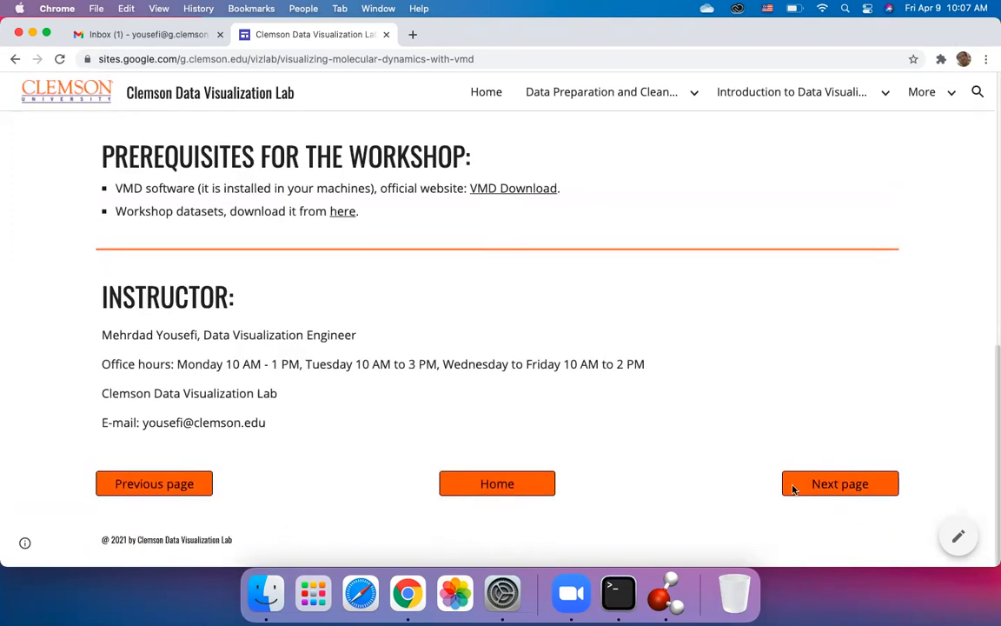
Step: Open the workshop's next page and read the purpose, applications and general idea of visualizing molecular dynamics
{"action": "left_click", "coordinate": [820, 485]}
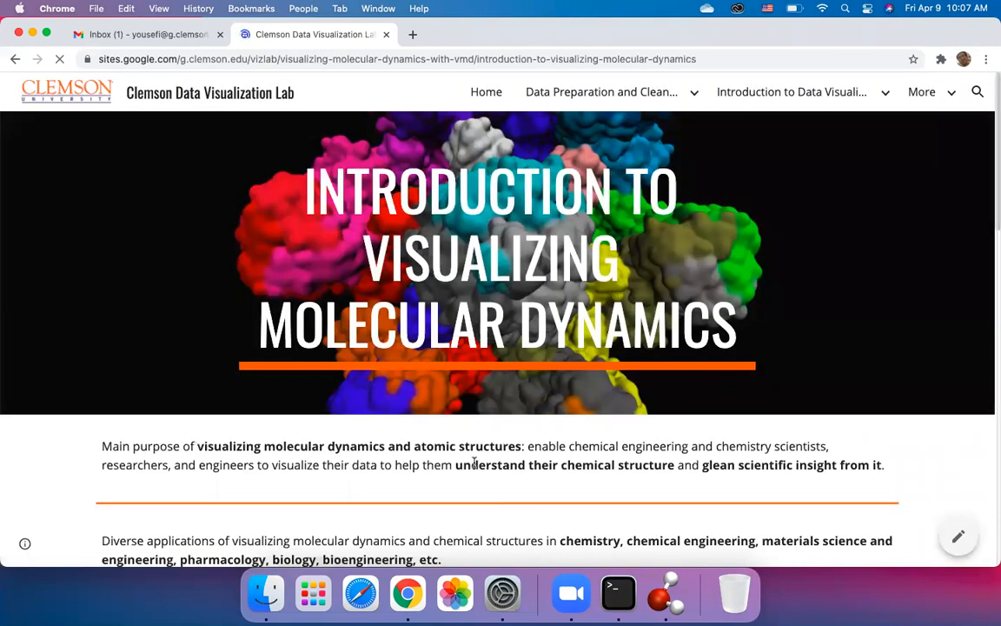
{"action": "scroll", "coordinate": [473, 470], "scroll_direction": "down", "scroll_amount": 1}
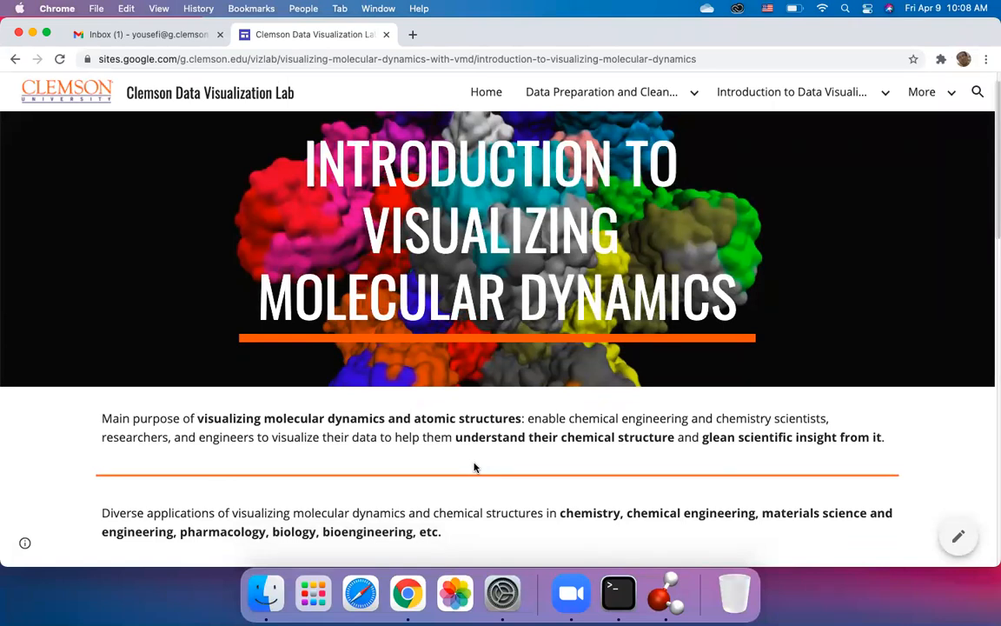
{"action": "scroll", "coordinate": [474, 468], "scroll_direction": "down", "scroll_amount": 3}
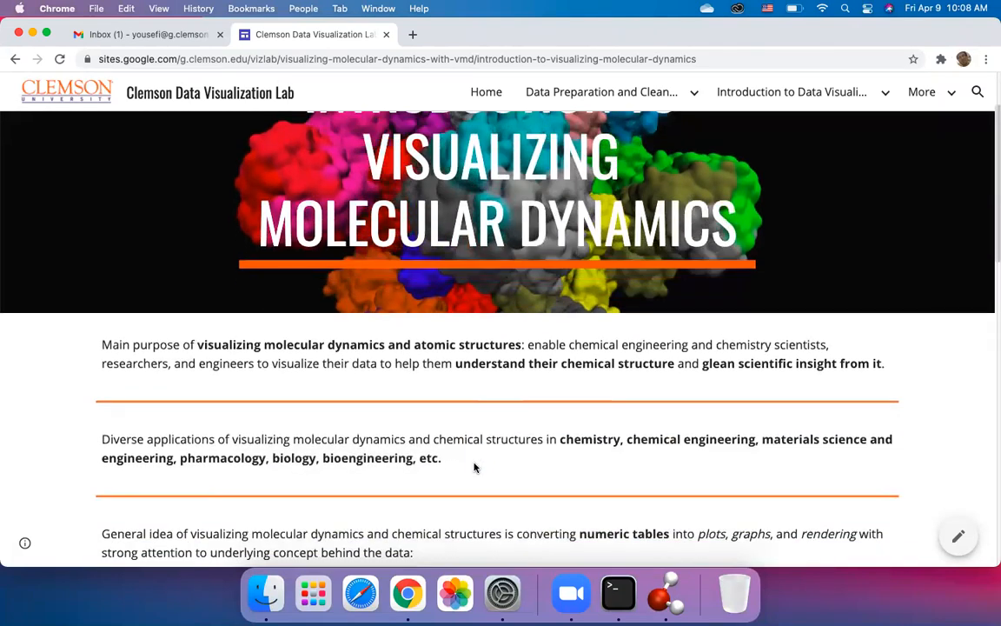
{"action": "scroll", "coordinate": [474, 468], "scroll_direction": "down", "scroll_amount": 1}
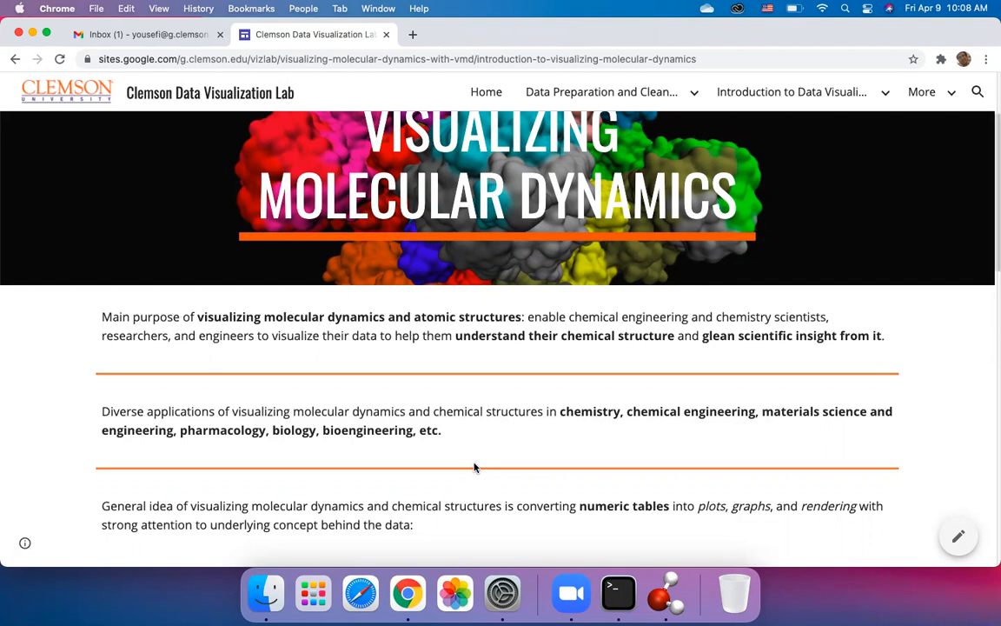
{"action": "scroll", "coordinate": [475, 468], "scroll_direction": "down", "scroll_amount": 4}
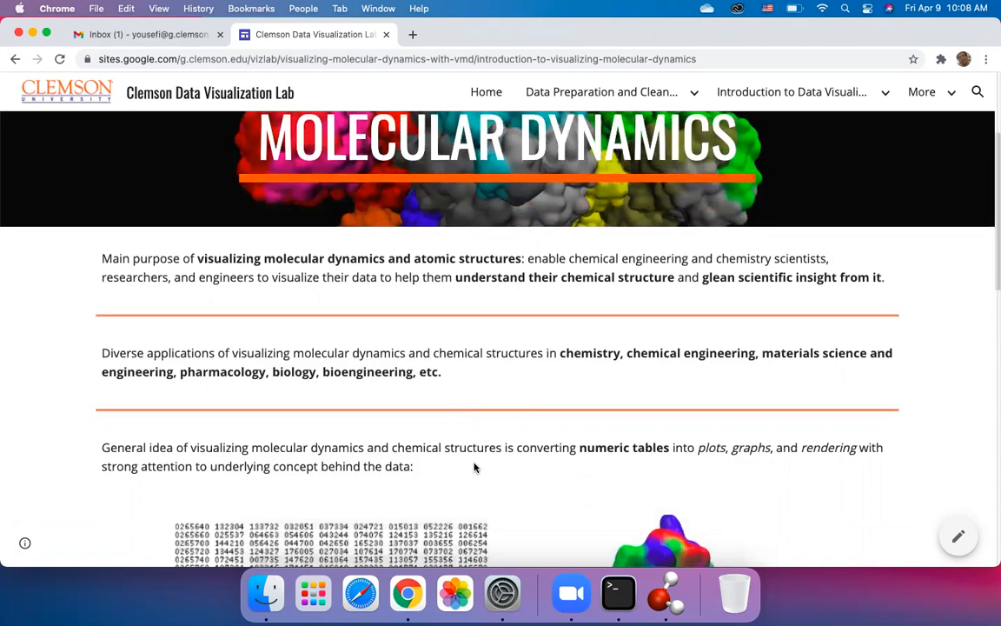
{"action": "scroll", "coordinate": [475, 468], "scroll_direction": "down", "scroll_amount": 4}
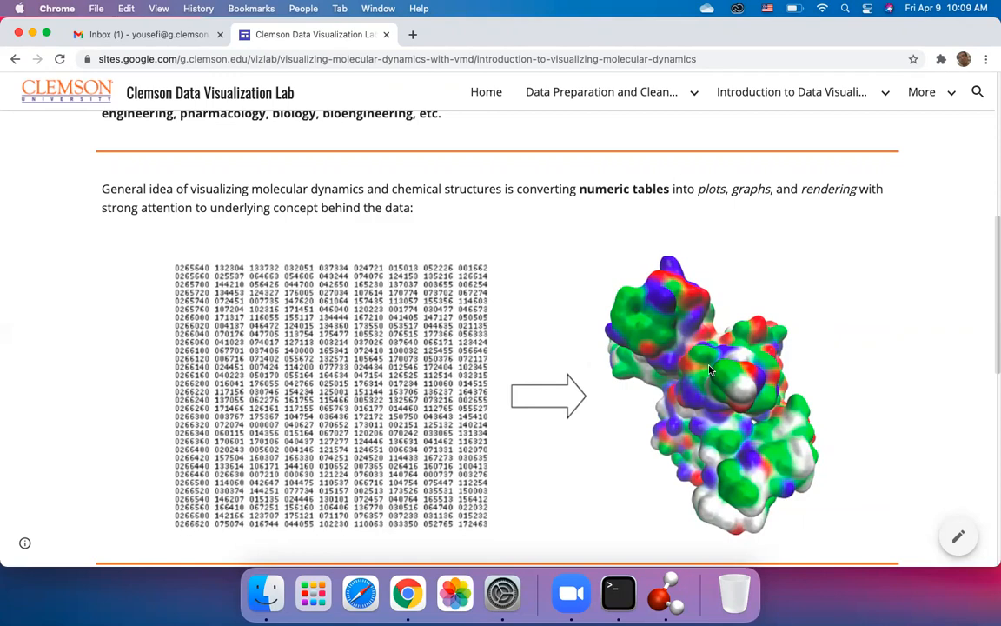
{"action": "scroll", "coordinate": [588, 353], "scroll_direction": "down", "scroll_amount": 3}
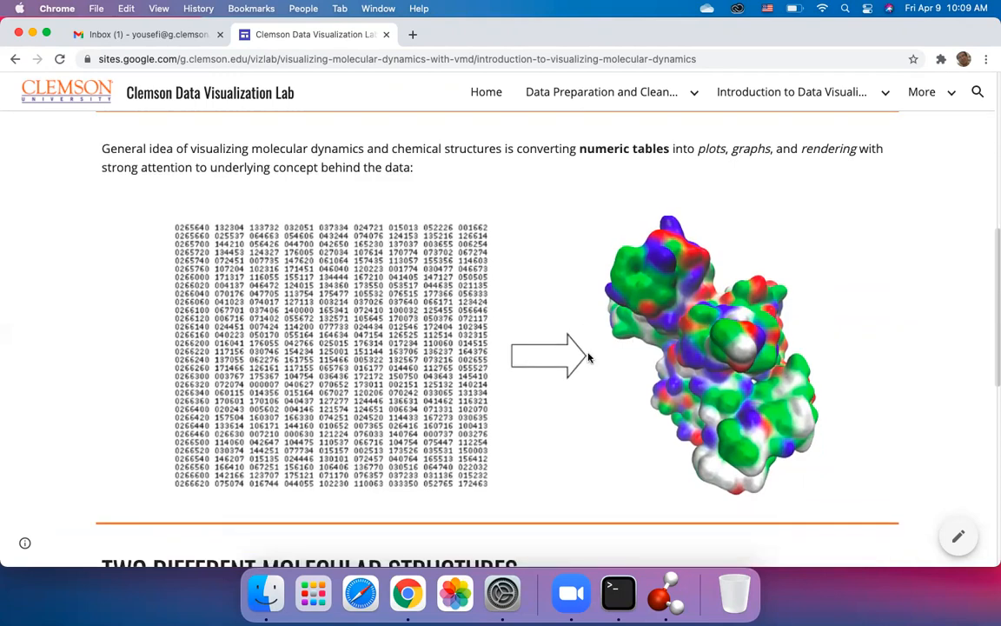
Step: Review the section on two different molecular structures, including the ubiquitin simulation and the static 6ORV protein
{"action": "scroll", "coordinate": [587, 356], "scroll_direction": "down", "scroll_amount": 5}
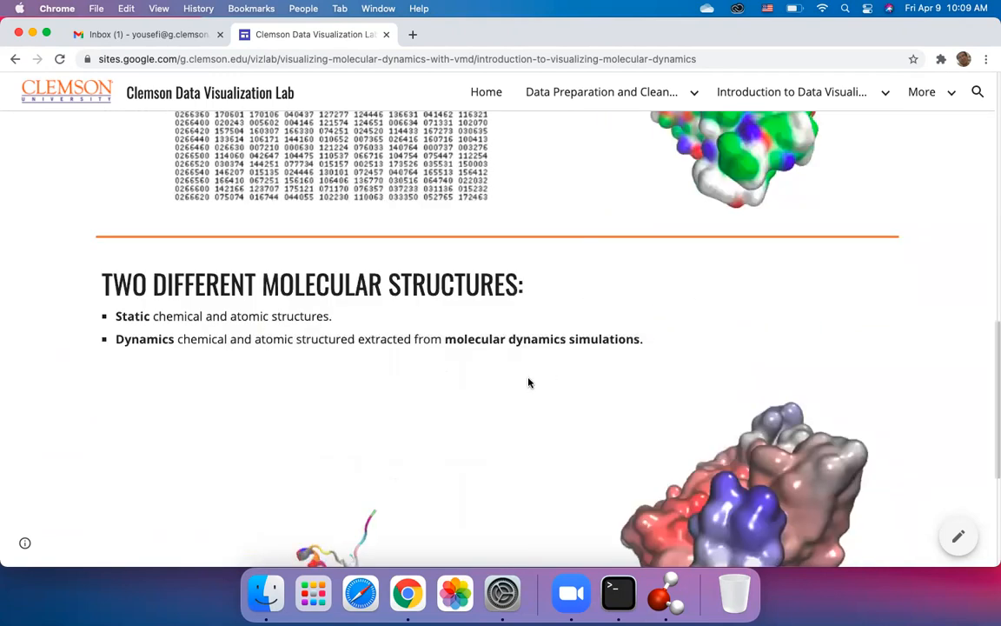
{"action": "scroll", "coordinate": [528, 383], "scroll_direction": "down", "scroll_amount": 2}
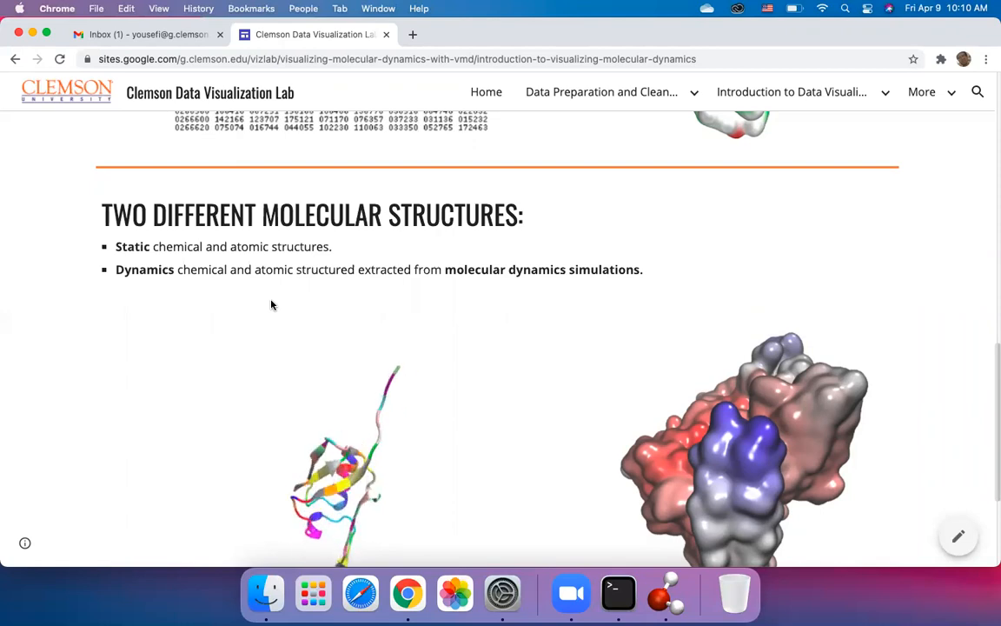
{"action": "scroll", "coordinate": [279, 357], "scroll_direction": "down", "scroll_amount": 1}
{"action": "scroll", "coordinate": [280, 357], "scroll_direction": "down", "scroll_amount": 3}
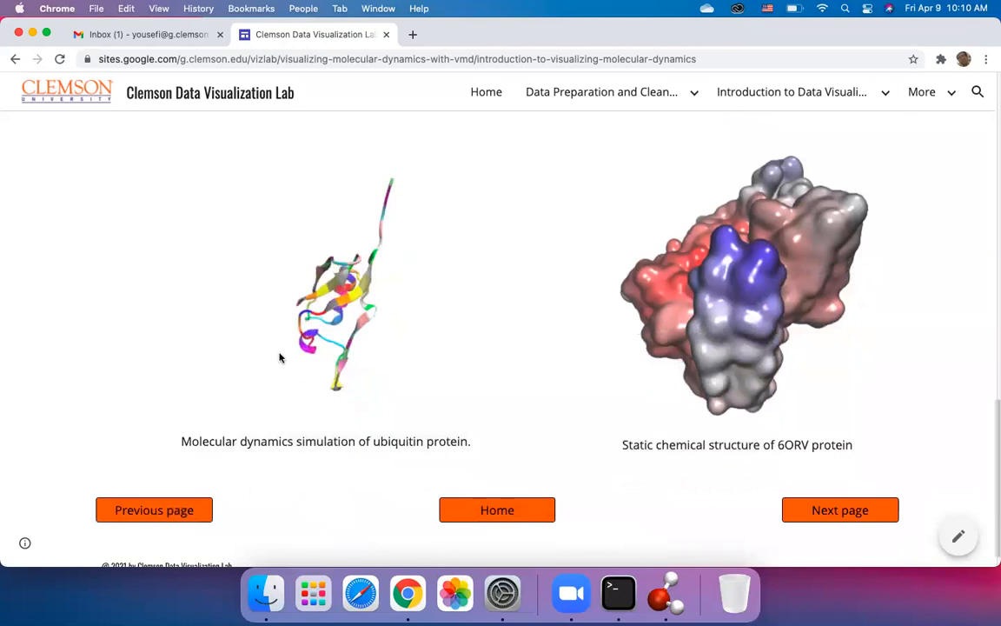
{"action": "scroll", "coordinate": [279, 358], "scroll_direction": "up", "scroll_amount": 1}
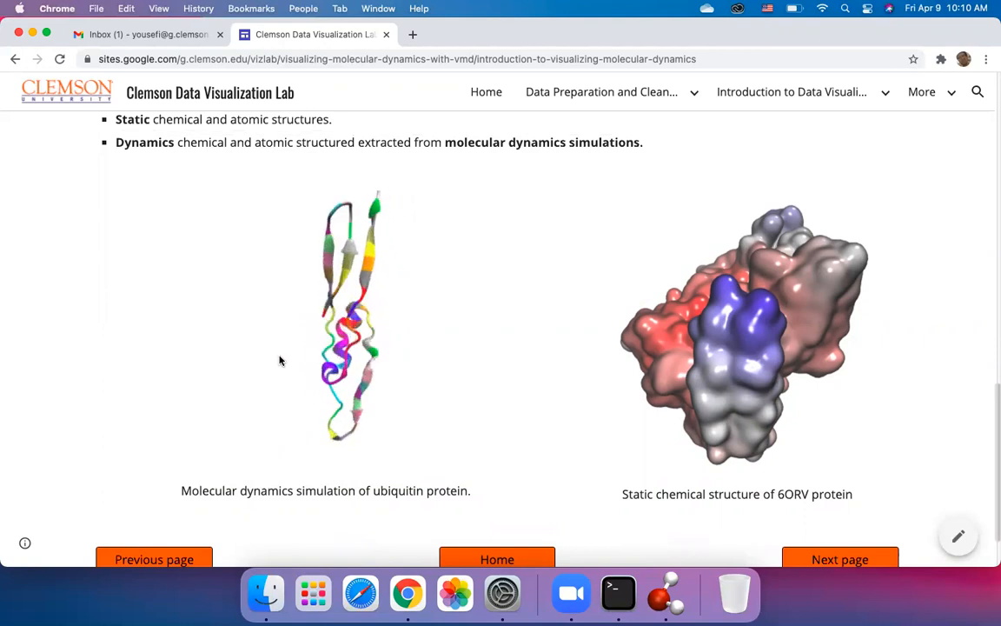
{"action": "scroll", "coordinate": [398, 408], "scroll_direction": "down", "scroll_amount": 1}
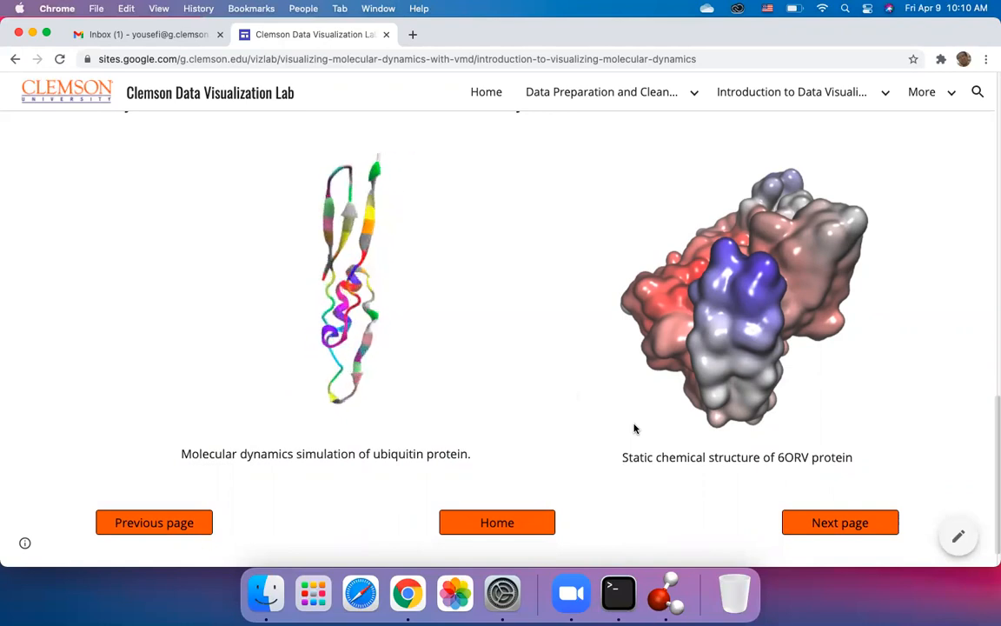
Step: Open the following workshop page on VMD software and read its Main Menu and Renderer Window section
{"action": "left_click", "coordinate": [832, 521]}
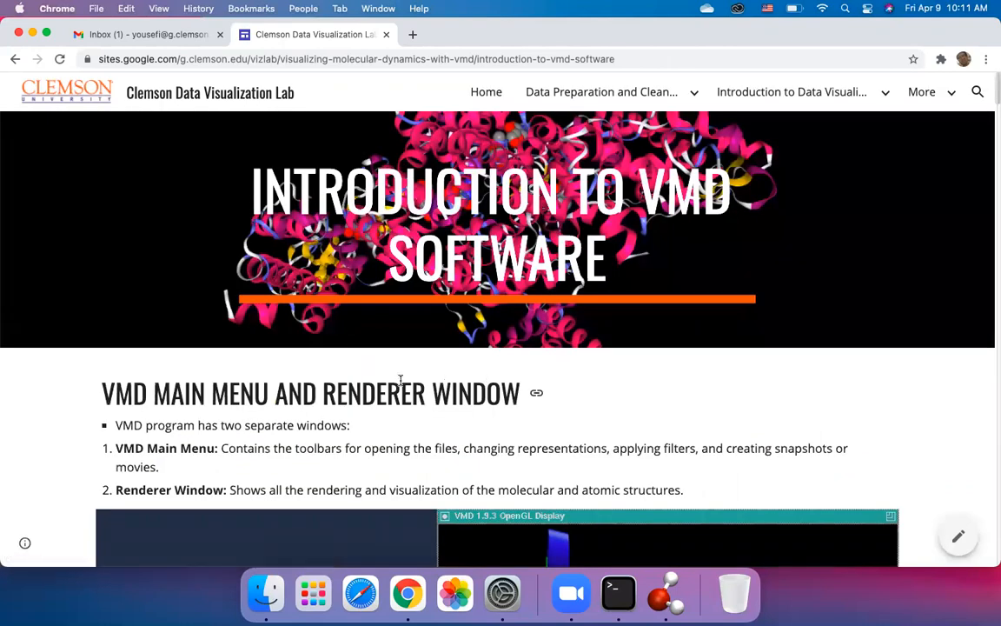
{"action": "scroll", "coordinate": [400, 383], "scroll_direction": "down", "scroll_amount": 2}
{"action": "scroll", "coordinate": [400, 382], "scroll_direction": "down", "scroll_amount": 6}
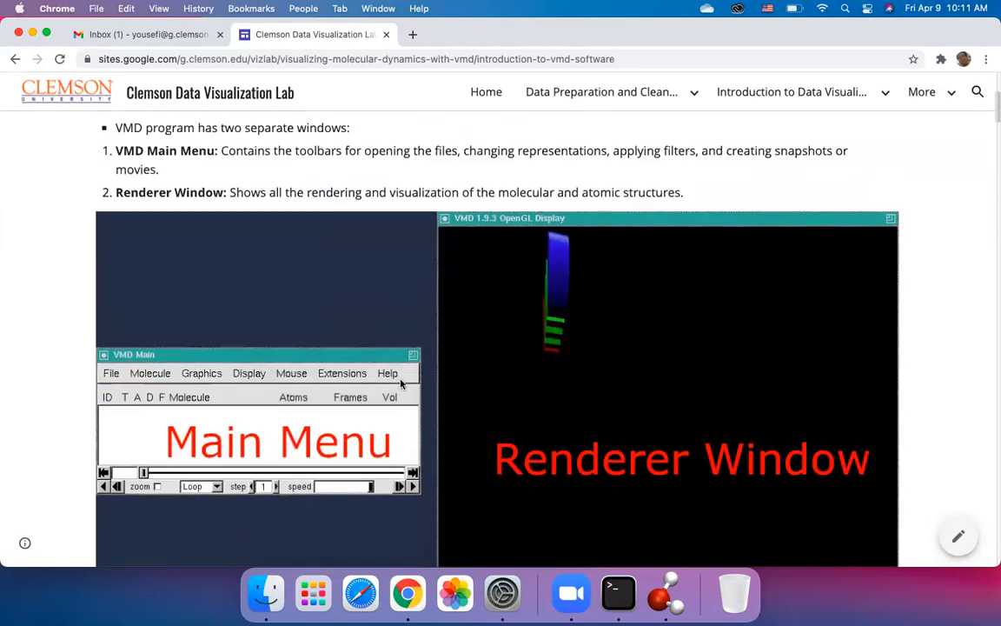
Step: Switch to VMD and its Terminal console to examine the CPU and OpenGL renderer information, returning to the VMD windows
{"action": "left_click", "coordinate": [663, 589]}
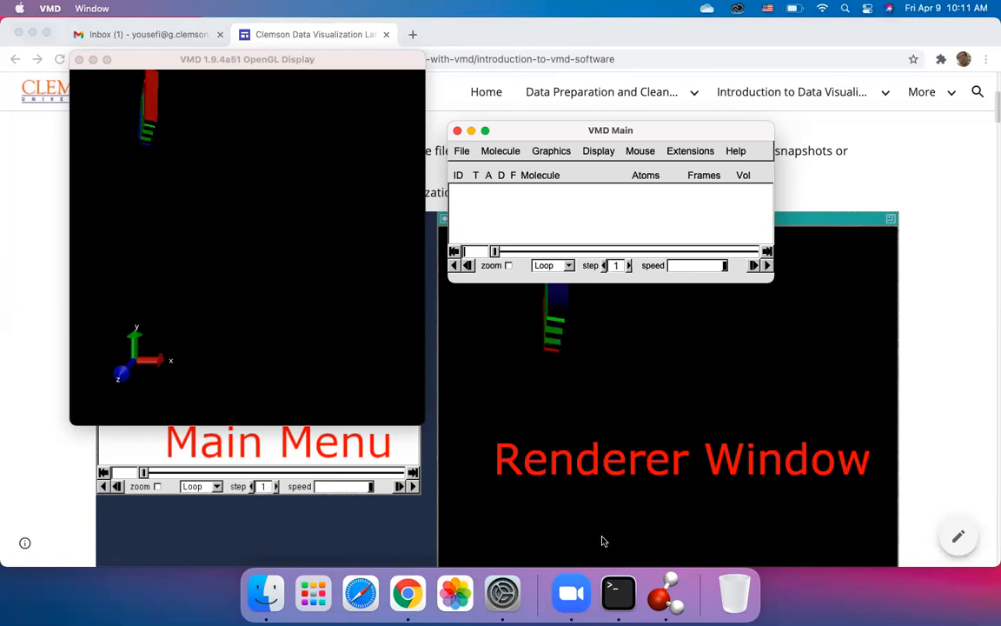
{"action": "left_click", "coordinate": [619, 594]}
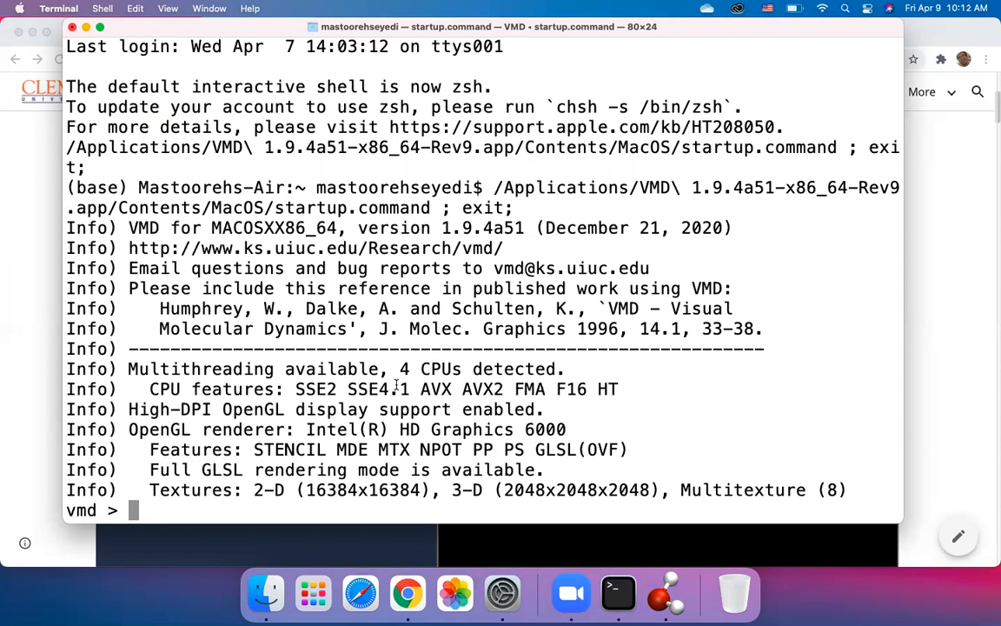
{"action": "double_click", "coordinate": [377, 369]}
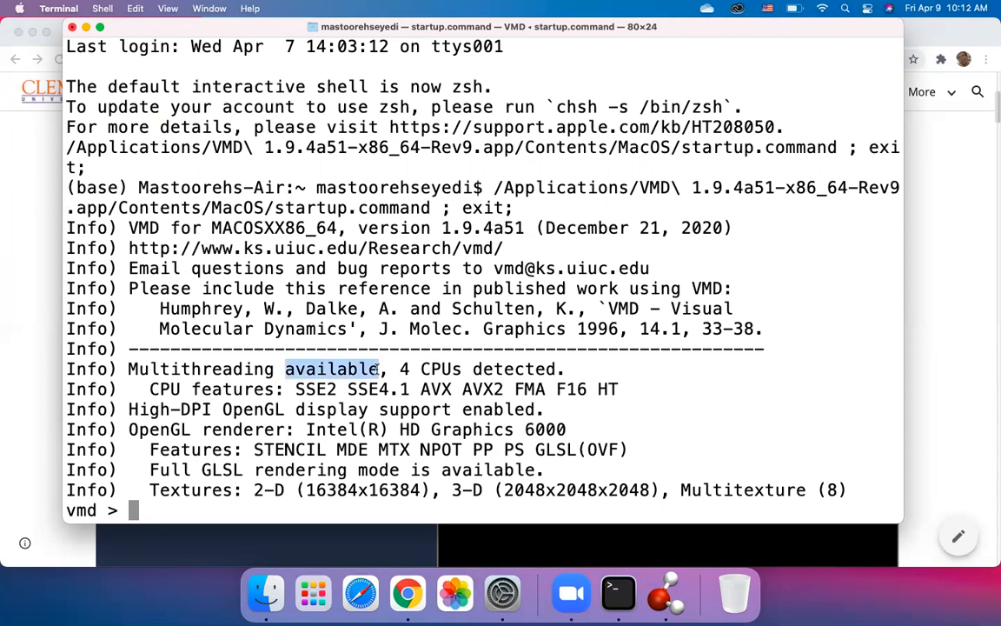
{"action": "double_click", "coordinate": [416, 369]}
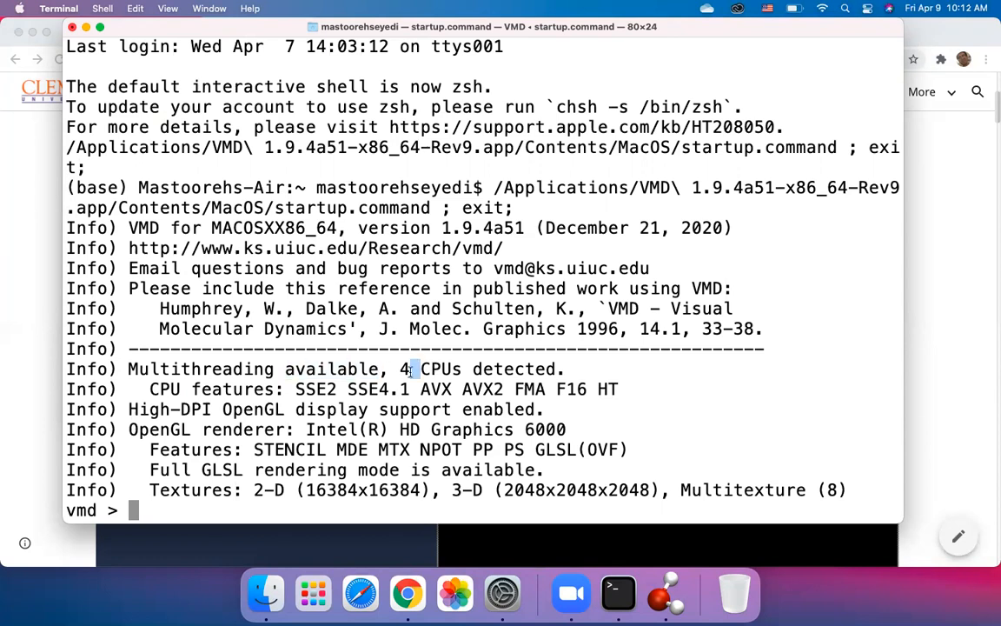
{"action": "double_click", "coordinate": [404, 370]}
{"action": "left_click_drag", "start_coordinate": [307, 429], "coordinate": [519, 429]}
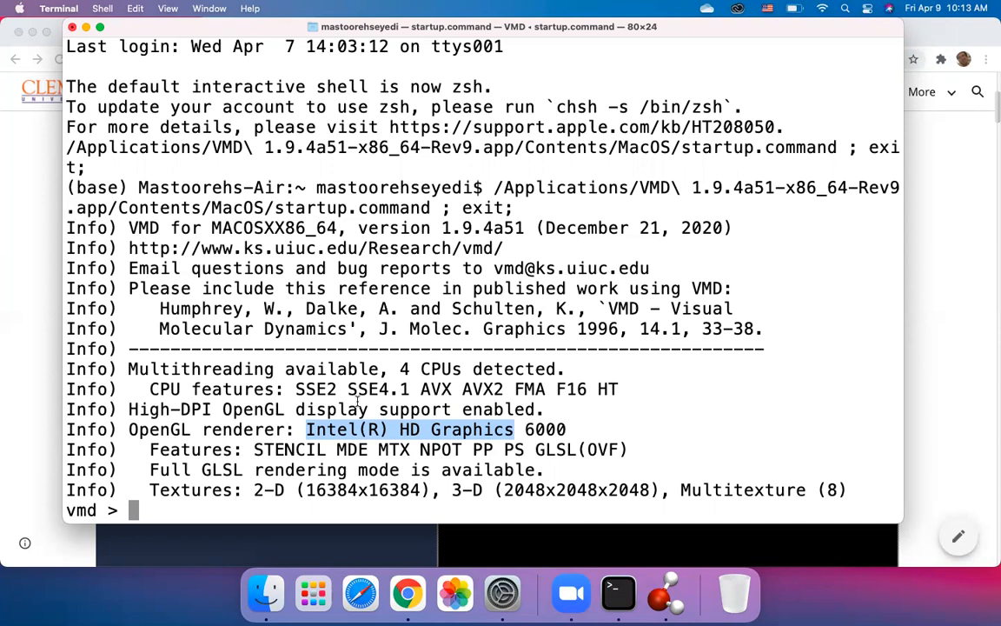
{"action": "left_click", "coordinate": [670, 612]}
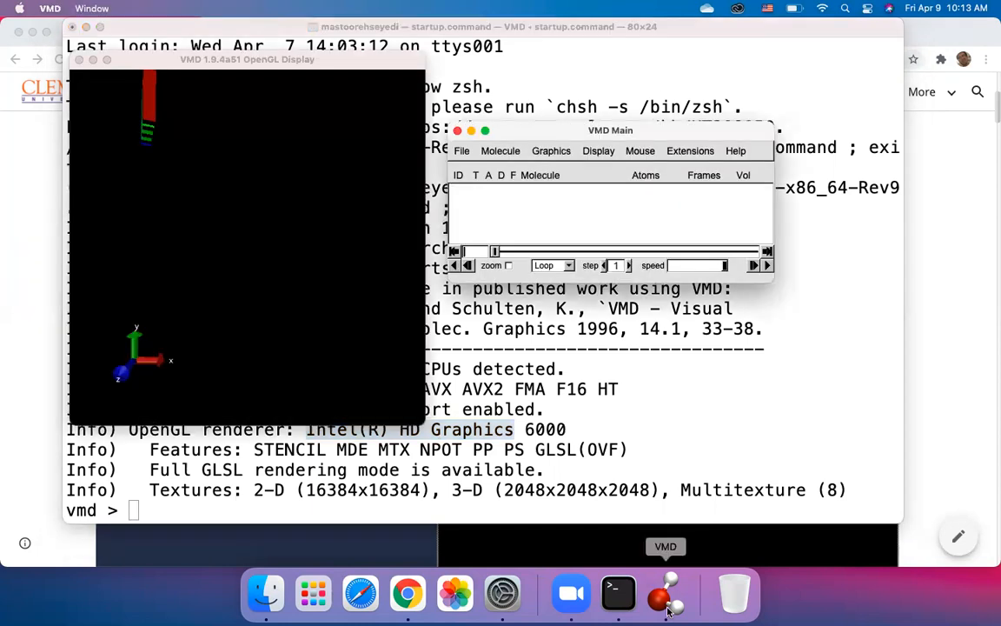
Step: Switch to Chrome and read on to the section about opening molecular structures in the VMD software
{"action": "left_click", "coordinate": [408, 601]}
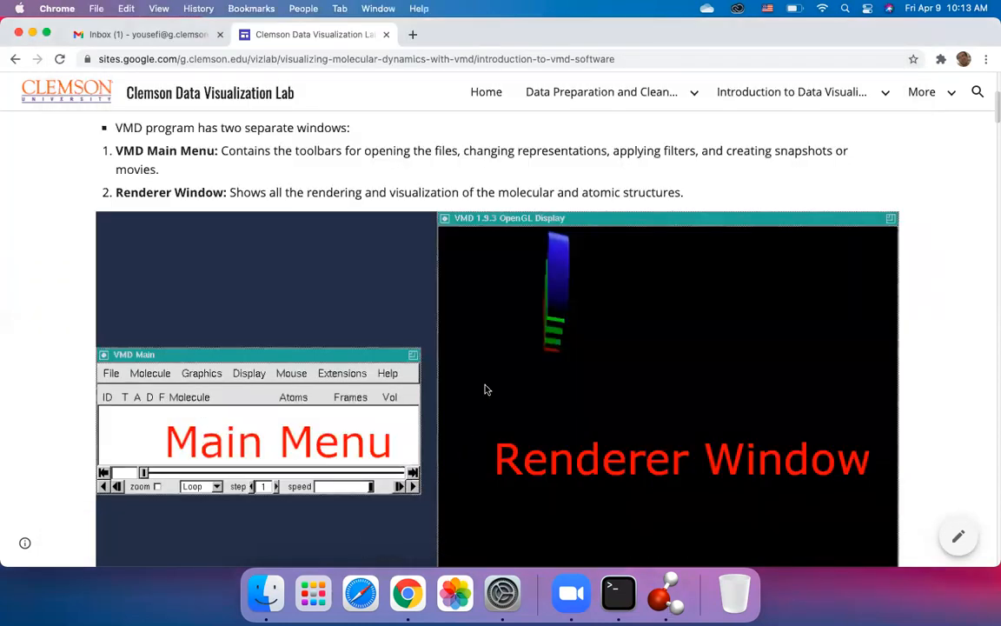
{"action": "scroll", "coordinate": [485, 388], "scroll_direction": "down", "scroll_amount": 2}
{"action": "scroll", "coordinate": [485, 388], "scroll_direction": "up", "scroll_amount": 1}
{"action": "scroll", "coordinate": [485, 388], "scroll_direction": "down", "scroll_amount": 2}
{"action": "scroll", "coordinate": [485, 389], "scroll_direction": "up", "scroll_amount": 1}
{"action": "scroll", "coordinate": [485, 389], "scroll_direction": "down", "scroll_amount": 1}
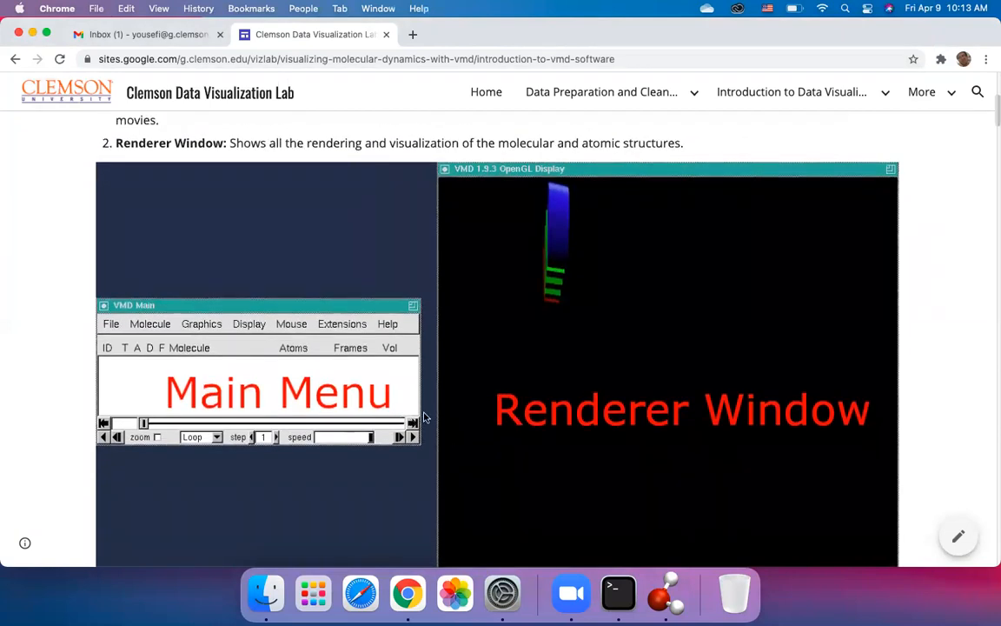
{"action": "scroll", "coordinate": [420, 441], "scroll_direction": "down", "scroll_amount": 1}
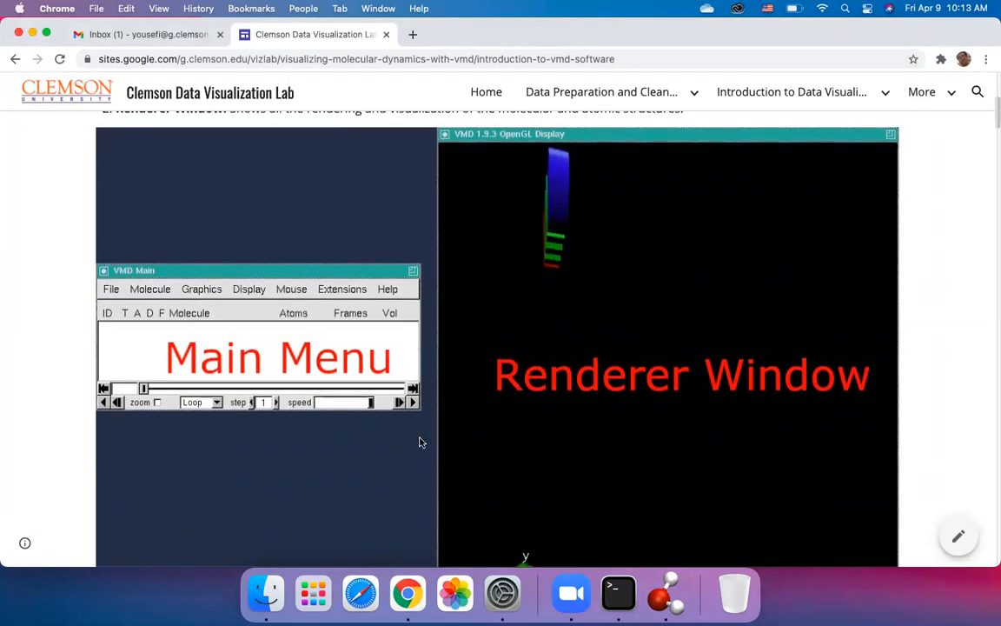
{"action": "scroll", "coordinate": [416, 465], "scroll_direction": "down", "scroll_amount": 15}
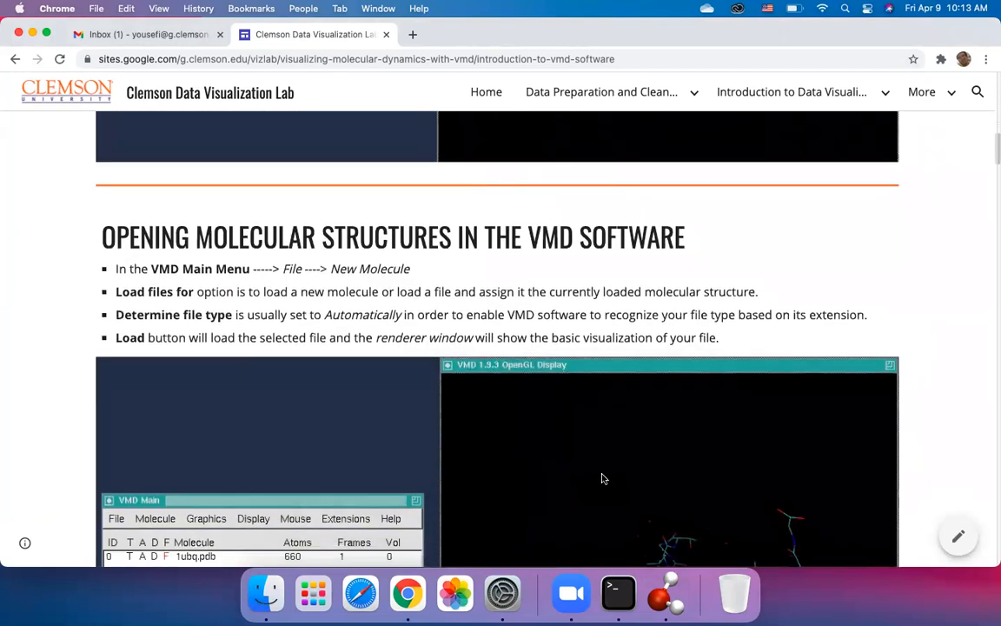
Step: Switch to VMD and open the Molecule File Browser for loading a new molecule
{"action": "left_click", "coordinate": [662, 598]}
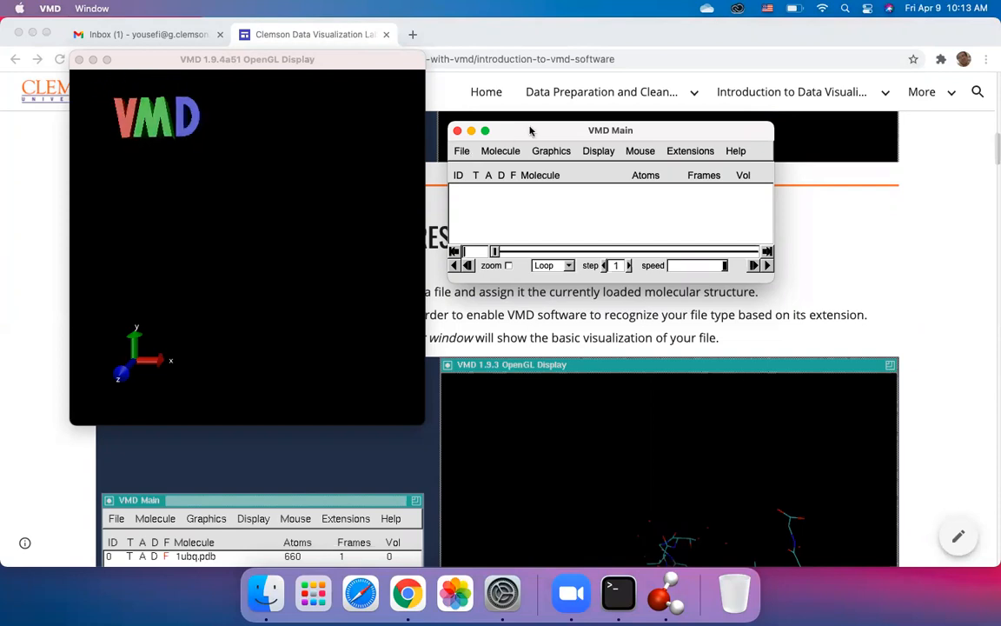
{"action": "left_click", "coordinate": [462, 151]}
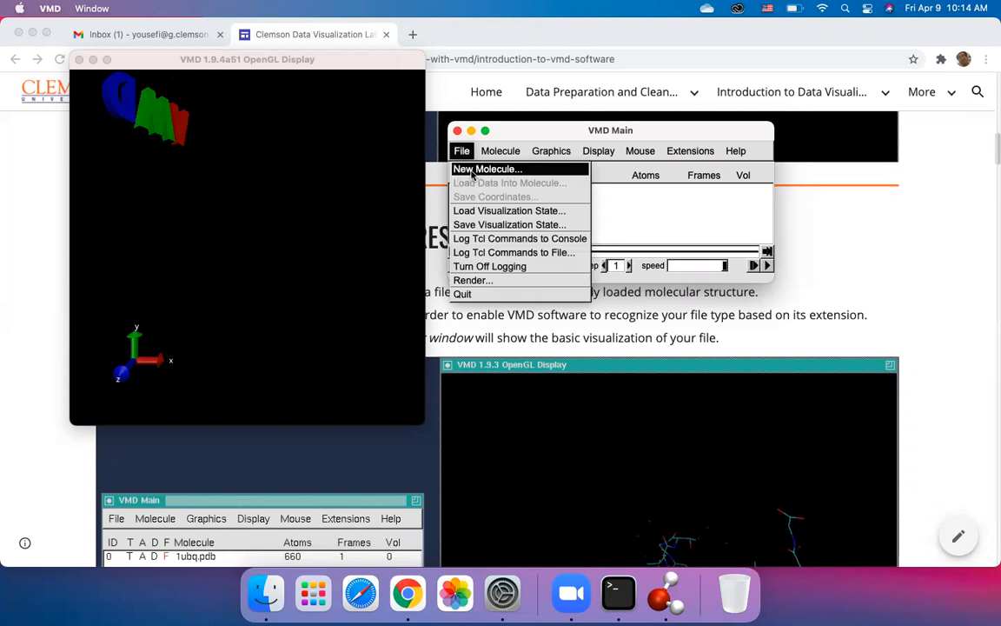
{"action": "left_click", "coordinate": [472, 171]}
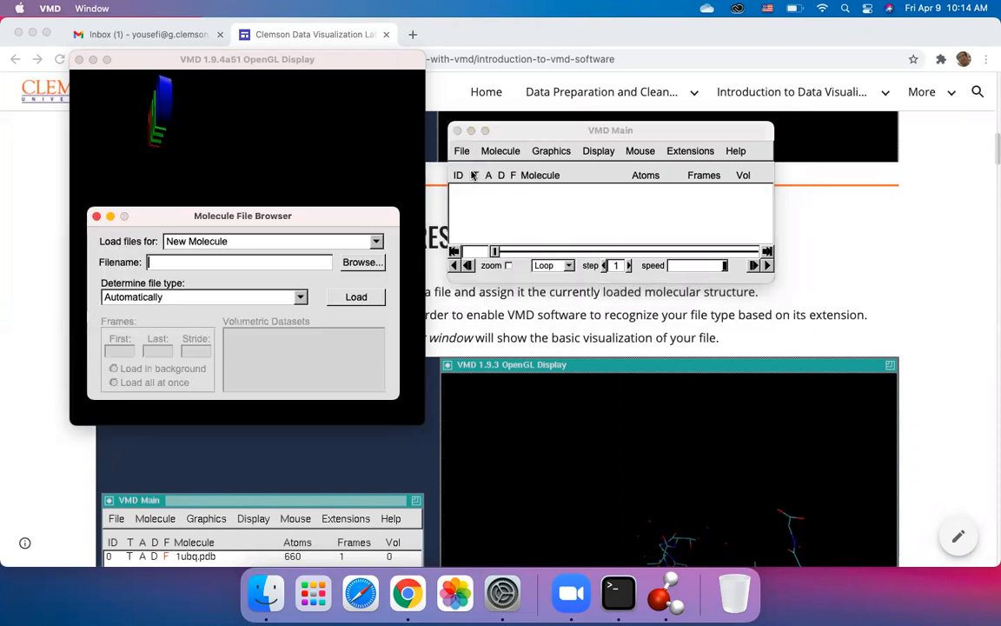
Step: Browse for a molecule file and open the vmd-tutorial-files folder inside Downloads
{"action": "left_click", "coordinate": [353, 263]}
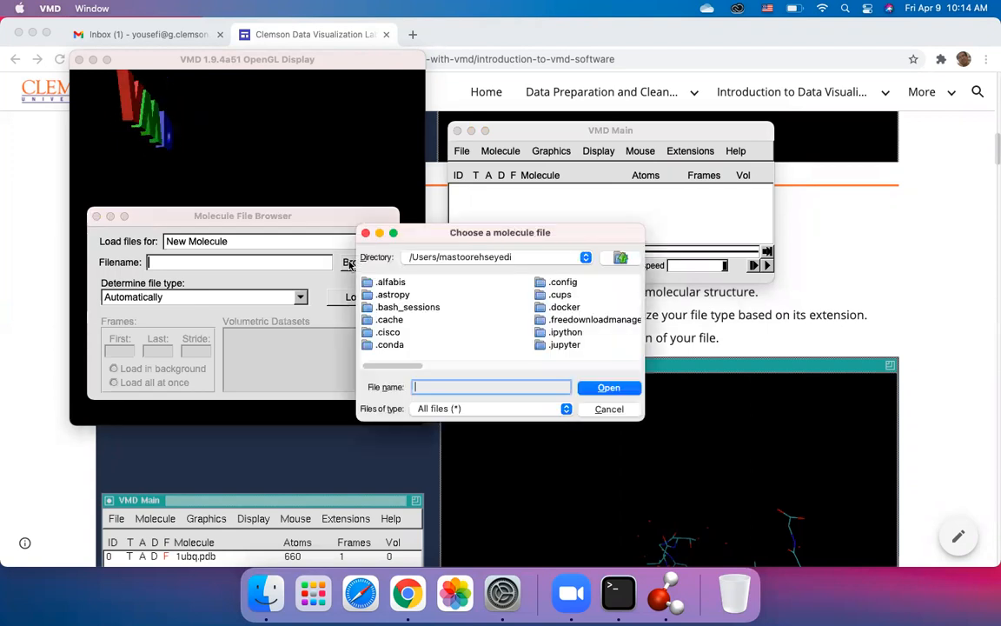
{"action": "left_click_drag", "start_coordinate": [393, 365], "coordinate": [508, 358]}
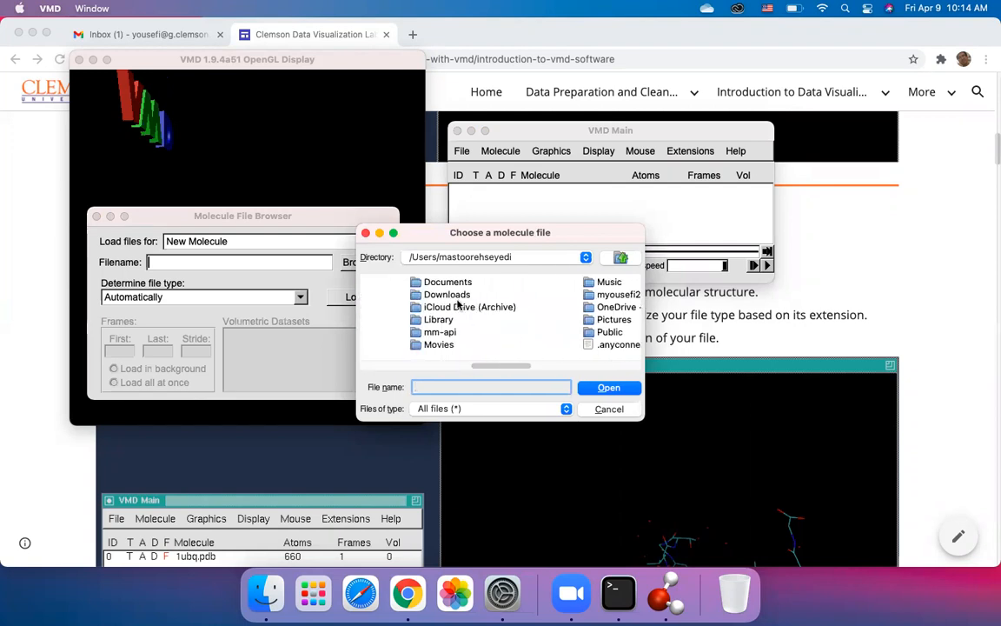
{"action": "double_click", "coordinate": [439, 294]}
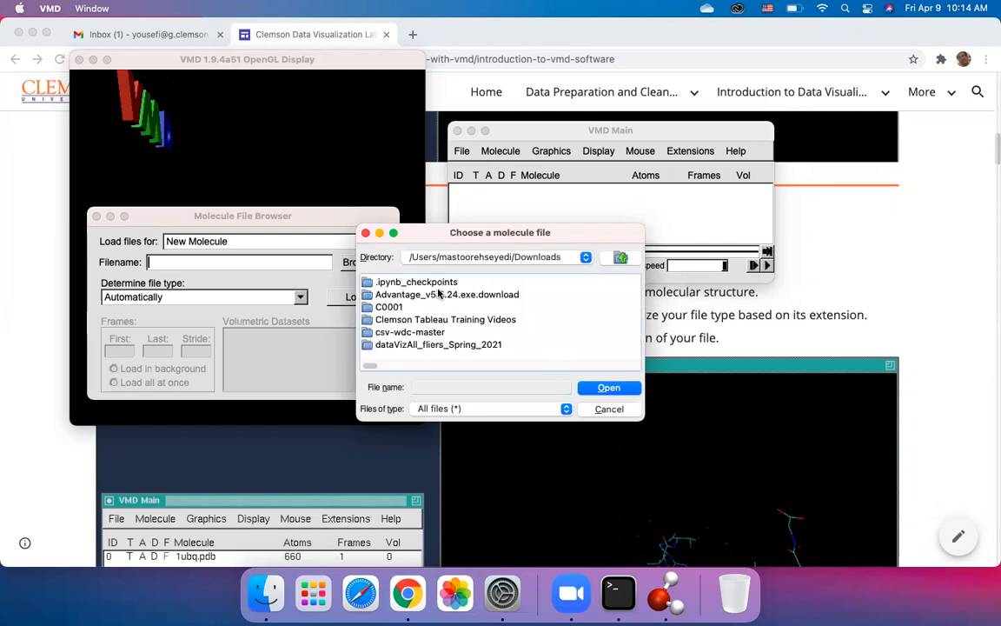
{"action": "left_click", "coordinate": [374, 366]}
{"action": "left_click_drag", "start_coordinate": [387, 369], "coordinate": [370, 365]}
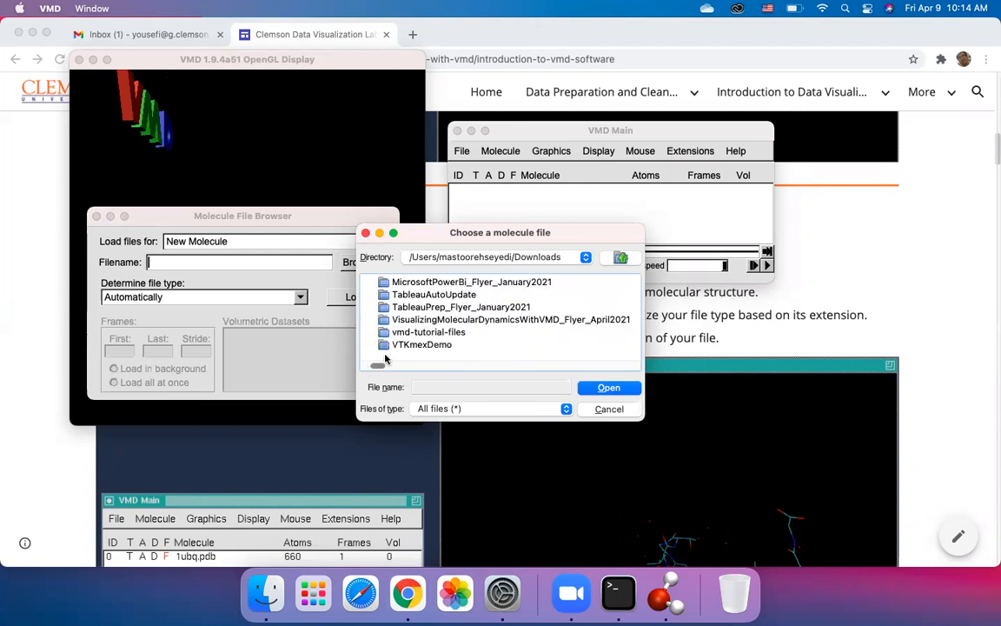
{"action": "double_click", "coordinate": [414, 334]}
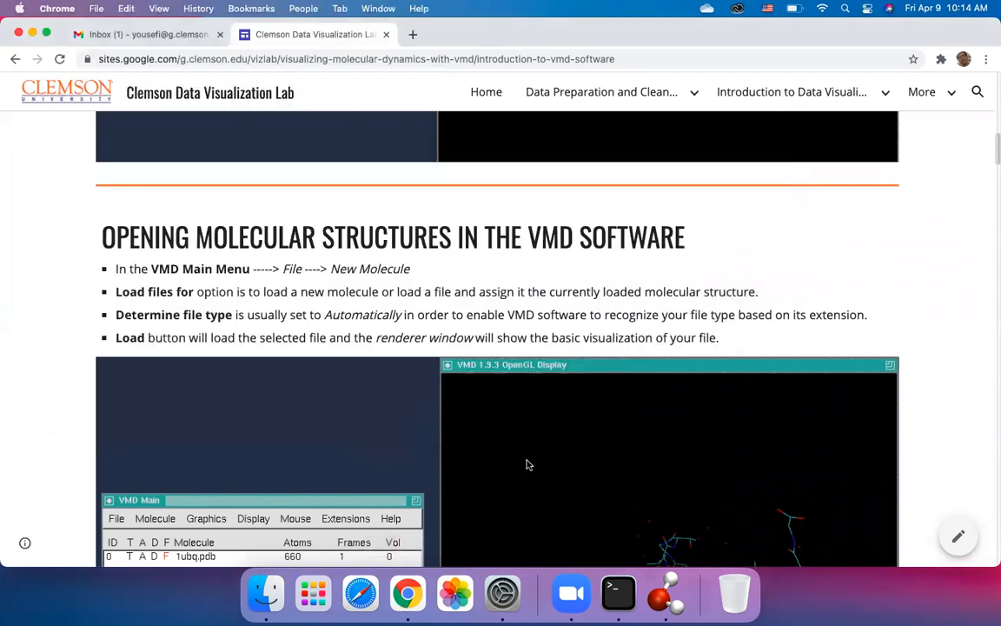
Step: Switch back to VMD and choose 1ubq.pdb from the vmd-tutorial-files folder as the molecule file
{"action": "scroll", "coordinate": [561, 451], "scroll_direction": "down", "scroll_amount": 3}
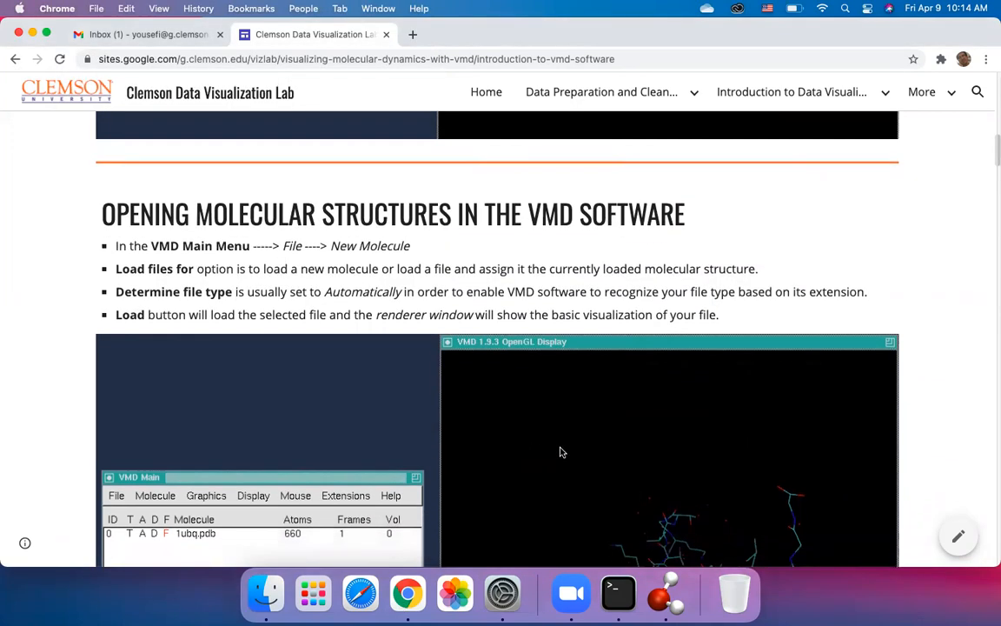
{"action": "left_click", "coordinate": [666, 594]}
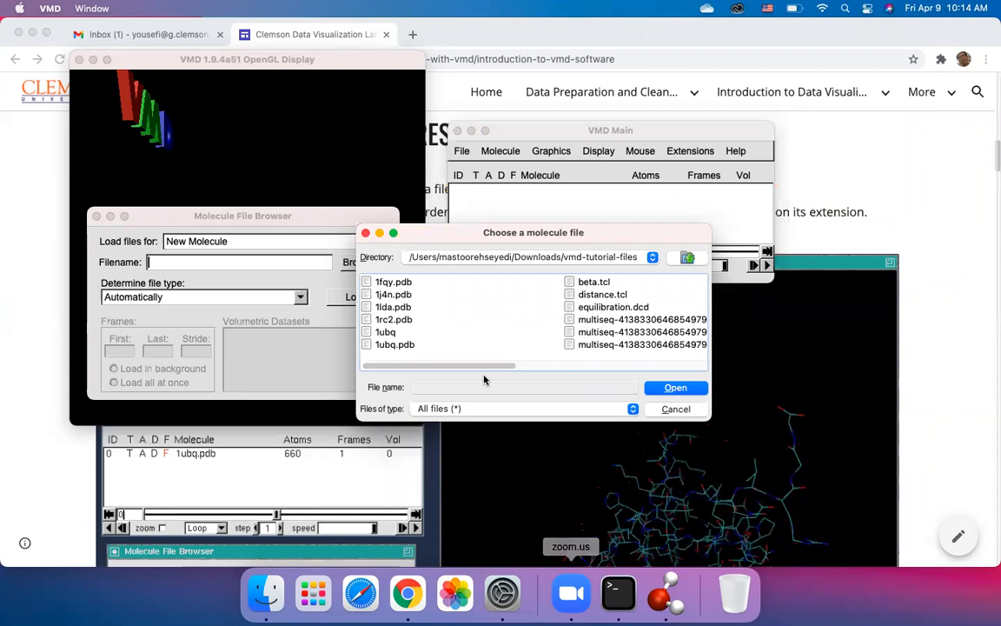
{"action": "left_click", "coordinate": [414, 346]}
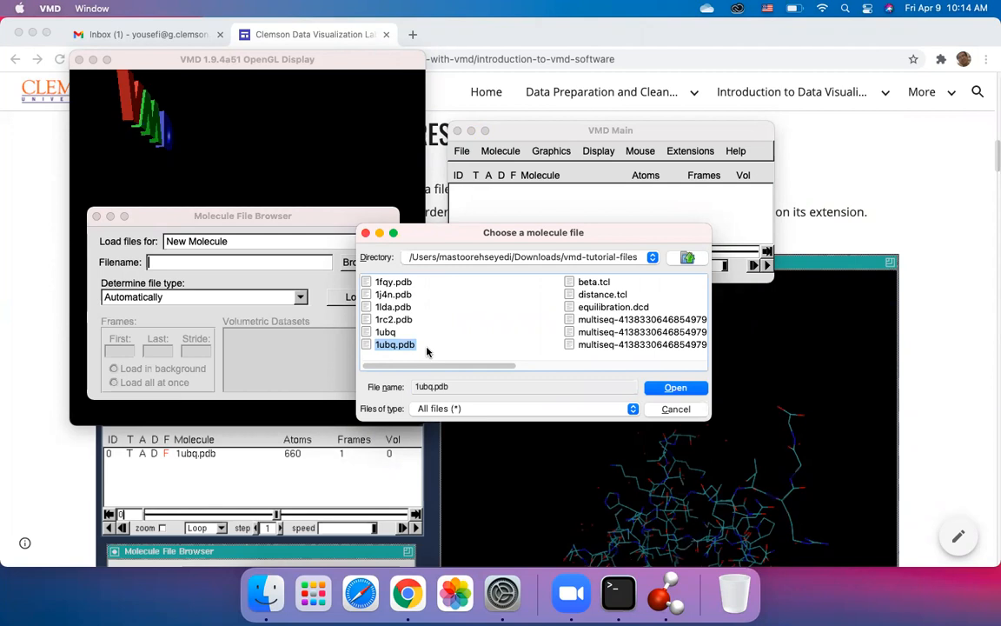
{"action": "left_click", "coordinate": [674, 388]}
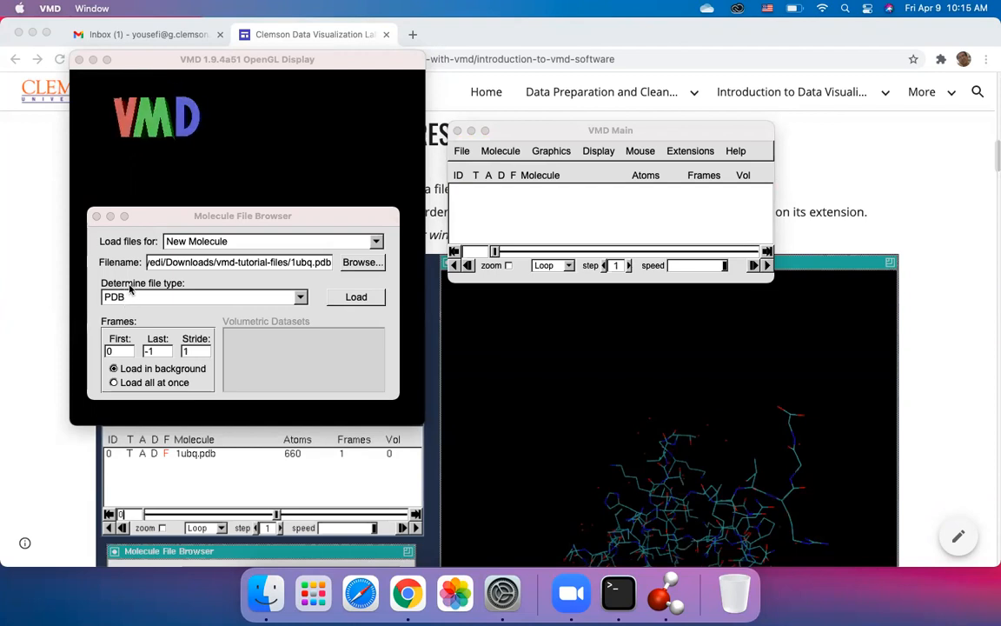
Step: Review the available file types, keep PDB as the type, and load 1ubq.pdb as a new molecule
{"action": "left_click", "coordinate": [176, 300]}
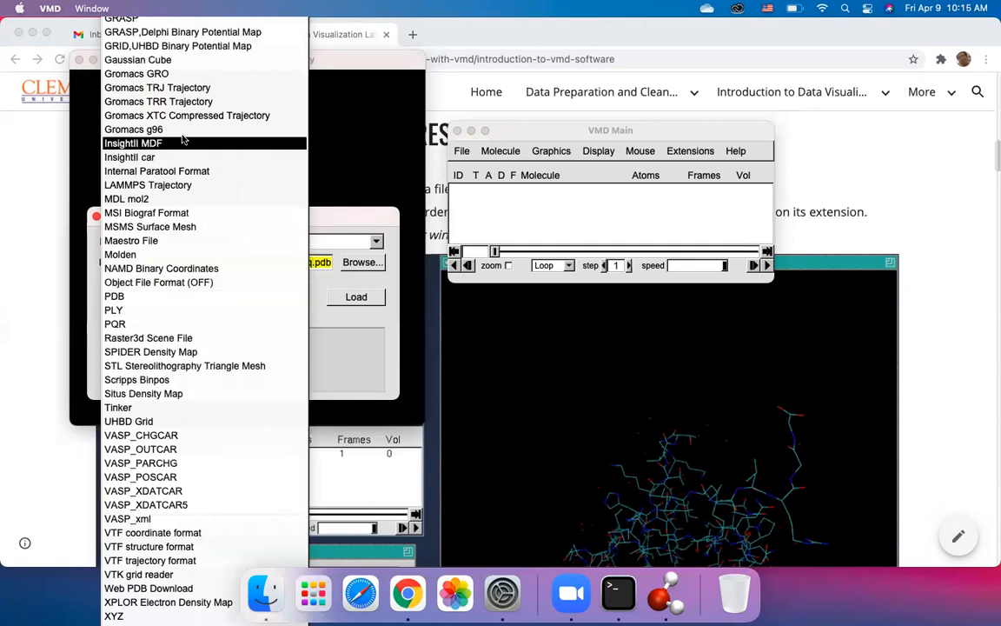
{"action": "left_click", "coordinate": [145, 301]}
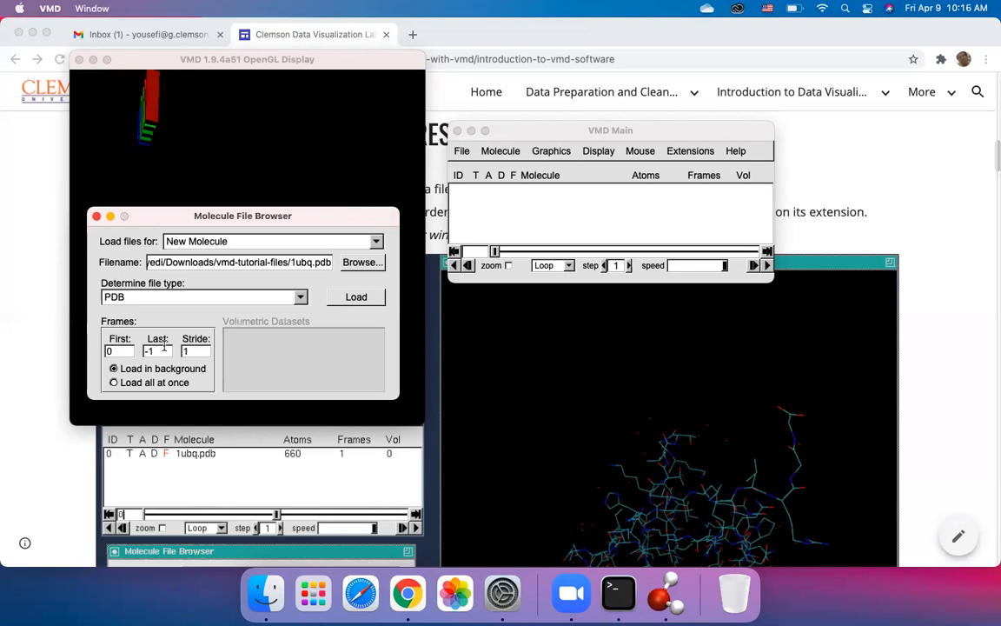
{"action": "left_click", "coordinate": [350, 299]}
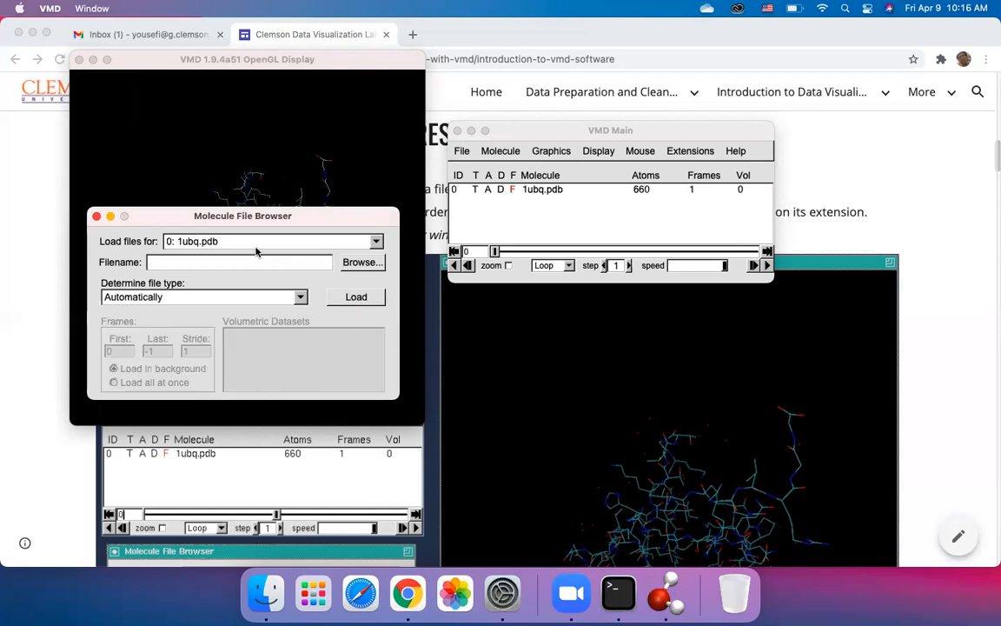
Step: Bring the OpenGL Display in front of the file browser and rotate the loaded molecule to view its structure
{"action": "left_click", "coordinate": [197, 127]}
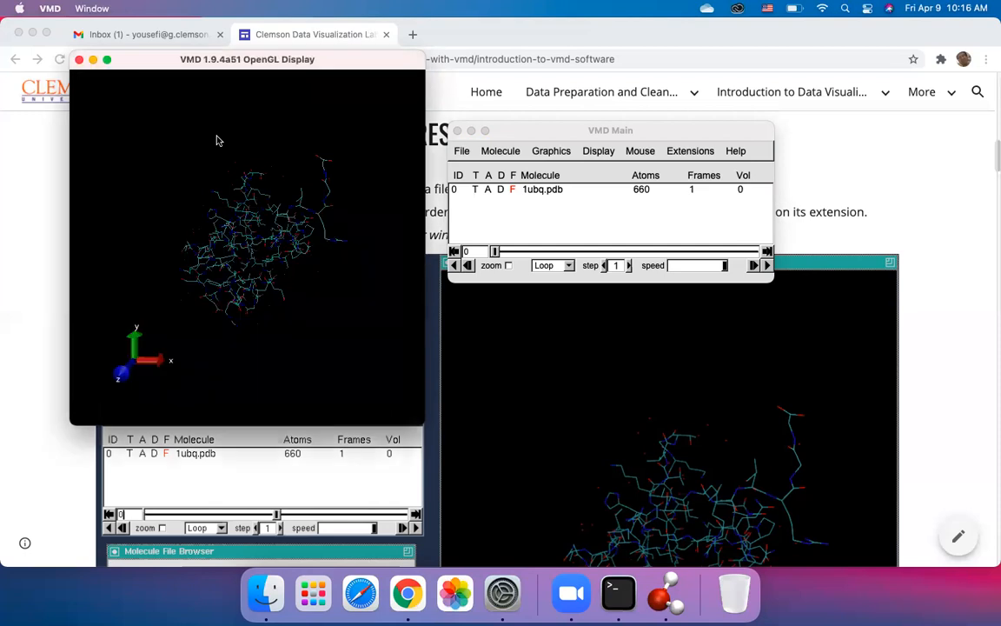
{"action": "mouse_move", "coordinate": [300, 226]}
{"action": "left_mouse_down"}
{"action": "mouse_move", "coordinate": [324, 206]}
{"action": "mouse_move", "coordinate": [374, 213]}
{"action": "mouse_move", "coordinate": [326, 223]}
{"action": "mouse_move", "coordinate": [259, 196]}
{"action": "mouse_move", "coordinate": [293, 197]}
{"action": "mouse_move", "coordinate": [364, 241]}
{"action": "mouse_move", "coordinate": [373, 237]}
{"action": "mouse_move", "coordinate": [273, 207]}
{"action": "mouse_move", "coordinate": [394, 227]}
{"action": "mouse_move", "coordinate": [335, 216]}
{"action": "mouse_move", "coordinate": [306, 229]}
{"action": "mouse_move", "coordinate": [313, 224]}
{"action": "mouse_move", "coordinate": [290, 215]}
{"action": "left_mouse_up"}
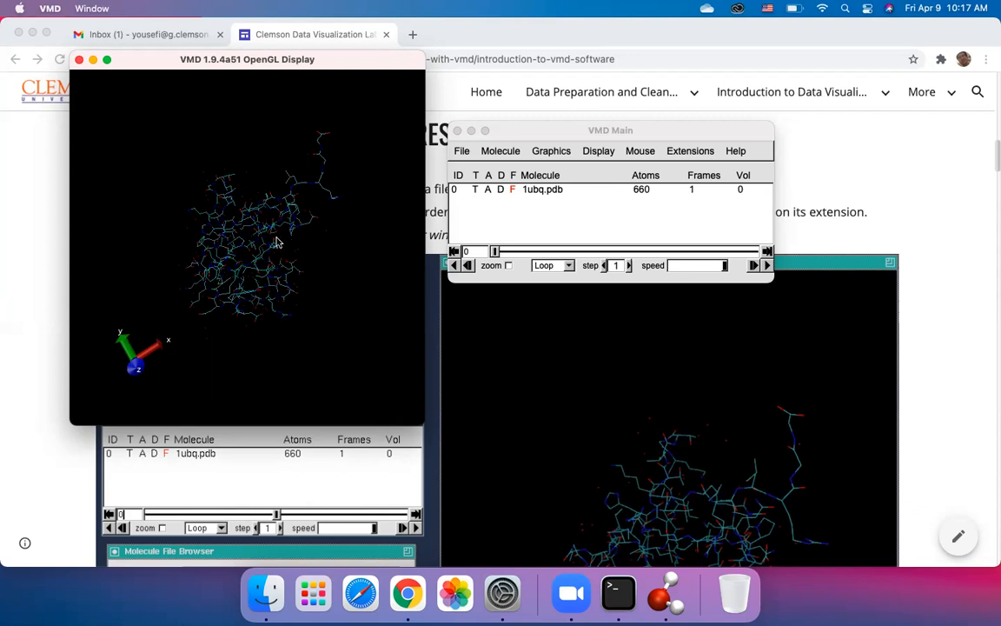
{"action": "mouse_move", "coordinate": [294, 224]}
{"action": "left_mouse_down"}
{"action": "mouse_move", "coordinate": [261, 196]}
{"action": "mouse_move", "coordinate": [326, 196]}
{"action": "mouse_move", "coordinate": [319, 226]}
{"action": "mouse_move", "coordinate": [296, 216]}
{"action": "left_mouse_up"}
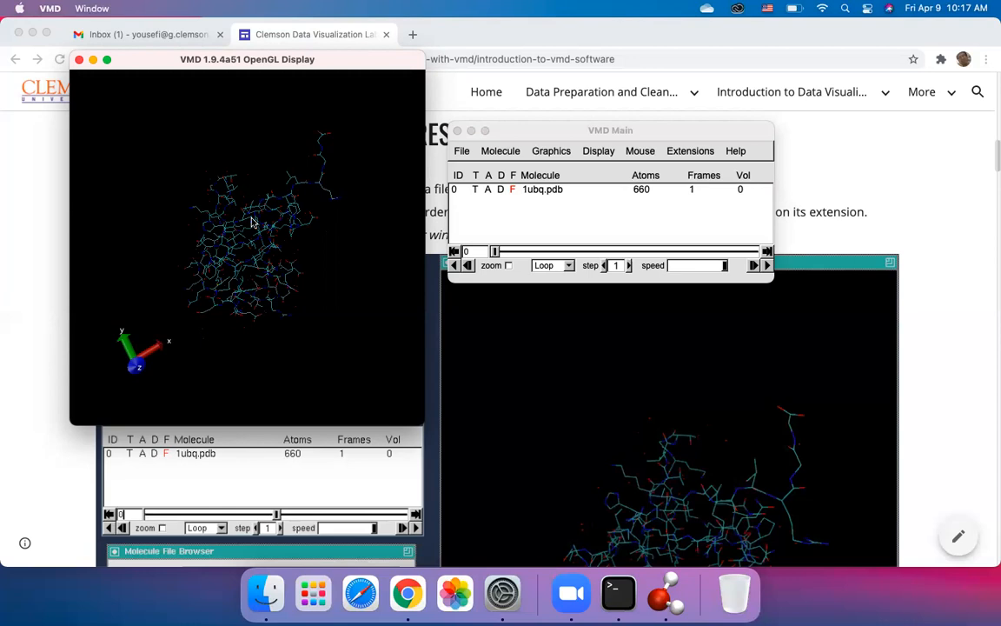
Step: Switch to the Terminal console and examine the OpenGL renderer line and the structure analysis of 1ubq.pdb
{"action": "left_click", "coordinate": [619, 600]}
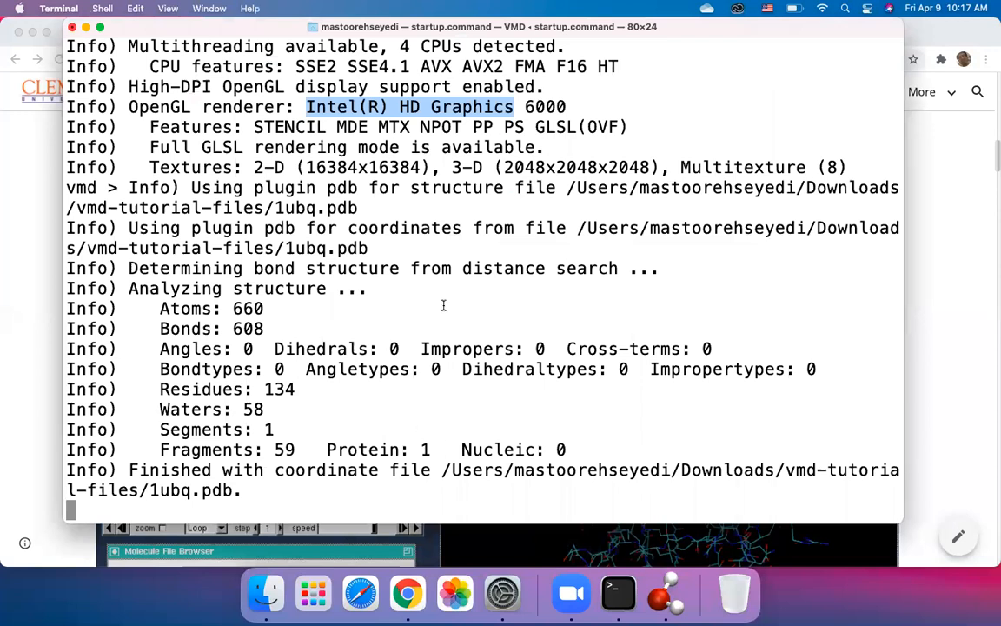
{"action": "left_click", "coordinate": [399, 275]}
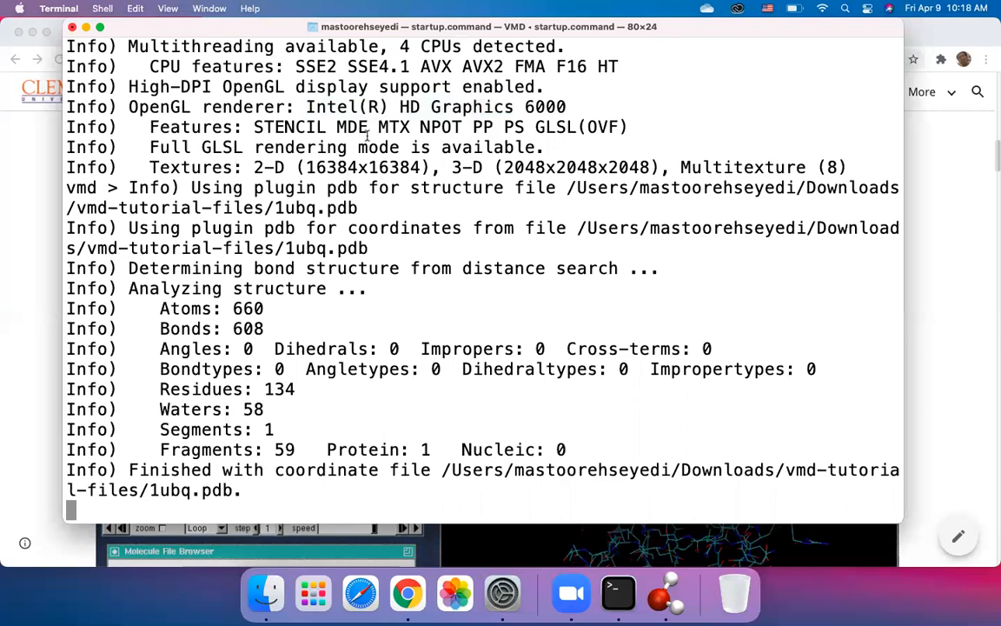
{"action": "scroll", "coordinate": [350, 185], "scroll_direction": "up", "scroll_amount": 2}
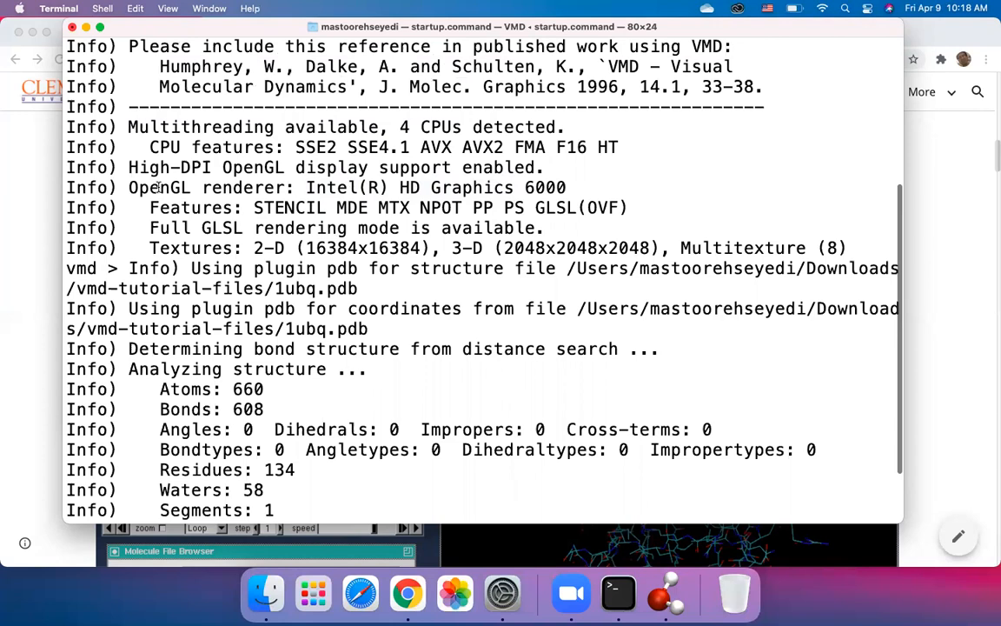
{"action": "triple_click", "coordinate": [320, 187]}
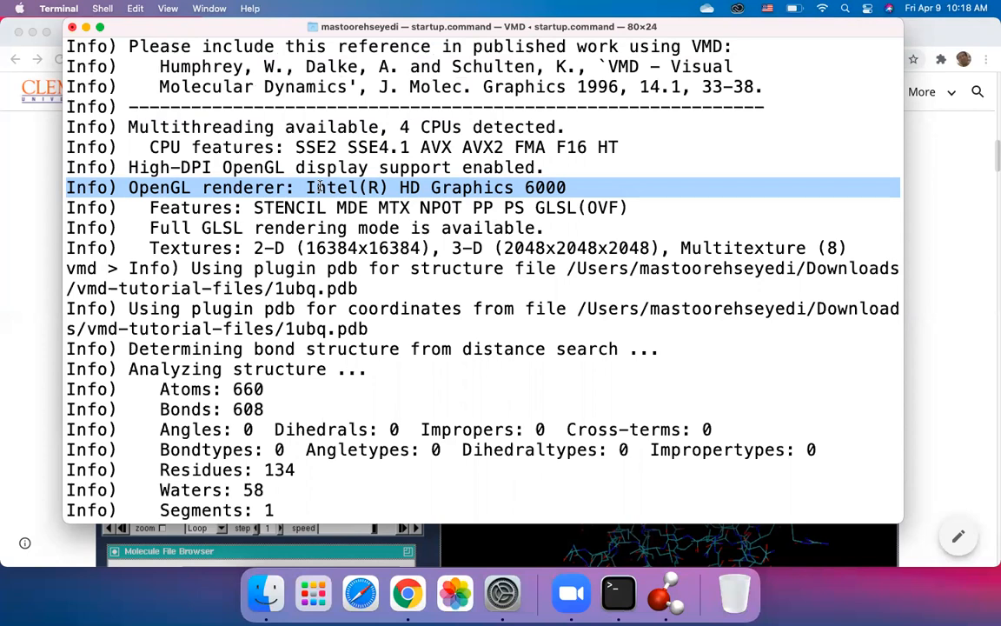
{"action": "scroll", "coordinate": [326, 209], "scroll_direction": "up", "scroll_amount": 5}
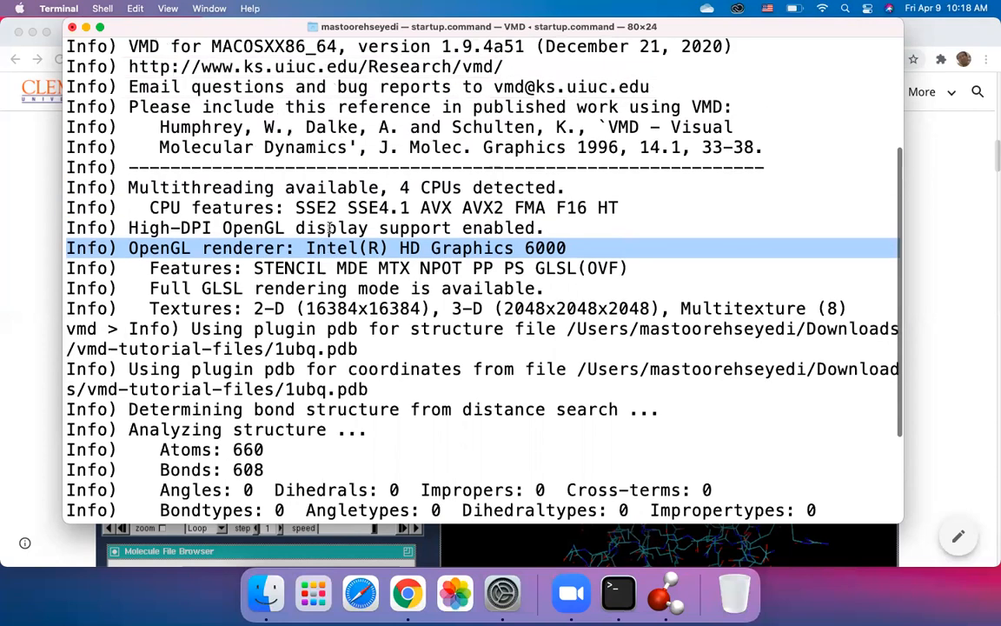
{"action": "scroll", "coordinate": [330, 228], "scroll_direction": "down", "scroll_amount": 4}
{"action": "scroll", "coordinate": [339, 253], "scroll_direction": "up", "scroll_amount": 4}
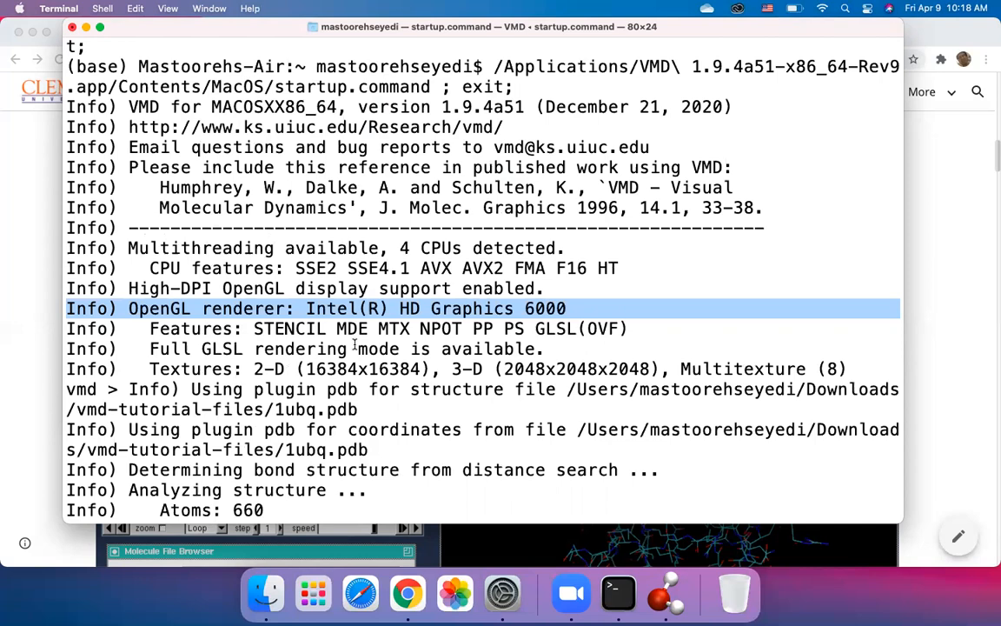
{"action": "scroll", "coordinate": [354, 345], "scroll_direction": "down", "scroll_amount": 5}
{"action": "left_click", "coordinate": [228, 394]}
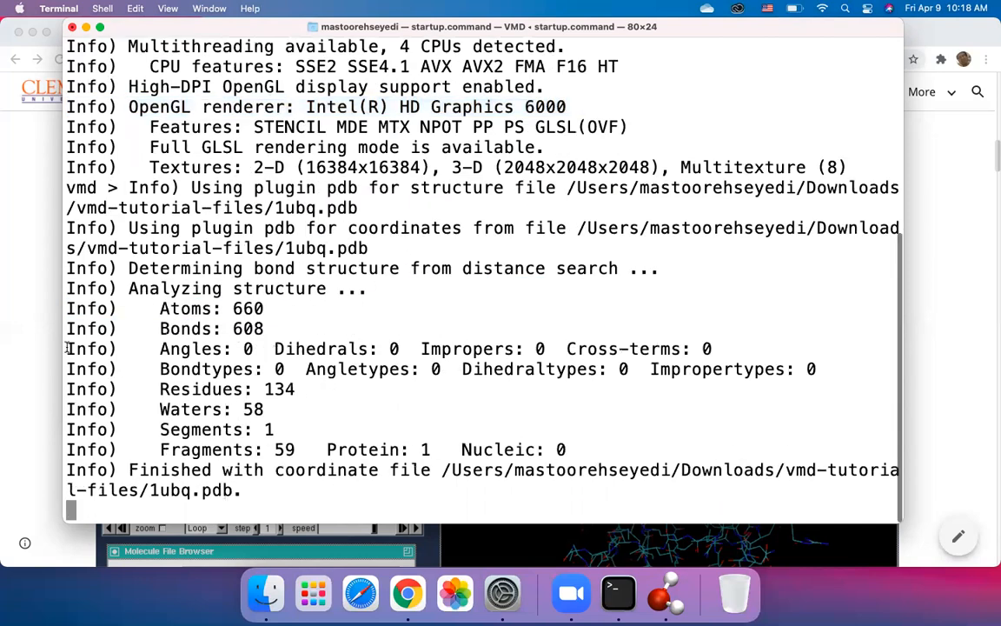
Step: Switch to Chrome, search the web for "vmd download" in a new tab, and open the Software Downloads page for VMD
{"action": "left_click", "coordinate": [23, 340]}
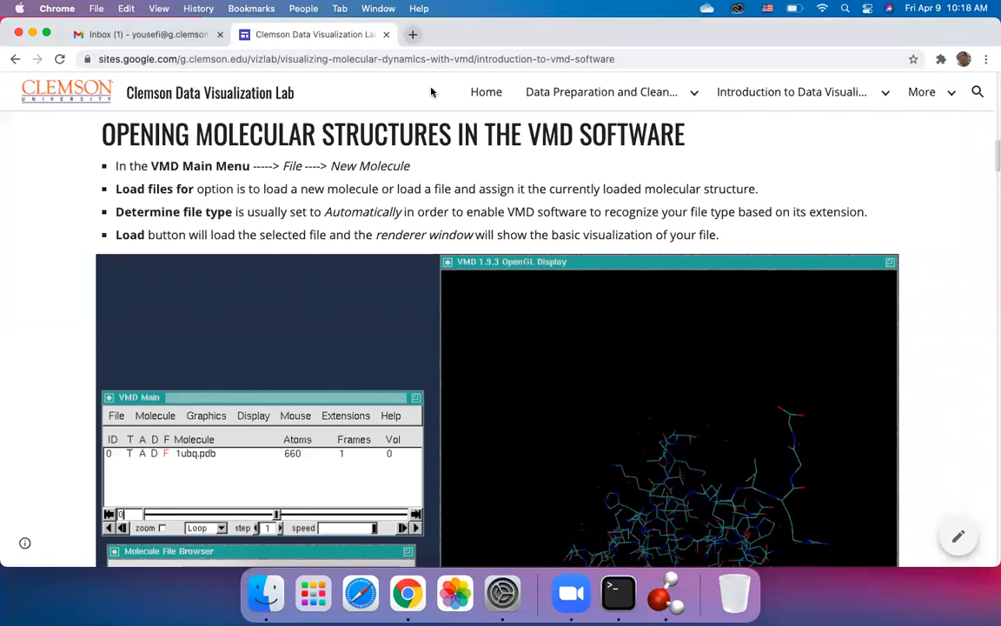
{"action": "key", "text": "super+t"}
{"action": "type", "text": "vmd download"}
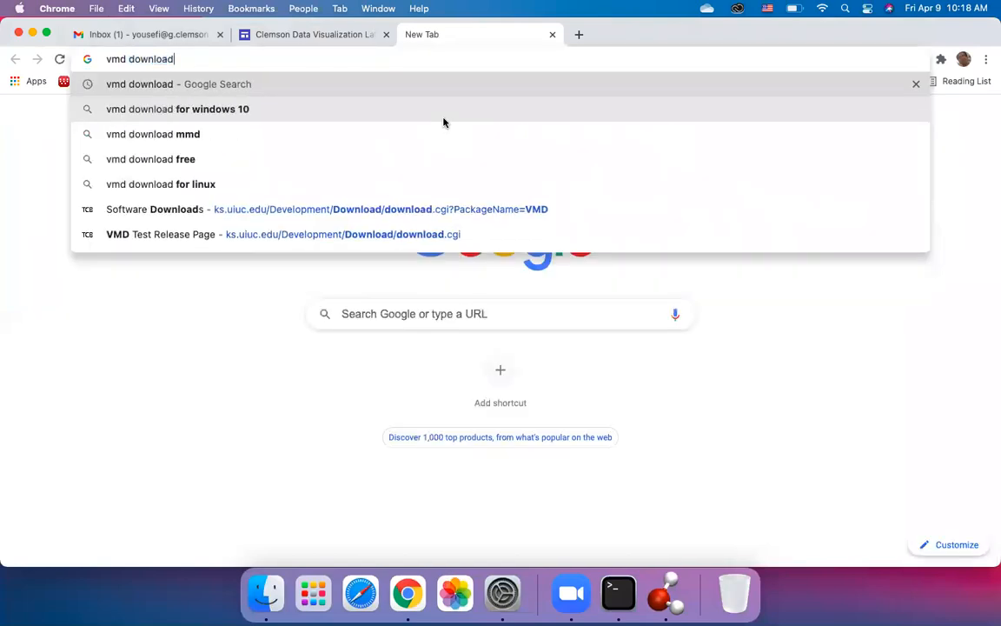
{"action": "key", "text": "Return"}
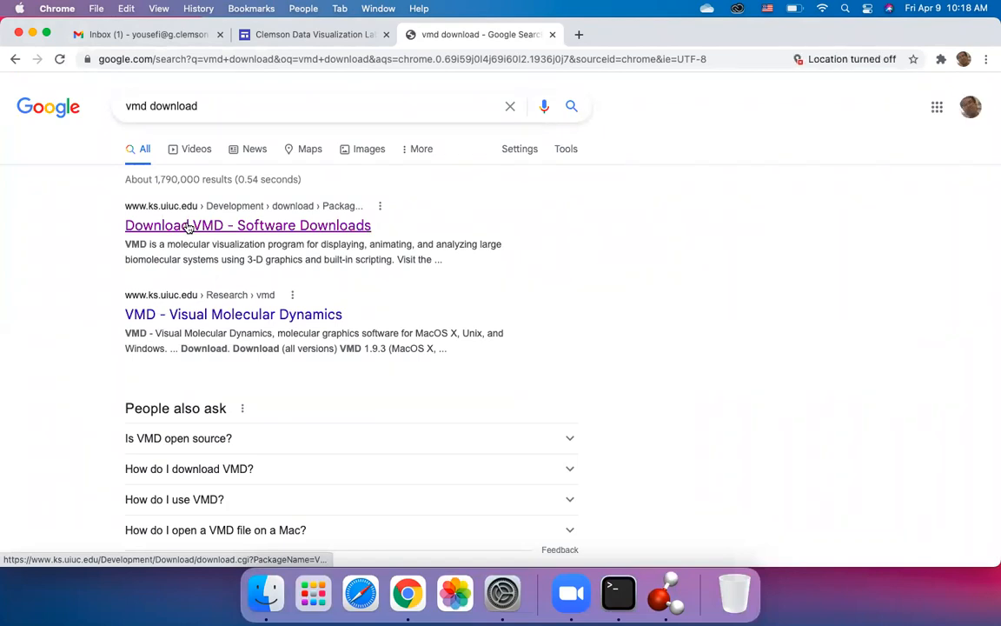
{"action": "left_click", "coordinate": [129, 226]}
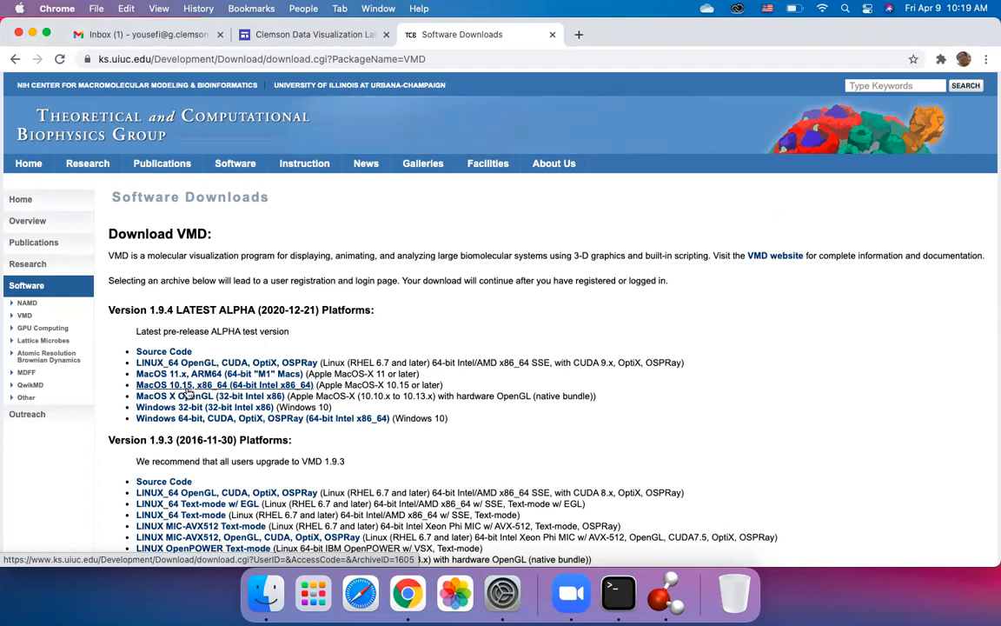
Step: Return to the Clemson workshop page and read on to the section about changing graphics representation
{"action": "left_click", "coordinate": [290, 35]}
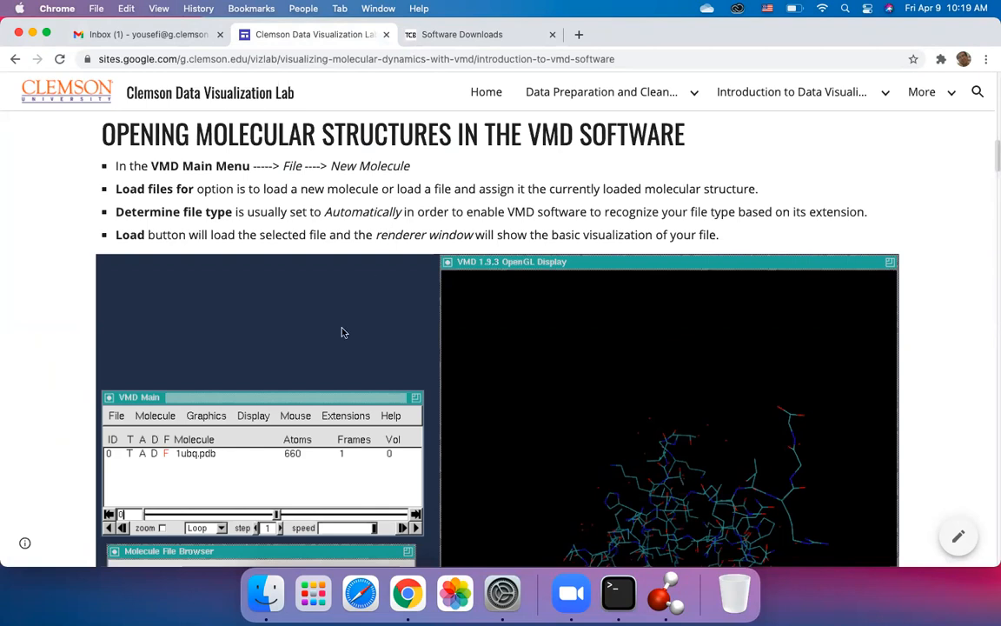
{"action": "scroll", "coordinate": [343, 333], "scroll_direction": "down", "scroll_amount": 1}
{"action": "scroll", "coordinate": [344, 333], "scroll_direction": "down", "scroll_amount": 5}
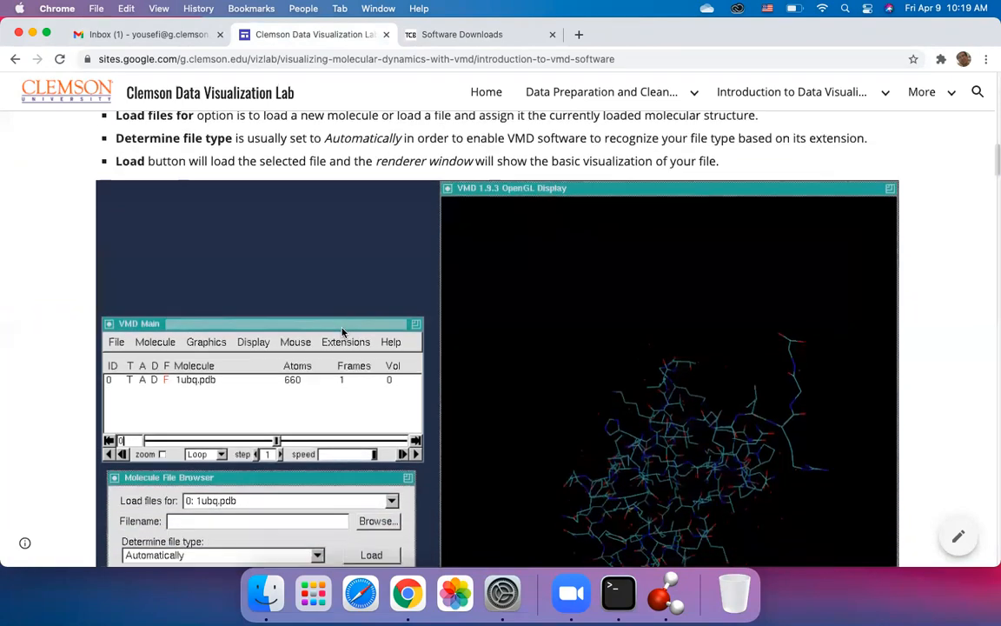
{"action": "scroll", "coordinate": [344, 333], "scroll_direction": "down", "scroll_amount": 2}
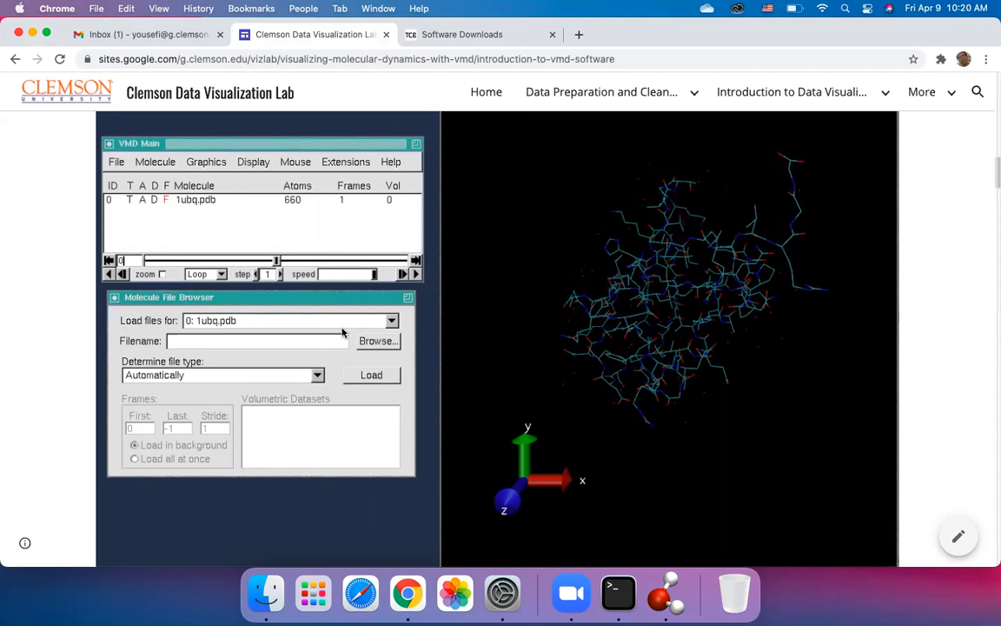
{"action": "scroll", "coordinate": [343, 333], "scroll_direction": "down", "scroll_amount": 10}
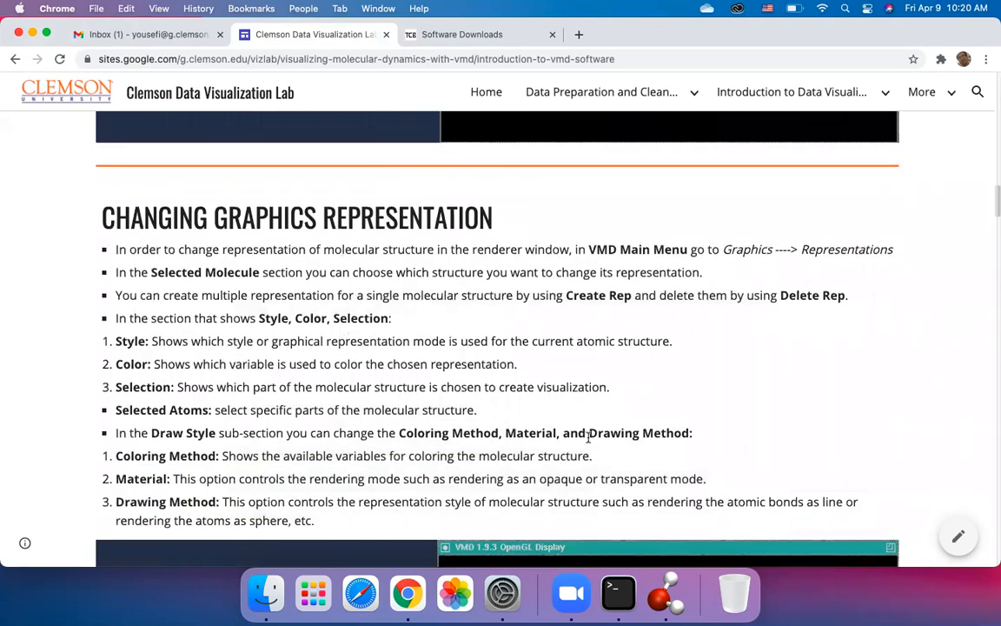
{"action": "scroll", "coordinate": [600, 461], "scroll_direction": "down", "scroll_amount": 1}
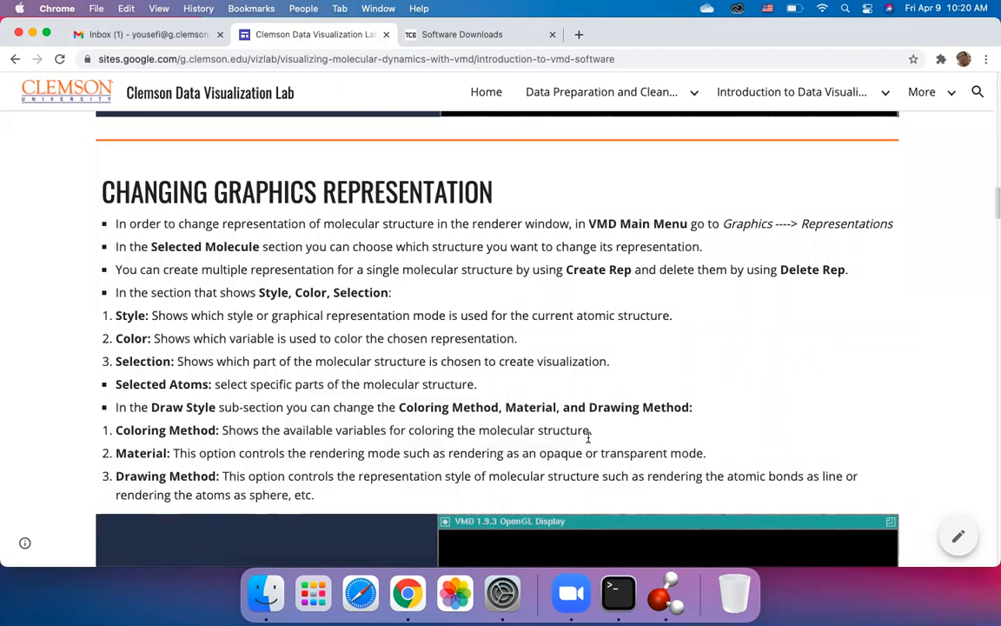
Step: Switch to VMD, move the VMD Main window slightly down, and open the Graphical Representations window
{"action": "left_click", "coordinate": [666, 594]}
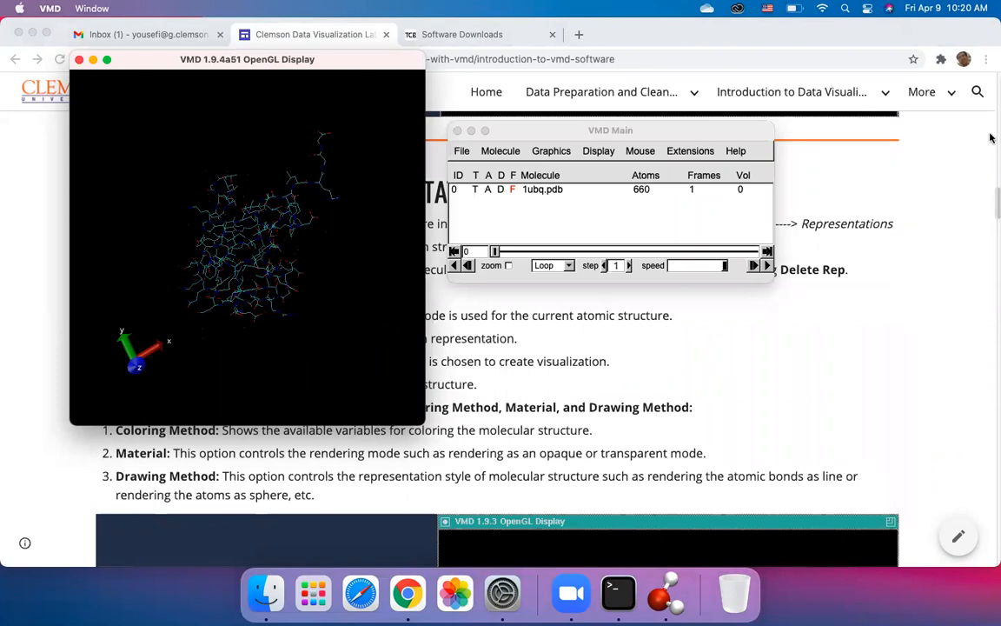
{"action": "left_click_drag", "start_coordinate": [653, 135], "coordinate": [647, 164]}
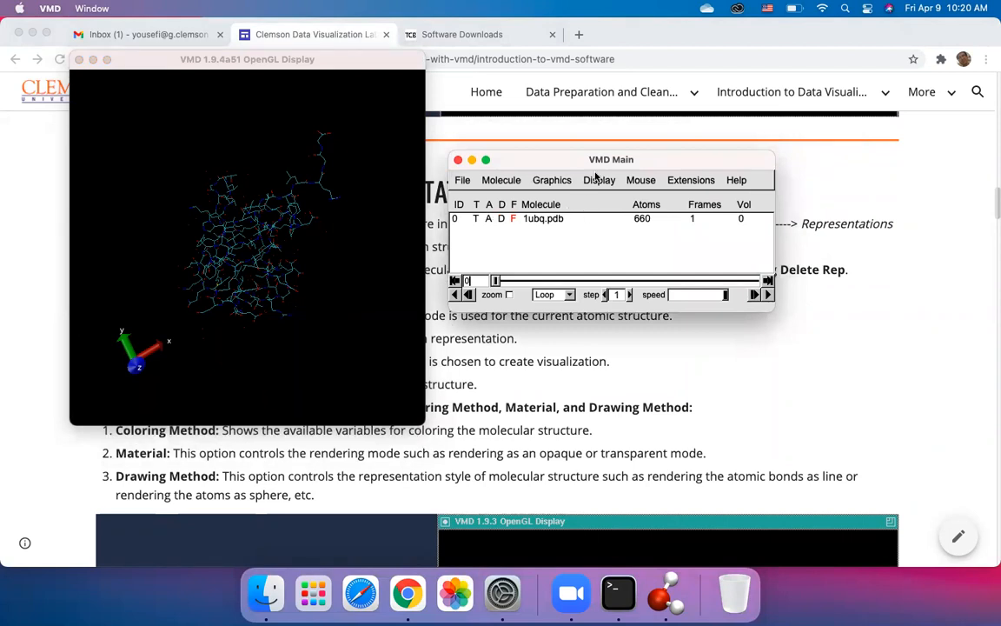
{"action": "left_click", "coordinate": [553, 181]}
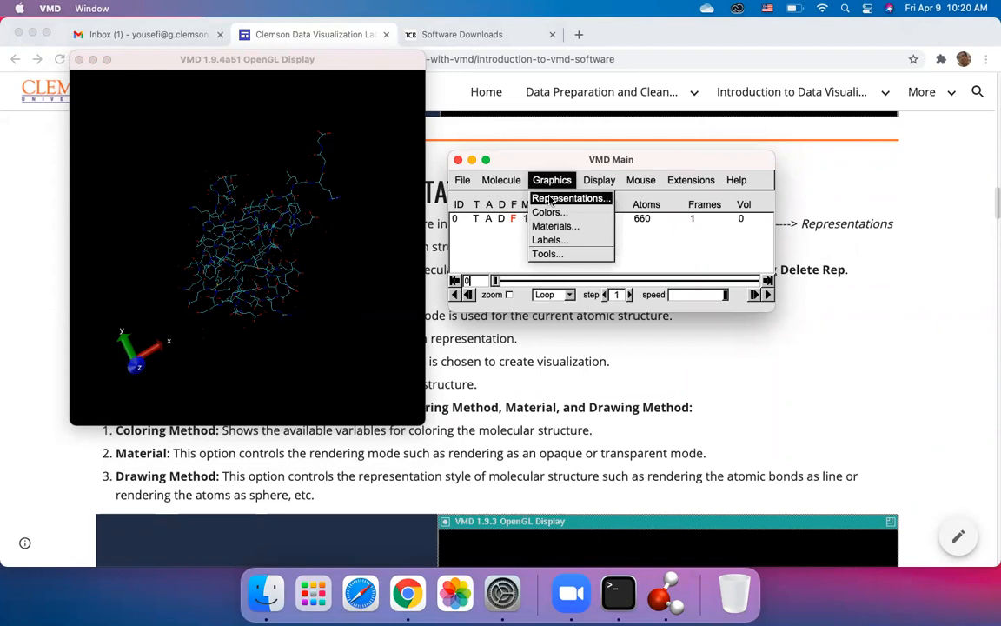
{"action": "left_click", "coordinate": [550, 199]}
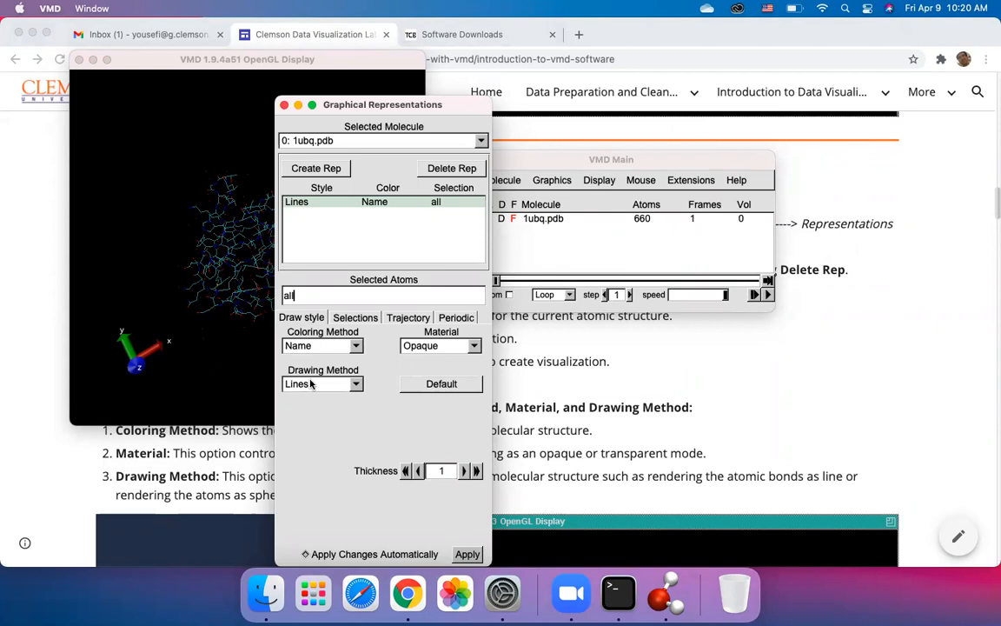
{"action": "left_click", "coordinate": [581, 361]}
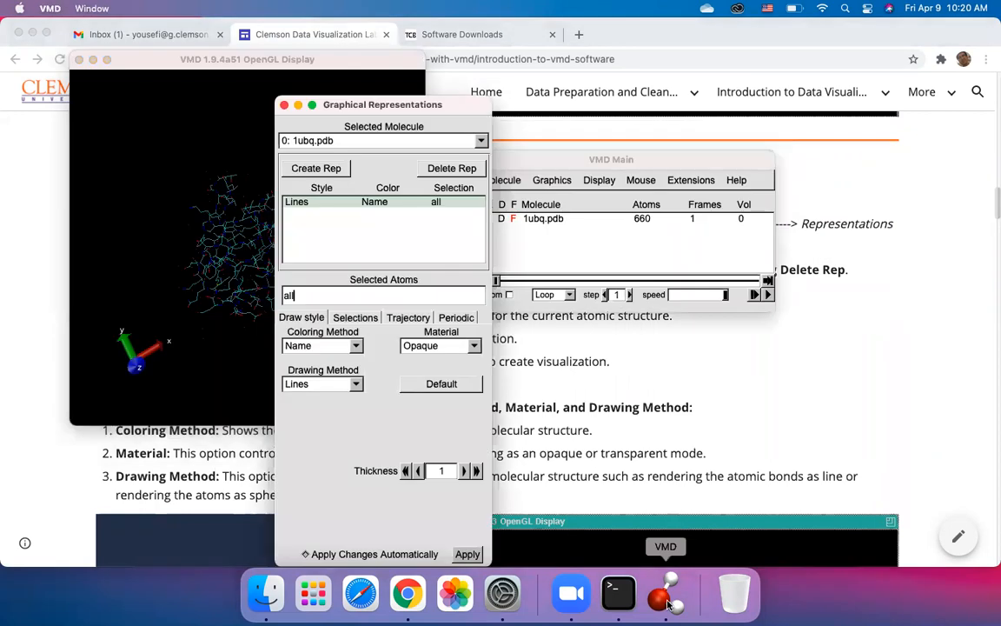
{"action": "left_click", "coordinate": [666, 594]}
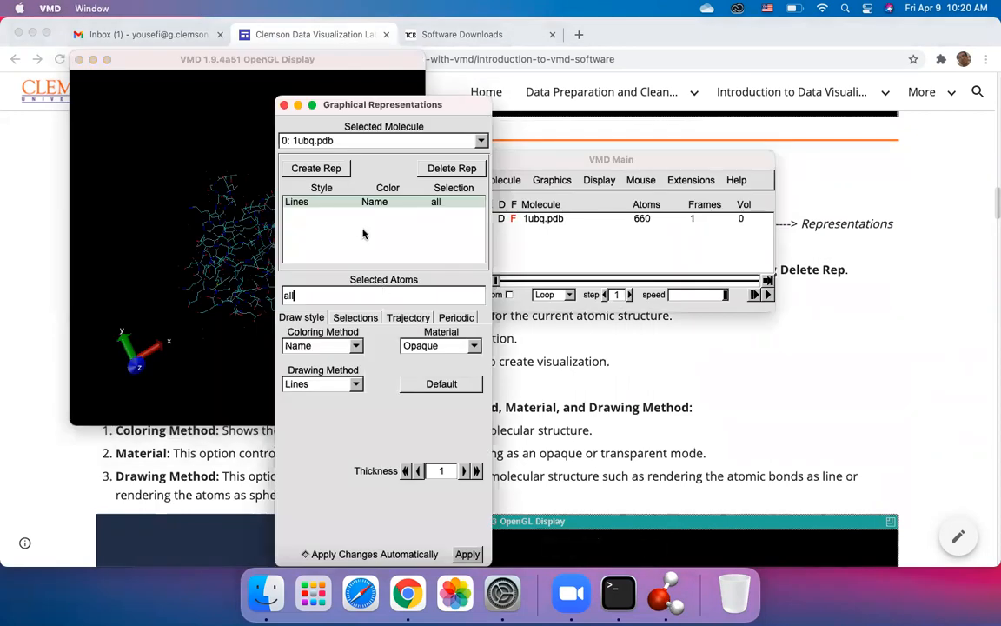
Step: Choose 1ubq.pdb as the selected molecule and delete its Lines representation
{"action": "left_click", "coordinate": [311, 137]}
{"action": "left_click", "coordinate": [311, 140]}
{"action": "left_click", "coordinate": [340, 143]}
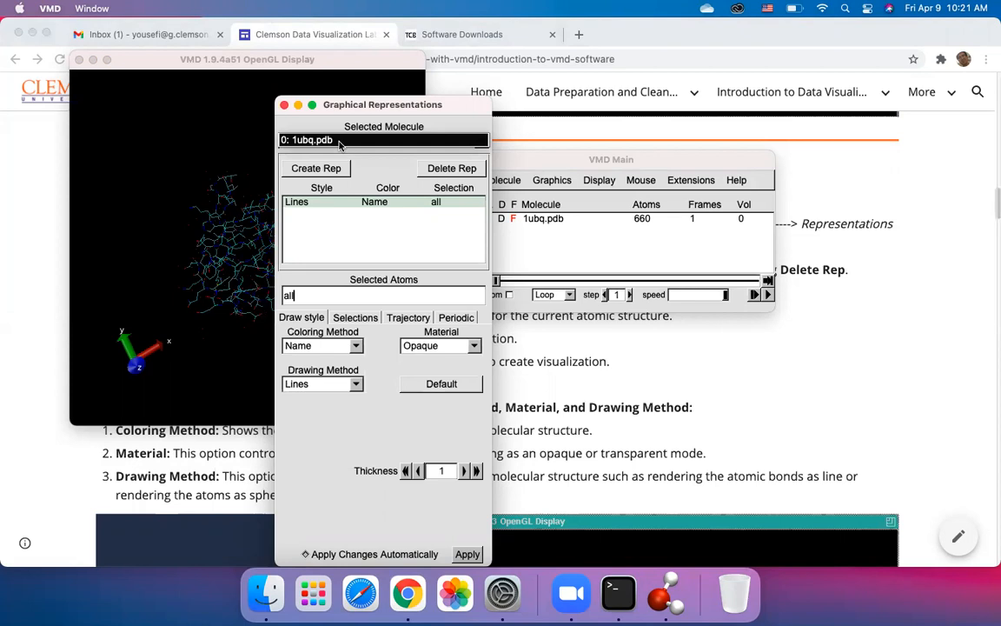
{"action": "left_click", "coordinate": [339, 143]}
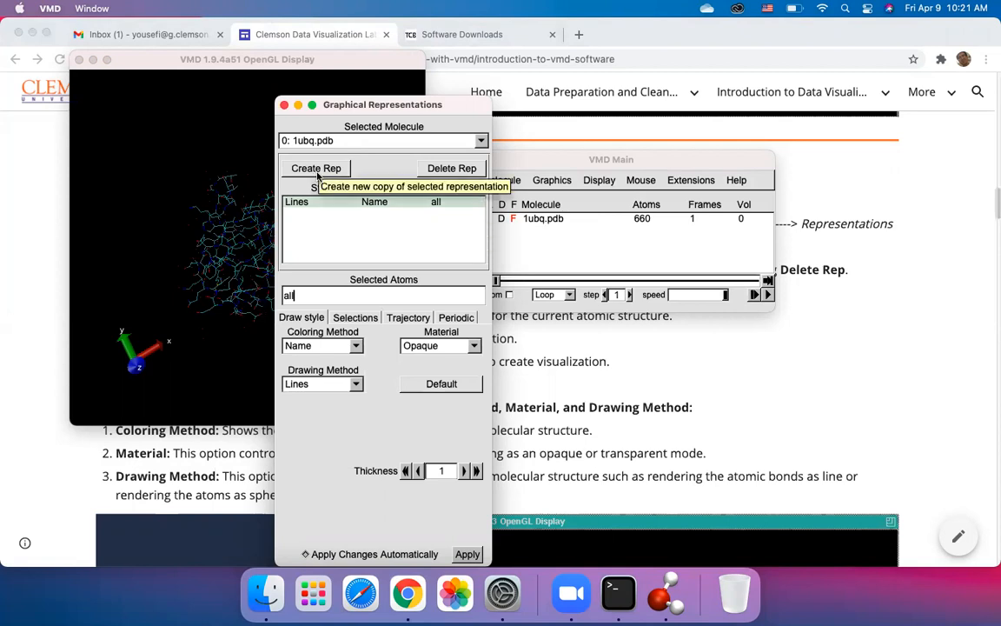
{"action": "left_click", "coordinate": [452, 170]}
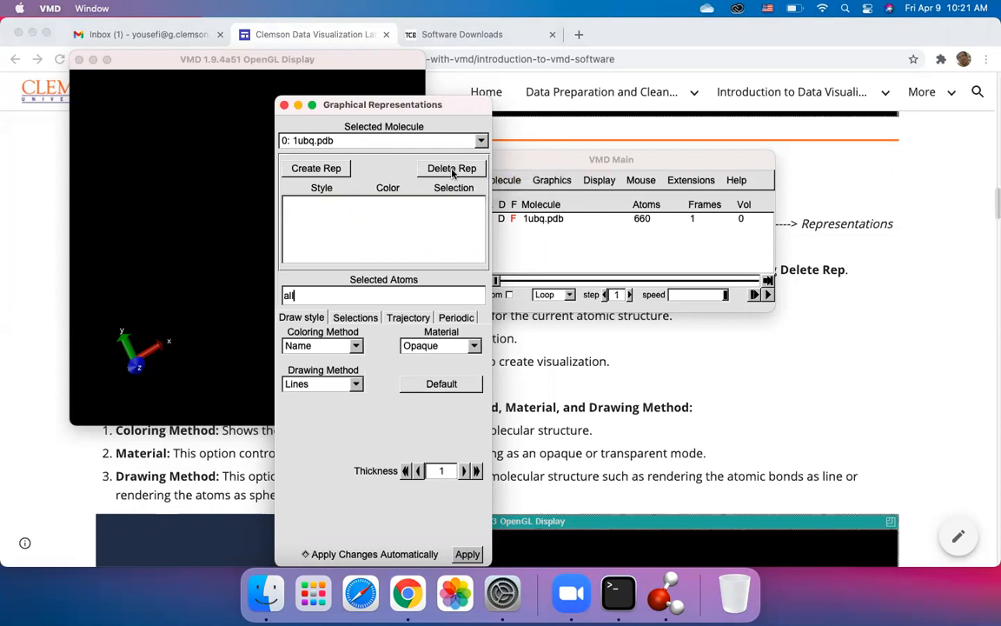
Step: Create two representations for 1ubq.pdb and delete the second one, leaving a single Lines representation of all atoms
{"action": "left_click", "coordinate": [327, 171]}
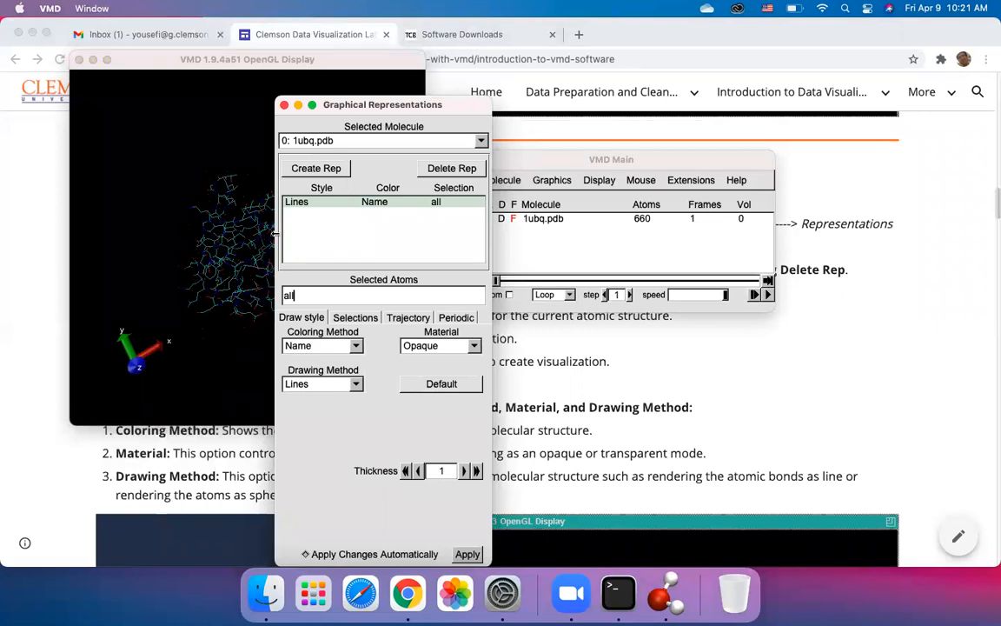
{"action": "left_click", "coordinate": [312, 173]}
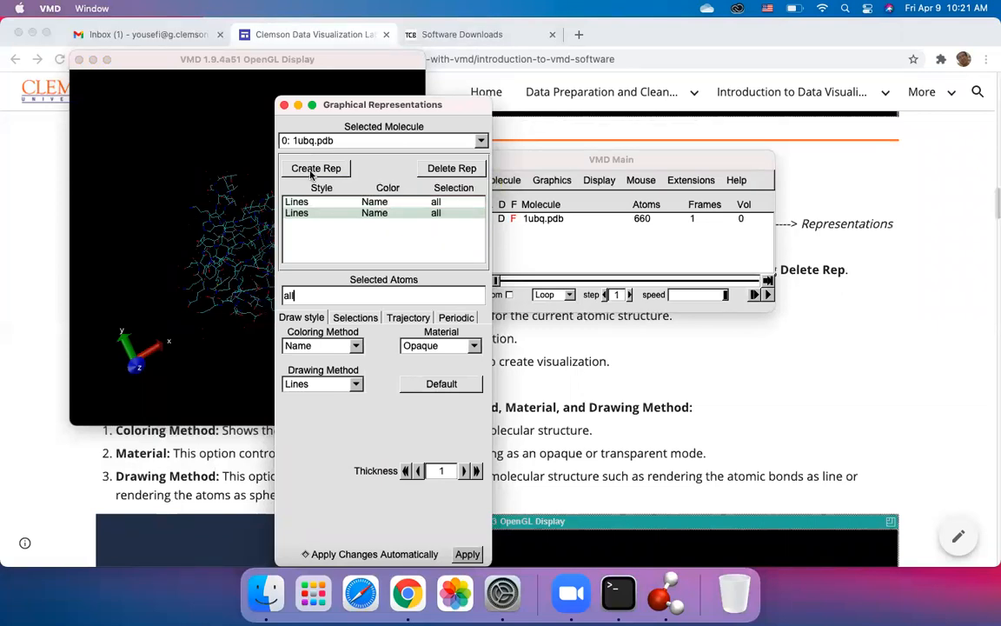
{"action": "left_click", "coordinate": [454, 171]}
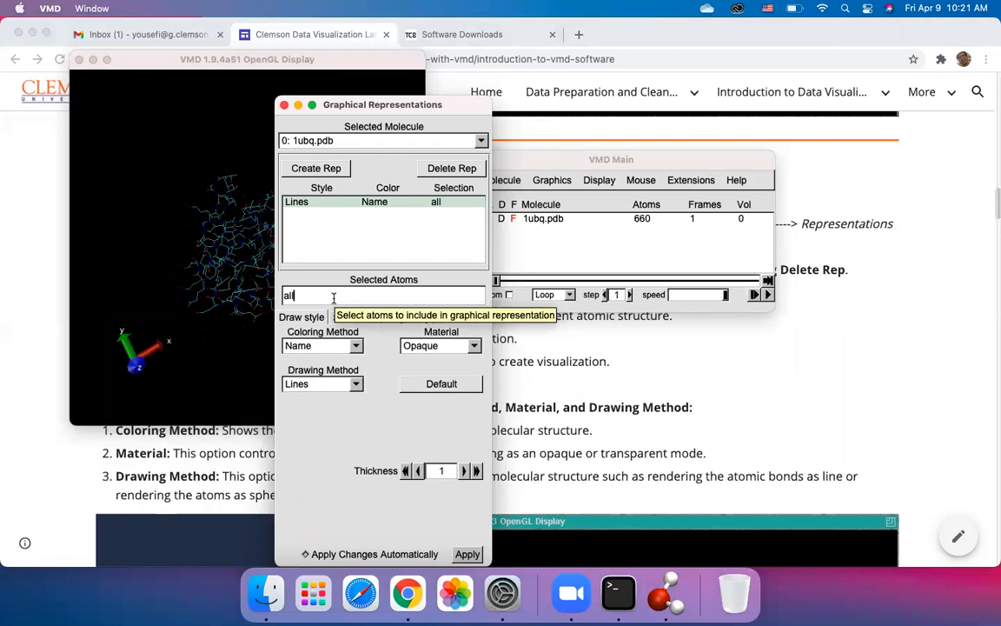
{"action": "double_click", "coordinate": [302, 291]}
{"action": "left_click", "coordinate": [324, 285]}
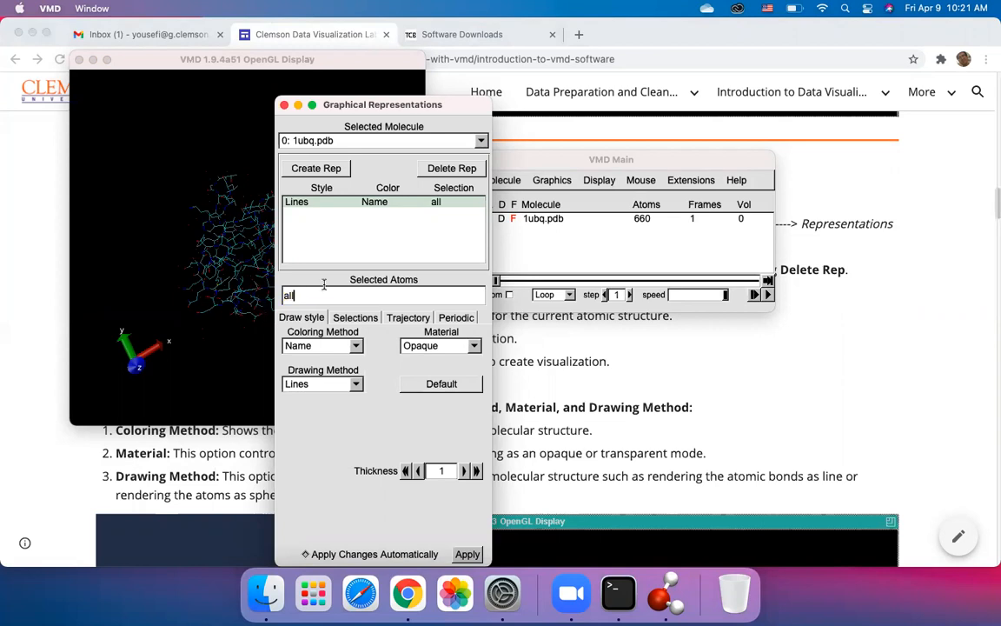
Step: Set the coloring method of the Lines representation to ResType
{"action": "left_click", "coordinate": [311, 346]}
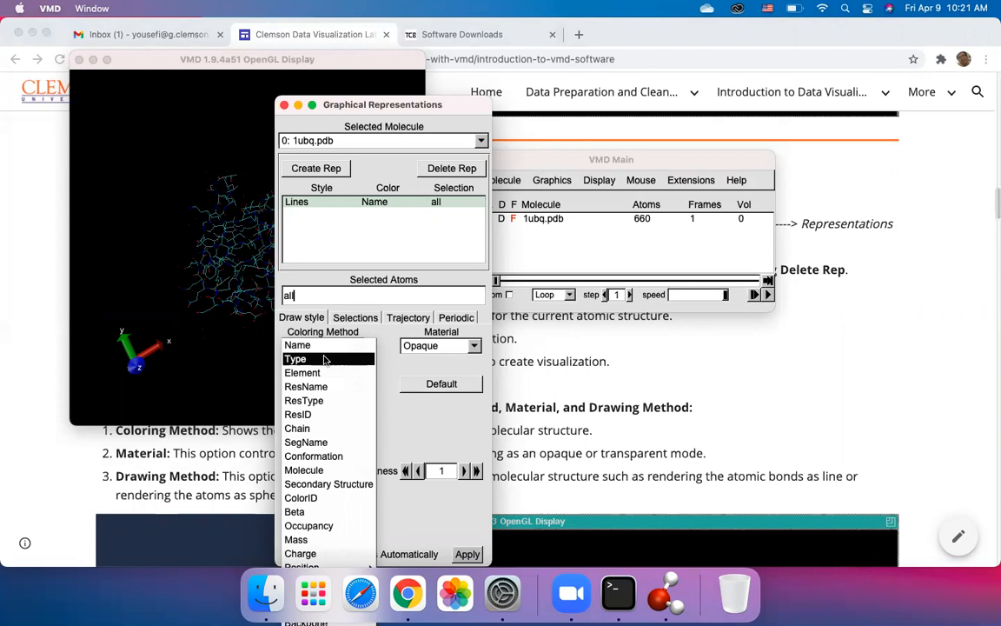
{"action": "left_click", "coordinate": [395, 373]}
{"action": "left_click", "coordinate": [340, 351]}
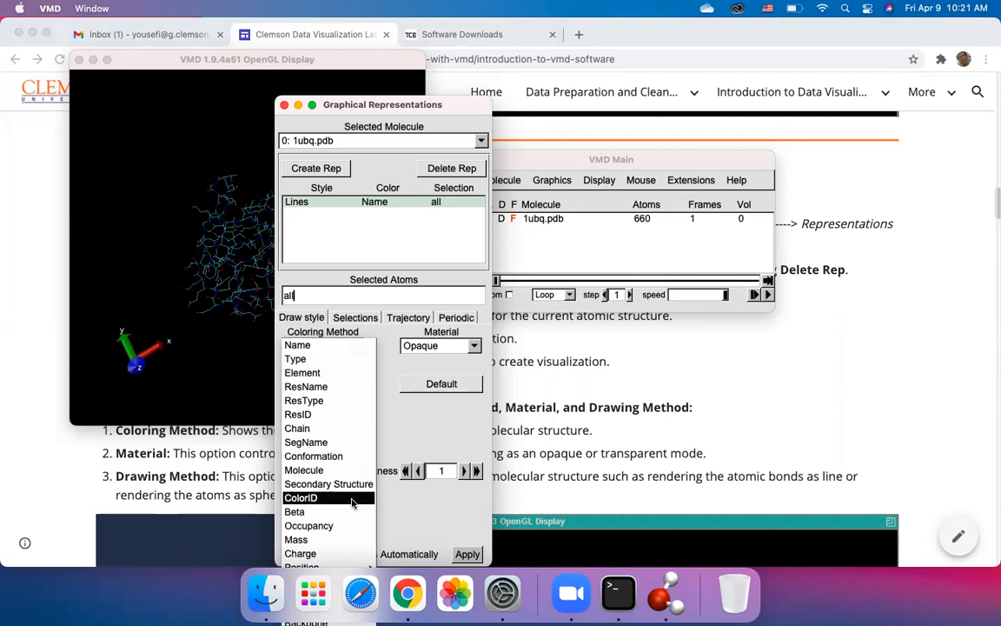
{"action": "left_click", "coordinate": [323, 400]}
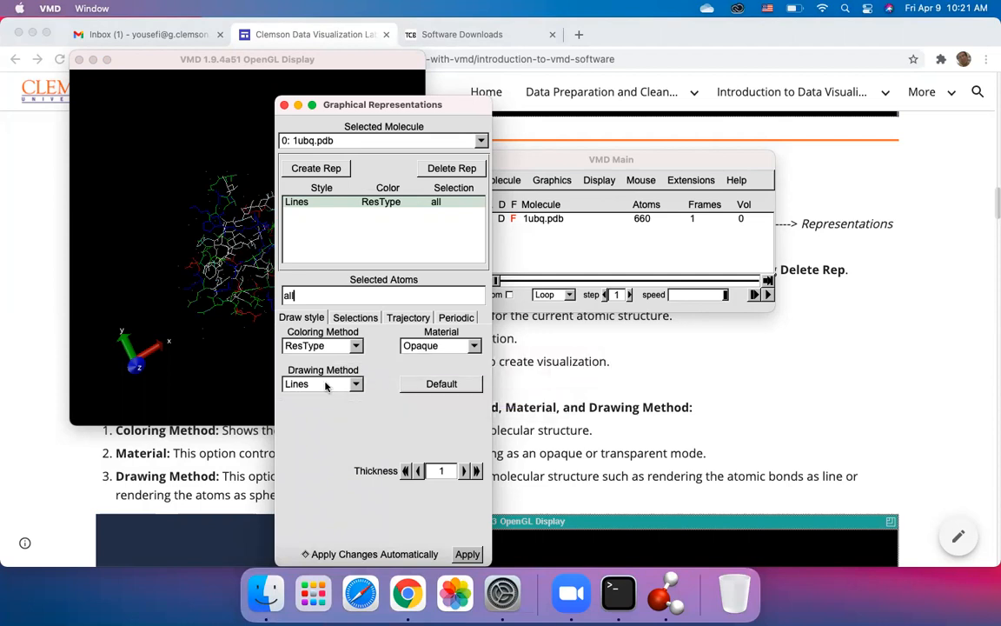
Step: Change the representation's drawing method to CPK and move the Graphical Representations window clear of the molecule
{"action": "left_click", "coordinate": [326, 386]}
{"action": "mouse_move", "coordinate": [428, 107]}
{"action": "left_mouse_down"}
{"action": "mouse_move", "coordinate": [431, 63]}
{"action": "mouse_move", "coordinate": [360, 55]}
{"action": "left_mouse_up"}
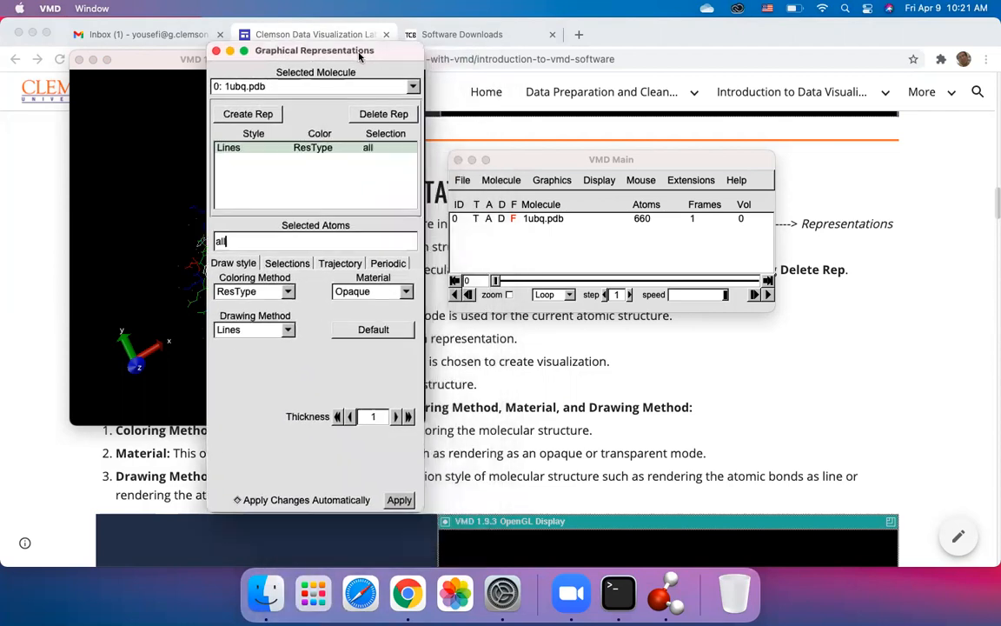
{"action": "left_click", "coordinate": [254, 330]}
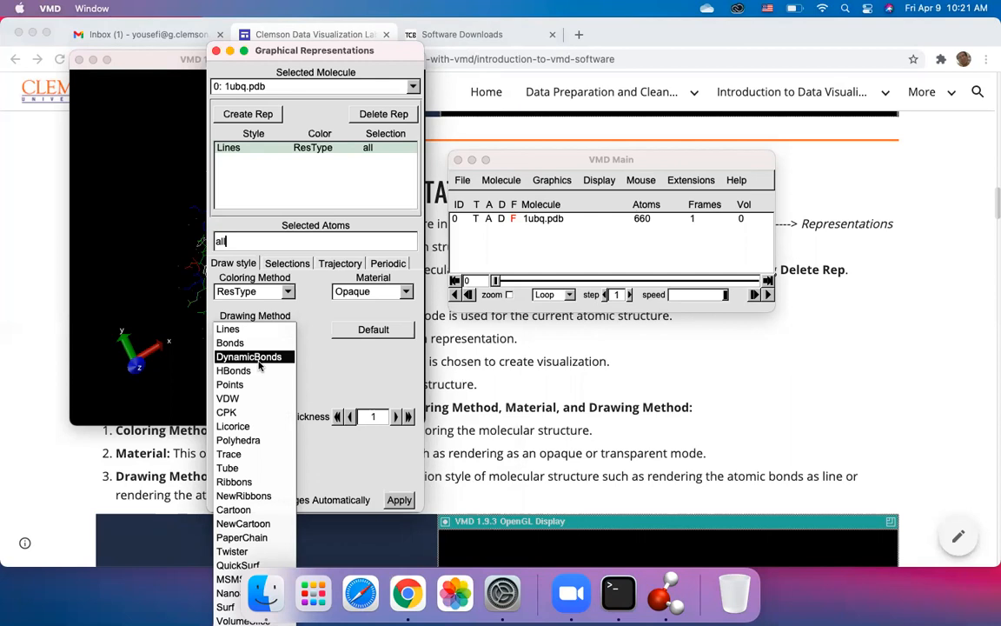
{"action": "left_click", "coordinate": [248, 412]}
{"action": "left_click_drag", "start_coordinate": [274, 50], "coordinate": [466, 68]}
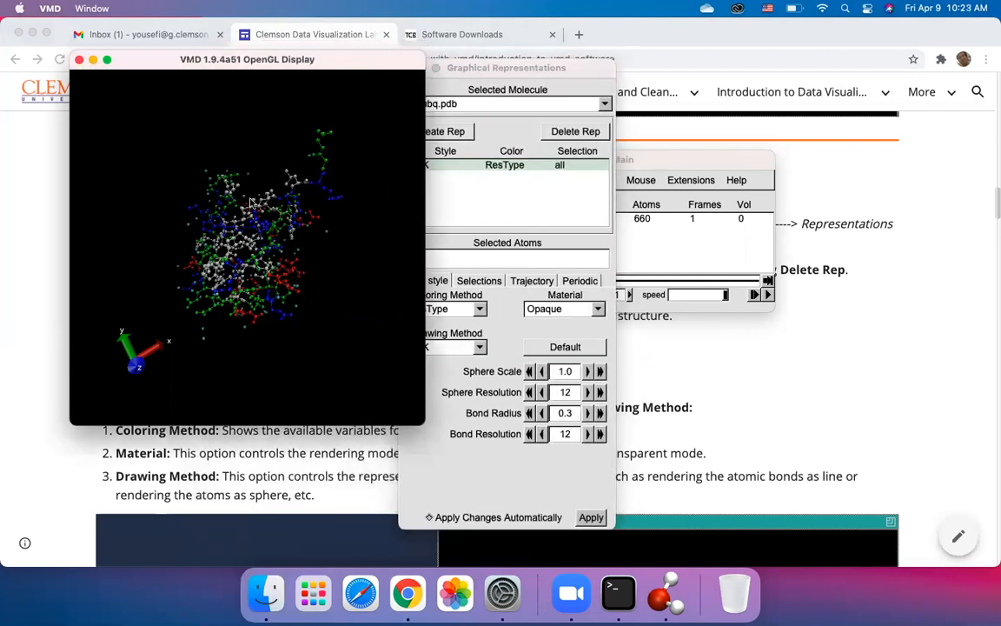
{"action": "scroll", "coordinate": [250, 208], "scroll_direction": "up", "scroll_amount": 10}
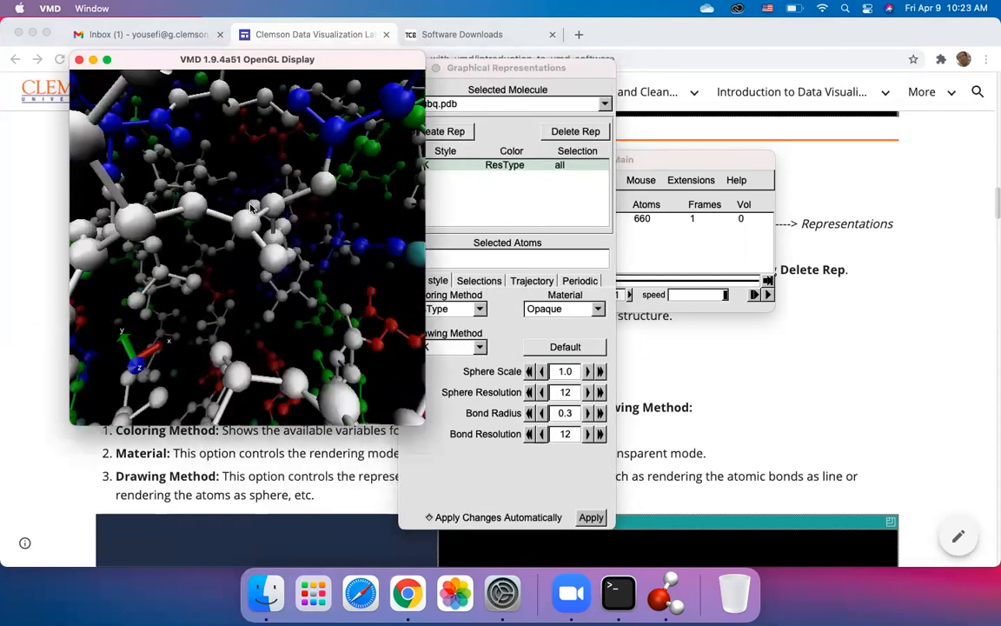
{"action": "scroll", "coordinate": [250, 208], "scroll_direction": "down", "scroll_amount": 5}
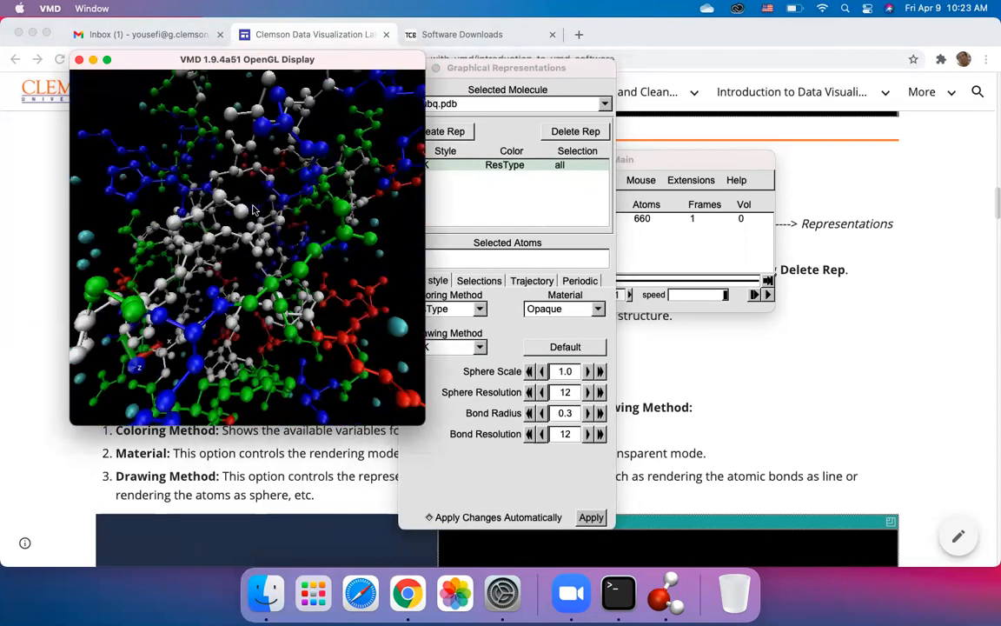
{"action": "left_click_drag", "start_coordinate": [244, 200], "coordinate": [281, 292]}
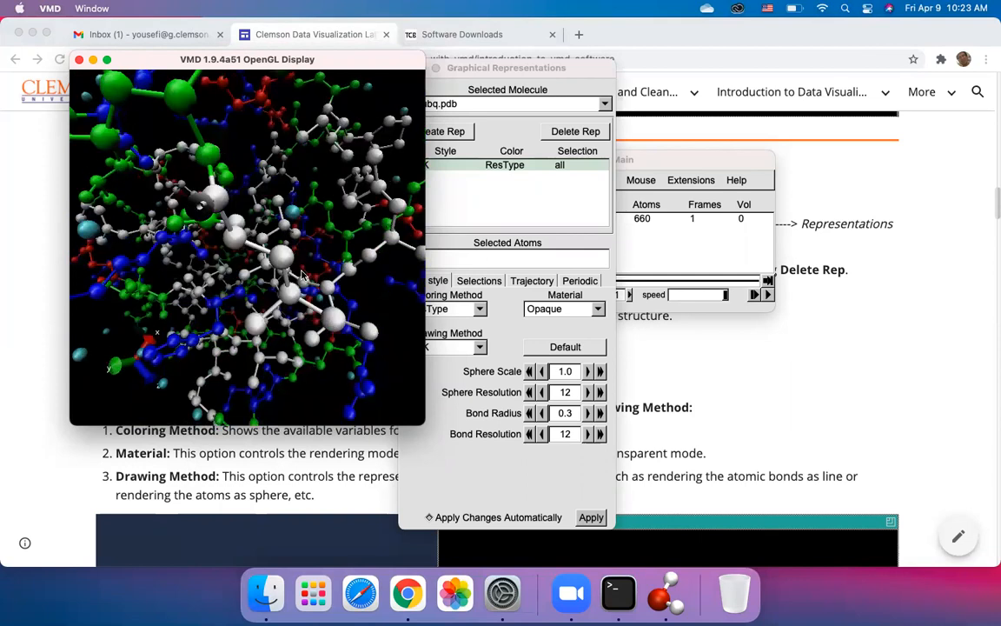
{"action": "left_click_drag", "start_coordinate": [278, 242], "coordinate": [240, 220]}
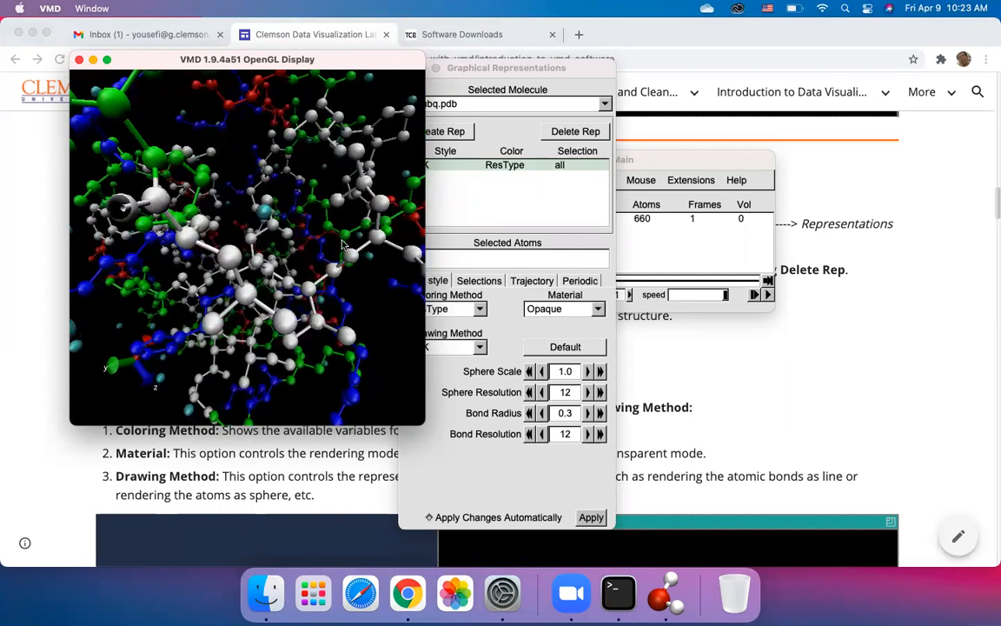
Step: Change the representation's drawing method to VDW and look at the whole molecule
{"action": "left_click", "coordinate": [449, 346]}
{"action": "left_click", "coordinate": [435, 332]}
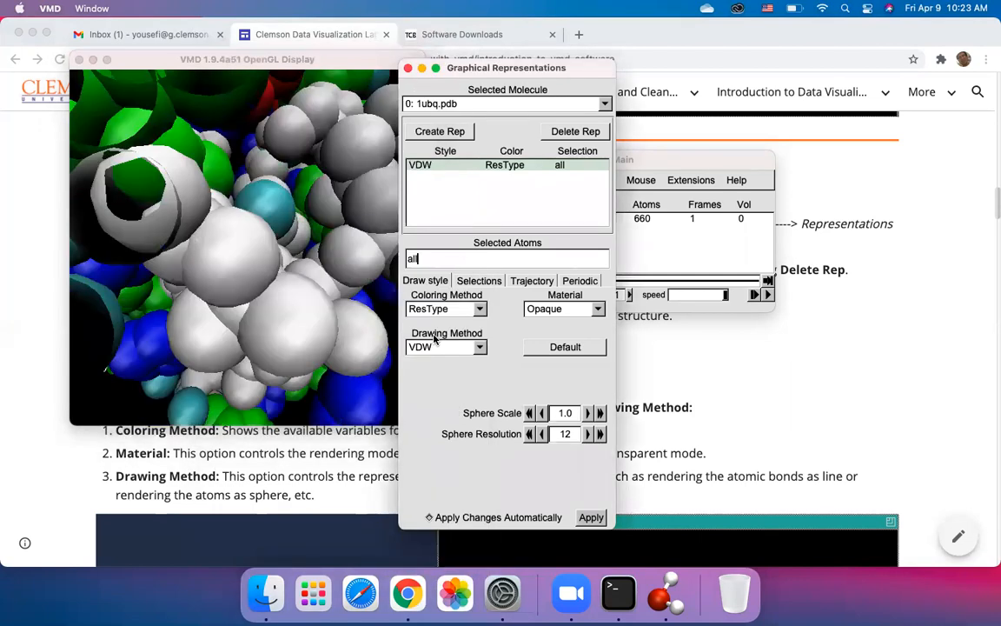
{"action": "scroll", "coordinate": [304, 281], "scroll_direction": "down", "scroll_amount": 5}
{"action": "scroll", "coordinate": [304, 282], "scroll_direction": "up", "scroll_amount": 5}
{"action": "left_click_drag", "start_coordinate": [262, 224], "coordinate": [257, 177]}
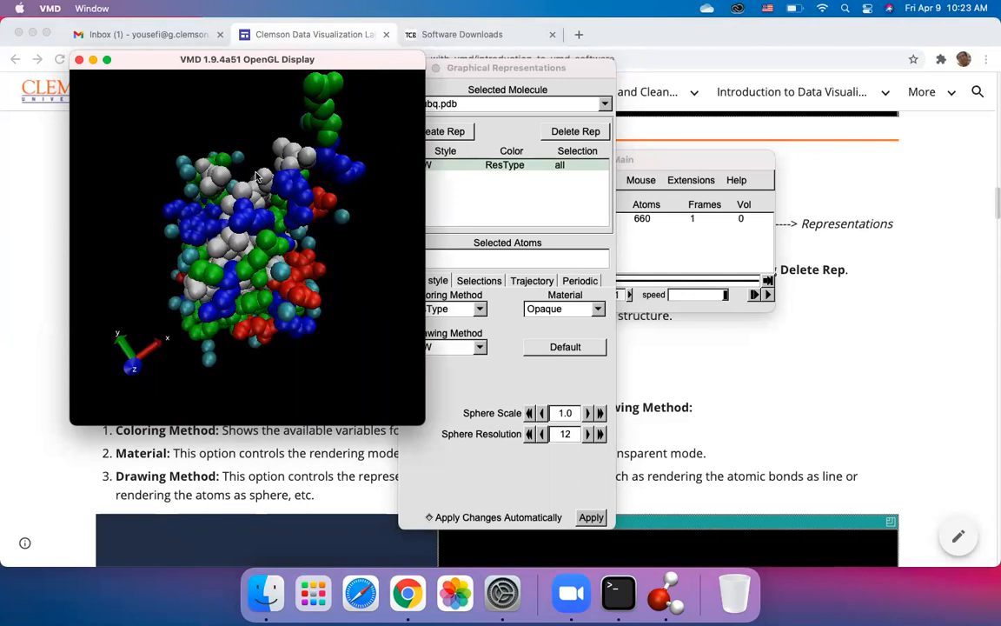
Step: Change the representation's drawing method to Tube and view the molecule from another angle
{"action": "left_click", "coordinate": [459, 295]}
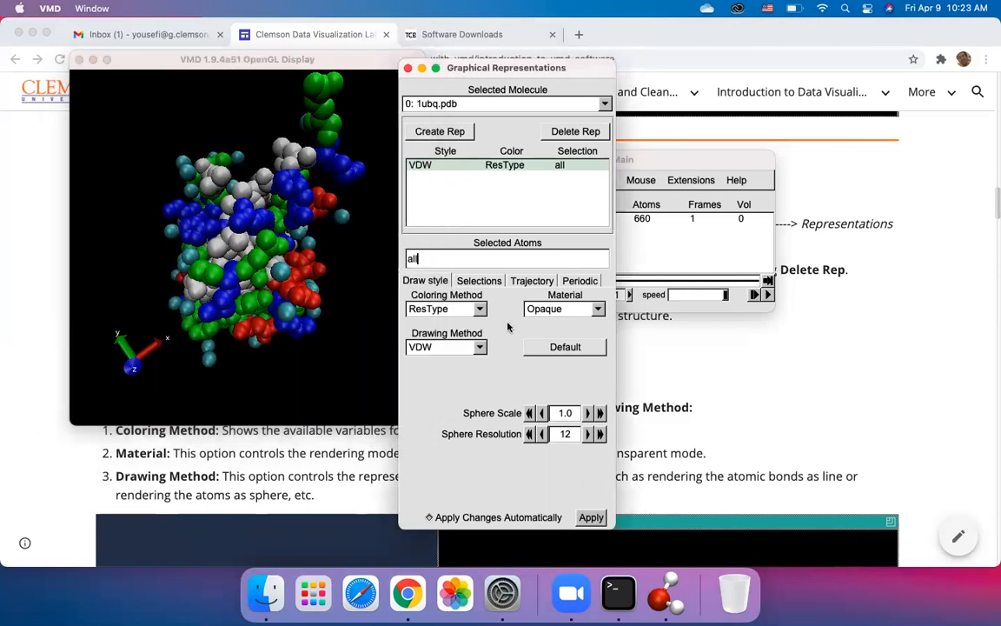
{"action": "left_click", "coordinate": [420, 347]}
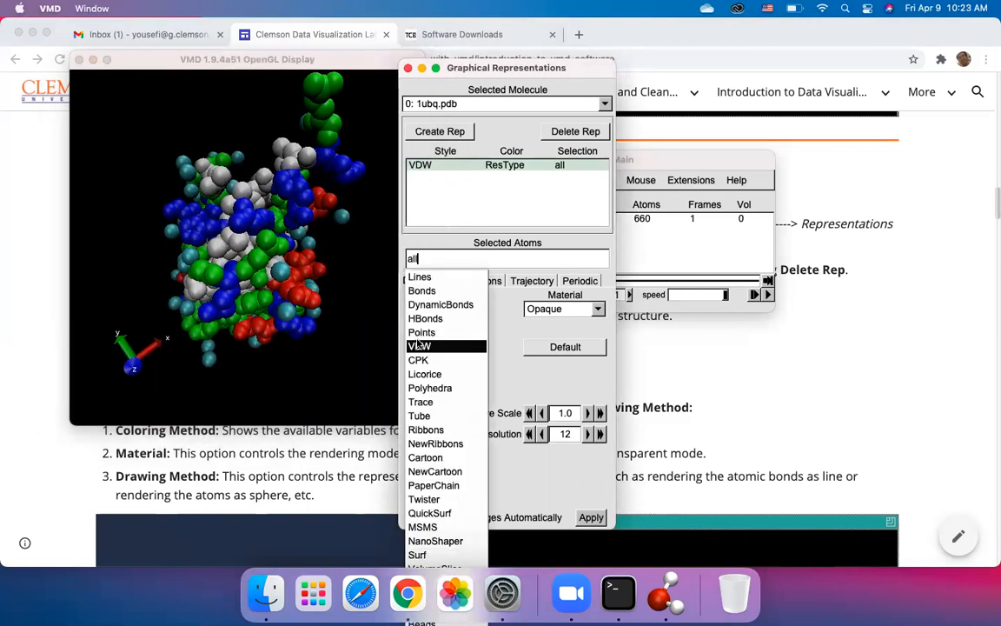
{"action": "left_click", "coordinate": [448, 422]}
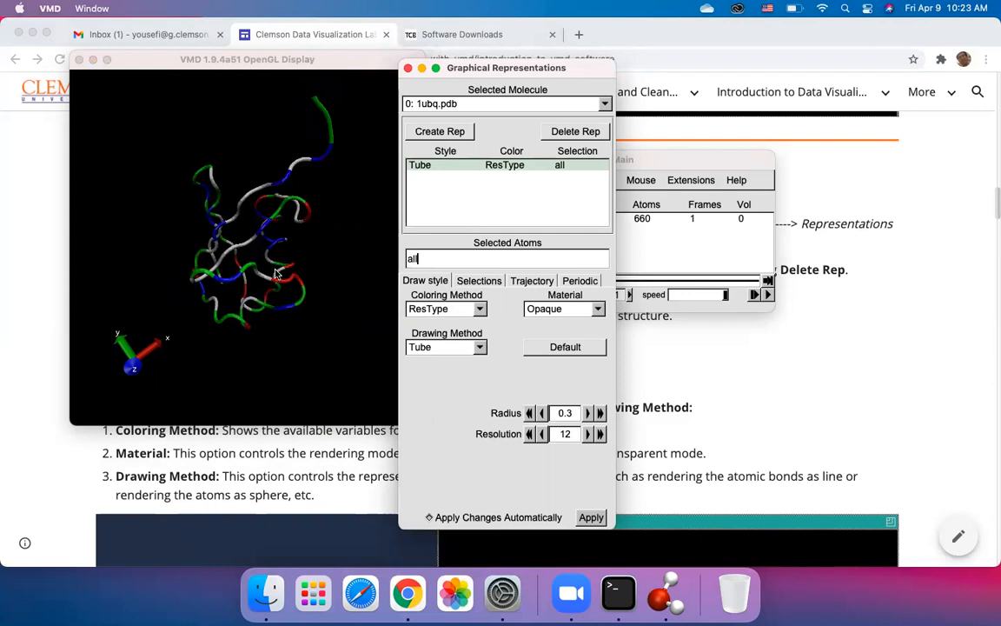
{"action": "left_click_drag", "start_coordinate": [258, 226], "coordinate": [302, 252]}
Step: Change the representation's drawing method to Ribbons and view the molecule from different angles
{"action": "left_click", "coordinate": [450, 347]}
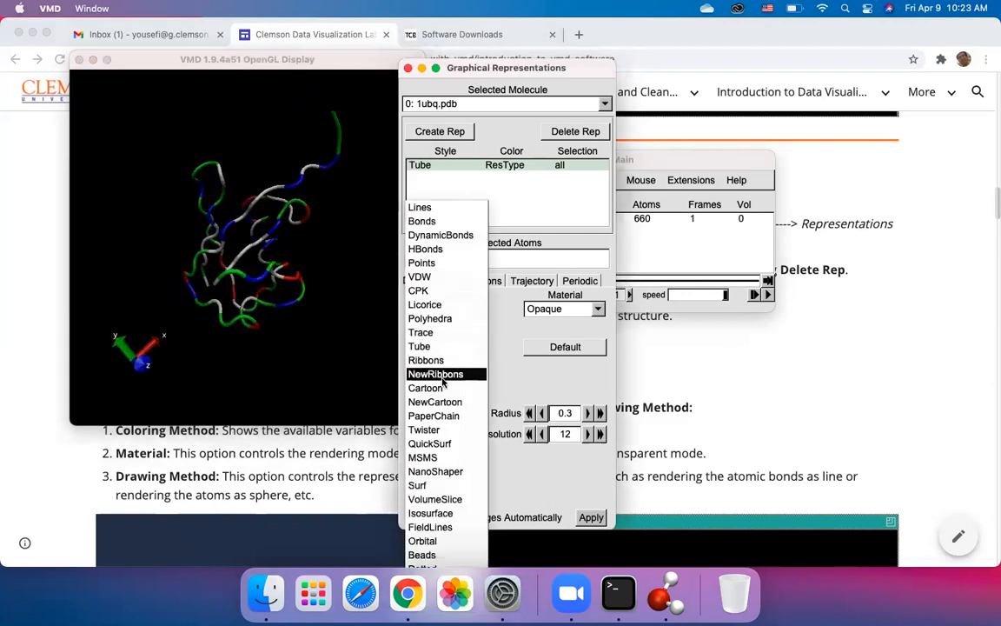
{"action": "left_click", "coordinate": [430, 360]}
{"action": "left_click_drag", "start_coordinate": [274, 230], "coordinate": [256, 246]}
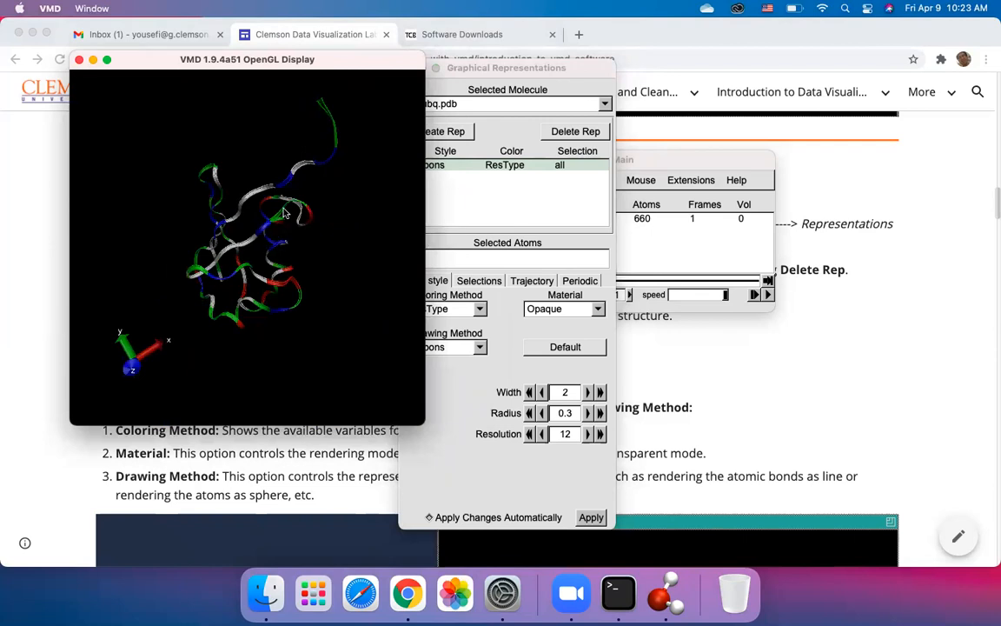
{"action": "mouse_move", "coordinate": [283, 213]}
{"action": "left_mouse_down"}
{"action": "mouse_move", "coordinate": [328, 241]}
{"action": "mouse_move", "coordinate": [252, 215]}
{"action": "left_mouse_up"}
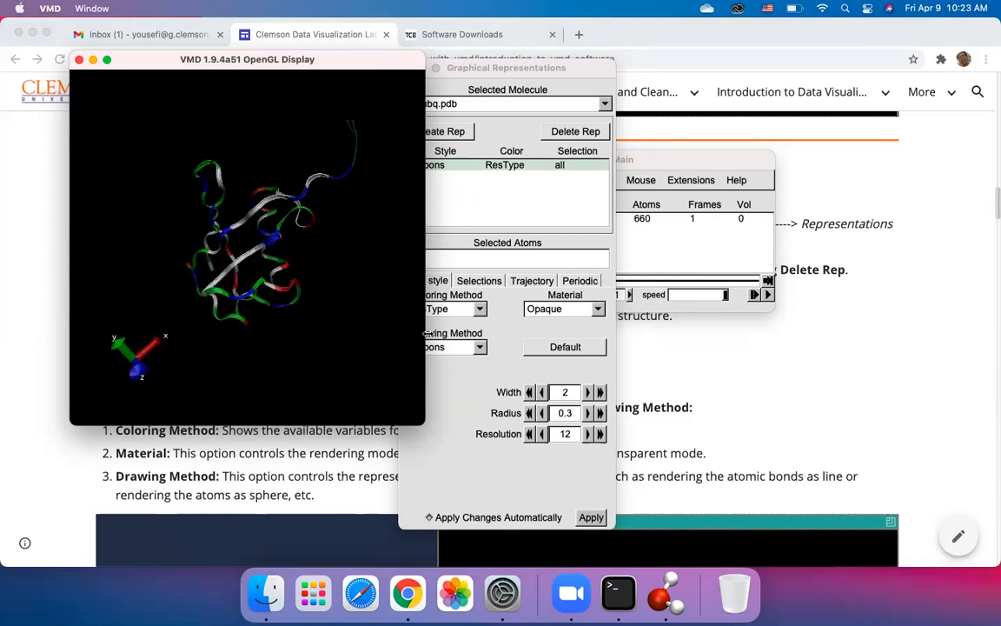
{"action": "left_click", "coordinate": [442, 389]}
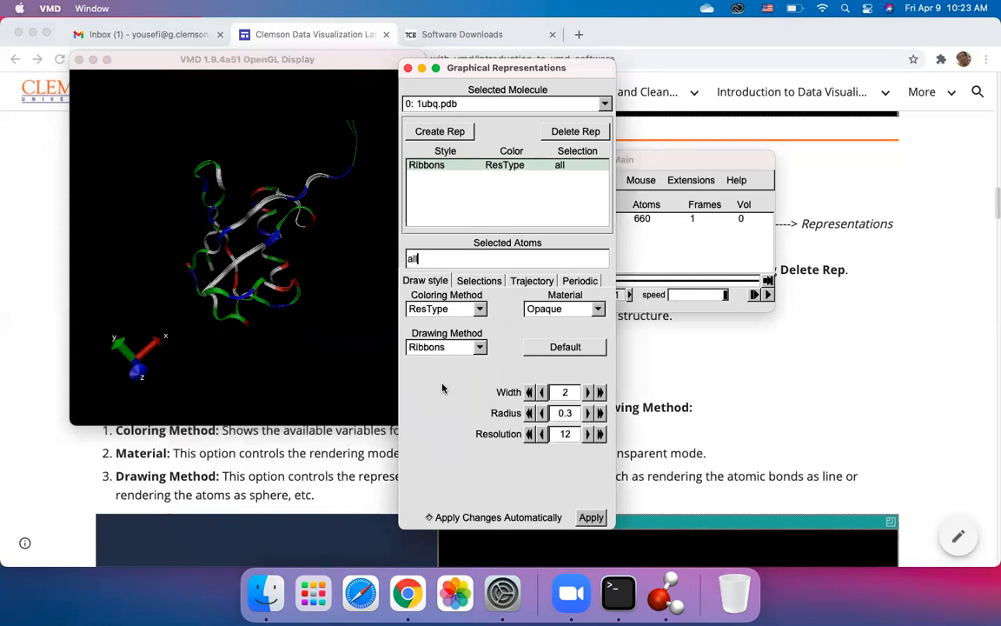
Step: Create a second representation of all atoms, colored by Type and drawn as VDW
{"action": "left_click", "coordinate": [422, 134]}
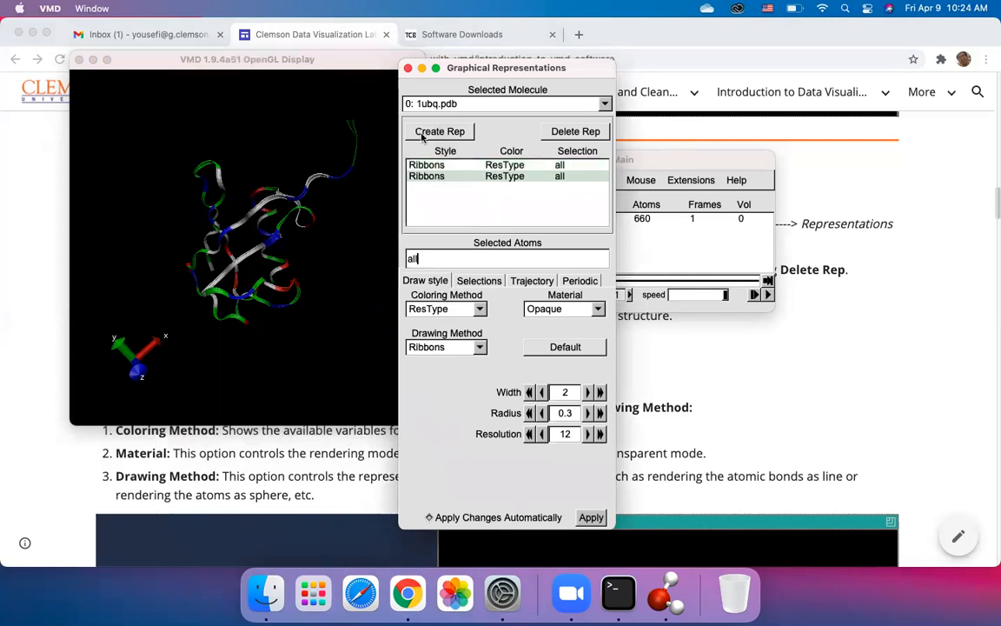
{"action": "left_click", "coordinate": [437, 315]}
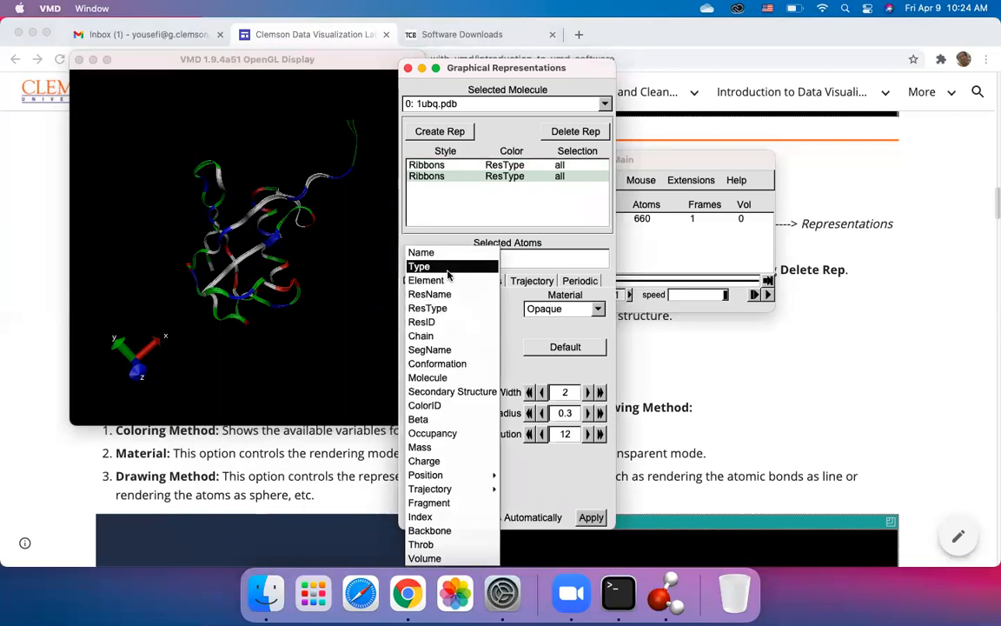
{"action": "left_click", "coordinate": [447, 275]}
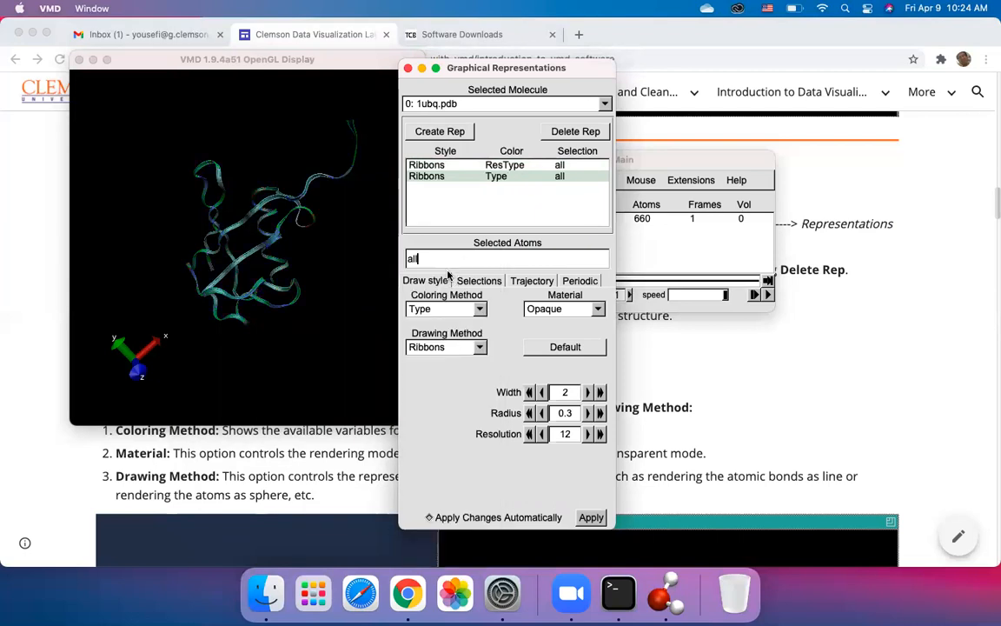
{"action": "left_click", "coordinate": [442, 344]}
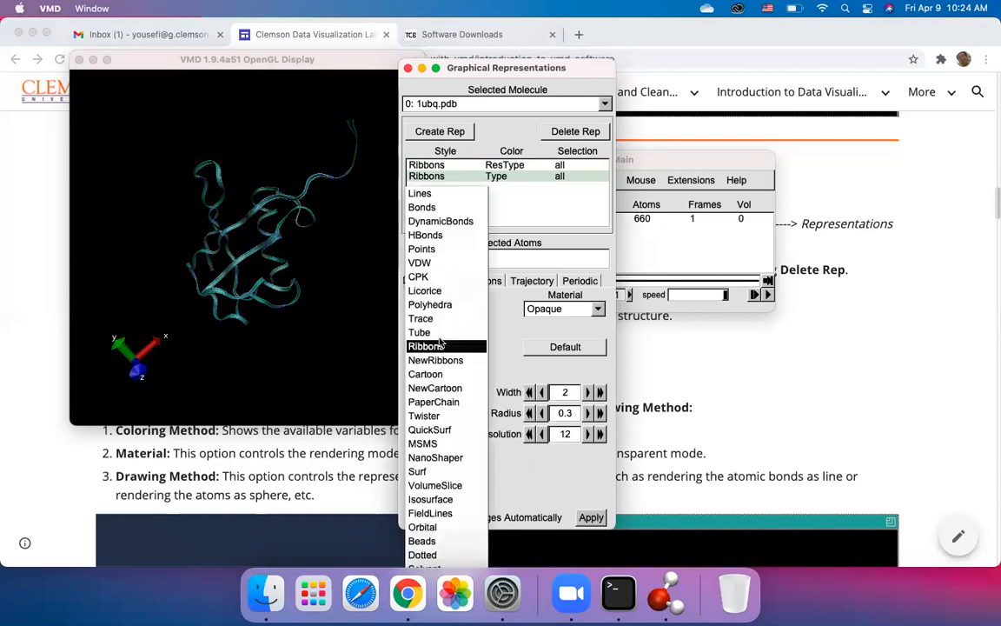
{"action": "left_click", "coordinate": [435, 262]}
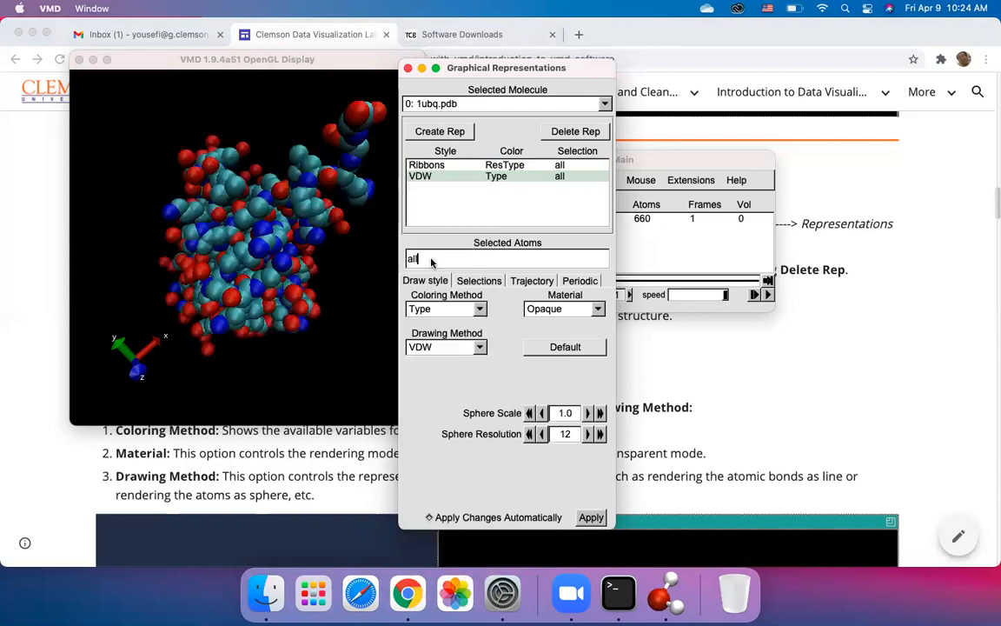
Step: Change the second representation's drawing method to CPK and view it combined with the ribbons
{"action": "left_click", "coordinate": [423, 352]}
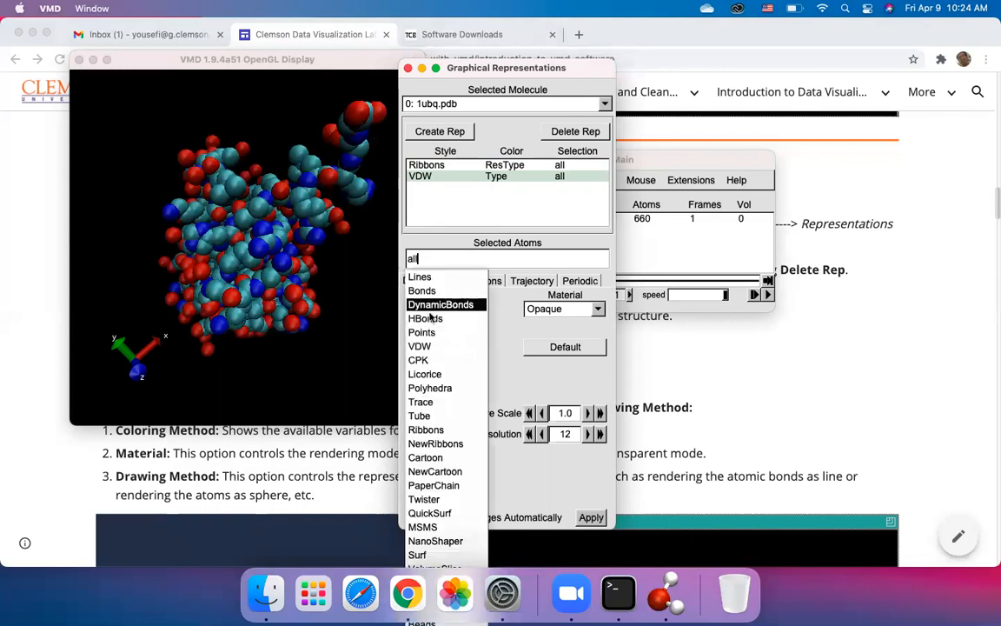
{"action": "left_click", "coordinate": [430, 361]}
{"action": "mouse_move", "coordinate": [312, 265]}
{"action": "left_mouse_down"}
{"action": "mouse_move", "coordinate": [295, 239]}
{"action": "mouse_move", "coordinate": [291, 248]}
{"action": "mouse_move", "coordinate": [262, 224]}
{"action": "mouse_move", "coordinate": [304, 254]}
{"action": "left_mouse_up"}
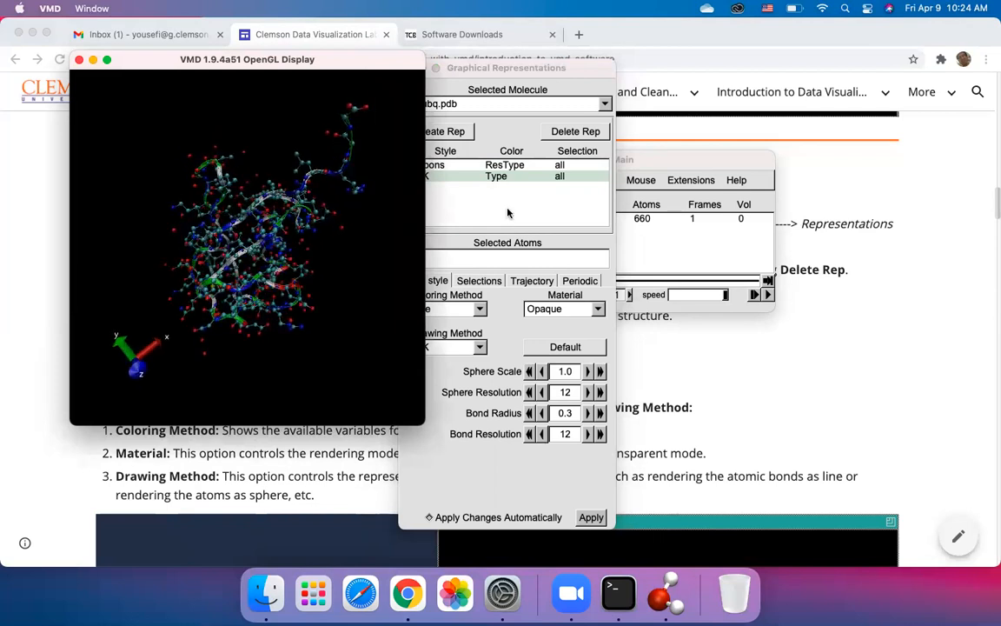
{"action": "left_click", "coordinate": [459, 193]}
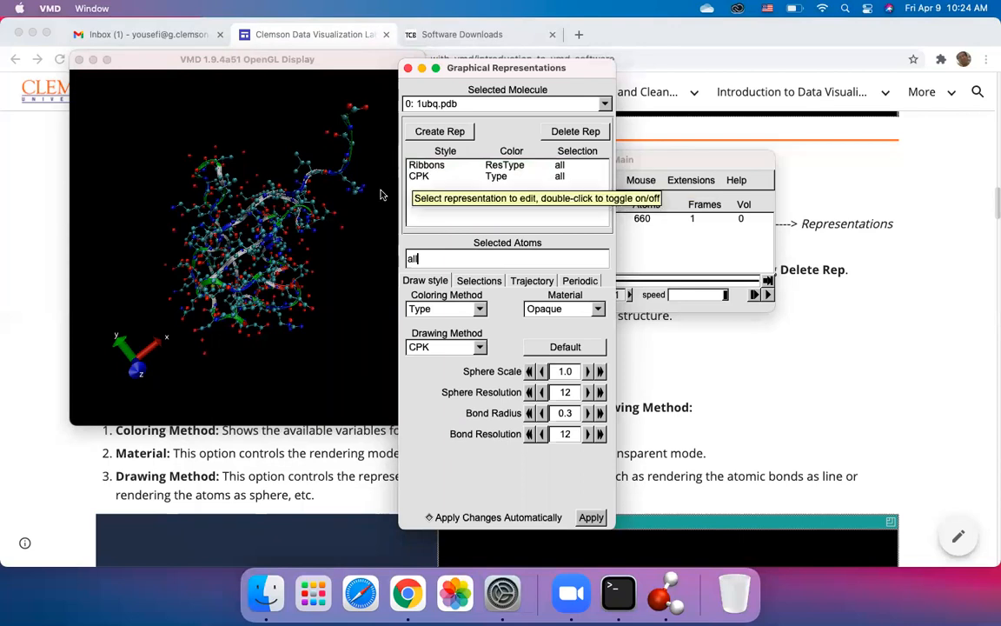
{"action": "left_click", "coordinate": [322, 206]}
{"action": "mouse_move", "coordinate": [322, 207]}
{"action": "left_mouse_down"}
{"action": "mouse_move", "coordinate": [345, 211]}
{"action": "mouse_move", "coordinate": [304, 206]}
{"action": "mouse_move", "coordinate": [323, 208]}
{"action": "left_mouse_up"}
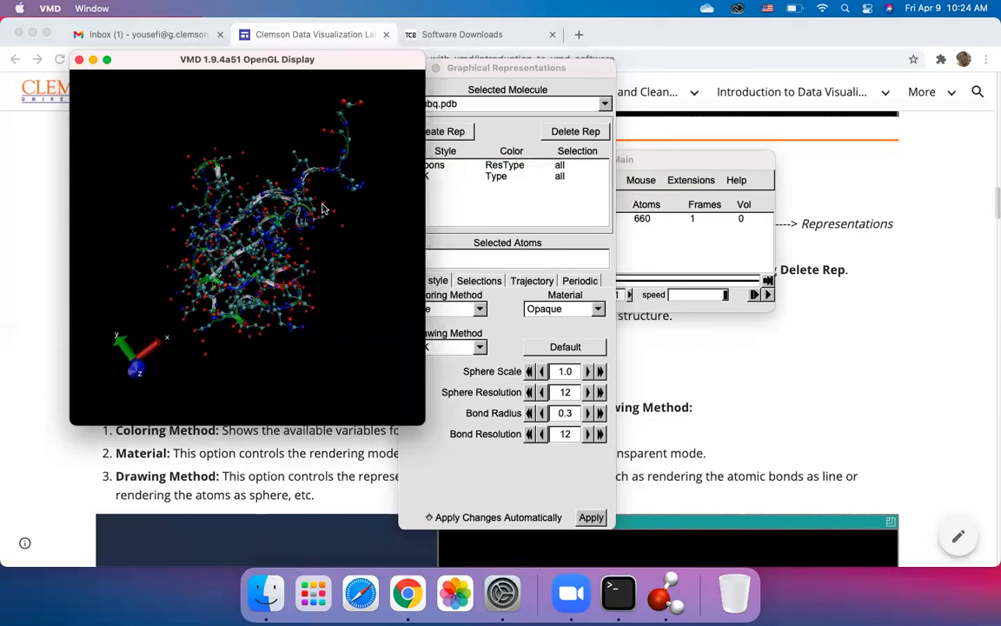
{"action": "left_click", "coordinate": [496, 177]}
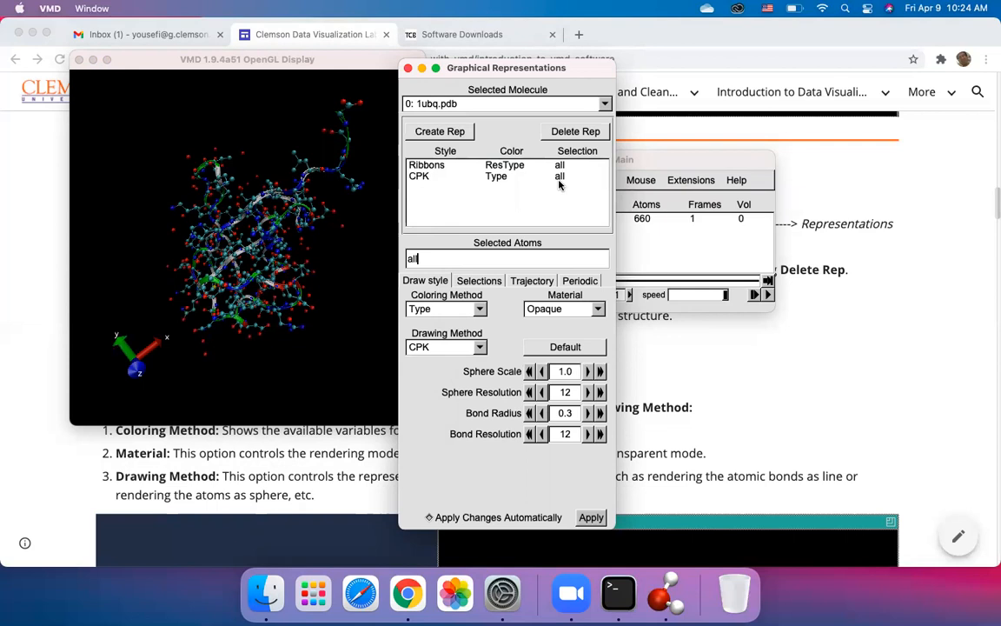
Step: Switch to the Clemson workshop page in Chrome and read on to the section about changing the molecular structure's selection type
{"action": "left_click", "coordinate": [682, 402]}
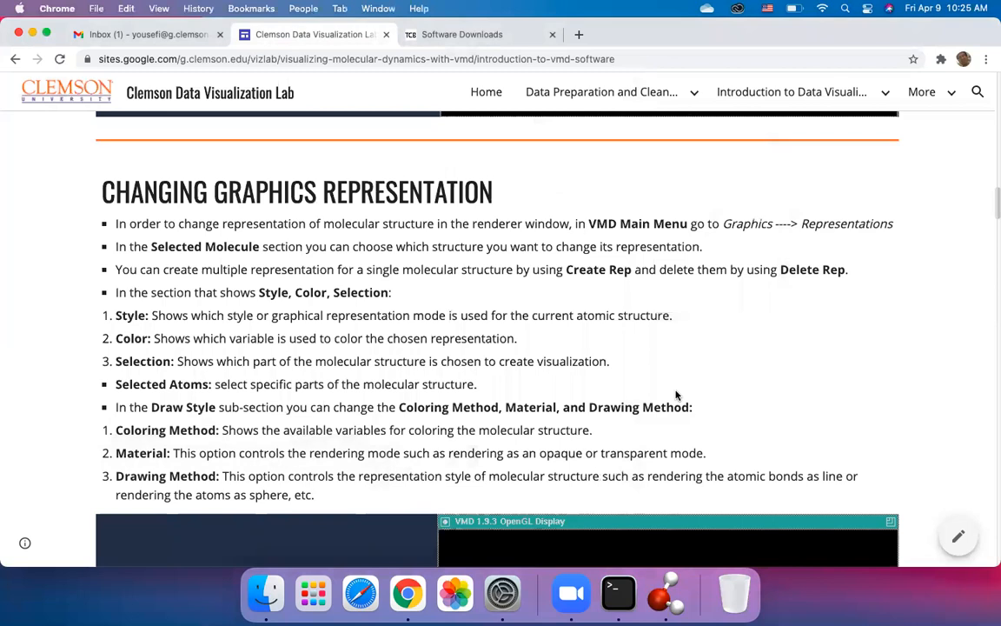
{"action": "scroll", "coordinate": [640, 372], "scroll_direction": "down", "scroll_amount": 1}
{"action": "scroll", "coordinate": [581, 356], "scroll_direction": "down", "scroll_amount": 8}
{"action": "scroll", "coordinate": [581, 356], "scroll_direction": "down", "scroll_amount": 9}
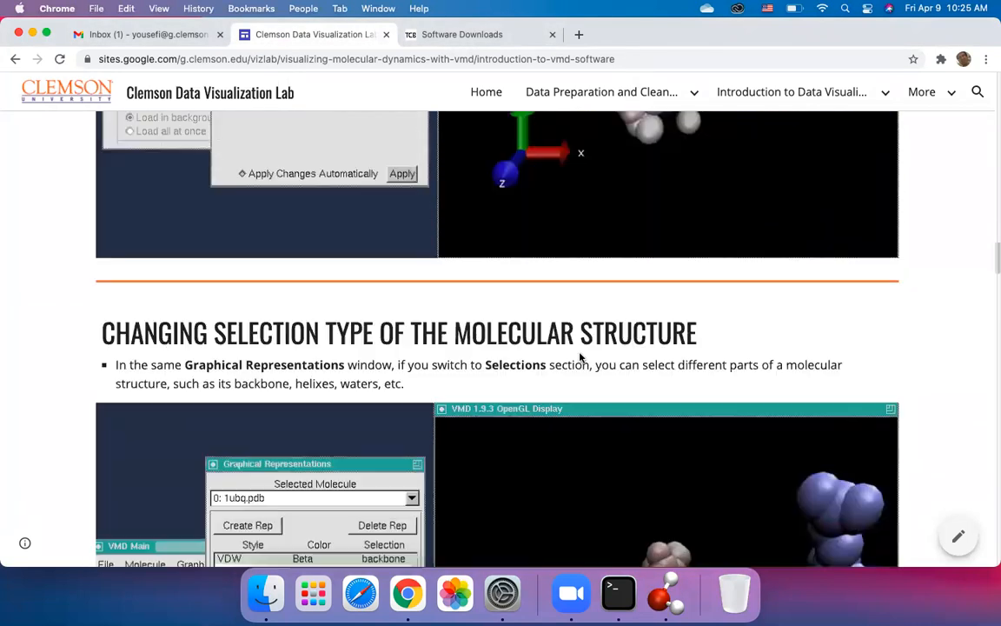
Step: Read the workshop's section on selection types, switch to VMD, and examine the singleword selections available for the CPK representation
{"action": "scroll", "coordinate": [582, 358], "scroll_direction": "down", "scroll_amount": 3}
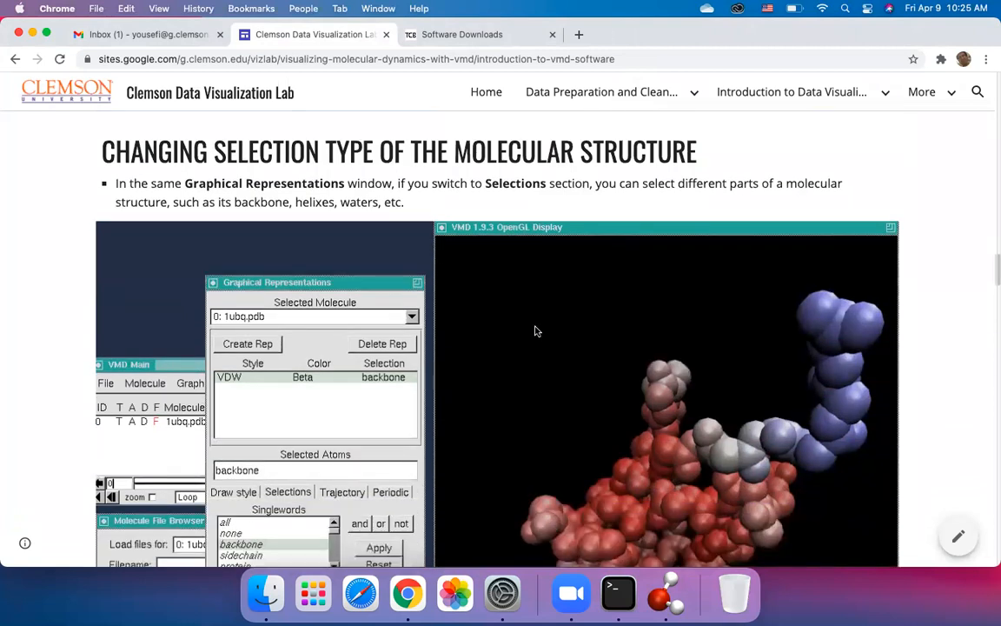
{"action": "scroll", "coordinate": [536, 331], "scroll_direction": "up", "scroll_amount": 2}
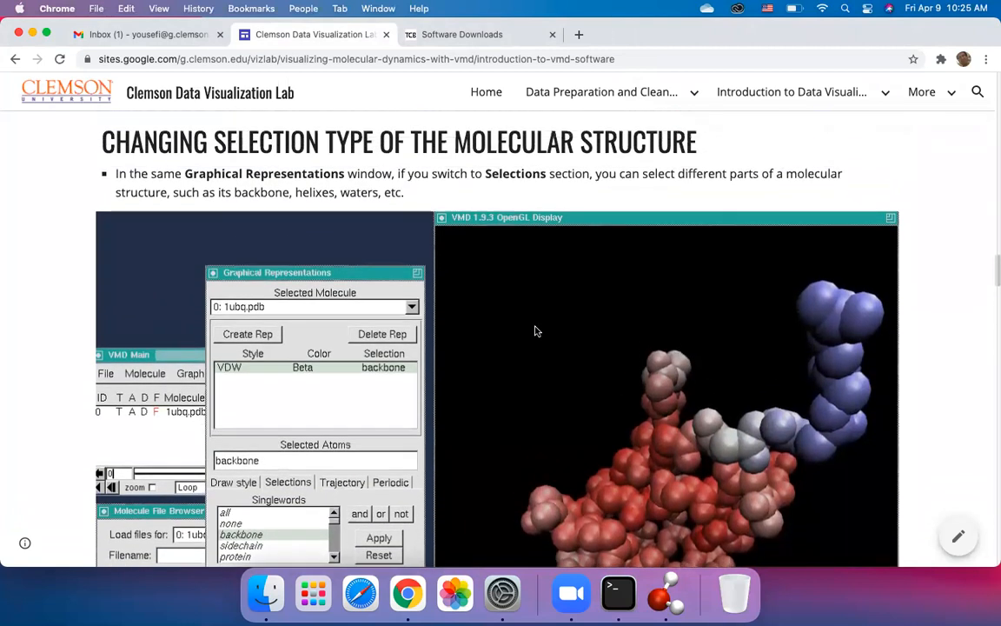
{"action": "left_click", "coordinate": [675, 598]}
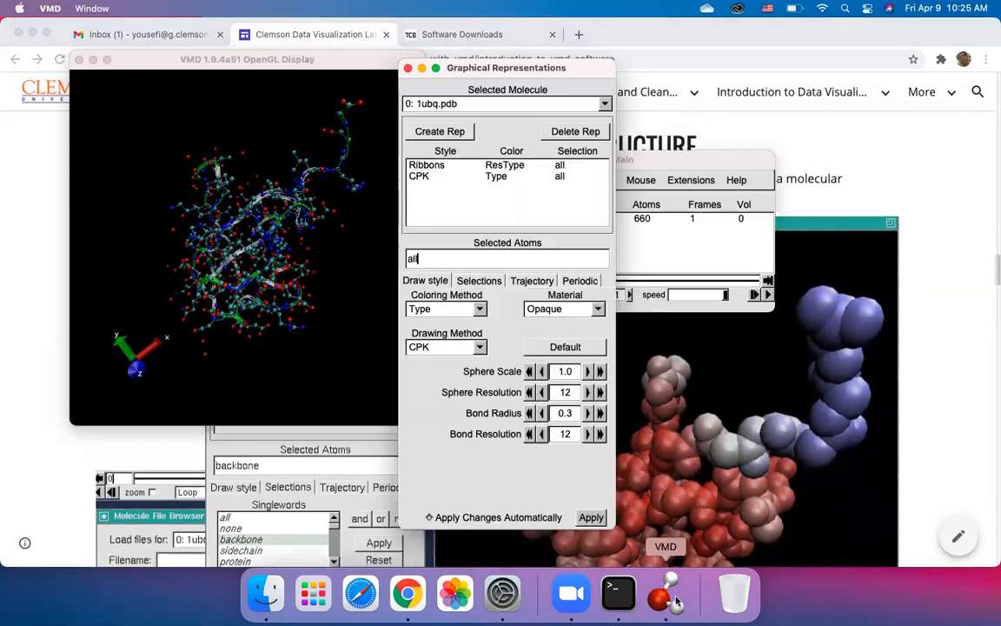
{"action": "left_click", "coordinate": [477, 281]}
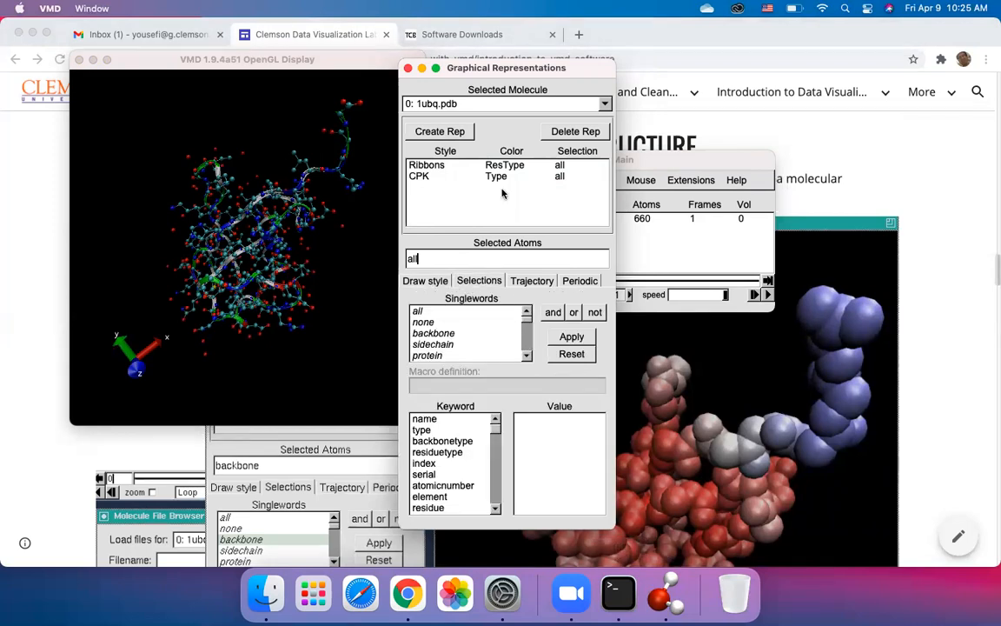
{"action": "left_click", "coordinate": [437, 177]}
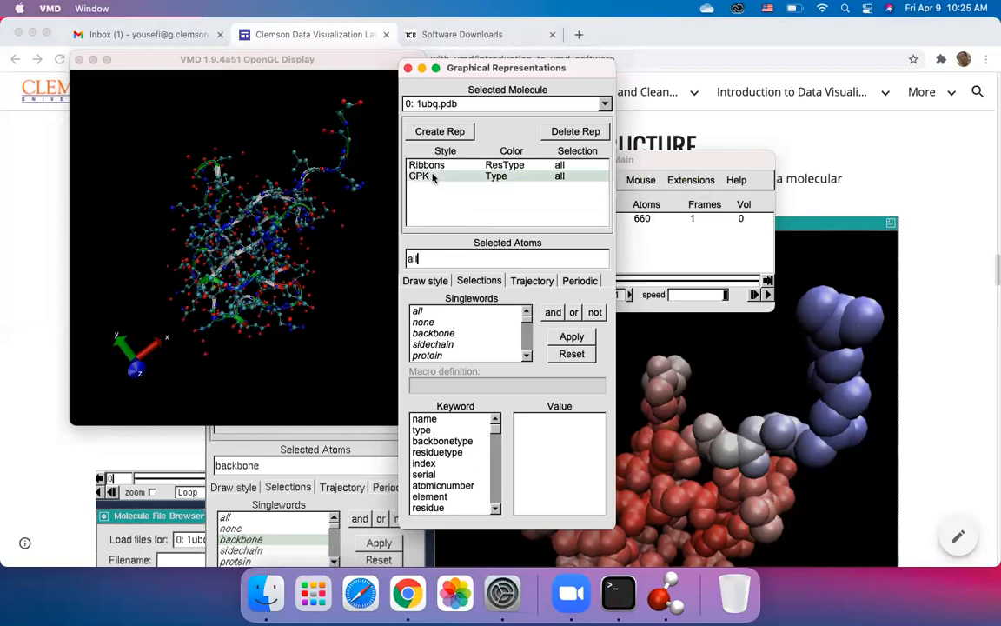
{"action": "left_click", "coordinate": [441, 334]}
{"action": "scroll", "coordinate": [500, 340], "scroll_direction": "down", "scroll_amount": 5}
{"action": "scroll", "coordinate": [506, 344], "scroll_direction": "down", "scroll_amount": 11}
{"action": "scroll", "coordinate": [506, 344], "scroll_direction": "down", "scroll_amount": 12}
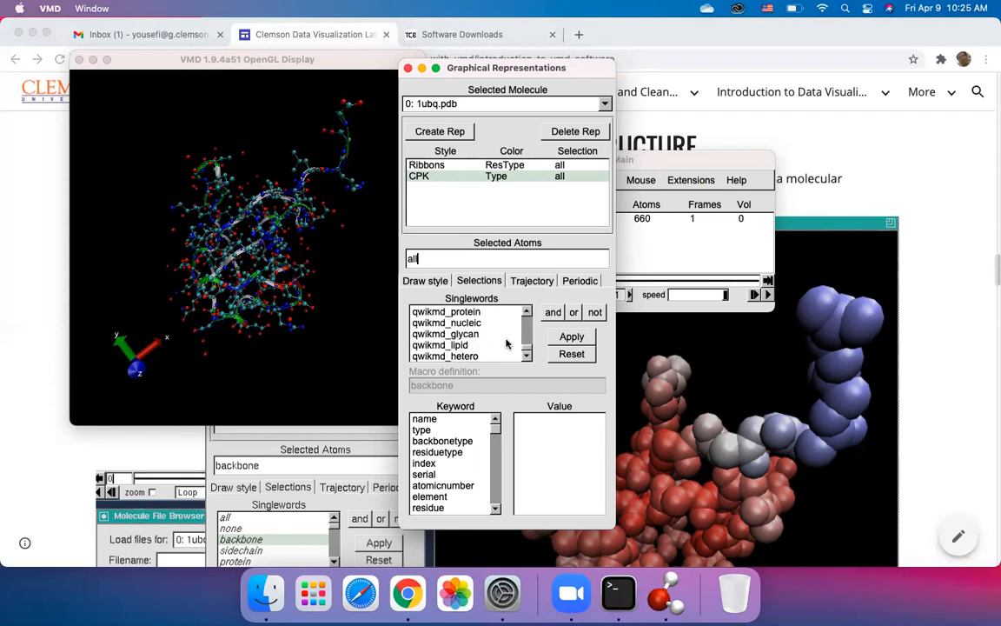
{"action": "scroll", "coordinate": [506, 344], "scroll_direction": "up", "scroll_amount": 20}
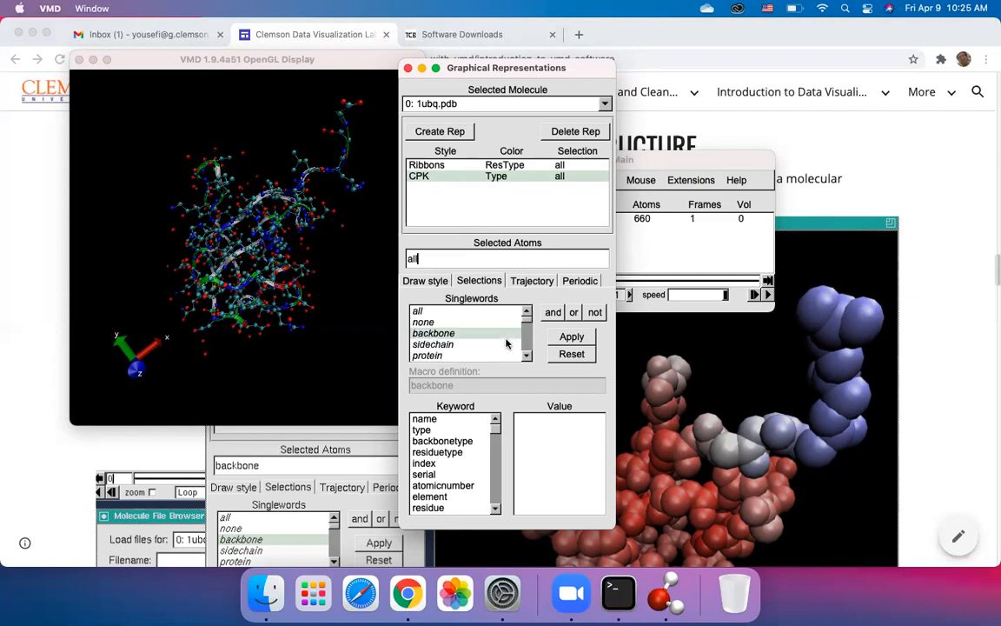
Step: Restrict the CPK representation to the backbone atoms by replacing its atom selection with backbone
{"action": "double_click", "coordinate": [452, 334]}
{"action": "left_click", "coordinate": [433, 259]}
{"action": "key", "text": "BackSpace"}
{"action": "key", "text": "BackSpace"}
{"action": "key", "text": "BackSpace"}
{"action": "key", "text": "Return"}
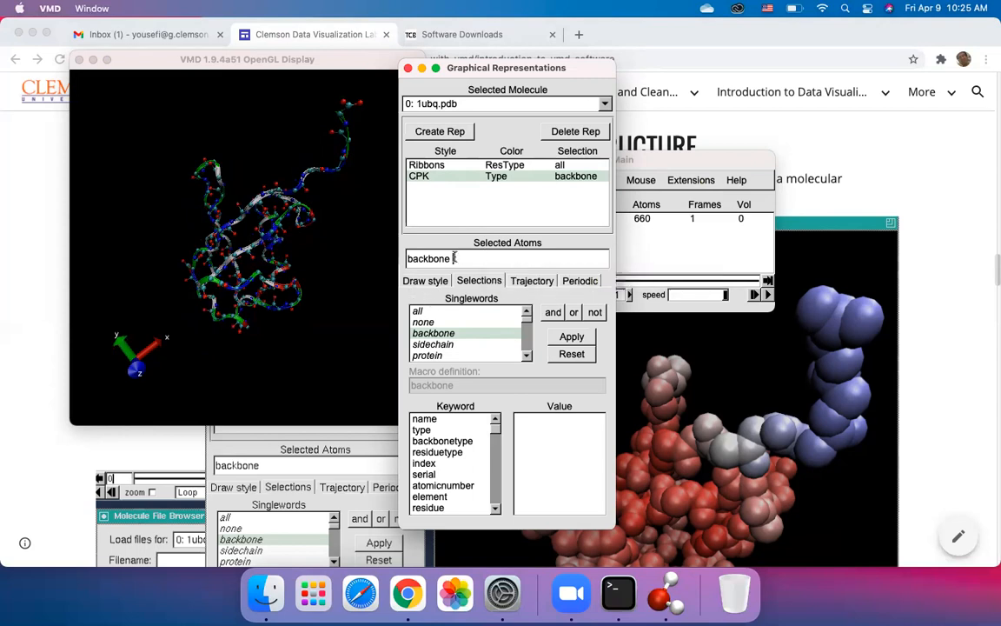
Step: Try adding protein to the CPK representation's backbone selection, and restore the selection to backbone alone
{"action": "double_click", "coordinate": [426, 356]}
{"action": "key", "text": "Return"}
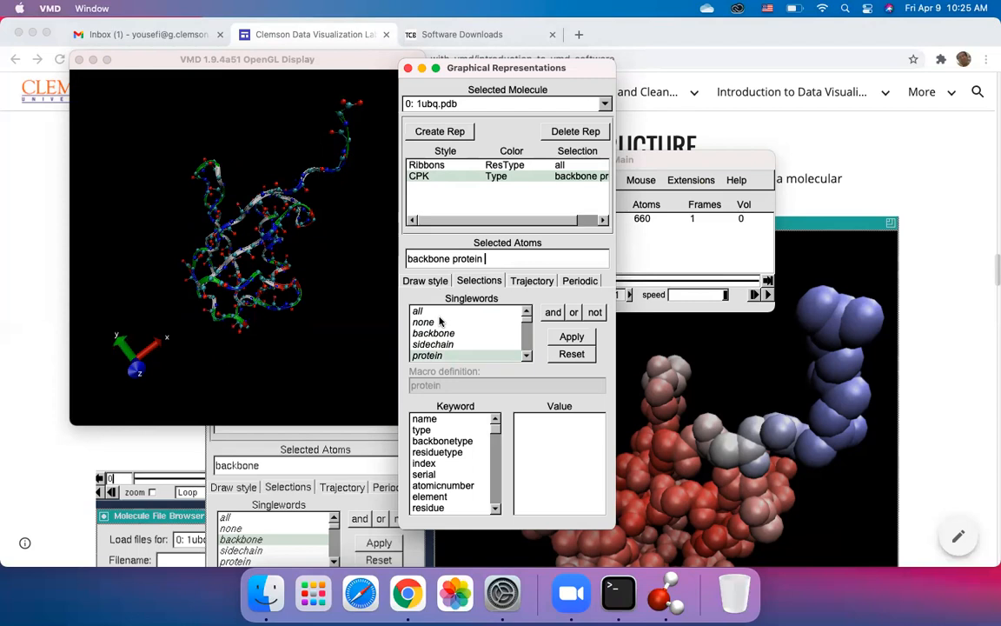
{"action": "double_click", "coordinate": [468, 258]}
{"action": "key", "text": "BackSpace"}
{"action": "key", "text": "BackSpace"}
{"action": "scroll", "coordinate": [442, 345], "scroll_direction": "down", "scroll_amount": 15}
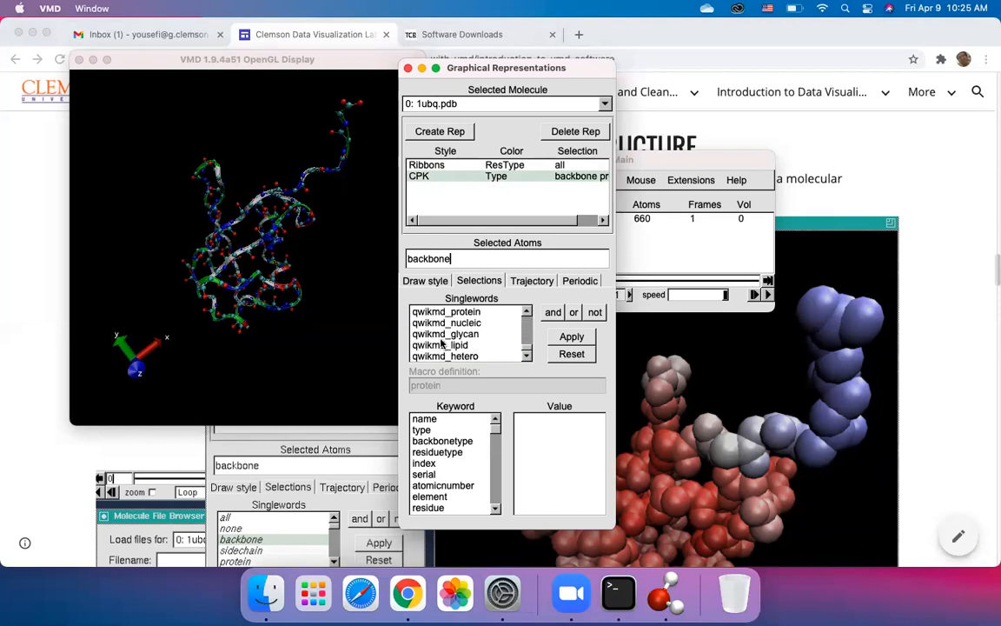
{"action": "scroll", "coordinate": [441, 344], "scroll_direction": "up", "scroll_amount": 15}
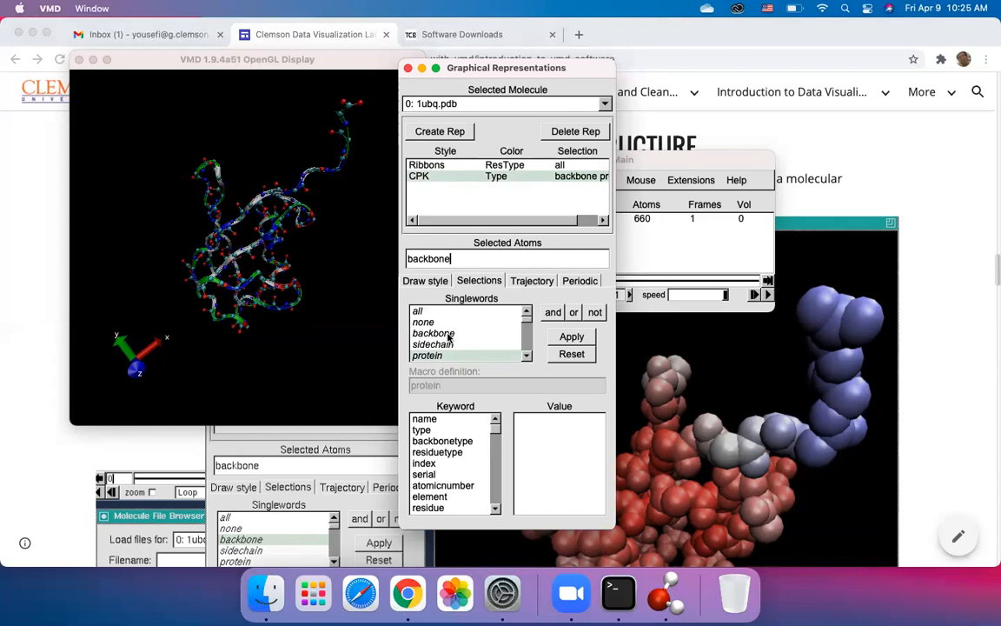
{"action": "scroll", "coordinate": [443, 336], "scroll_direction": "down", "scroll_amount": 3}
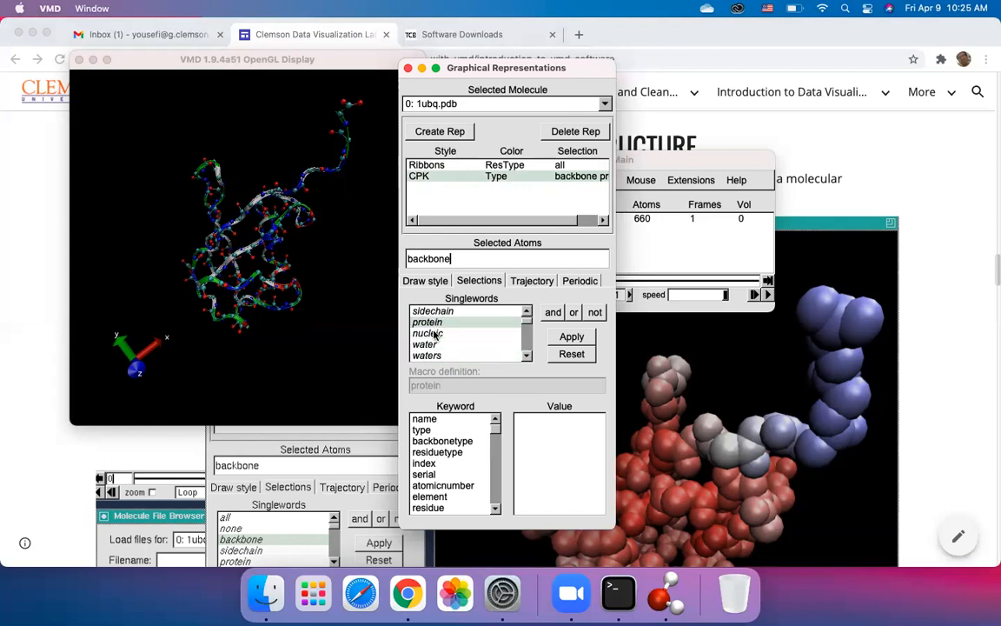
{"action": "scroll", "coordinate": [439, 337], "scroll_direction": "down", "scroll_amount": 2}
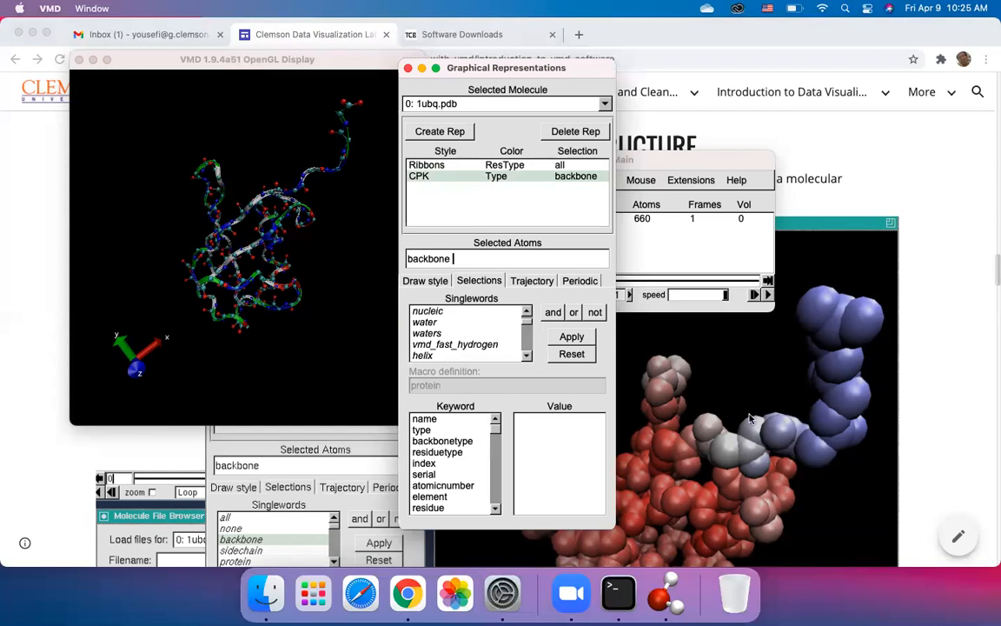
Step: Switch to the workshop page in Chrome and read the section on periodic visualization of repetitive structures
{"action": "left_click", "coordinate": [648, 356]}
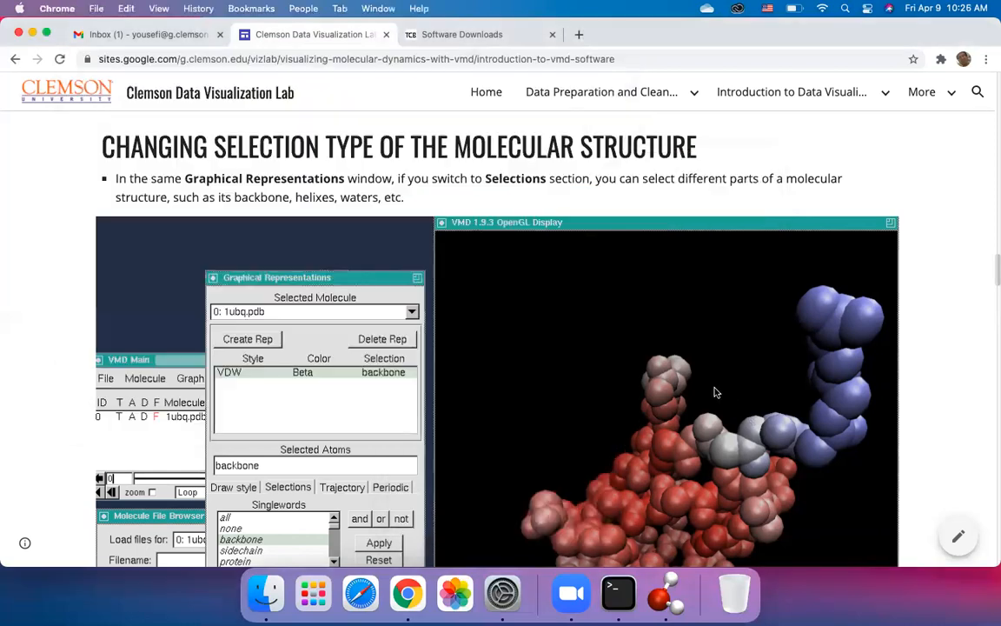
{"action": "scroll", "coordinate": [633, 360], "scroll_direction": "down", "scroll_amount": 10}
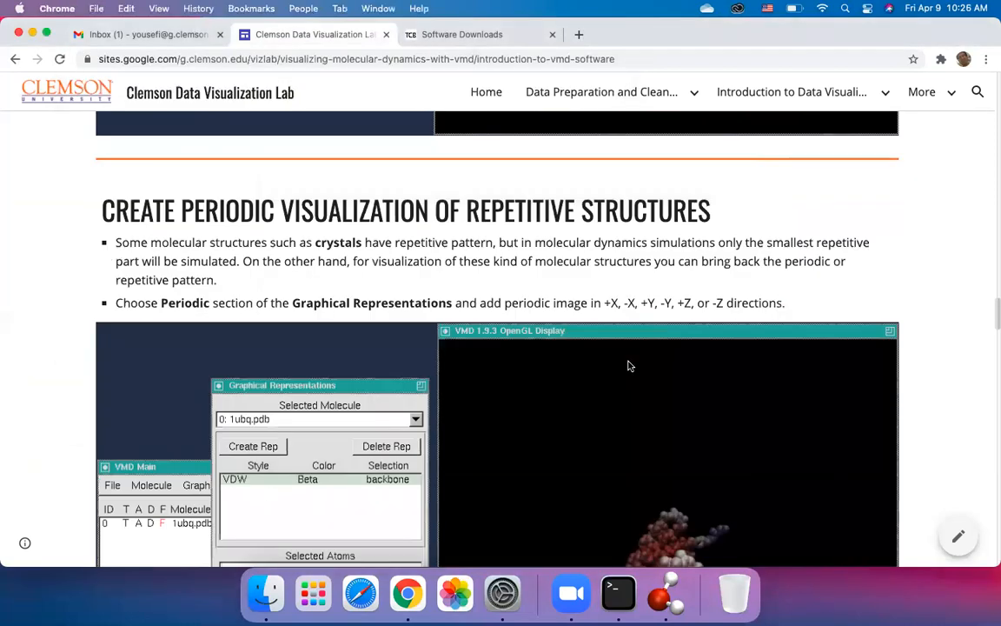
{"action": "scroll", "coordinate": [630, 366], "scroll_direction": "down", "scroll_amount": 4}
{"action": "scroll", "coordinate": [630, 366], "scroll_direction": "up", "scroll_amount": 2}
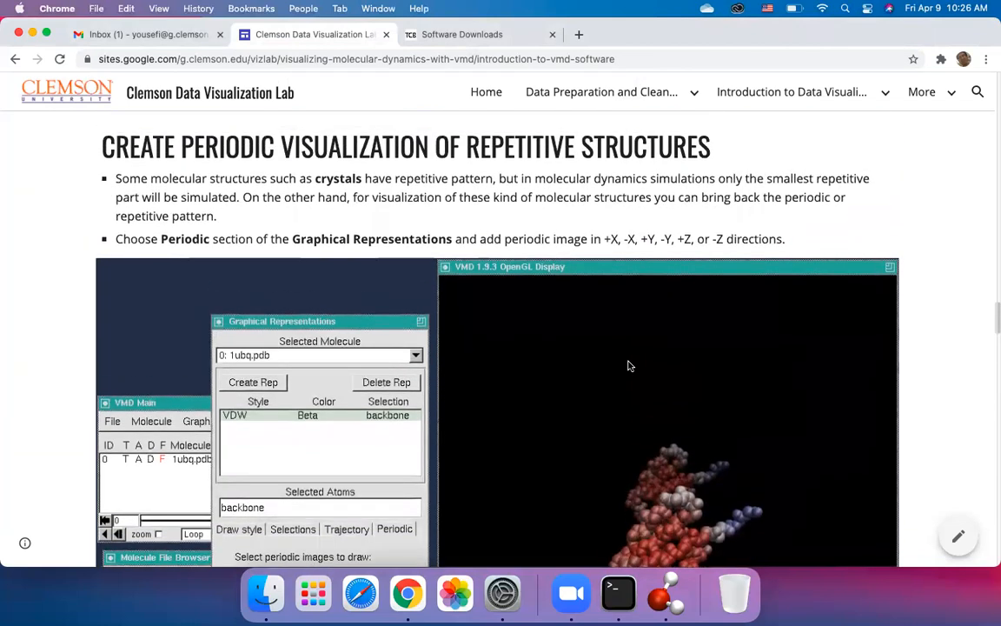
{"action": "scroll", "coordinate": [608, 426], "scroll_direction": "down", "scroll_amount": 1}
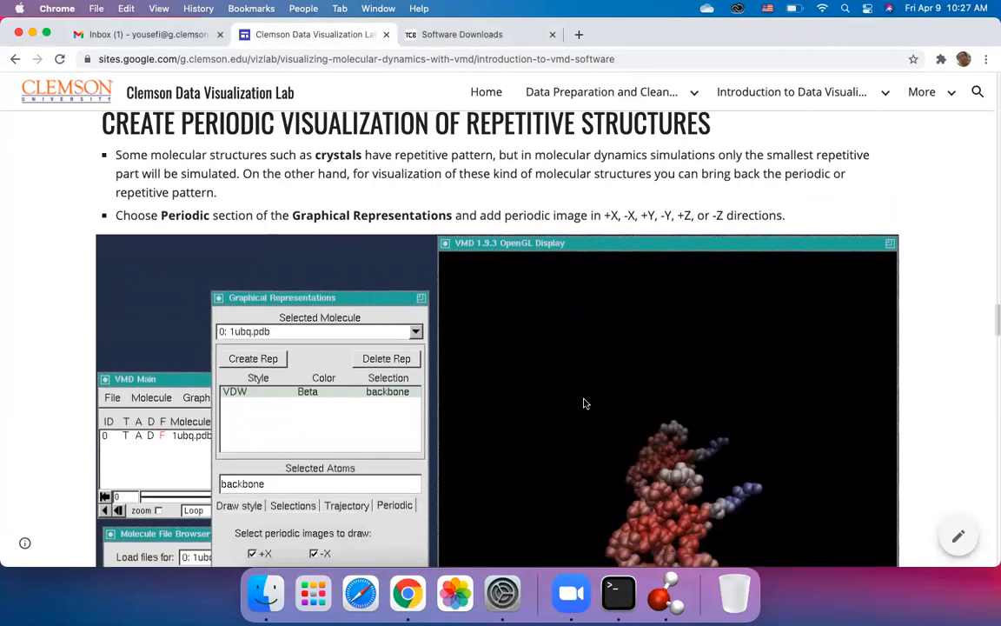
{"action": "scroll", "coordinate": [613, 442], "scroll_direction": "up", "scroll_amount": 1}
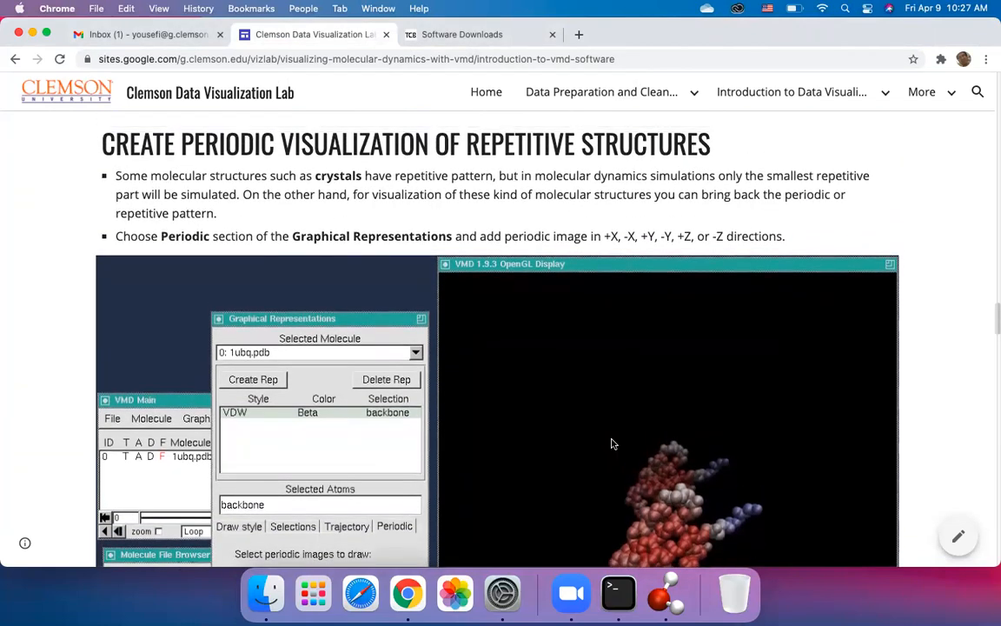
Step: Switch to VMD and draw periodic images of the CPK backbone representation in the +X and -Y directions
{"action": "left_click", "coordinate": [663, 598]}
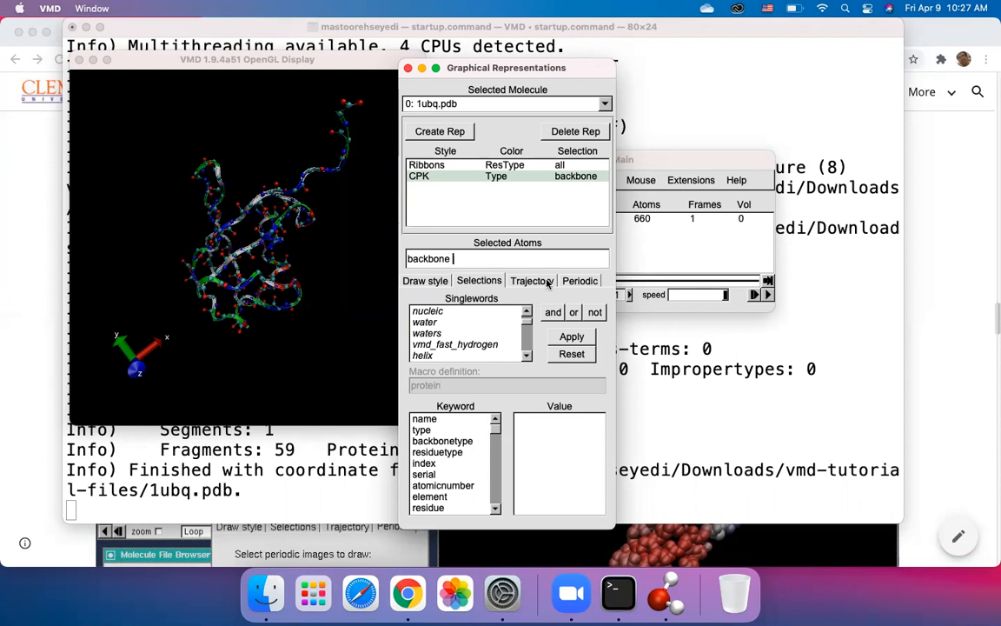
{"action": "left_click", "coordinate": [580, 281]}
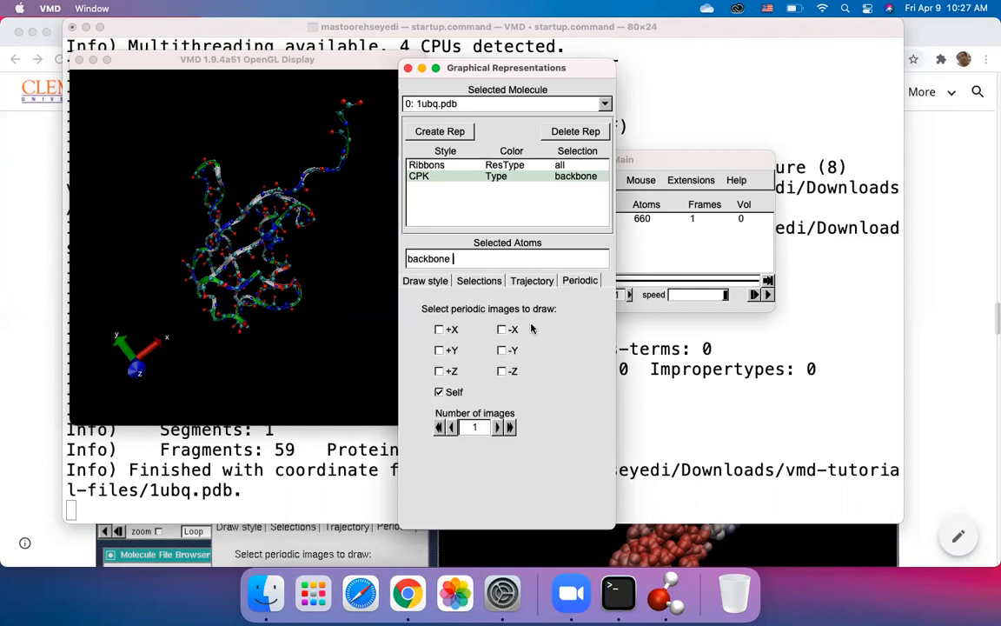
{"action": "left_click", "coordinate": [440, 330]}
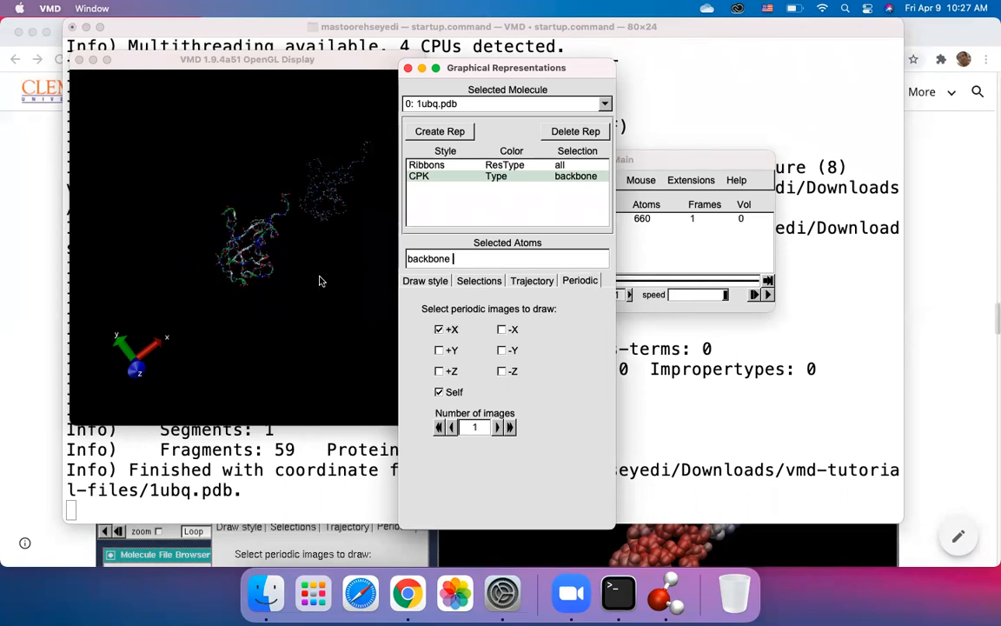
{"action": "left_click", "coordinate": [300, 266]}
{"action": "left_click_drag", "start_coordinate": [300, 267], "coordinate": [339, 263]}
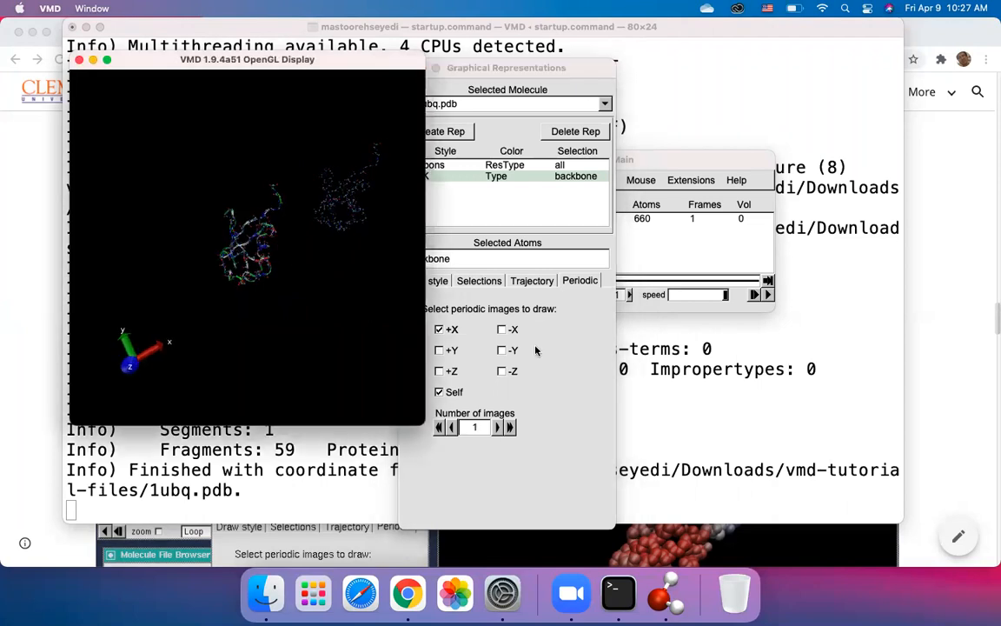
{"action": "left_click", "coordinate": [511, 352]}
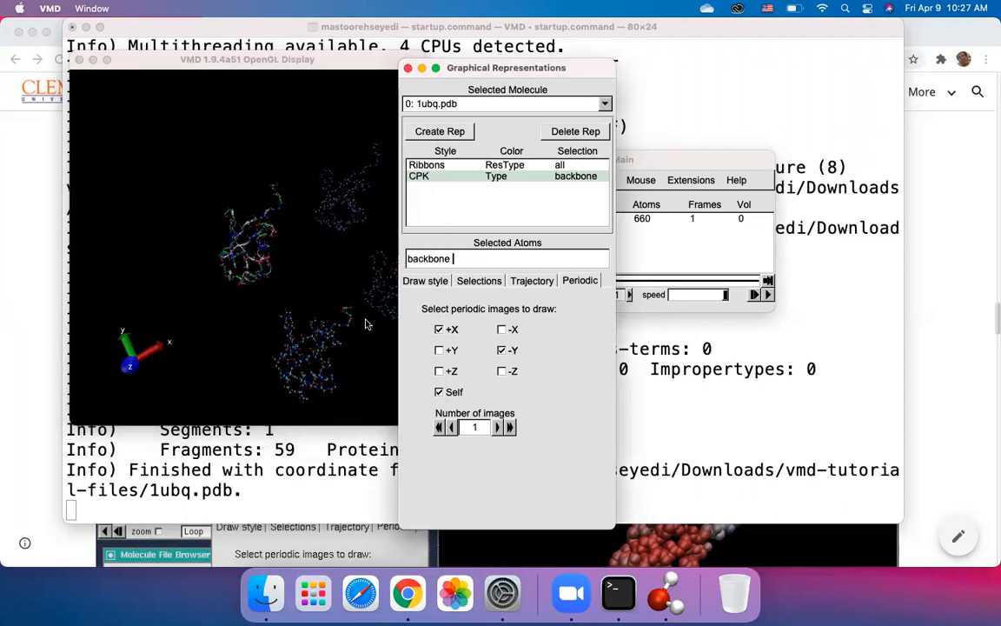
{"action": "left_click", "coordinate": [294, 286]}
{"action": "left_click_drag", "start_coordinate": [294, 286], "coordinate": [268, 295]}
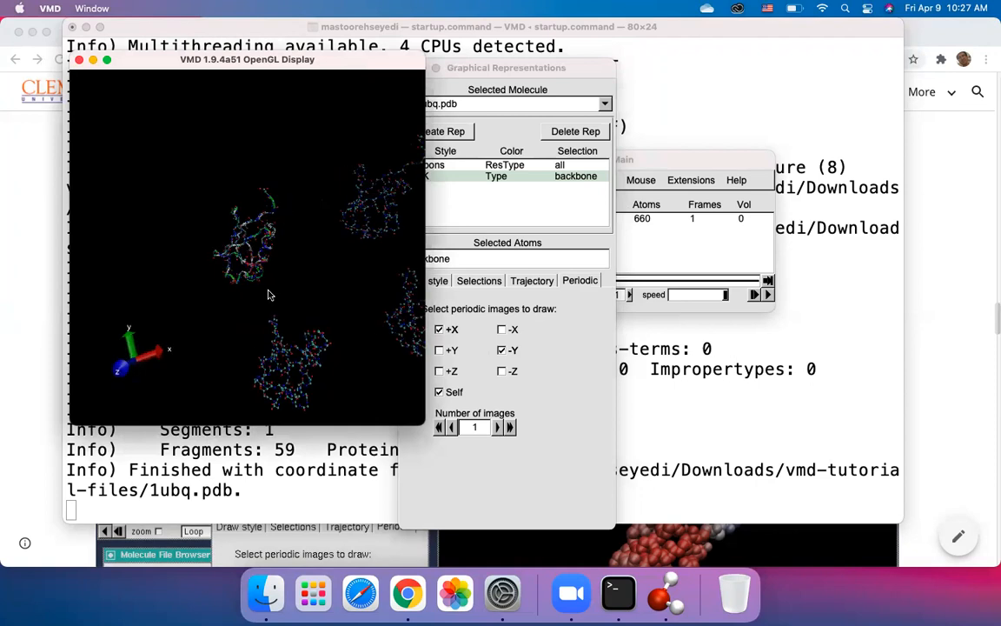
Step: Set the number of periodic images for the CPK representation to 2
{"action": "left_click", "coordinate": [522, 346]}
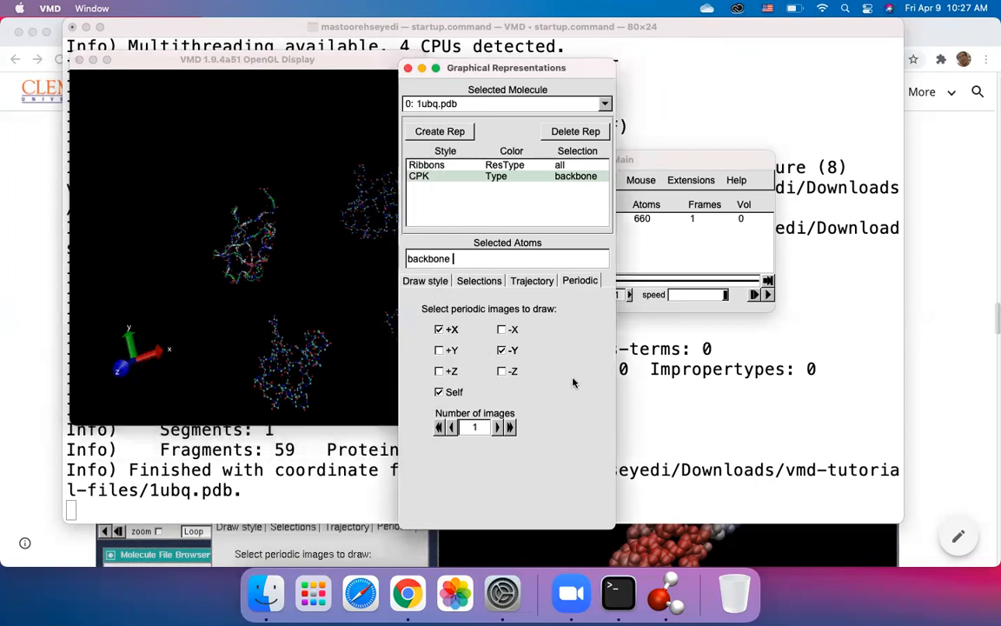
{"action": "left_click", "coordinate": [498, 427]}
{"action": "scroll", "coordinate": [288, 357], "scroll_direction": "down", "scroll_amount": 8}
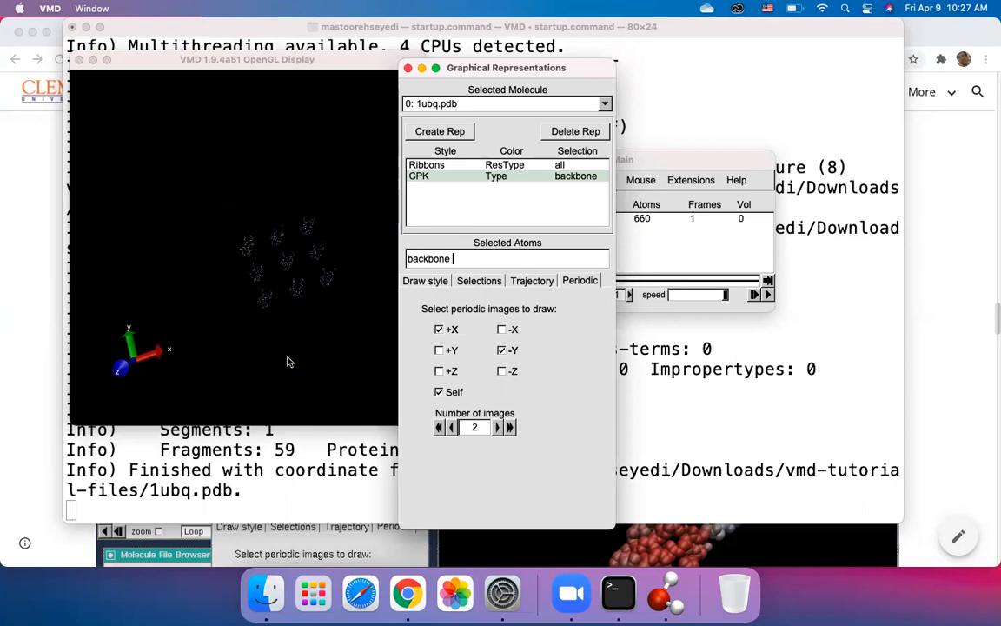
Step: Examine the arrangement of the repeated backbone structures from different angles and distances
{"action": "scroll", "coordinate": [291, 274], "scroll_direction": "up", "scroll_amount": 5}
{"action": "left_click", "coordinate": [287, 275]}
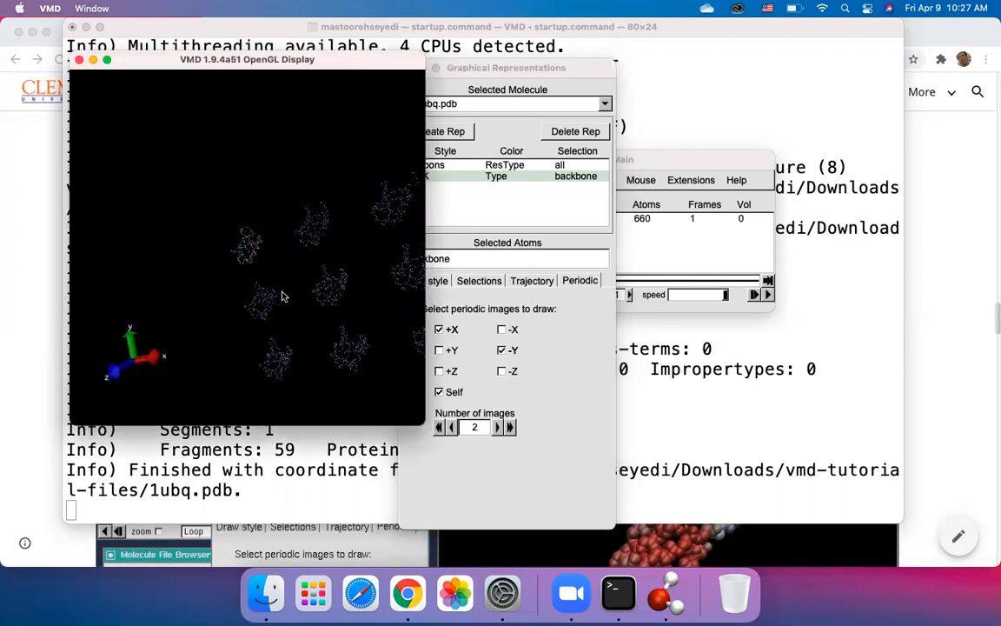
{"action": "mouse_move", "coordinate": [280, 276]}
{"action": "left_mouse_down"}
{"action": "mouse_move", "coordinate": [329, 286]}
{"action": "mouse_move", "coordinate": [291, 290]}
{"action": "mouse_move", "coordinate": [278, 278]}
{"action": "left_mouse_up"}
{"action": "scroll", "coordinate": [277, 274], "scroll_direction": "up", "scroll_amount": 10}
{"action": "scroll", "coordinate": [296, 263], "scroll_direction": "down", "scroll_amount": 5}
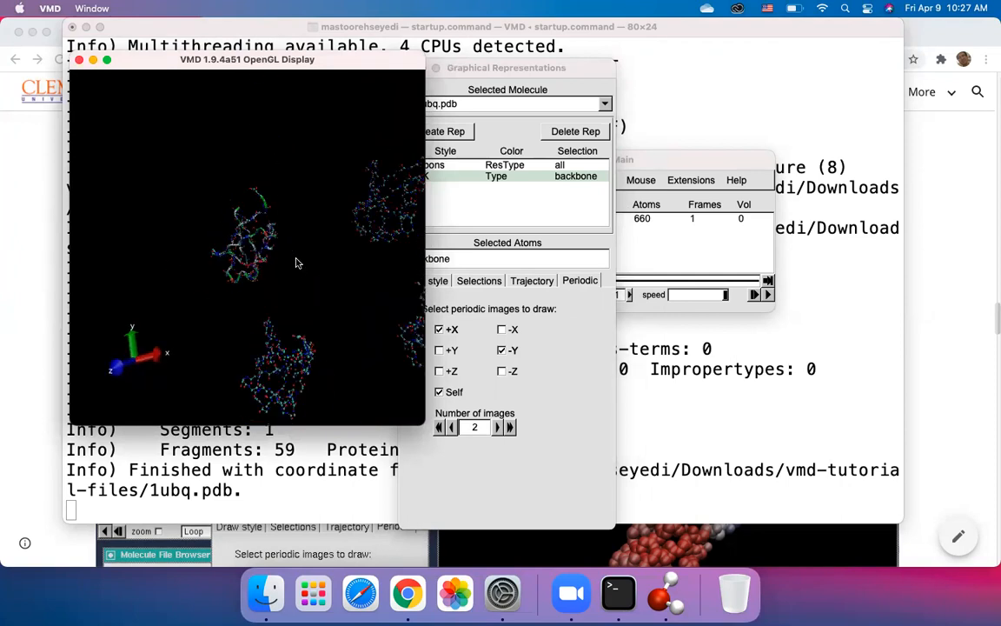
{"action": "left_click_drag", "start_coordinate": [297, 262], "coordinate": [324, 302]}
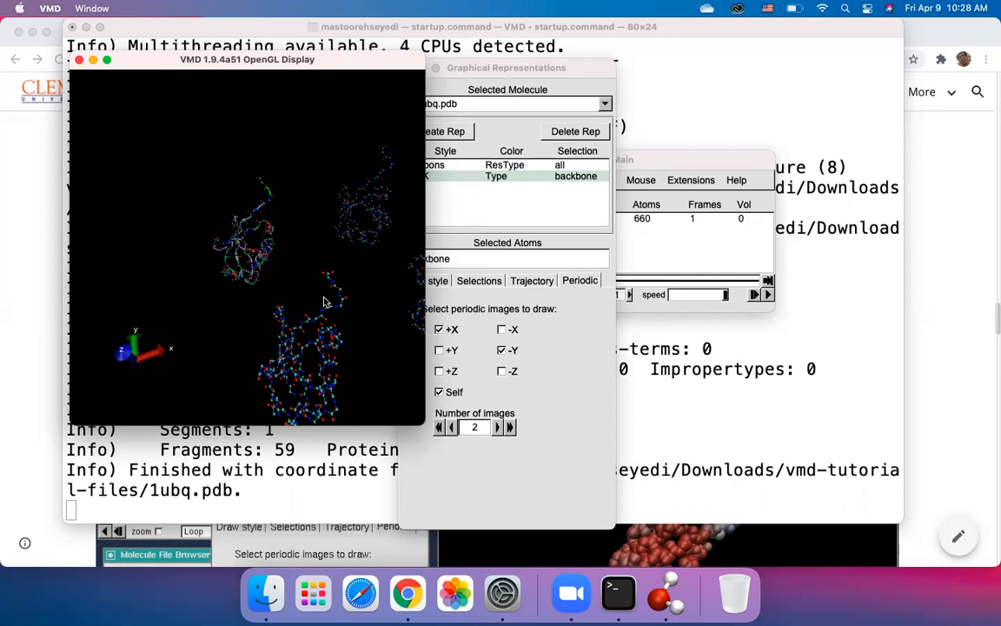
{"action": "scroll", "coordinate": [338, 325], "scroll_direction": "down", "scroll_amount": 2}
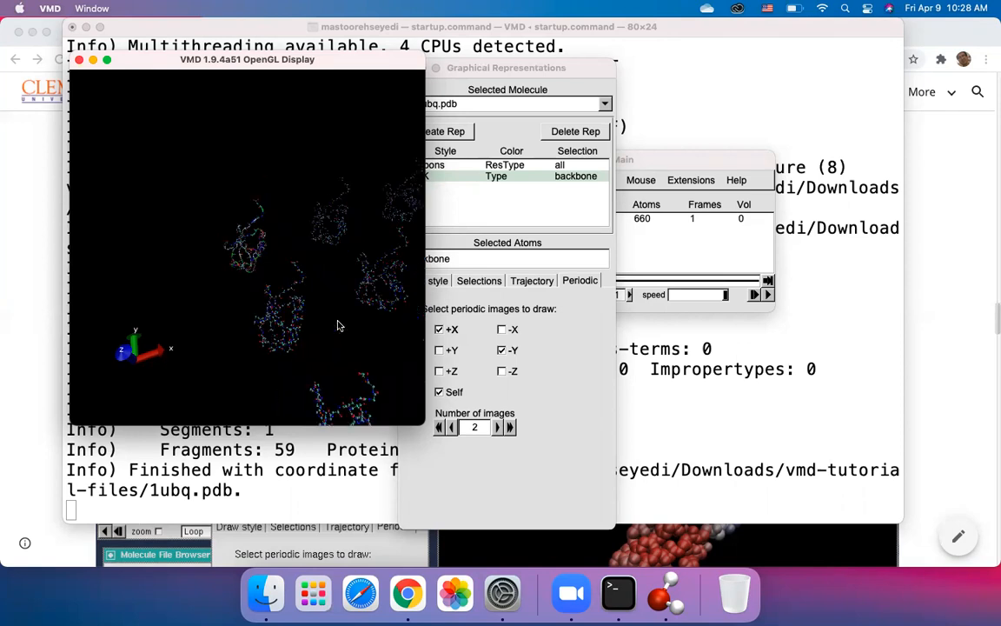
{"action": "scroll", "coordinate": [358, 285], "scroll_direction": "down", "scroll_amount": 2}
{"action": "left_click_drag", "start_coordinate": [340, 310], "coordinate": [316, 258]}
{"action": "scroll", "coordinate": [348, 283], "scroll_direction": "up", "scroll_amount": 3}
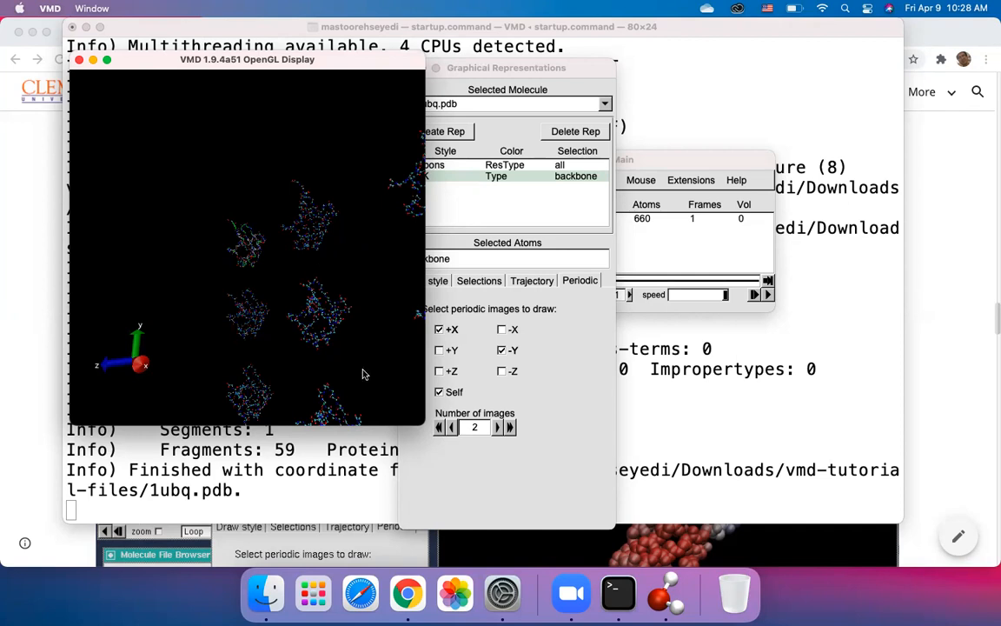
Step: Switch to the workshop page in Chrome and read on past the rendering engines section to the background color section
{"action": "left_click", "coordinate": [561, 379]}
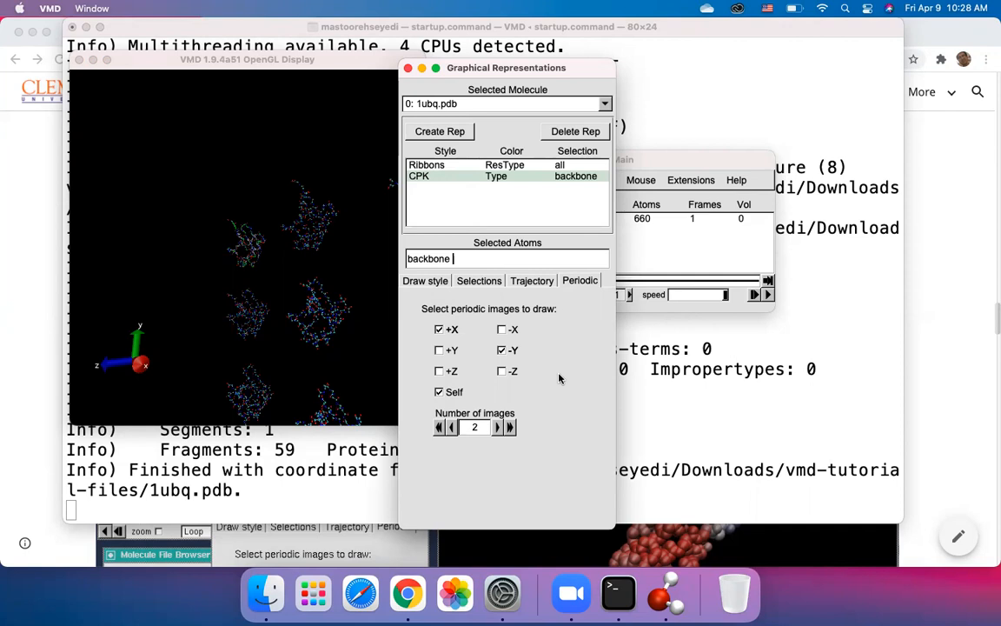
{"action": "left_click", "coordinate": [4, 299]}
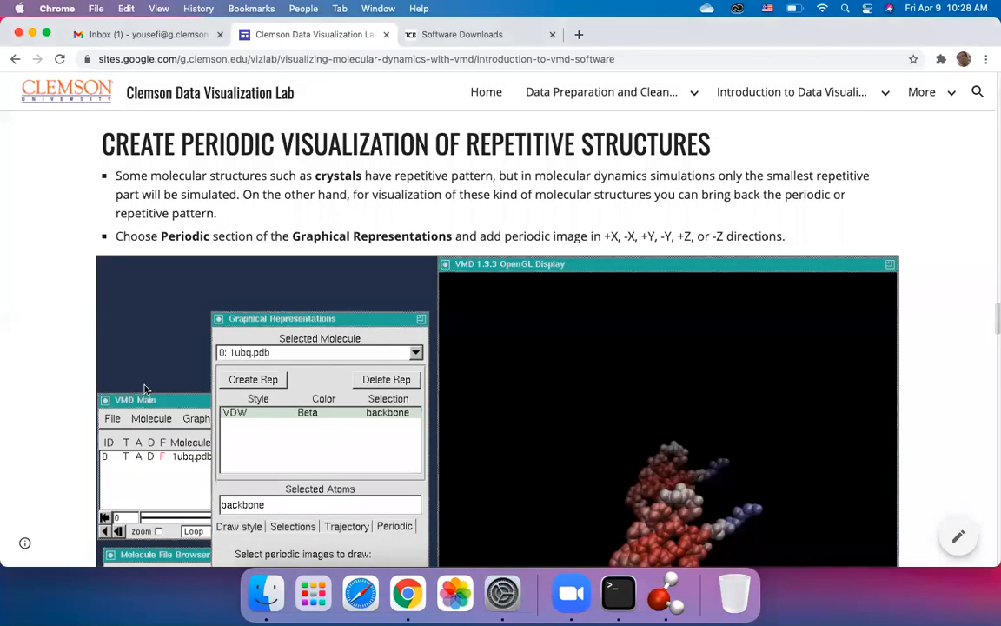
{"action": "scroll", "coordinate": [145, 389], "scroll_direction": "down", "scroll_amount": 3}
{"action": "scroll", "coordinate": [145, 389], "scroll_direction": "down", "scroll_amount": 10}
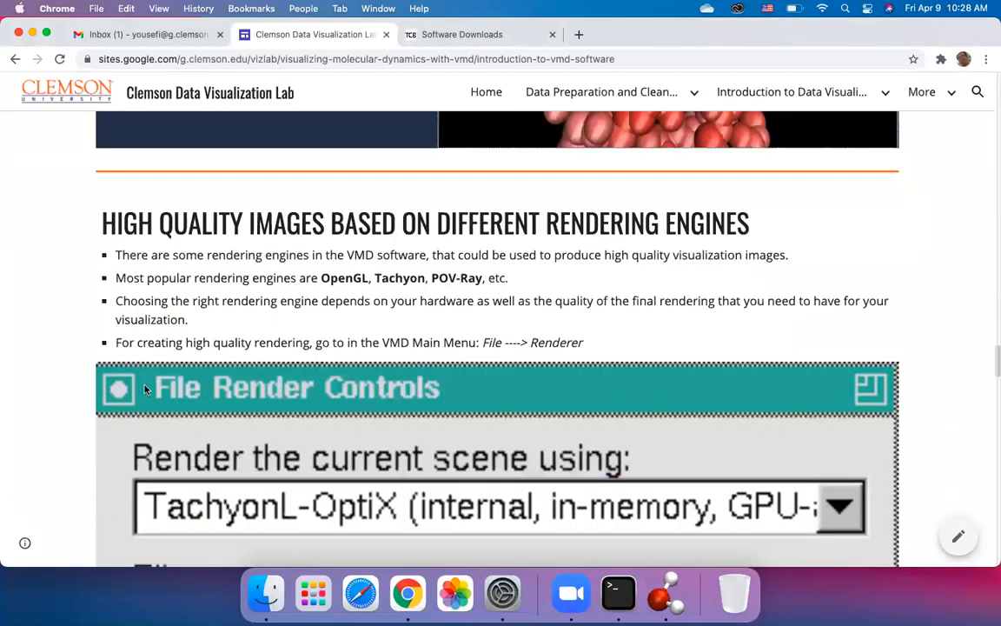
{"action": "scroll", "coordinate": [145, 389], "scroll_direction": "down", "scroll_amount": 15}
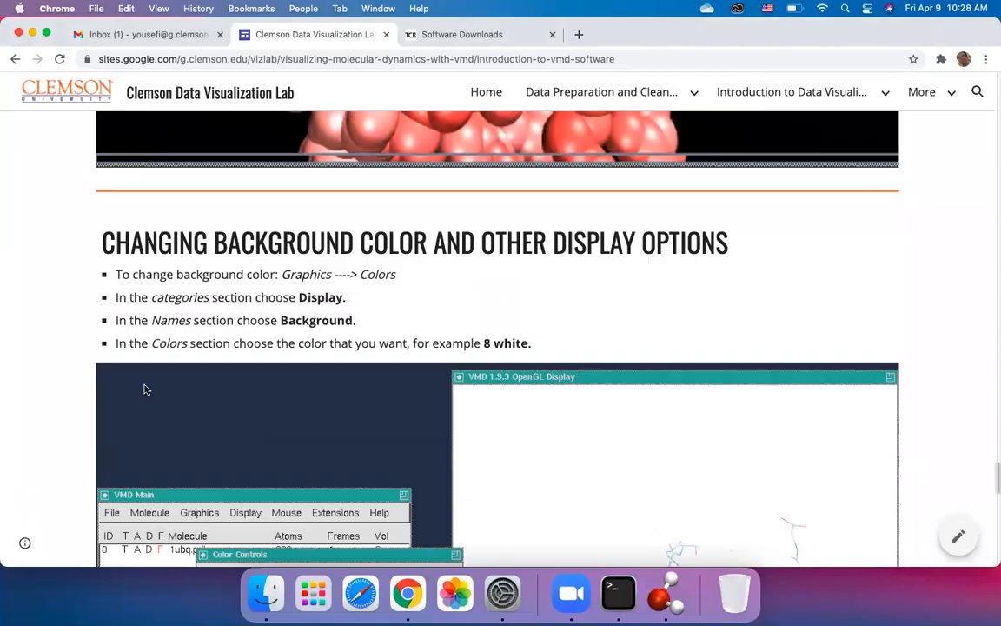
Step: Look through the background color section and return to the section on high quality images from different rendering engines
{"action": "scroll", "coordinate": [145, 389], "scroll_direction": "down", "scroll_amount": 10}
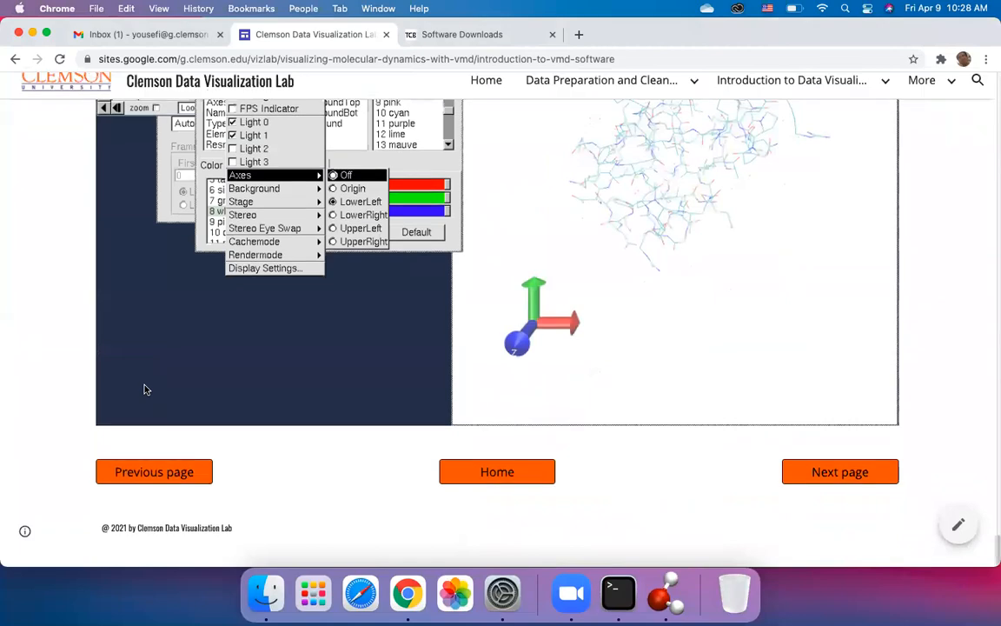
{"action": "scroll", "coordinate": [145, 388], "scroll_direction": "up", "scroll_amount": 15}
{"action": "scroll", "coordinate": [145, 389], "scroll_direction": "up", "scroll_amount": 15}
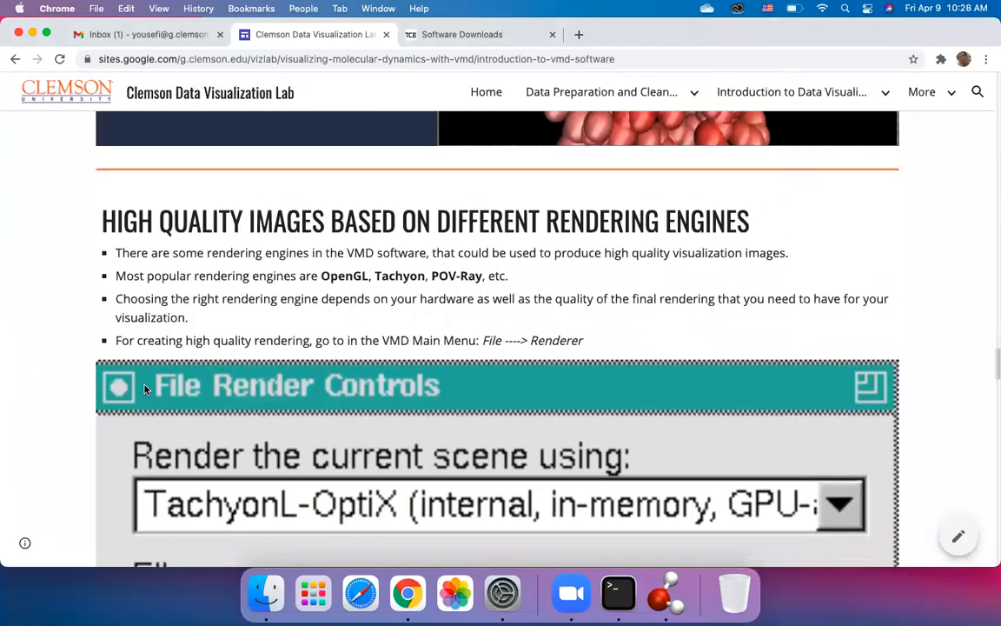
{"action": "scroll", "coordinate": [224, 359], "scroll_direction": "up", "scroll_amount": 1}
{"action": "scroll", "coordinate": [209, 330], "scroll_direction": "down", "scroll_amount": 2}
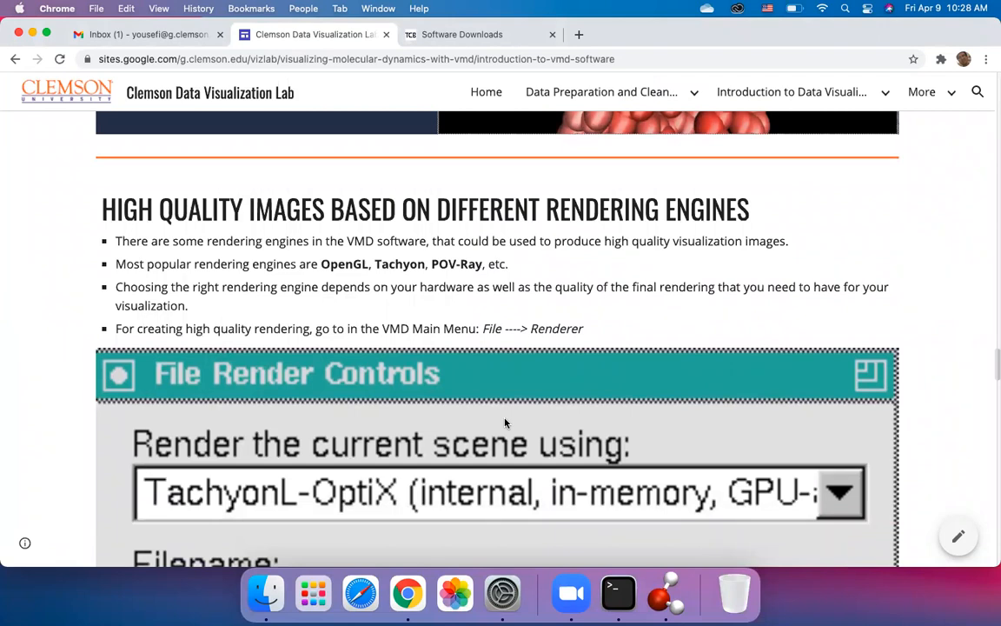
Step: Switch to VMD, then zoom out and slightly rotate the scene so that all repeated backbone structures fit in the display
{"action": "left_click", "coordinate": [665, 594]}
{"action": "left_click_drag", "start_coordinate": [292, 264], "coordinate": [320, 254]}
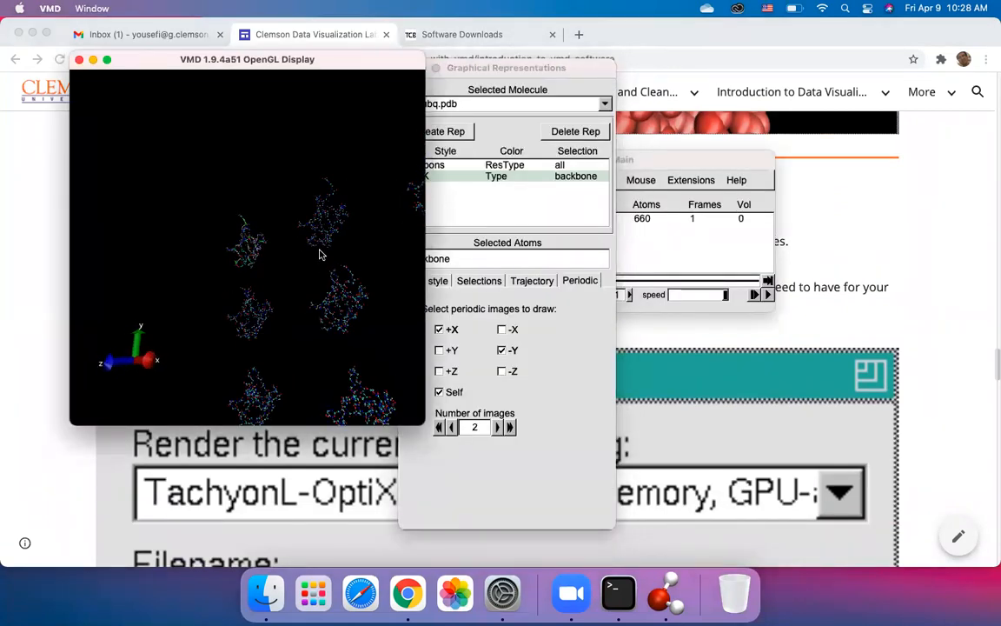
{"action": "left_click", "coordinate": [593, 151]}
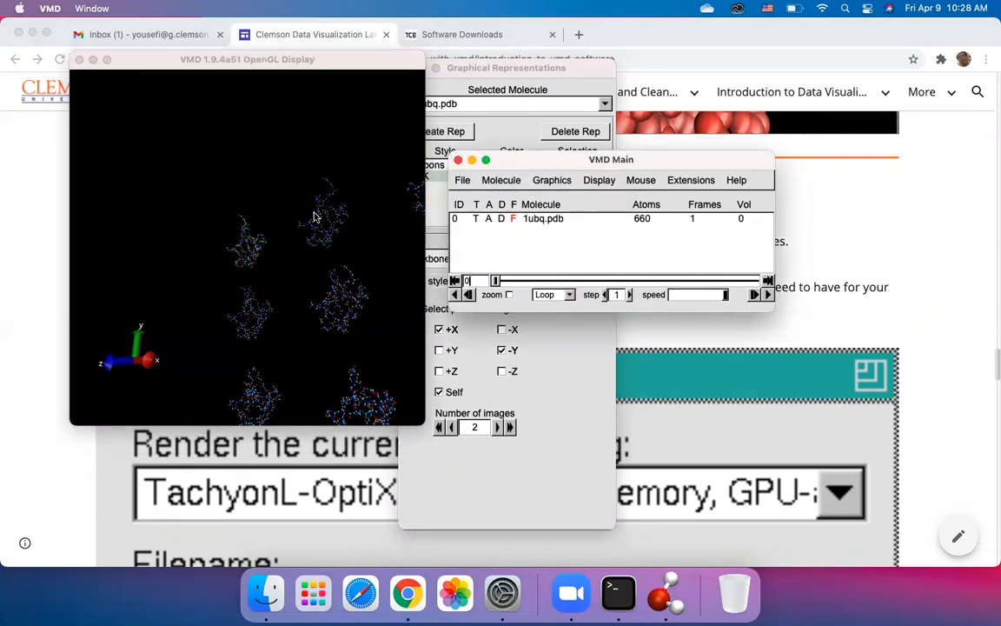
{"action": "scroll", "coordinate": [316, 216], "scroll_direction": "down", "scroll_amount": 5}
{"action": "scroll", "coordinate": [316, 216], "scroll_direction": "up", "scroll_amount": 4}
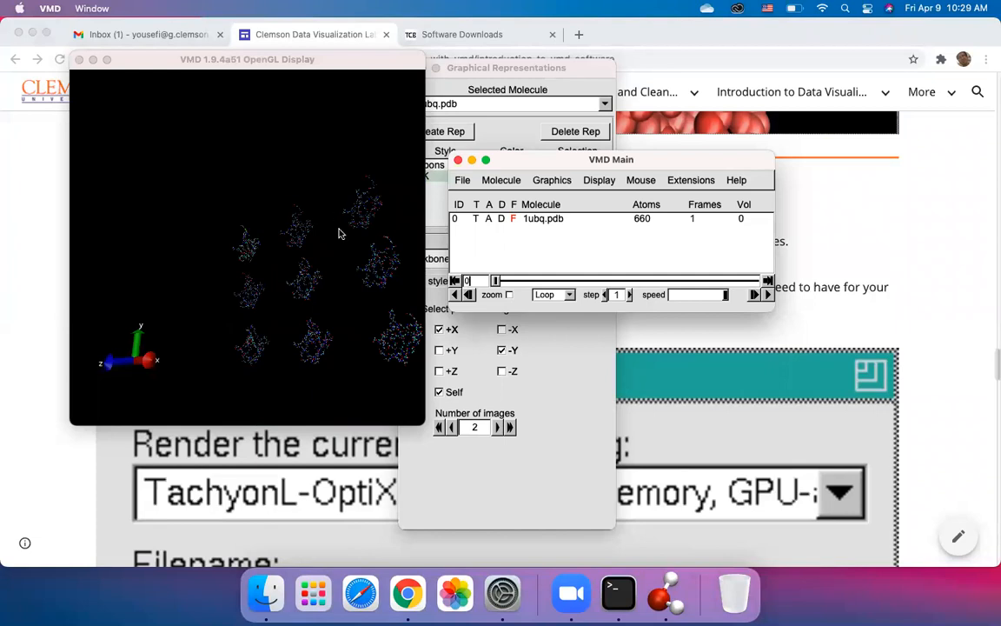
{"action": "left_click_drag", "start_coordinate": [287, 213], "coordinate": [277, 214]}
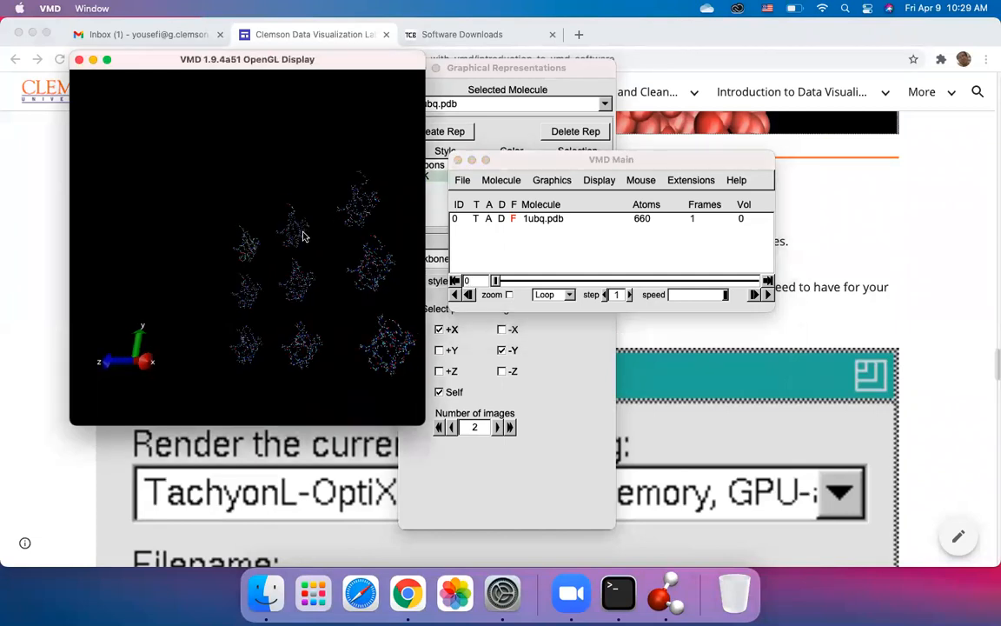
Step: Open the file render controls and choose Snapshot (VMD OpenGL window) as the renderer for the current scene
{"action": "left_click", "coordinate": [462, 181]}
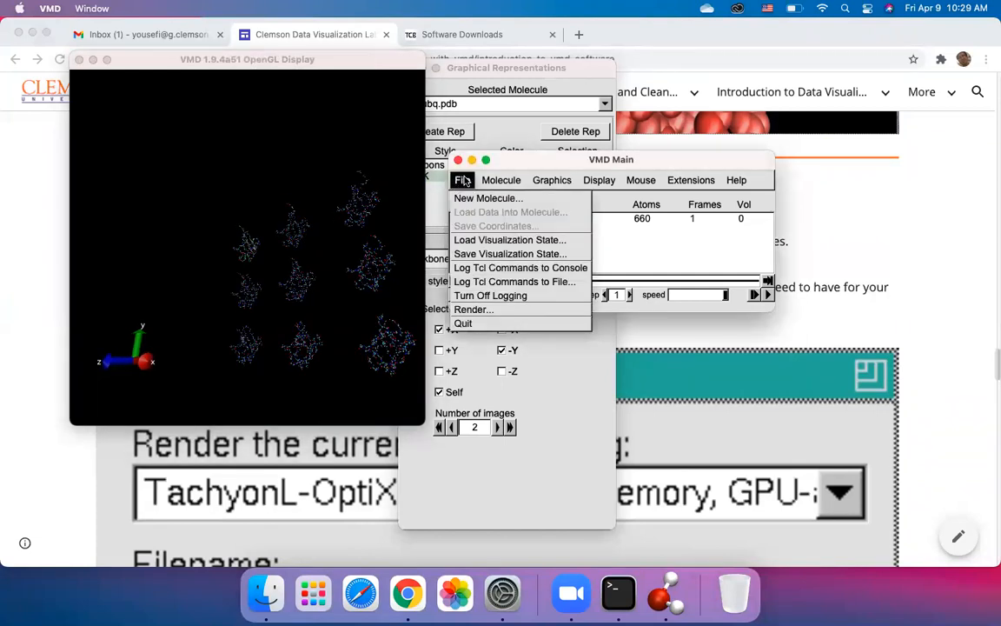
{"action": "left_click", "coordinate": [471, 310]}
{"action": "left_click_drag", "start_coordinate": [232, 358], "coordinate": [282, 309]}
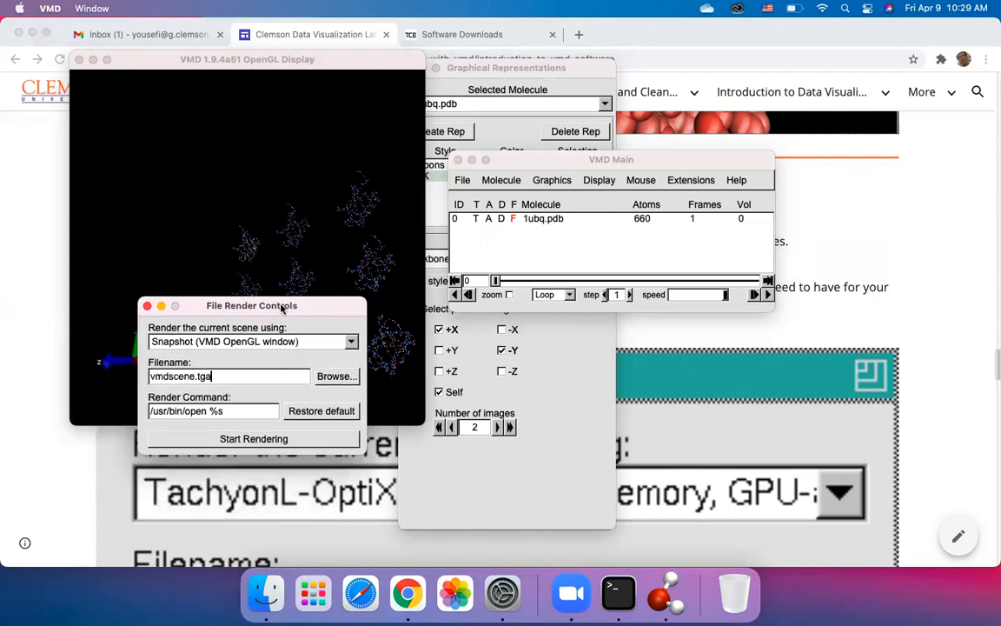
{"action": "left_click", "coordinate": [223, 342]}
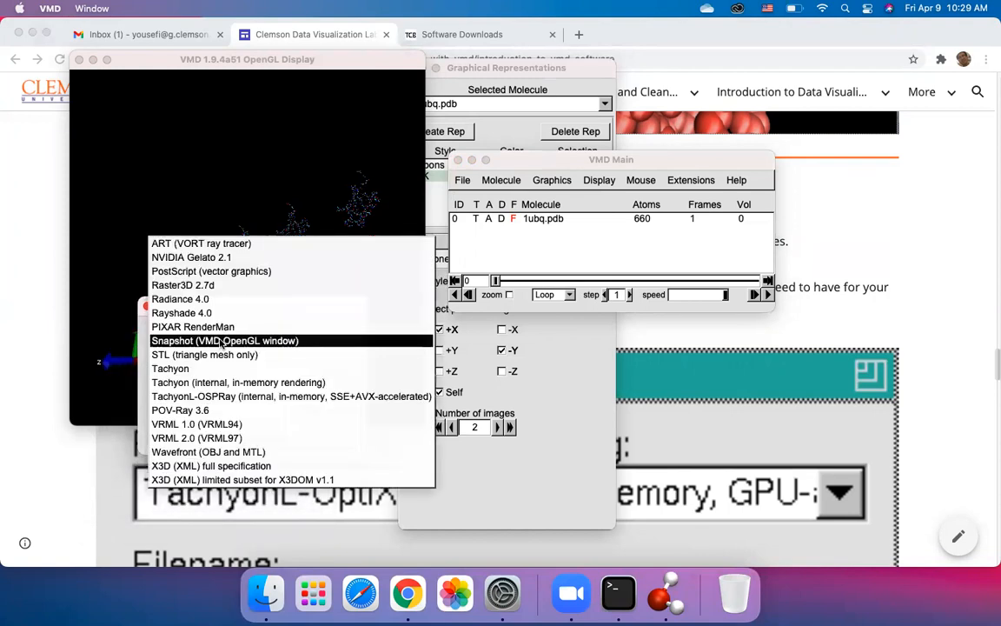
{"action": "left_click", "coordinate": [223, 342]}
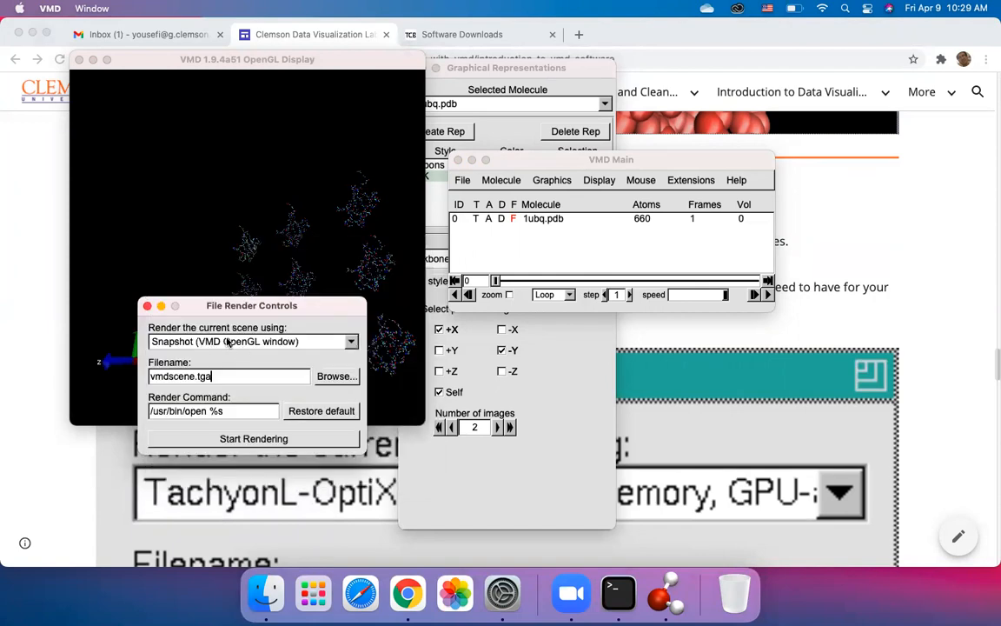
{"action": "left_click", "coordinate": [228, 343]}
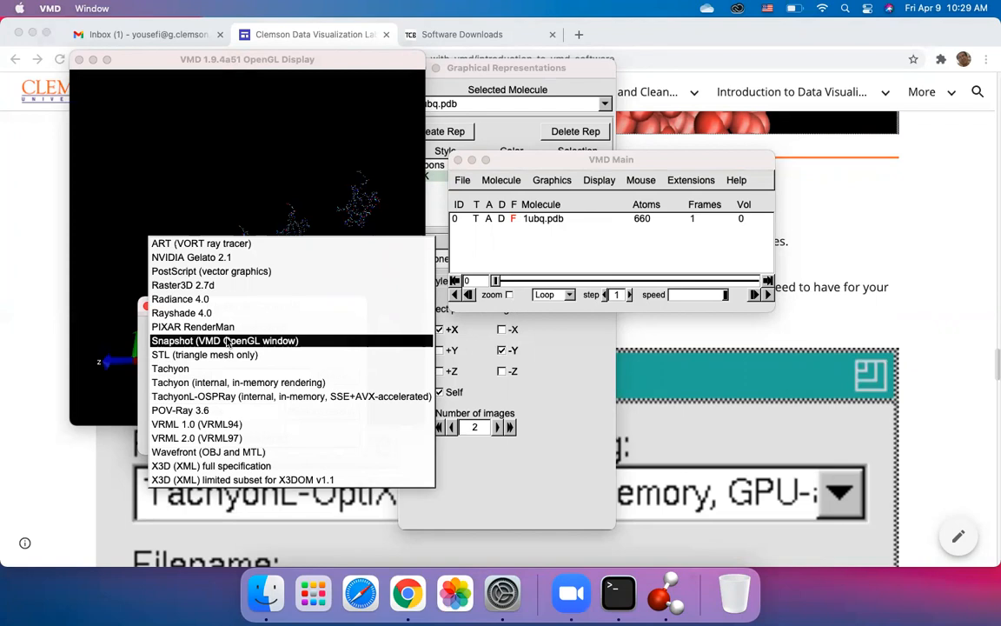
{"action": "left_click", "coordinate": [226, 341]}
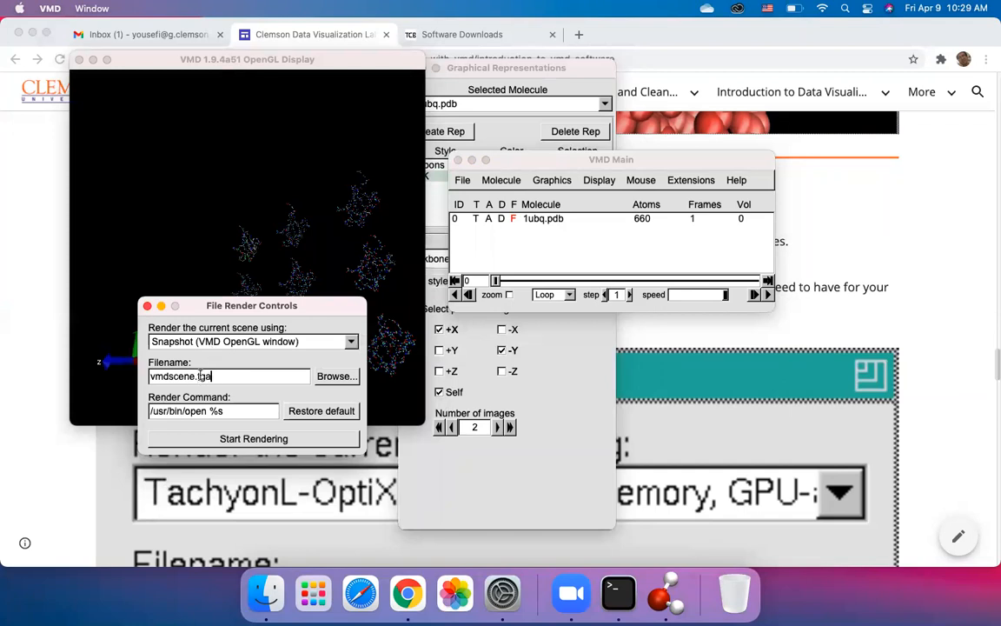
Step: Set the rendering output file to dummy.tga in the Downloads folder
{"action": "left_click", "coordinate": [336, 375]}
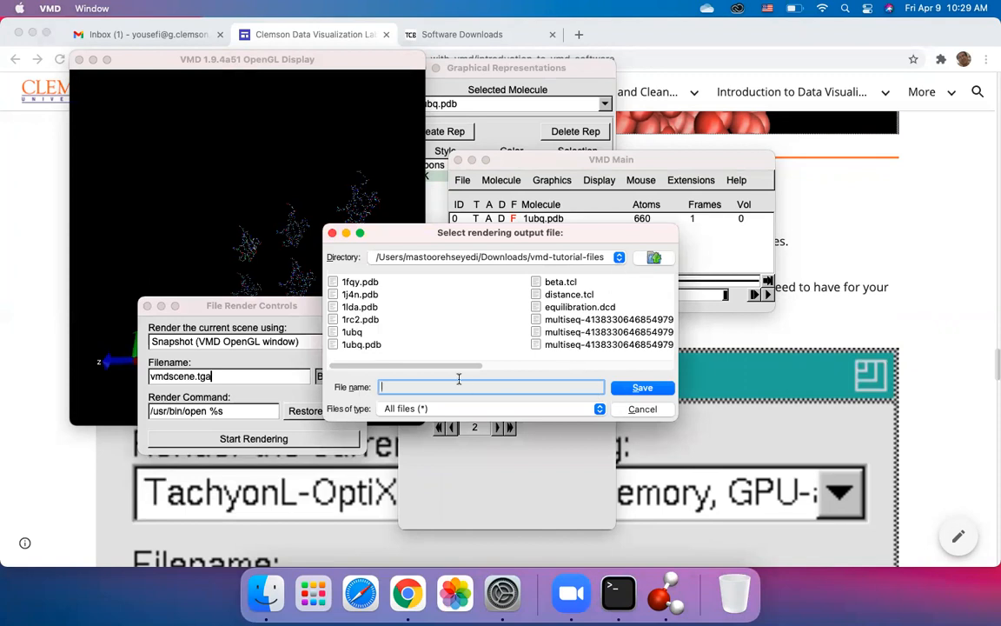
{"action": "left_click", "coordinate": [572, 258]}
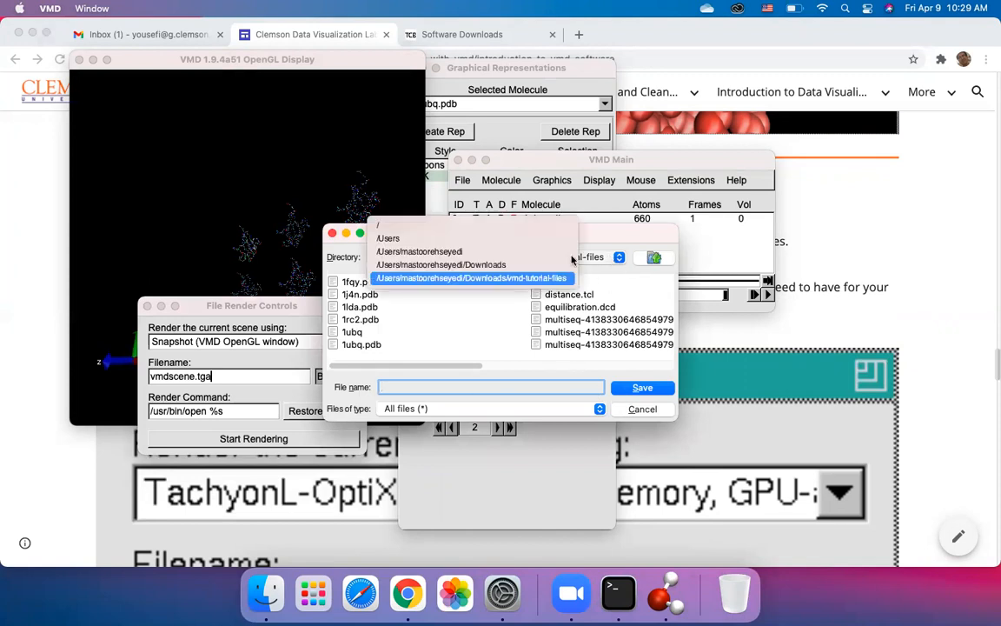
{"action": "left_click", "coordinate": [573, 248]}
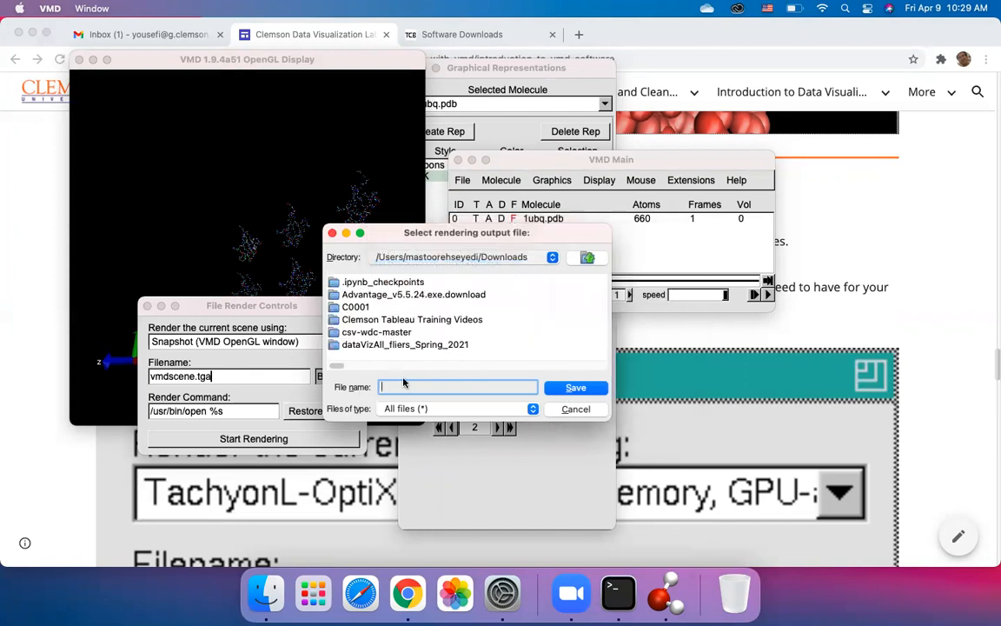
{"action": "type", "text": "dummy.tga"}
{"action": "left_click", "coordinate": [575, 408]}
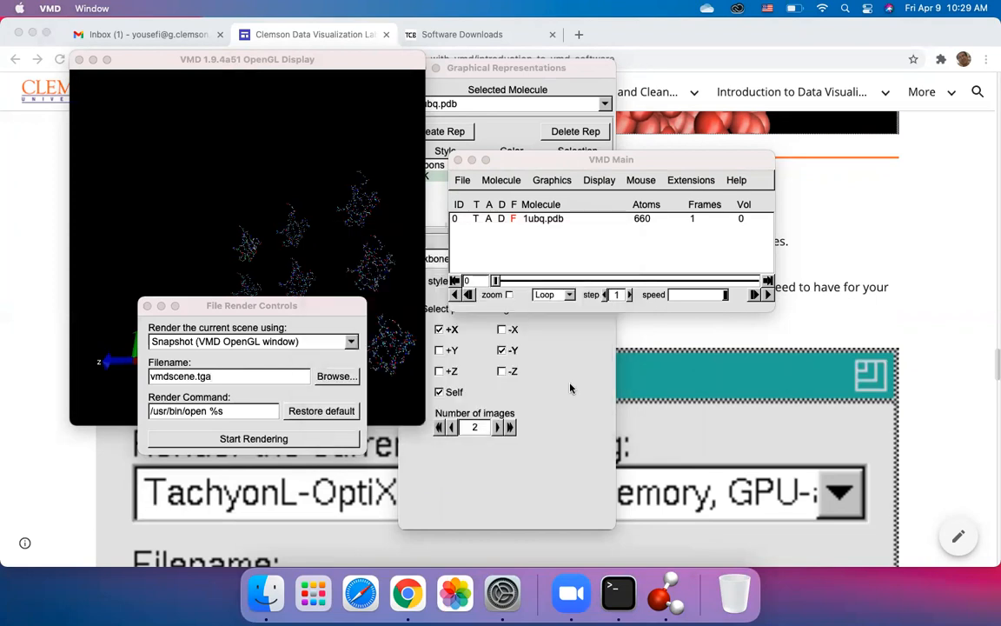
{"action": "left_click", "coordinate": [324, 376]}
{"action": "type", "text": "dummy.tga"}
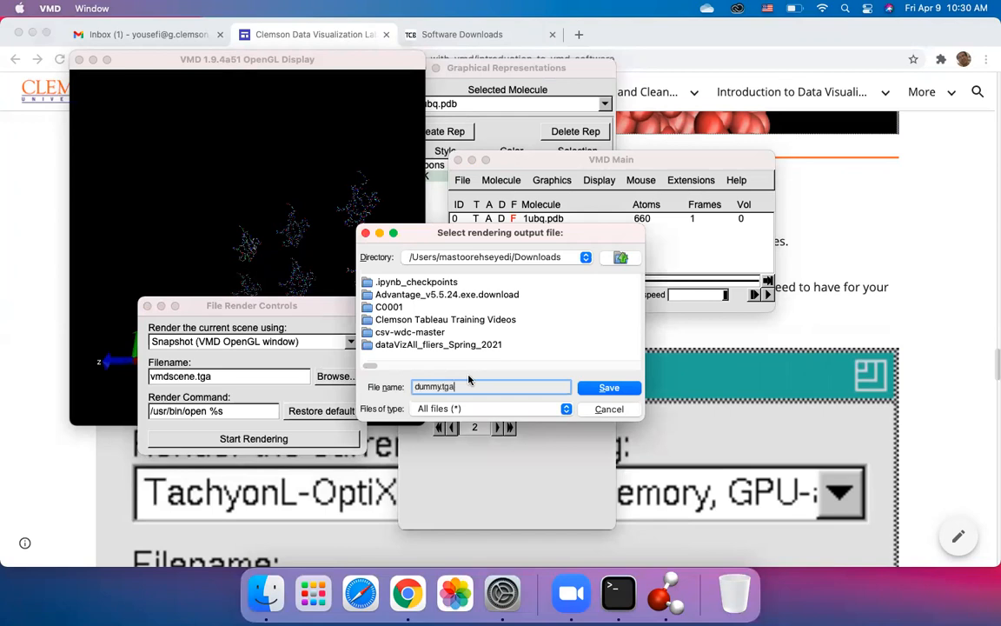
{"action": "left_click", "coordinate": [599, 389]}
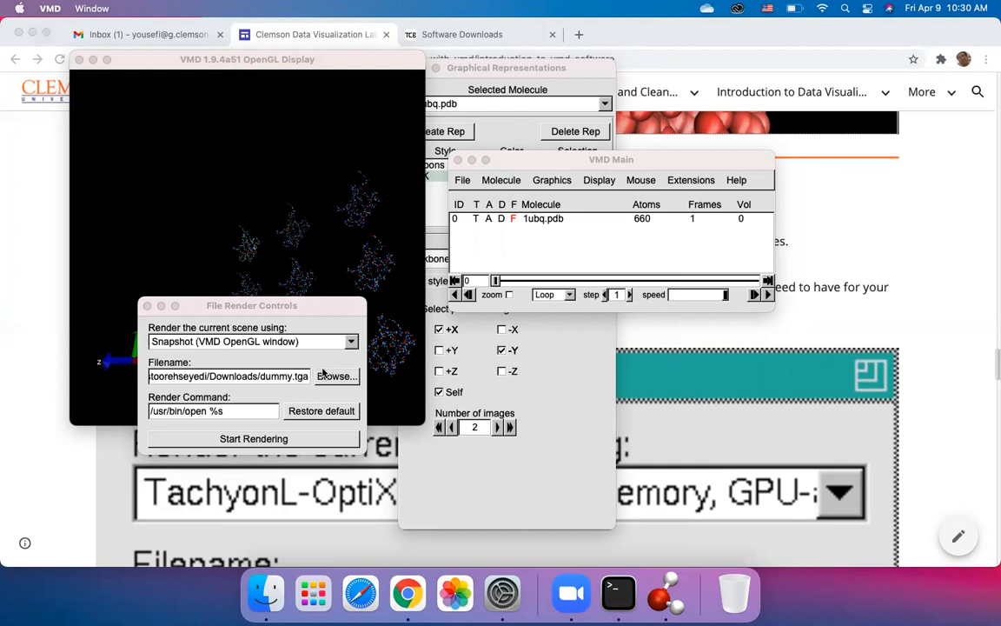
Step: Render the scene with Snapshot (VMD OpenGL window), view the resulting image, close it and return to the render controls
{"action": "left_click", "coordinate": [272, 344]}
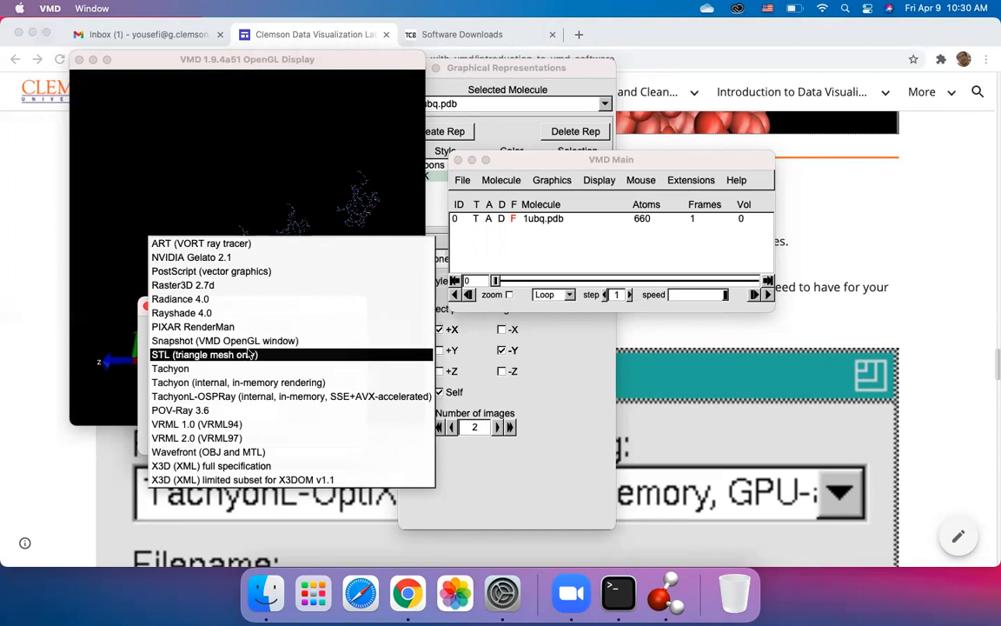
{"action": "left_click", "coordinate": [261, 341]}
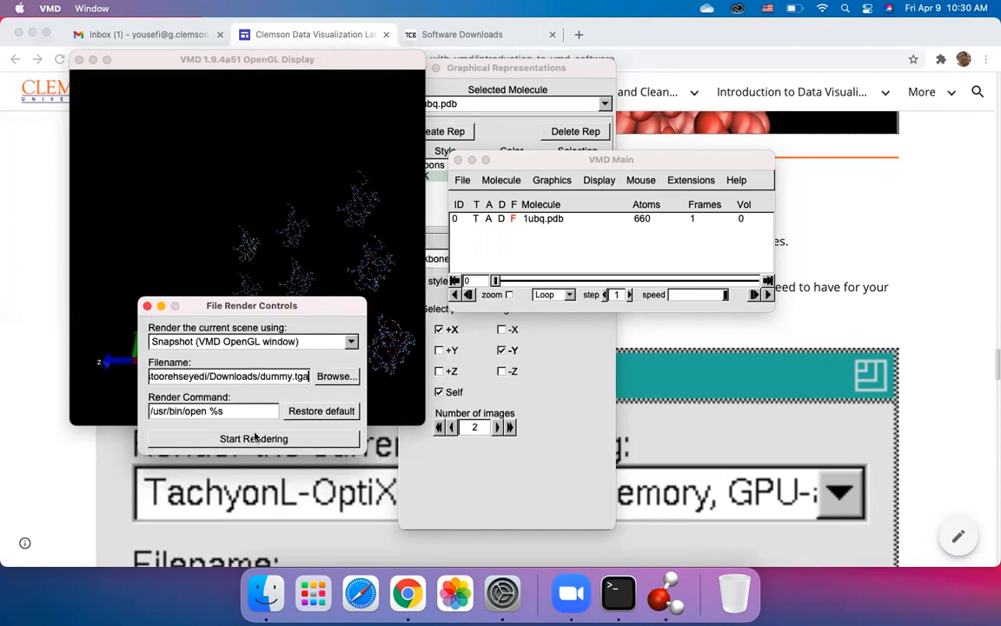
{"action": "left_click", "coordinate": [208, 443]}
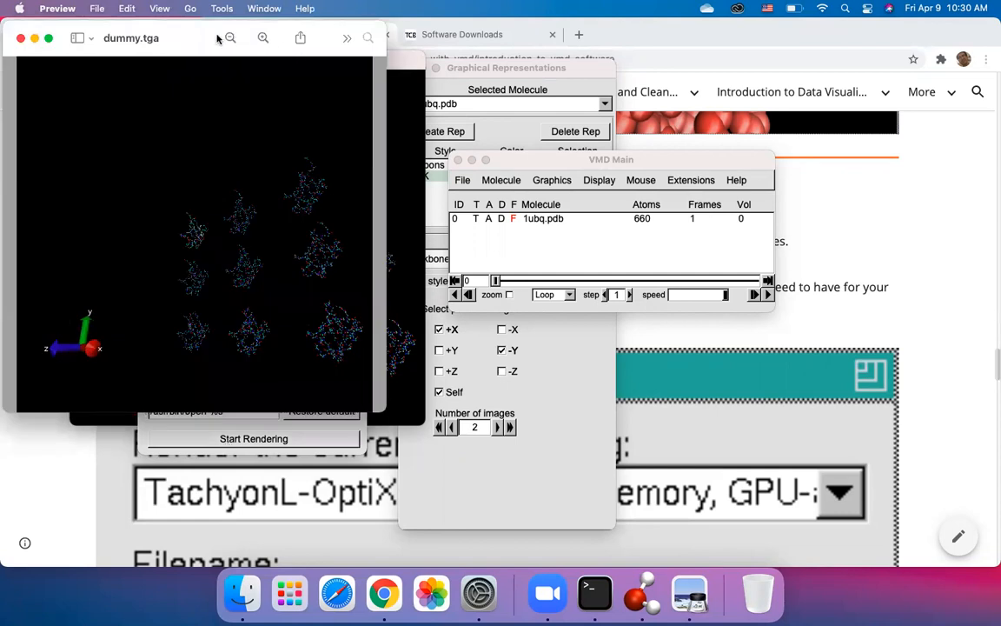
{"action": "left_click_drag", "start_coordinate": [195, 38], "coordinate": [491, 151]}
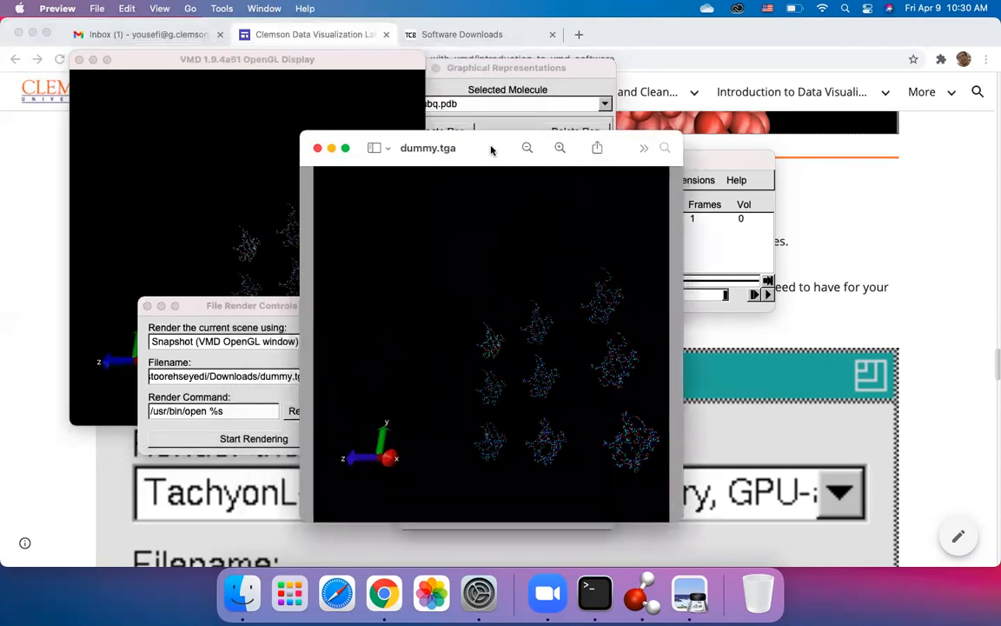
{"action": "left_click", "coordinate": [317, 149]}
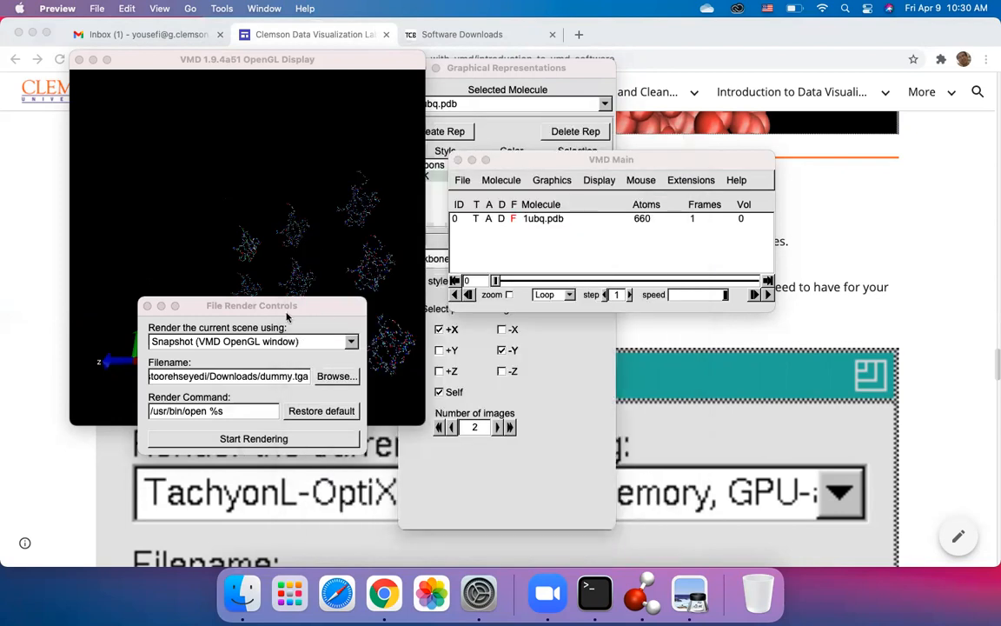
{"action": "left_click", "coordinate": [297, 224]}
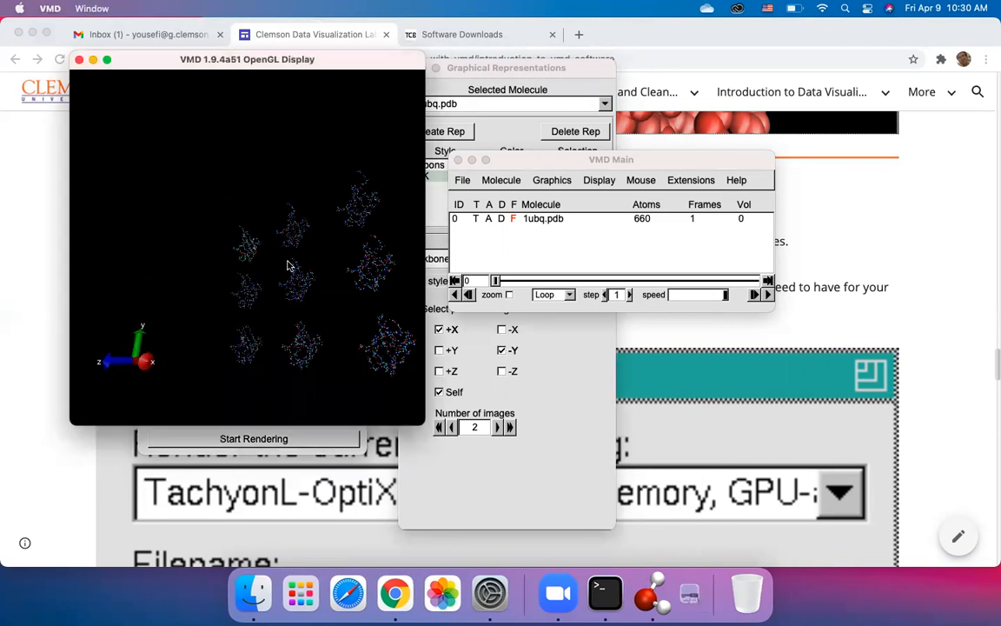
{"action": "left_click", "coordinate": [144, 437]}
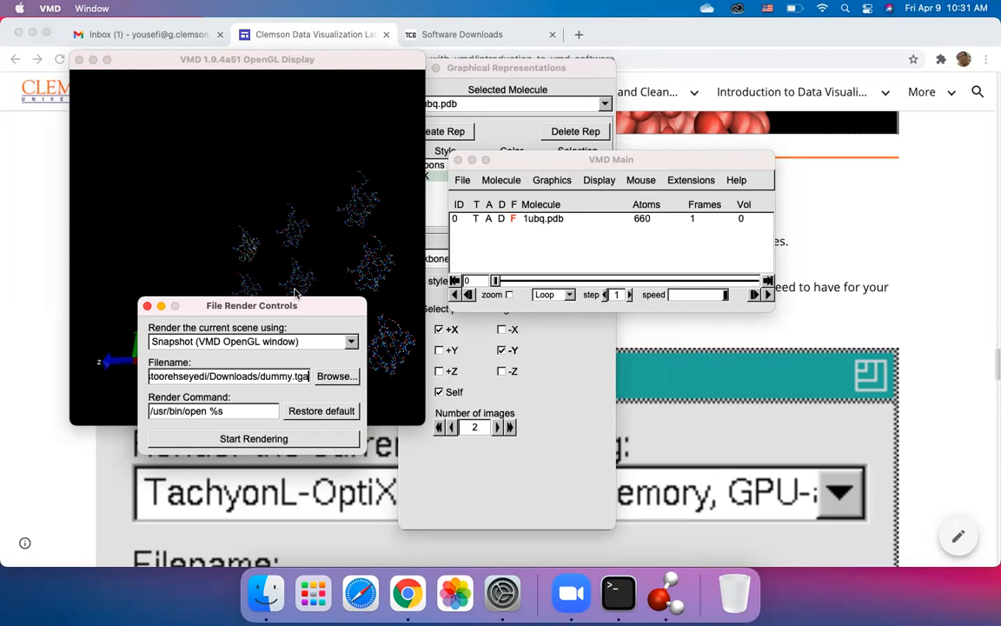
Step: Switch to the workshop page in Chrome and read the instructions for changing the background color and display options
{"action": "left_click", "coordinate": [640, 432]}
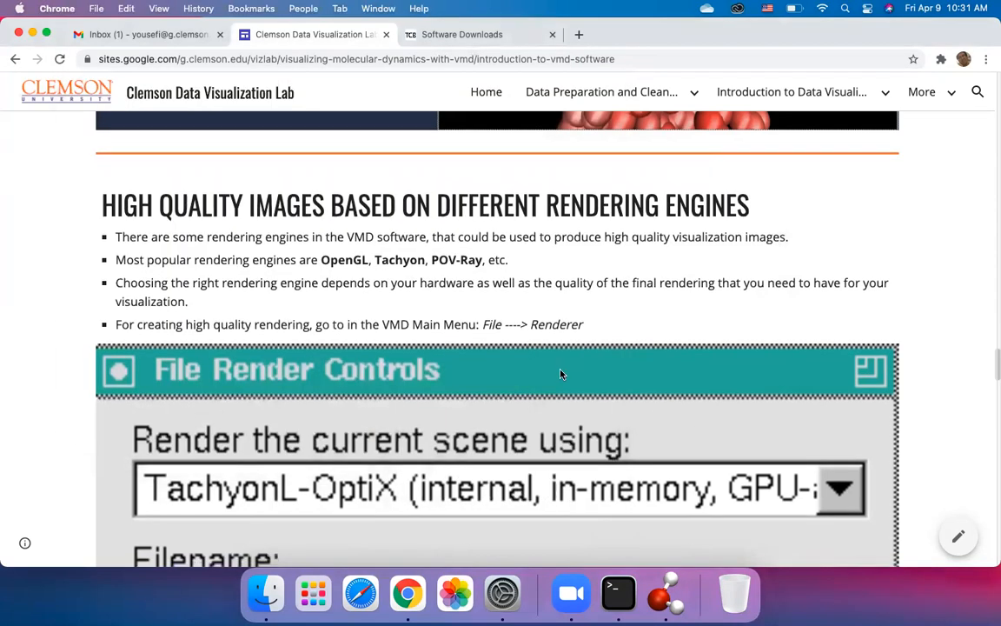
{"action": "scroll", "coordinate": [560, 373], "scroll_direction": "down", "scroll_amount": 10}
{"action": "scroll", "coordinate": [561, 374], "scroll_direction": "down", "scroll_amount": 15}
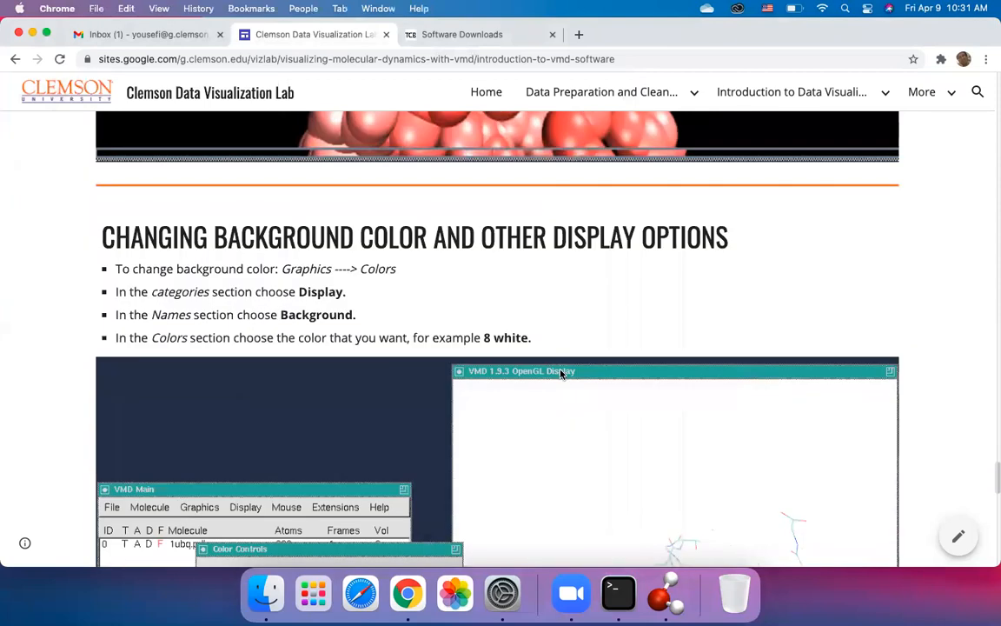
{"action": "scroll", "coordinate": [561, 374], "scroll_direction": "down", "scroll_amount": 1}
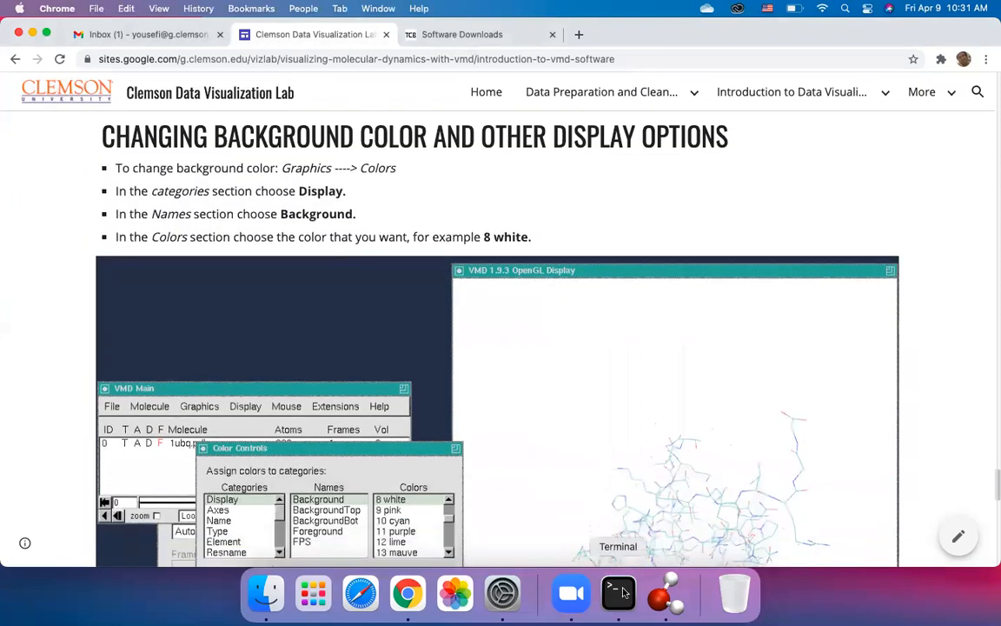
Step: Switch to VMD and open the color controls
{"action": "left_click", "coordinate": [658, 594]}
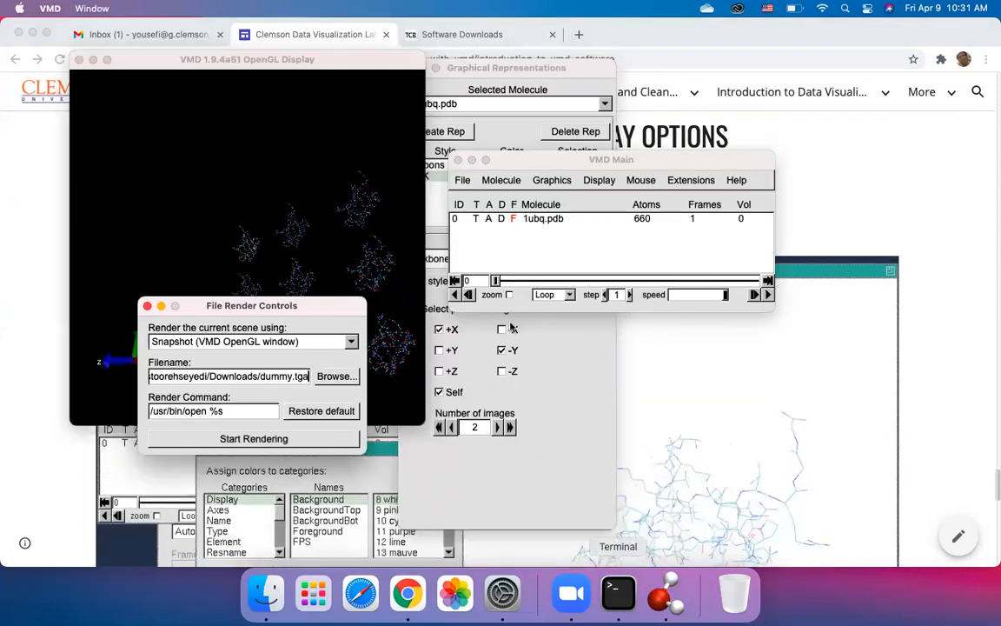
{"action": "left_click", "coordinate": [524, 165]}
{"action": "left_click", "coordinate": [549, 180]}
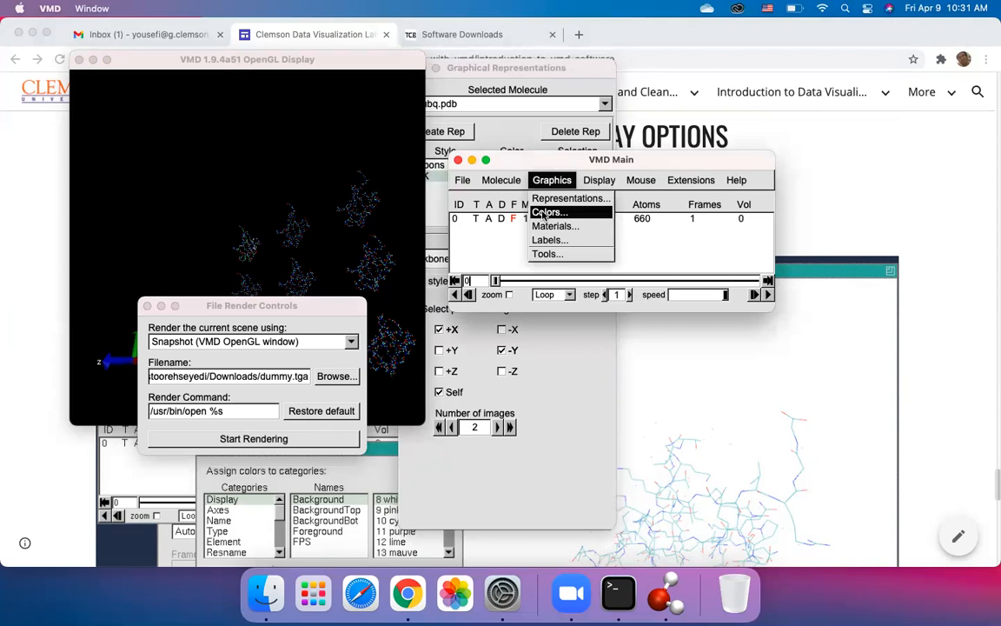
{"action": "left_click", "coordinate": [545, 214]}
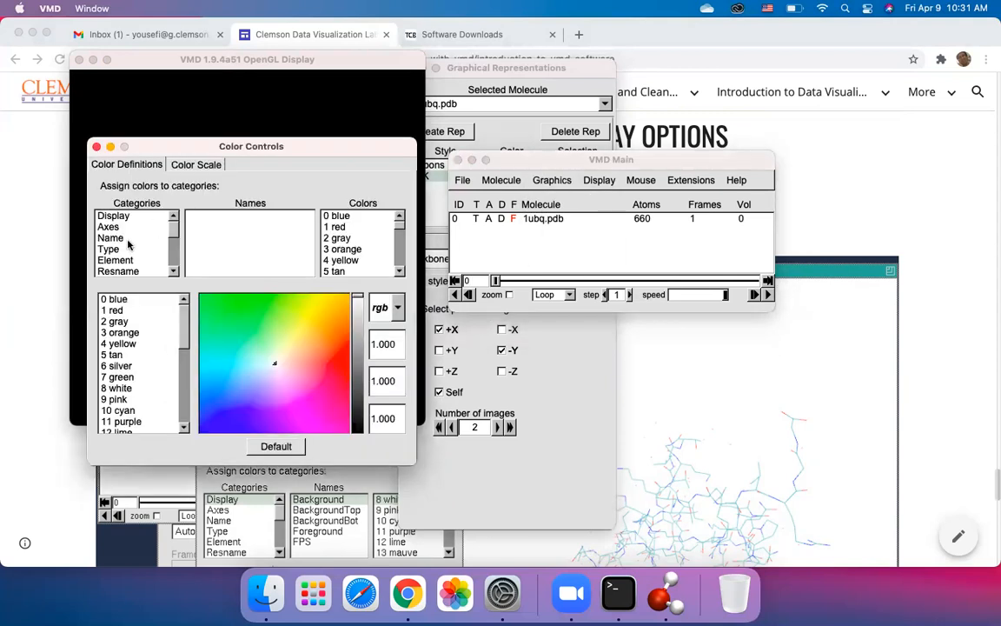
Step: Browse the available color categories and list the color names of the Axes category
{"action": "scroll", "coordinate": [127, 239], "scroll_direction": "down", "scroll_amount": 2}
{"action": "scroll", "coordinate": [127, 239], "scroll_direction": "down", "scroll_amount": 2}
{"action": "scroll", "coordinate": [127, 237], "scroll_direction": "down", "scroll_amount": 1}
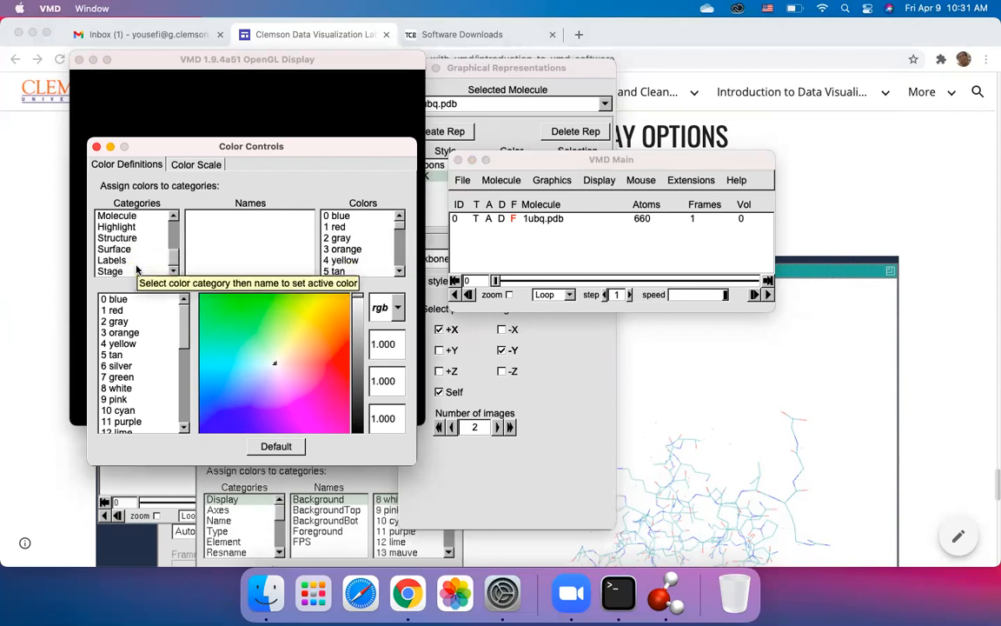
{"action": "scroll", "coordinate": [122, 250], "scroll_direction": "up", "scroll_amount": 5}
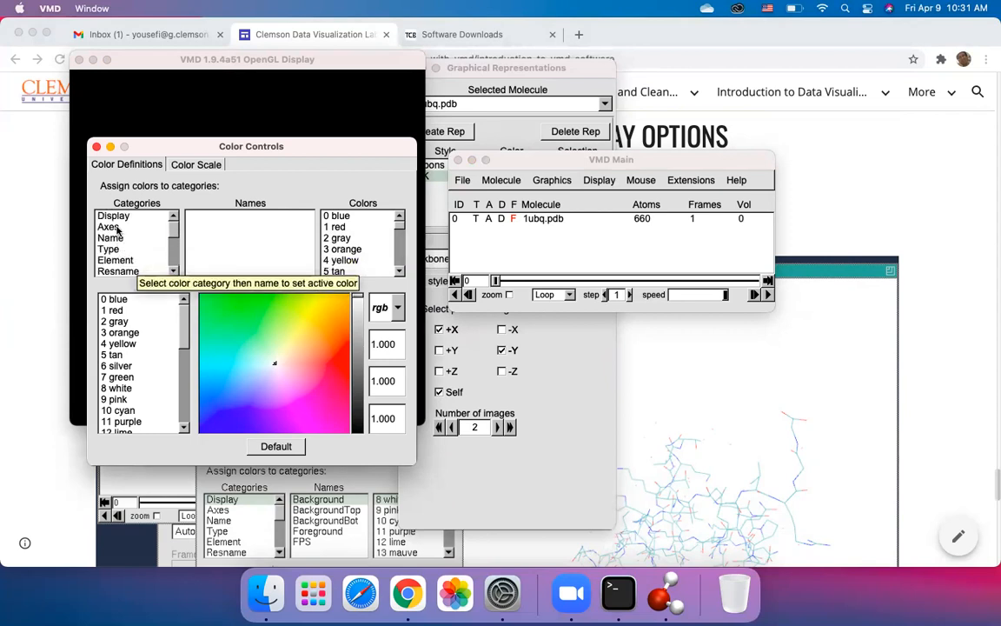
{"action": "left_click", "coordinate": [116, 227]}
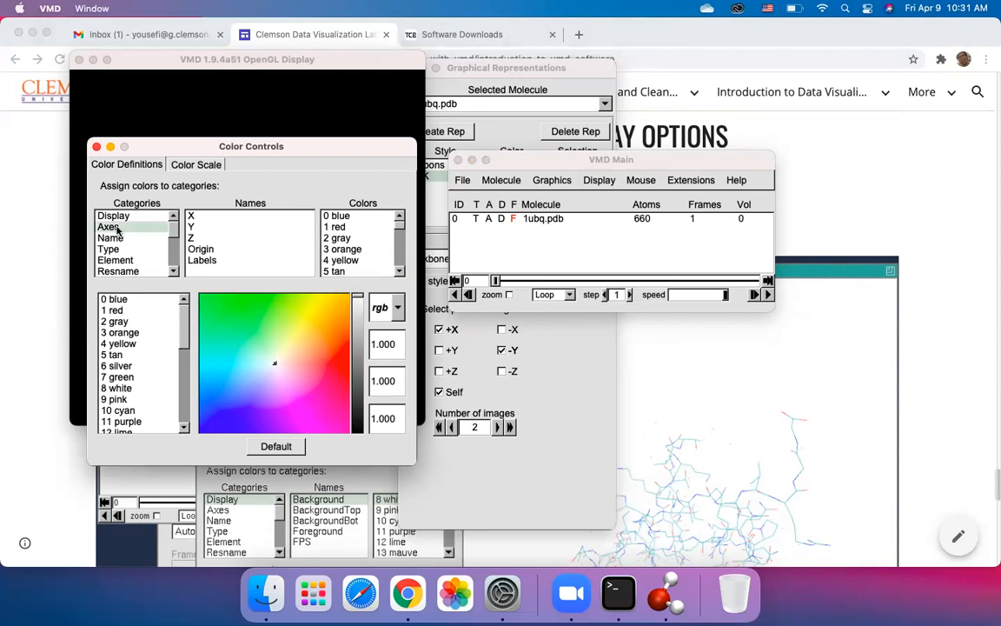
Step: Look through the list of color categories, closing and reopening the color controls in between
{"action": "scroll", "coordinate": [126, 239], "scroll_direction": "down", "scroll_amount": 5}
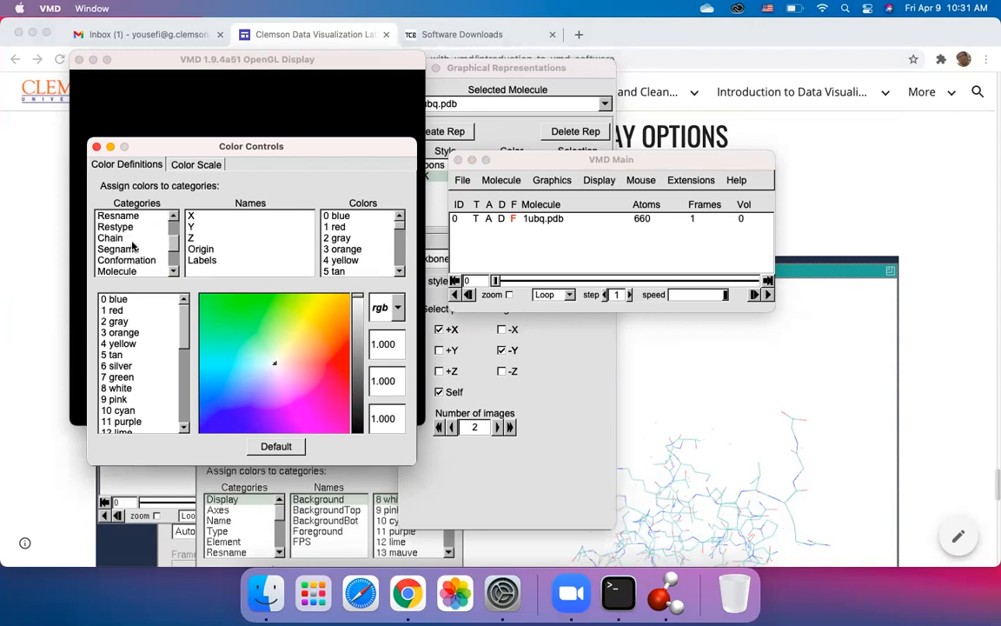
{"action": "left_click", "coordinate": [96, 147]}
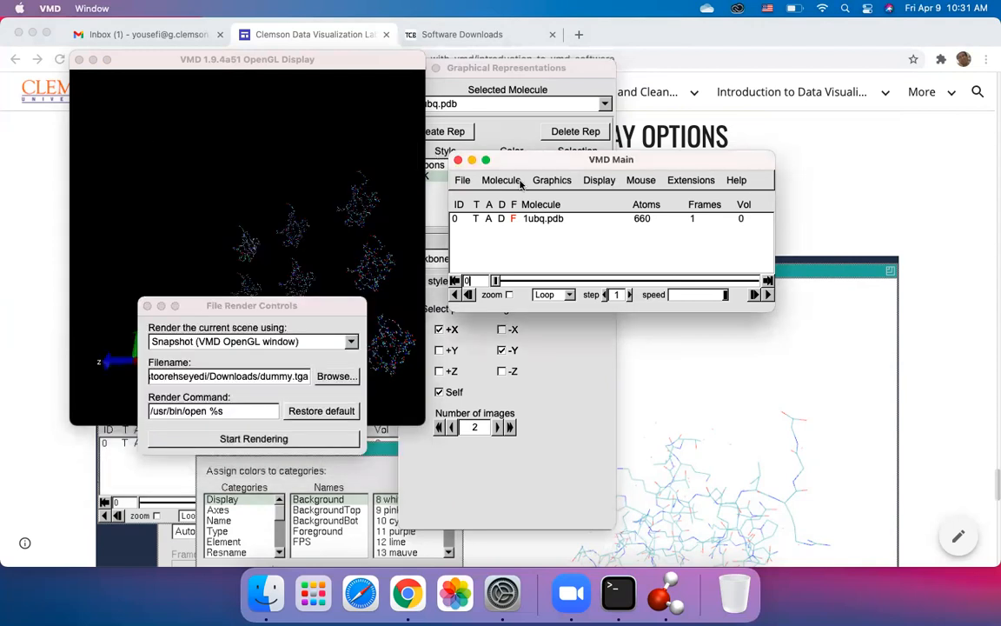
{"action": "left_click", "coordinate": [551, 180]}
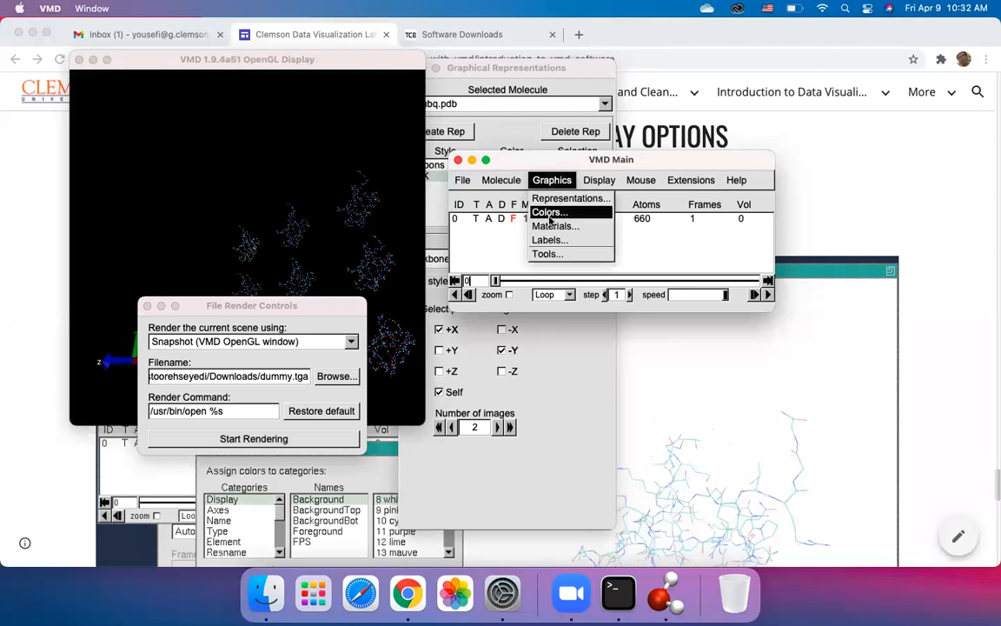
{"action": "left_click", "coordinate": [549, 213]}
{"action": "scroll", "coordinate": [130, 248], "scroll_direction": "down", "scroll_amount": 3}
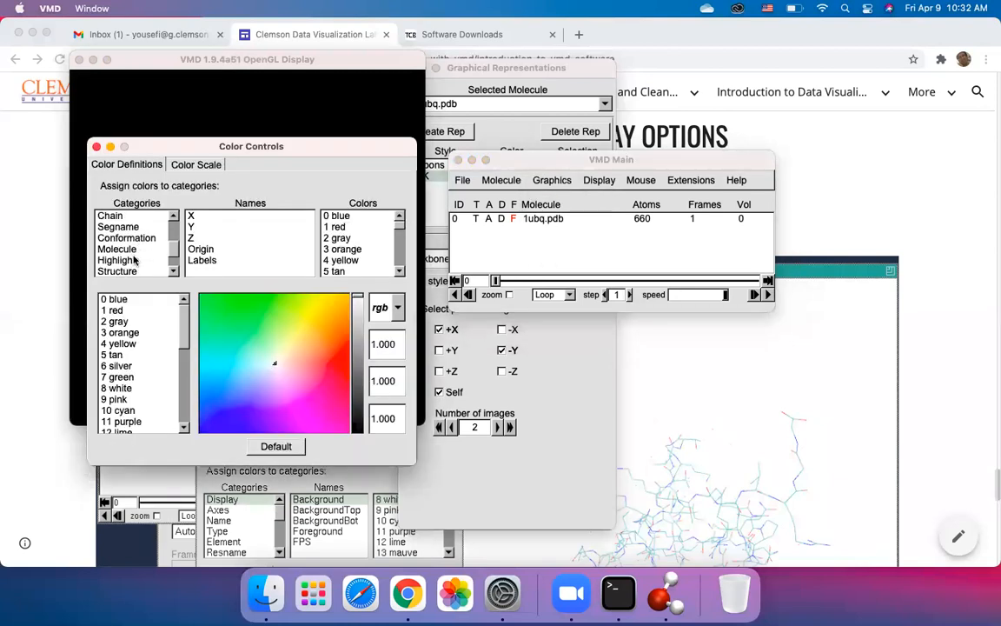
{"action": "scroll", "coordinate": [135, 258], "scroll_direction": "down", "scroll_amount": 2}
{"action": "scroll", "coordinate": [135, 250], "scroll_direction": "up", "scroll_amount": 6}
{"action": "scroll", "coordinate": [134, 250], "scroll_direction": "up", "scroll_amount": 4}
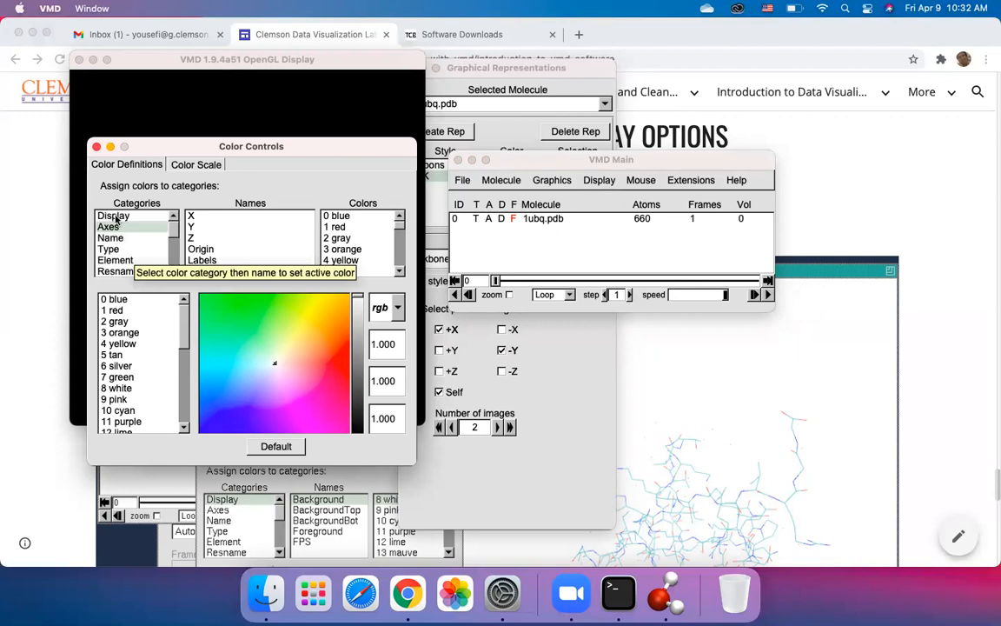
Step: Set the Background color of the Display category to 8 white and bring the OpenGL display forward to view it
{"action": "left_click", "coordinate": [122, 216]}
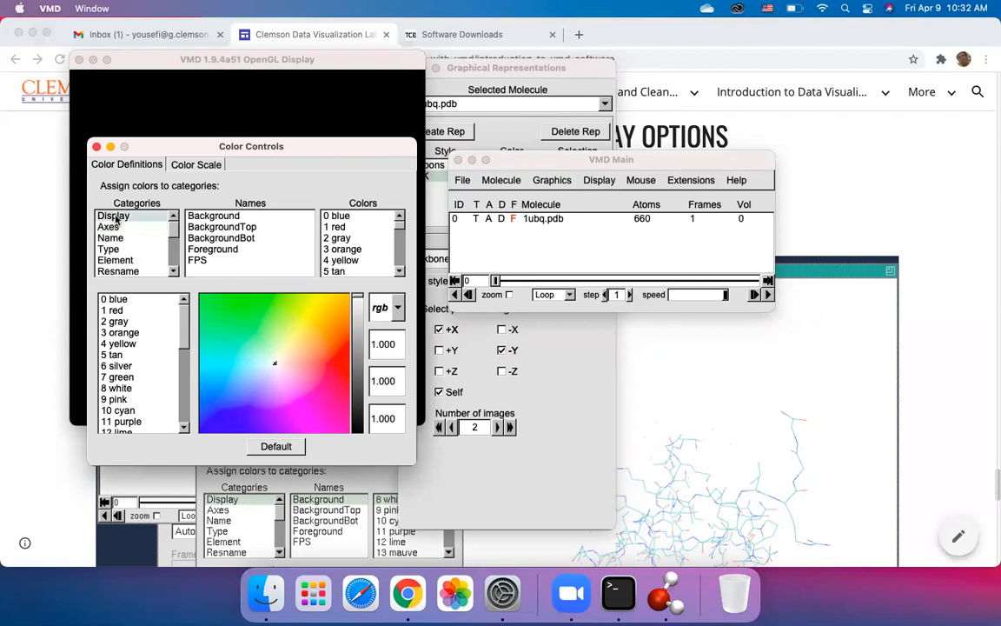
{"action": "left_click", "coordinate": [207, 218]}
{"action": "scroll", "coordinate": [361, 248], "scroll_direction": "up", "scroll_amount": 6}
{"action": "scroll", "coordinate": [361, 248], "scroll_direction": "up", "scroll_amount": 8}
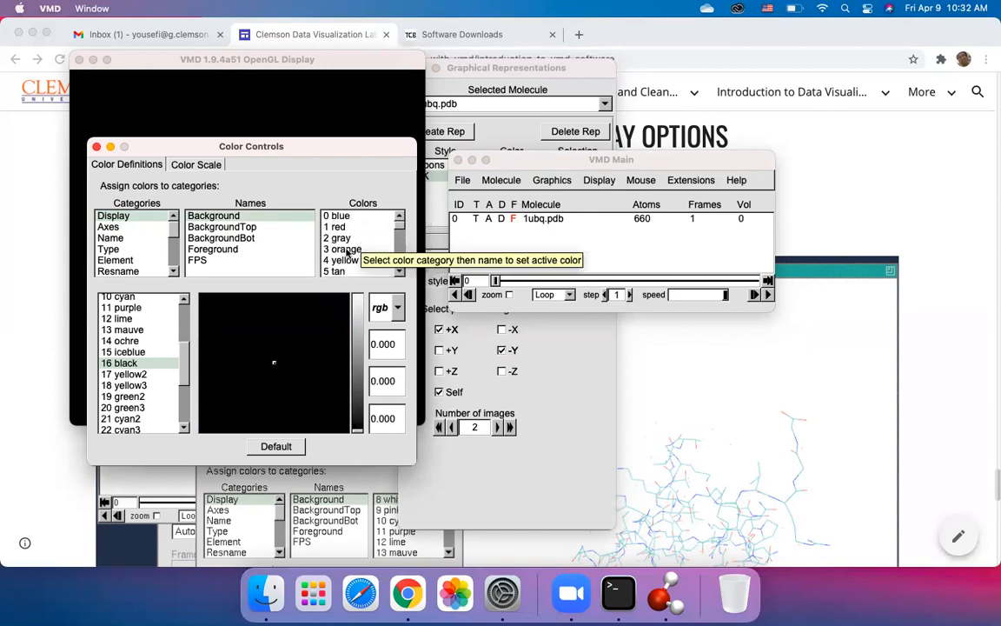
{"action": "scroll", "coordinate": [343, 239], "scroll_direction": "down", "scroll_amount": 4}
{"action": "scroll", "coordinate": [352, 254], "scroll_direction": "down", "scroll_amount": 1}
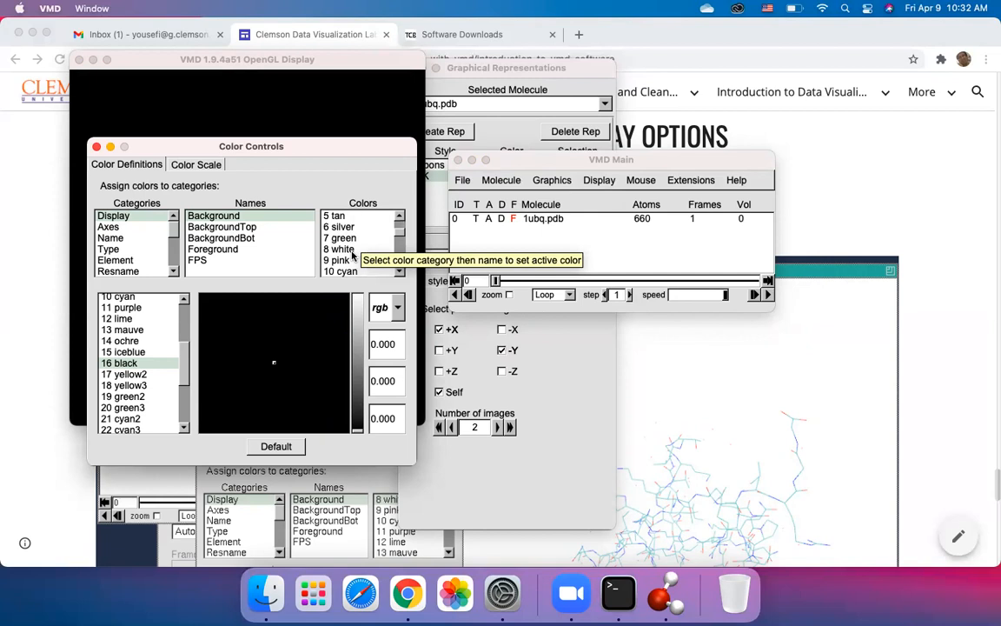
{"action": "left_click", "coordinate": [341, 248]}
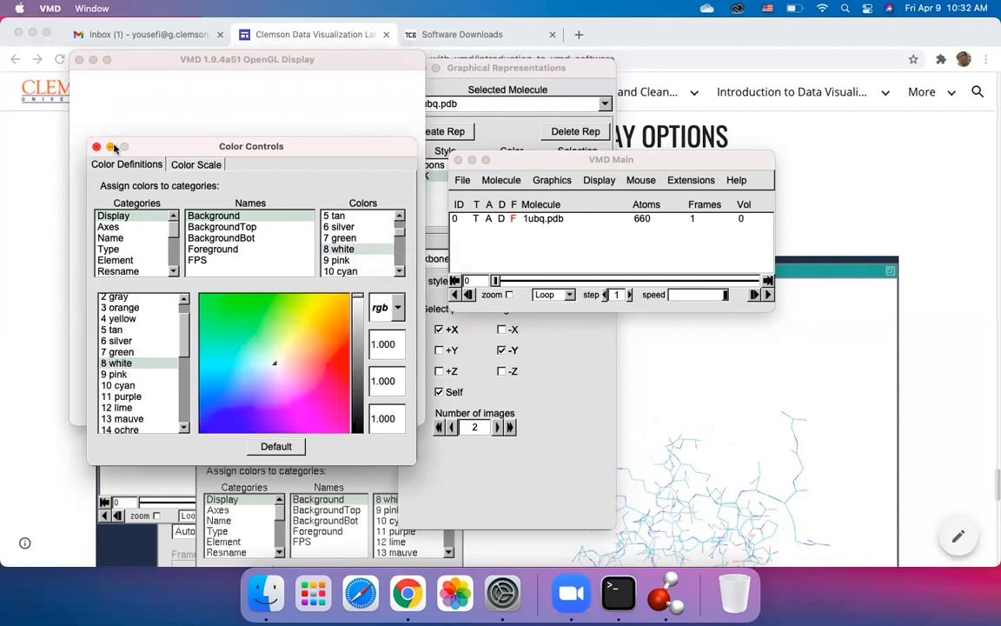
{"action": "left_click", "coordinate": [129, 112]}
{"action": "mouse_move", "coordinate": [294, 233]}
{"action": "left_mouse_down"}
{"action": "mouse_move", "coordinate": [318, 239]}
{"action": "mouse_move", "coordinate": [290, 231]}
{"action": "left_mouse_up"}
Step: Set the X color of the Axes category to 3 orange and view the axes in the OpenGL display
{"action": "left_click", "coordinate": [165, 452]}
{"action": "left_click", "coordinate": [113, 227]}
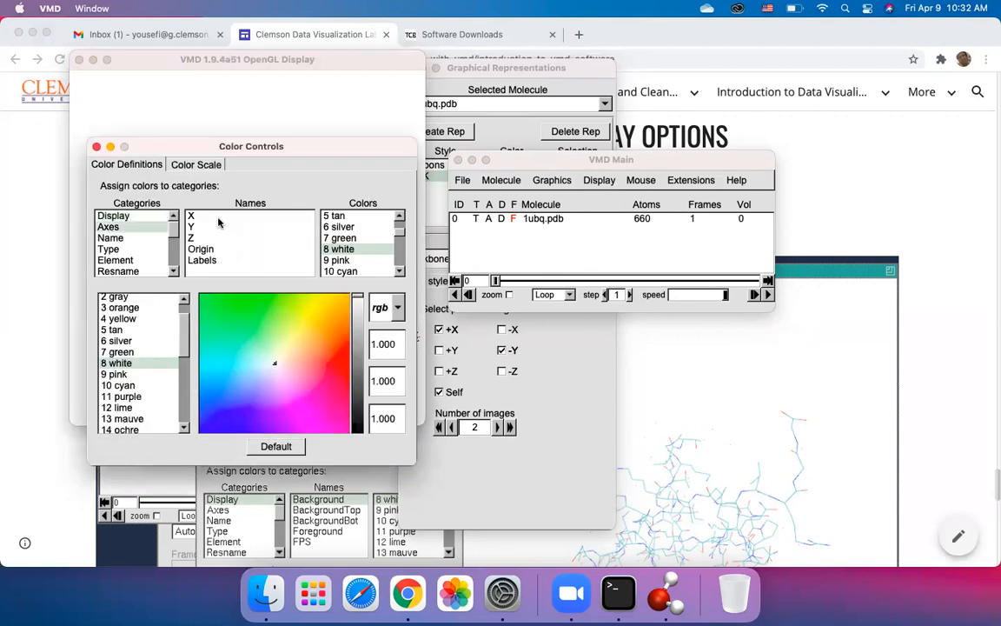
{"action": "left_click", "coordinate": [195, 216]}
{"action": "left_click", "coordinate": [243, 67]}
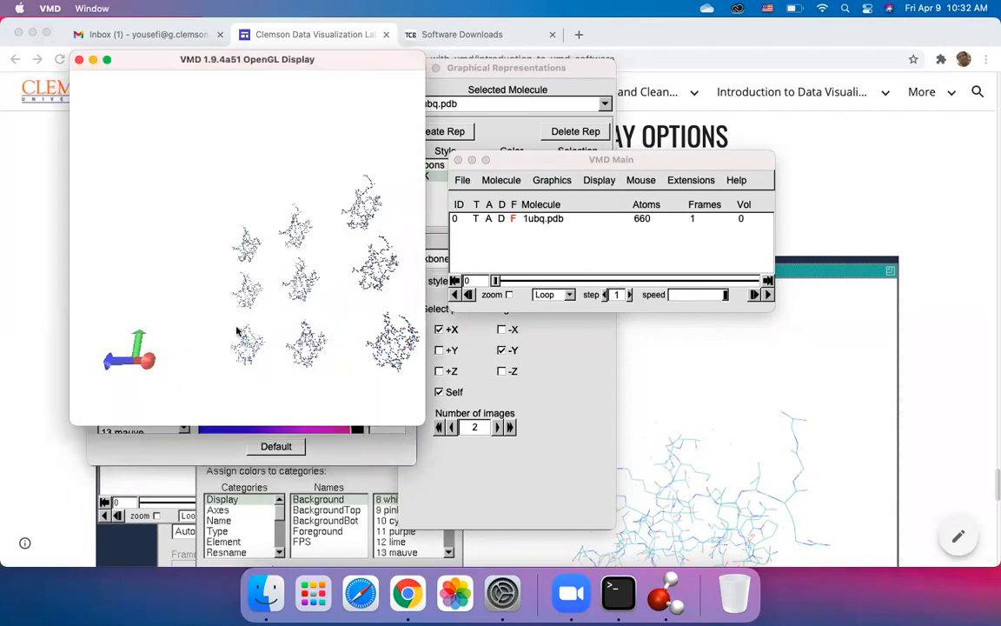
{"action": "left_click", "coordinate": [159, 458]}
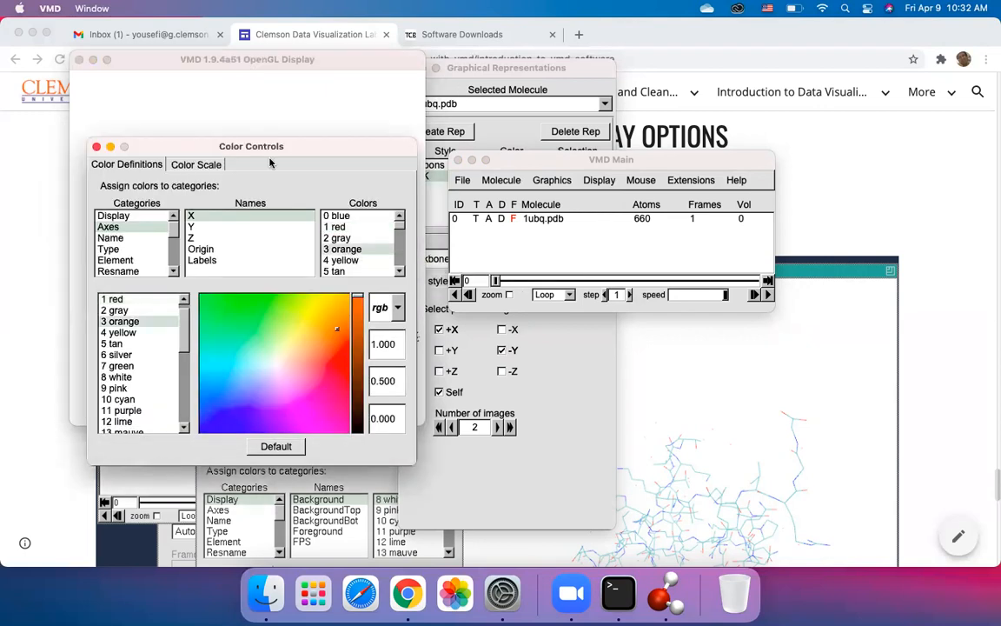
{"action": "left_click", "coordinate": [246, 100]}
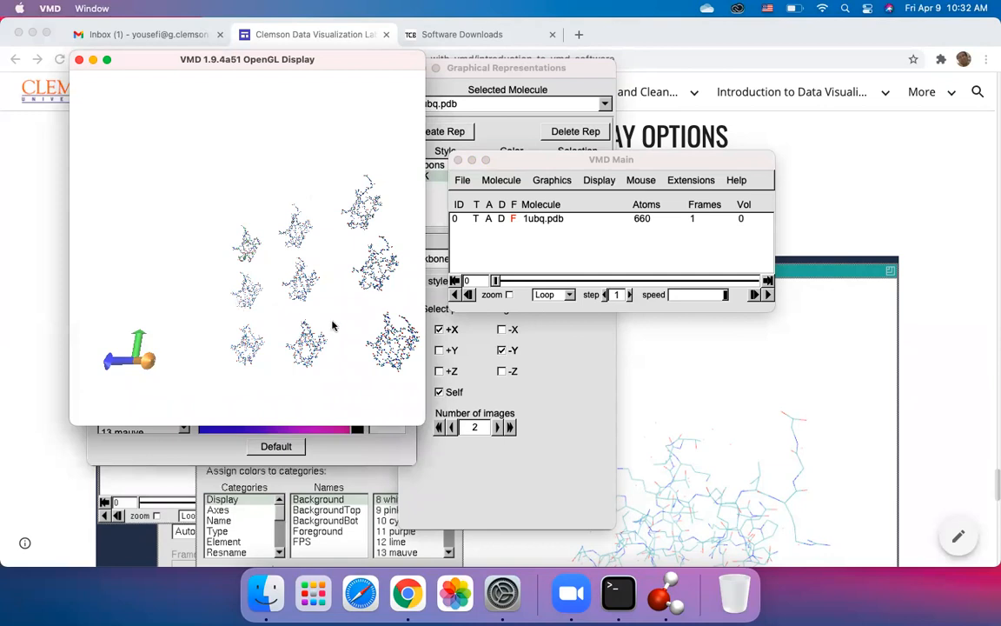
Step: Switch to the workshop page in Chrome and read how to turn off or change the axes in the rendering window
{"action": "left_click", "coordinate": [648, 373]}
{"action": "scroll", "coordinate": [582, 369], "scroll_direction": "down", "scroll_amount": 8}
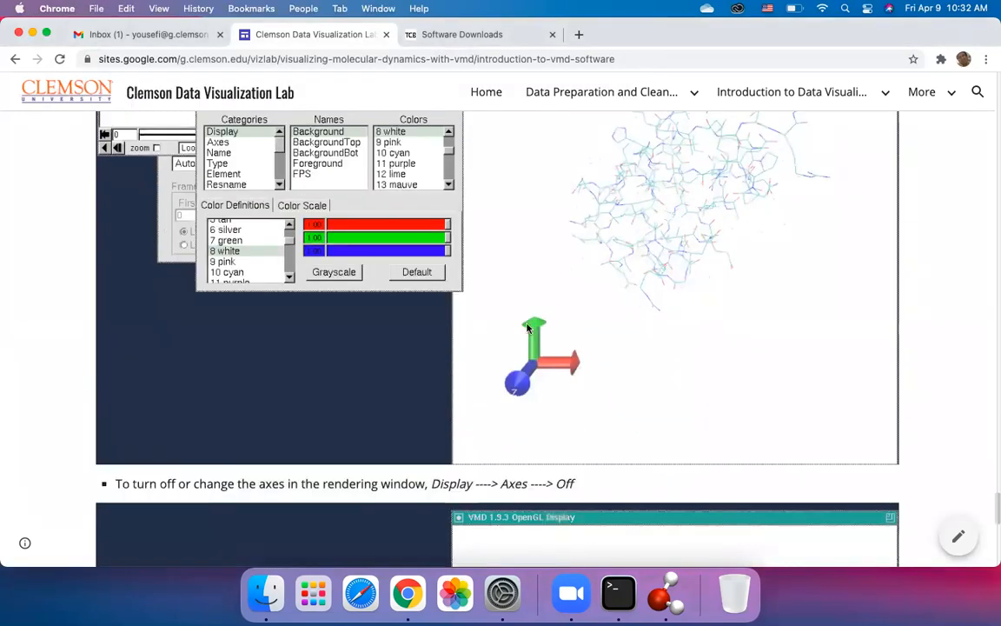
{"action": "scroll", "coordinate": [528, 330], "scroll_direction": "down", "scroll_amount": 10}
{"action": "scroll", "coordinate": [528, 329], "scroll_direction": "up", "scroll_amount": 8}
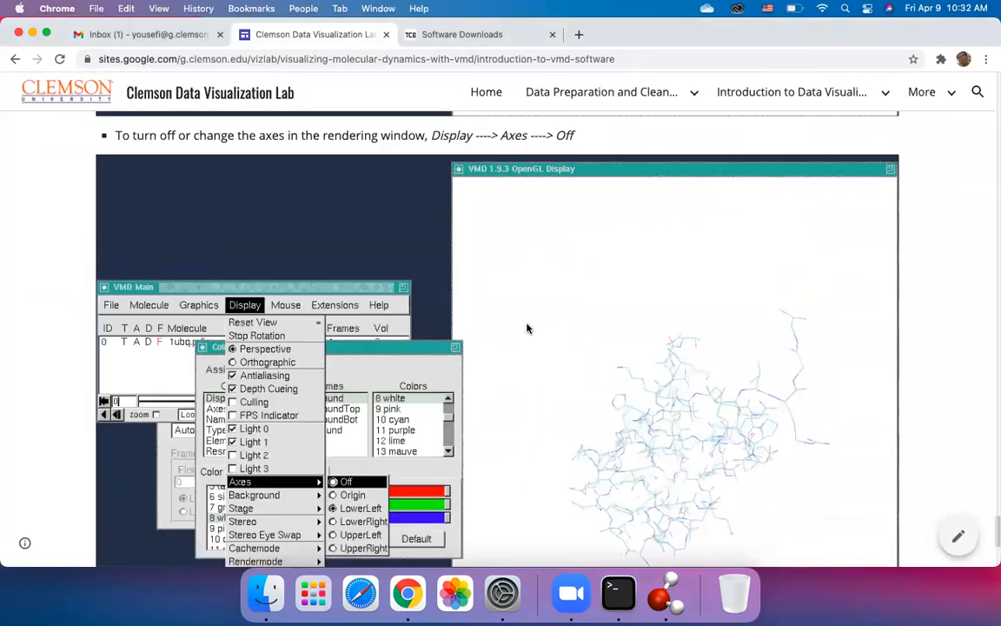
Step: Switch to VMD and turn off the axes in the OpenGL display
{"action": "left_click", "coordinate": [677, 590]}
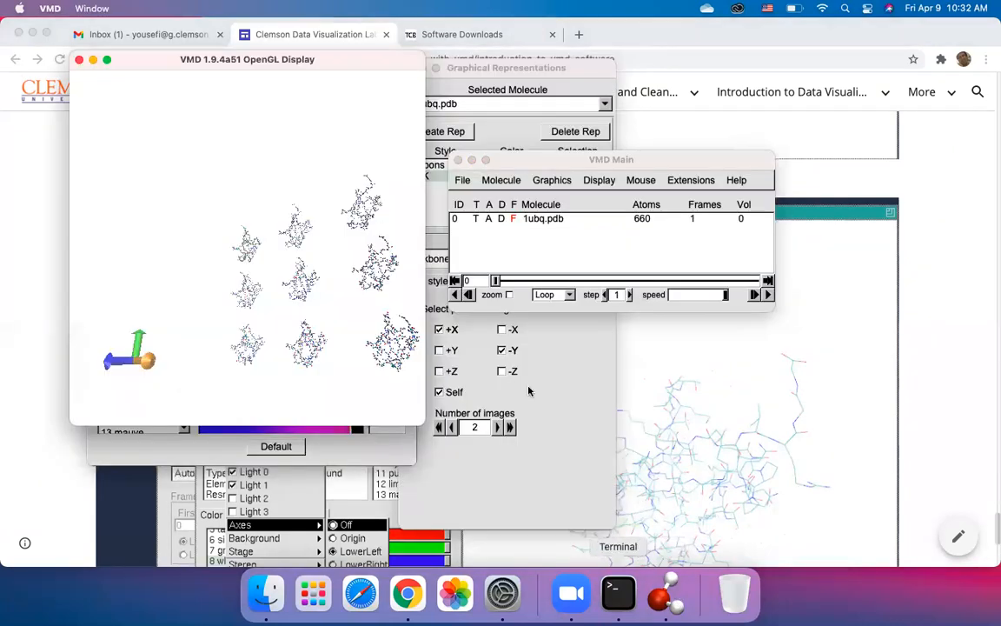
{"action": "left_click", "coordinate": [600, 181]}
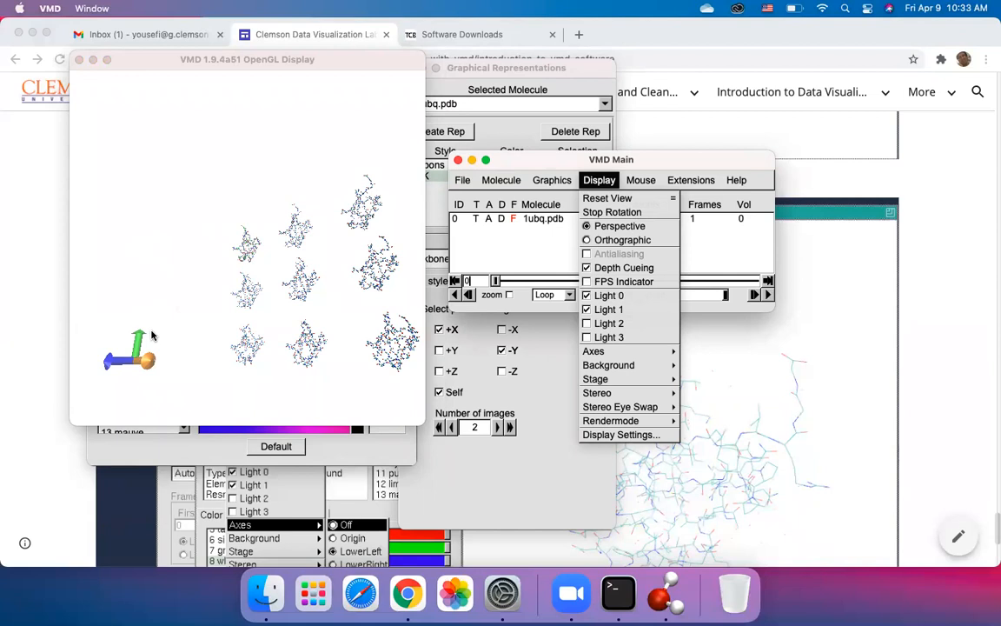
{"action": "mouse_move", "coordinate": [611, 352]}
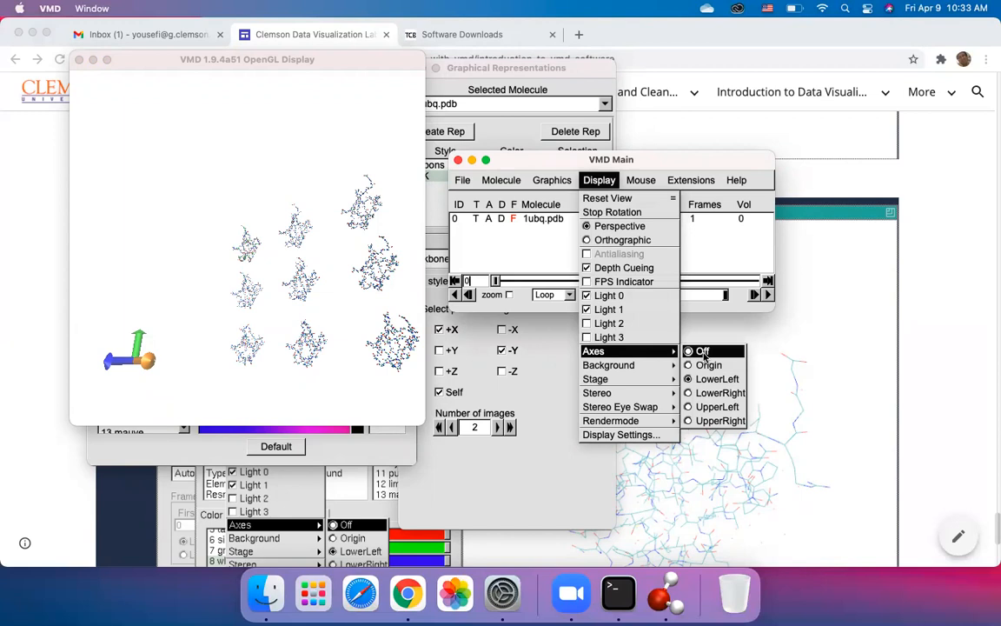
{"action": "left_click", "coordinate": [704, 353]}
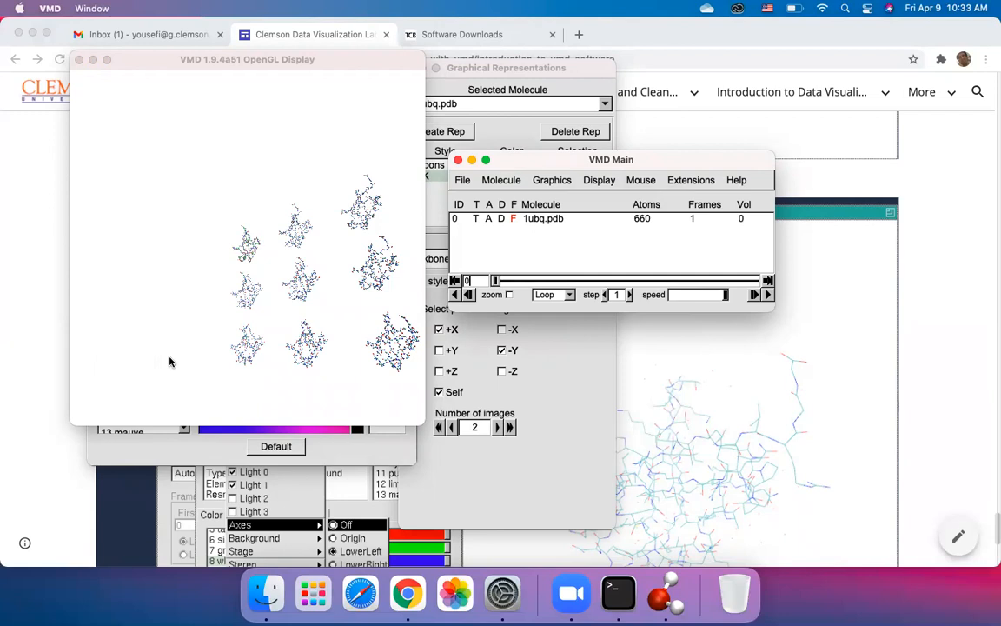
Step: Show the axes again in the LowerLeft position of the OpenGL display
{"action": "left_click", "coordinate": [599, 180]}
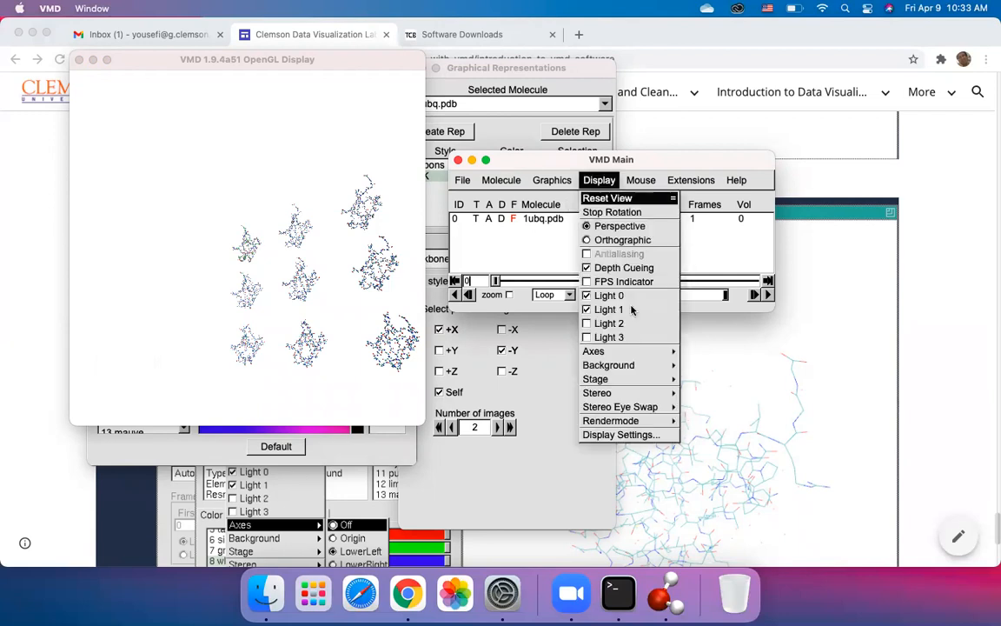
{"action": "mouse_move", "coordinate": [626, 355]}
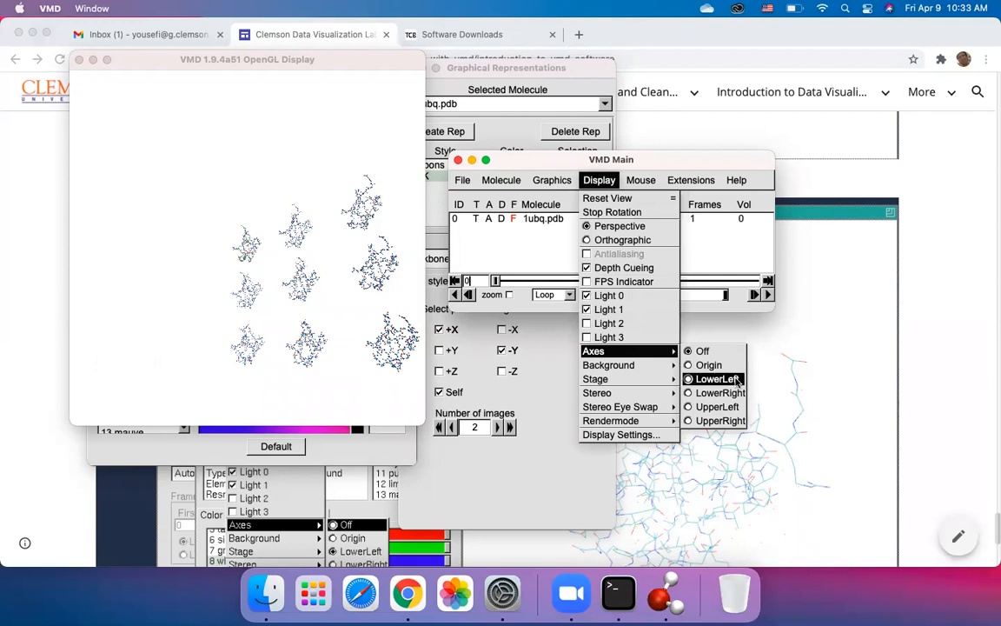
{"action": "left_click", "coordinate": [718, 379]}
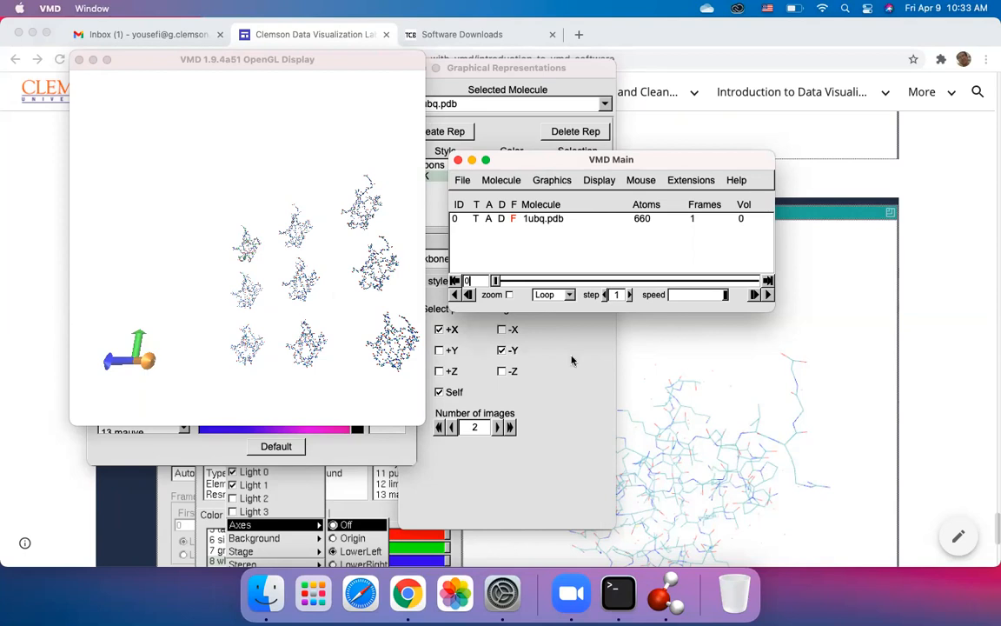
Step: Switch to the workshop page in Chrome and review the axes instructions through to the end of the page
{"action": "left_click", "coordinate": [714, 411]}
{"action": "scroll", "coordinate": [714, 410], "scroll_direction": "down", "scroll_amount": 8}
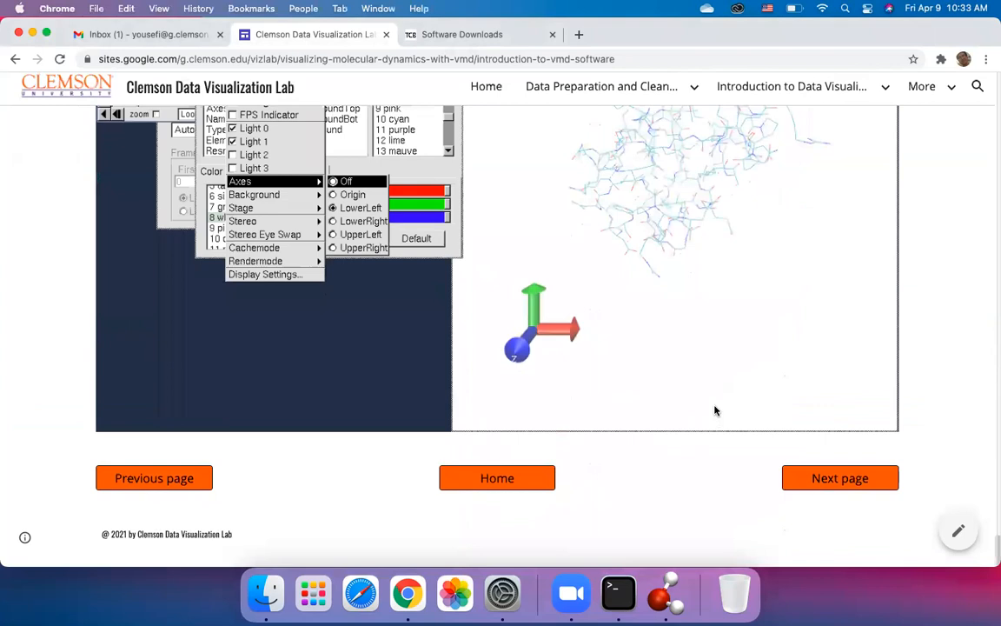
{"action": "scroll", "coordinate": [648, 348], "scroll_direction": "up", "scroll_amount": 5}
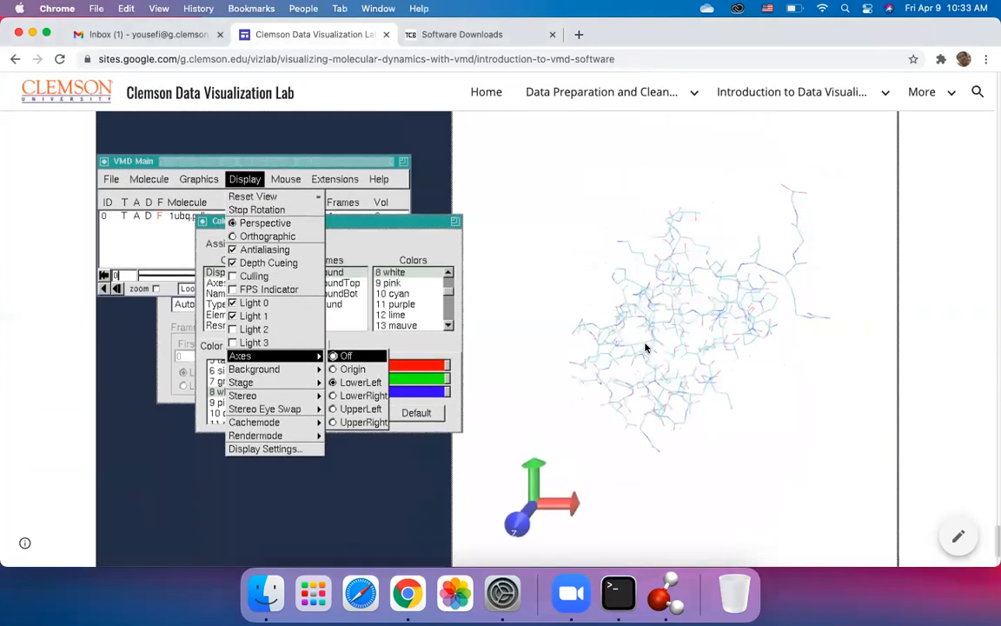
{"action": "scroll", "coordinate": [642, 519], "scroll_direction": "down", "scroll_amount": 5}
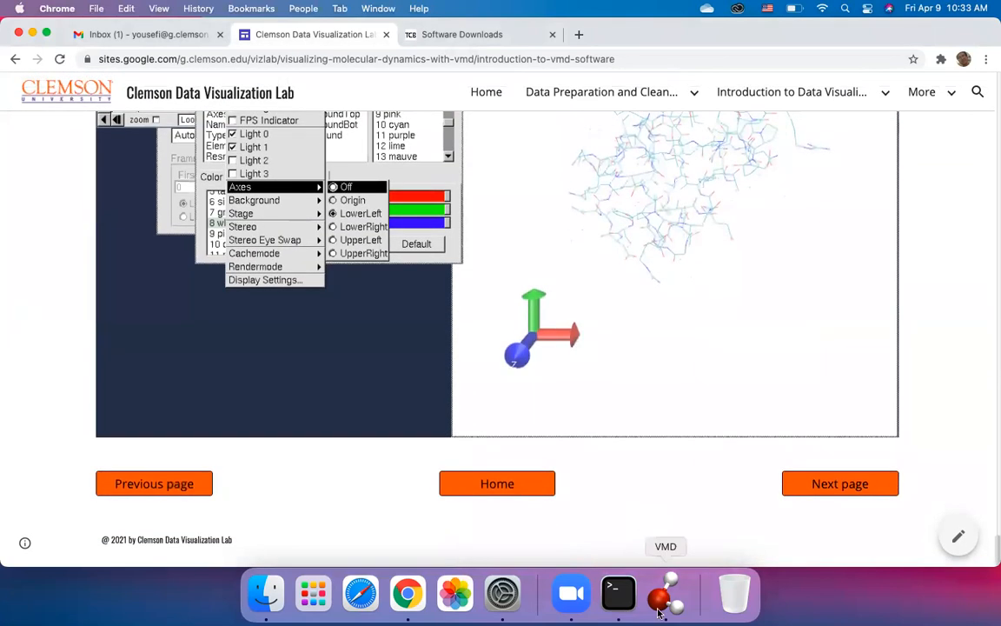
Step: Return to VMD and set the display axes to Off
{"action": "left_click", "coordinate": [665, 594]}
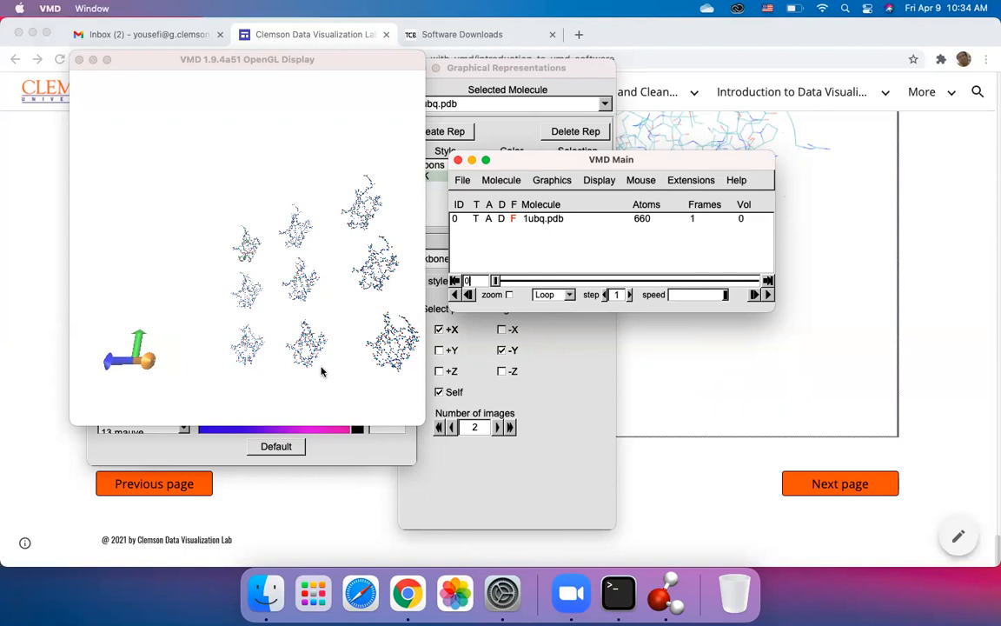
{"action": "left_click", "coordinate": [598, 180]}
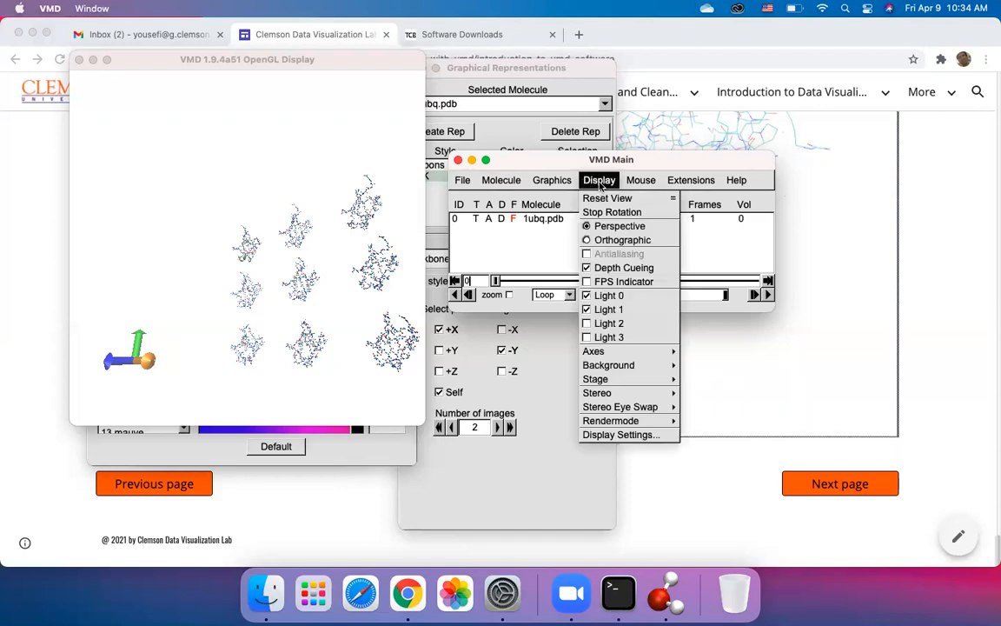
{"action": "mouse_move", "coordinate": [609, 351]}
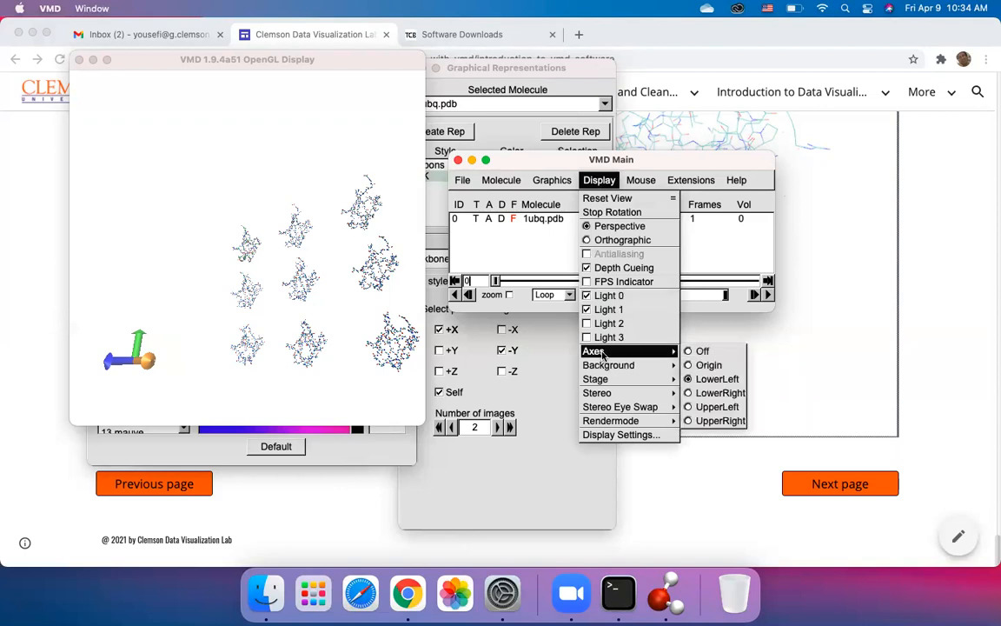
{"action": "left_click", "coordinate": [701, 352]}
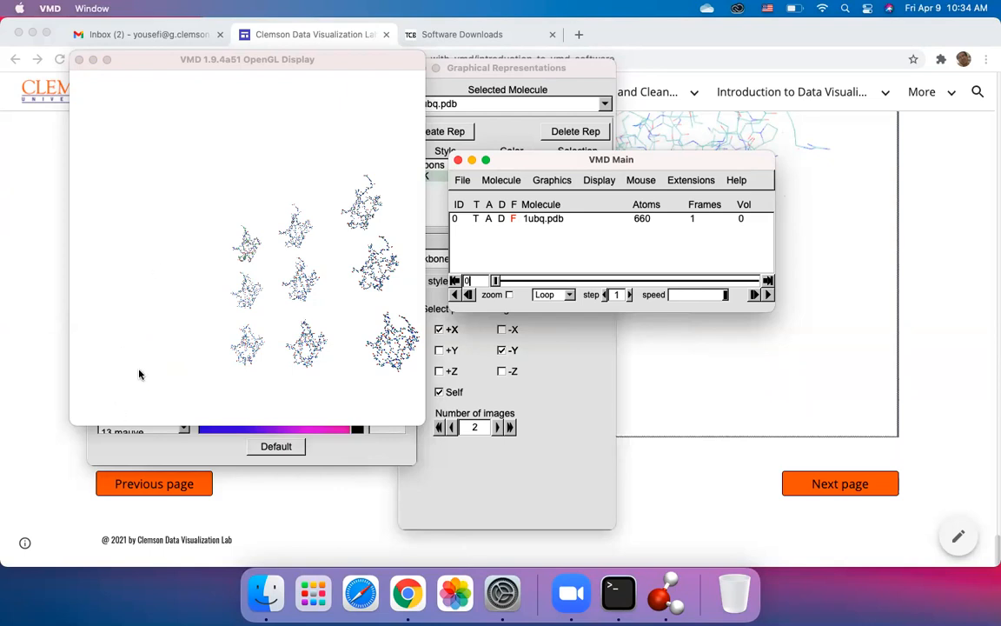
Step: Set the display axes back to LowerLeft
{"action": "left_click", "coordinate": [599, 180]}
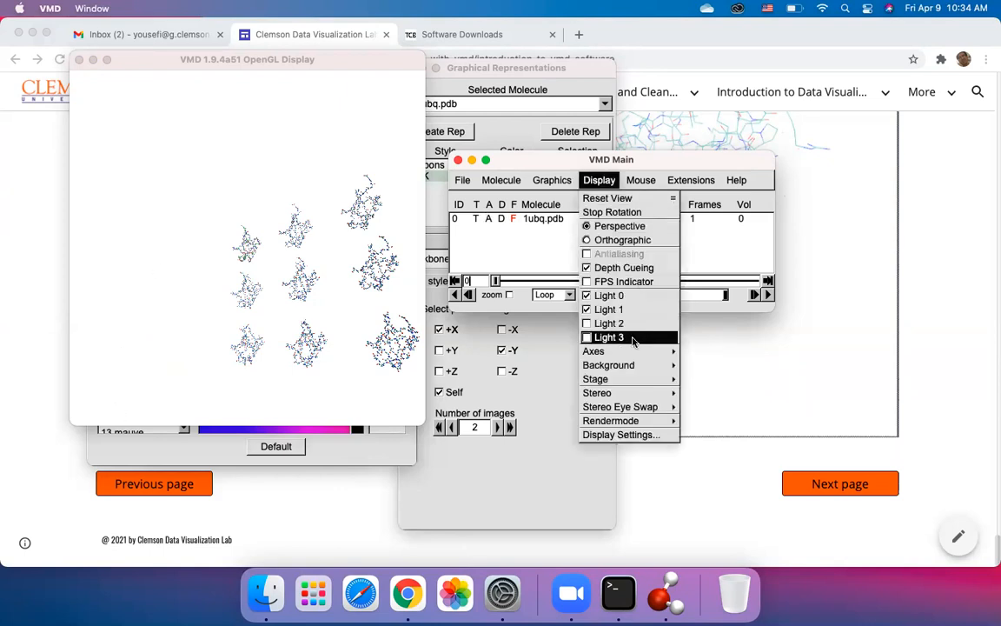
{"action": "mouse_move", "coordinate": [647, 351]}
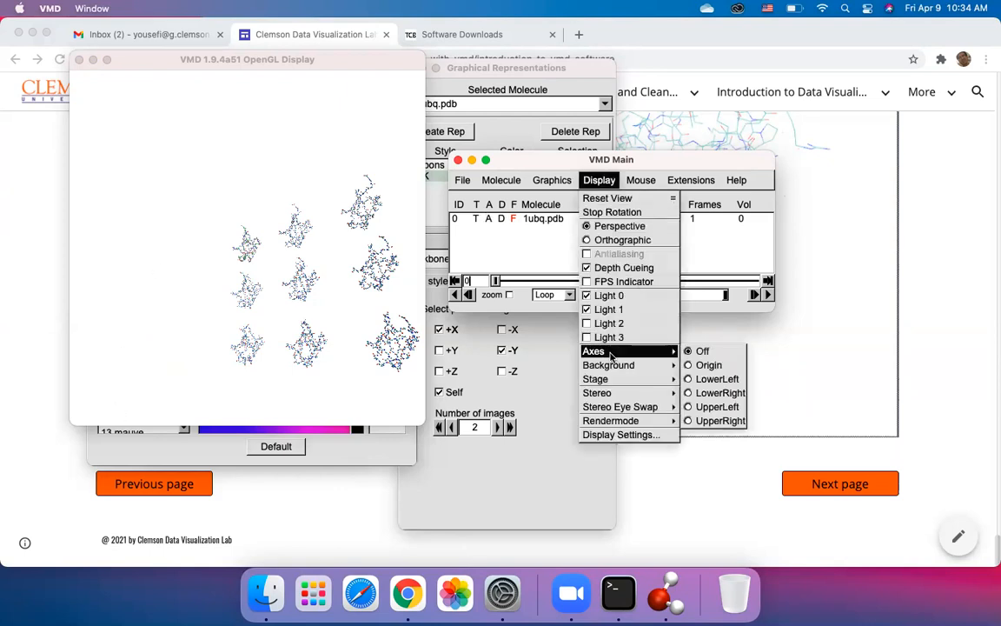
{"action": "left_click", "coordinate": [713, 381]}
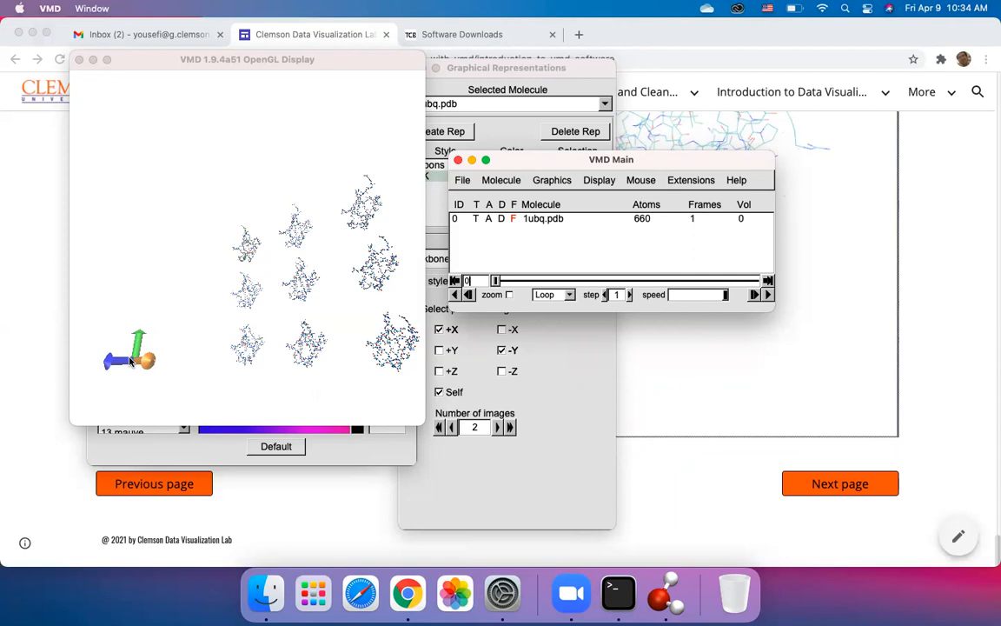
Step: Switch to Chrome, open the workshop's next page on creating animation from 3D visualizations, and read the section on loading simulation results
{"action": "left_click", "coordinate": [654, 456]}
{"action": "left_click", "coordinate": [826, 485]}
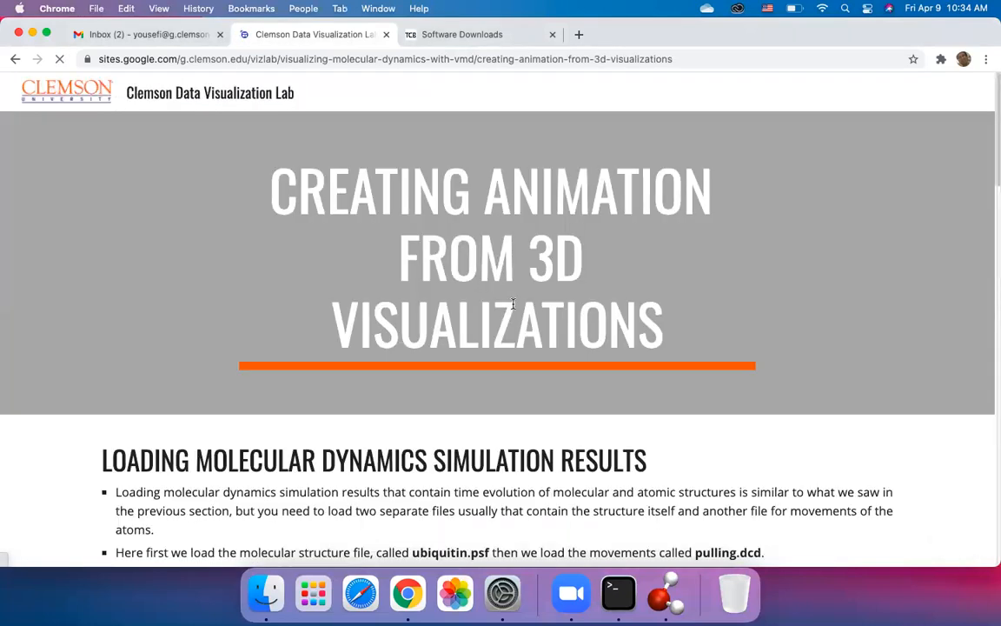
{"action": "scroll", "coordinate": [429, 412], "scroll_direction": "down", "scroll_amount": 5}
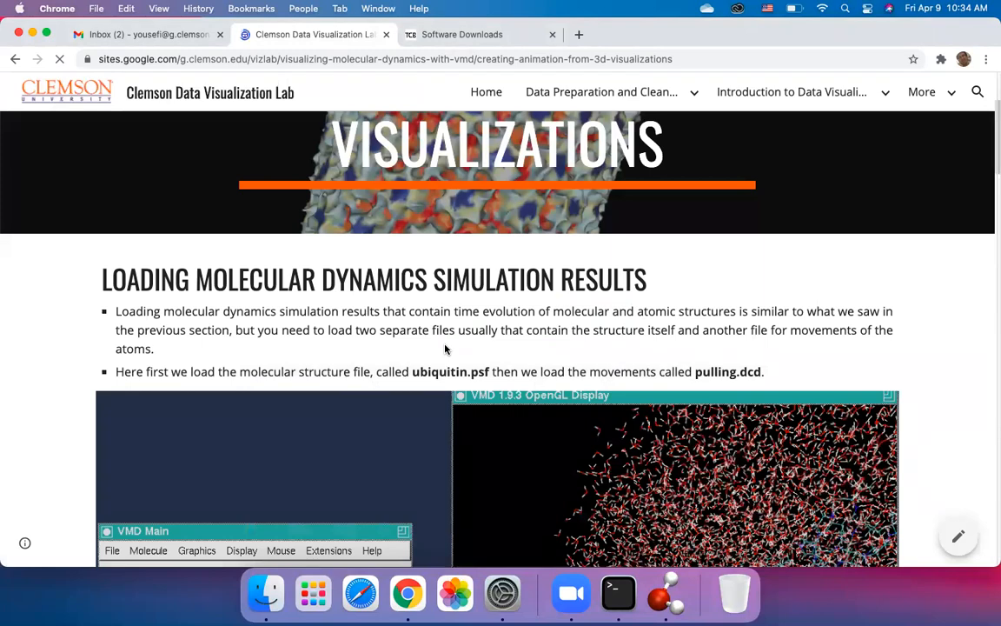
{"action": "scroll", "coordinate": [445, 349], "scroll_direction": "down", "scroll_amount": 3}
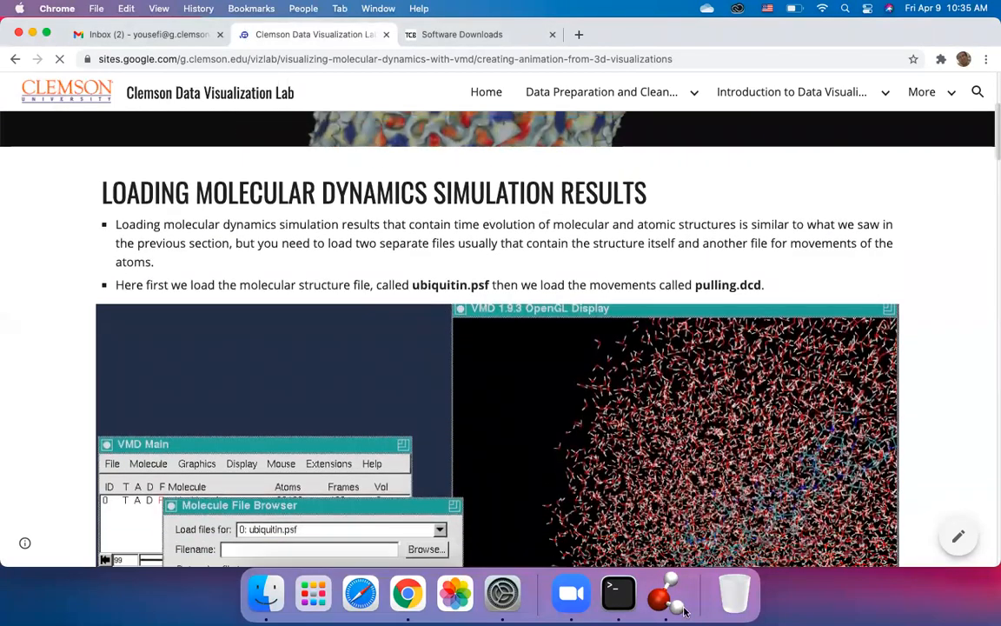
Step: Switch to VMD, quit the session with 1ubq.pdb, and confirm quitting
{"action": "left_click", "coordinate": [665, 596]}
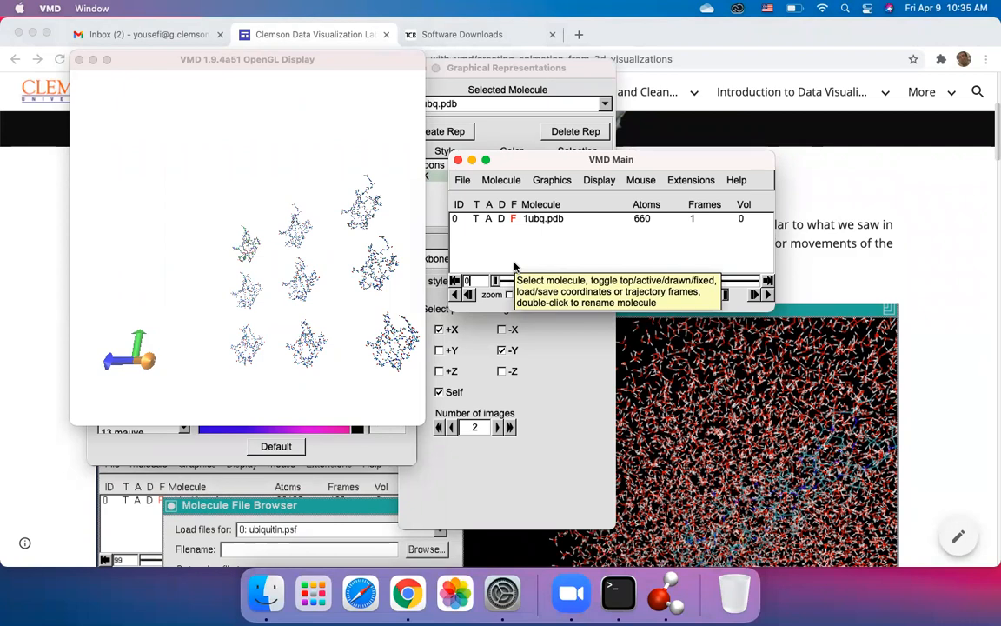
{"action": "left_click", "coordinate": [462, 181]}
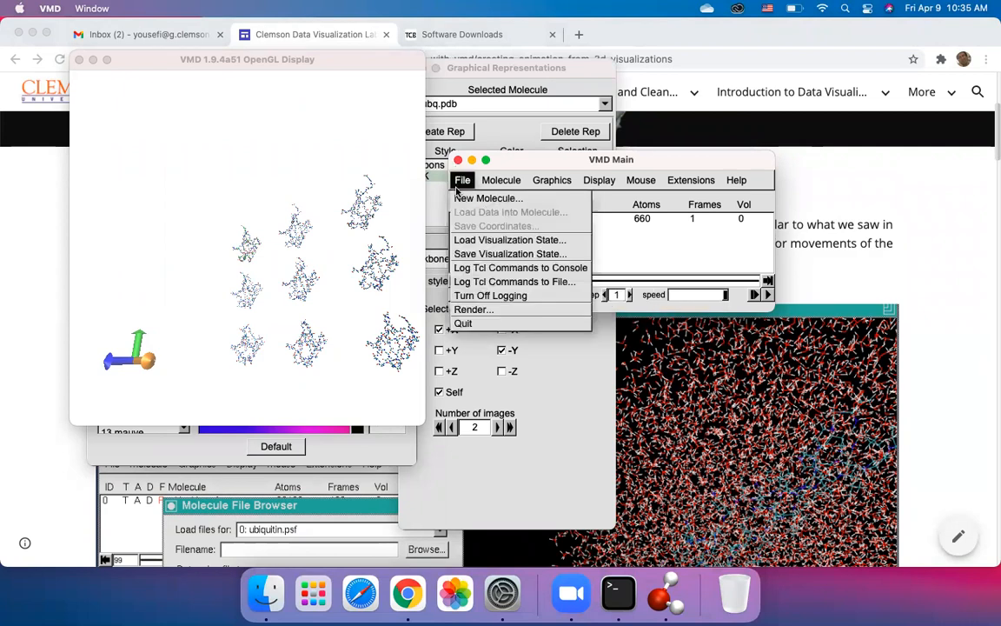
{"action": "left_click", "coordinate": [465, 323]}
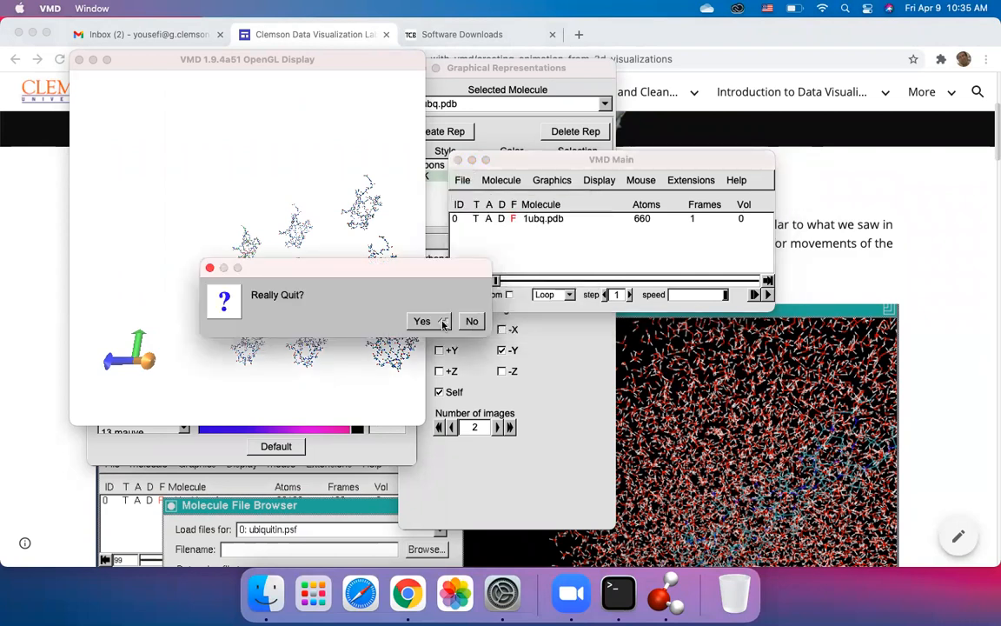
{"action": "left_click", "coordinate": [441, 321]}
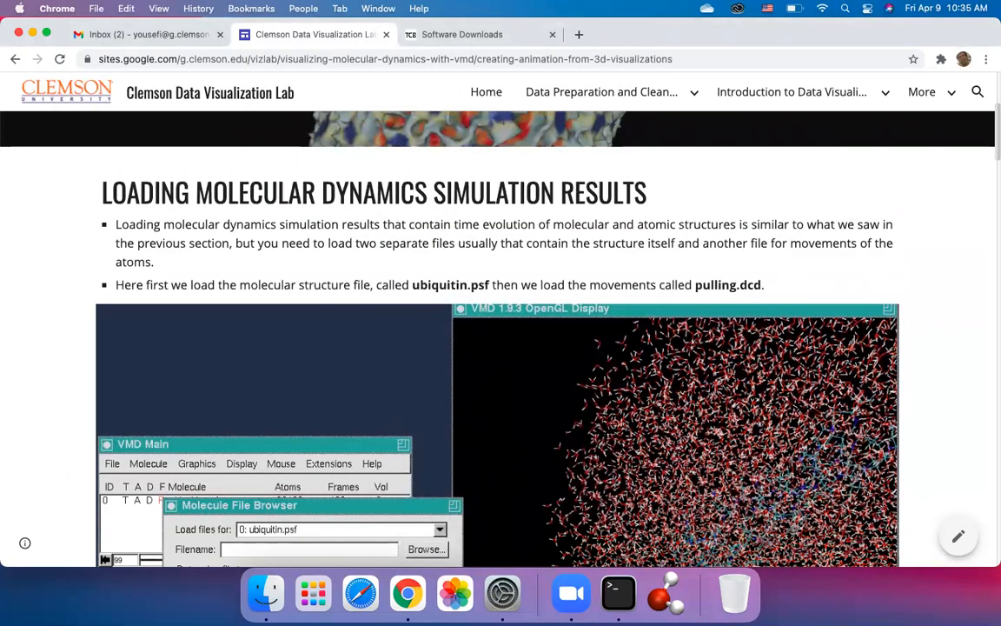
Step: Try to relaunch VMD, then switch to Terminal and quit it to clear the completed session
{"action": "left_click", "coordinate": [666, 594]}
{"action": "left_click", "coordinate": [666, 593]}
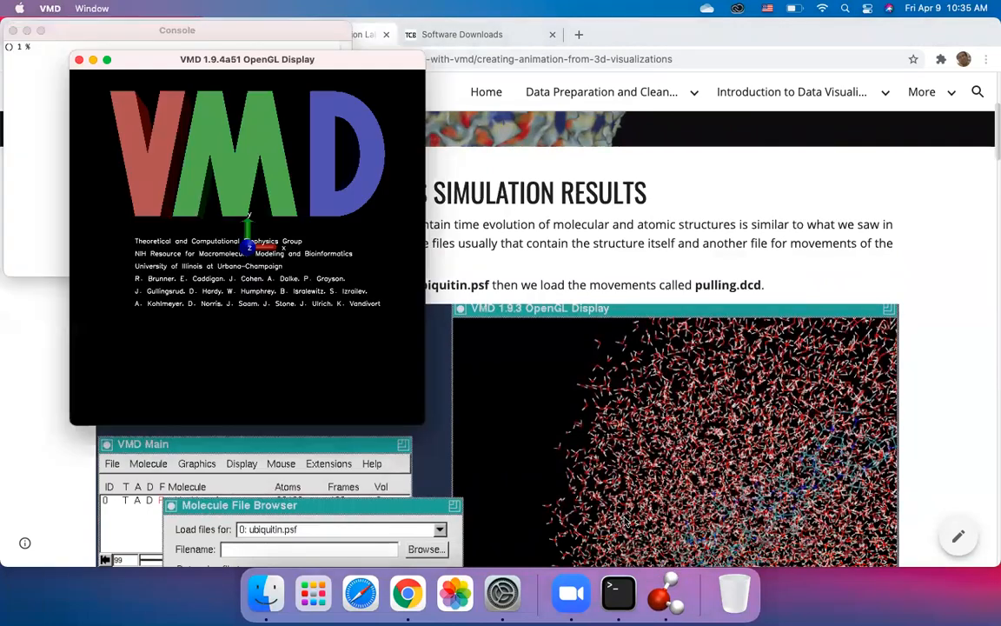
{"action": "left_click", "coordinate": [618, 595]}
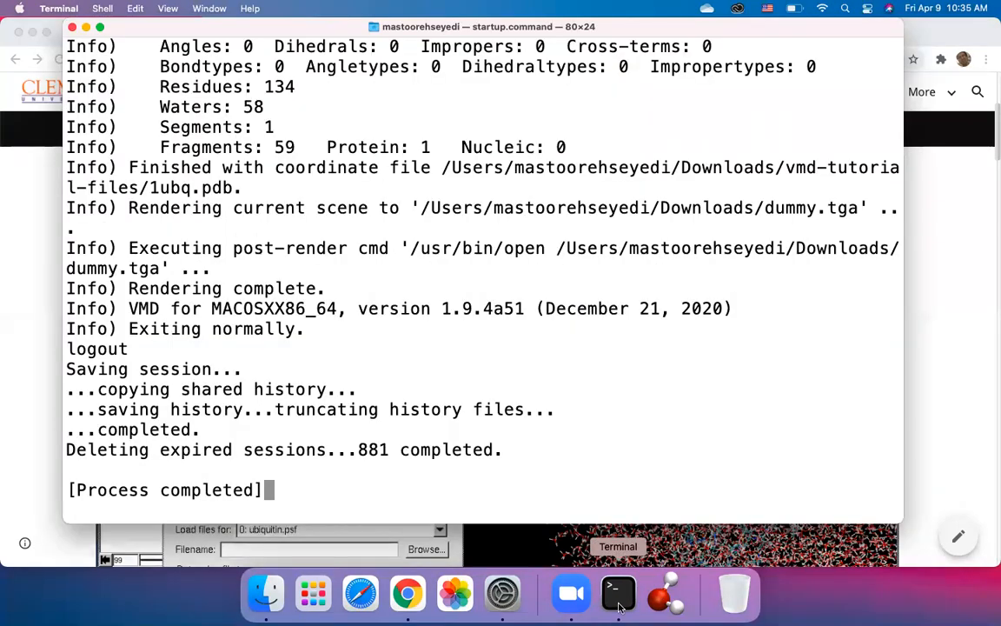
{"action": "right_click", "coordinate": [618, 606]}
{"action": "left_click", "coordinate": [619, 540]}
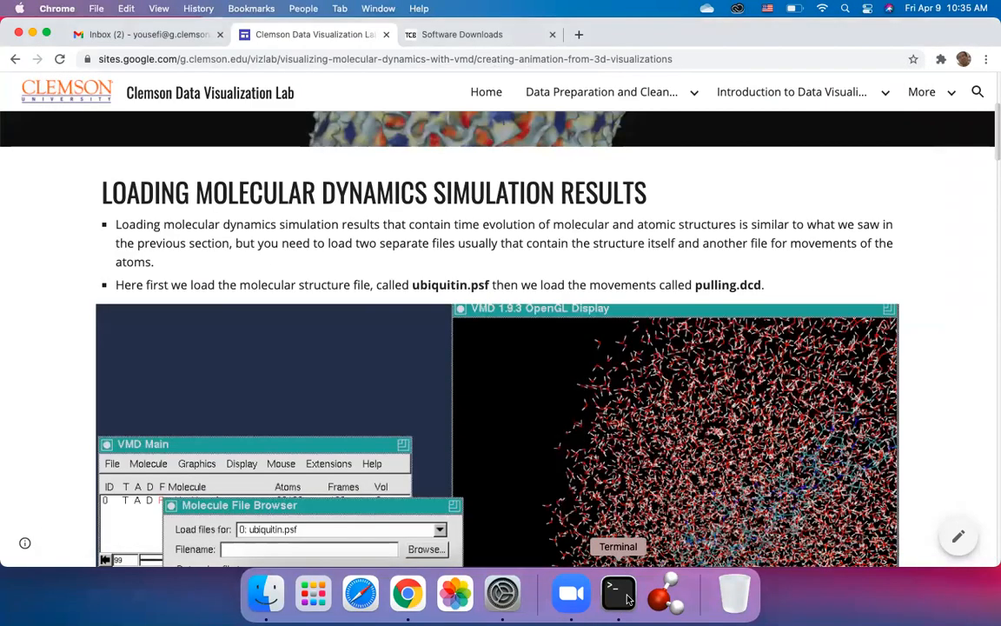
Step: Try to start VMD again, then bring up Terminal and quit it once more
{"action": "left_click", "coordinate": [666, 598]}
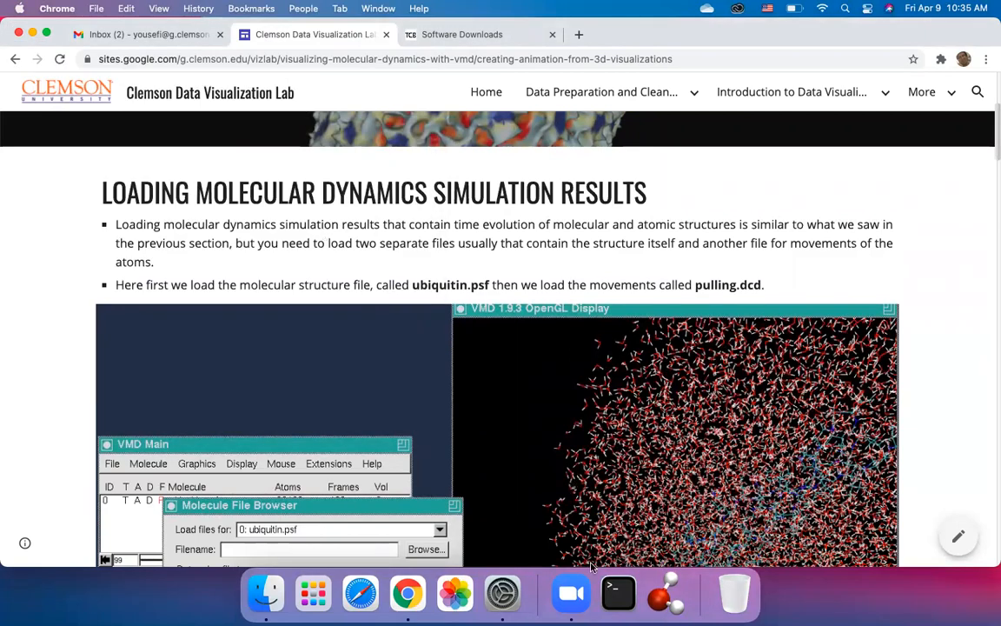
{"action": "left_click", "coordinate": [615, 599]}
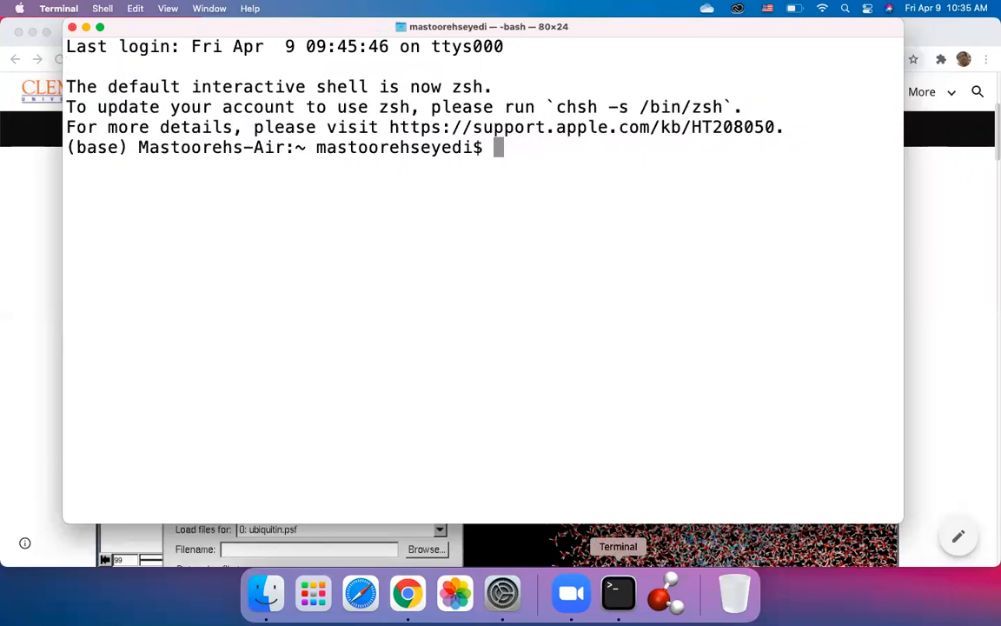
{"action": "right_click", "coordinate": [618, 601]}
{"action": "left_click", "coordinate": [623, 542]}
Step: Remove the VMD icon from the Dock
{"action": "right_click", "coordinate": [664, 603]}
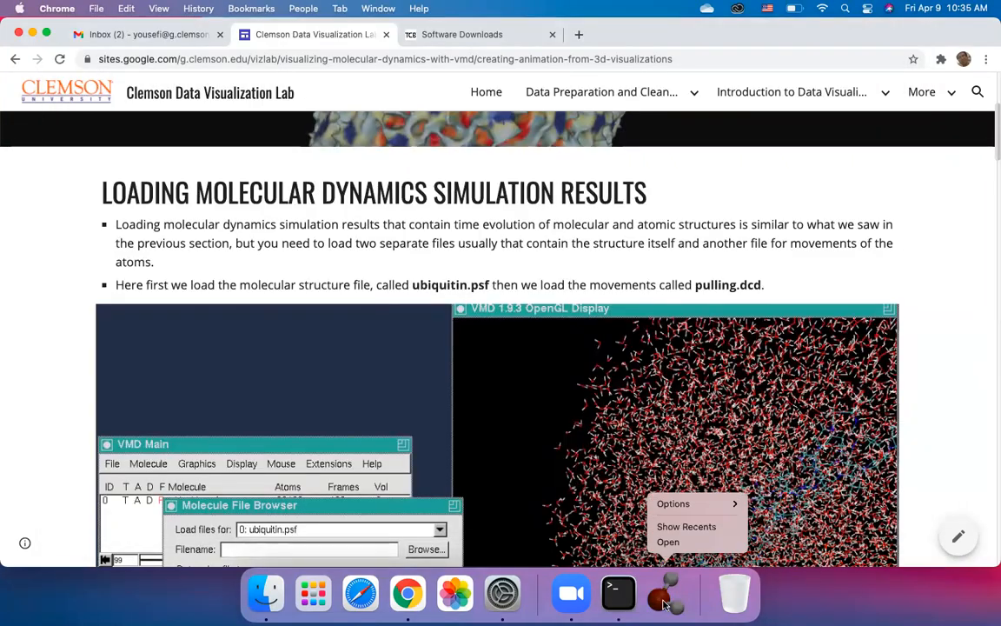
{"action": "mouse_move", "coordinate": [670, 503]}
{"action": "left_click", "coordinate": [793, 519]}
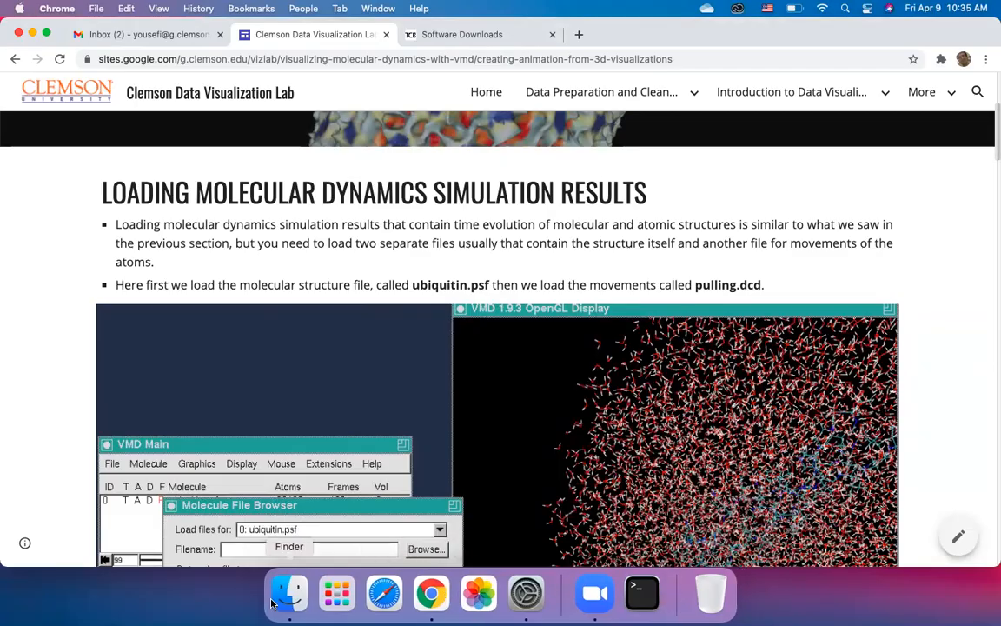
Step: Launch VMD from Launchpad and move the VMD Main window beside the OpenGL Display
{"action": "left_click", "coordinate": [336, 593]}
{"action": "left_click", "coordinate": [378, 491]}
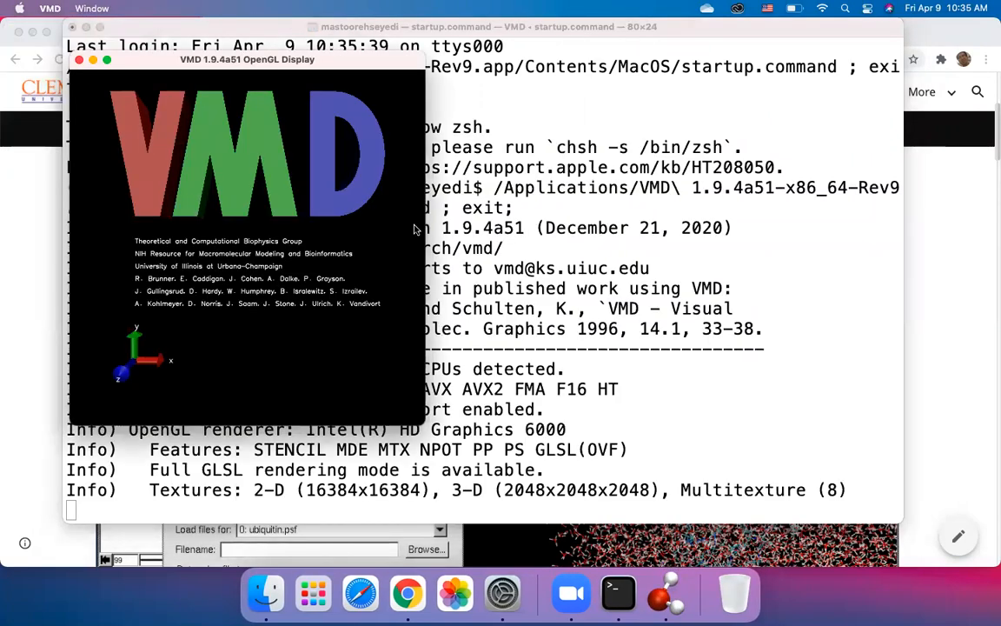
{"action": "left_click_drag", "start_coordinate": [211, 148], "coordinate": [658, 187]}
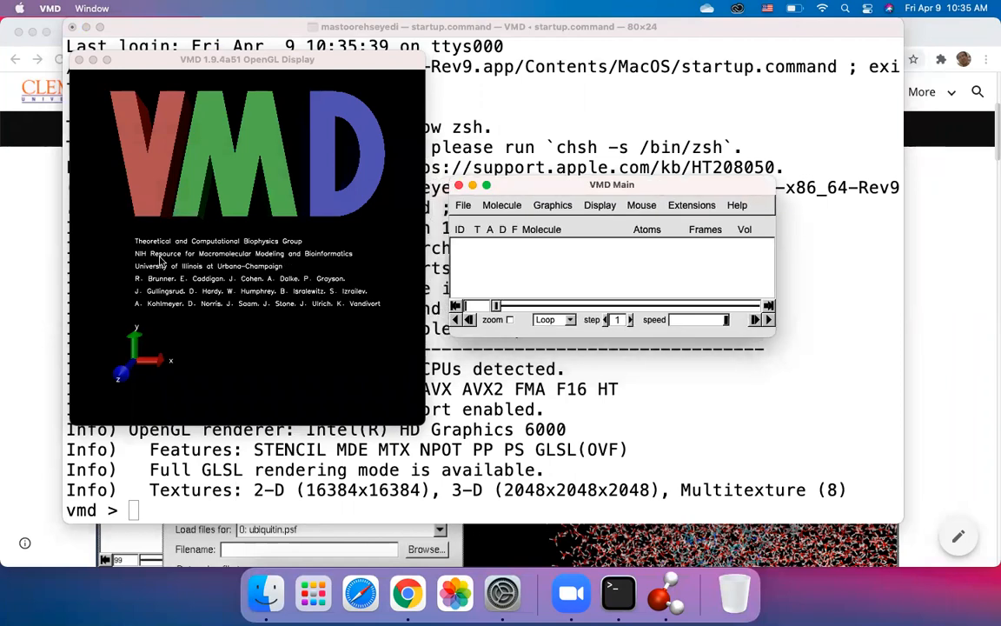
Step: Check the structure file's name on the workshop page, then return to VMD and open the file chooser for a new molecule
{"action": "left_click", "coordinate": [7, 197]}
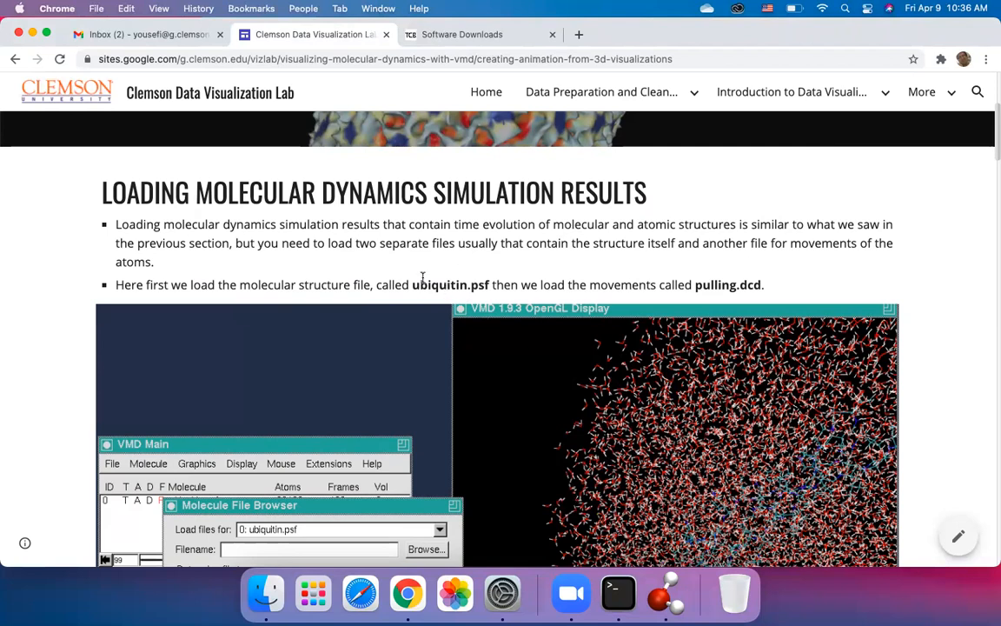
{"action": "left_click", "coordinate": [662, 598]}
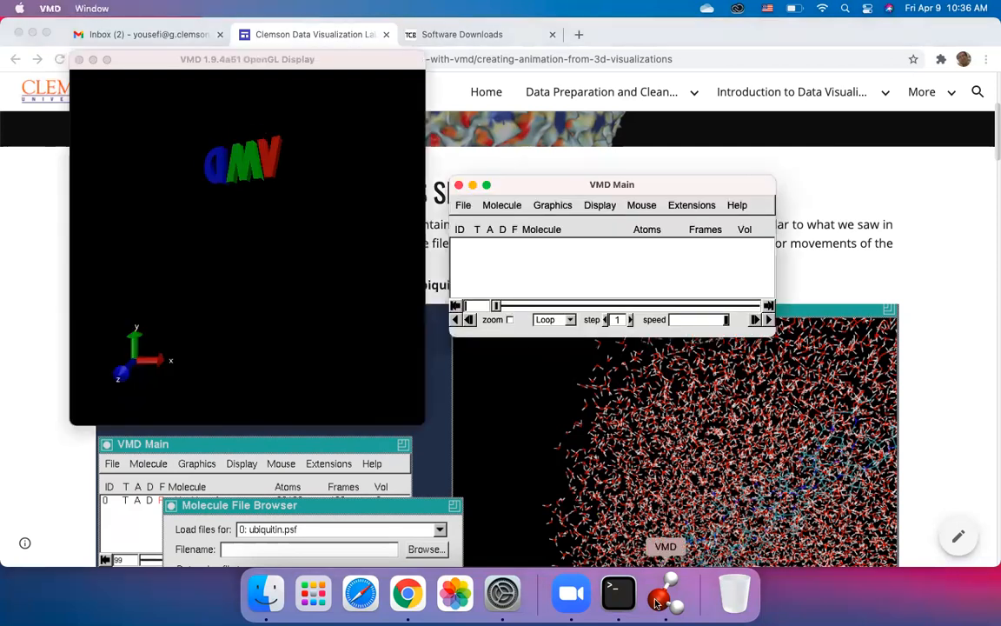
{"action": "left_click", "coordinate": [462, 205]}
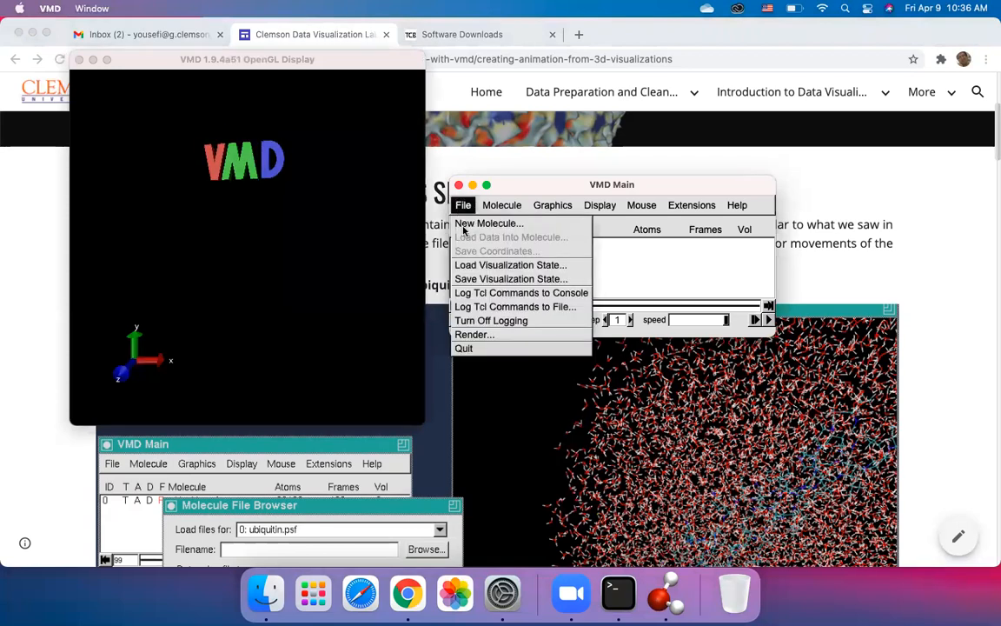
{"action": "left_click", "coordinate": [488, 224]}
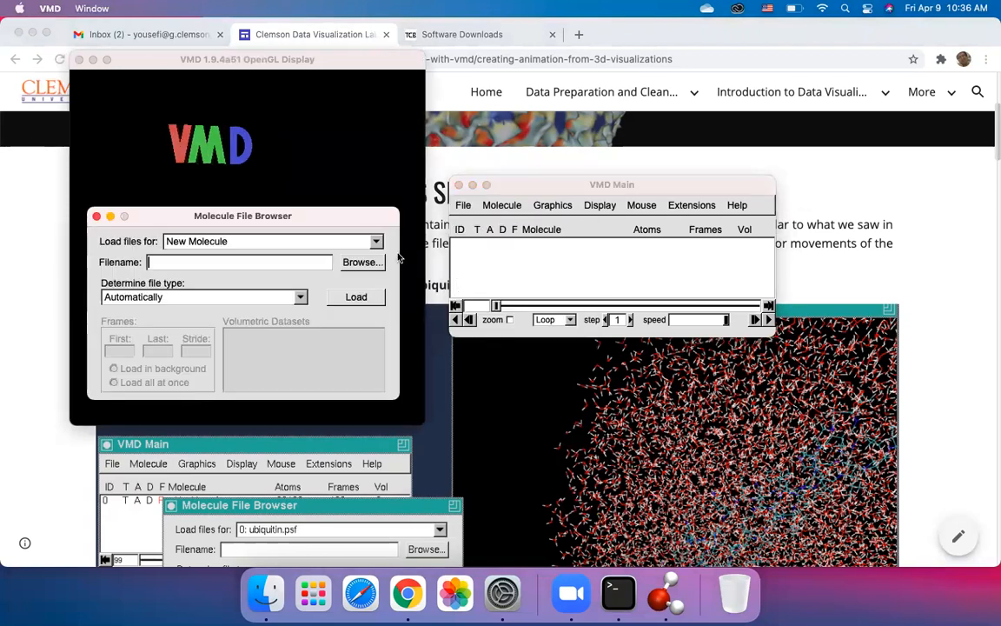
{"action": "left_click", "coordinate": [359, 261]}
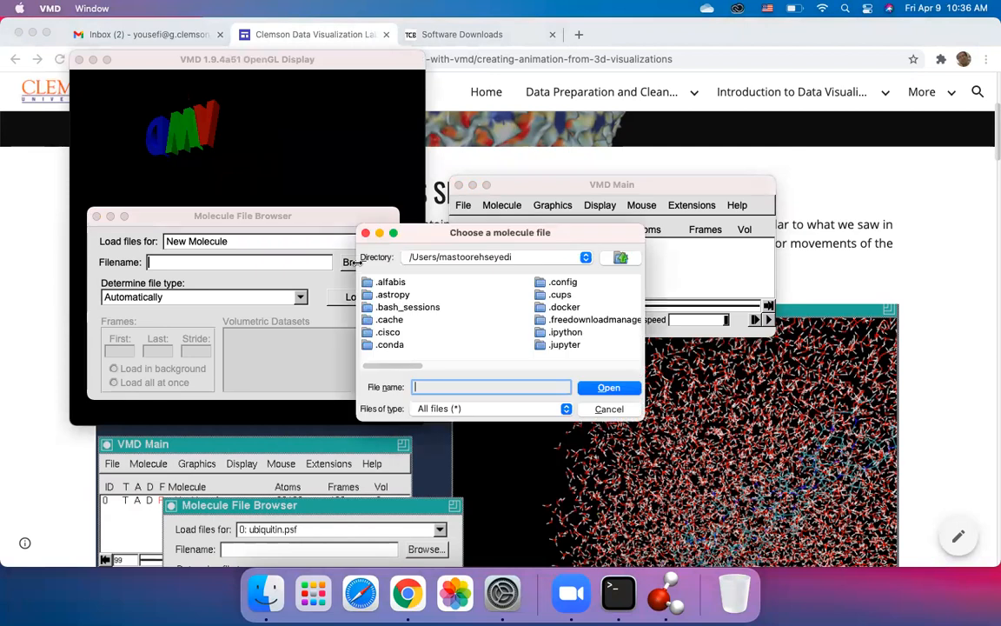
Step: Browse to the vmd-tutorial-files folder inside Downloads in the molecule file chooser
{"action": "left_click_drag", "start_coordinate": [404, 366], "coordinate": [440, 369]}
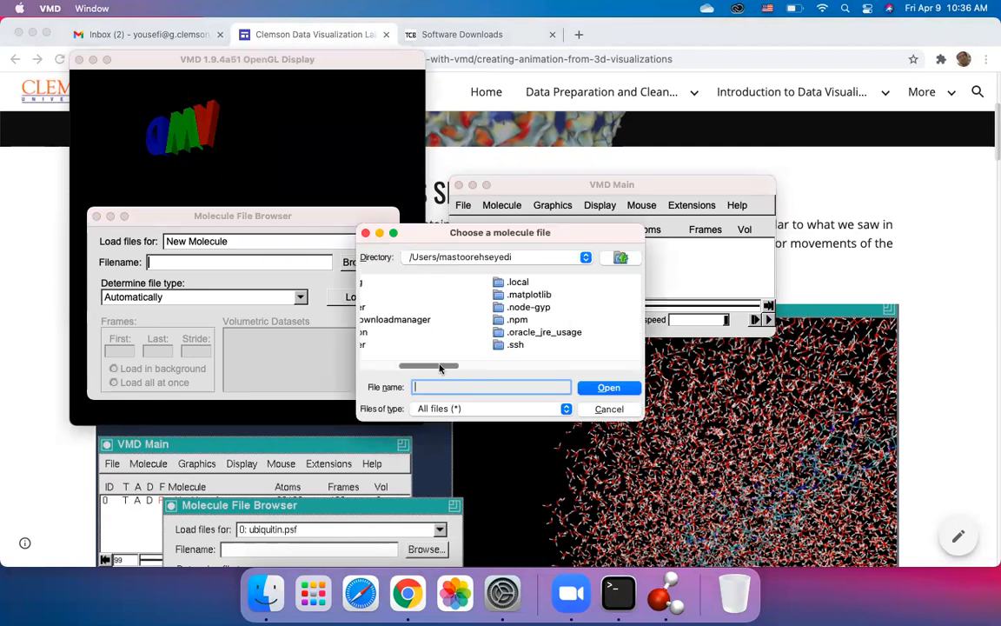
{"action": "left_click", "coordinate": [435, 257]}
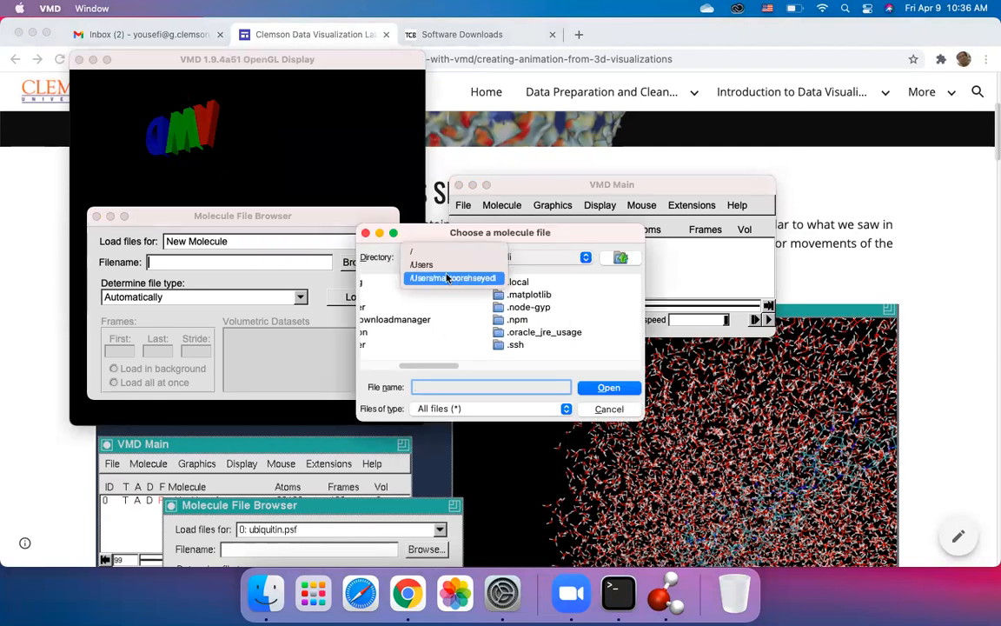
{"action": "left_click", "coordinate": [448, 278]}
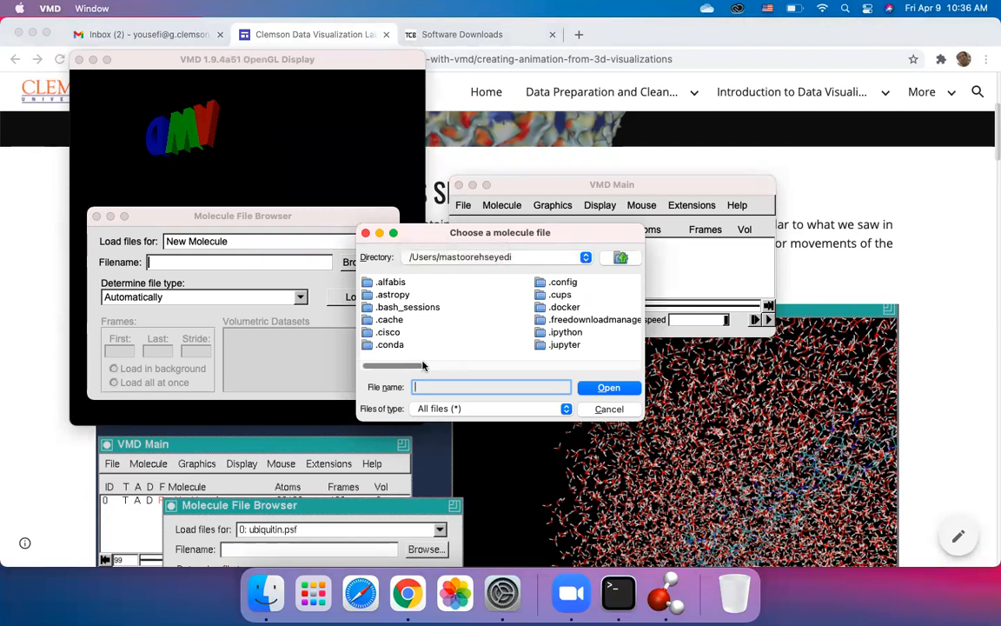
{"action": "left_click_drag", "start_coordinate": [423, 366], "coordinate": [509, 366]}
{"action": "left_click", "coordinate": [525, 298]}
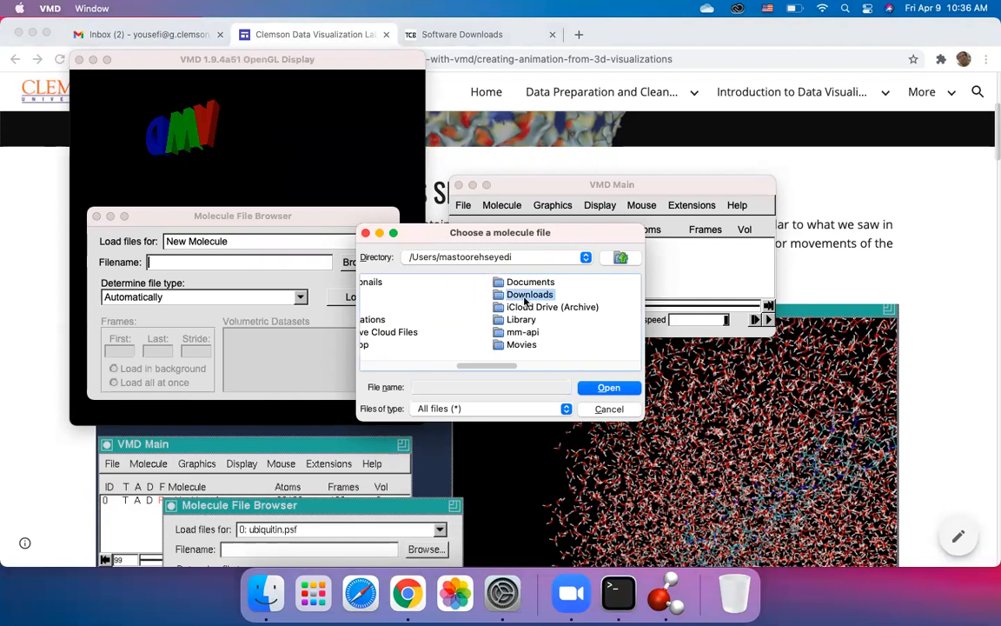
{"action": "double_click", "coordinate": [525, 297]}
{"action": "left_click_drag", "start_coordinate": [373, 367], "coordinate": [381, 367]}
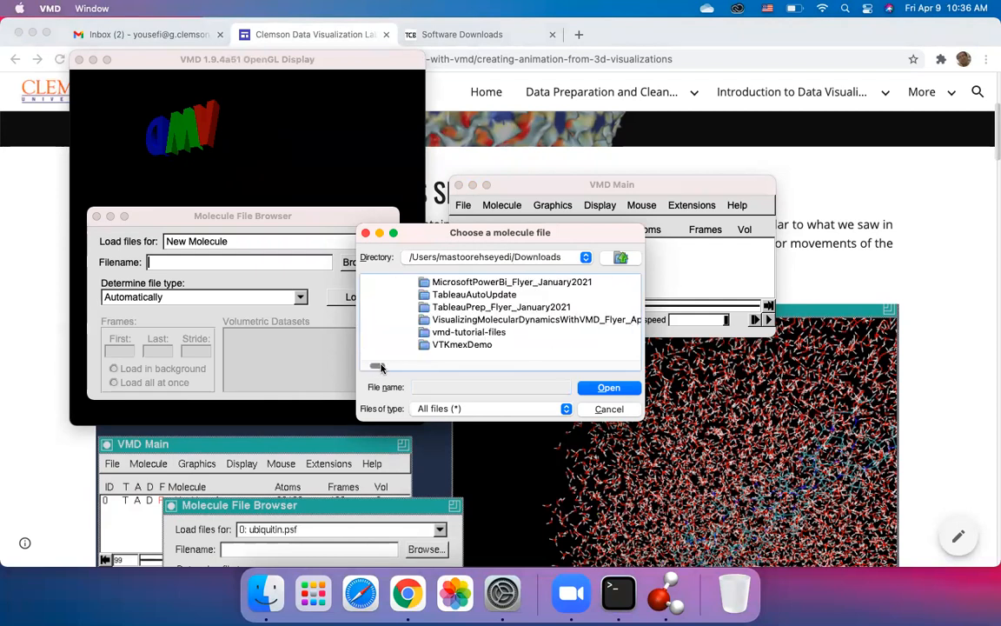
{"action": "double_click", "coordinate": [430, 333]}
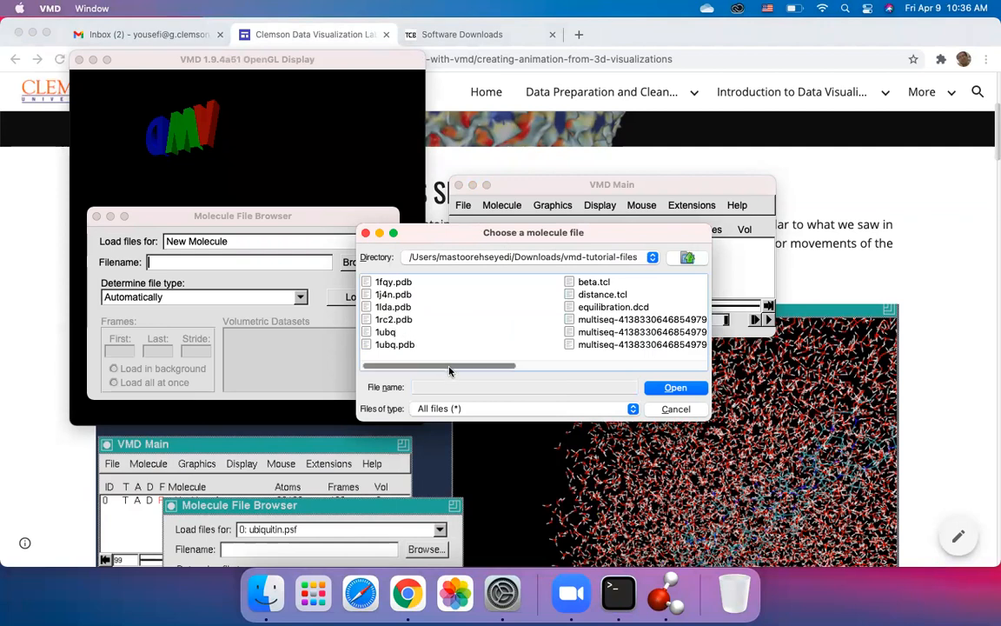
Step: Choose ubiquitin.psf and load it as a new molecule
{"action": "left_click_drag", "start_coordinate": [486, 368], "coordinate": [656, 366]}
{"action": "left_click", "coordinate": [582, 333]}
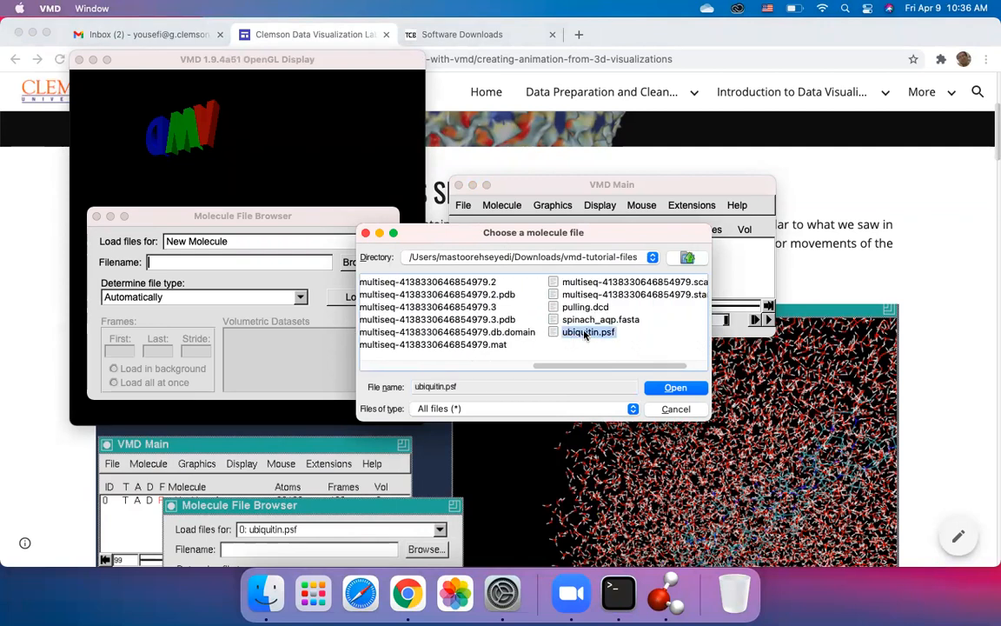
{"action": "left_click", "coordinate": [675, 392]}
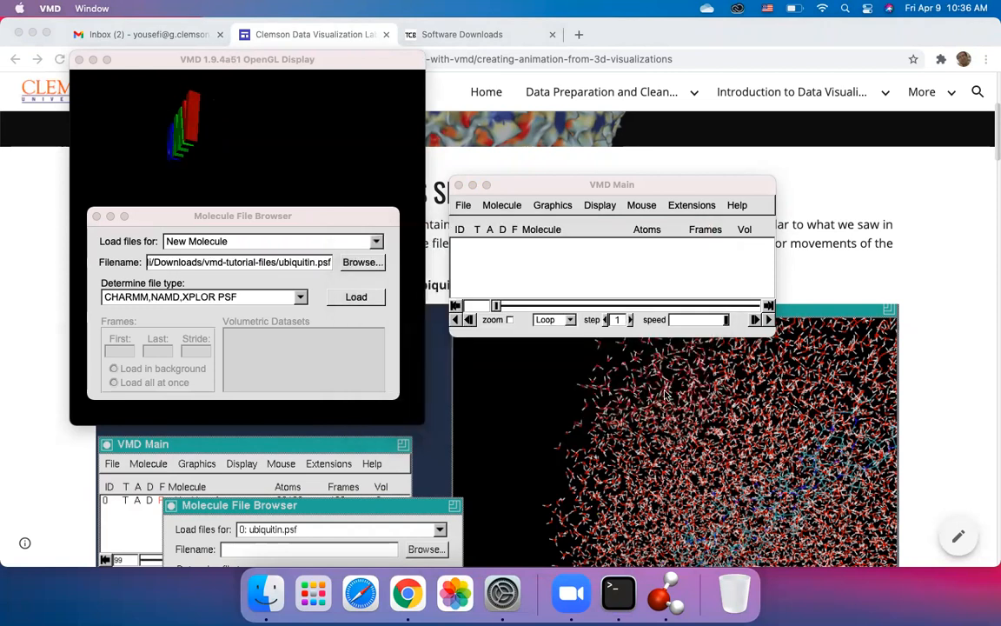
{"action": "left_click", "coordinate": [354, 298]}
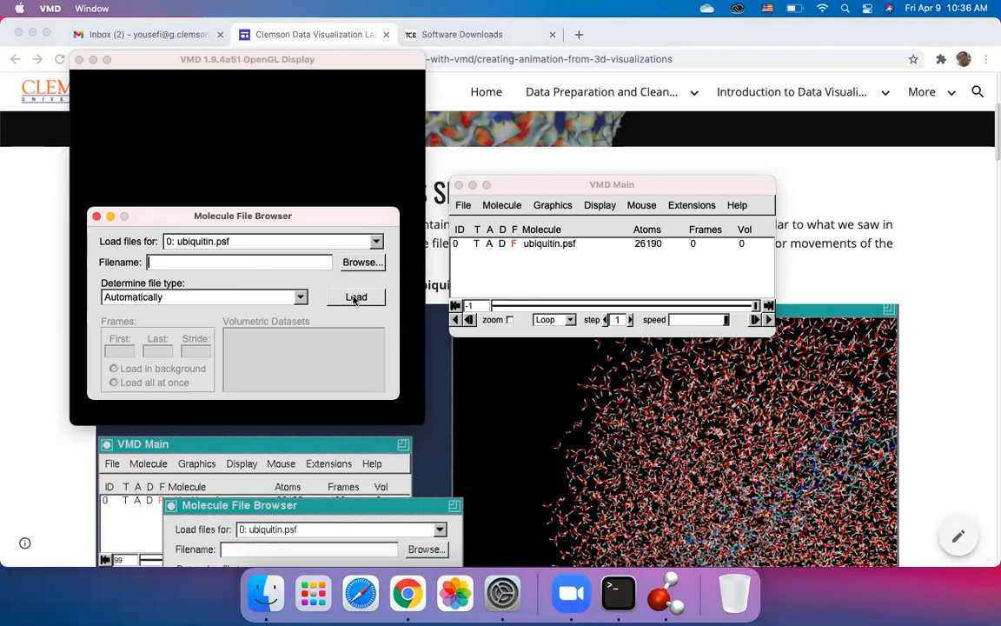
Step: Switch to the workshop page in Chrome and read which movement file to load and its example screenshot
{"action": "left_click", "coordinate": [398, 603]}
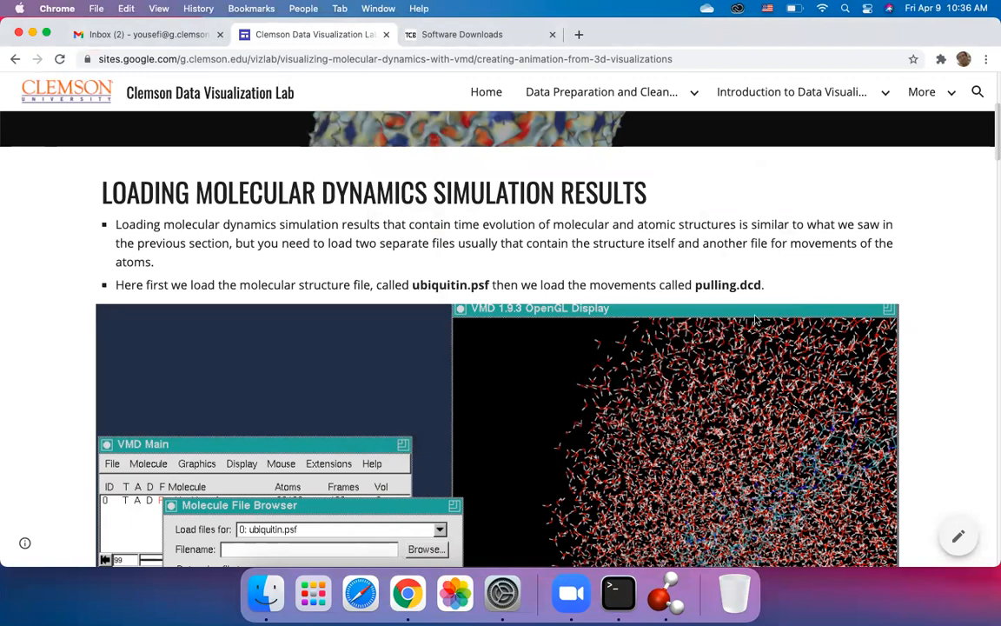
{"action": "scroll", "coordinate": [714, 358], "scroll_direction": "down", "scroll_amount": 2}
{"action": "scroll", "coordinate": [715, 358], "scroll_direction": "down", "scroll_amount": 2}
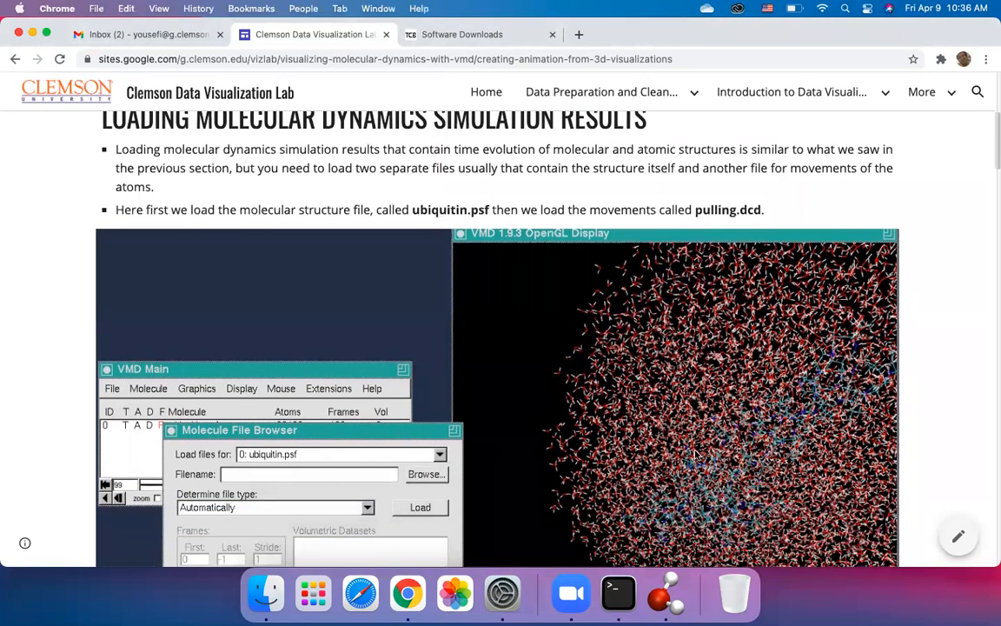
Step: Return to VMD and load the pulling.dcd trajectory from vmd-tutorial-files into molecule 0: ubiquitin.psf
{"action": "left_click", "coordinate": [665, 594]}
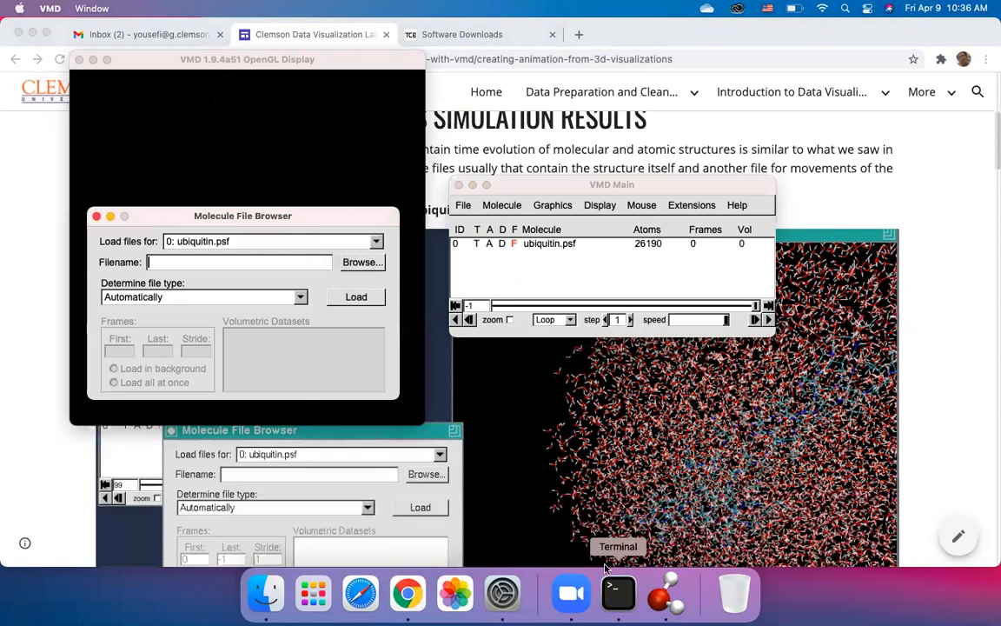
{"action": "left_click", "coordinate": [355, 264]}
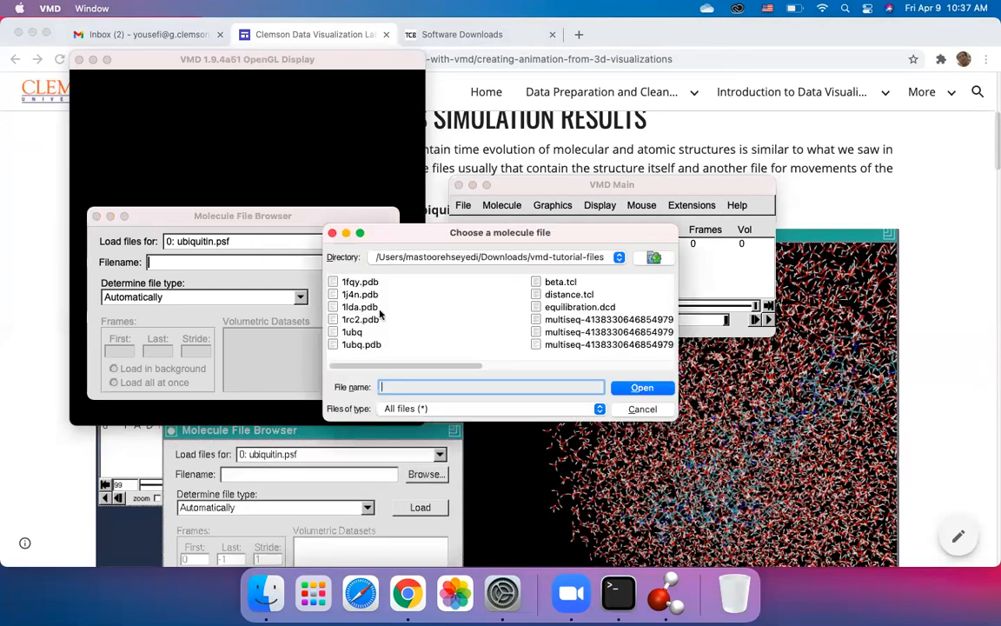
{"action": "left_click_drag", "start_coordinate": [434, 366], "coordinate": [600, 367]}
{"action": "double_click", "coordinate": [580, 306]}
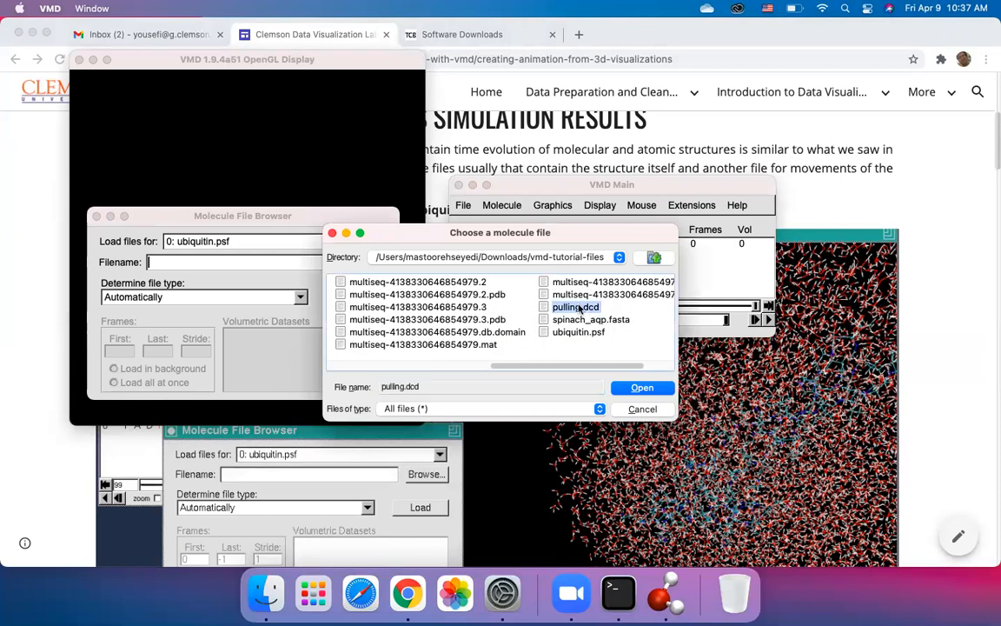
{"action": "left_click", "coordinate": [192, 242]}
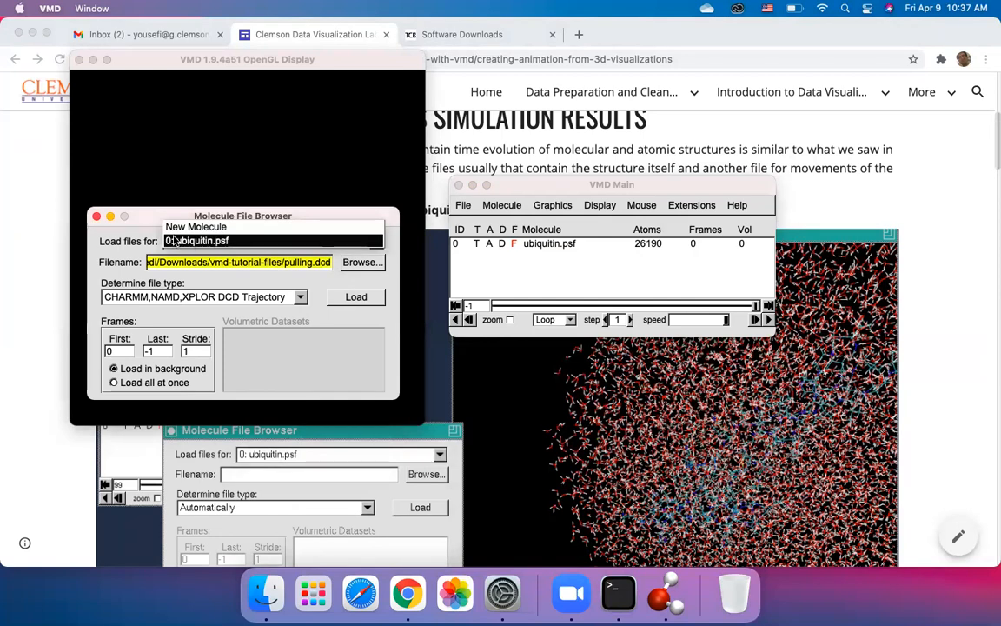
{"action": "left_click", "coordinate": [185, 242]}
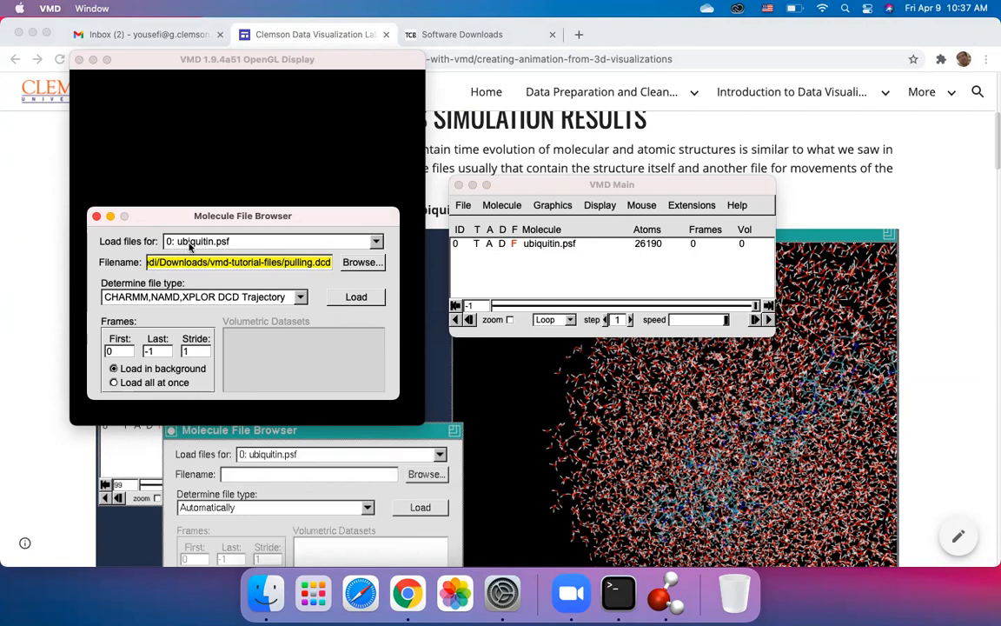
{"action": "left_click", "coordinate": [356, 297]}
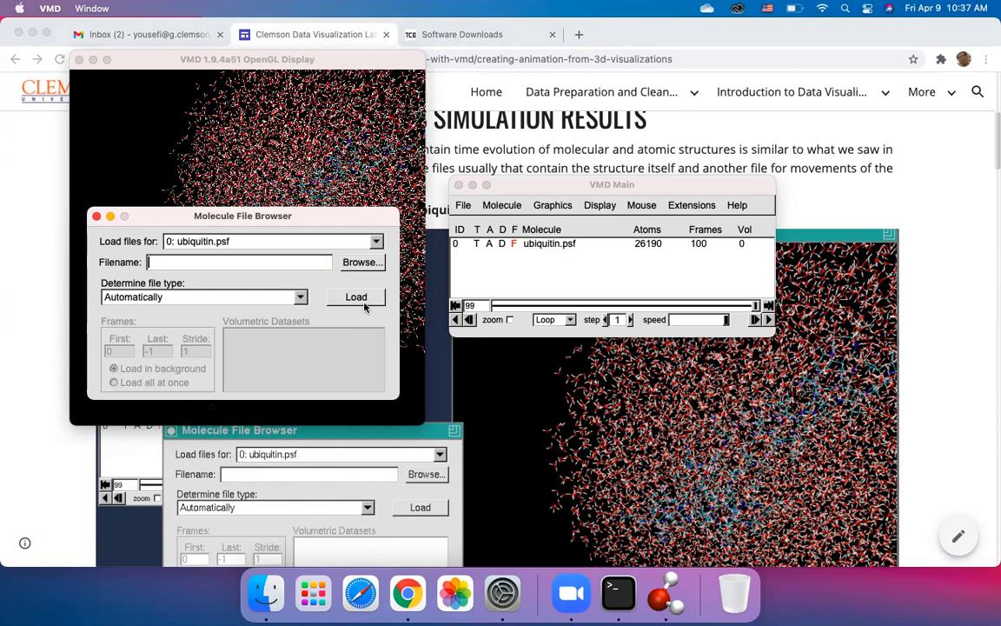
Step: Zoom out and rotate the molecule until the whole ubiquitin atom cloud fits in the OpenGL Display
{"action": "left_click", "coordinate": [261, 137]}
{"action": "scroll", "coordinate": [249, 187], "scroll_direction": "down", "scroll_amount": 9}
{"action": "scroll", "coordinate": [278, 211], "scroll_direction": "up", "scroll_amount": 3}
{"action": "scroll", "coordinate": [278, 211], "scroll_direction": "up", "scroll_amount": 4}
{"action": "mouse_move", "coordinate": [316, 202]}
{"action": "left_mouse_down"}
{"action": "mouse_move", "coordinate": [309, 224]}
{"action": "mouse_move", "coordinate": [274, 251]}
{"action": "mouse_move", "coordinate": [318, 245]}
{"action": "mouse_move", "coordinate": [323, 216]}
{"action": "left_mouse_up"}
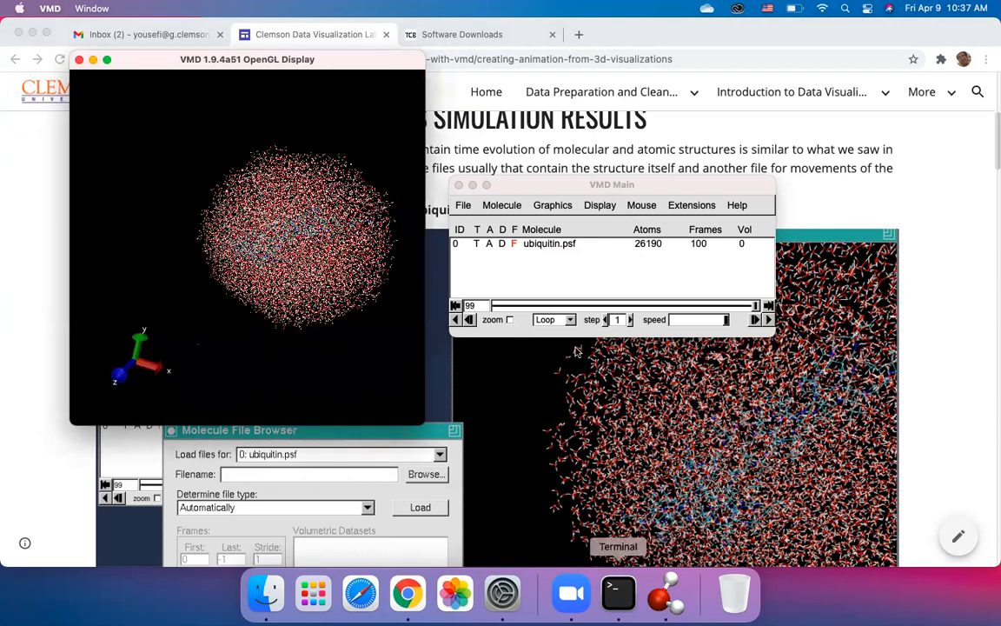
Step: Reposition the OpenGL Display window beside VMD Main and check the Molecule File Browser and the loaded molecule's entry
{"action": "left_click_drag", "start_coordinate": [289, 58], "coordinate": [620, 105]}
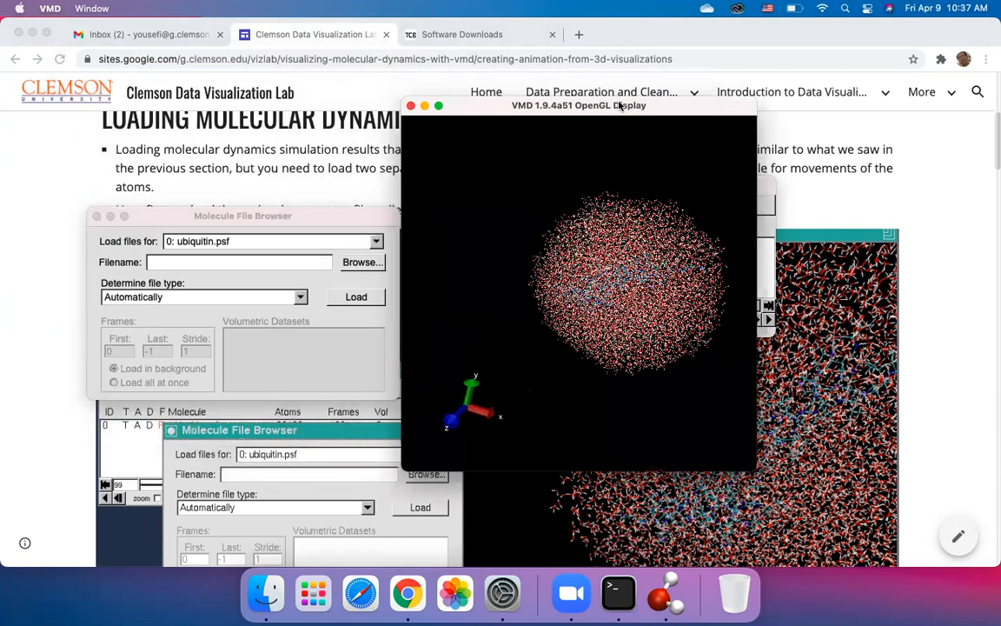
{"action": "left_click", "coordinate": [227, 218]}
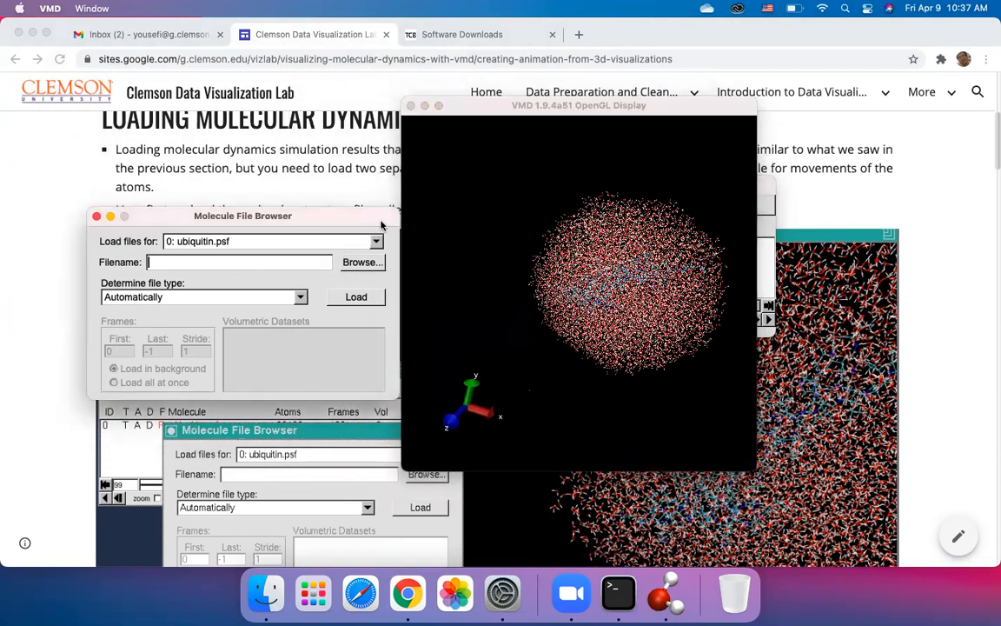
{"action": "left_click_drag", "start_coordinate": [509, 110], "coordinate": [230, 75]}
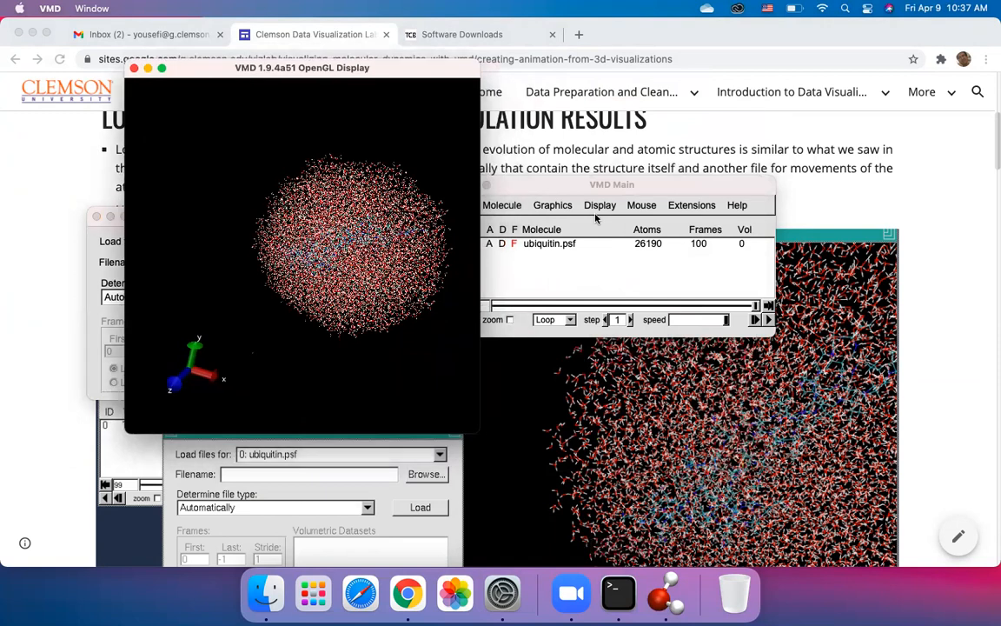
{"action": "left_click", "coordinate": [589, 202]}
{"action": "left_click", "coordinate": [578, 188]}
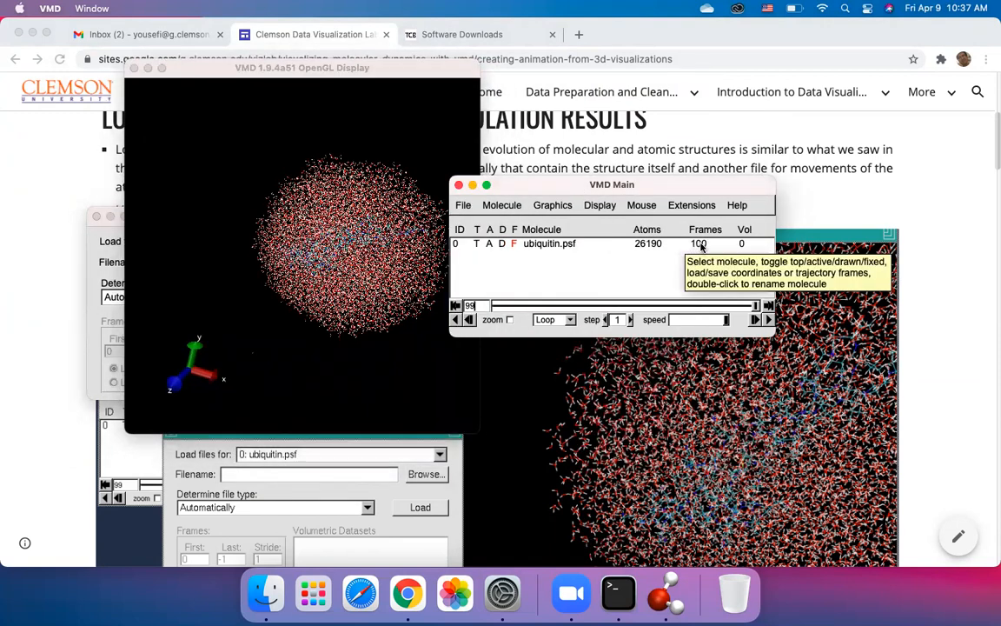
{"action": "left_click", "coordinate": [88, 252]}
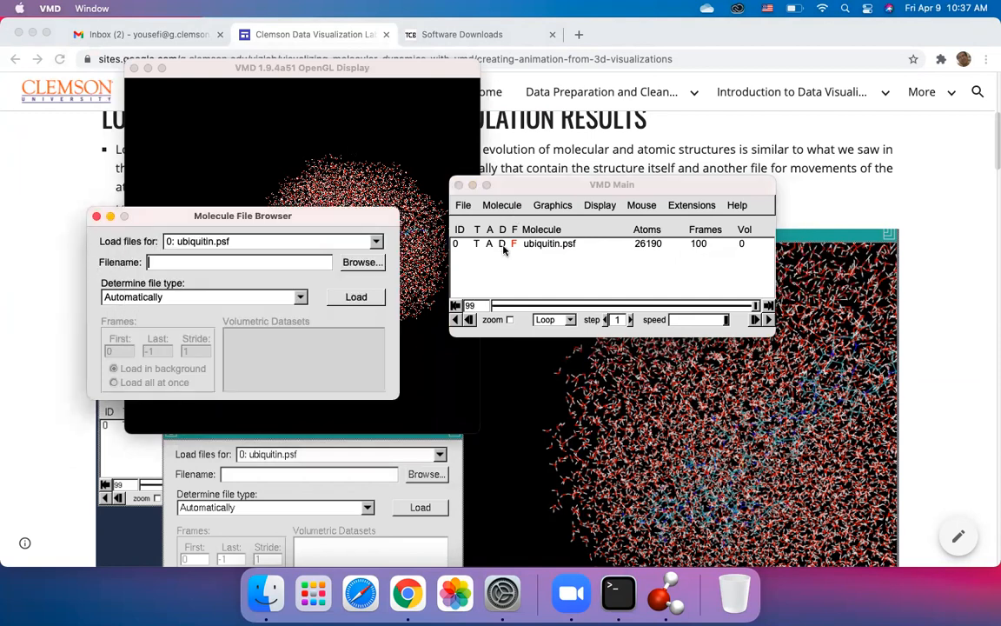
{"action": "left_click", "coordinate": [338, 168]}
Step: Scrub the trajectory back to frame 0 and rotate the molecule to inspect its starting structure
{"action": "left_click_drag", "start_coordinate": [759, 310], "coordinate": [496, 315]}
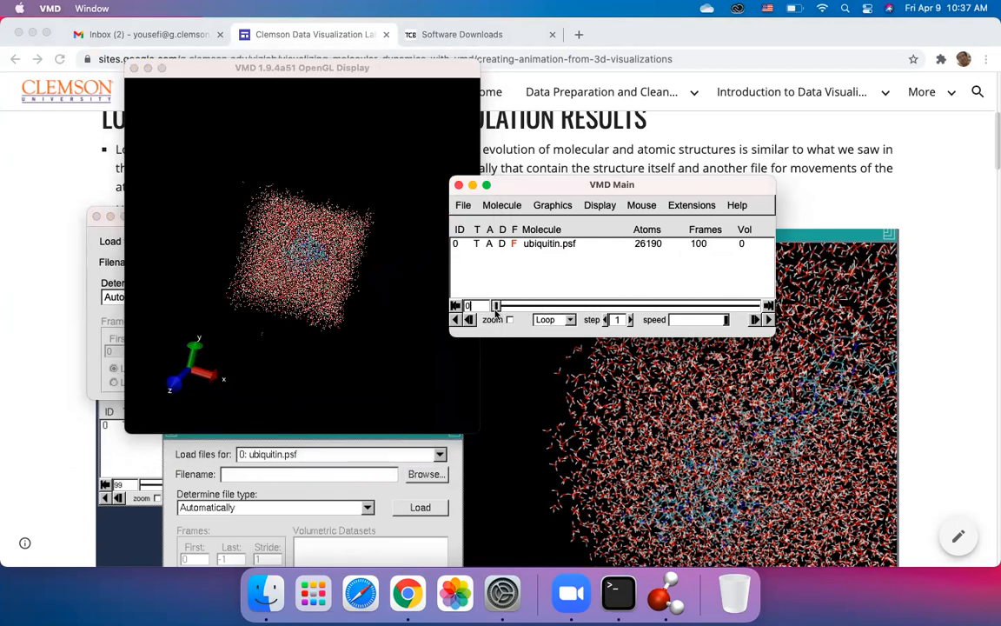
{"action": "left_click_drag", "start_coordinate": [401, 285], "coordinate": [309, 280]}
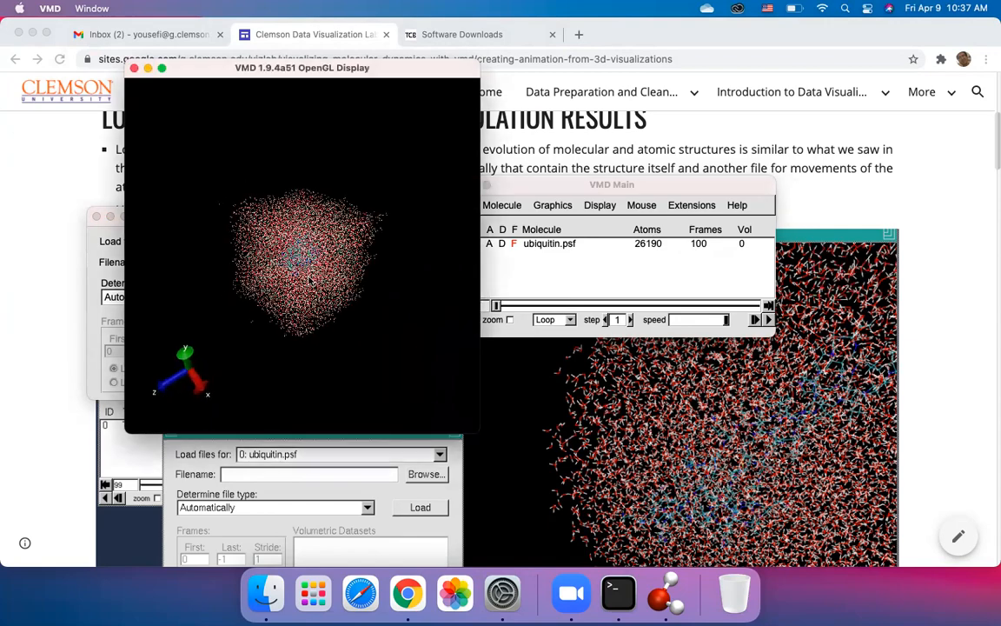
{"action": "left_click", "coordinate": [504, 306]}
{"action": "mouse_move", "coordinate": [504, 306]}
{"action": "left_mouse_down"}
{"action": "mouse_move", "coordinate": [756, 306]}
{"action": "mouse_move", "coordinate": [445, 306]}
{"action": "mouse_move", "coordinate": [734, 313]}
{"action": "mouse_move", "coordinate": [447, 304]}
{"action": "mouse_move", "coordinate": [487, 306]}
{"action": "left_mouse_up"}
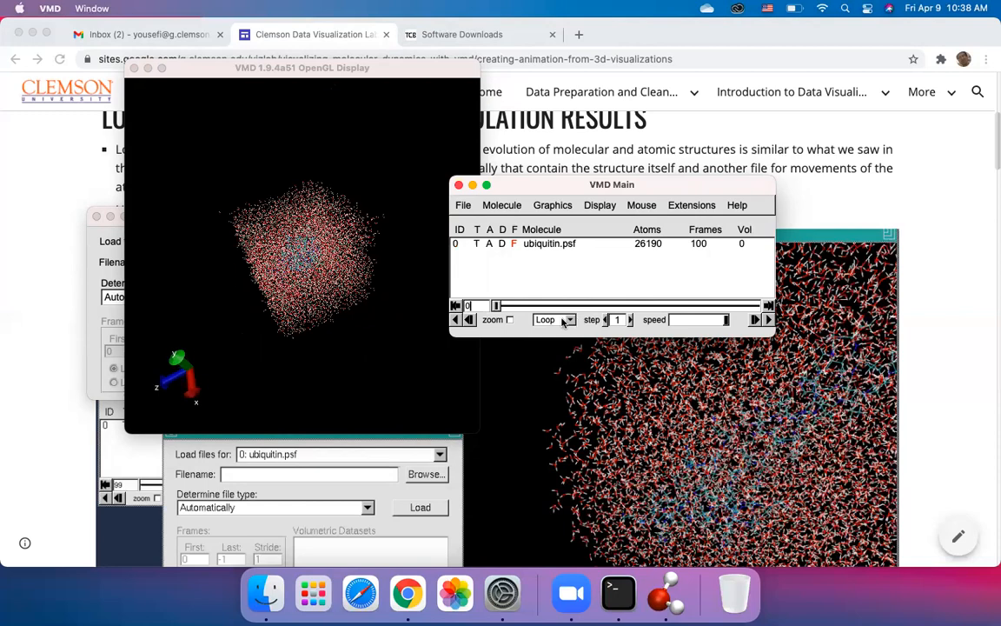
Step: Keep the playback mode on Loop and play the trajectory forward
{"action": "left_click", "coordinate": [568, 319]}
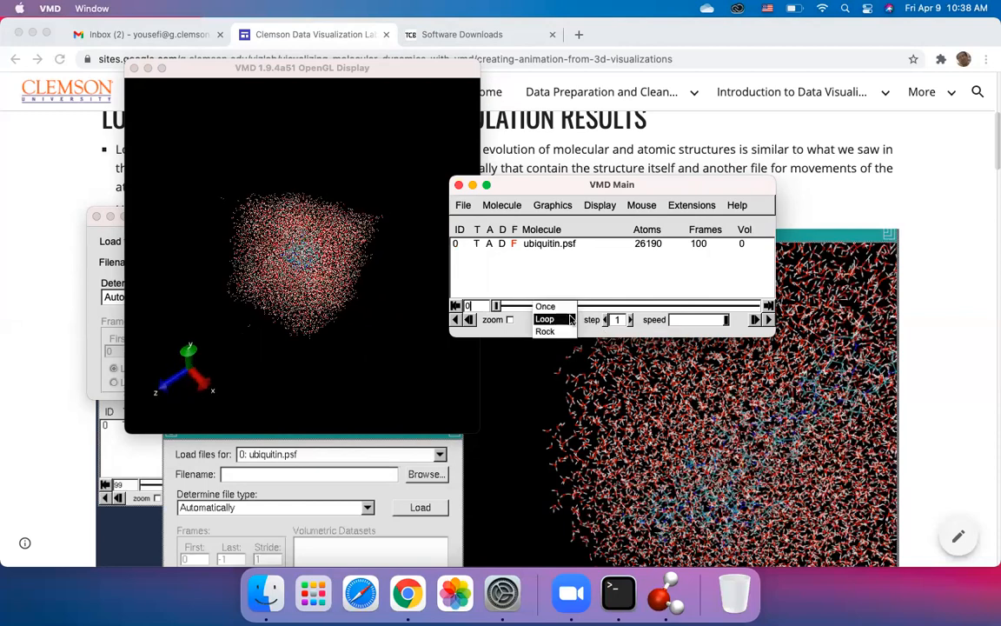
{"action": "left_click", "coordinate": [570, 320]}
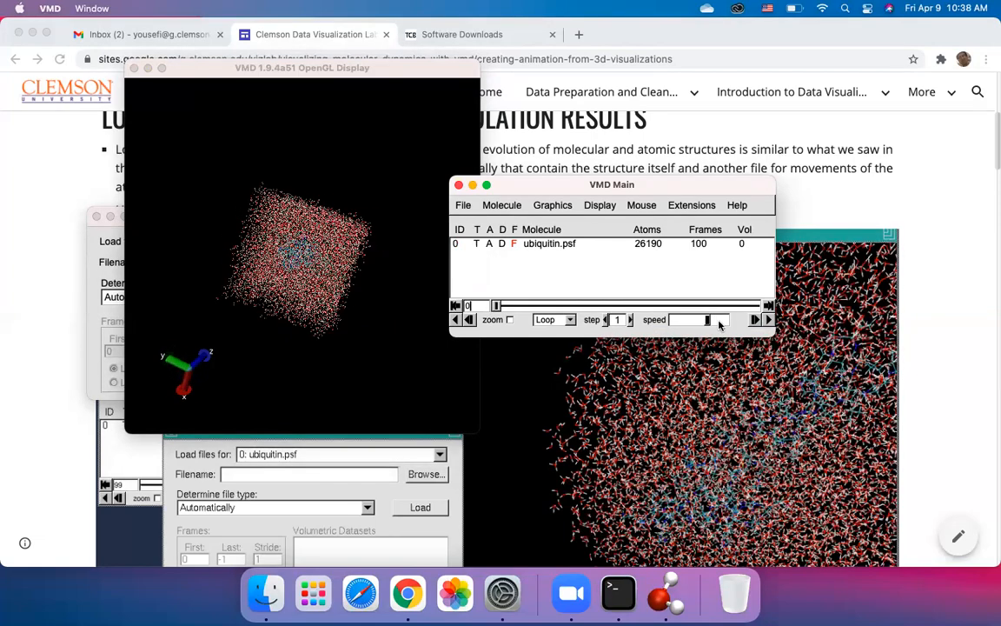
{"action": "left_click", "coordinate": [770, 319]}
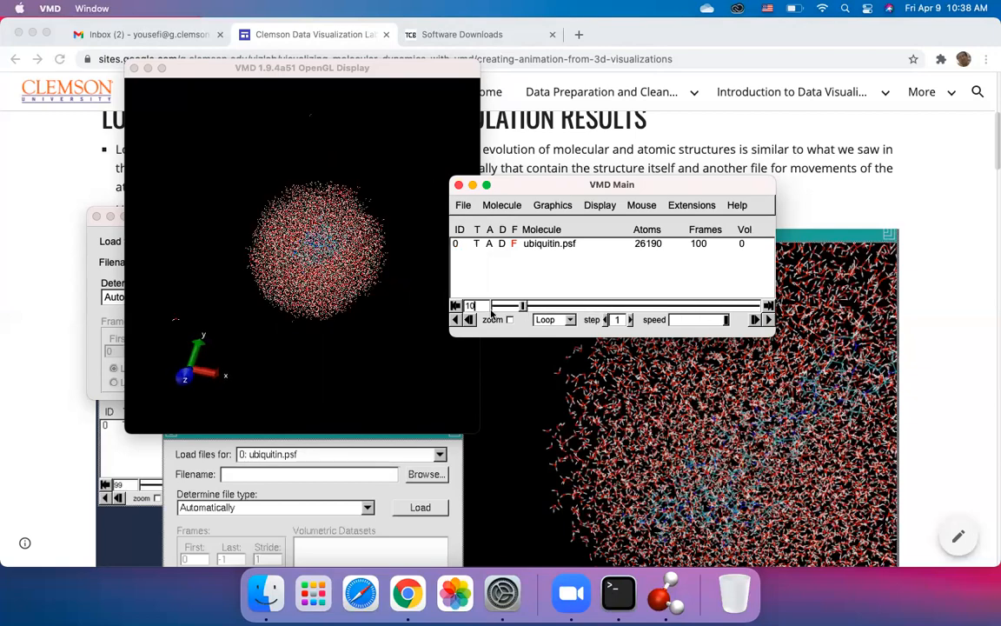
Step: Return the trajectory to its first frame, set the playback mode to Once and play it forward
{"action": "left_click_drag", "start_coordinate": [491, 310], "coordinate": [510, 310]}
{"action": "left_click", "coordinate": [551, 320]}
{"action": "left_click", "coordinate": [547, 305]}
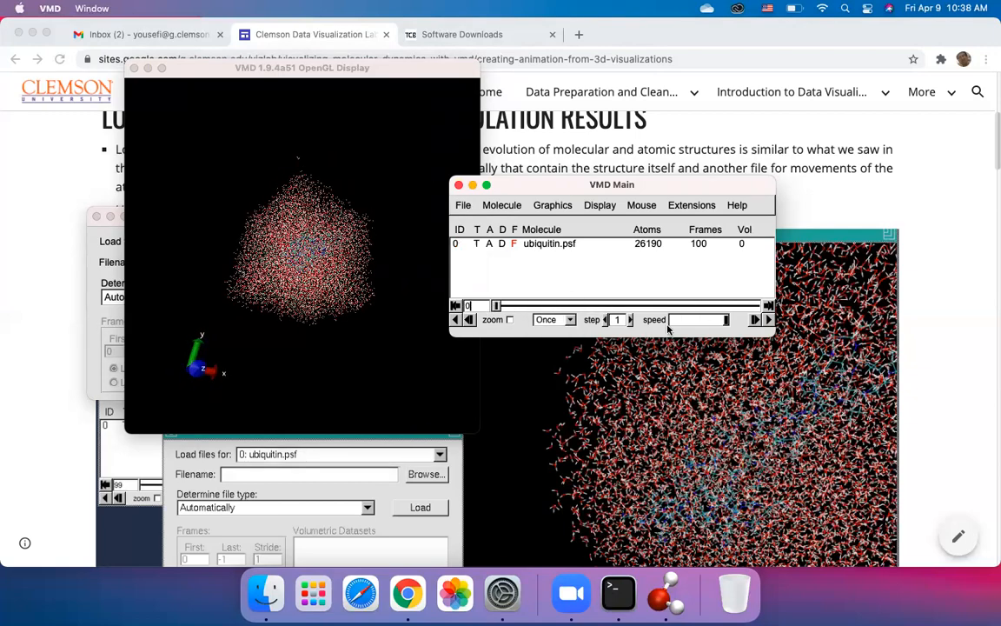
{"action": "left_click", "coordinate": [767, 319]}
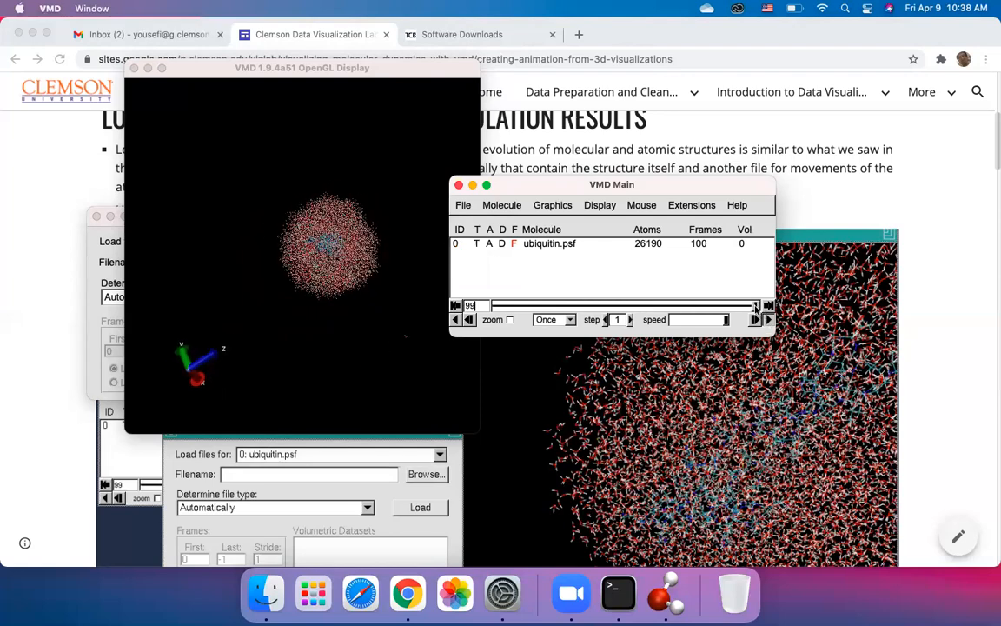
Step: Rewind the trajectory to frame 0 and set the playback mode back to Loop
{"action": "left_click_drag", "start_coordinate": [757, 306], "coordinate": [493, 306]}
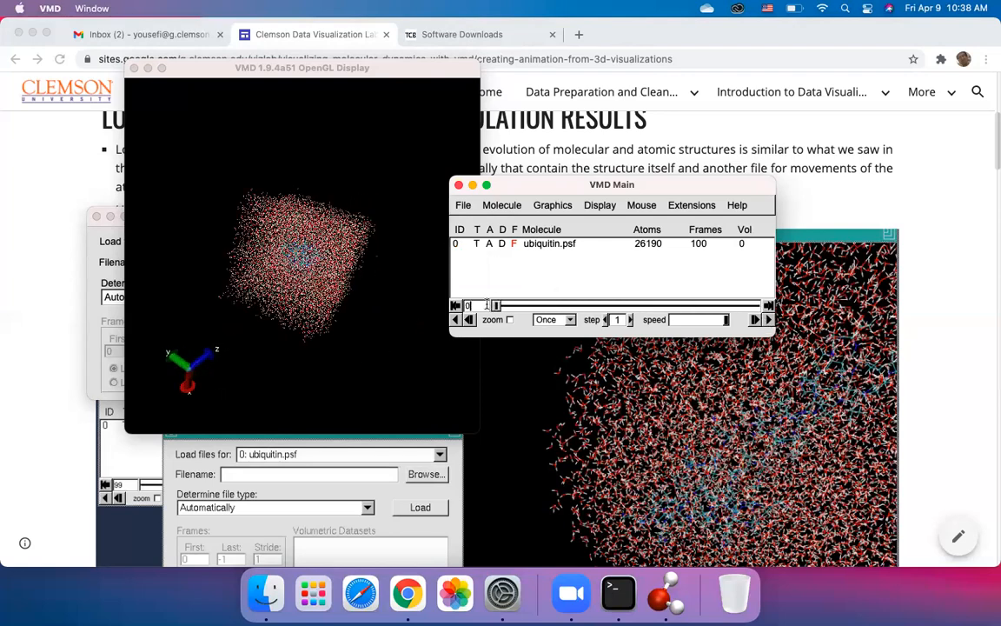
{"action": "left_click", "coordinate": [553, 323]}
{"action": "left_click", "coordinate": [550, 331]}
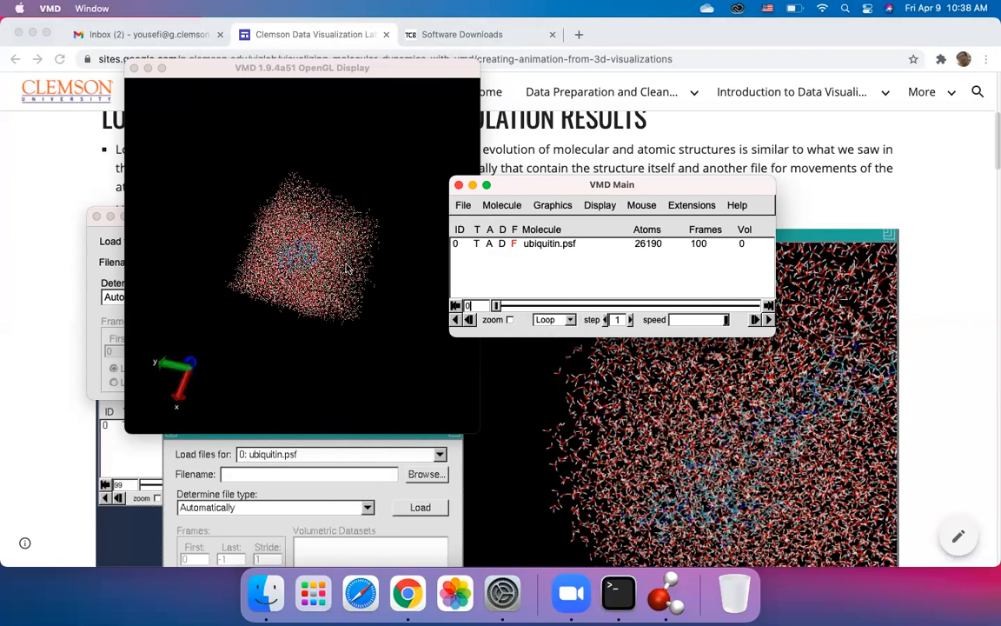
Step: Rotate and zoom in on the molecule at frame 0 for a closer view of its atoms
{"action": "left_click", "coordinate": [359, 232]}
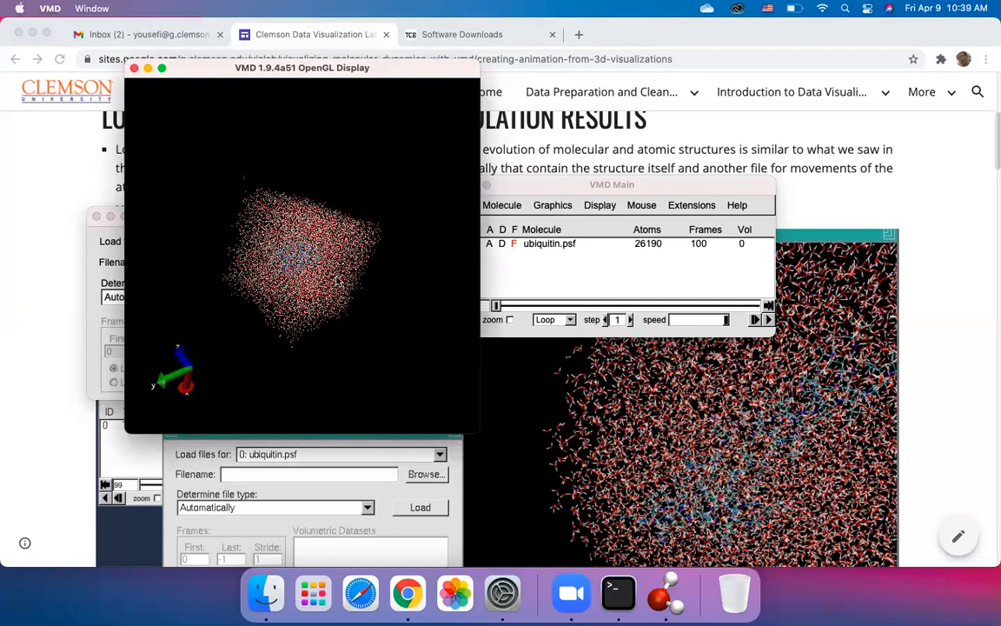
{"action": "scroll", "coordinate": [333, 275], "scroll_direction": "up", "scroll_amount": 3}
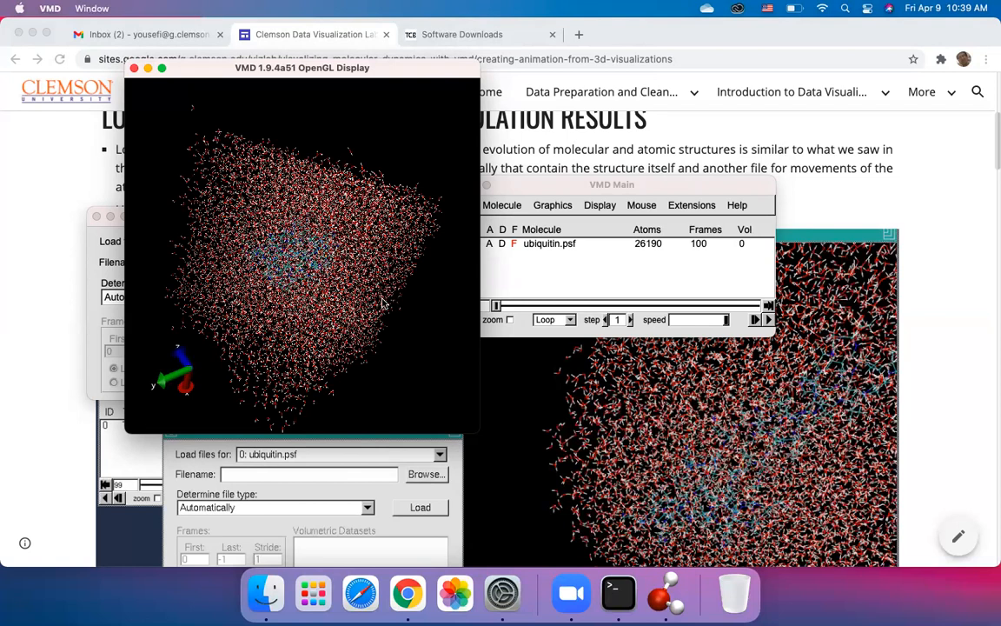
{"action": "left_click", "coordinate": [598, 187]}
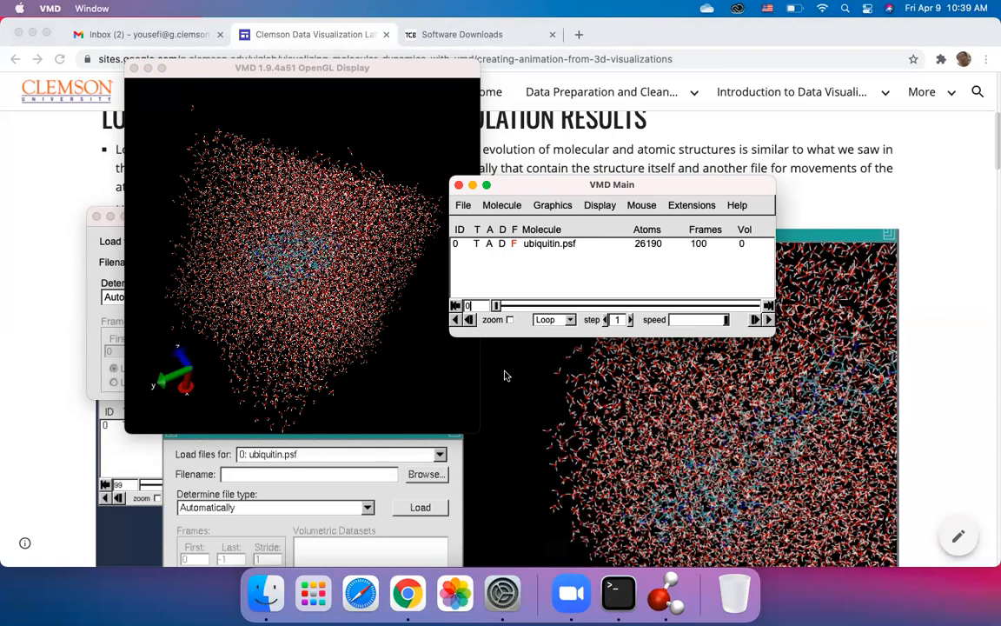
{"action": "left_click", "coordinate": [87, 236]}
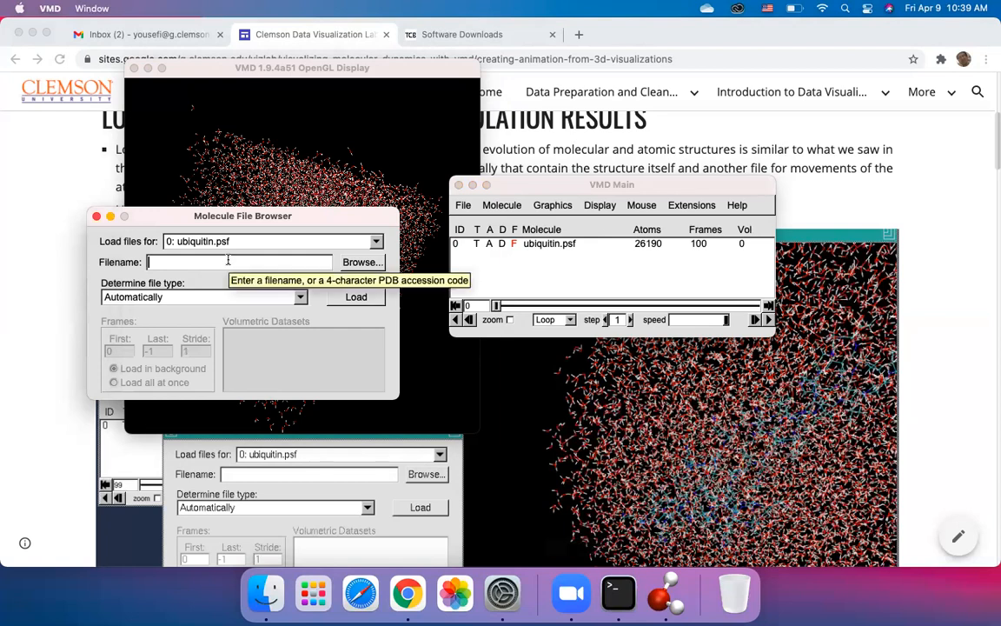
{"action": "left_click", "coordinate": [360, 263]}
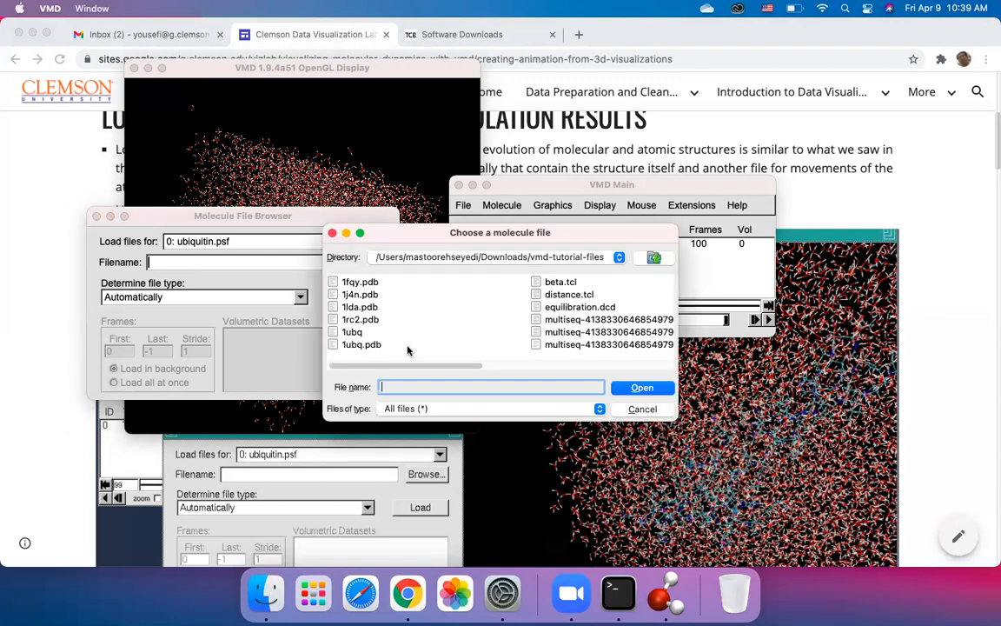
{"action": "scroll", "coordinate": [429, 370], "scroll_direction": "right", "scroll_amount": 10}
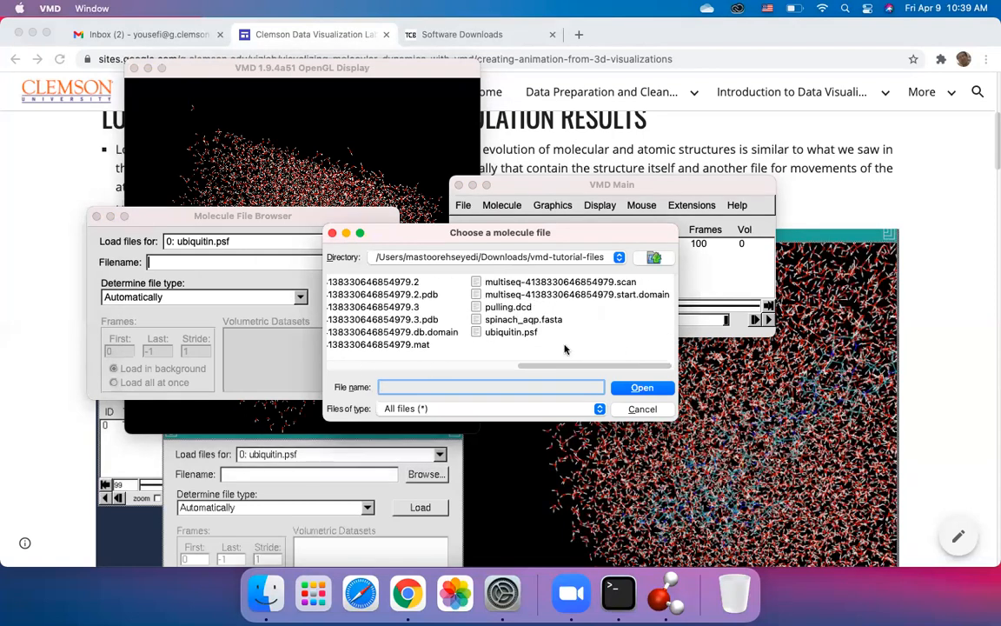
{"action": "left_click", "coordinate": [497, 335]}
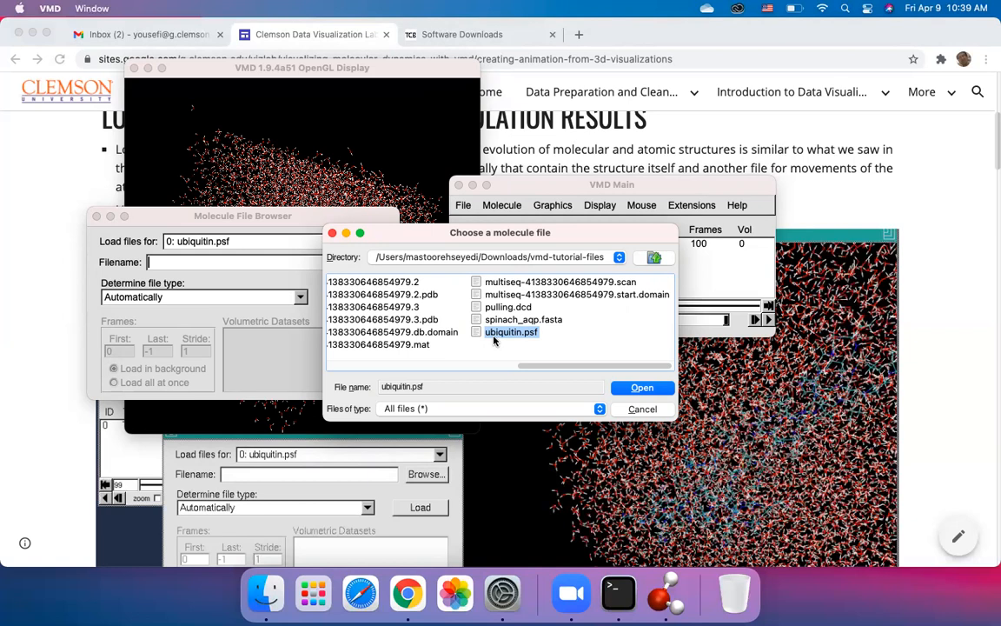
{"action": "left_click", "coordinate": [643, 410]}
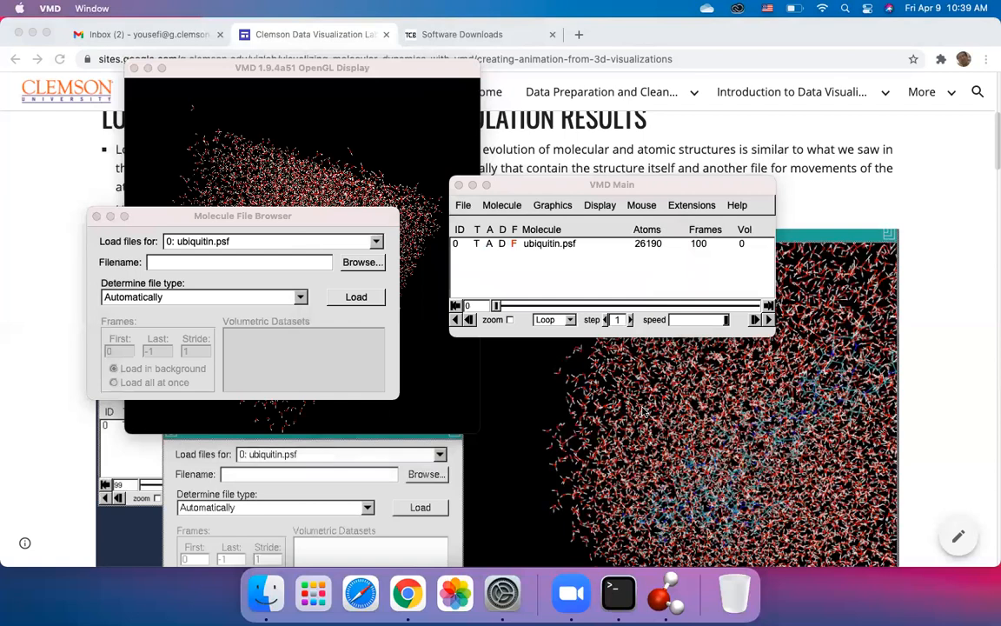
{"action": "left_click", "coordinate": [265, 600]}
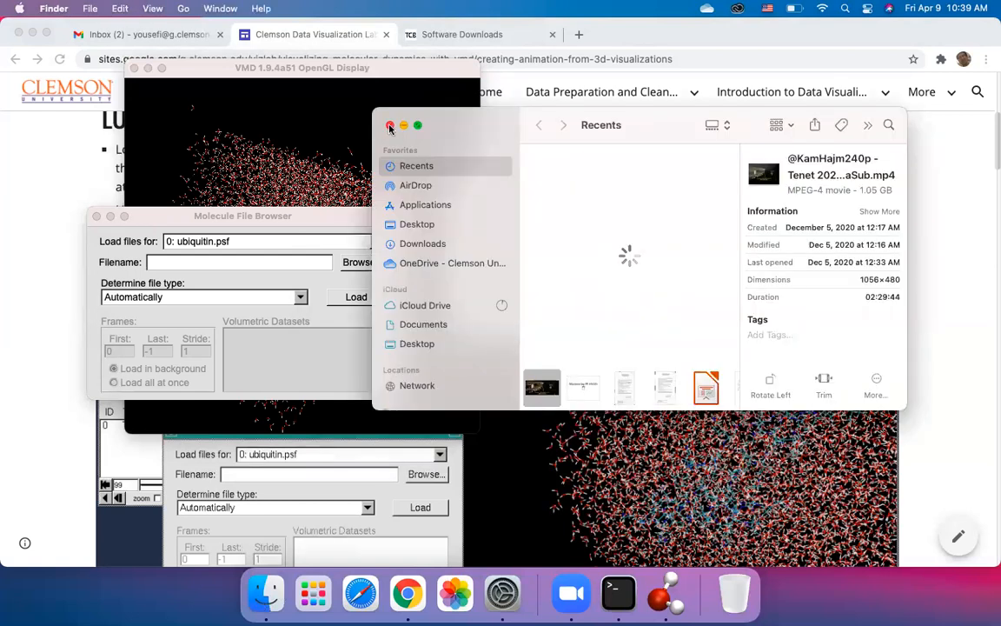
{"action": "left_click", "coordinate": [389, 127]}
Step: Quit VMD and confirm closing the session
{"action": "left_click", "coordinate": [470, 201]}
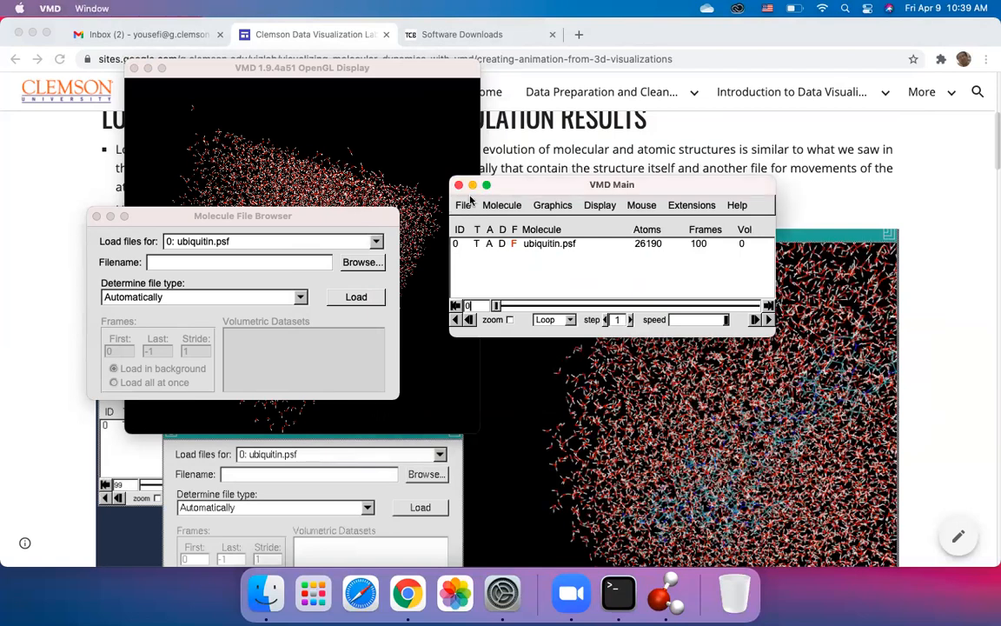
{"action": "left_click", "coordinate": [462, 205]}
{"action": "left_click", "coordinate": [469, 349]}
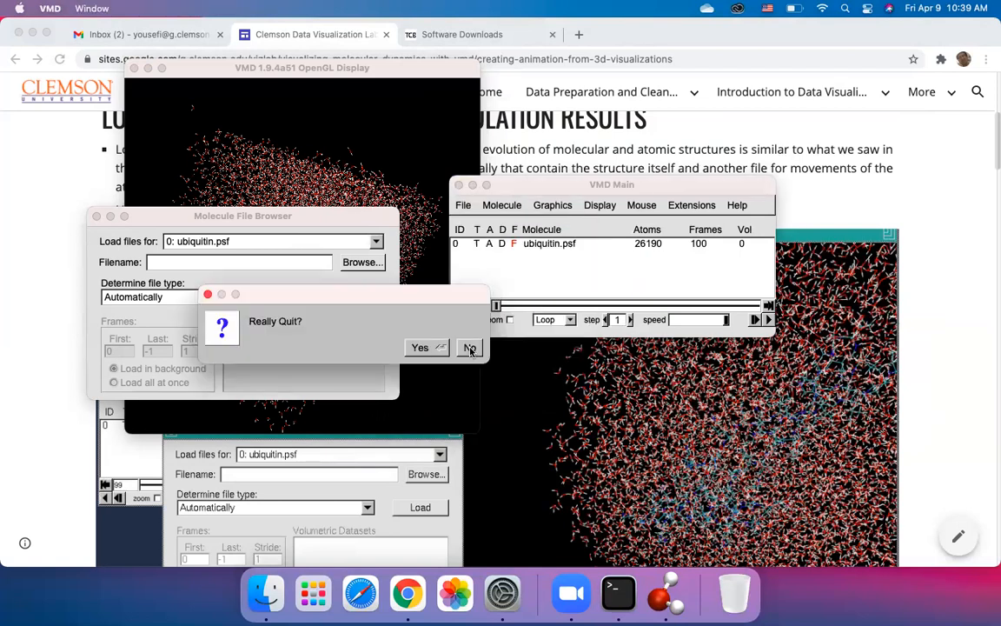
{"action": "left_click", "coordinate": [420, 348]}
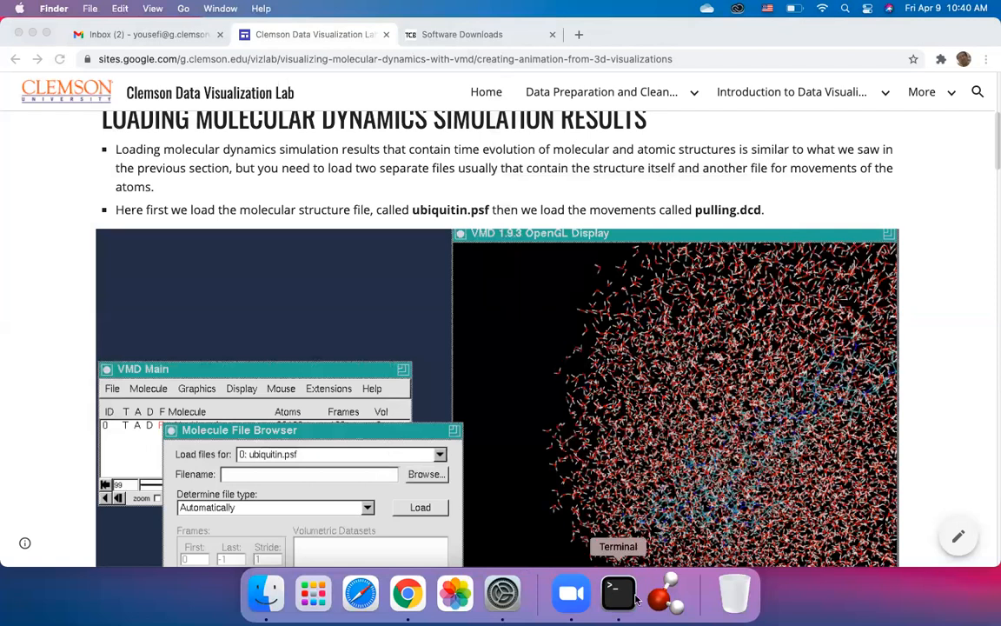
Step: Remove the VMD and Terminal shortcuts from the Dock
{"action": "right_click", "coordinate": [666, 594]}
{"action": "mouse_move", "coordinate": [710, 505]}
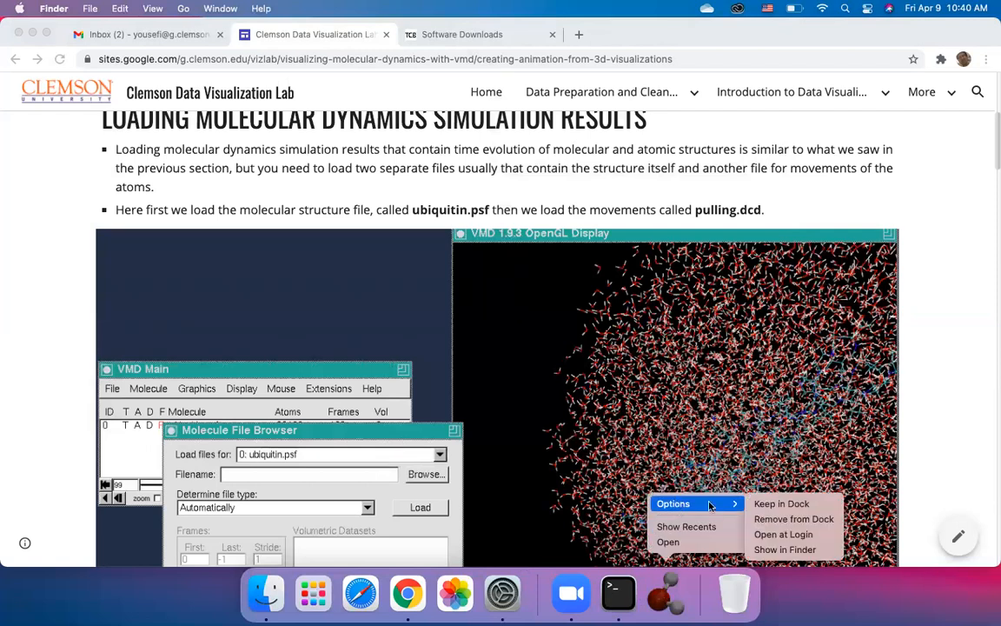
{"action": "left_click", "coordinate": [791, 519]}
{"action": "right_click", "coordinate": [643, 593]}
{"action": "left_click", "coordinate": [648, 542]}
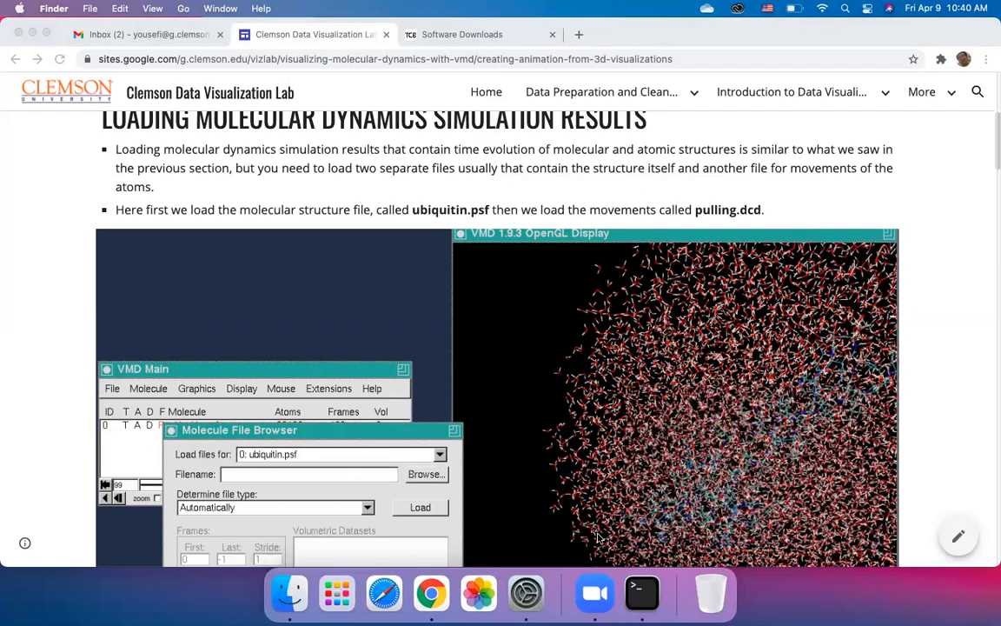
{"action": "right_click", "coordinate": [642, 594]}
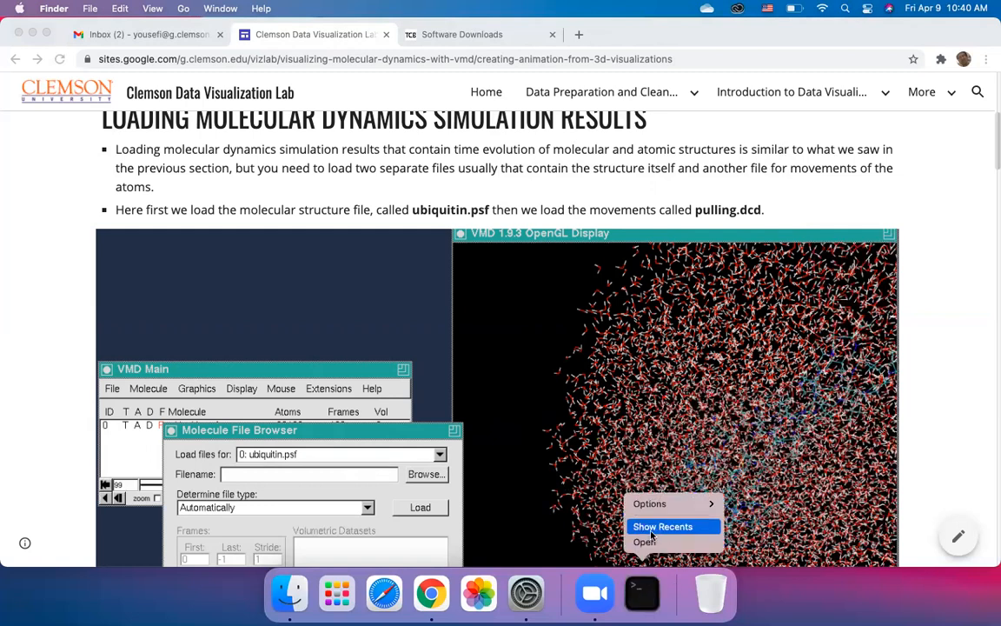
{"action": "mouse_move", "coordinate": [695, 504]}
{"action": "left_click", "coordinate": [756, 519]}
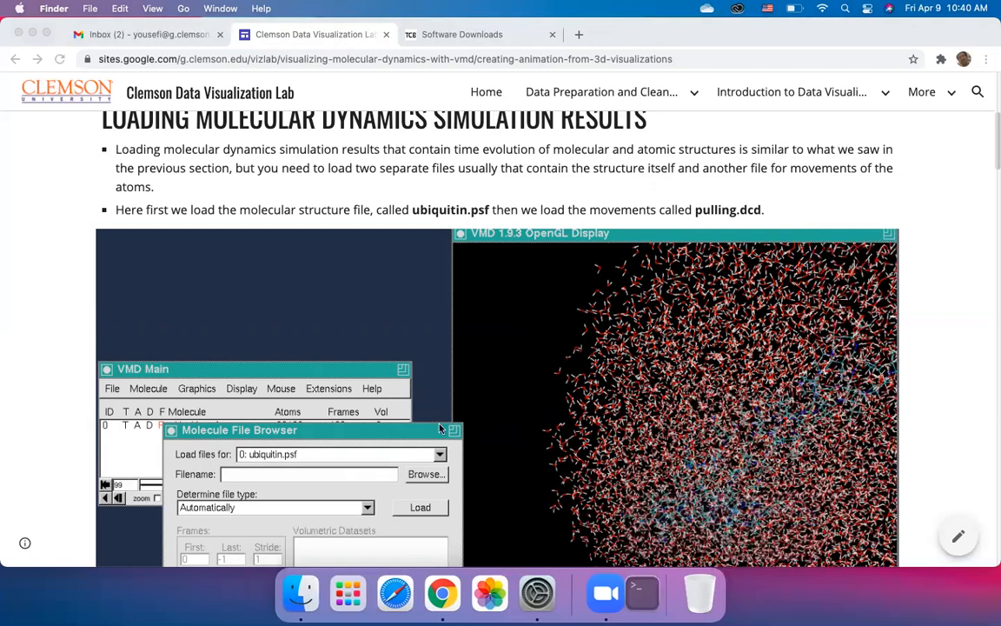
Step: Open the Downloads folder in Finder and move vmd-tutorial-files.zip to the Trash
{"action": "left_click", "coordinate": [311, 595]}
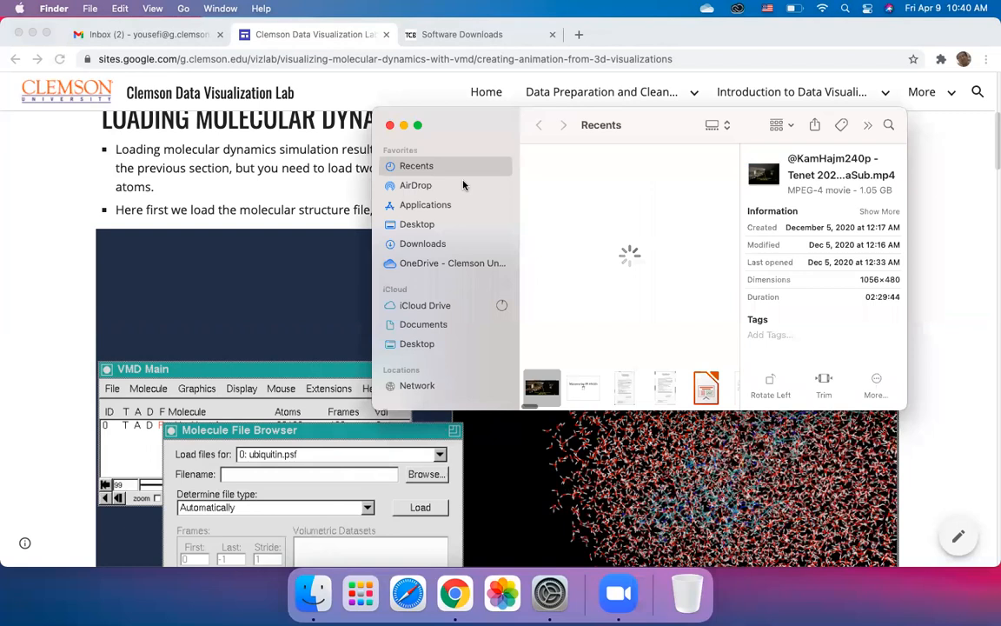
{"action": "scroll", "coordinate": [600, 209], "scroll_direction": "up", "scroll_amount": 15}
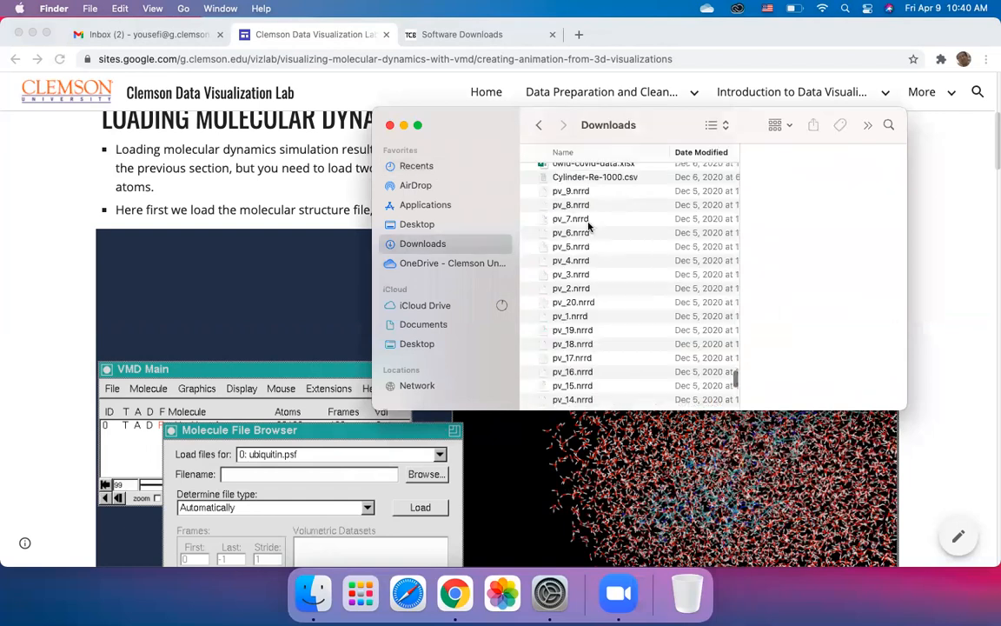
{"action": "scroll", "coordinate": [590, 242], "scroll_direction": "down", "scroll_amount": 2}
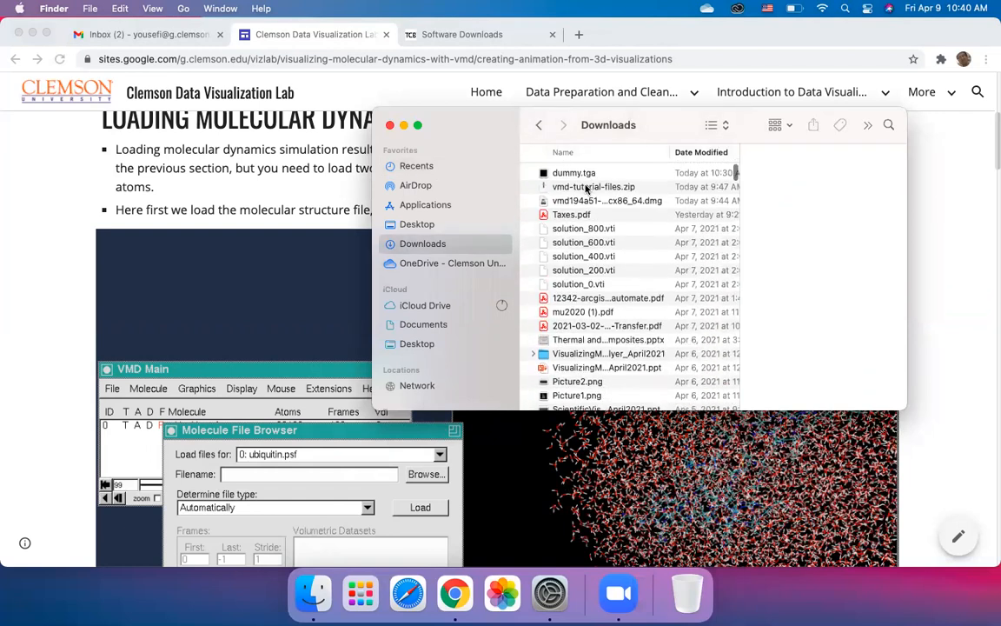
{"action": "left_click", "coordinate": [593, 186]}
{"action": "scroll", "coordinate": [606, 312], "scroll_direction": "down", "scroll_amount": 3}
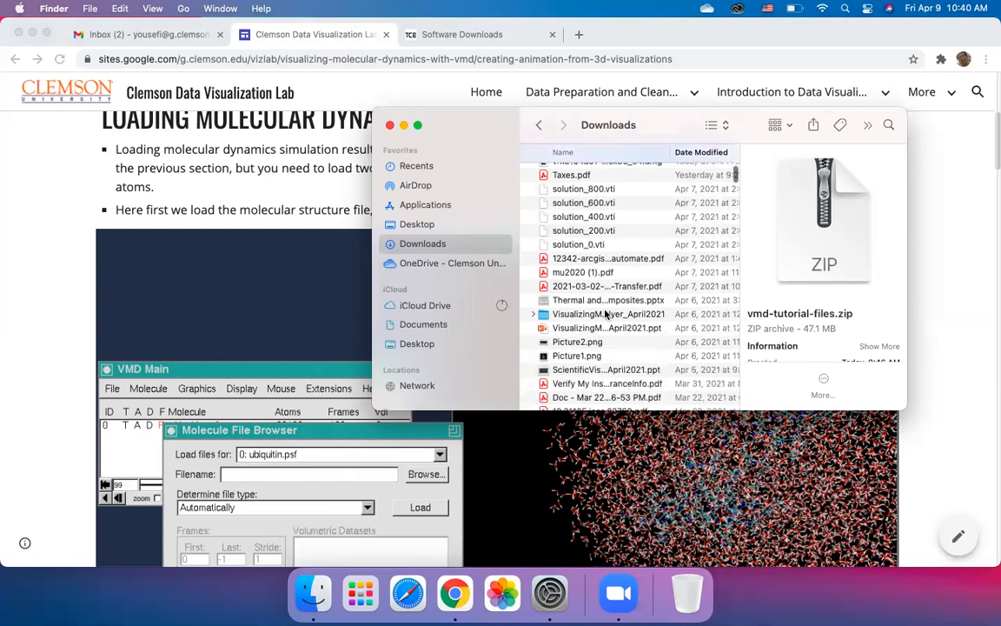
{"action": "scroll", "coordinate": [604, 306], "scroll_direction": "up", "scroll_amount": 3}
{"action": "scroll", "coordinate": [599, 296], "scroll_direction": "down", "scroll_amount": 10}
{"action": "scroll", "coordinate": [604, 260], "scroll_direction": "up", "scroll_amount": 15}
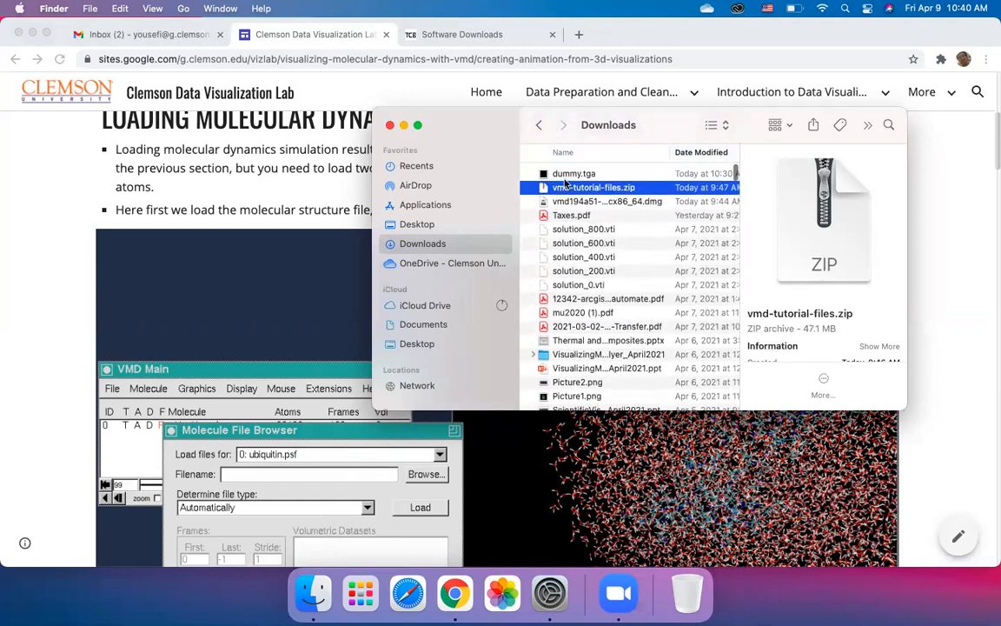
{"action": "left_click_drag", "start_coordinate": [599, 187], "coordinate": [687, 598]}
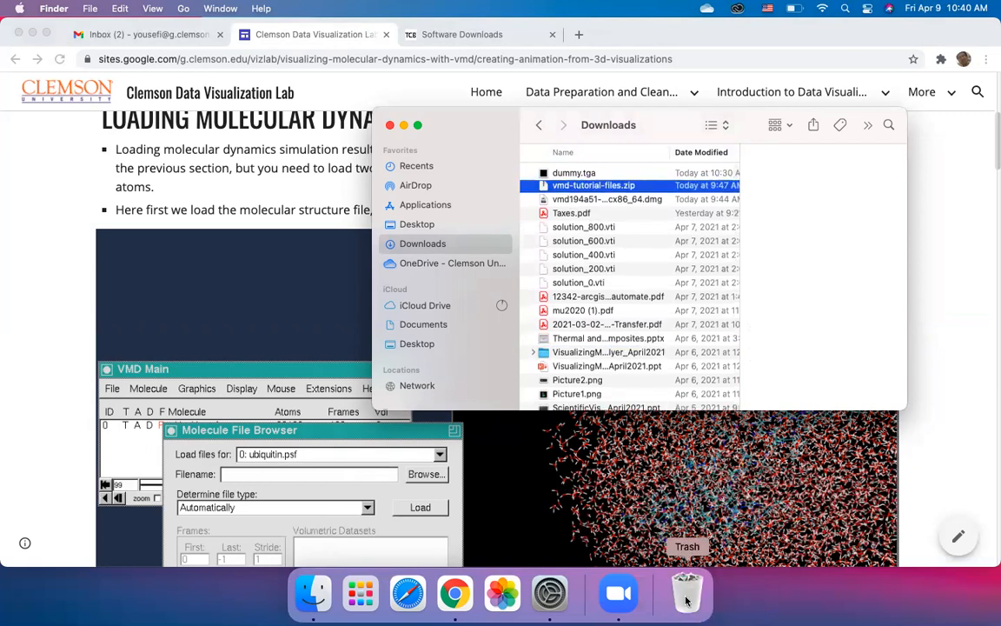
Step: Empty the Trash to permanently delete the discarded vmd-tutorial-files.zip archive
{"action": "right_click", "coordinate": [687, 596]}
{"action": "left_click", "coordinate": [695, 543]}
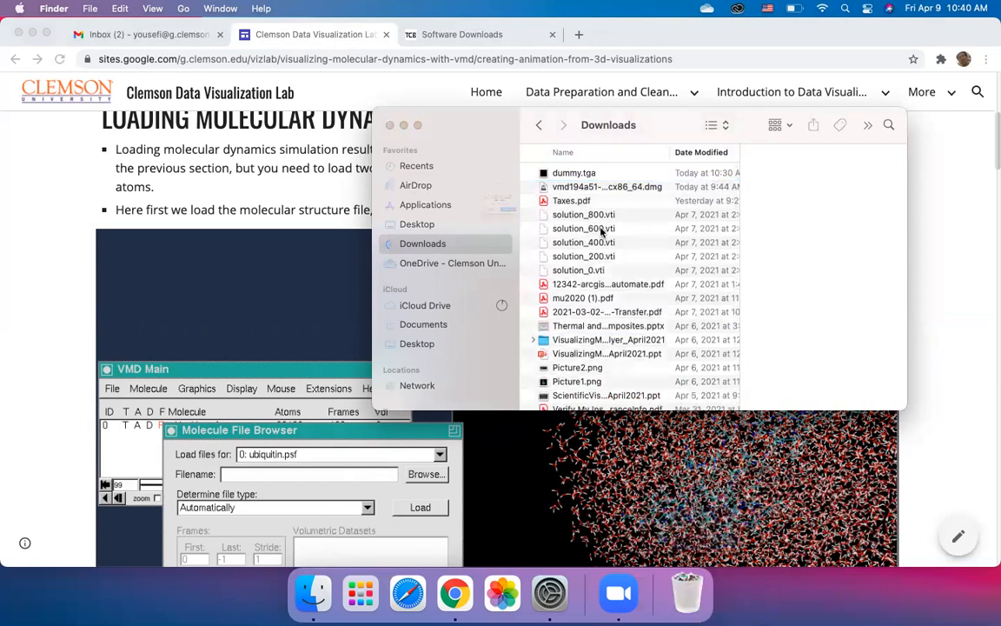
{"action": "left_click", "coordinate": [553, 257]}
Step: Find the extracted vmd-tutorial-files folder in Downloads and move it to the Trash
{"action": "left_click", "coordinate": [581, 257]}
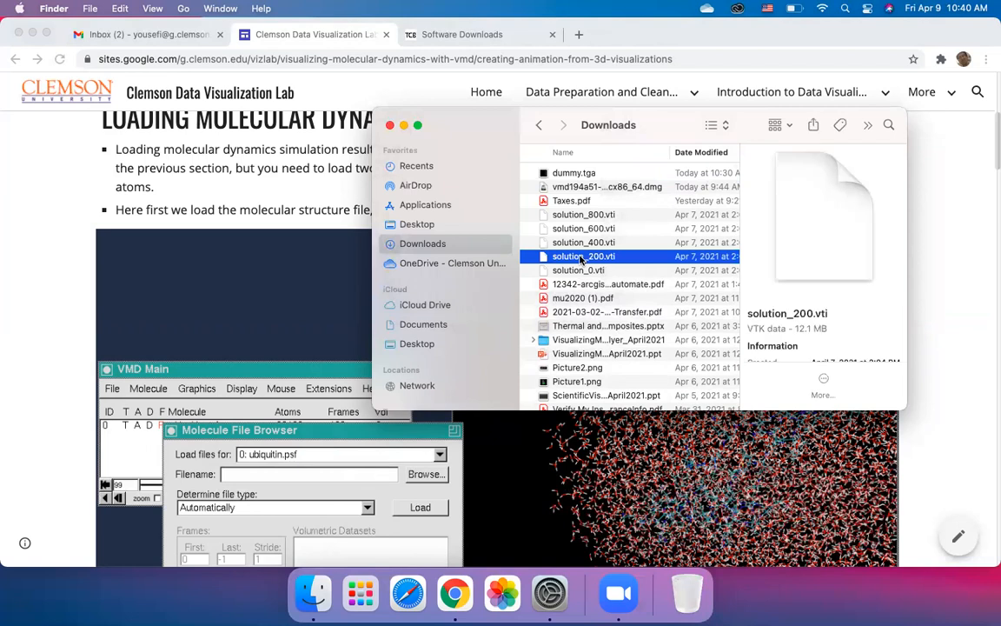
{"action": "key", "text": "v"}
{"action": "key", "text": "w"}
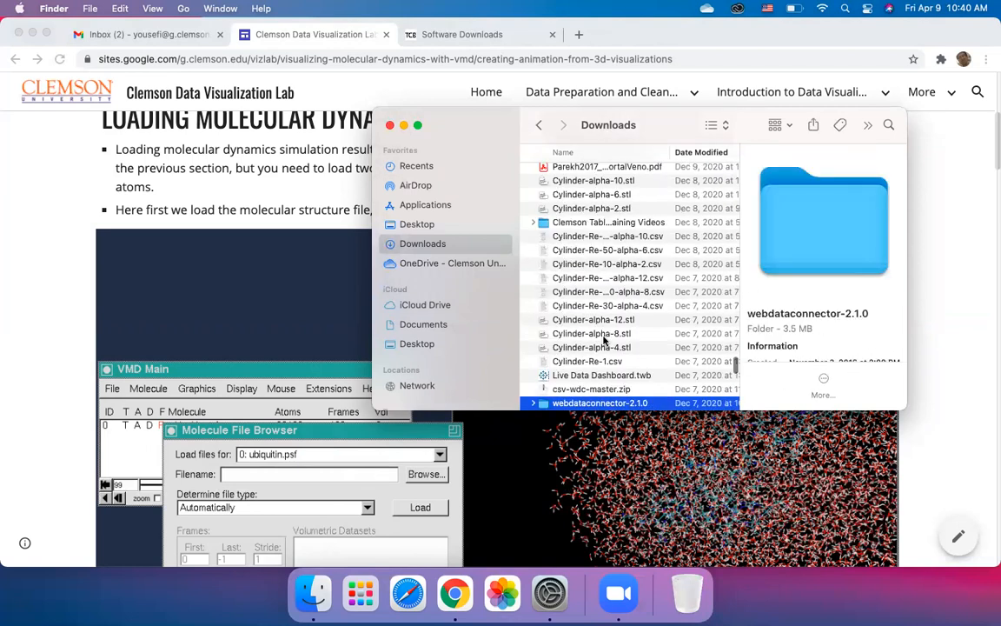
{"action": "left_click", "coordinate": [583, 278]}
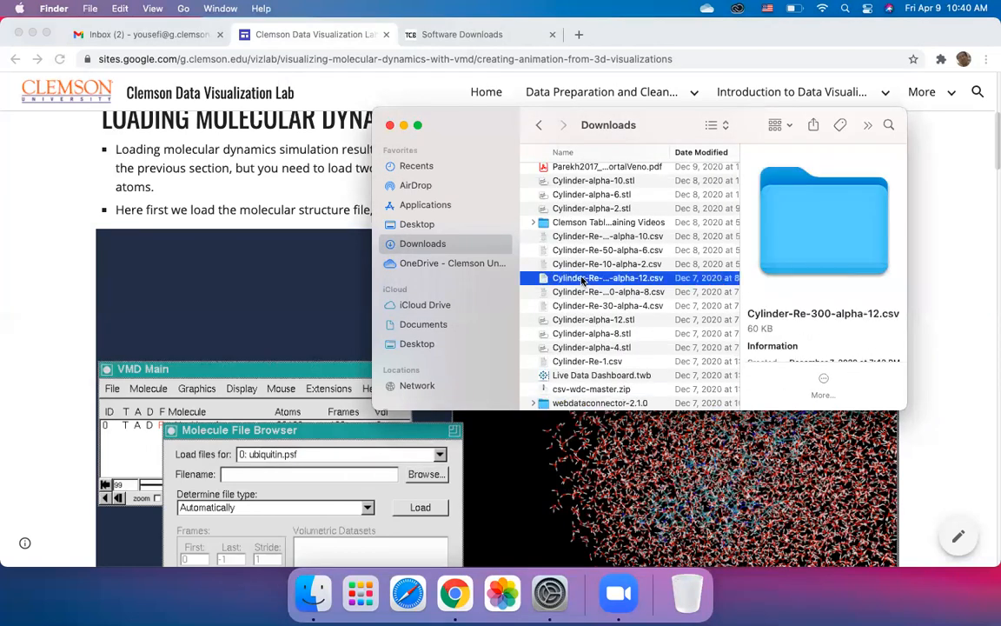
{"action": "key", "text": "v"}
{"action": "key", "text": "w"}
{"action": "scroll", "coordinate": [587, 357], "scroll_direction": "down", "scroll_amount": 10}
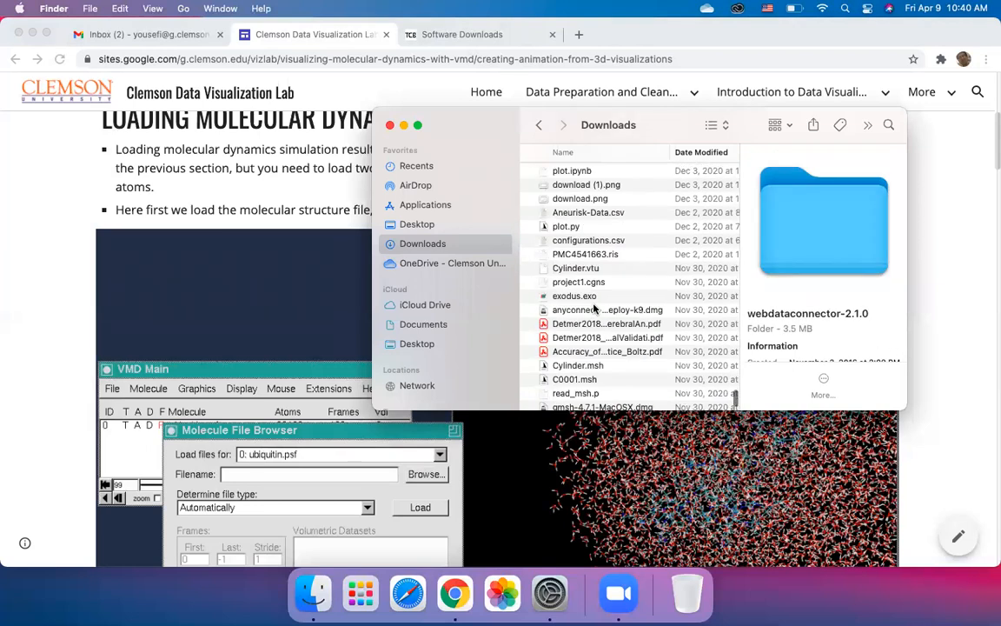
{"action": "left_click", "coordinate": [560, 382]}
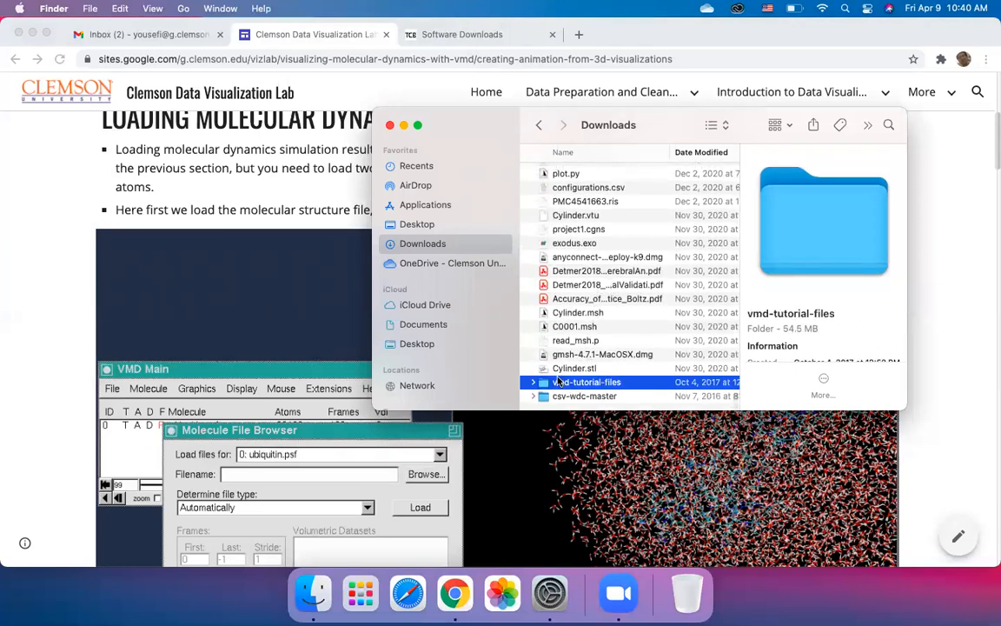
{"action": "left_click_drag", "start_coordinate": [559, 384], "coordinate": [685, 592]}
Step: Empty the Trash again to permanently remove the vmd-tutorial-files folder
{"action": "right_click", "coordinate": [687, 591]}
{"action": "left_click", "coordinate": [683, 554]}
{"action": "right_click", "coordinate": [684, 580]}
{"action": "left_click", "coordinate": [683, 542]}
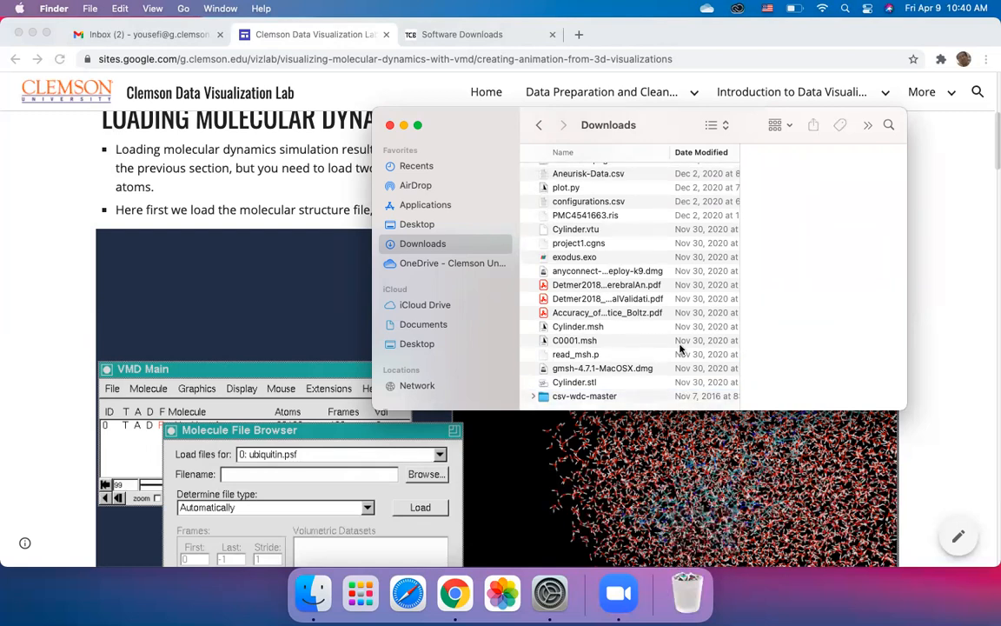
{"action": "left_click", "coordinate": [547, 255]}
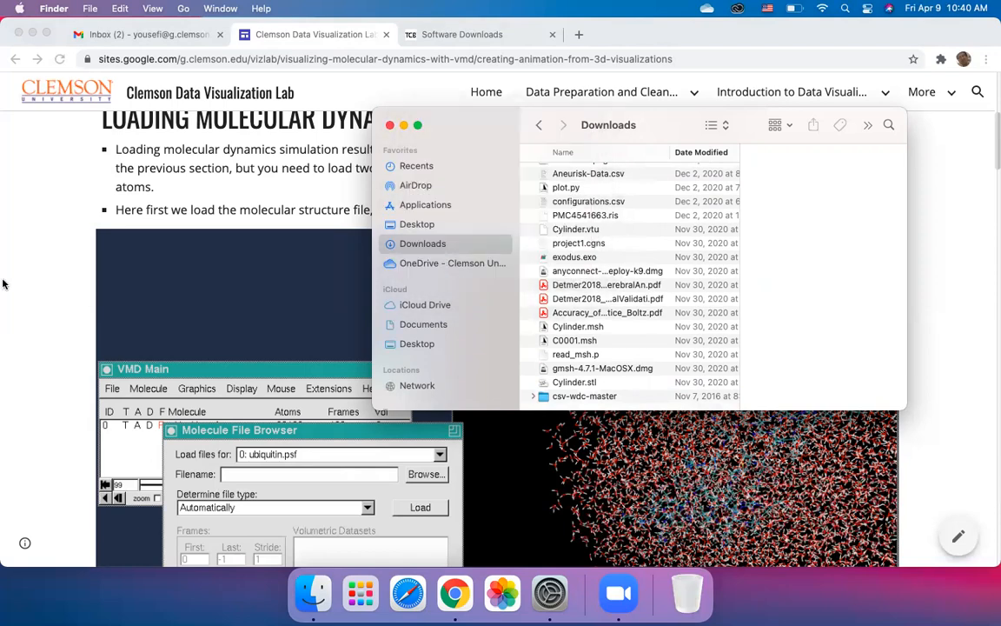
Step: Switch back to Chrome and open the Visualizing Molecular Dynamics with VMD page of the Clemson Data Visualization Lab site
{"action": "left_click", "coordinate": [60, 275]}
{"action": "scroll", "coordinate": [60, 275], "scroll_direction": "up", "scroll_amount": 5}
{"action": "mouse_move", "coordinate": [912, 117]}
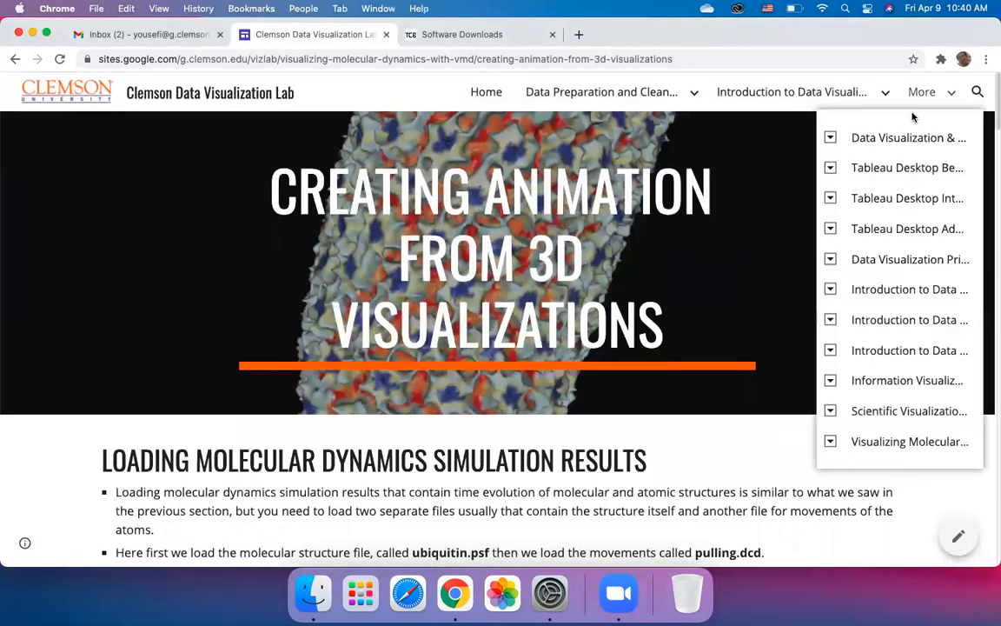
{"action": "left_click", "coordinate": [830, 442]}
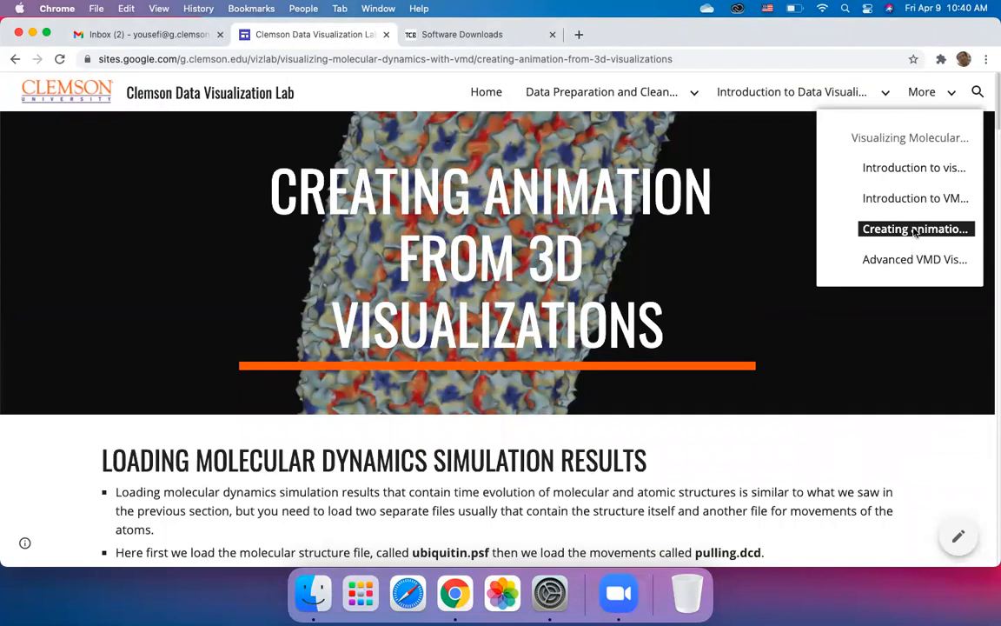
{"action": "right_click", "coordinate": [894, 138]}
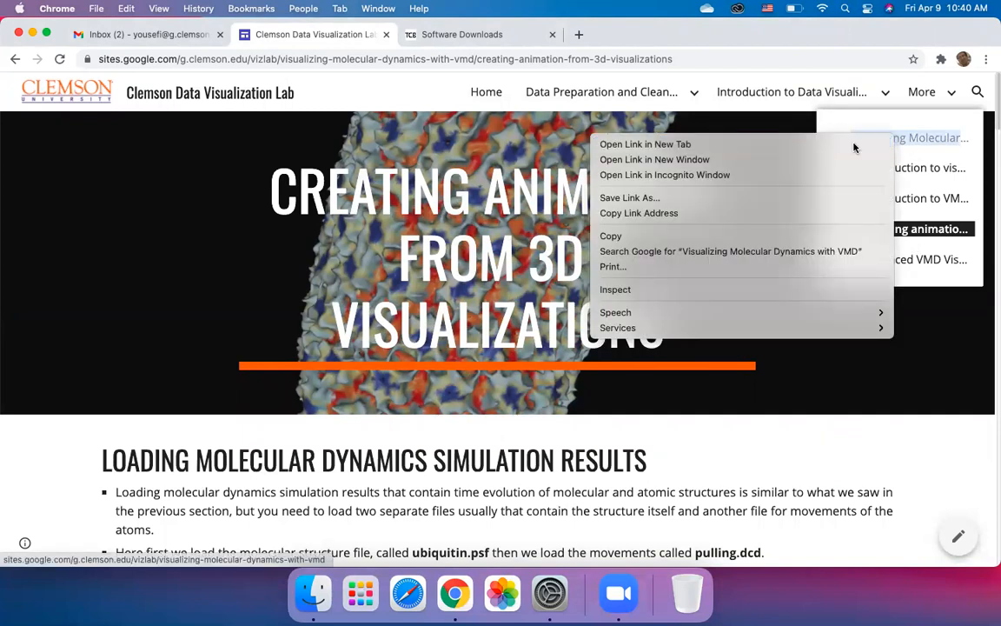
{"action": "left_click", "coordinate": [645, 144]}
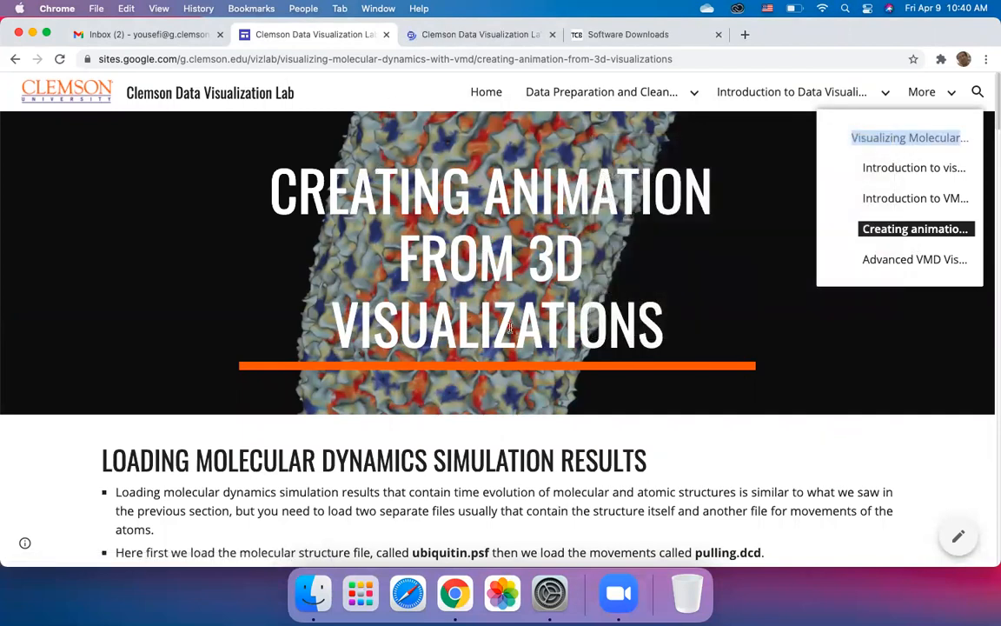
{"action": "left_click", "coordinate": [876, 138]}
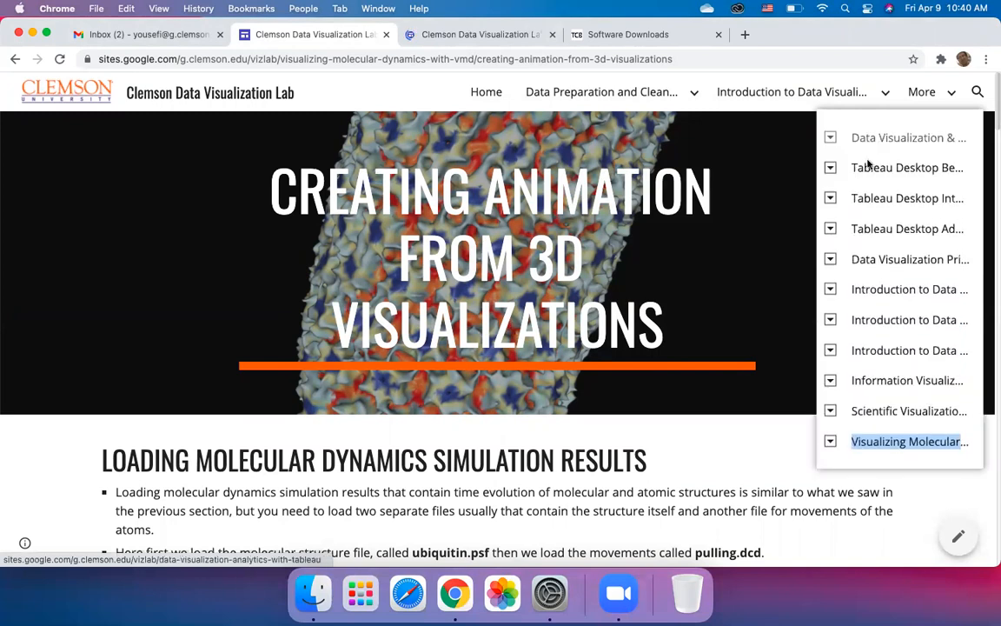
{"action": "left_click", "coordinate": [856, 441]}
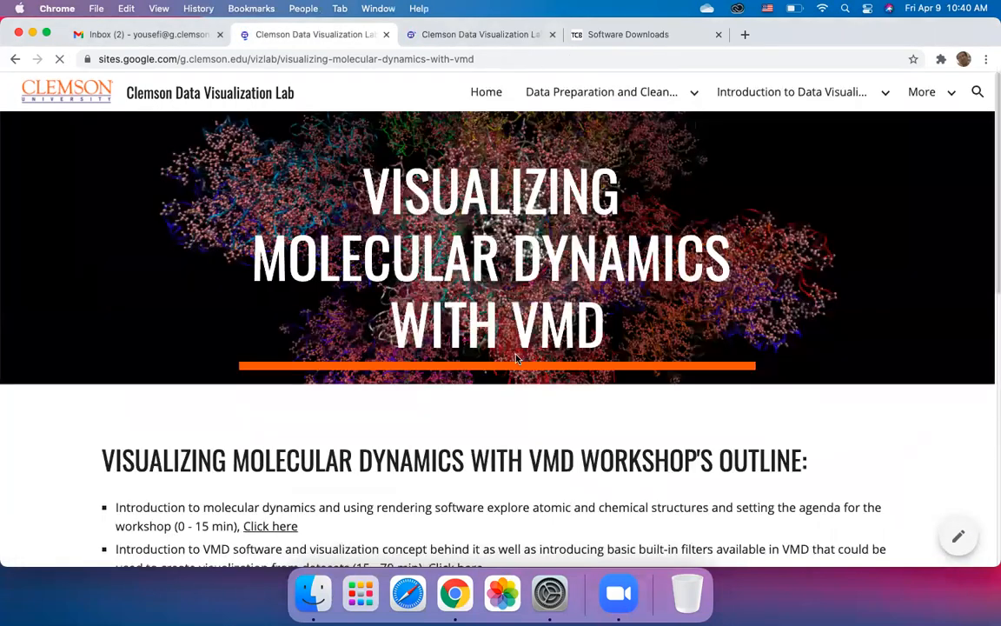
Step: Download the workshop dataset vmd-tutorial-files.zip from Google Drive through the link under the workshop prerequisites
{"action": "scroll", "coordinate": [517, 358], "scroll_direction": "down", "scroll_amount": 6}
{"action": "scroll", "coordinate": [516, 357], "scroll_direction": "up", "scroll_amount": 2}
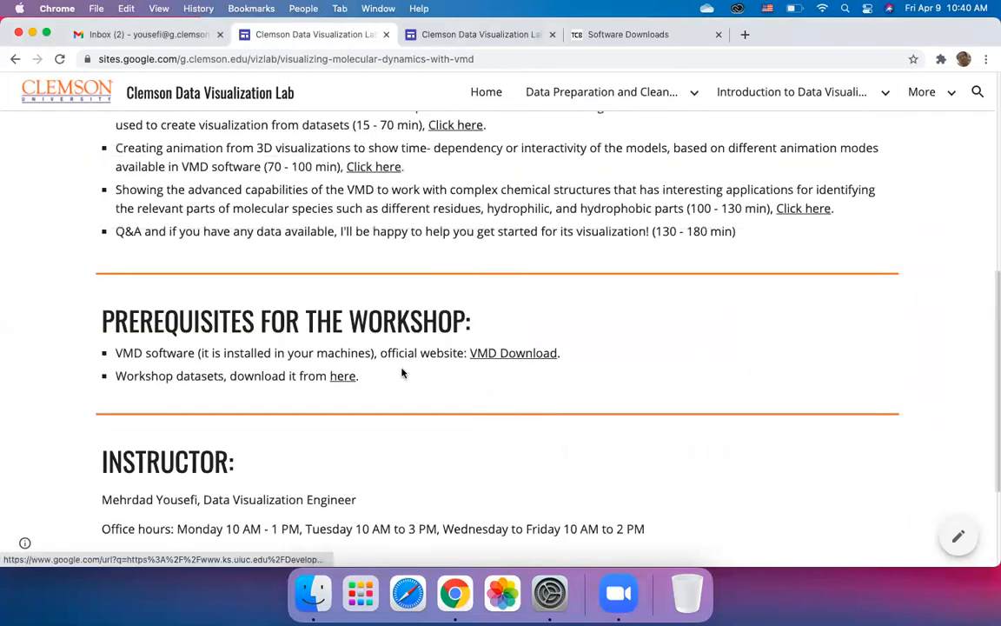
{"action": "left_click", "coordinate": [342, 376]}
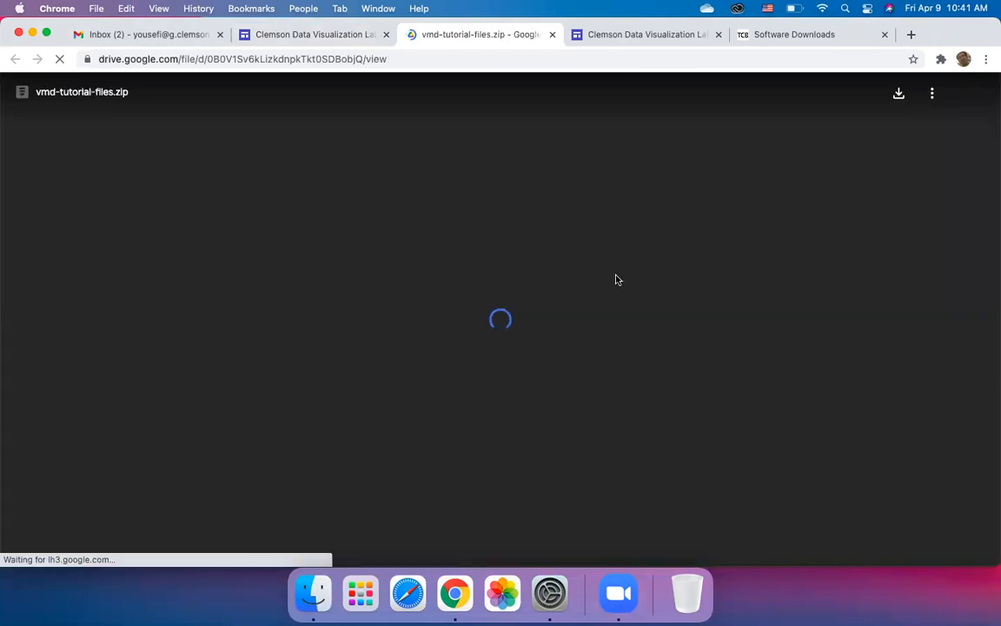
{"action": "left_click", "coordinate": [899, 96]}
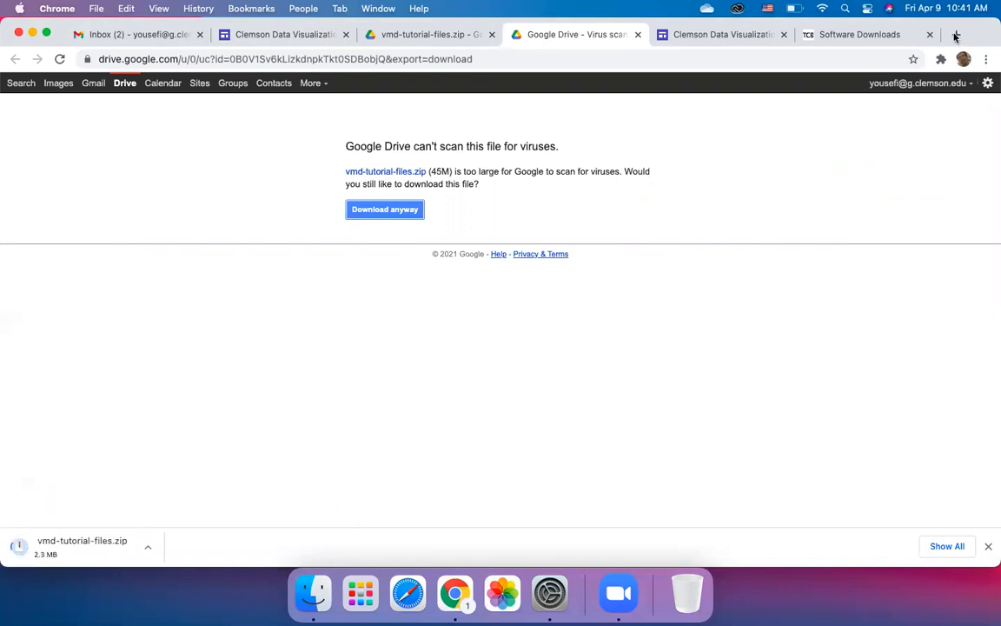
Step: Close the two Google Drive tabs, the duplicate workshop tab and the Software Downloads tab
{"action": "left_click", "coordinate": [638, 34]}
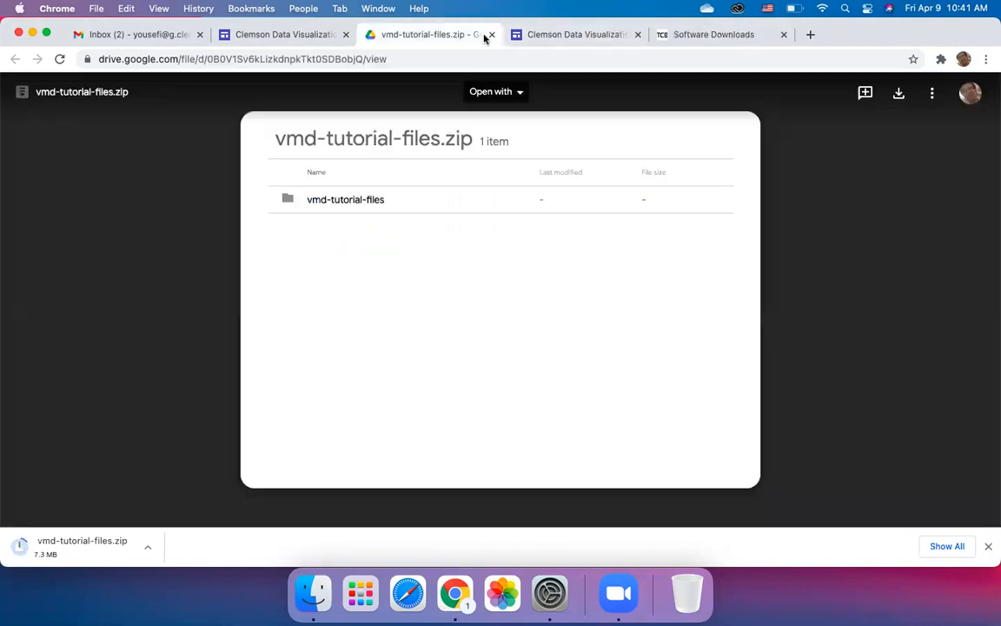
{"action": "left_click", "coordinate": [493, 34]}
{"action": "scroll", "coordinate": [543, 266], "scroll_direction": "down", "scroll_amount": 10}
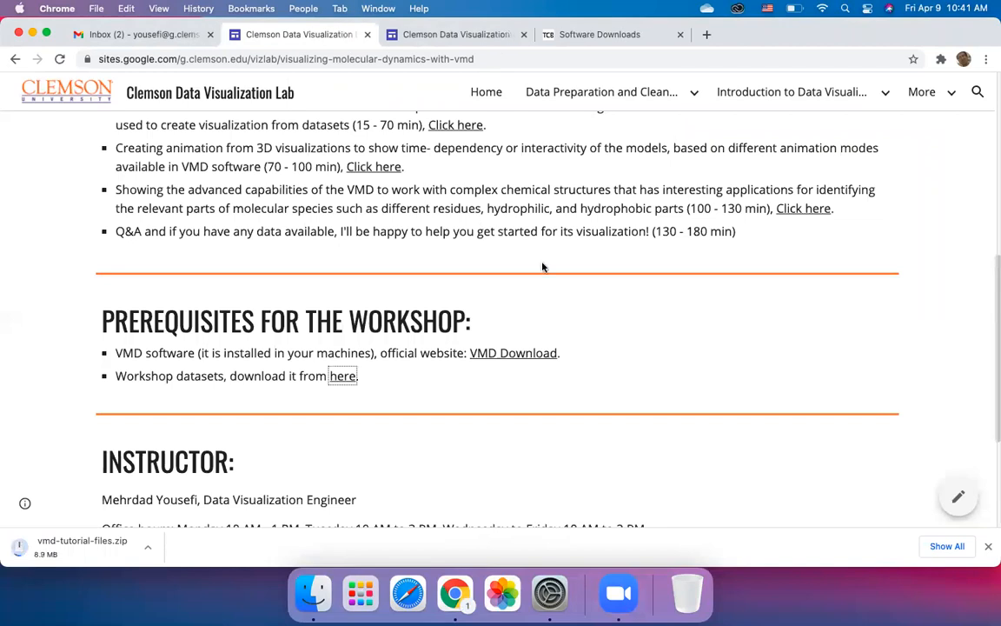
{"action": "scroll", "coordinate": [543, 266], "scroll_direction": "up", "scroll_amount": 8}
{"action": "left_click", "coordinate": [552, 34]}
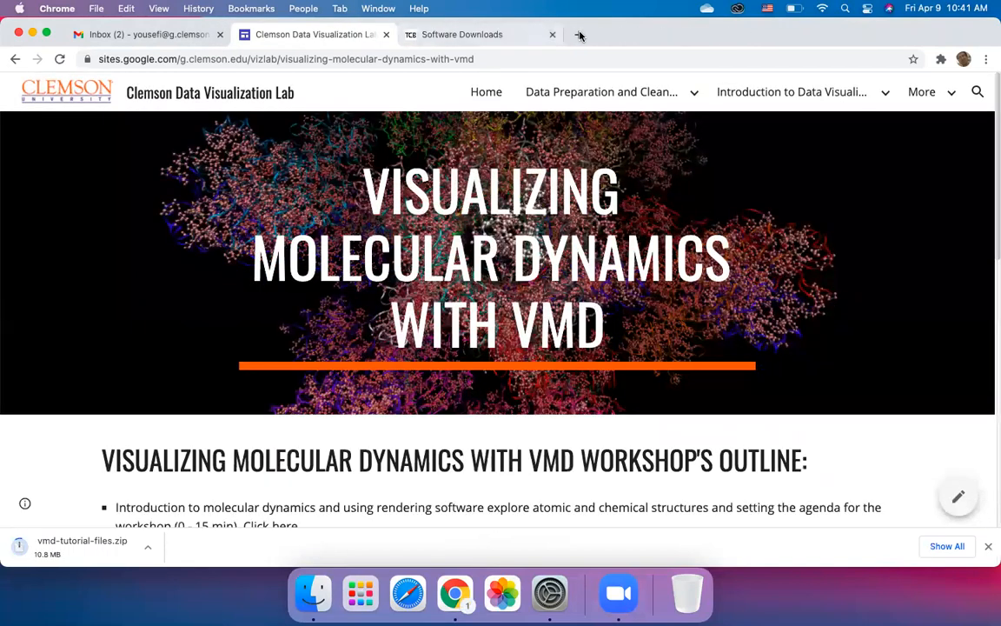
{"action": "left_click", "coordinate": [553, 34]}
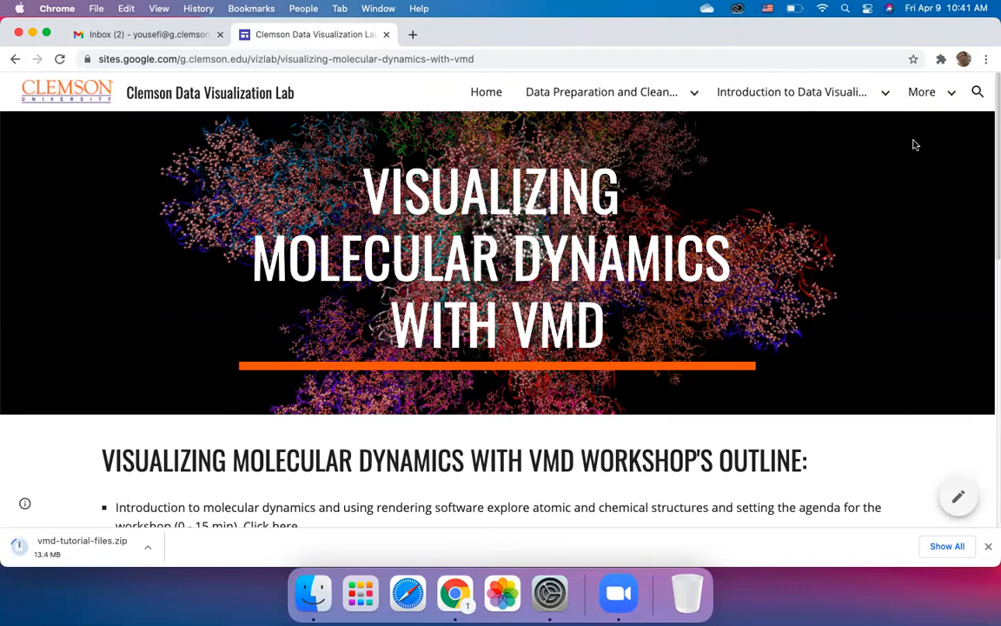
Step: Open the Creating Animation from 3D Visualizations page and review its section on loading molecular dynamics simulation results
{"action": "left_click", "coordinate": [924, 99]}
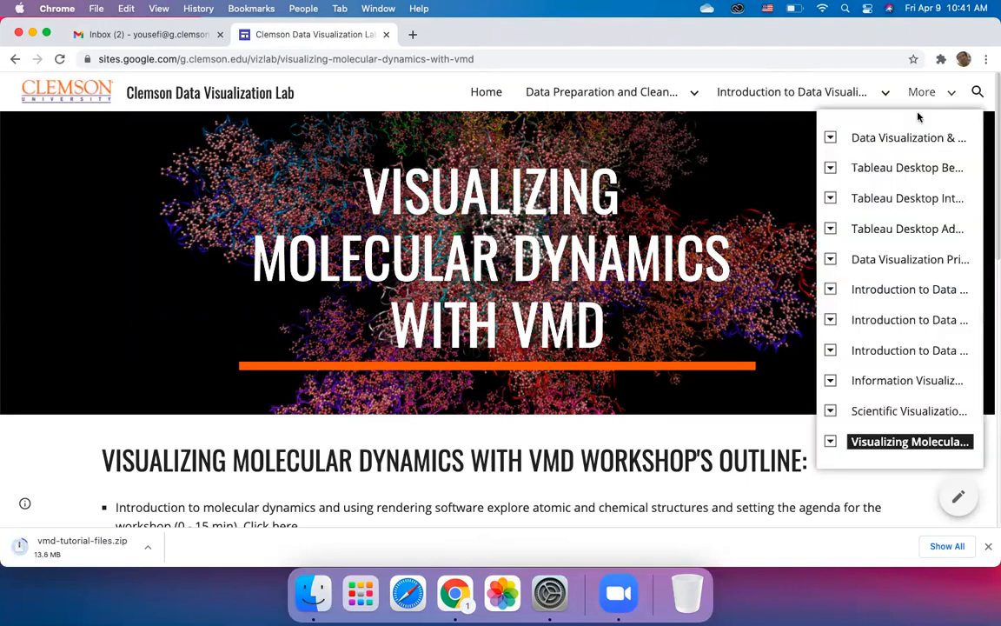
{"action": "left_click", "coordinate": [830, 441]}
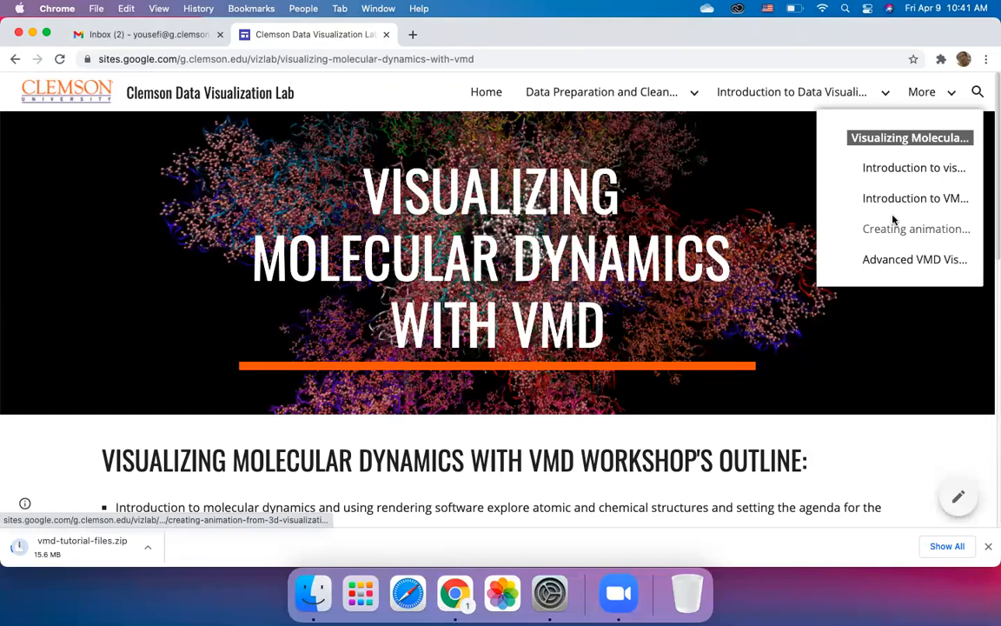
{"action": "left_click", "coordinate": [893, 233]}
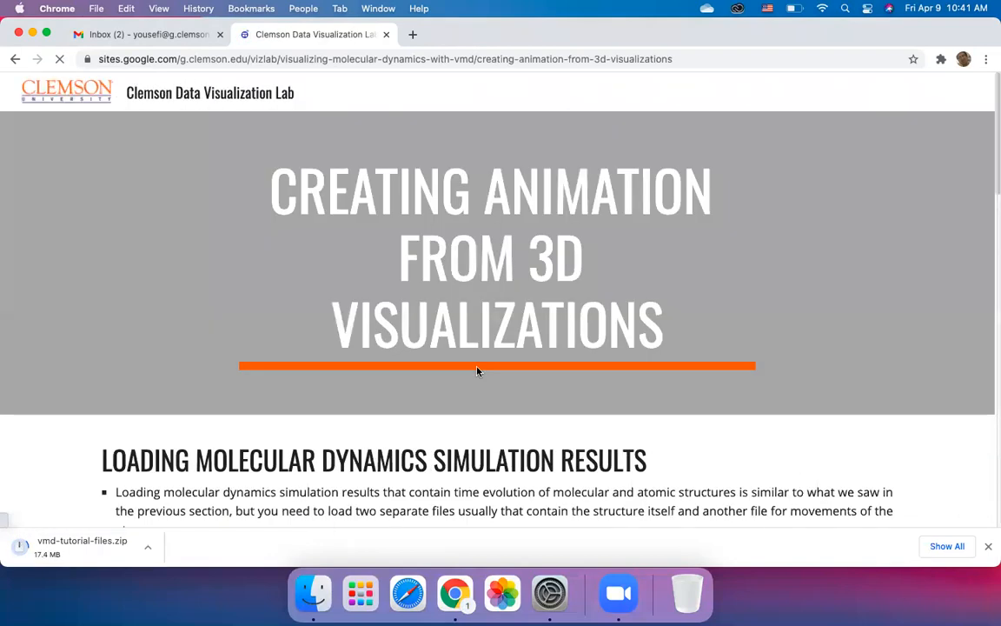
{"action": "scroll", "coordinate": [426, 393], "scroll_direction": "down", "scroll_amount": 3}
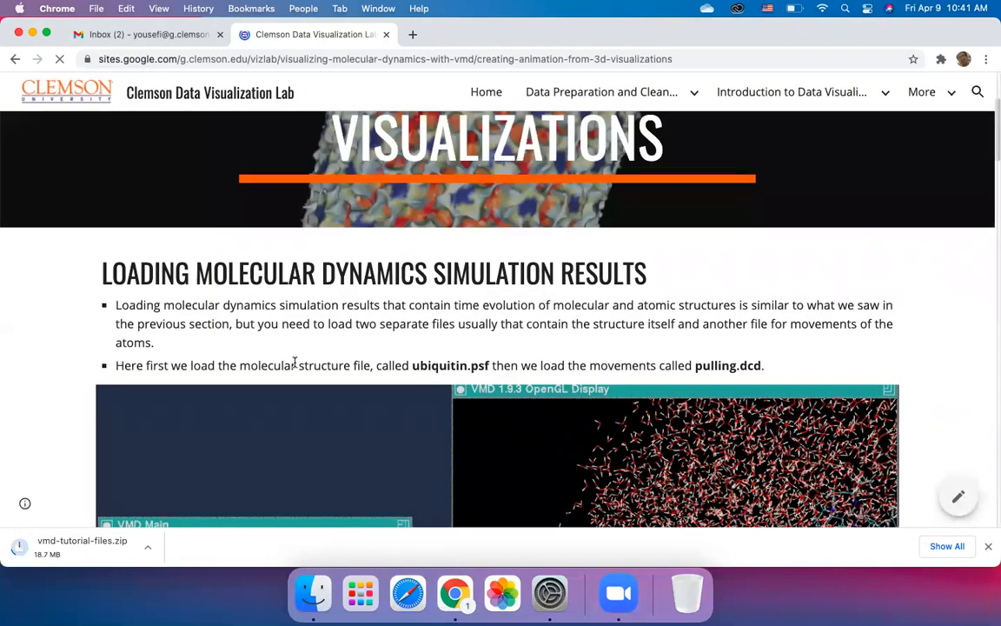
{"action": "scroll", "coordinate": [291, 360], "scroll_direction": "down", "scroll_amount": 1}
{"action": "scroll", "coordinate": [289, 360], "scroll_direction": "down", "scroll_amount": 2}
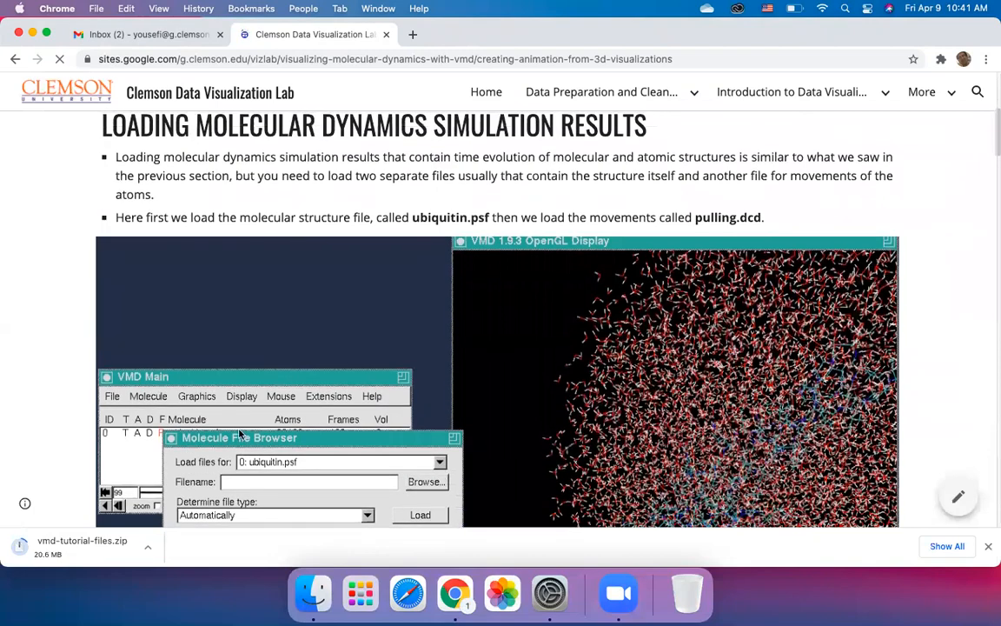
{"action": "scroll", "coordinate": [241, 435], "scroll_direction": "down", "scroll_amount": 1}
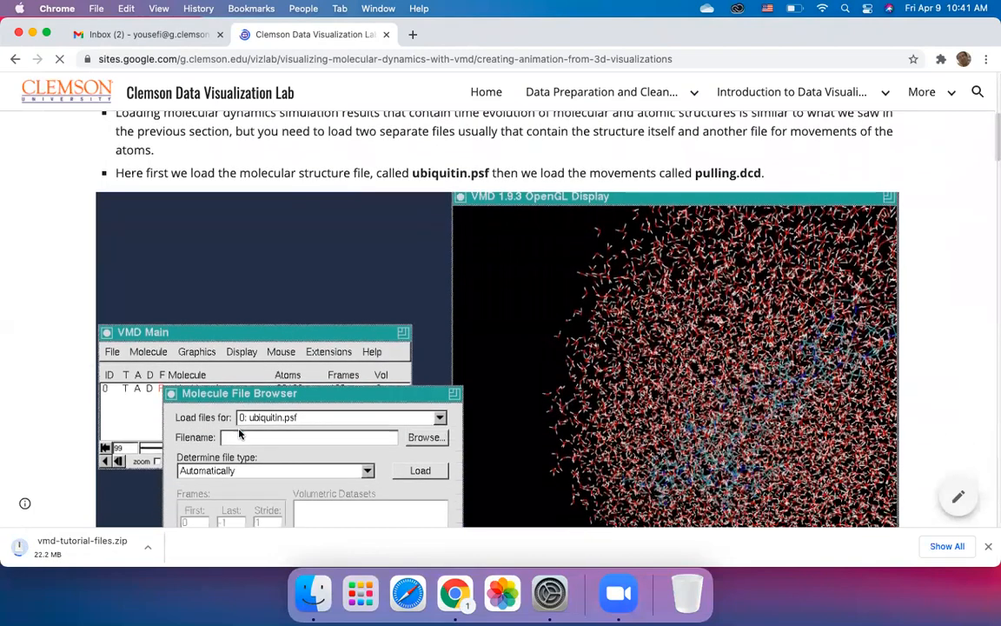
{"action": "scroll", "coordinate": [240, 435], "scroll_direction": "up", "scroll_amount": 1}
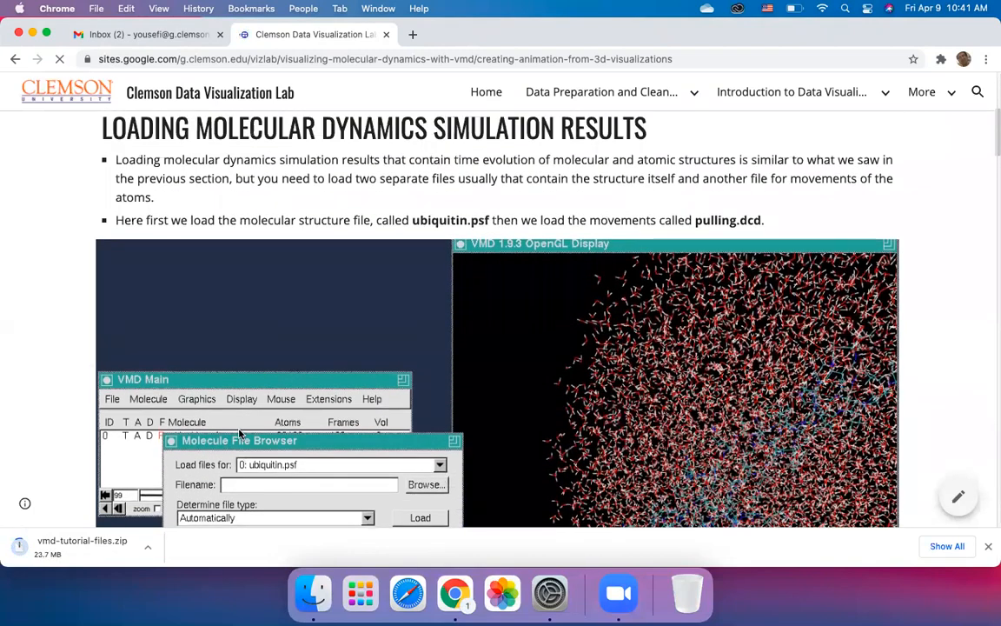
{"action": "scroll", "coordinate": [241, 434], "scroll_direction": "down", "scroll_amount": 4}
{"action": "scroll", "coordinate": [258, 330], "scroll_direction": "down", "scroll_amount": 1}
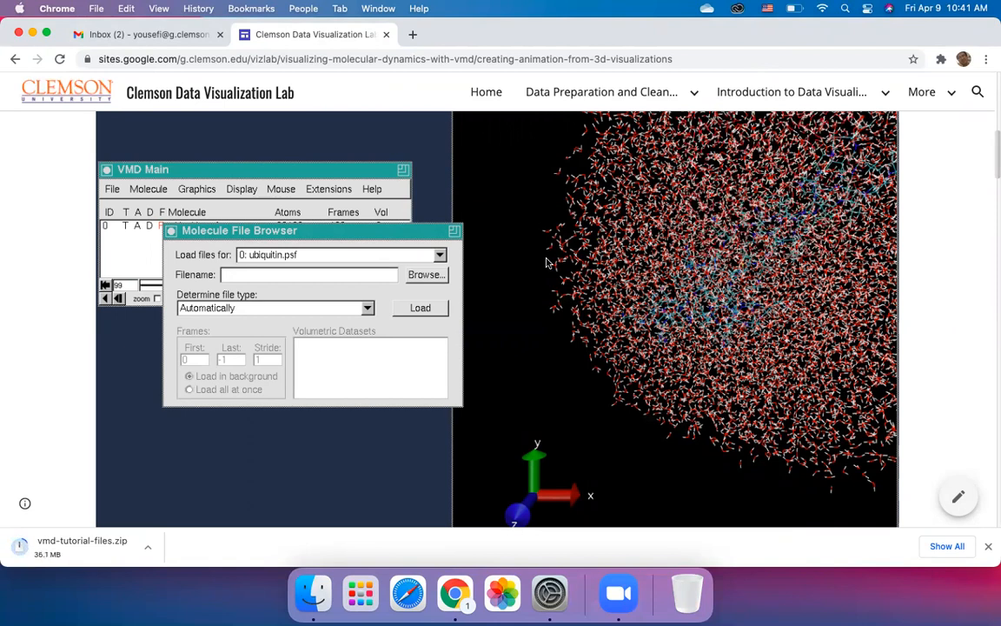
Step: Review the page's sections on preparing the graphical representation for the movie and creating an animation with the VMD Movie Generator
{"action": "scroll", "coordinate": [487, 345], "scroll_direction": "down", "scroll_amount": 10}
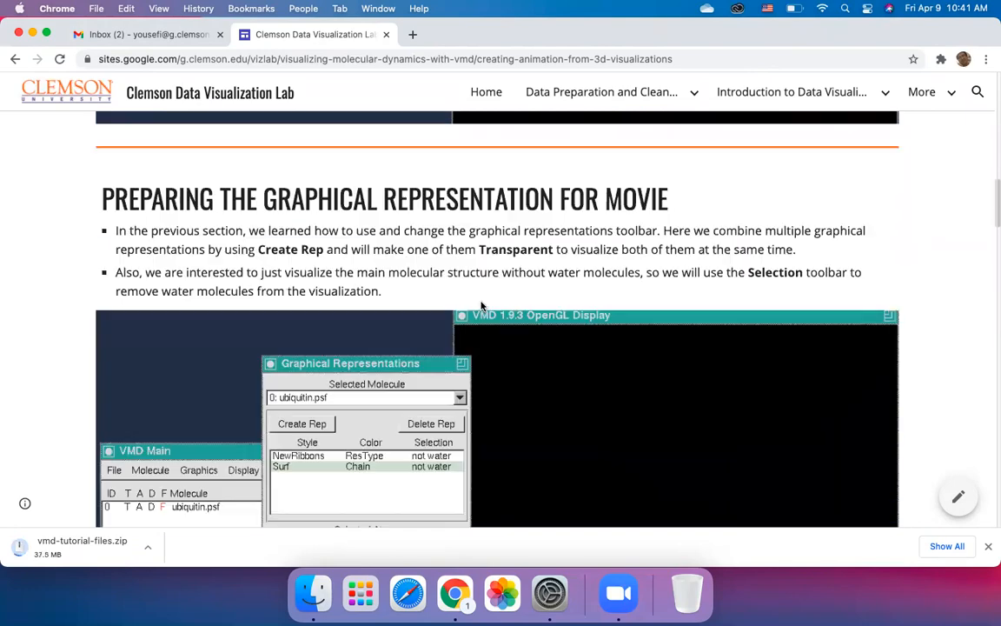
{"action": "scroll", "coordinate": [481, 306], "scroll_direction": "down", "scroll_amount": 8}
{"action": "scroll", "coordinate": [481, 306], "scroll_direction": "up", "scroll_amount": 5}
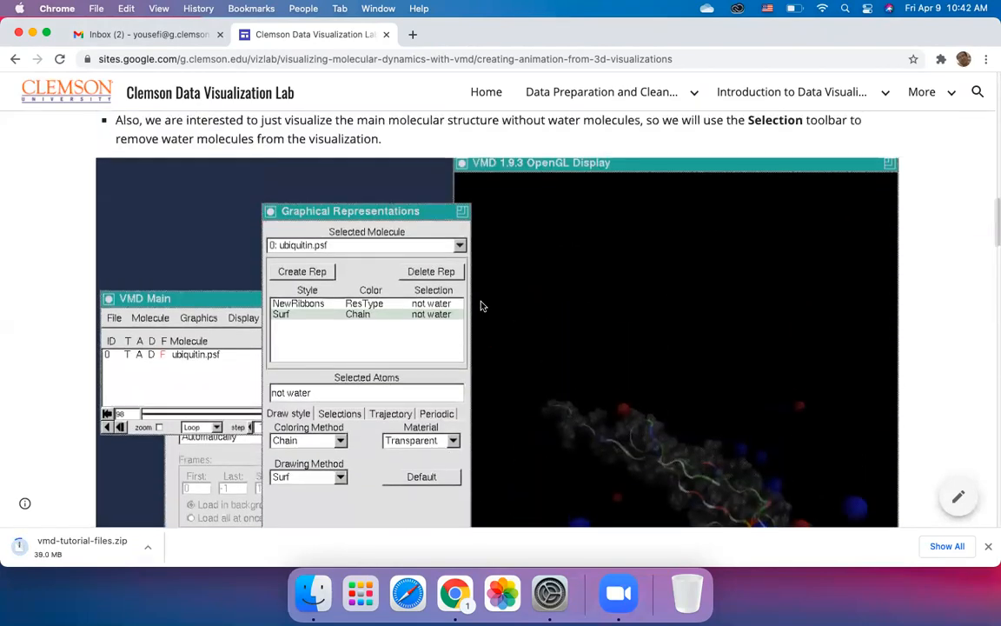
{"action": "scroll", "coordinate": [483, 306], "scroll_direction": "up", "scroll_amount": 3}
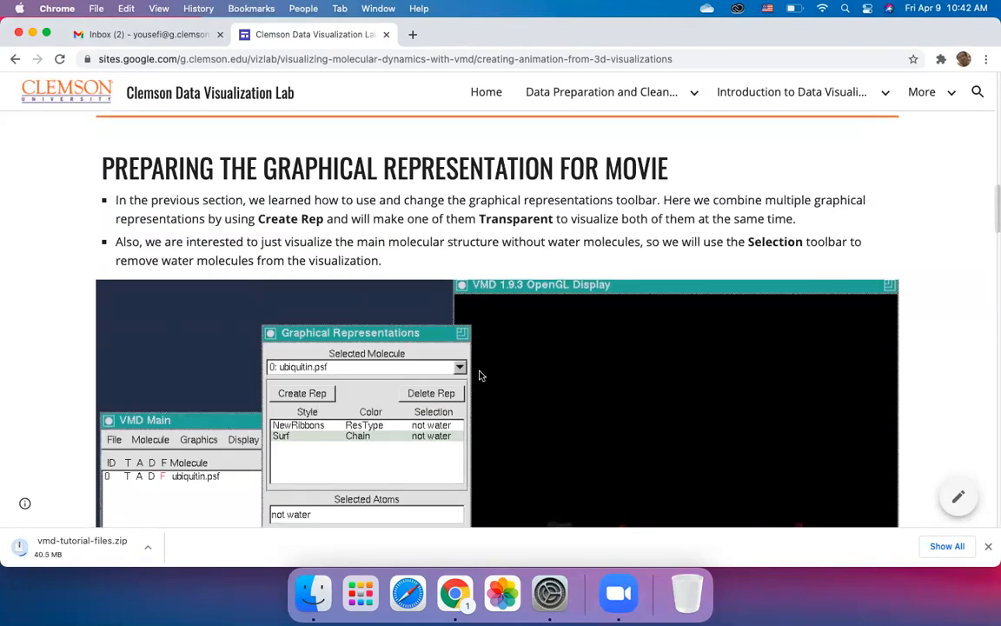
{"action": "scroll", "coordinate": [481, 376], "scroll_direction": "down", "scroll_amount": 4}
{"action": "scroll", "coordinate": [481, 375], "scroll_direction": "down", "scroll_amount": 15}
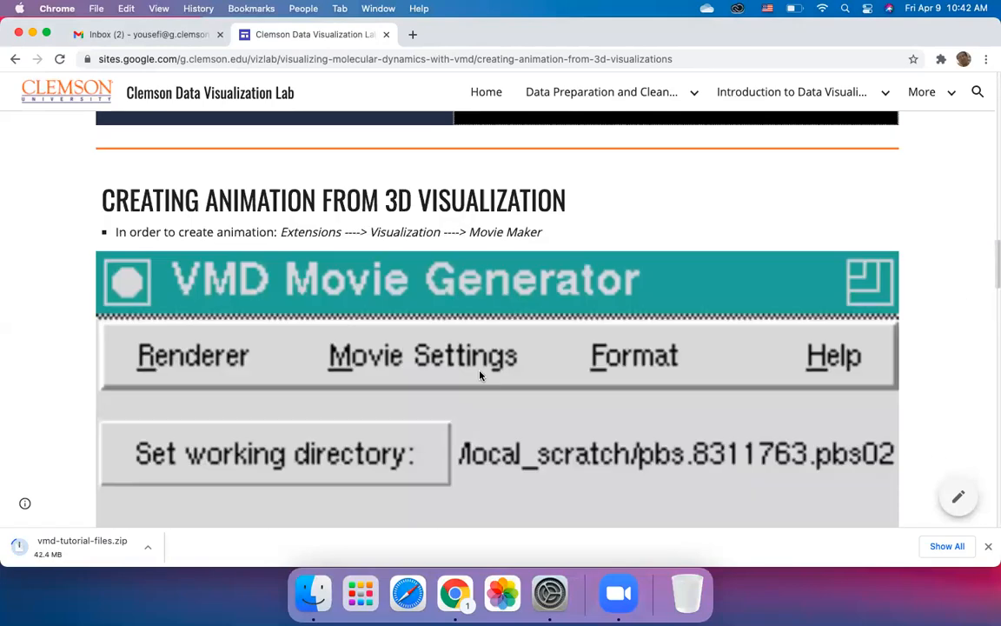
{"action": "scroll", "coordinate": [480, 375], "scroll_direction": "down", "scroll_amount": 15}
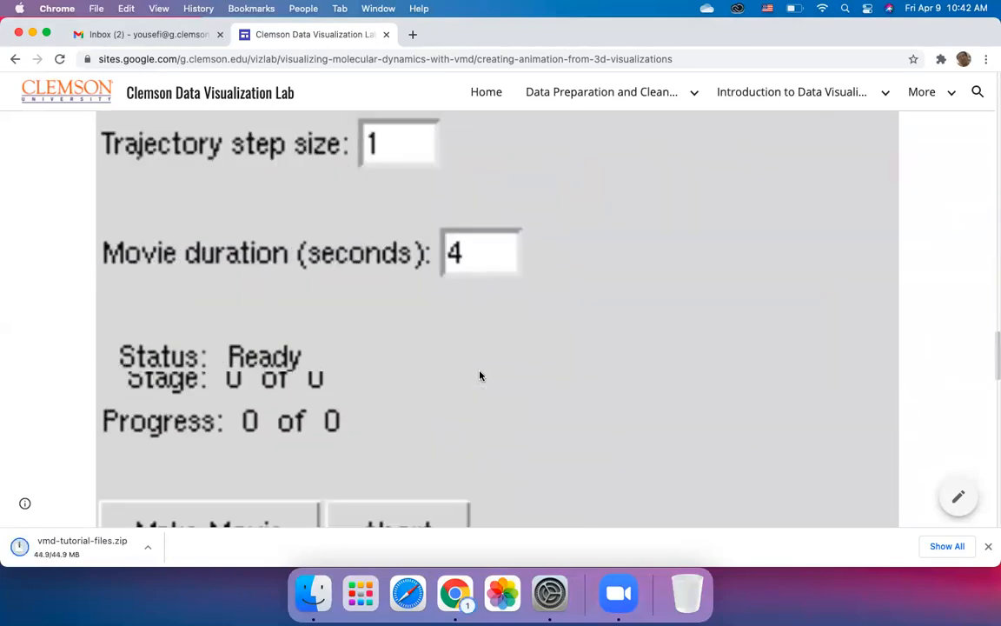
{"action": "scroll", "coordinate": [481, 376], "scroll_direction": "up", "scroll_amount": 20}
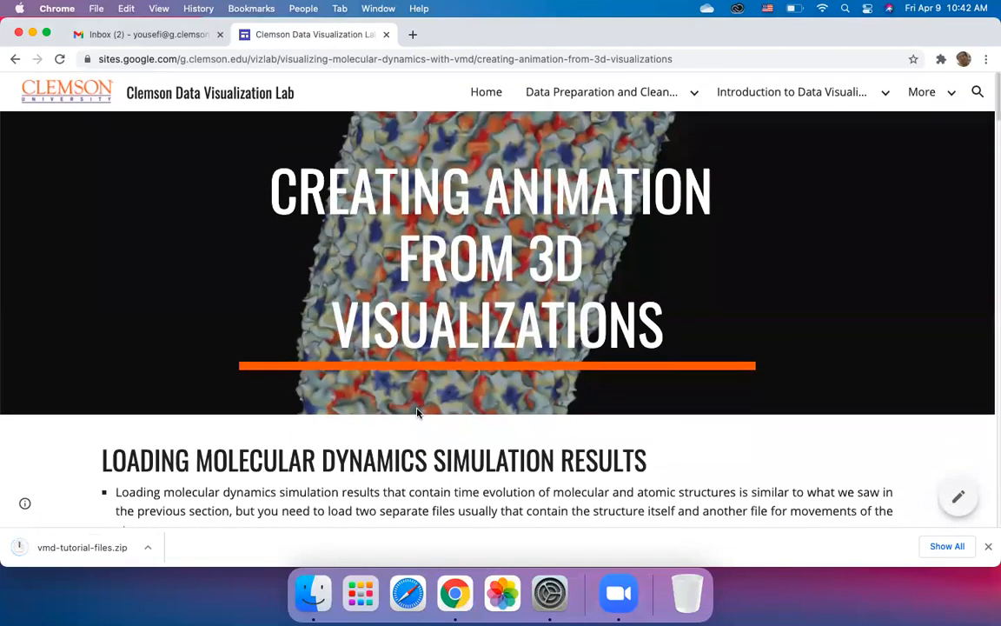
Step: Open the downloaded vmd-tutorial-files folder in Finder, locate ubiquitin.psf and pulling.dcd in it, and close the Finder window
{"action": "left_click", "coordinate": [94, 548]}
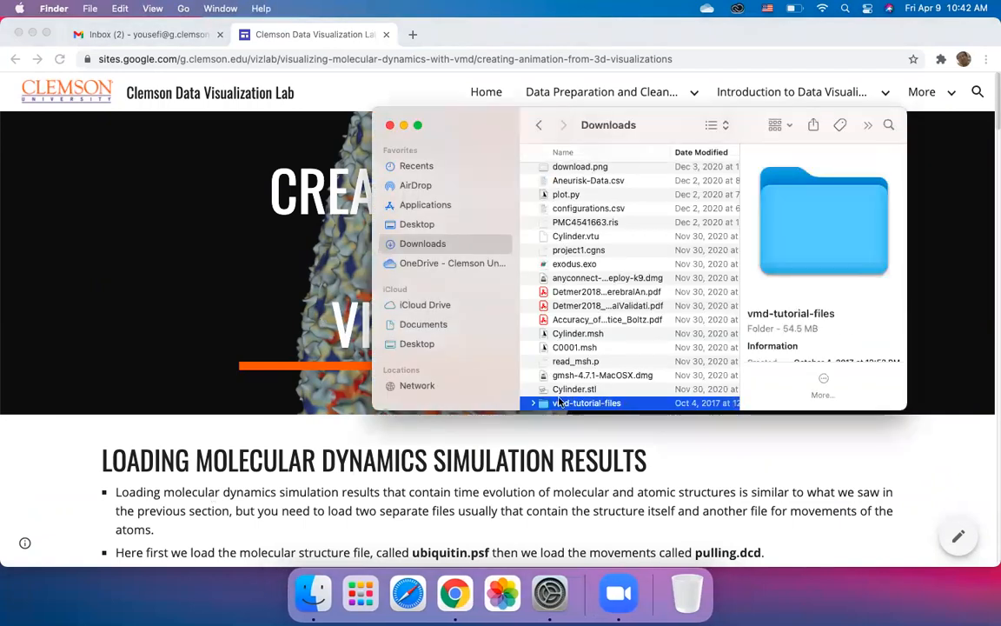
{"action": "double_click", "coordinate": [566, 405]}
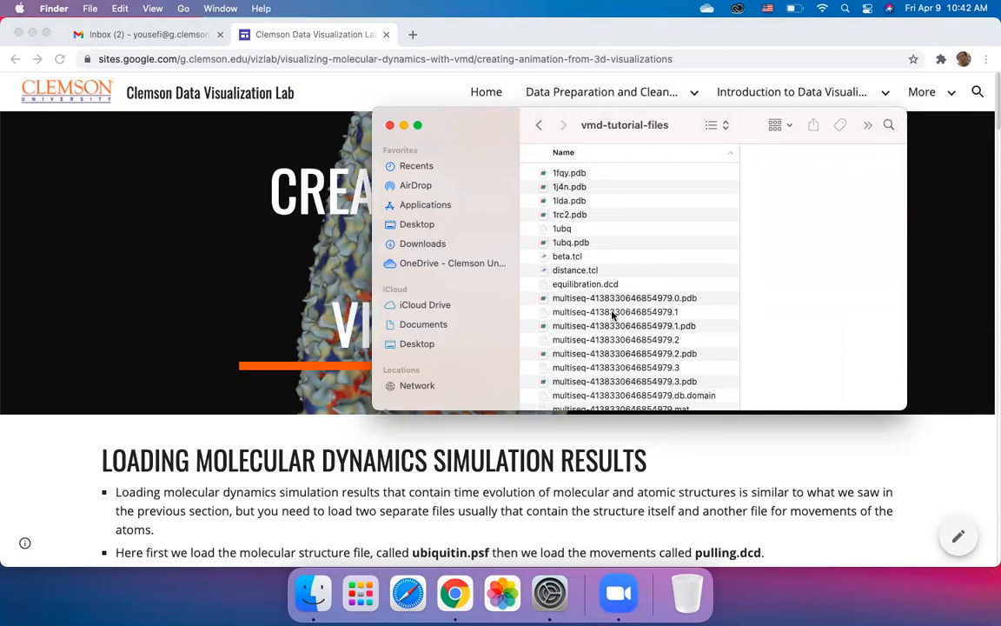
{"action": "scroll", "coordinate": [608, 315], "scroll_direction": "down", "scroll_amount": 5}
{"action": "left_click", "coordinate": [570, 398]}
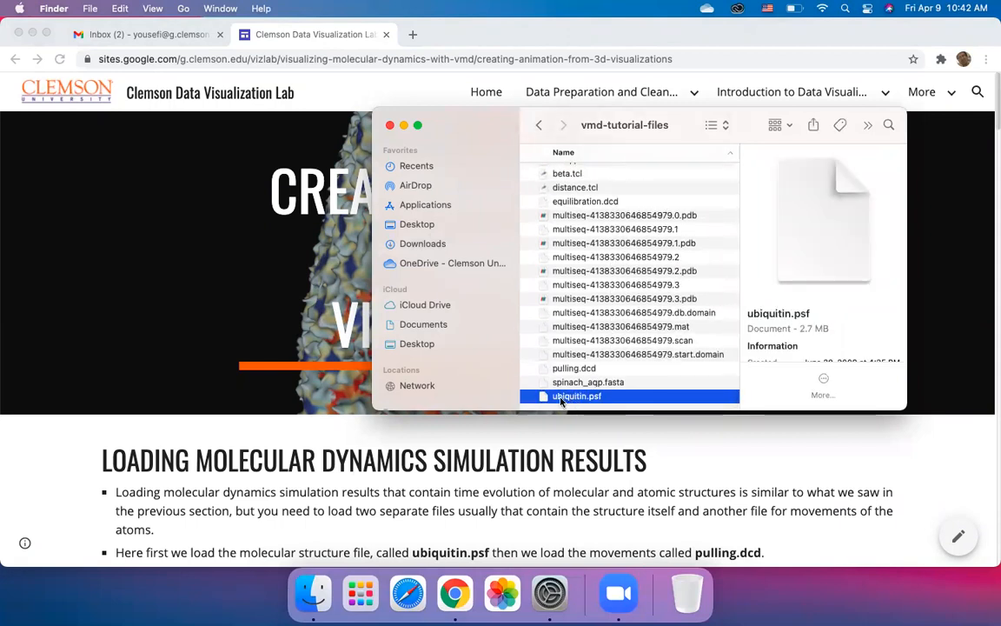
{"action": "left_click", "coordinate": [562, 369]}
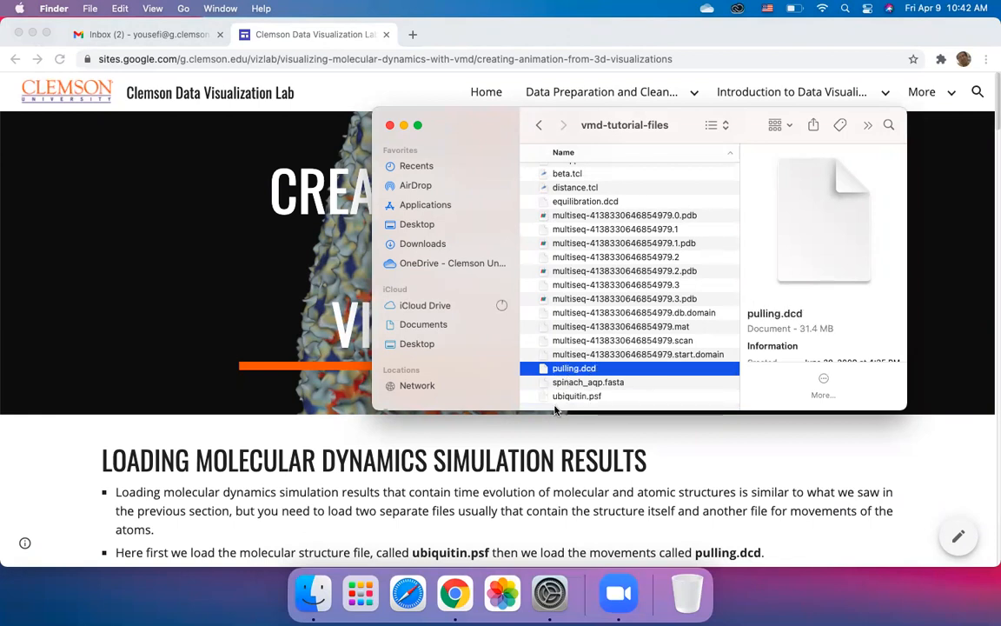
{"action": "left_click", "coordinate": [573, 397]}
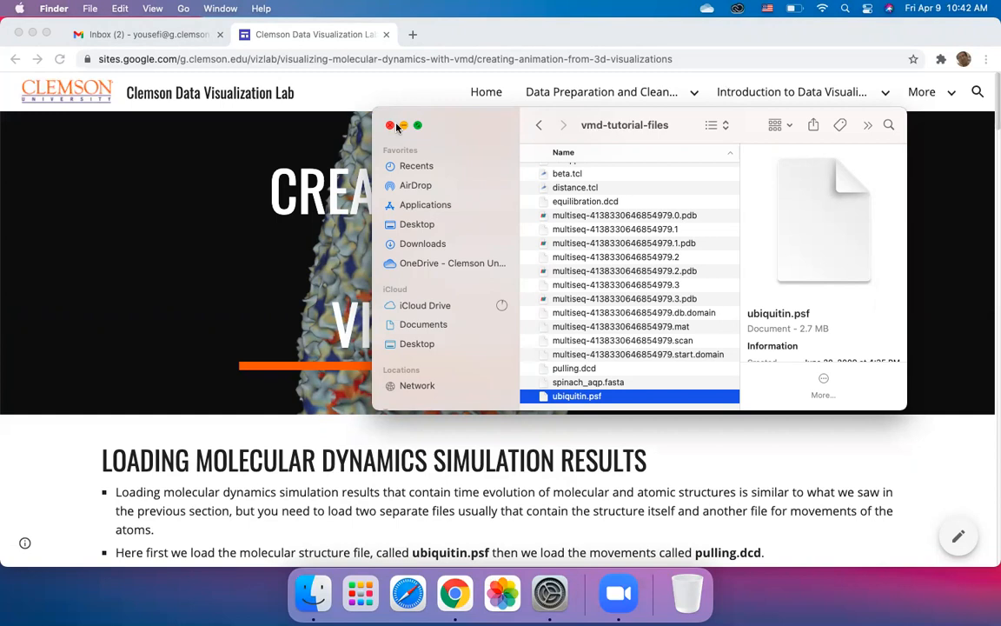
{"action": "scroll", "coordinate": [611, 309], "scroll_direction": "up", "scroll_amount": 3}
{"action": "scroll", "coordinate": [611, 309], "scroll_direction": "down", "scroll_amount": 3}
{"action": "scroll", "coordinate": [612, 310], "scroll_direction": "up", "scroll_amount": 3}
{"action": "scroll", "coordinate": [611, 308], "scroll_direction": "down", "scroll_amount": 3}
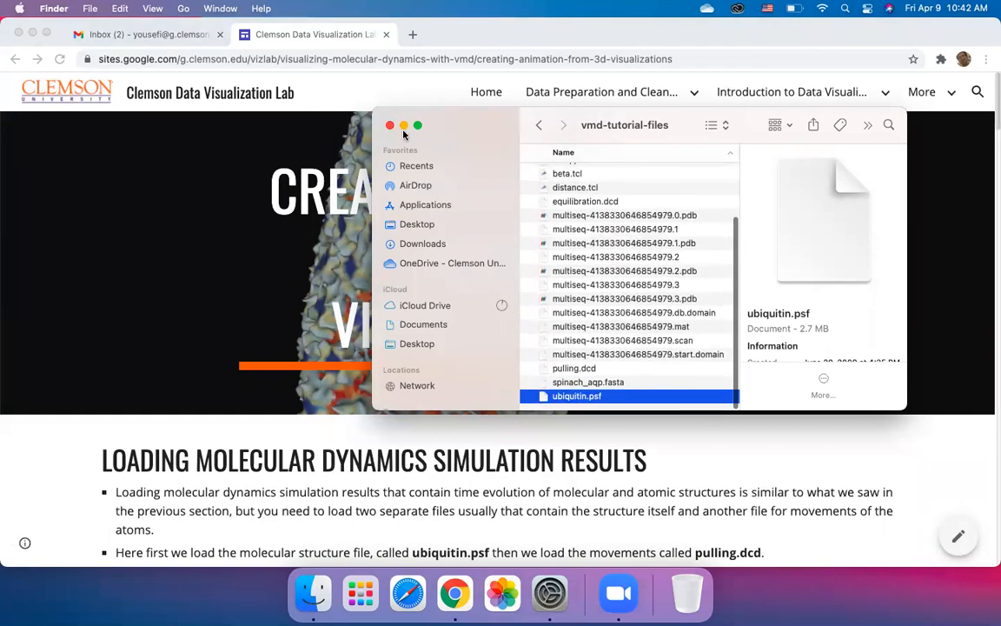
{"action": "left_click", "coordinate": [390, 125]}
Step: Launch VMD and move the VMD Main window beside the OpenGL Display
{"action": "left_click", "coordinate": [360, 609]}
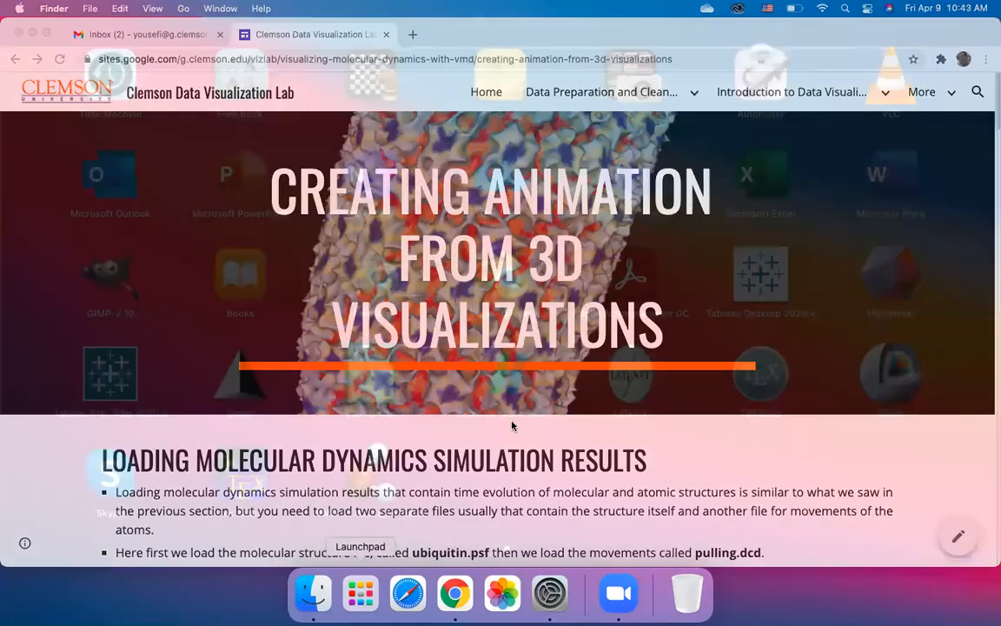
{"action": "left_click", "coordinate": [327, 410]}
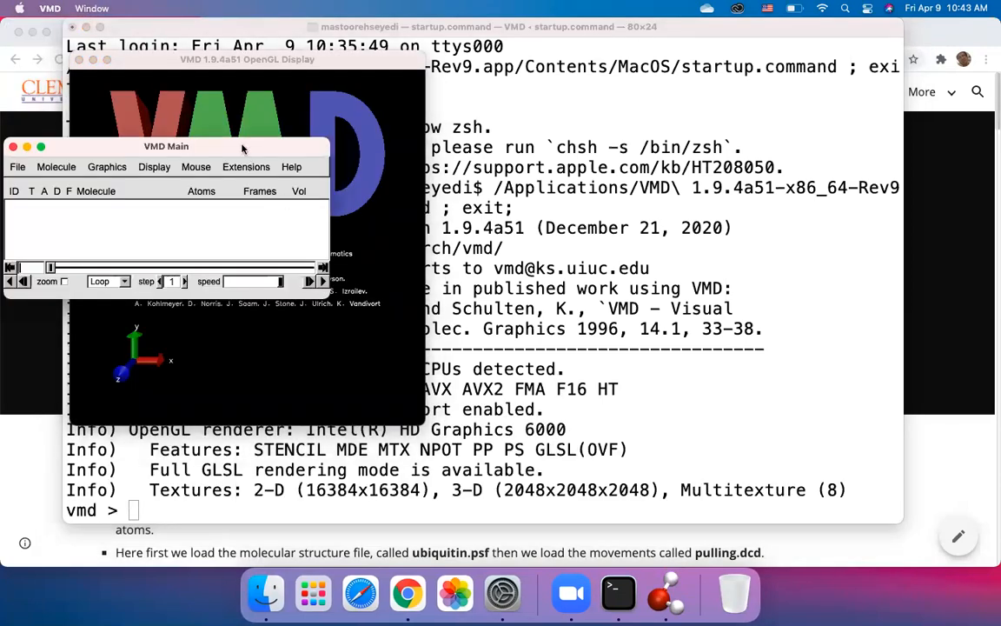
{"action": "left_click_drag", "start_coordinate": [280, 149], "coordinate": [716, 146]}
Step: Load ubiquitin.psf from Downloads/vmd-tutorial-files as a new molecule
{"action": "left_click", "coordinate": [453, 164]}
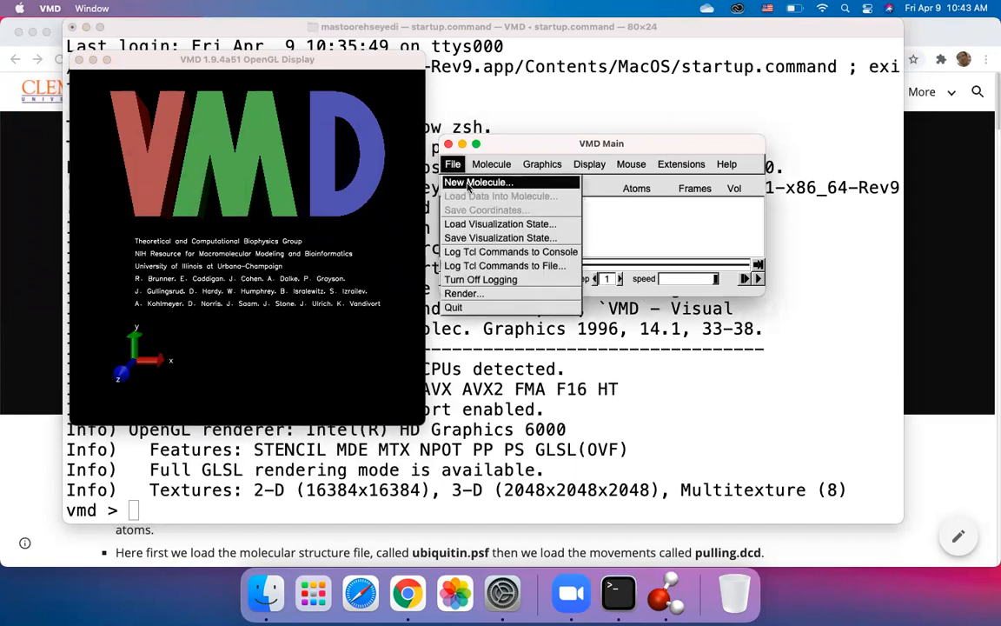
{"action": "left_click", "coordinate": [458, 185]}
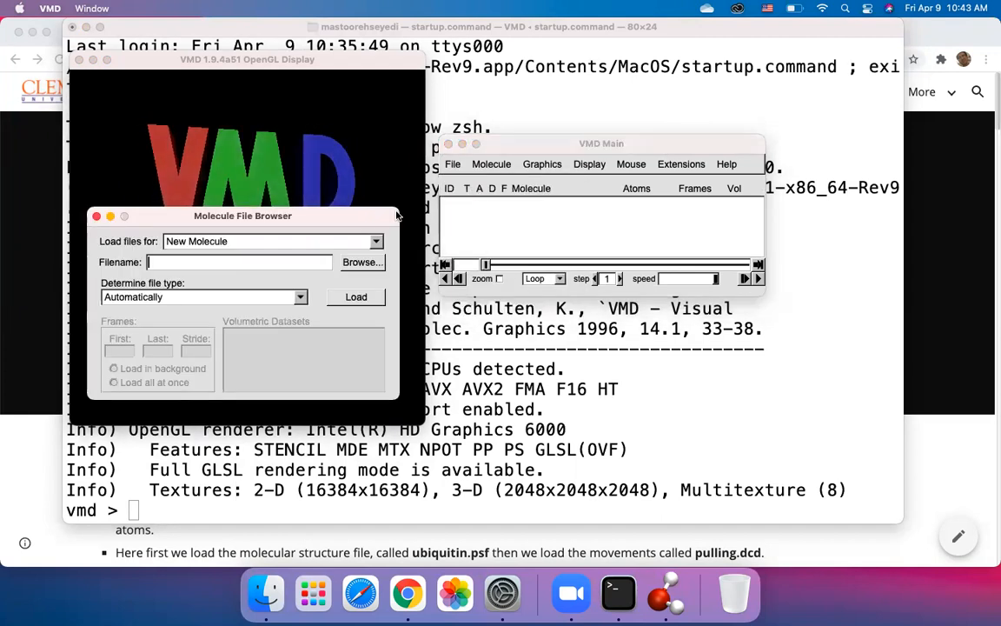
{"action": "left_click", "coordinate": [348, 264]}
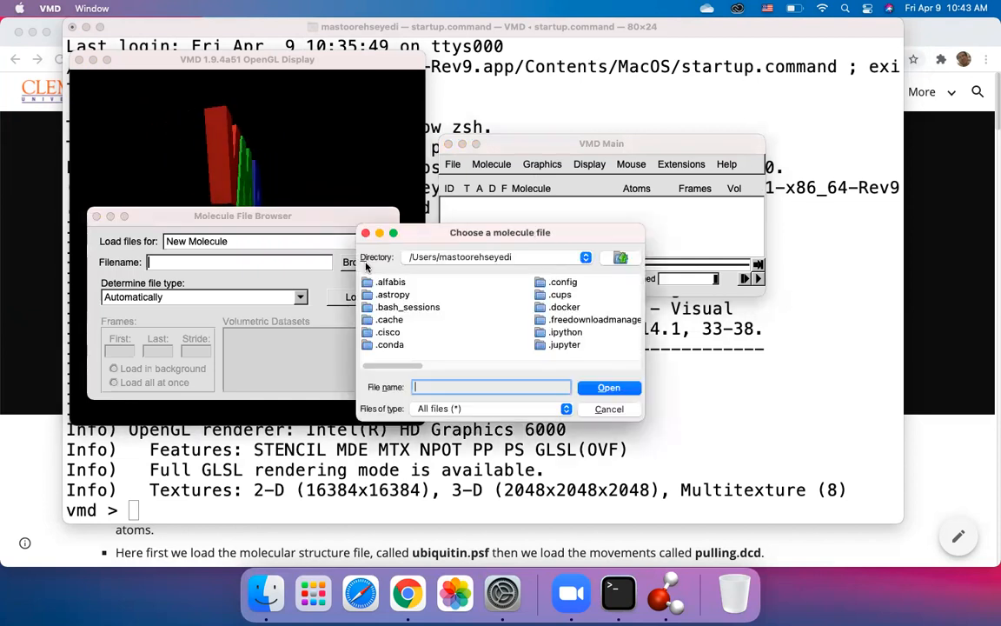
{"action": "left_click_drag", "start_coordinate": [402, 364], "coordinate": [505, 365]}
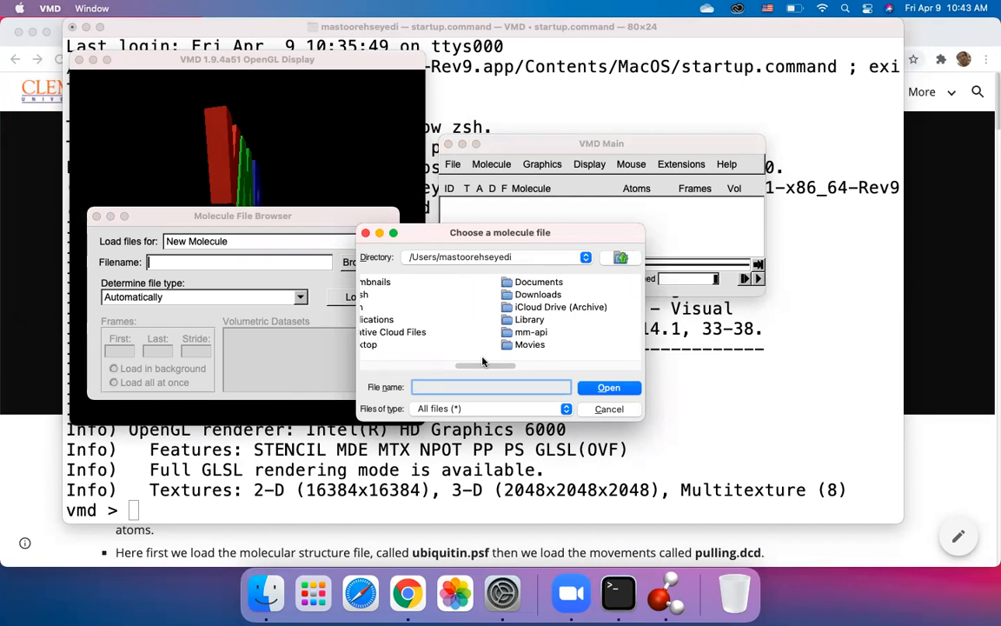
{"action": "double_click", "coordinate": [522, 294]}
{"action": "scroll", "coordinate": [382, 370], "scroll_direction": "right", "scroll_amount": 5}
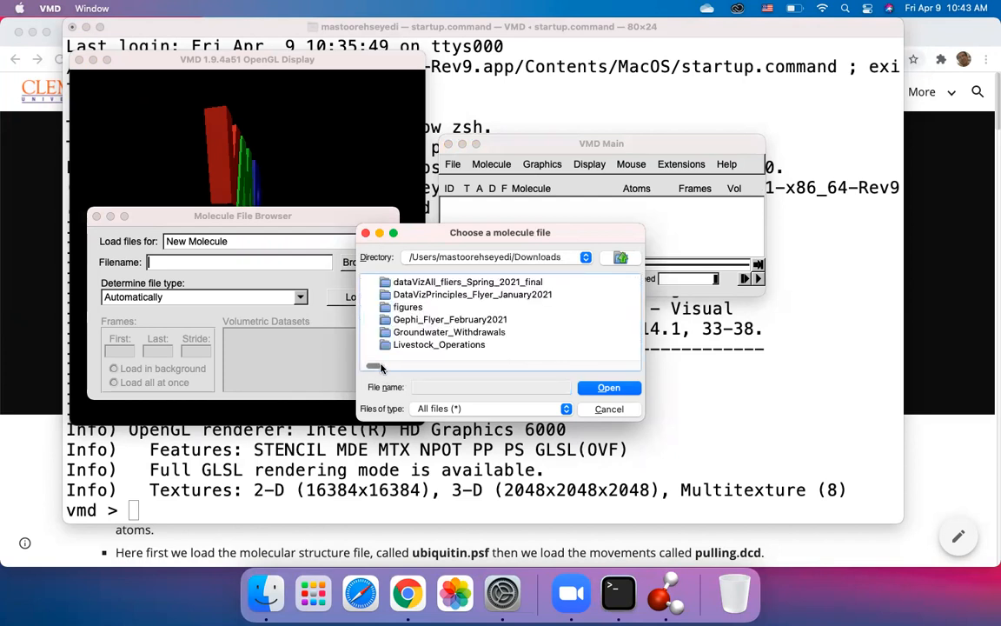
{"action": "scroll", "coordinate": [378, 368], "scroll_direction": "right", "scroll_amount": 5}
{"action": "left_click_drag", "start_coordinate": [407, 368], "coordinate": [376, 367]}
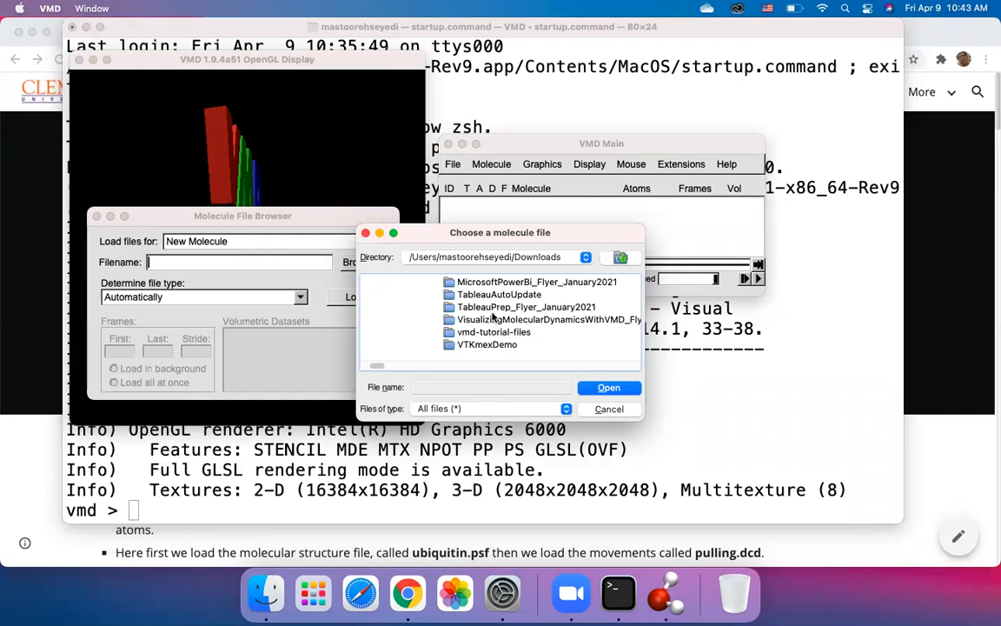
{"action": "double_click", "coordinate": [469, 332]}
{"action": "scroll", "coordinate": [463, 337], "scroll_direction": "right", "scroll_amount": 10}
{"action": "double_click", "coordinate": [545, 335]}
{"action": "left_click", "coordinate": [357, 296]}
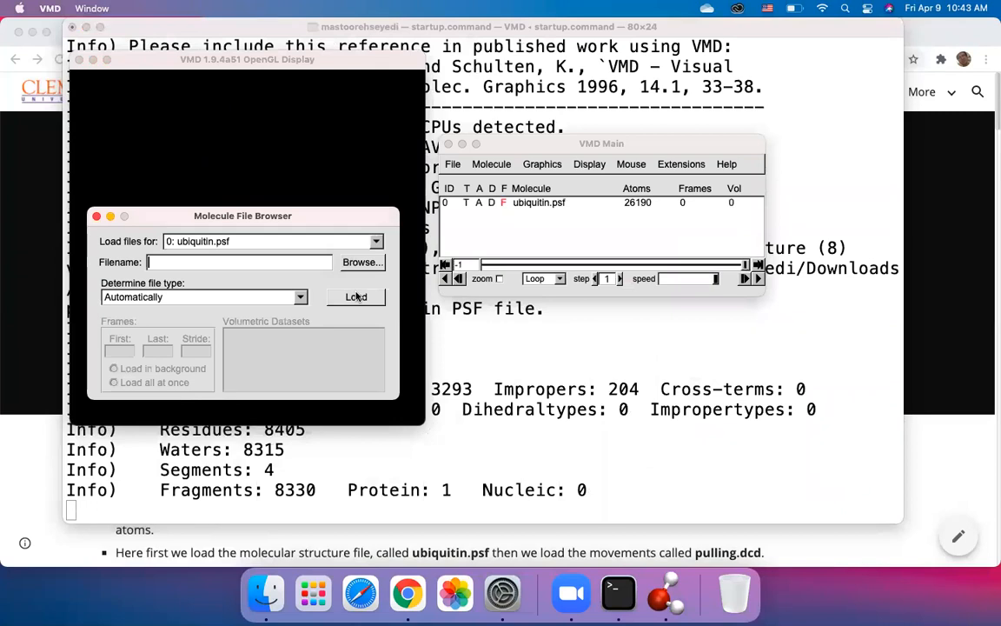
Step: Load the trajectory file pulling.dcd from vmd-tutorial-files into the ubiquitin.psf molecule
{"action": "left_click", "coordinate": [359, 261]}
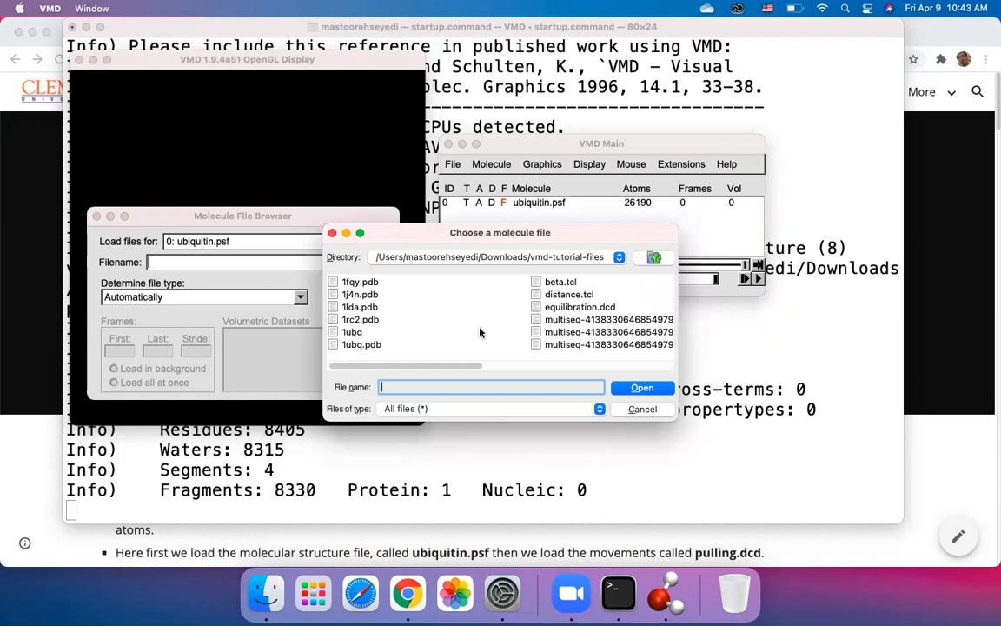
{"action": "scroll", "coordinate": [434, 300], "scroll_direction": "right", "scroll_amount": 5}
{"action": "left_click", "coordinate": [504, 308]}
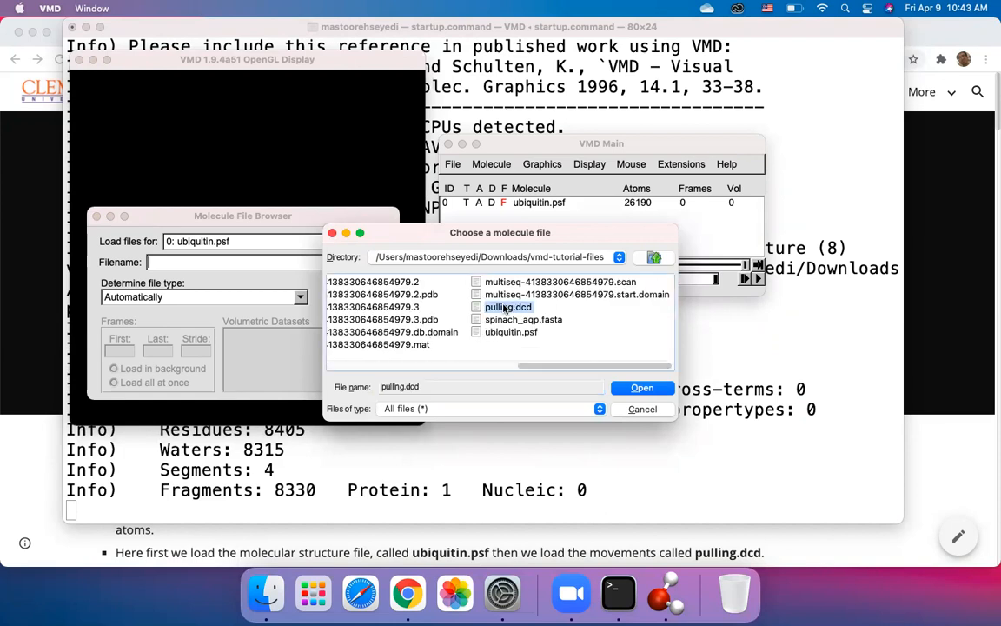
{"action": "left_click", "coordinate": [642, 389]}
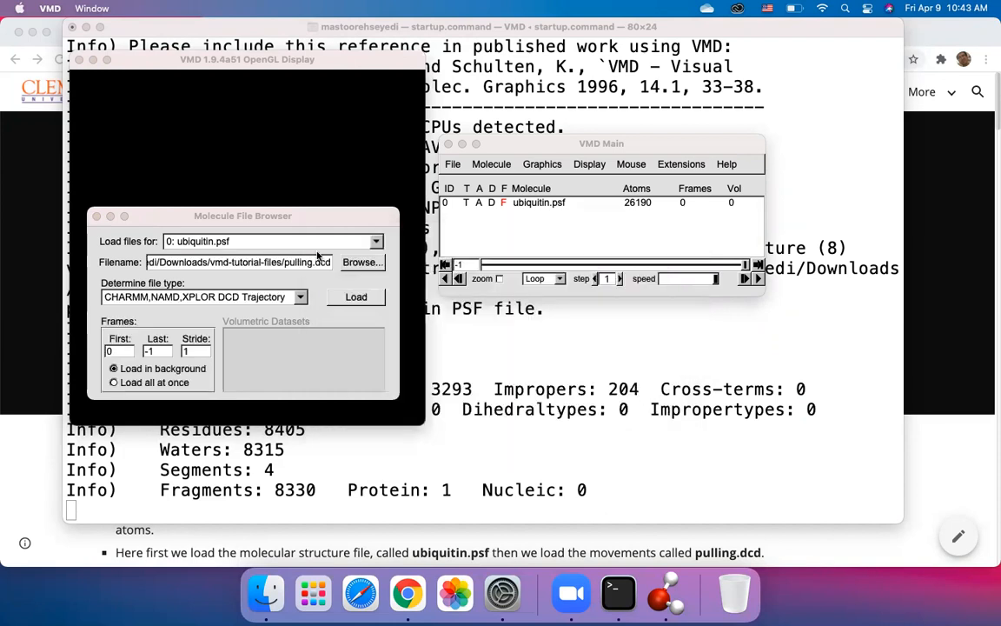
{"action": "left_click", "coordinate": [202, 242]}
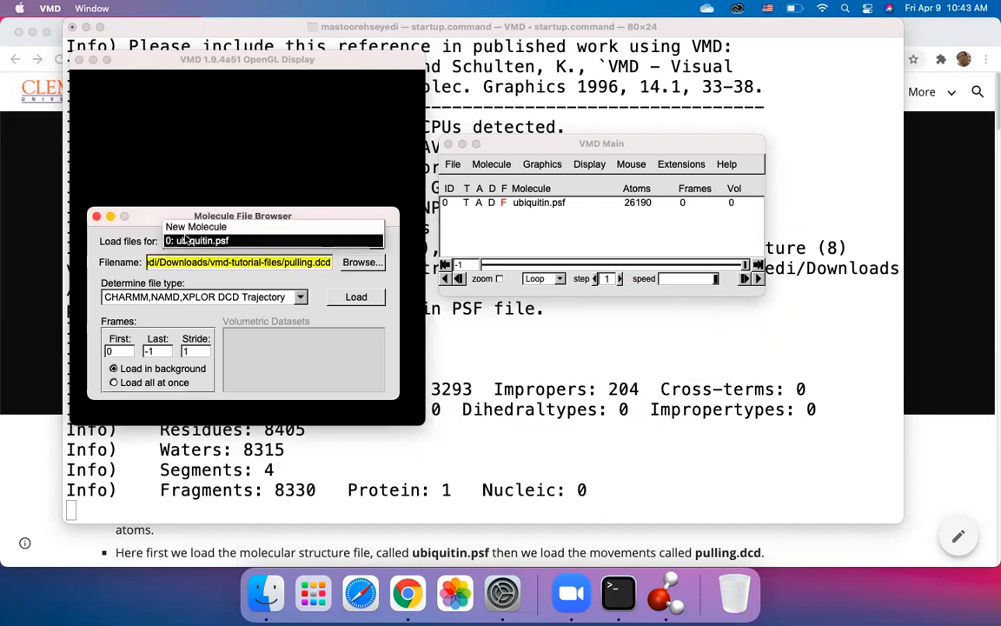
{"action": "left_click", "coordinate": [193, 241]}
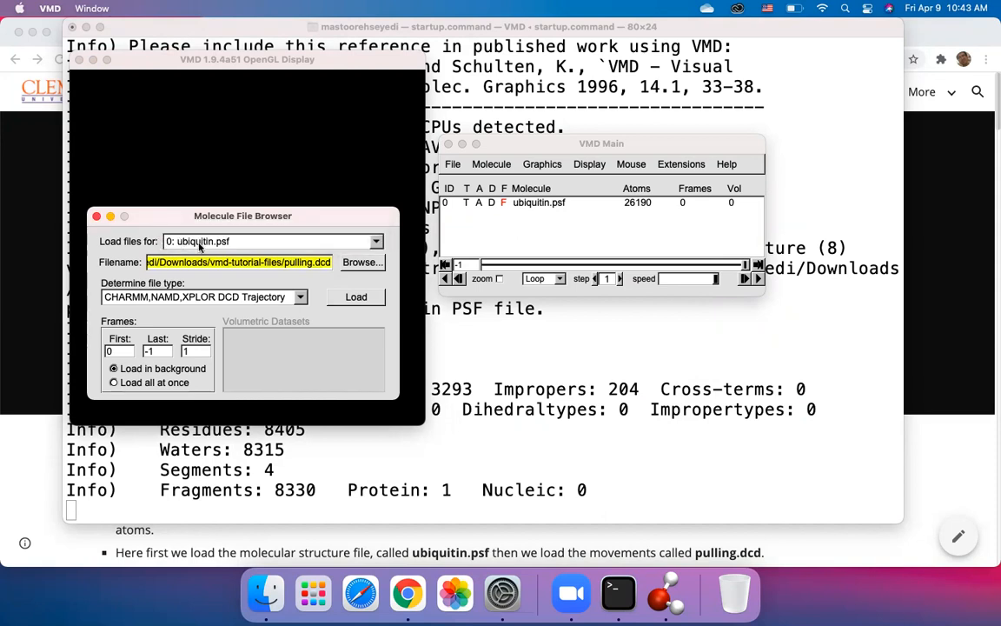
{"action": "left_click", "coordinate": [357, 296]}
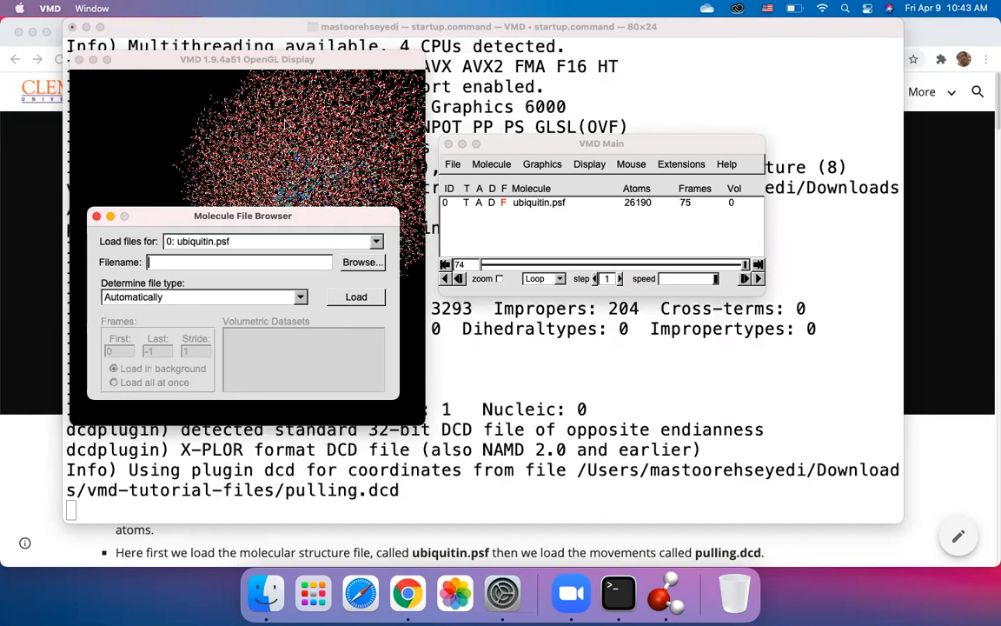
Step: Rewind the trajectory to its first frame and rotate the molecule in the OpenGL Display to view it in 3D
{"action": "left_click", "coordinate": [261, 113]}
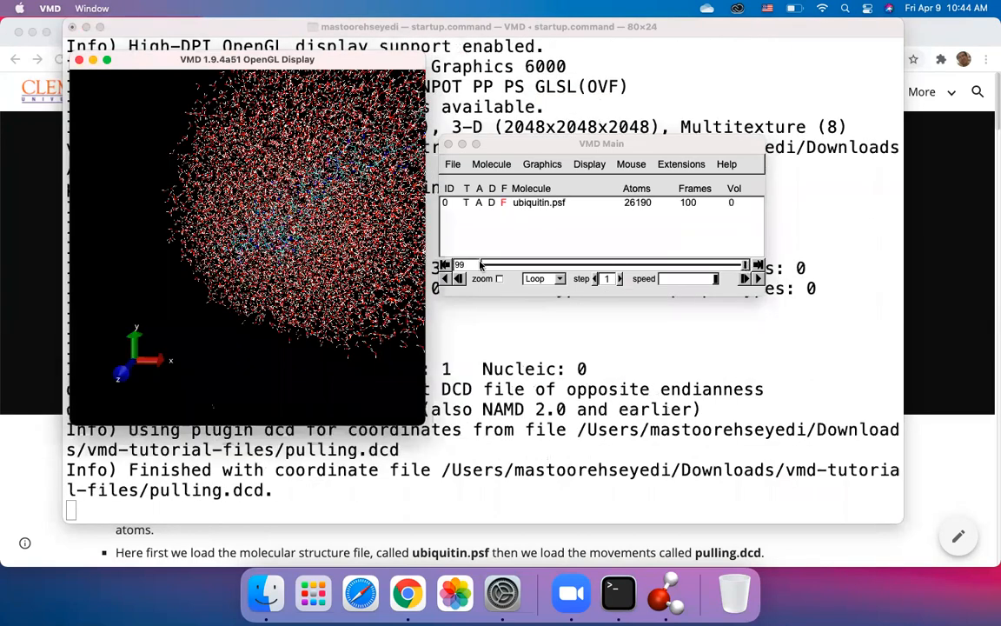
{"action": "left_click", "coordinate": [447, 265]}
{"action": "left_click_drag", "start_coordinate": [267, 224], "coordinate": [332, 263]}
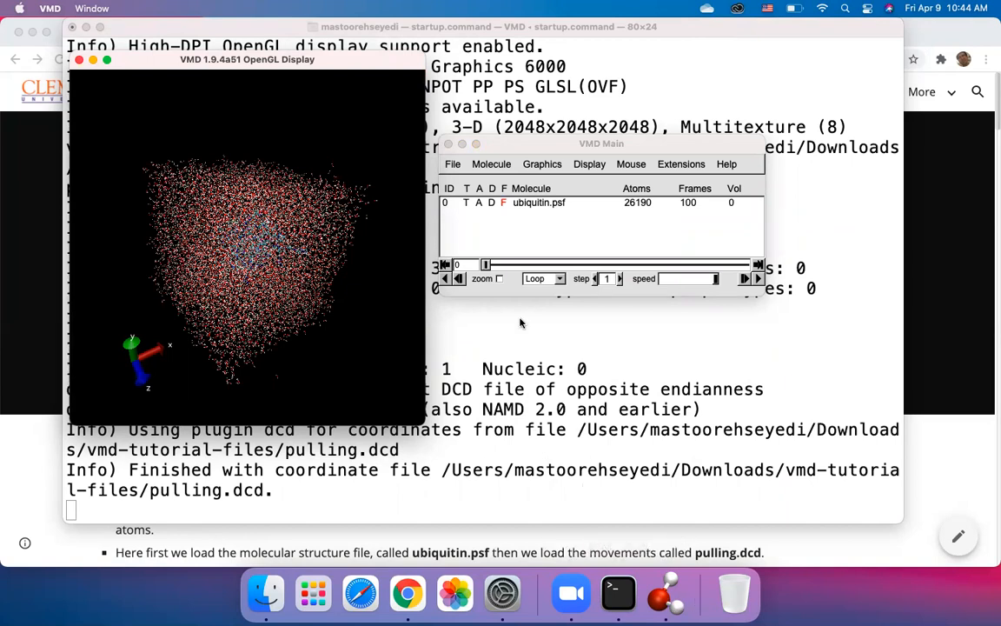
{"action": "left_click", "coordinate": [563, 146]}
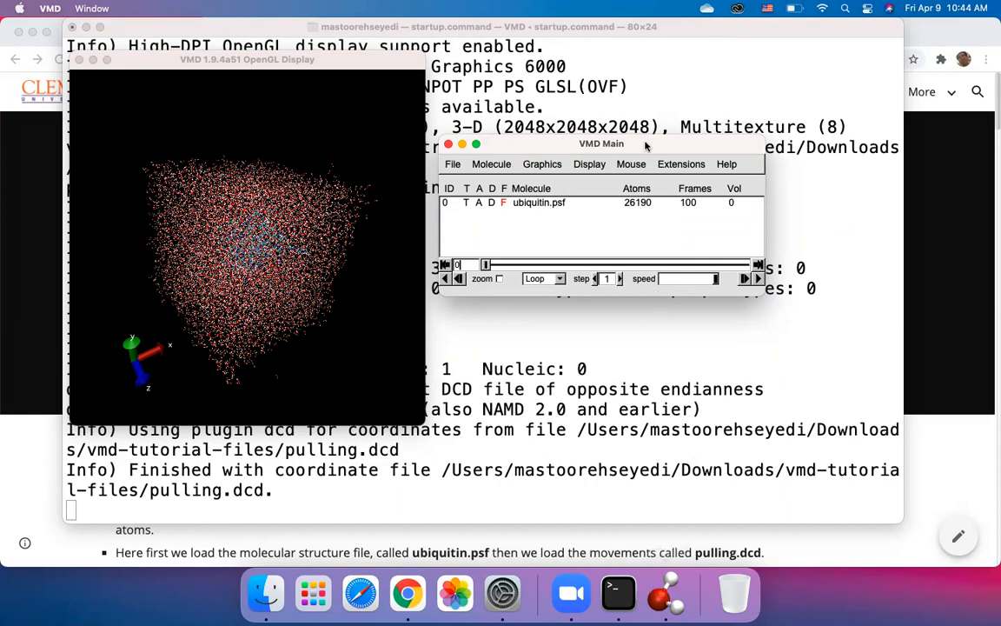
{"action": "left_click", "coordinate": [451, 166]}
{"action": "left_click", "coordinate": [477, 181]}
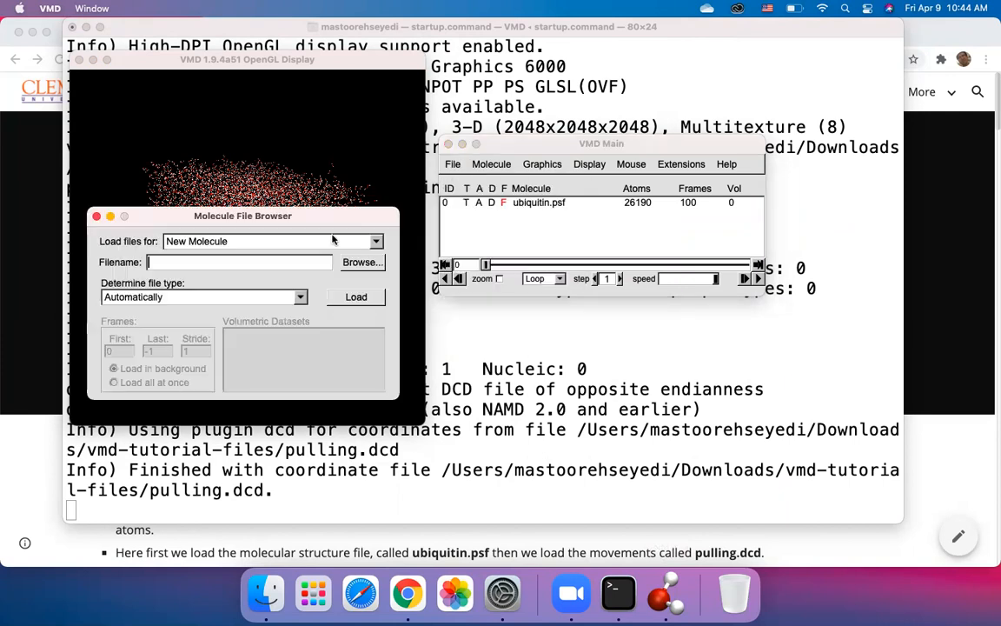
{"action": "left_click", "coordinate": [96, 215]}
Step: Reposition the OpenGL Display and Terminal windows and bring VMD back to the front
{"action": "left_click_drag", "start_coordinate": [261, 60], "coordinate": [509, 98]}
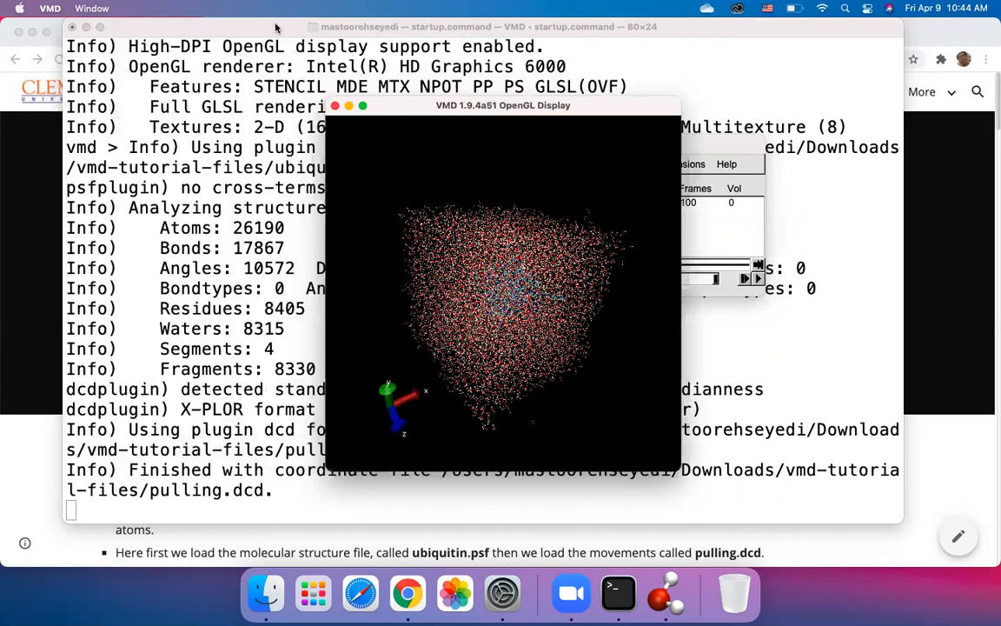
{"action": "left_click_drag", "start_coordinate": [327, 33], "coordinate": [516, 176]}
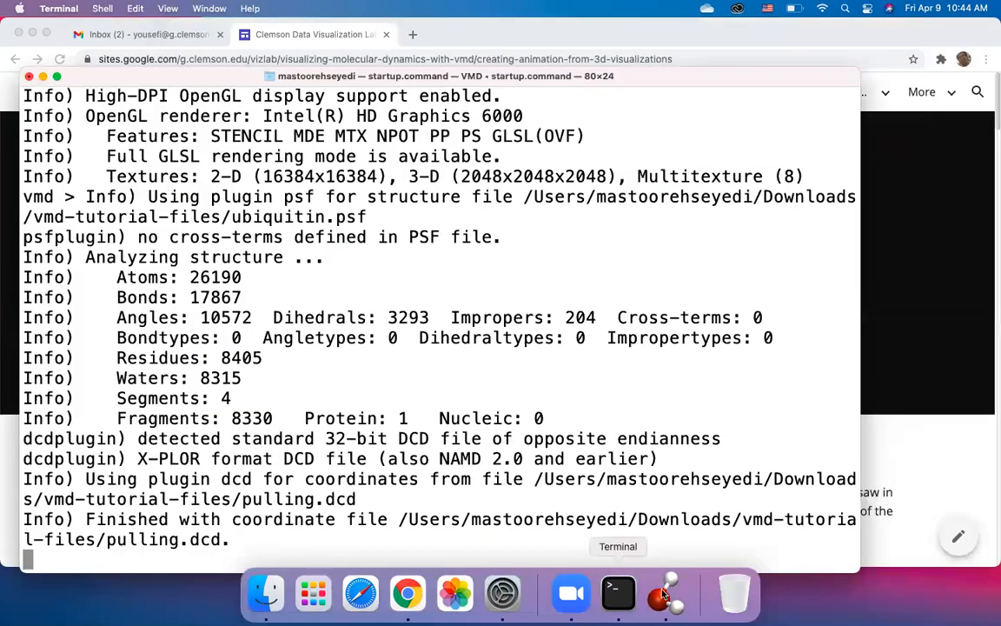
{"action": "left_click", "coordinate": [663, 593]}
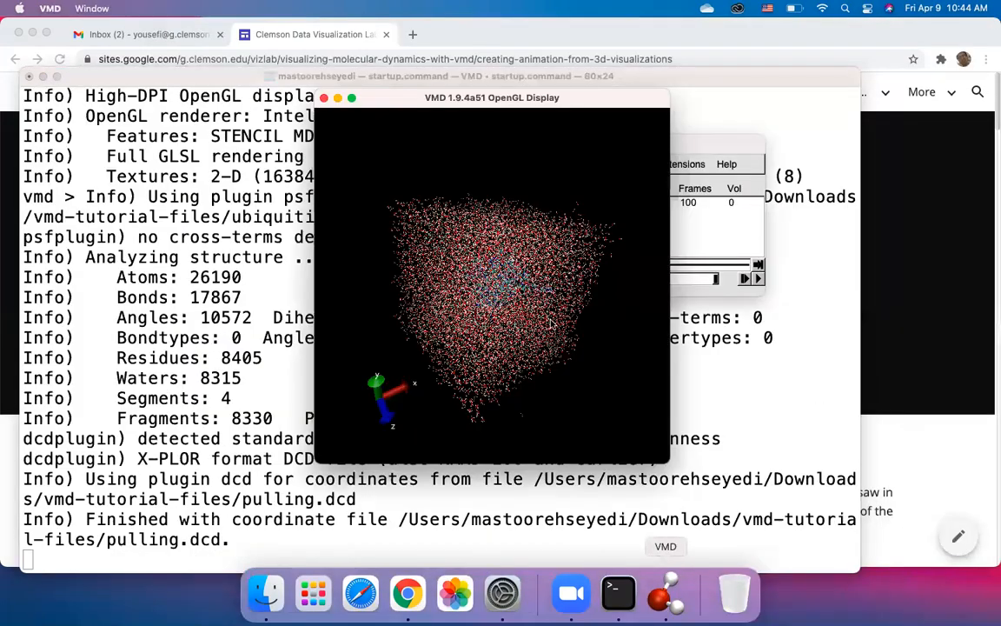
Step: Quit VMD, confirming the exit, and quit the Terminal application as well
{"action": "left_click", "coordinate": [453, 163]}
{"action": "left_click", "coordinate": [454, 306]}
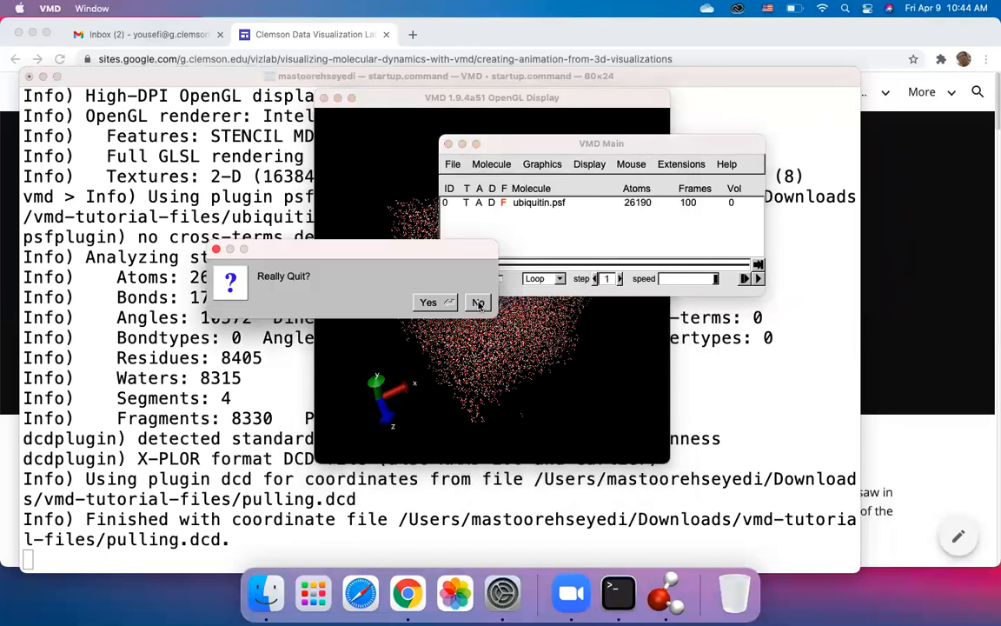
{"action": "left_click", "coordinate": [432, 302]}
{"action": "right_click", "coordinate": [668, 590]}
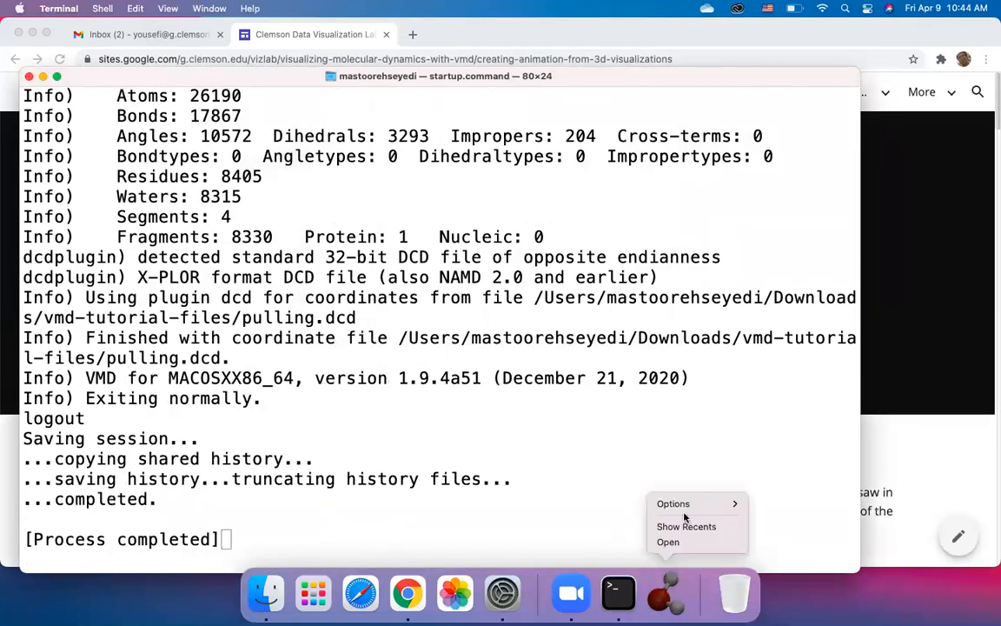
{"action": "mouse_move", "coordinate": [671, 502]}
{"action": "left_click", "coordinate": [765, 519]}
{"action": "right_click", "coordinate": [645, 587]}
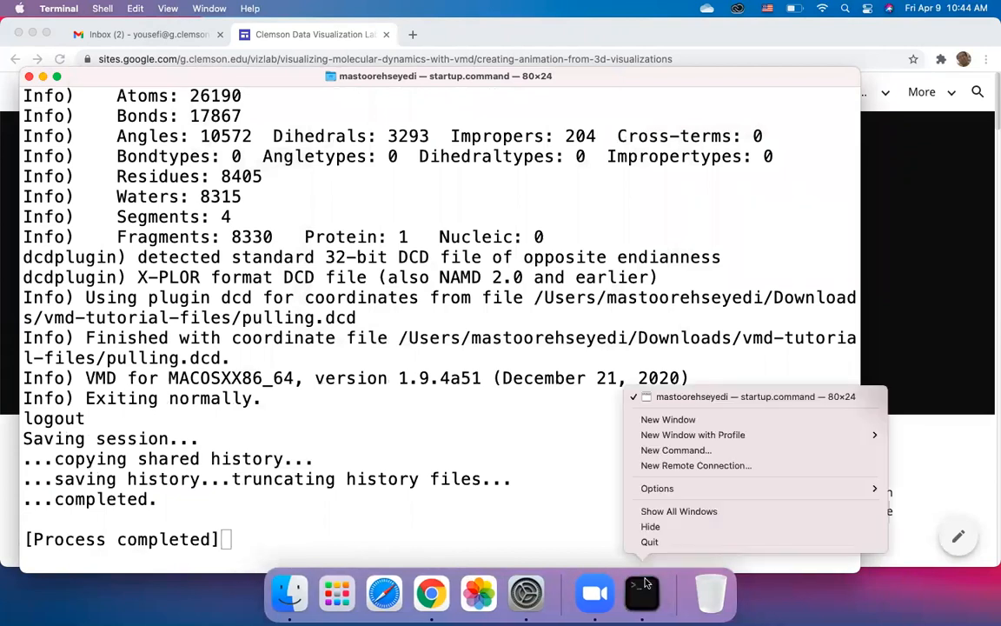
{"action": "left_click", "coordinate": [647, 539]}
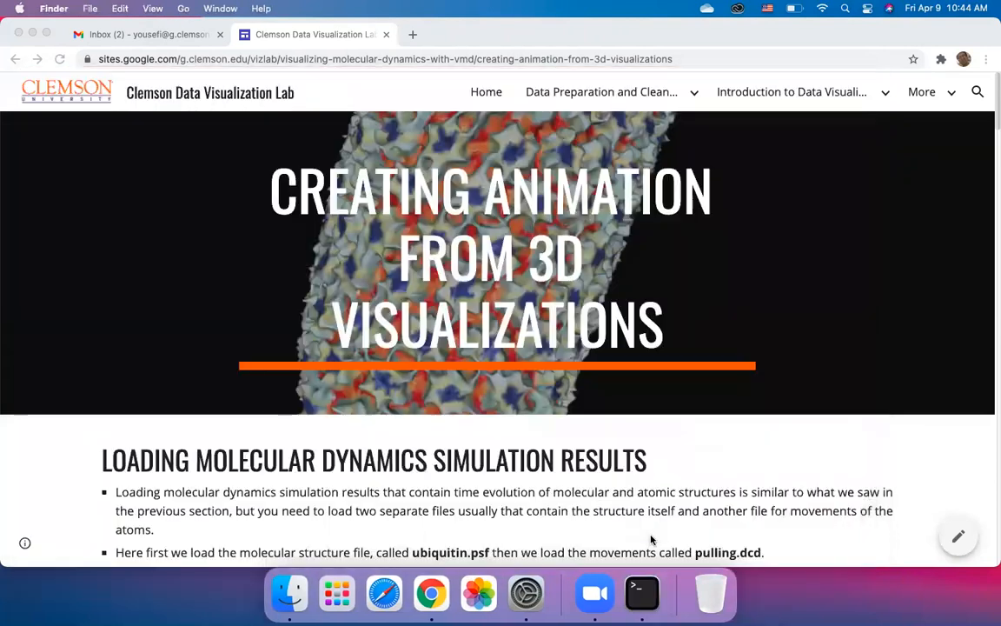
Step: Relaunch VMD 1.9.4a51 and move the VMD Main window clear of the OpenGL Display
{"action": "left_click", "coordinate": [338, 592]}
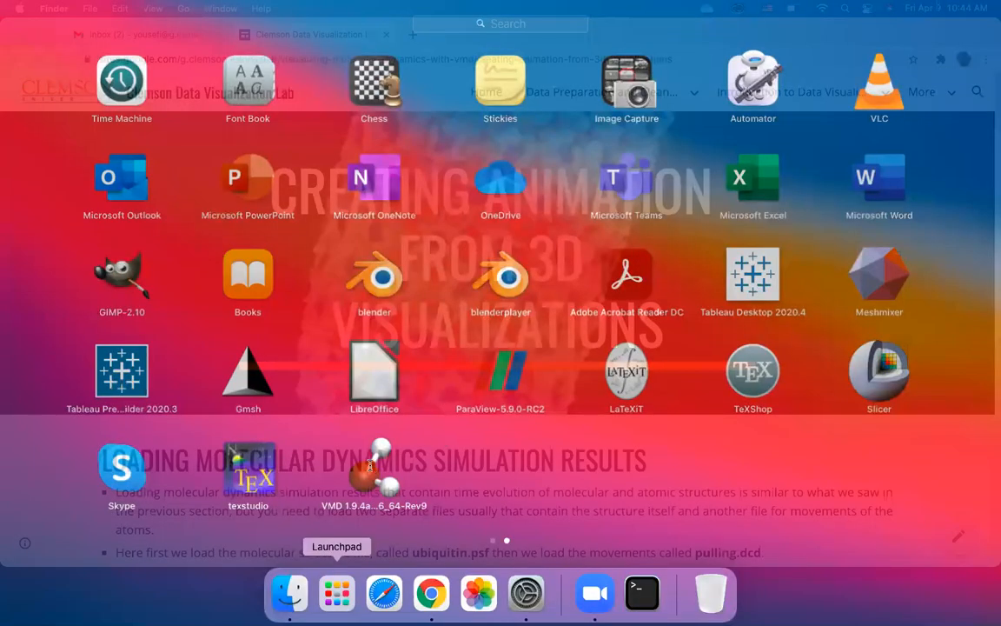
{"action": "left_click", "coordinate": [372, 470]}
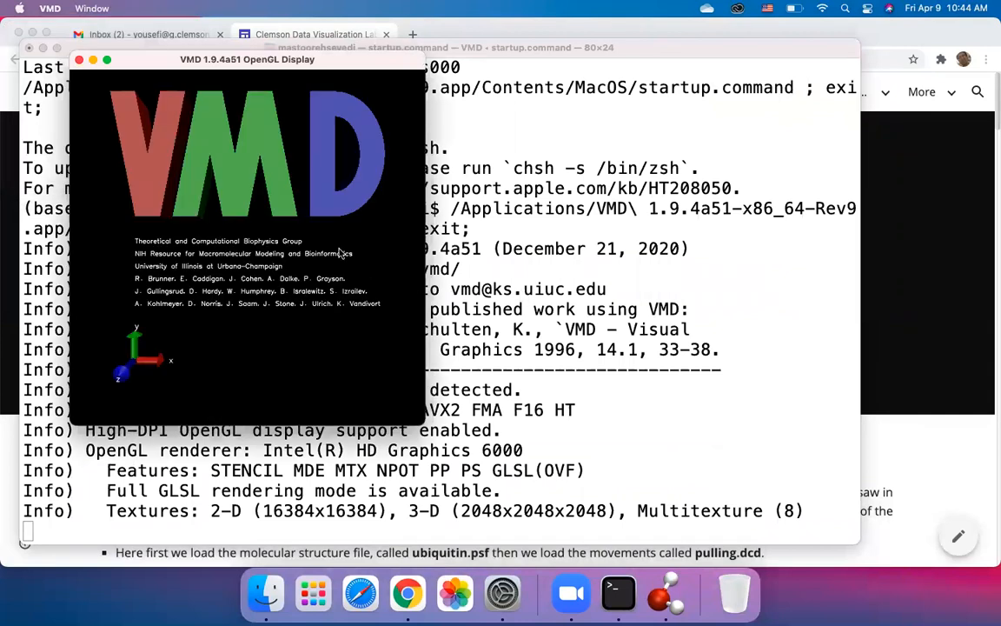
{"action": "left_click_drag", "start_coordinate": [237, 142], "coordinate": [577, 140]}
Step: Start loading a new molecule and browse to the Downloads/vmd-tutorial-files folder
{"action": "left_click", "coordinate": [418, 154]}
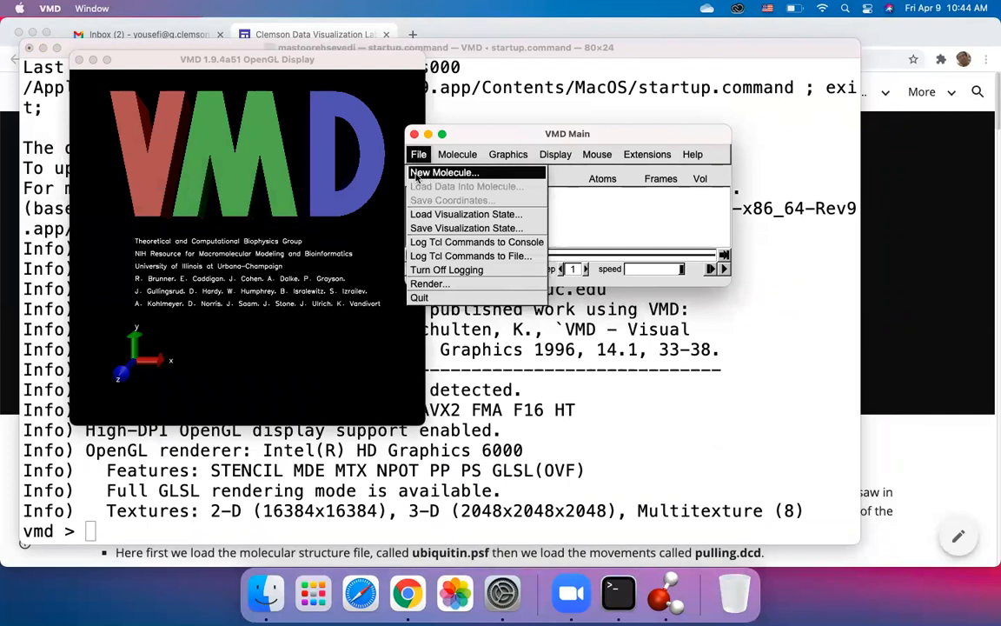
{"action": "left_click", "coordinate": [419, 174]}
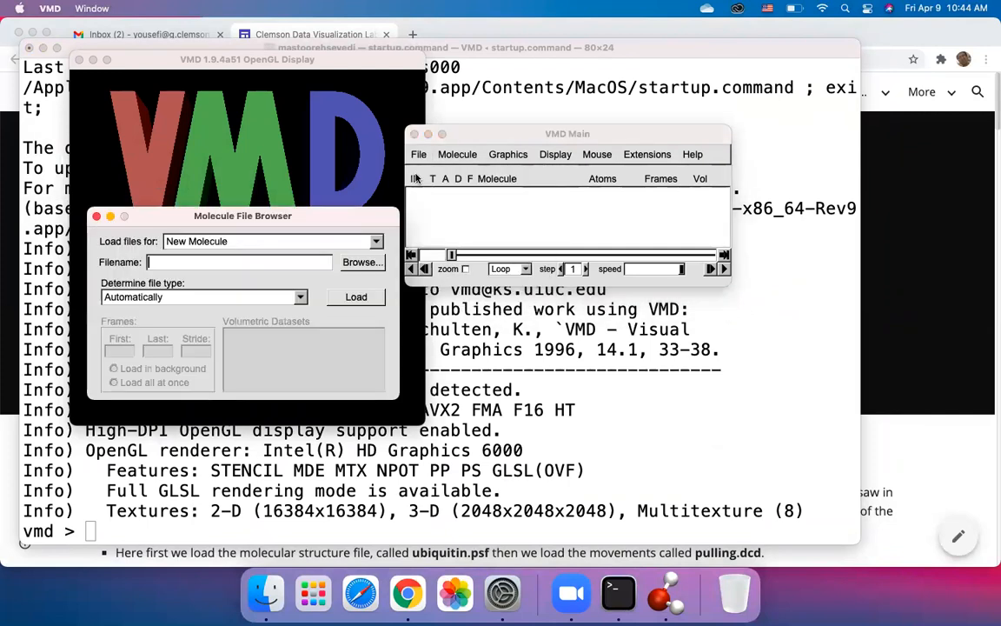
{"action": "left_click", "coordinate": [352, 266]}
{"action": "left_click", "coordinate": [383, 331]}
{"action": "scroll", "coordinate": [521, 322], "scroll_direction": "right", "scroll_amount": 3}
{"action": "scroll", "coordinate": [555, 322], "scroll_direction": "right", "scroll_amount": 6}
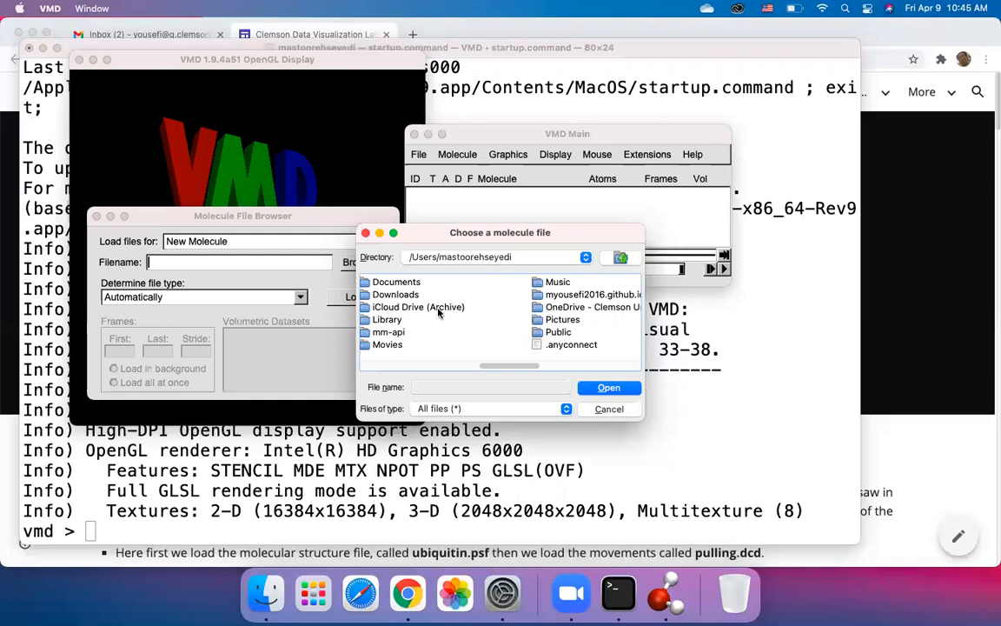
{"action": "double_click", "coordinate": [395, 295]}
{"action": "scroll", "coordinate": [432, 339], "scroll_direction": "right", "scroll_amount": 5}
{"action": "scroll", "coordinate": [431, 338], "scroll_direction": "right", "scroll_amount": 5}
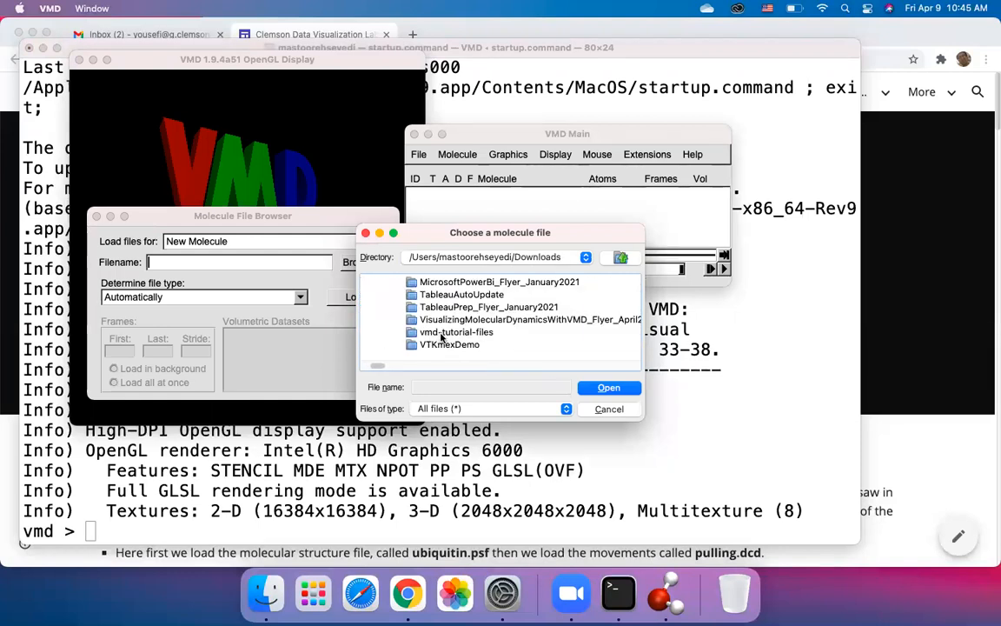
{"action": "double_click", "coordinate": [444, 333]}
Step: Choose the structure file ubiquitin.psf and load it as the new molecule
{"action": "scroll", "coordinate": [487, 334], "scroll_direction": "right", "scroll_amount": 5}
{"action": "left_click", "coordinate": [557, 334]}
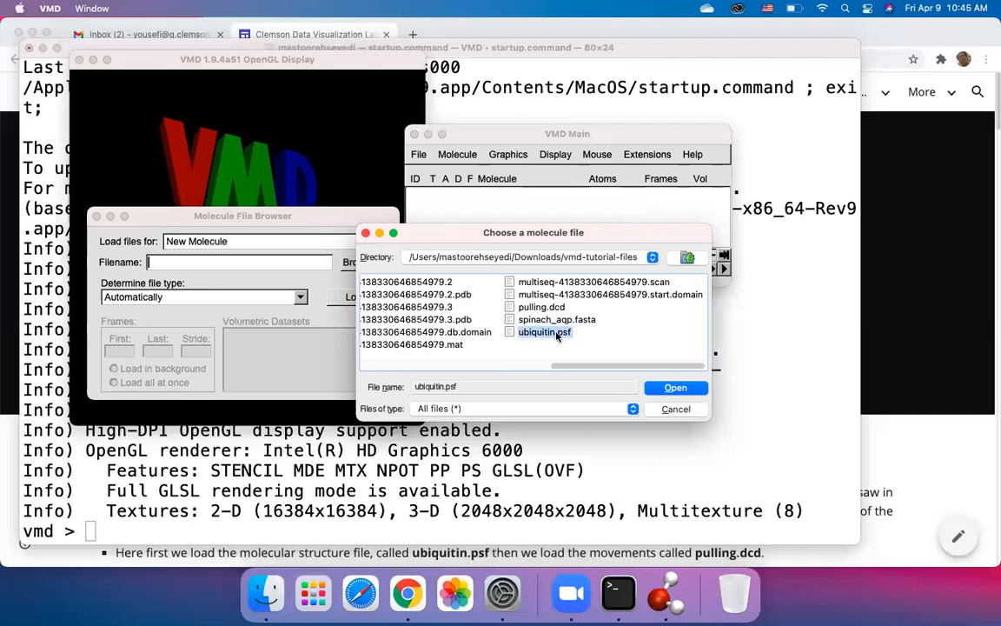
{"action": "left_click", "coordinate": [676, 388]}
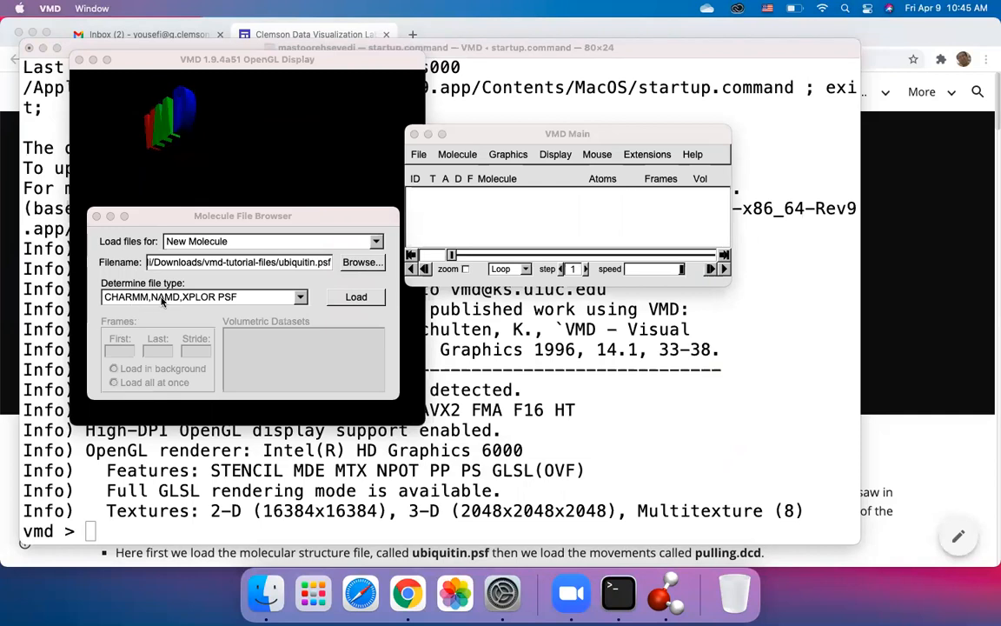
{"action": "left_click", "coordinate": [356, 297]}
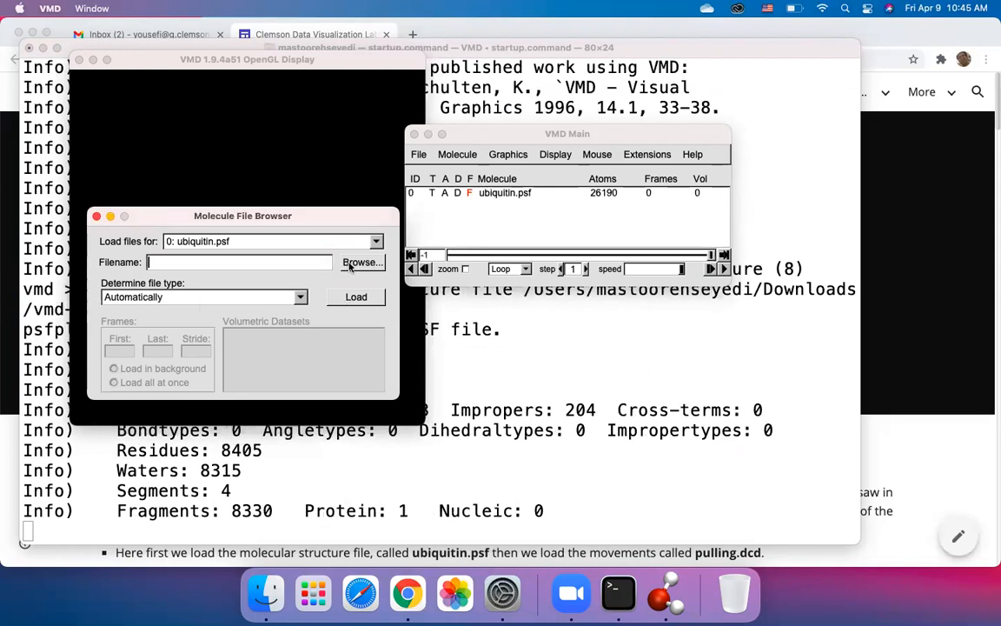
Step: Load the trajectory file pulling.dcd from vmd-tutorial-files into the ubiquitin.psf molecule
{"action": "left_click", "coordinate": [356, 266]}
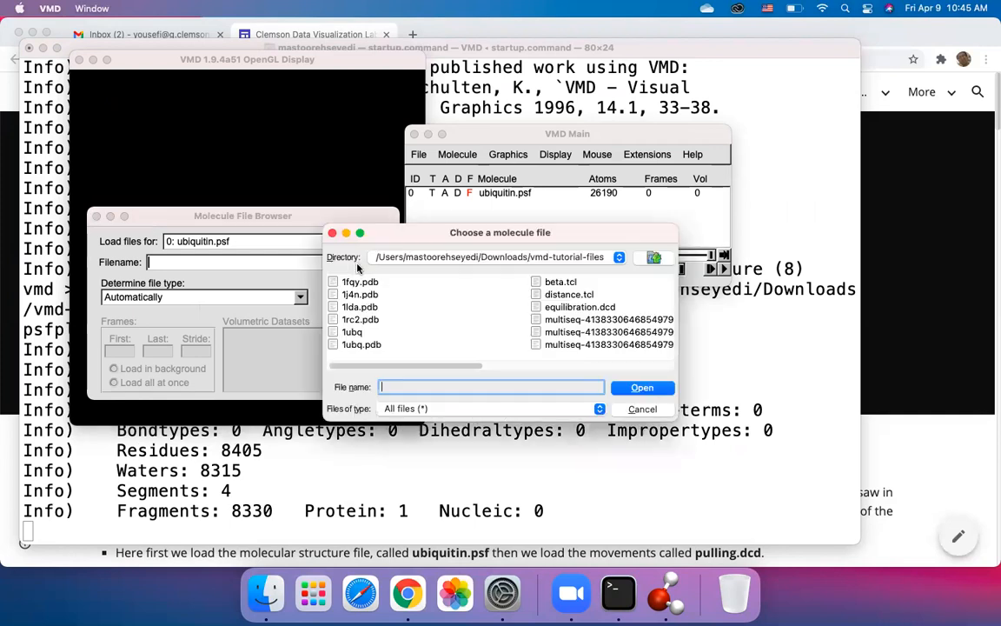
{"action": "scroll", "coordinate": [413, 339], "scroll_direction": "right", "scroll_amount": 5}
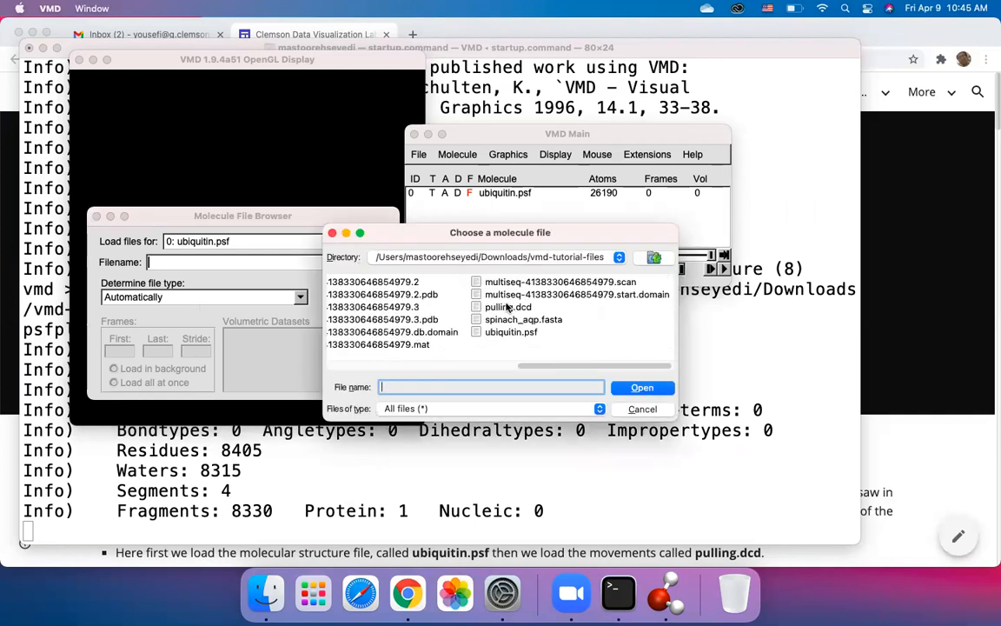
{"action": "left_click", "coordinate": [502, 309]}
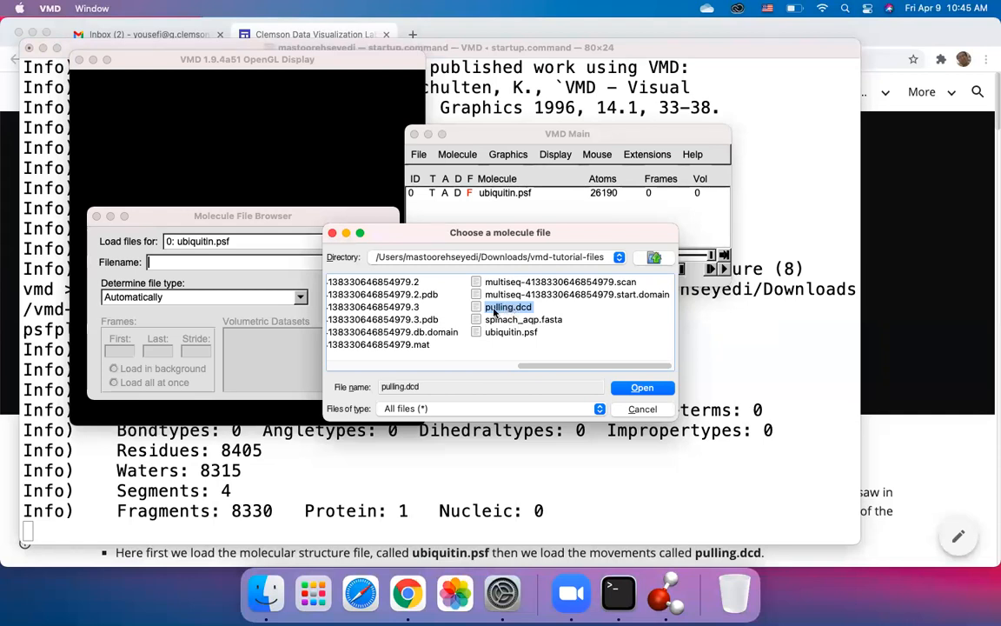
{"action": "left_click", "coordinate": [641, 388]}
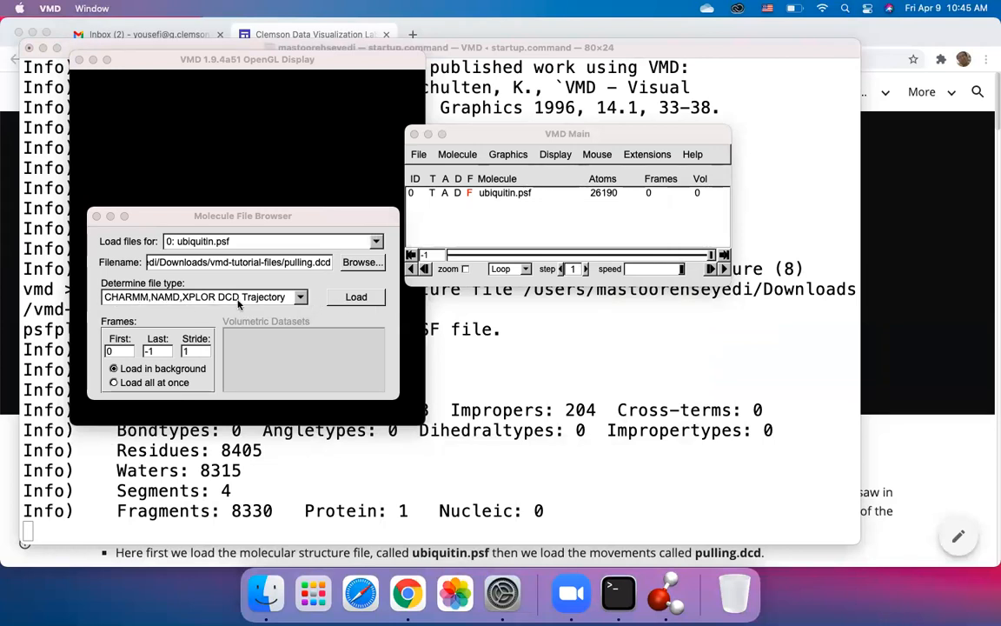
{"action": "left_click", "coordinate": [348, 298]}
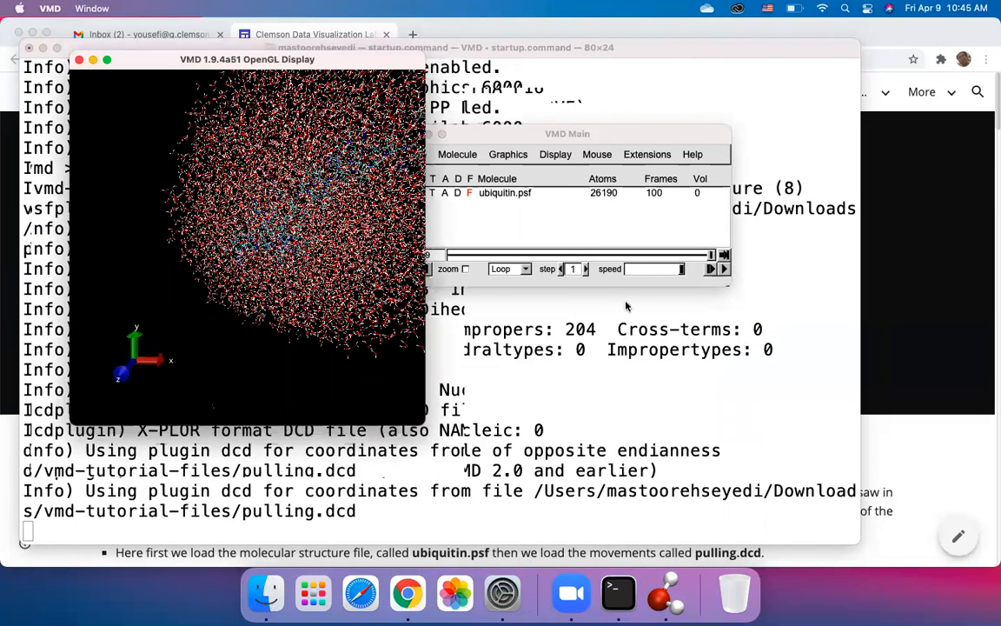
Step: Scrub the trajectory back to frame 0 and rotate the water-surrounded molecule in the OpenGL Display
{"action": "left_click_drag", "start_coordinate": [711, 254], "coordinate": [654, 254]}
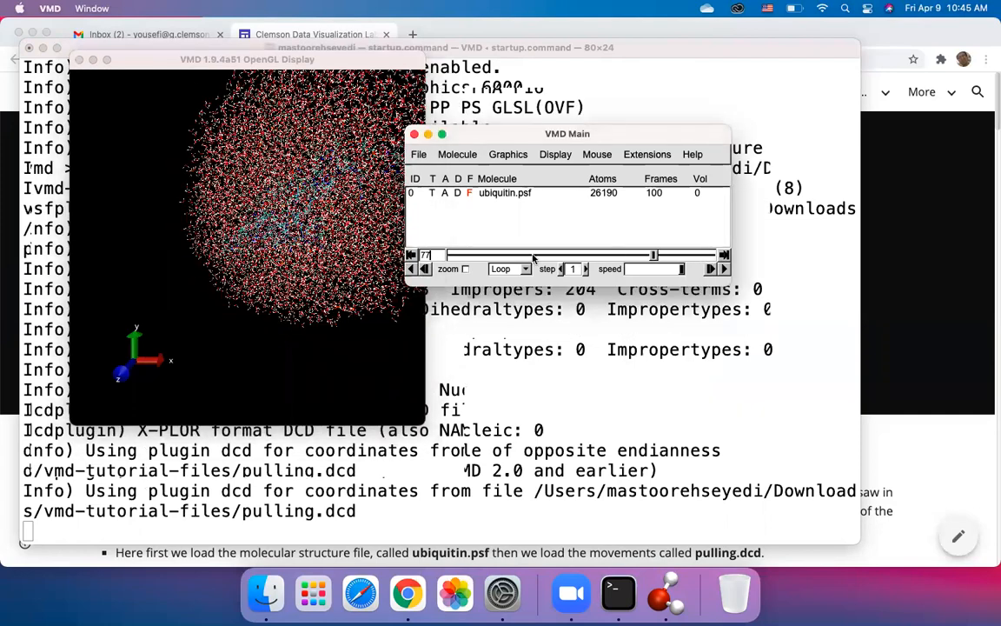
{"action": "left_click_drag", "start_coordinate": [444, 257], "coordinate": [441, 252]}
{"action": "left_click_drag", "start_coordinate": [332, 246], "coordinate": [382, 199]}
Step: Move the VMD Main window farther from the OpenGL Display and rotate the molecule to another viewing angle
{"action": "left_click", "coordinate": [455, 132]}
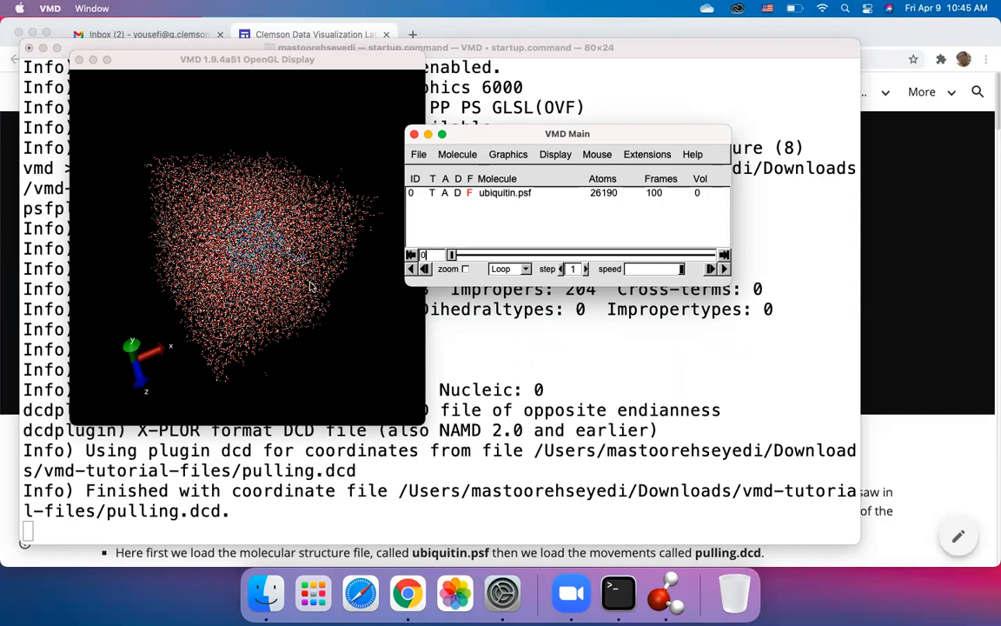
{"action": "left_click", "coordinate": [432, 309]}
{"action": "left_click_drag", "start_coordinate": [548, 137], "coordinate": [589, 134]}
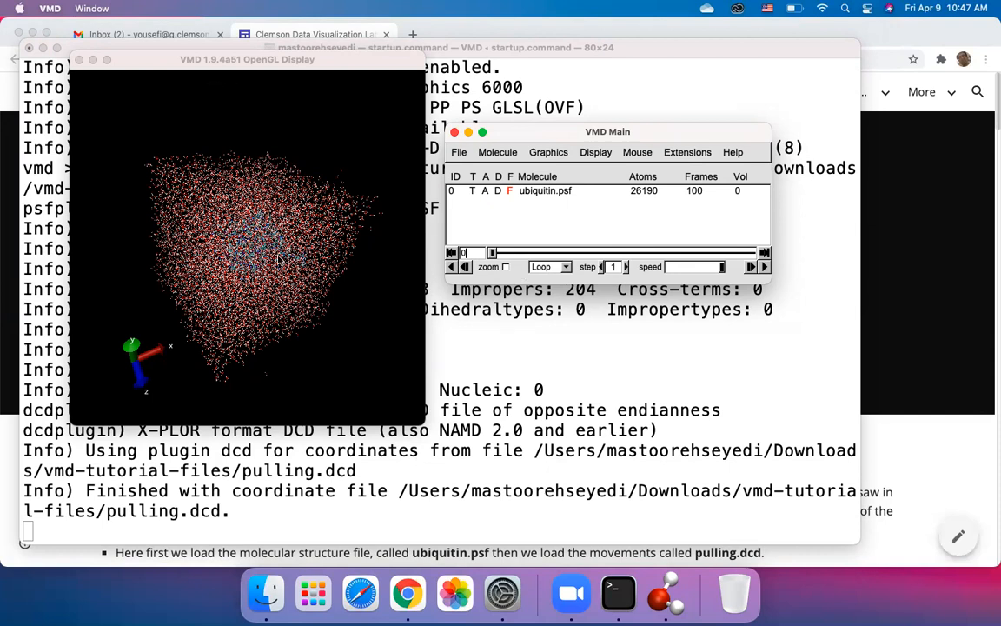
{"action": "left_click_drag", "start_coordinate": [243, 228], "coordinate": [245, 289]}
{"action": "left_click_drag", "start_coordinate": [336, 330], "coordinate": [299, 270]}
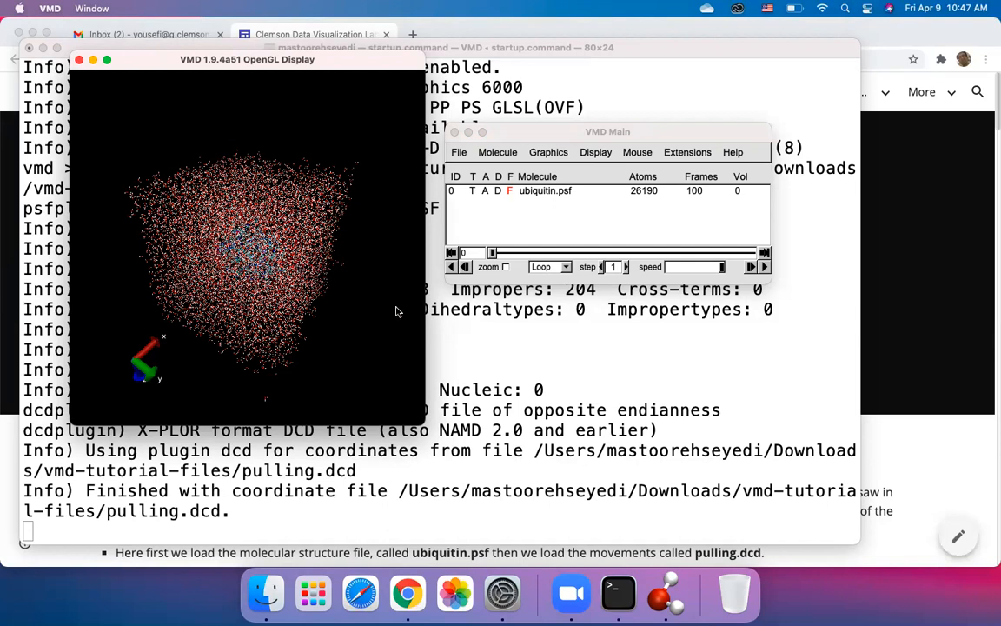
Step: Switch to Chrome, review the workshop page's section on preparing the graphical representation for the movie, and return to VMD
{"action": "left_click", "coordinate": [4, 326]}
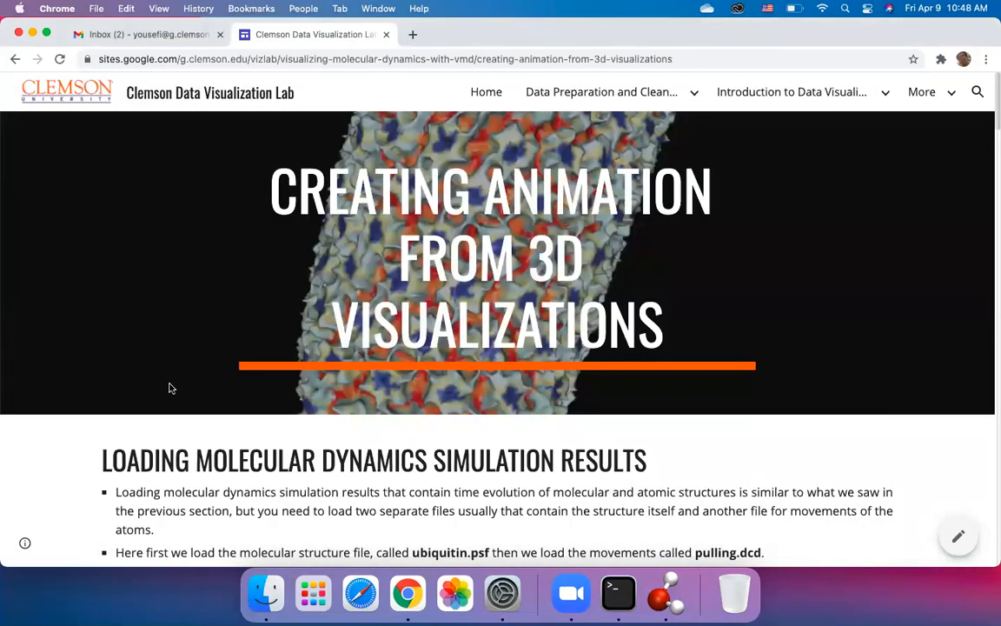
{"action": "scroll", "coordinate": [153, 343], "scroll_direction": "down", "scroll_amount": 6}
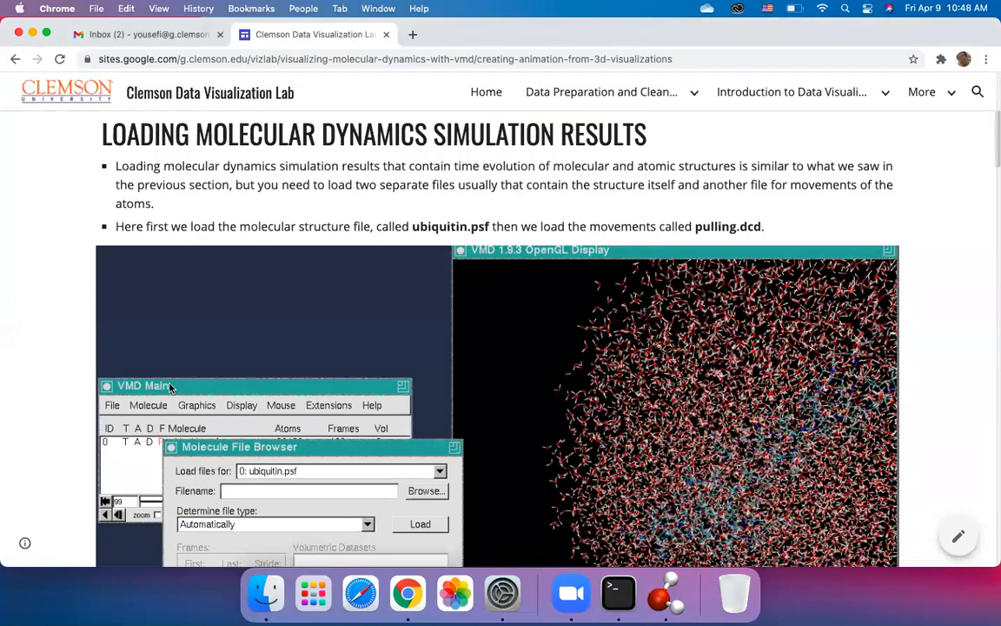
{"action": "scroll", "coordinate": [171, 388], "scroll_direction": "down", "scroll_amount": 10}
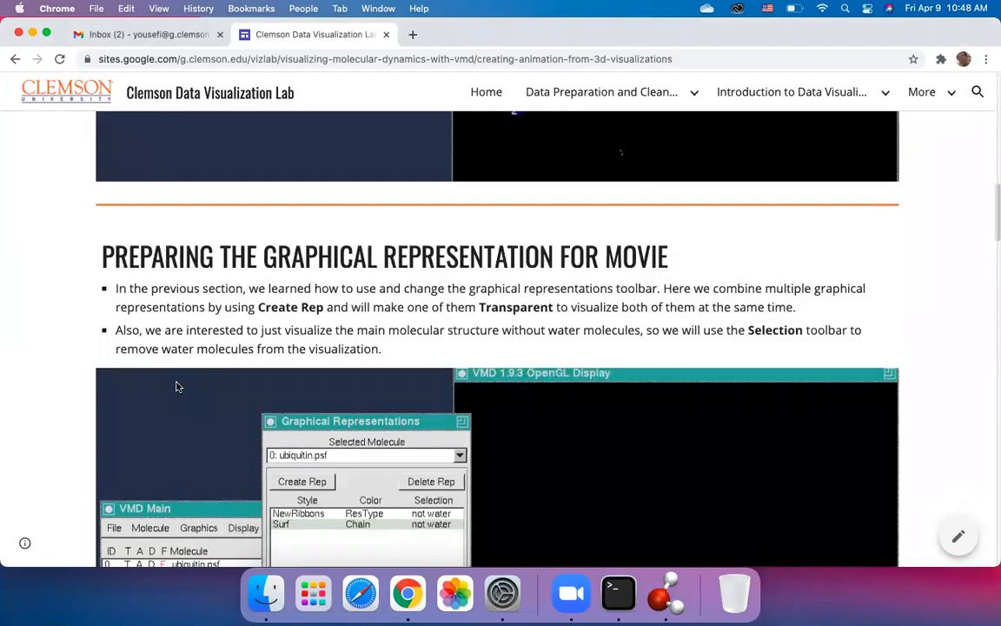
{"action": "scroll", "coordinate": [224, 386], "scroll_direction": "down", "scroll_amount": 2}
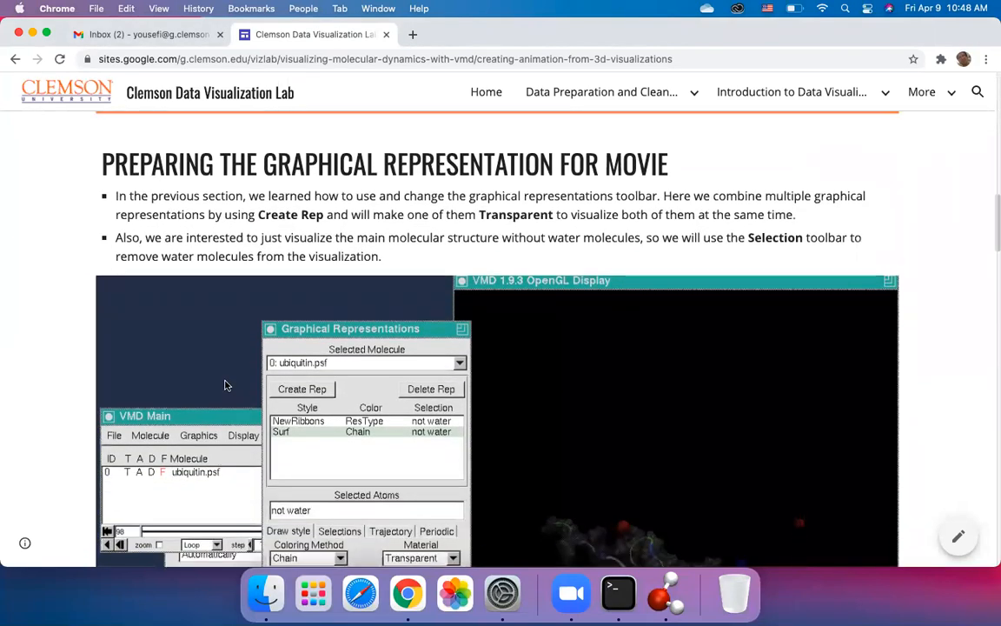
{"action": "scroll", "coordinate": [225, 385], "scroll_direction": "down", "scroll_amount": 3}
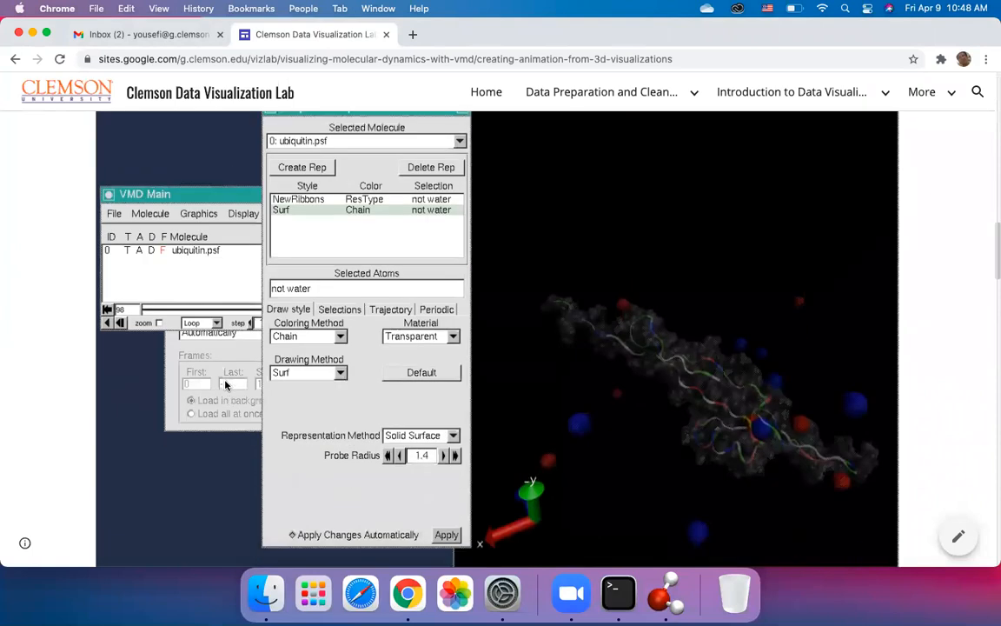
{"action": "scroll", "coordinate": [224, 385], "scroll_direction": "up", "scroll_amount": 2}
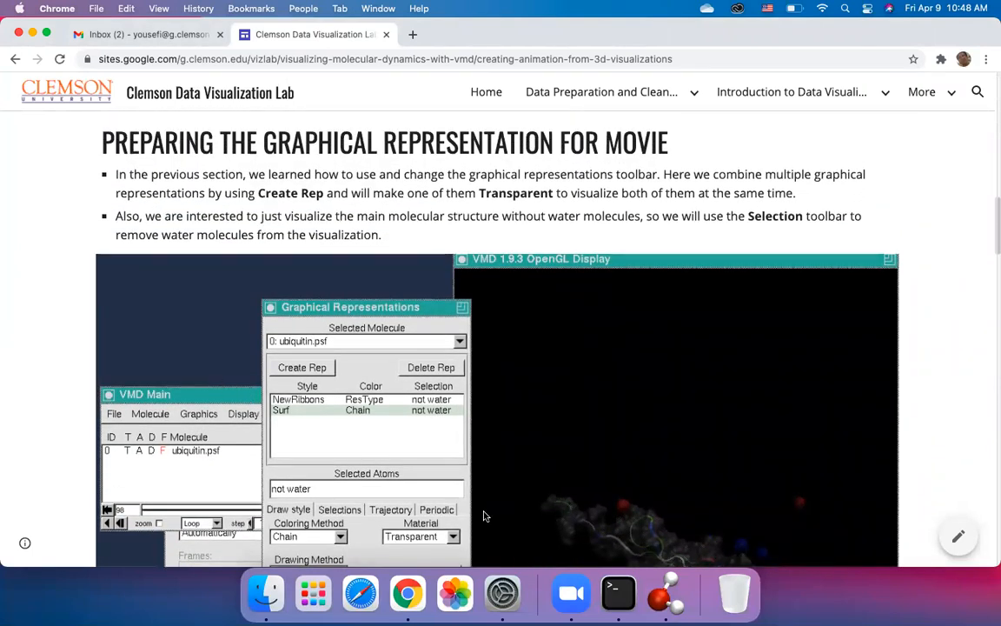
{"action": "left_click", "coordinate": [664, 598]}
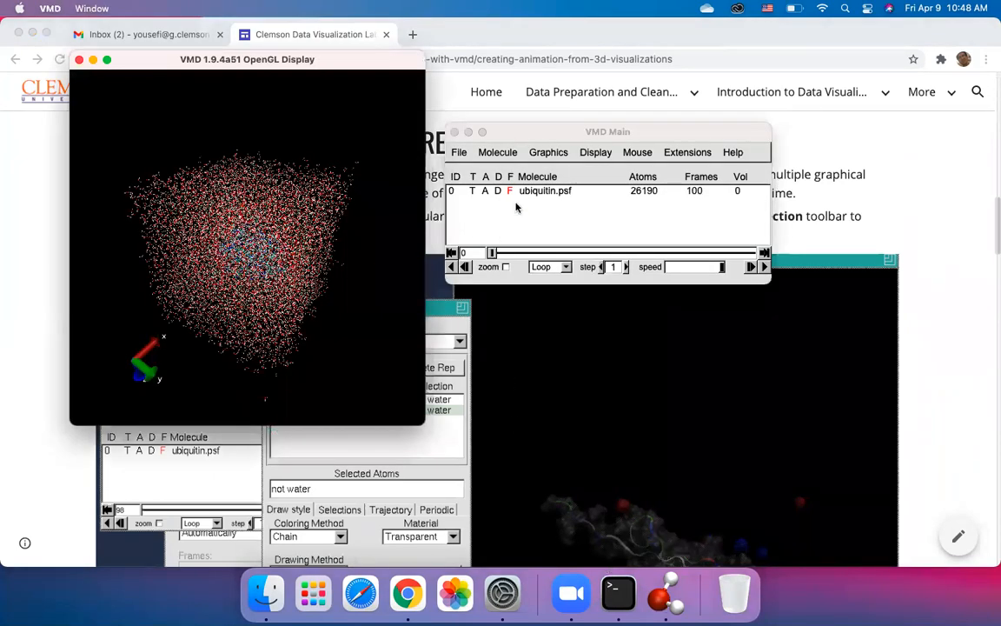
Step: Open the graphical representations settings for ubiquitin.psf and rearrange the open windows
{"action": "left_click", "coordinate": [557, 152]}
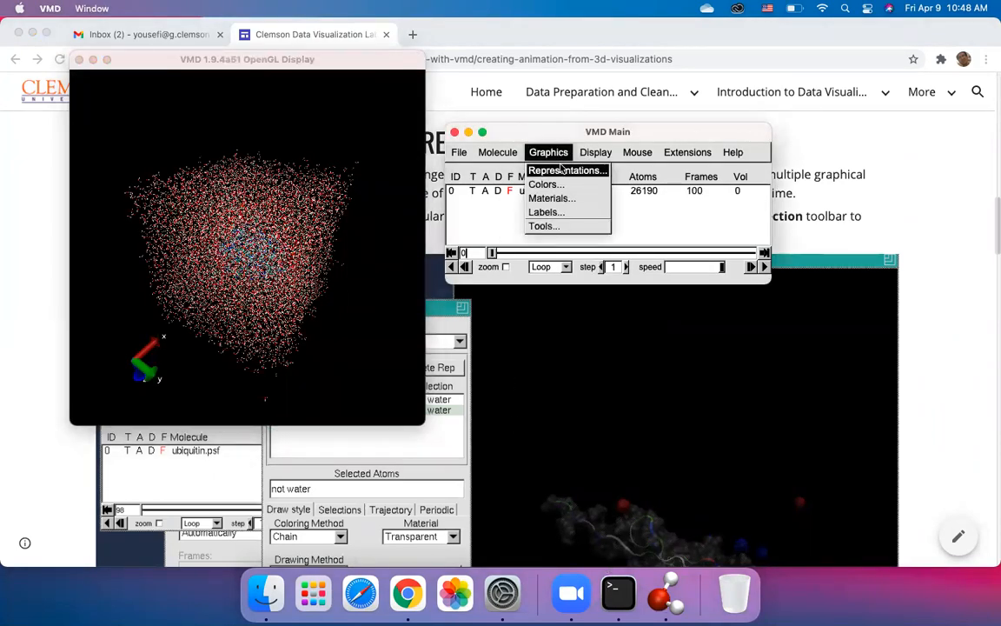
{"action": "left_click", "coordinate": [565, 170]}
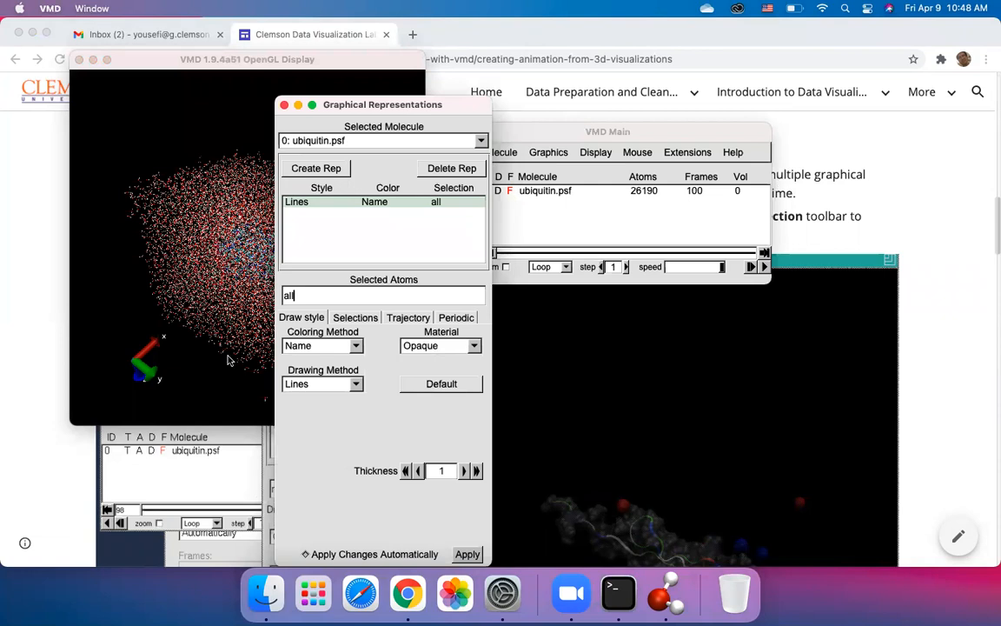
{"action": "left_click_drag", "start_coordinate": [224, 59], "coordinate": [739, 142]}
{"action": "left_click_drag", "start_coordinate": [207, 221], "coordinate": [729, 212]}
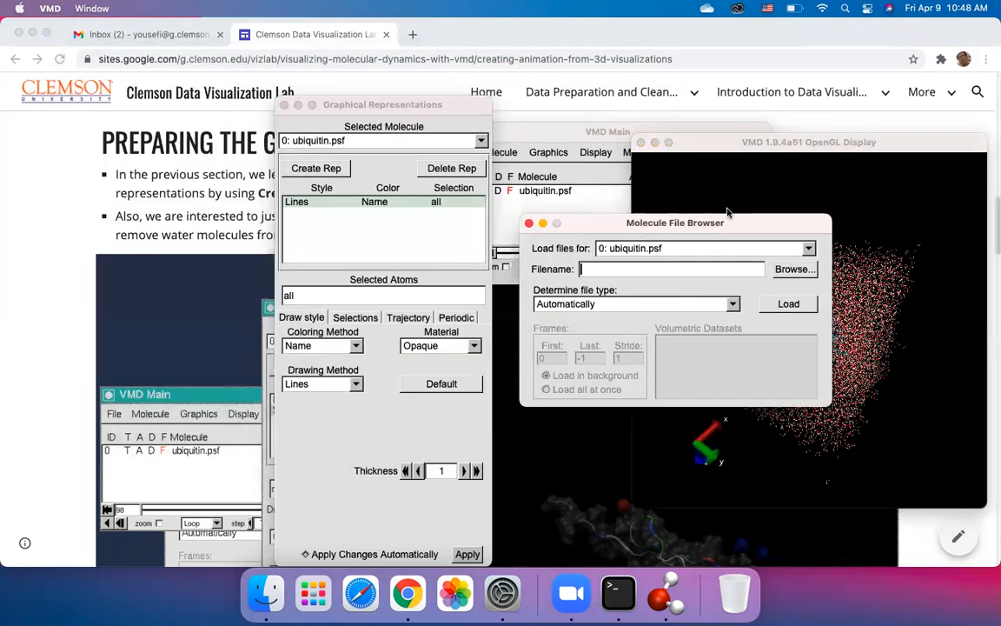
{"action": "left_click_drag", "start_coordinate": [391, 104], "coordinate": [652, 91]}
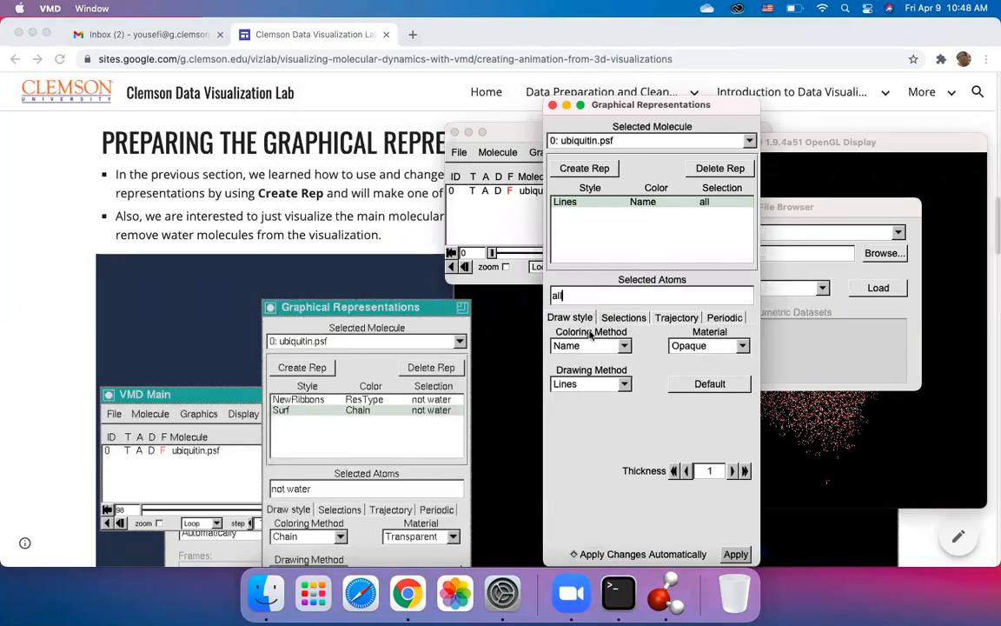
Step: Set the representation's drawing method to NewRibbons and coloring method to ResType, and move the 3D display window clear of the settings
{"action": "left_click", "coordinate": [566, 384]}
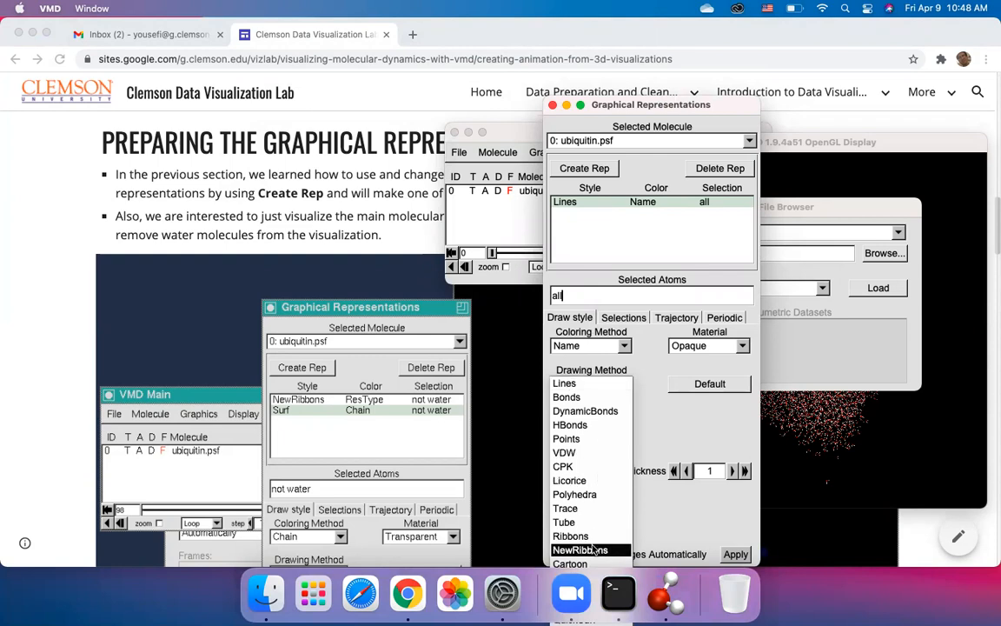
{"action": "left_click", "coordinate": [588, 550]}
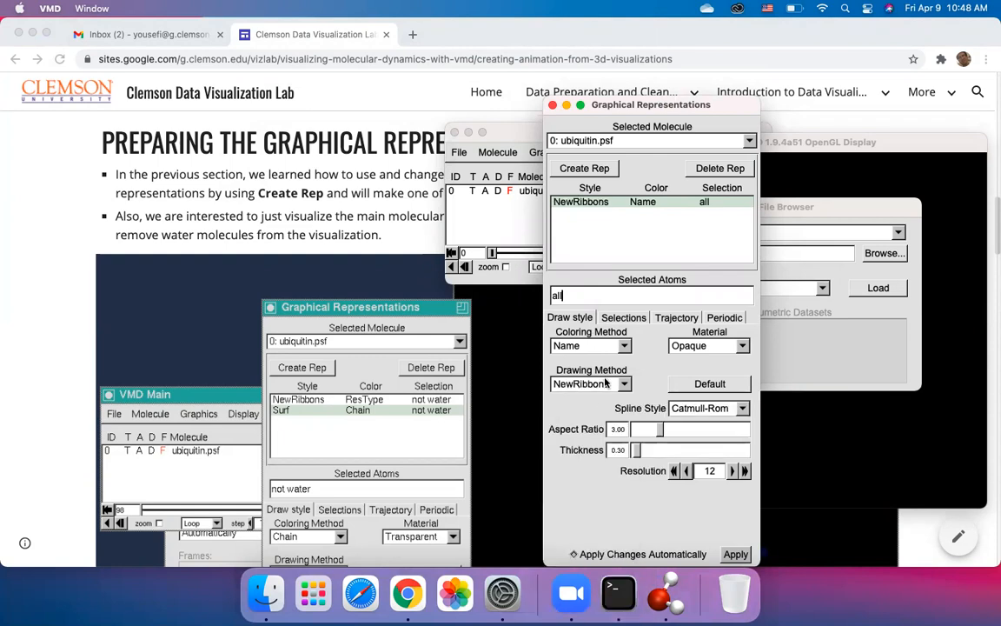
{"action": "left_click", "coordinate": [561, 345]}
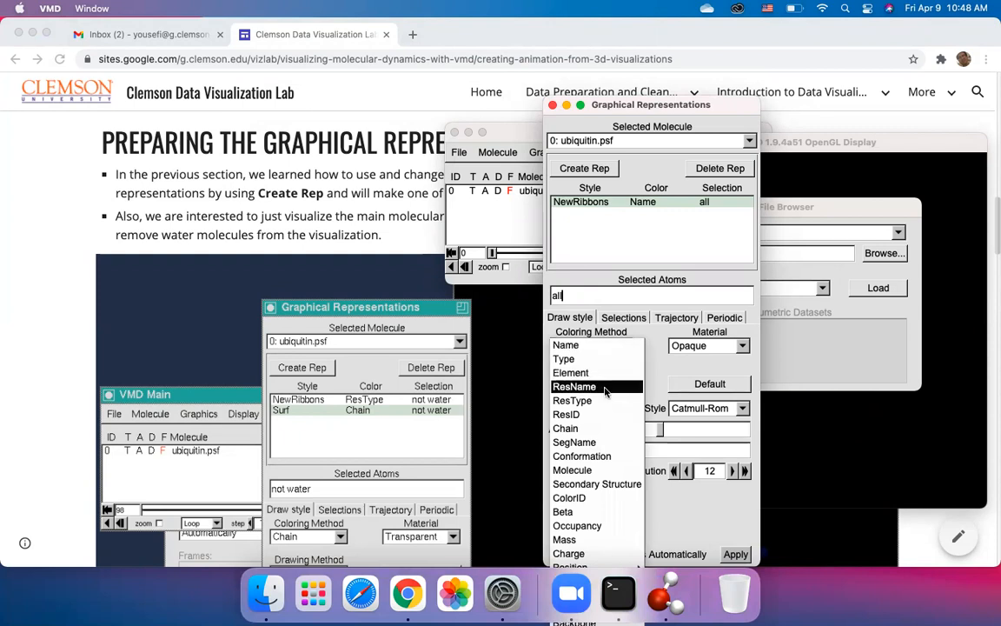
{"action": "left_click", "coordinate": [581, 399]}
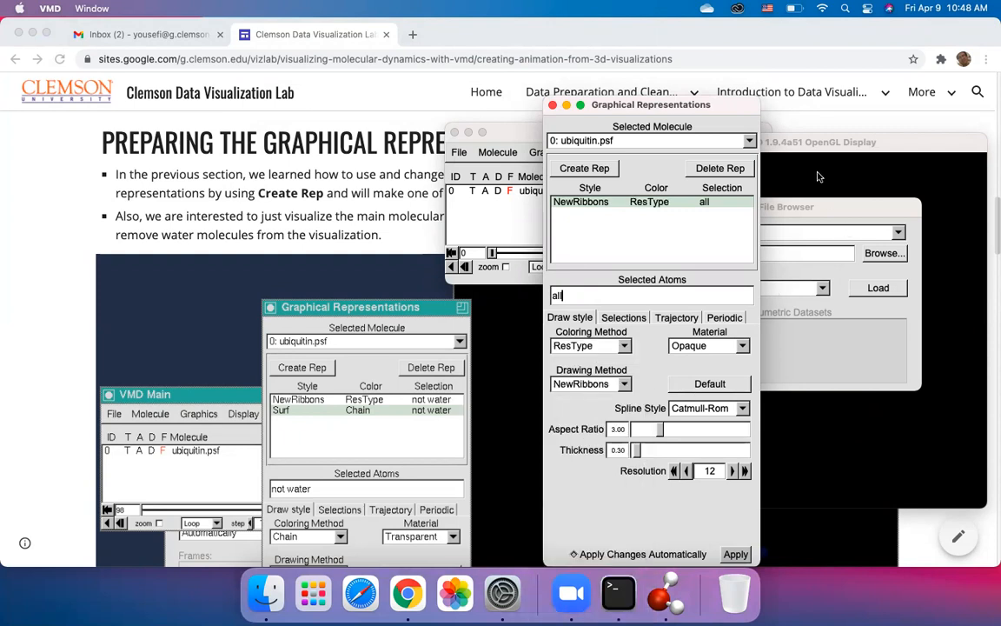
{"action": "left_click", "coordinate": [807, 145]}
{"action": "left_click_drag", "start_coordinate": [806, 145], "coordinate": [192, 31]}
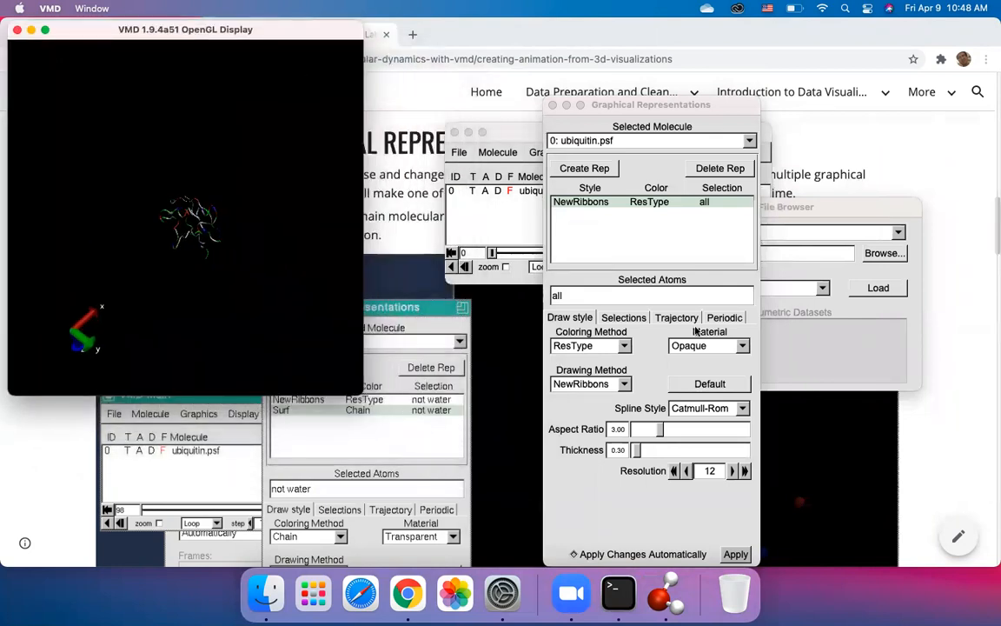
Step: Restrict the NewRibbons representation's selected atoms to "not water"
{"action": "left_click", "coordinate": [559, 295]}
{"action": "key", "text": "BackSpace"}
{"action": "key", "text": "BackSpace"}
{"action": "key", "text": "BackSpace"}
{"action": "type", "text": "not water"}
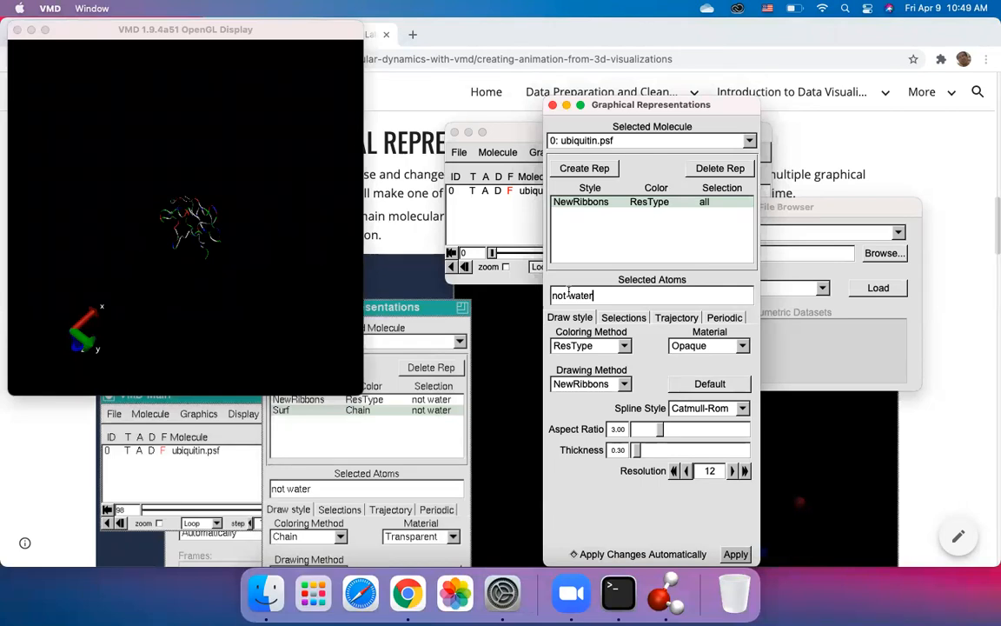
{"action": "key", "text": "Return"}
Step: Create a second "not water" representation with coloring method Chain and drawing method Surf
{"action": "left_click", "coordinate": [584, 169]}
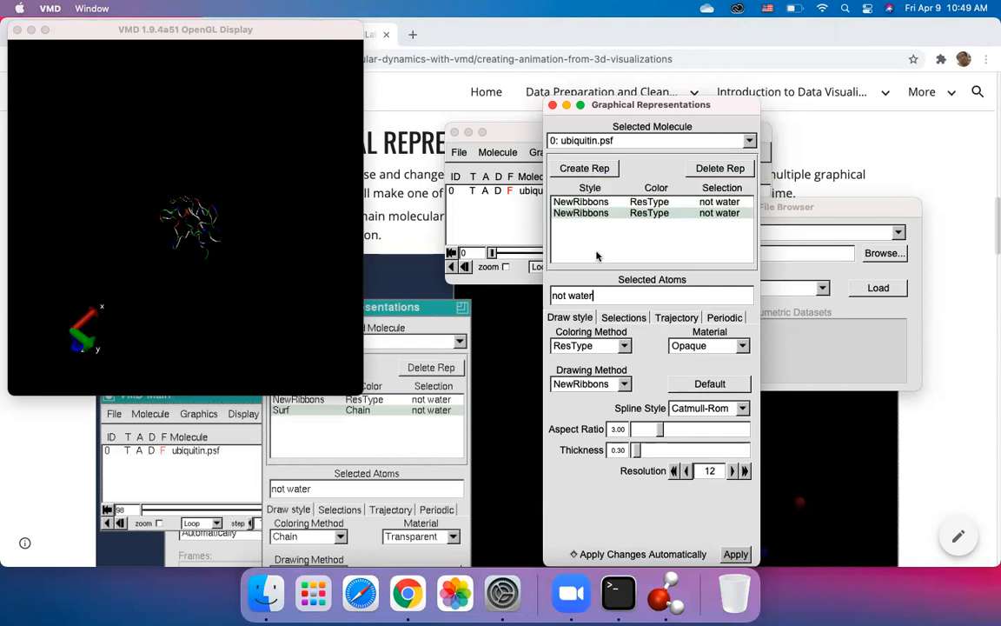
{"action": "left_click", "coordinate": [588, 346]}
{"action": "left_click", "coordinate": [582, 373]}
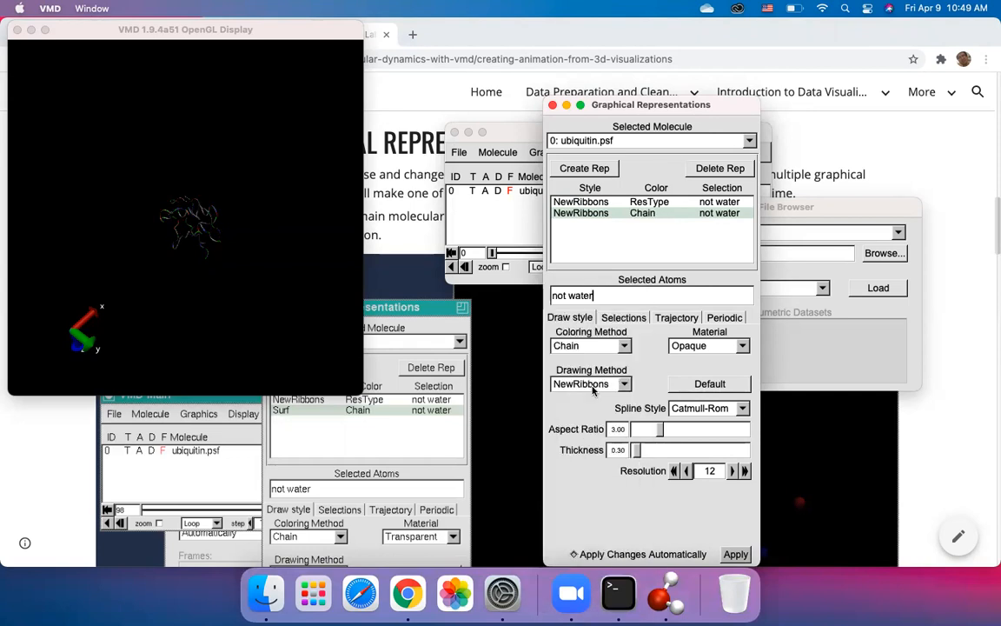
{"action": "left_click", "coordinate": [594, 390]}
{"action": "left_click", "coordinate": [579, 495]}
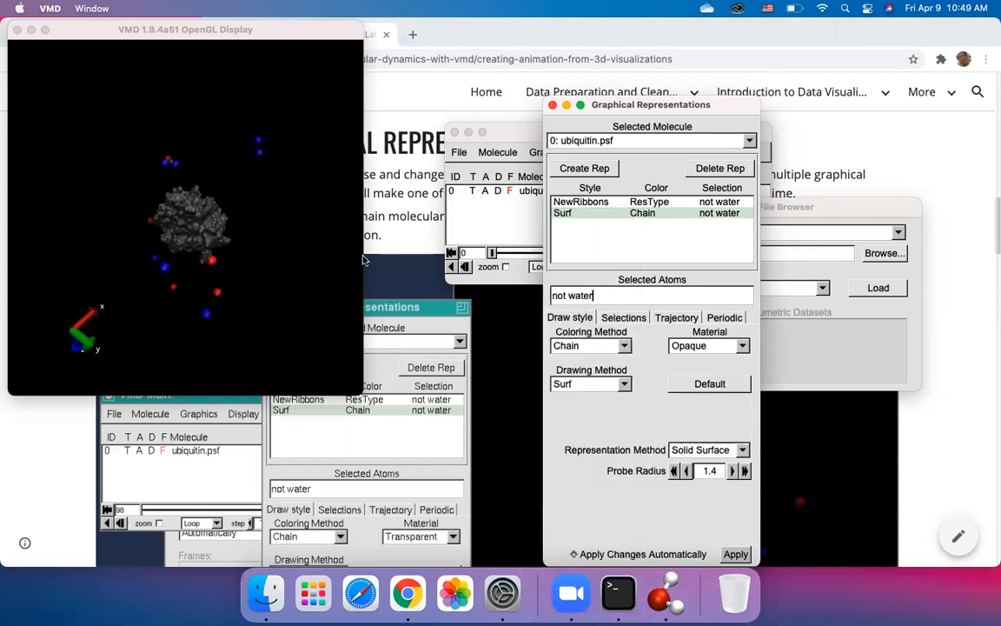
{"action": "left_click_drag", "start_coordinate": [241, 216], "coordinate": [248, 228]}
Step: Set the Surf representation's material to Transparent and rotate the molecule to inspect it
{"action": "left_click", "coordinate": [710, 345]}
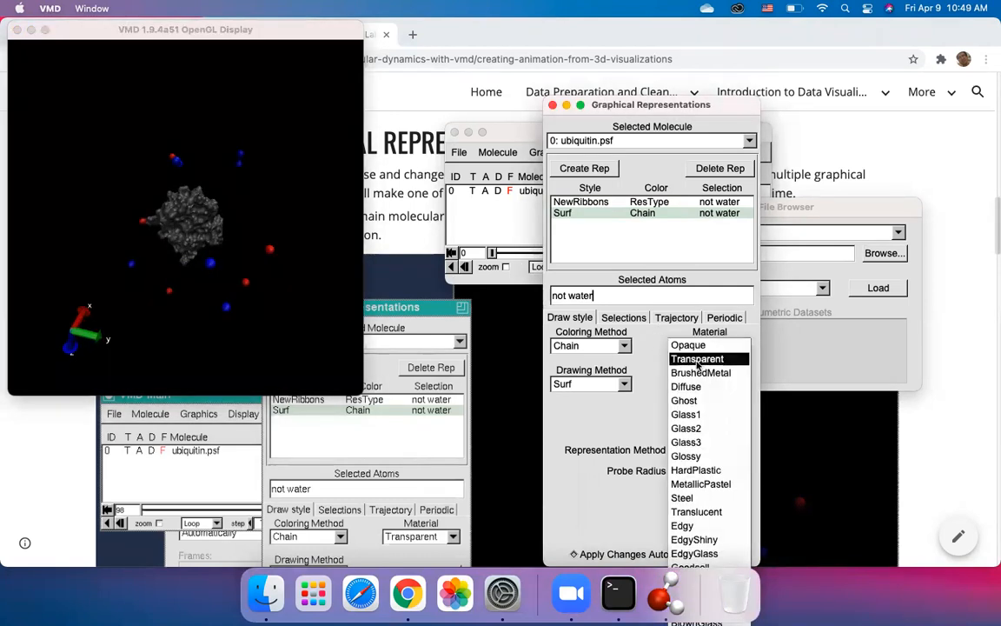
{"action": "left_click", "coordinate": [697, 359]}
{"action": "left_click_drag", "start_coordinate": [199, 218], "coordinate": [204, 188]}
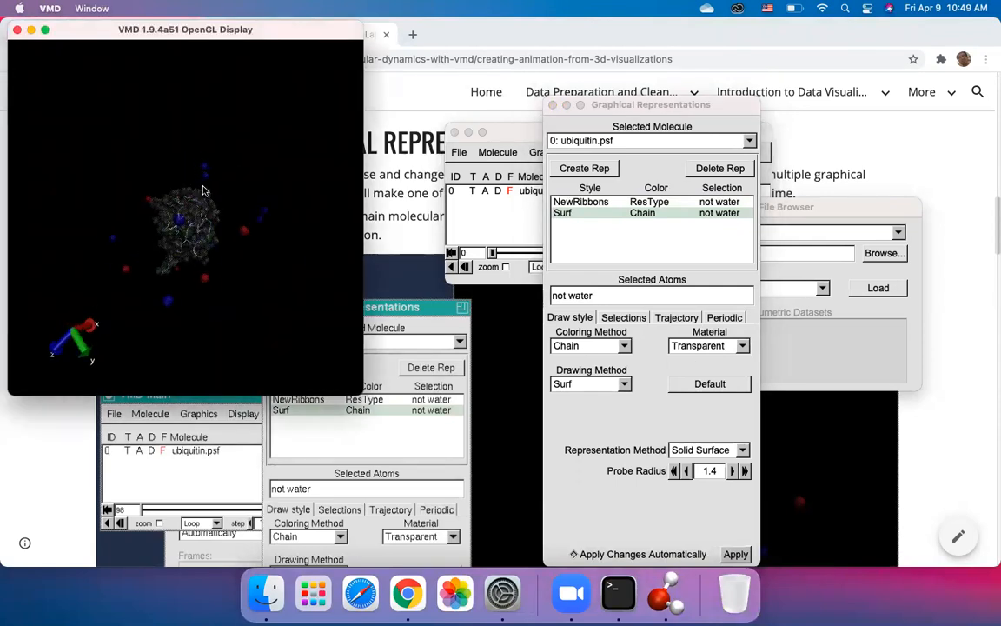
Step: Switch the Surf representation's material to Opaque and inspect the molecular surface up close
{"action": "left_click", "coordinate": [708, 345]}
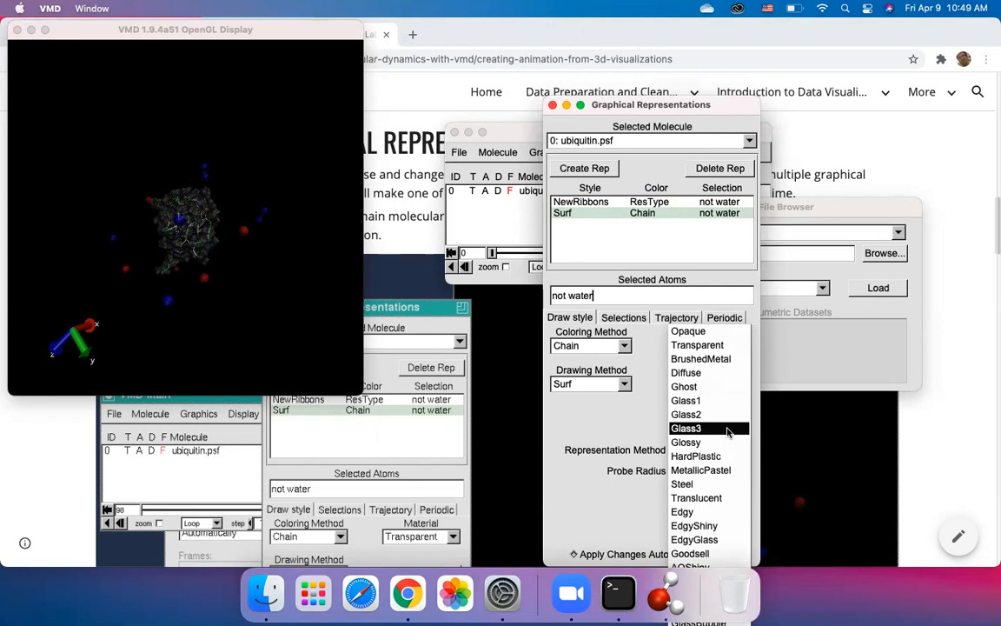
{"action": "left_click", "coordinate": [706, 333]}
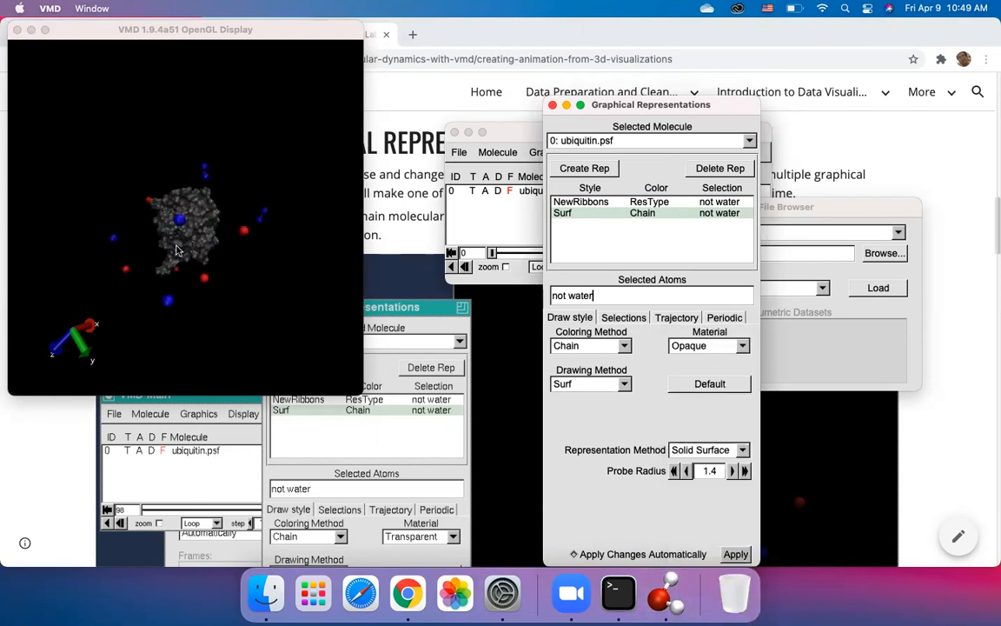
{"action": "scroll", "coordinate": [176, 250], "scroll_direction": "up", "scroll_amount": 12}
{"action": "scroll", "coordinate": [176, 250], "scroll_direction": "down", "scroll_amount": 5}
{"action": "left_click_drag", "start_coordinate": [207, 212], "coordinate": [231, 206]}
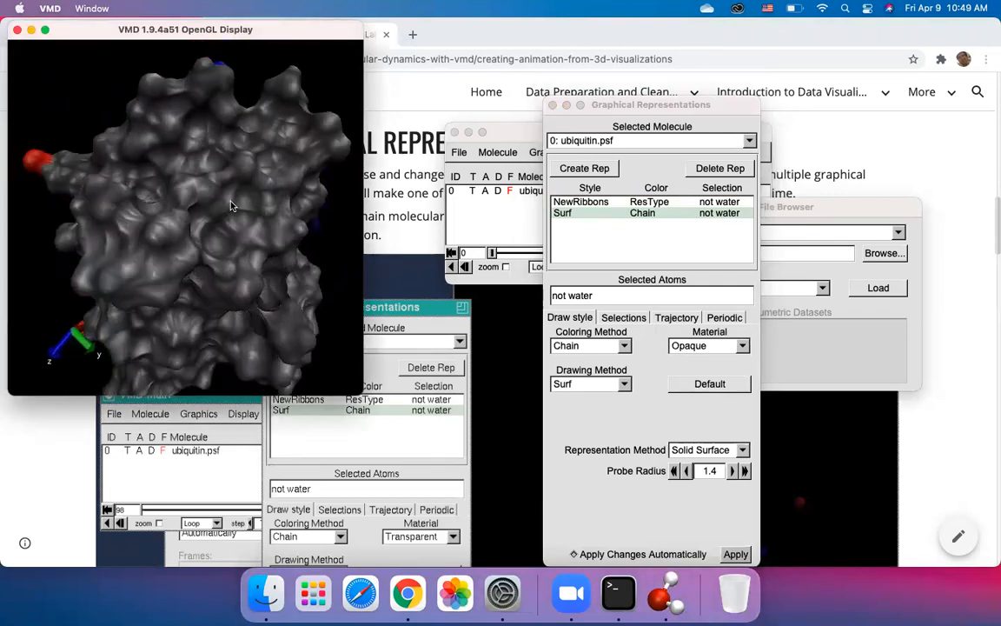
Step: Apply the Transparent material to the Surf representation and fit the whole molecule in the display
{"action": "left_click", "coordinate": [704, 345]}
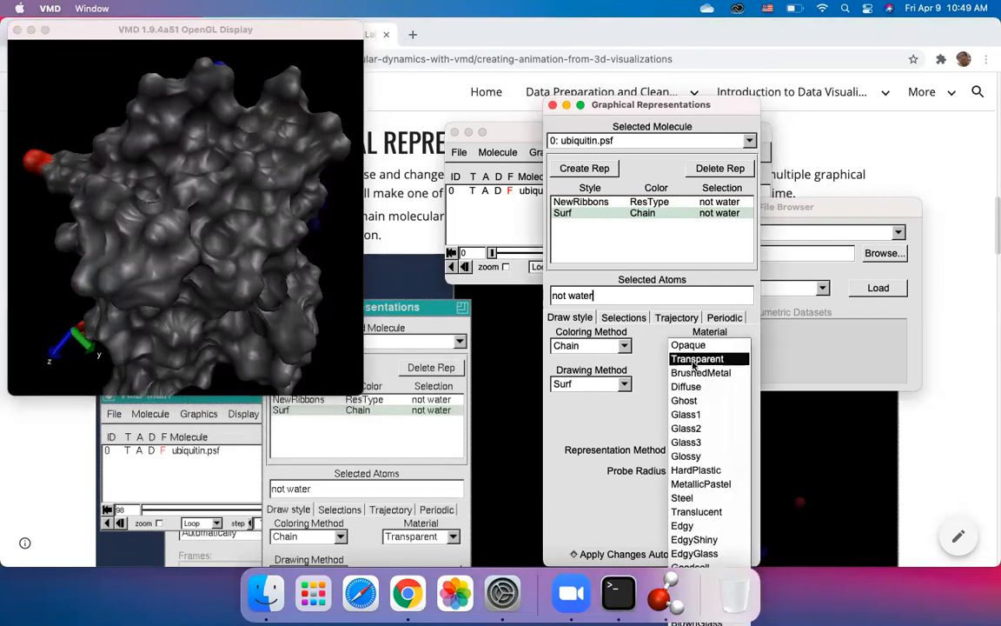
{"action": "left_click", "coordinate": [695, 359]}
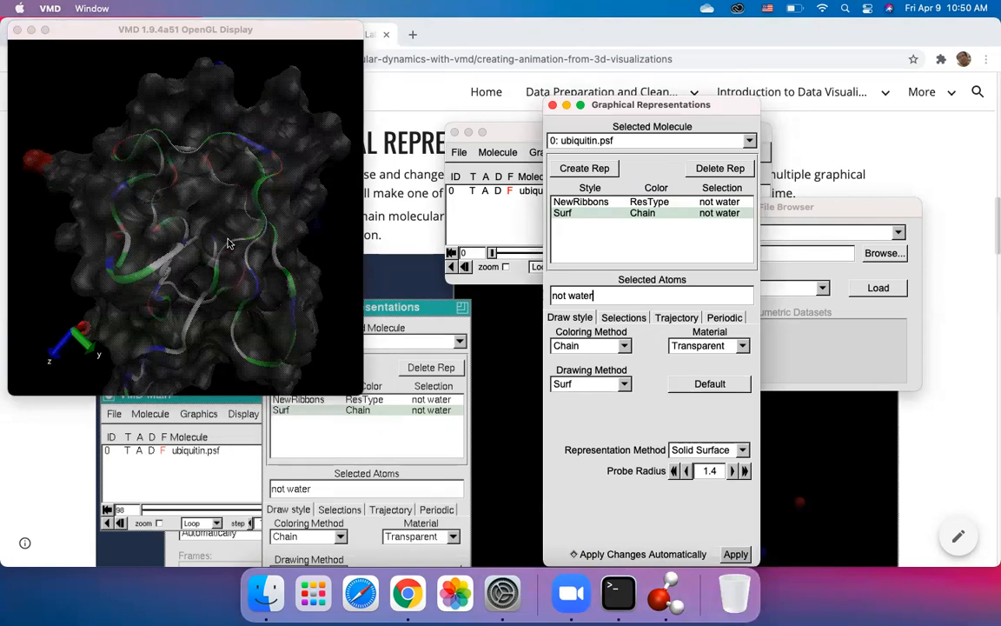
{"action": "left_click_drag", "start_coordinate": [322, 264], "coordinate": [216, 259]}
{"action": "scroll", "coordinate": [264, 200], "scroll_direction": "up", "scroll_amount": 3}
{"action": "scroll", "coordinate": [264, 200], "scroll_direction": "down", "scroll_amount": 7}
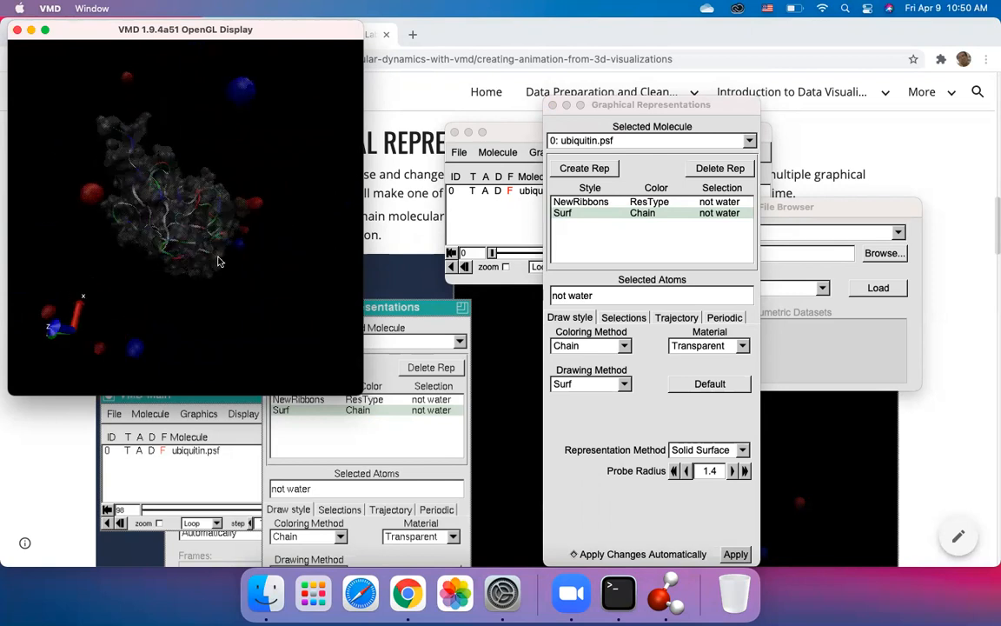
Step: Switch to Chrome and read the tutorial section on creating animation from 3D visualization
{"action": "left_click", "coordinate": [408, 594]}
{"action": "scroll", "coordinate": [411, 372], "scroll_direction": "down", "scroll_amount": 10}
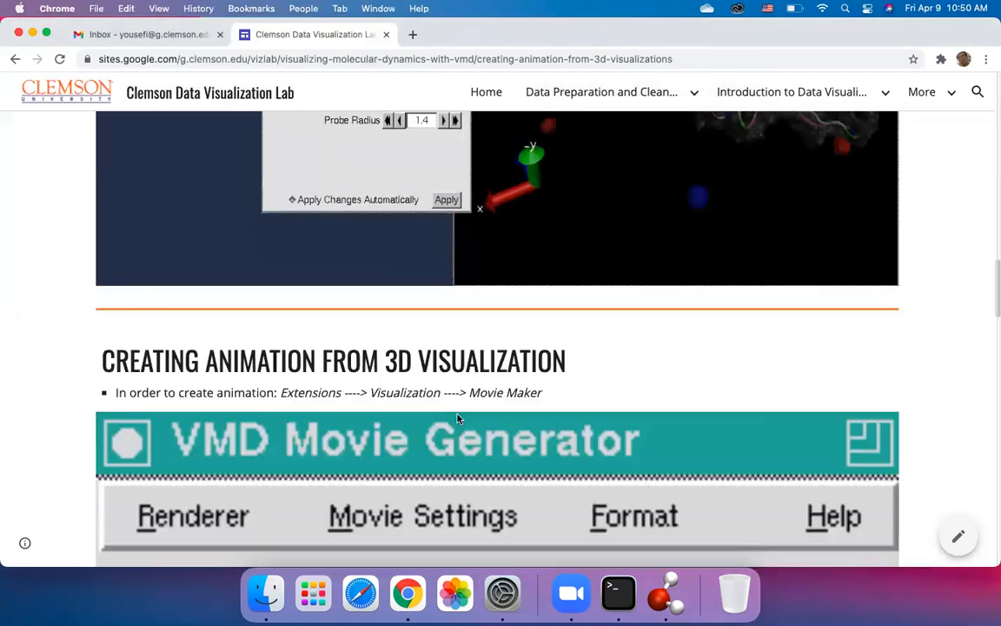
{"action": "scroll", "coordinate": [458, 419], "scroll_direction": "up", "scroll_amount": 3}
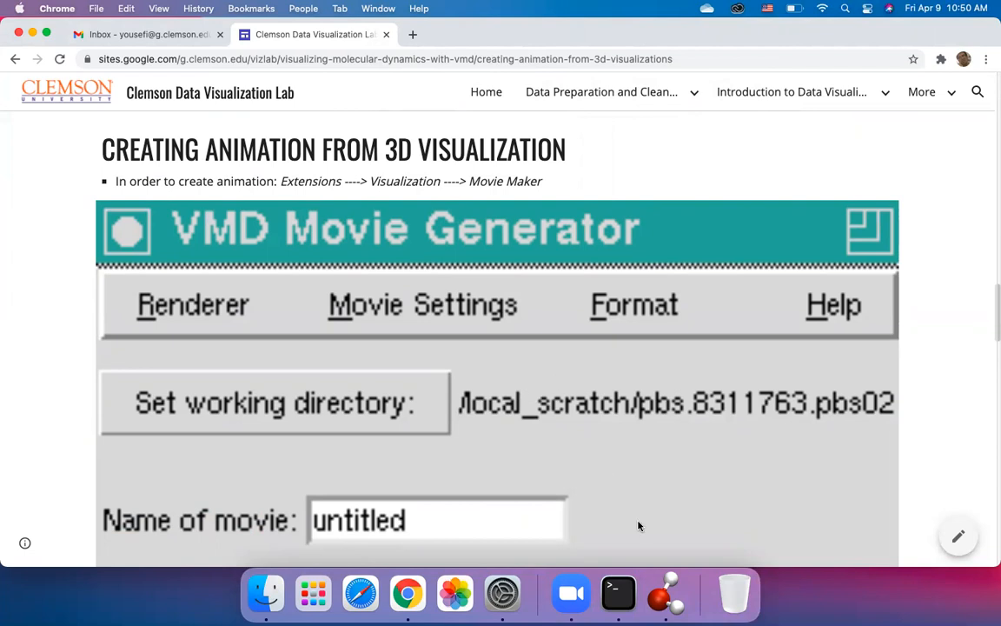
Step: Switch back to VMD and open the Movie Maker visualization extension
{"action": "left_click", "coordinate": [658, 590]}
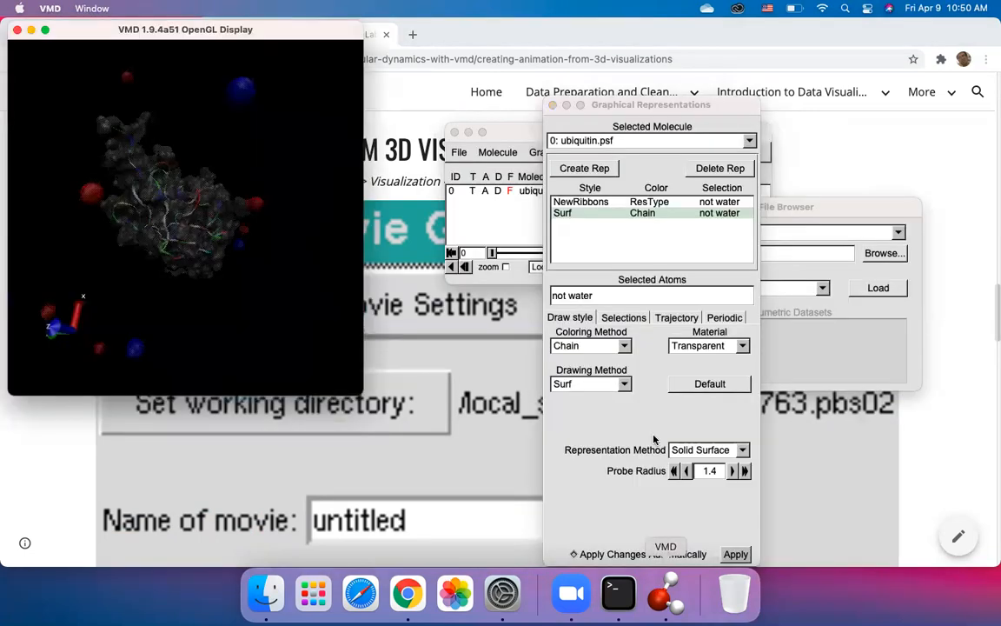
{"action": "left_click", "coordinate": [456, 124]}
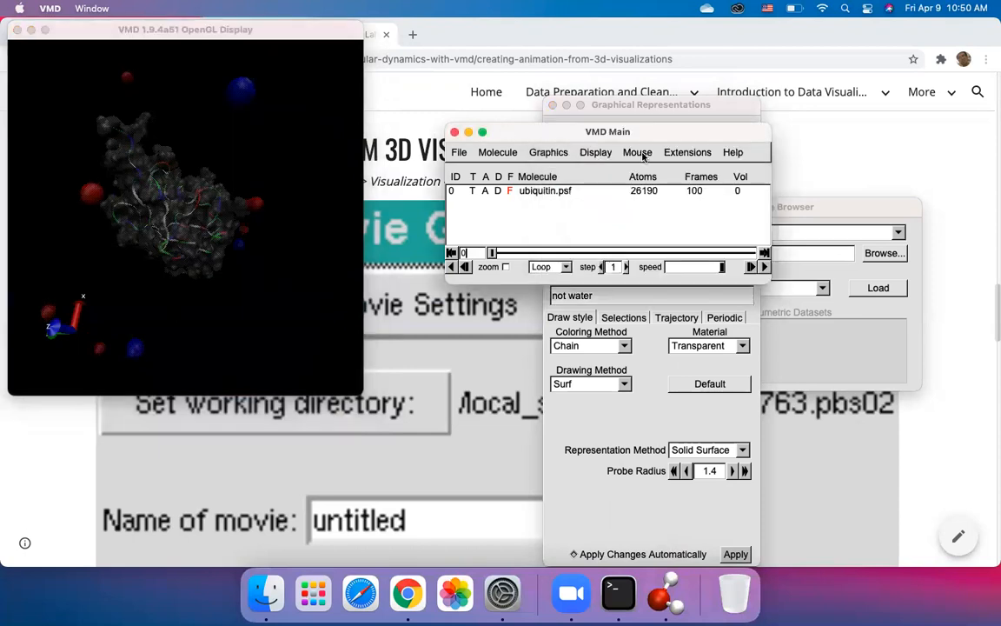
{"action": "left_click", "coordinate": [688, 153]}
{"action": "mouse_move", "coordinate": [699, 229]}
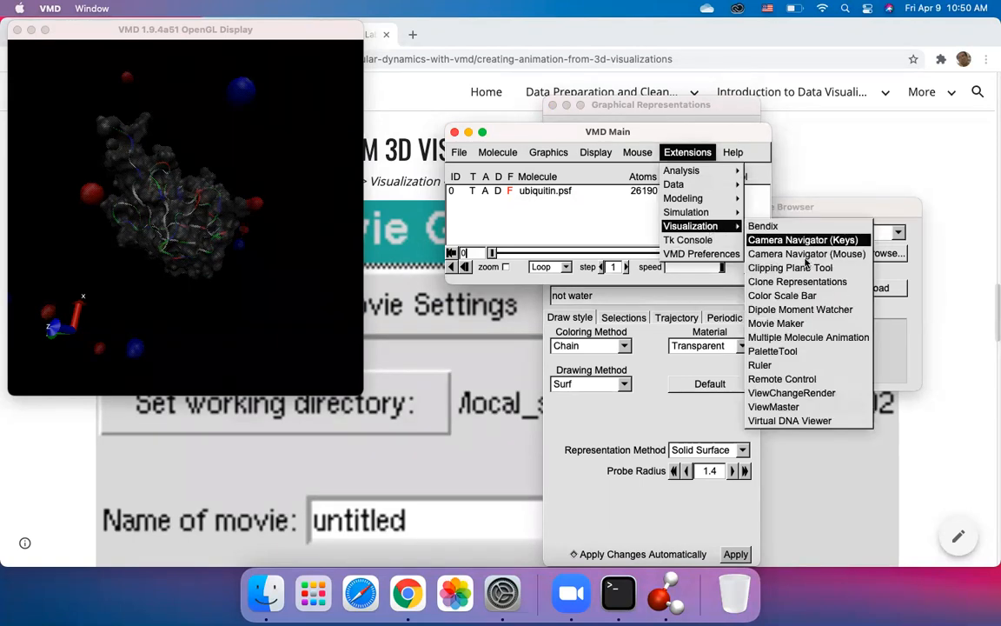
{"action": "left_click", "coordinate": [782, 325]}
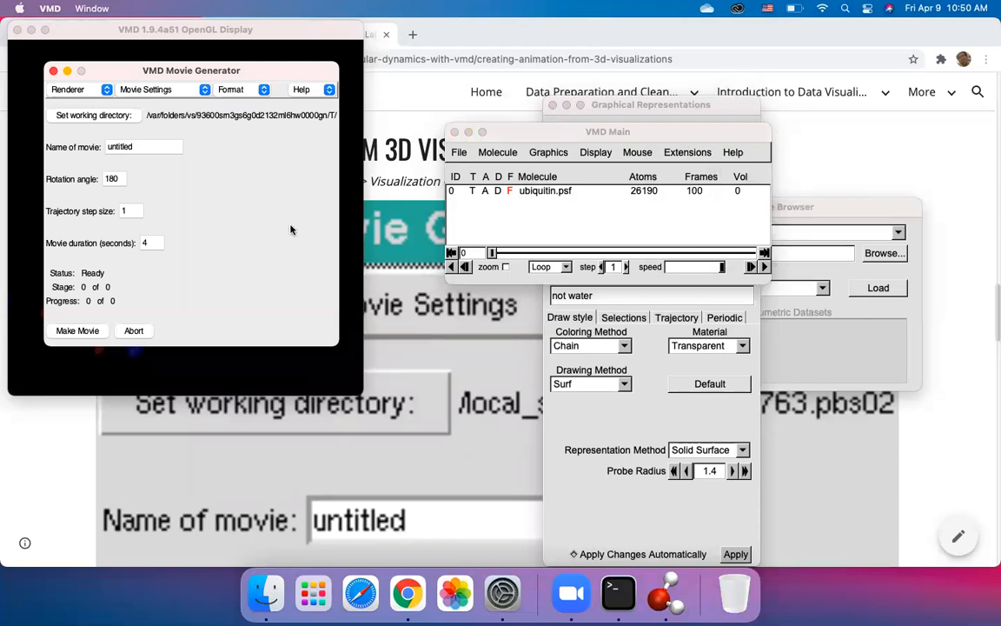
Step: Review the VMD Movie Generator settings described on the tutorial page in Chrome
{"action": "left_click", "coordinate": [445, 392]}
{"action": "scroll", "coordinate": [445, 393], "scroll_direction": "down", "scroll_amount": 4}
{"action": "scroll", "coordinate": [445, 392], "scroll_direction": "down", "scroll_amount": 10}
{"action": "scroll", "coordinate": [445, 392], "scroll_direction": "up", "scroll_amount": 11}
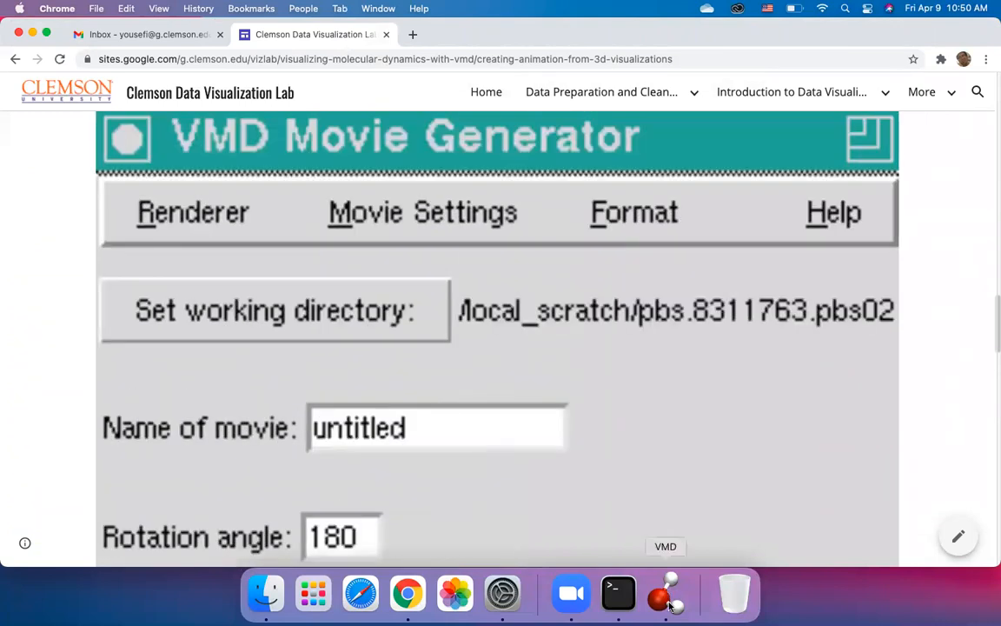
Step: Return to VMD and set the movie generator's working directory to the Downloads folder
{"action": "left_click", "coordinate": [666, 598]}
{"action": "left_click", "coordinate": [77, 117]}
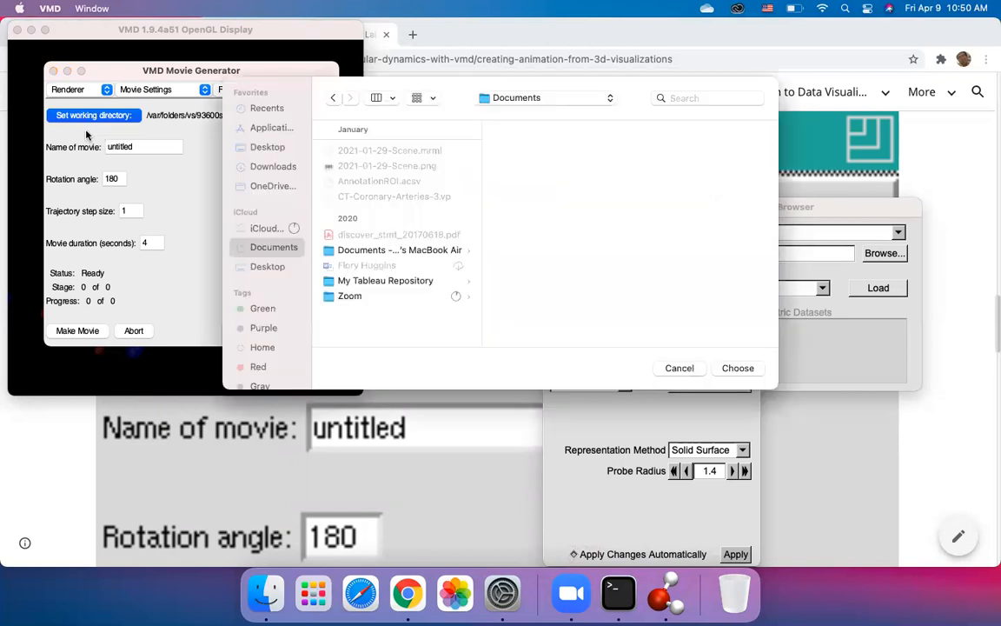
{"action": "left_click", "coordinate": [286, 170]}
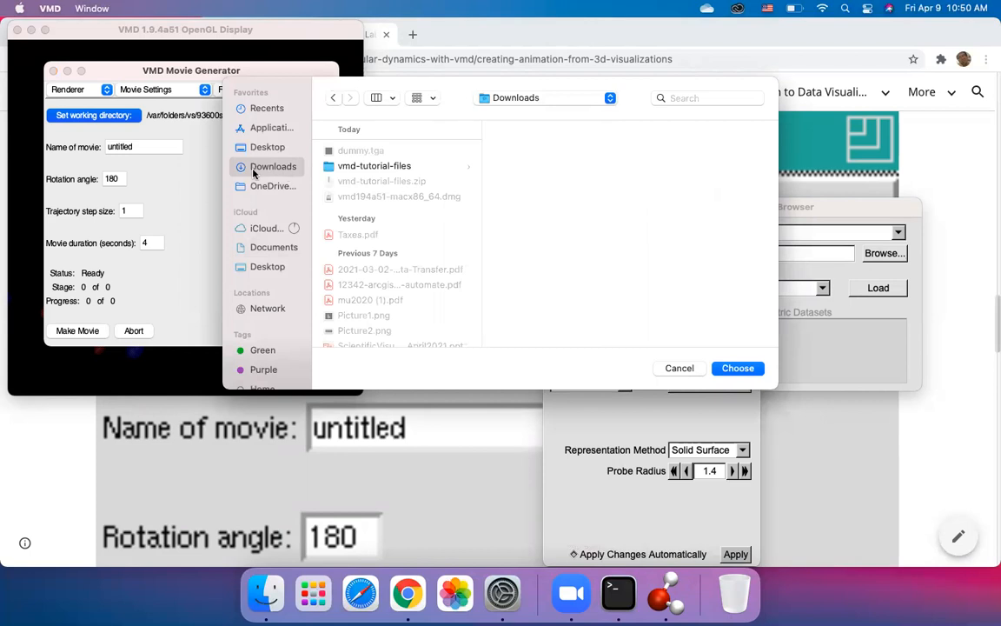
{"action": "left_click", "coordinate": [722, 372]}
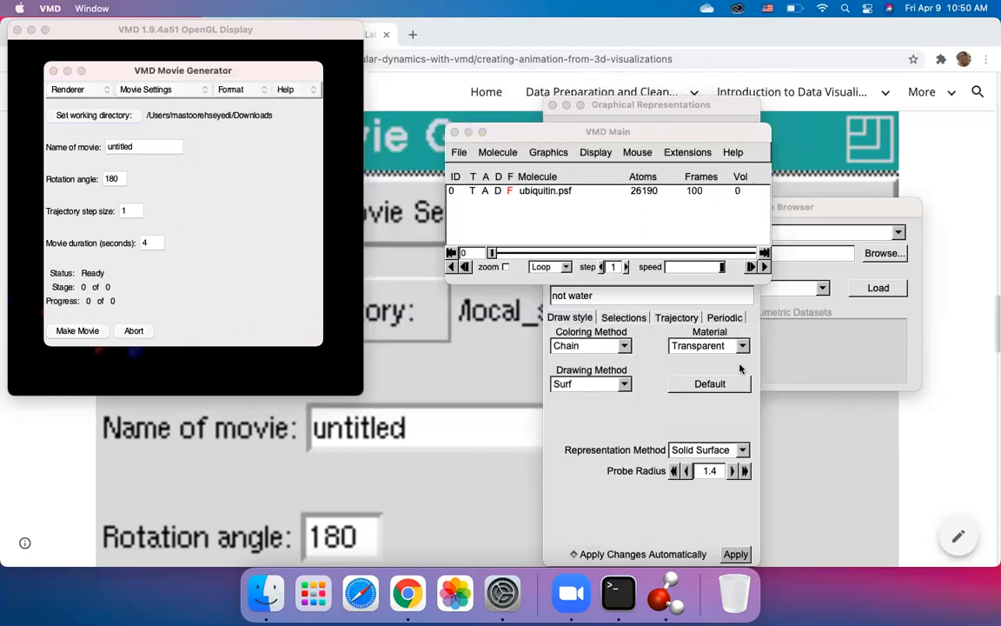
Step: Name the movie "dummy-m"
{"action": "double_click", "coordinate": [132, 149]}
{"action": "type", "text": "dum"}
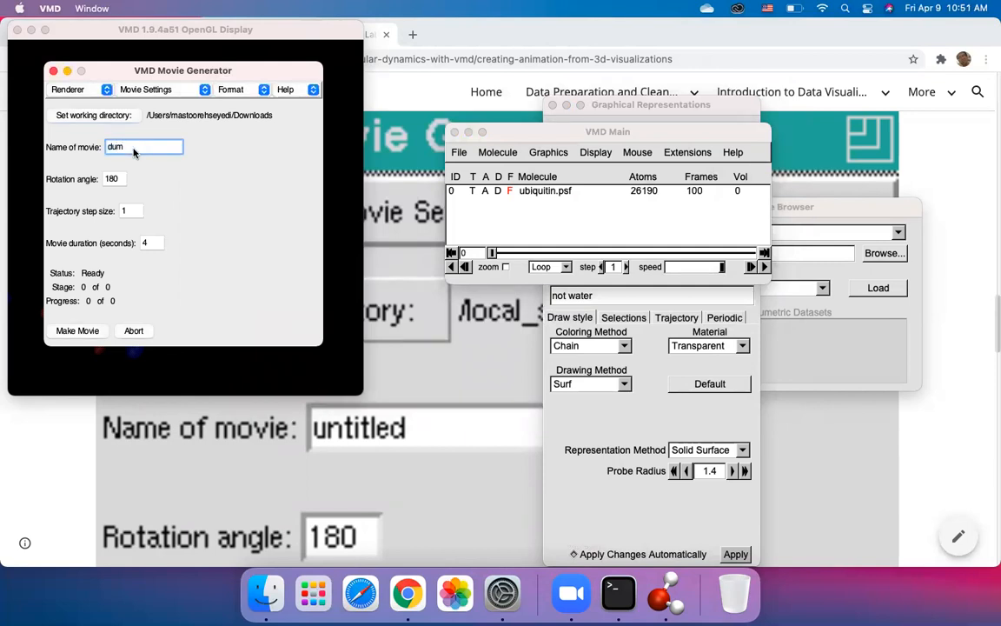
{"action": "type", "text": "my-oi"}
{"action": "type", "text": "-m"}
Step: Set the movie type to Trajectory in the Movie Generator
{"action": "left_click", "coordinate": [223, 90]}
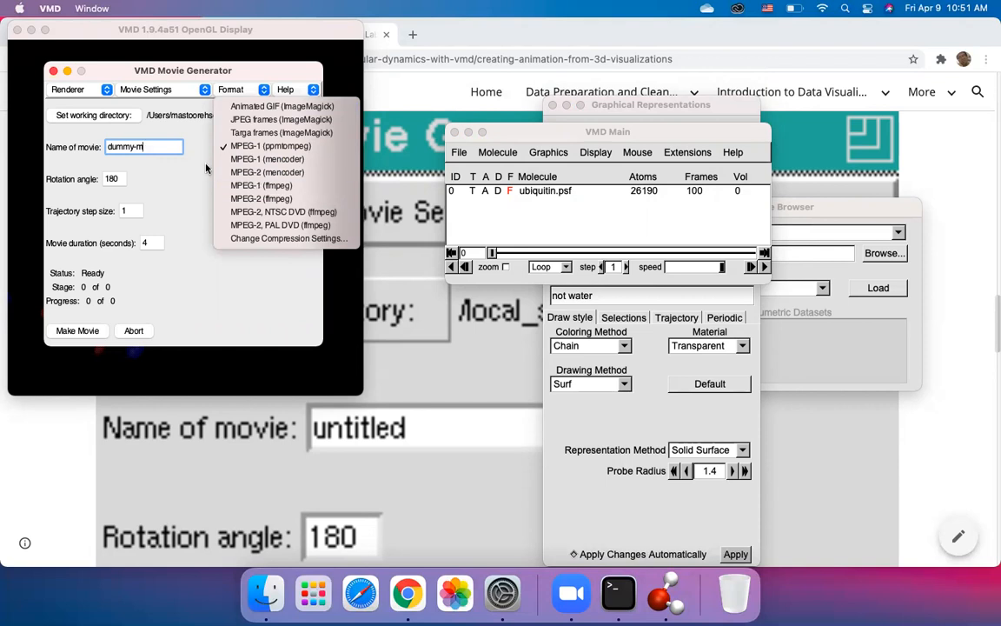
{"action": "left_click", "coordinate": [195, 184]}
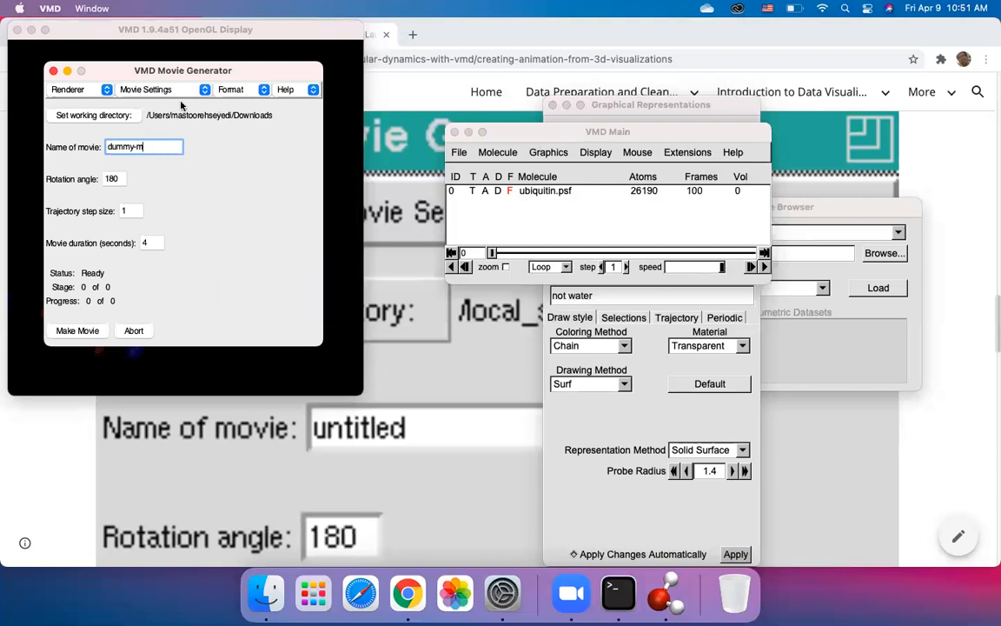
{"action": "left_click", "coordinate": [153, 91]}
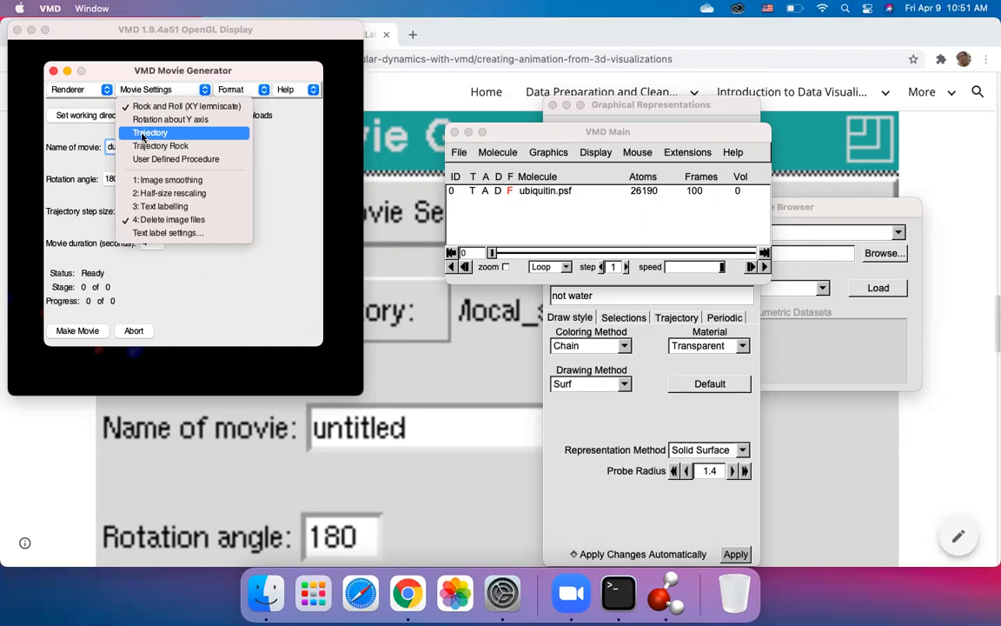
{"action": "left_click", "coordinate": [143, 134]}
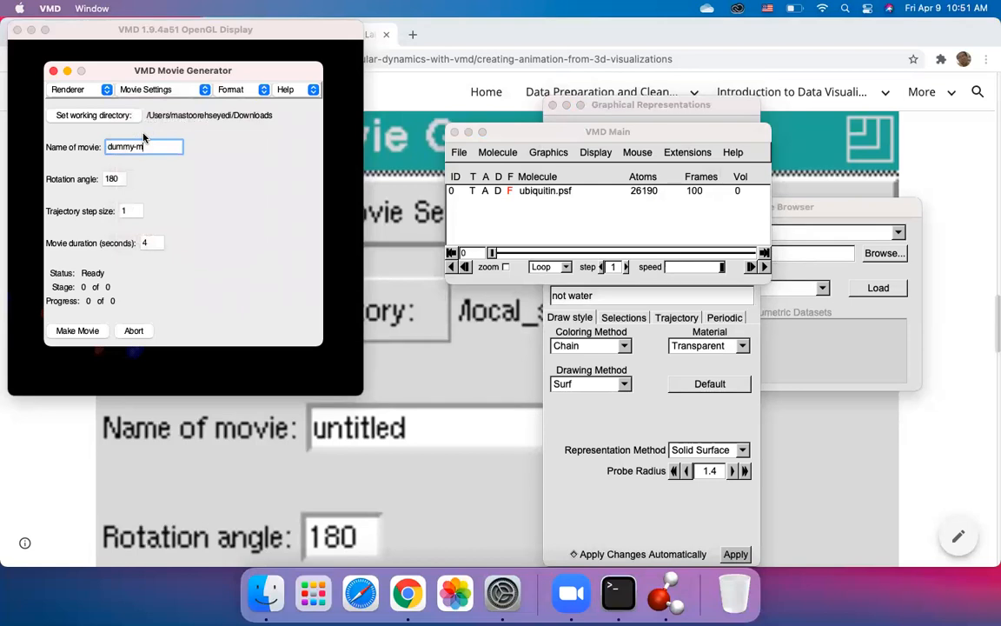
Step: Turn off the Delete image files option so the rendered frames of the movie are kept
{"action": "left_click", "coordinate": [145, 92]}
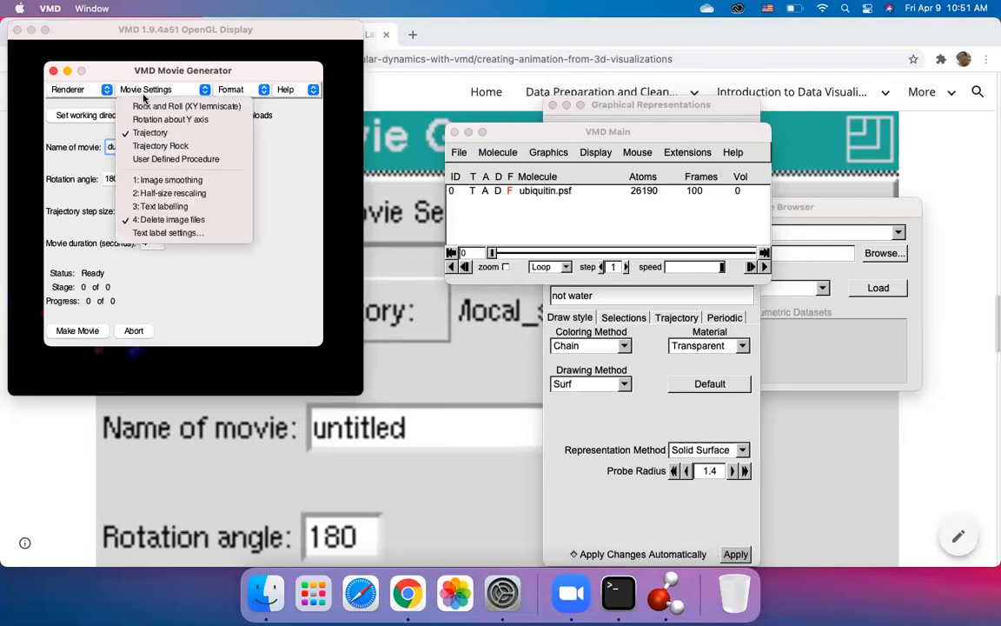
{"action": "left_click", "coordinate": [166, 223]}
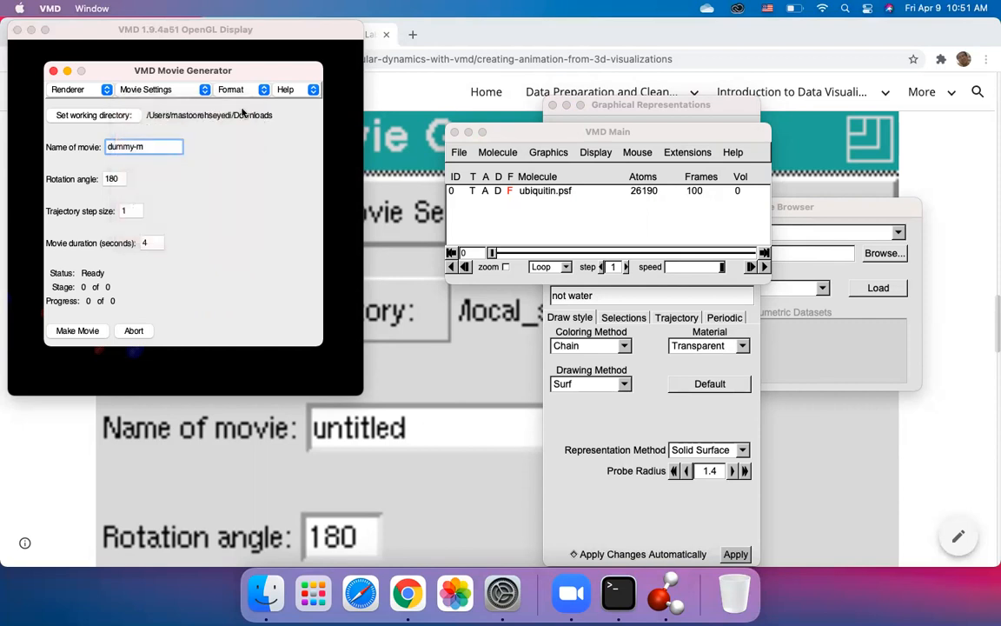
{"action": "left_click", "coordinate": [168, 93]}
{"action": "left_click", "coordinate": [229, 89]}
{"action": "left_click", "coordinate": [230, 90]}
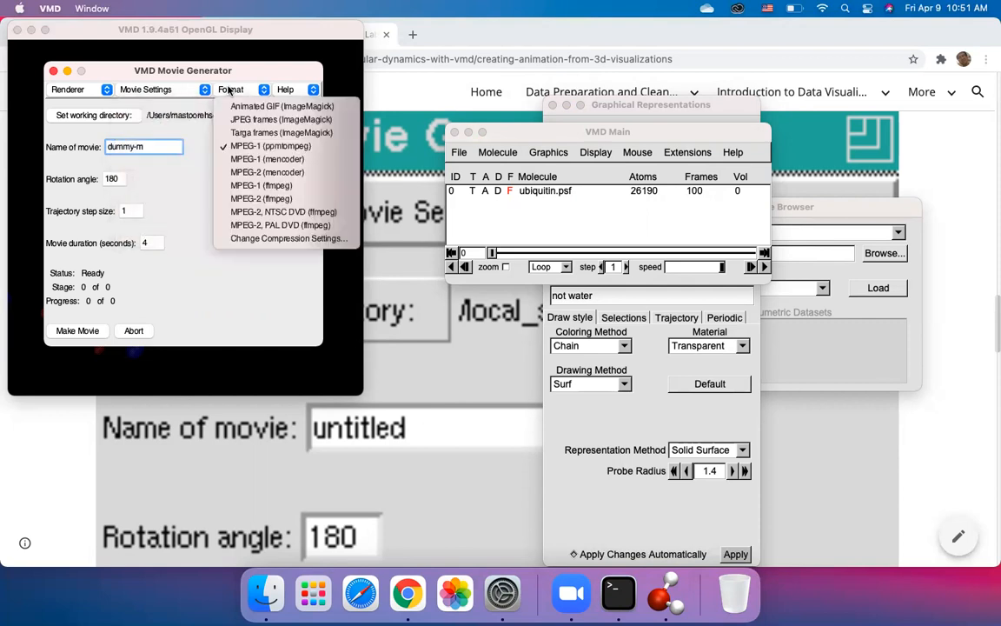
{"action": "left_click", "coordinate": [165, 87]}
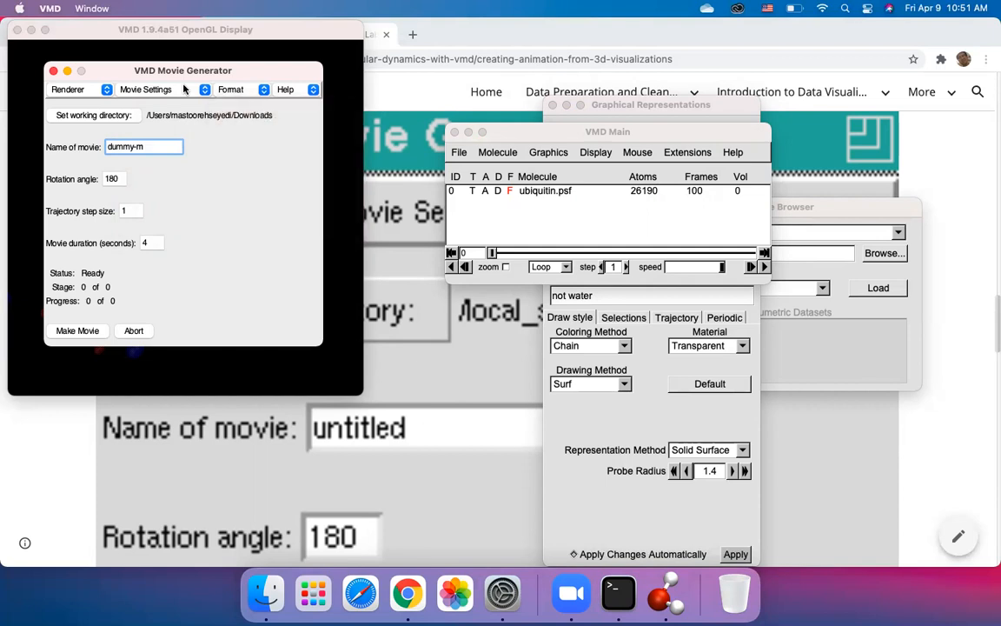
{"action": "left_click", "coordinate": [166, 87]}
{"action": "left_click", "coordinate": [170, 219]}
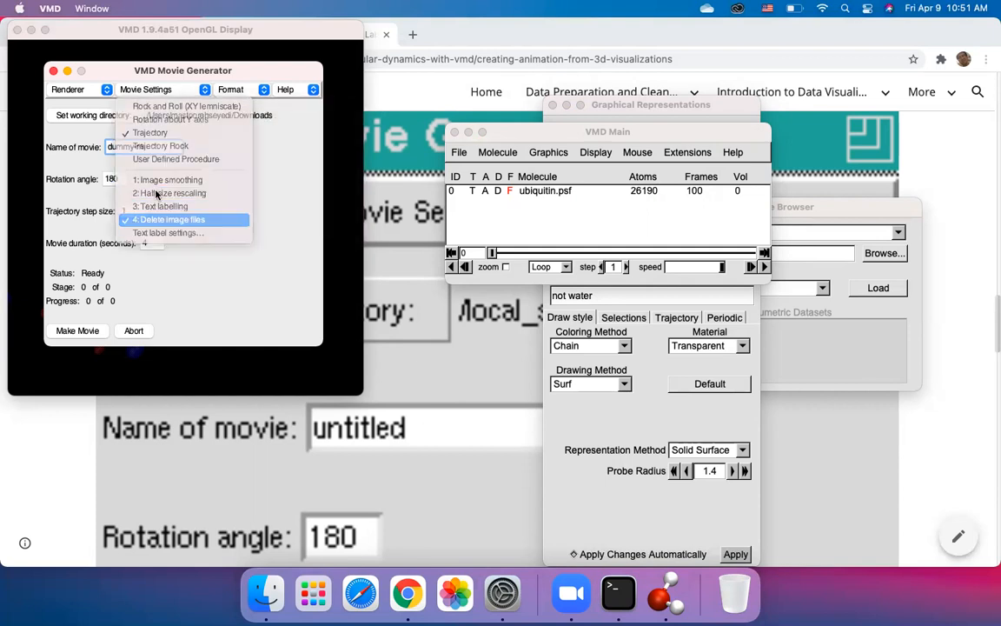
{"action": "left_click", "coordinate": [150, 91]}
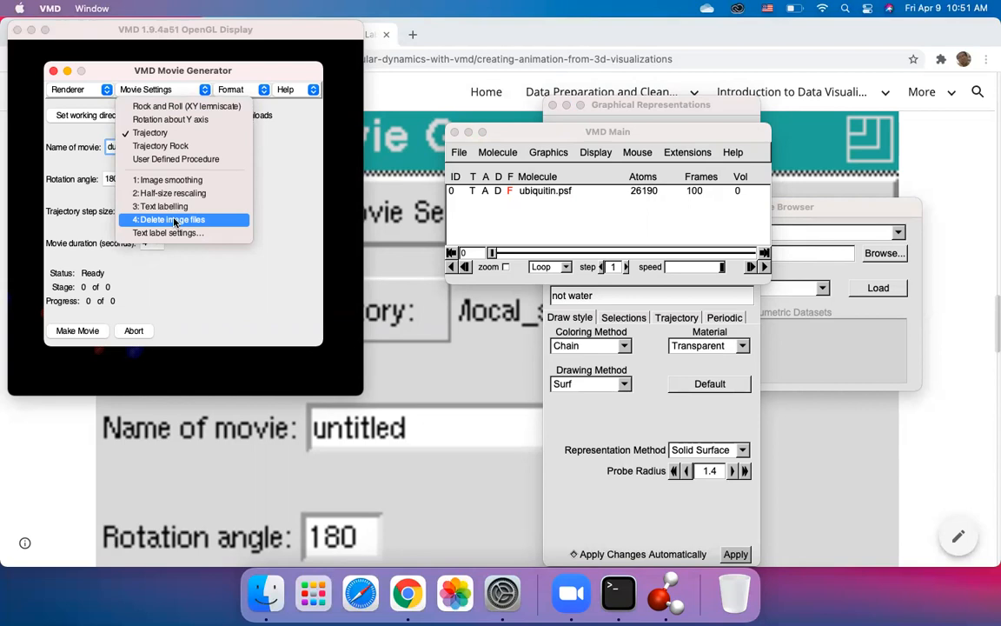
{"action": "left_click", "coordinate": [281, 218]}
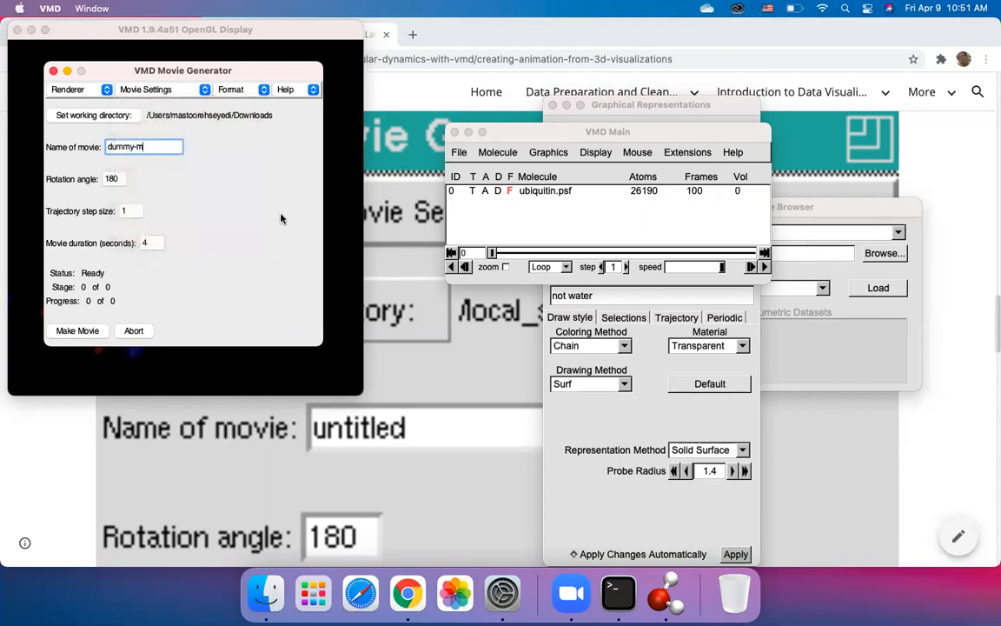
Step: Start making the movie and move the OpenGL Display window clear of the Movie Generator's progress status
{"action": "left_click", "coordinate": [136, 210]}
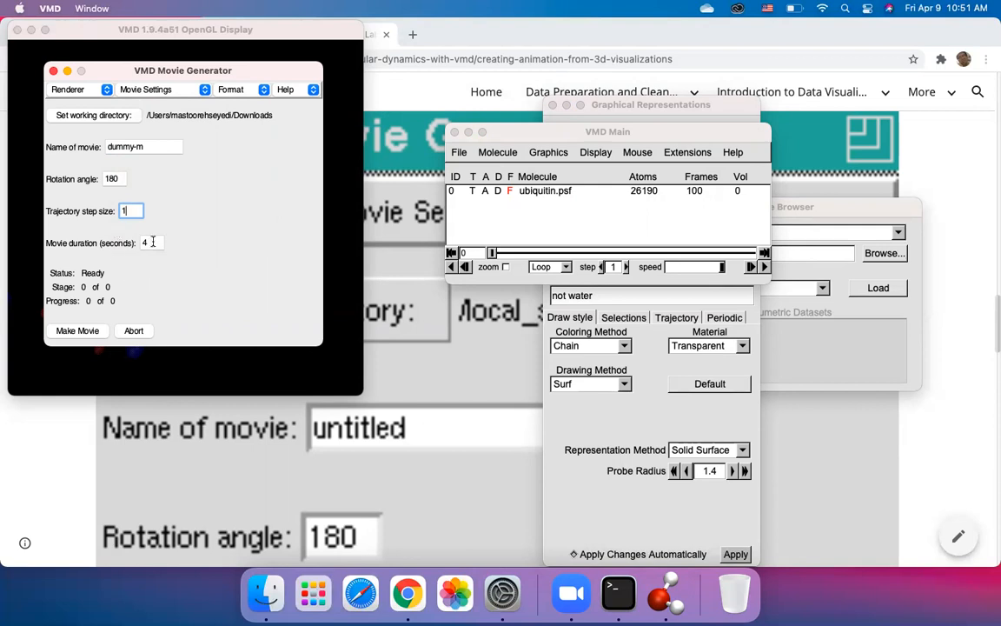
{"action": "left_click", "coordinate": [151, 243]}
{"action": "left_click", "coordinate": [77, 330]}
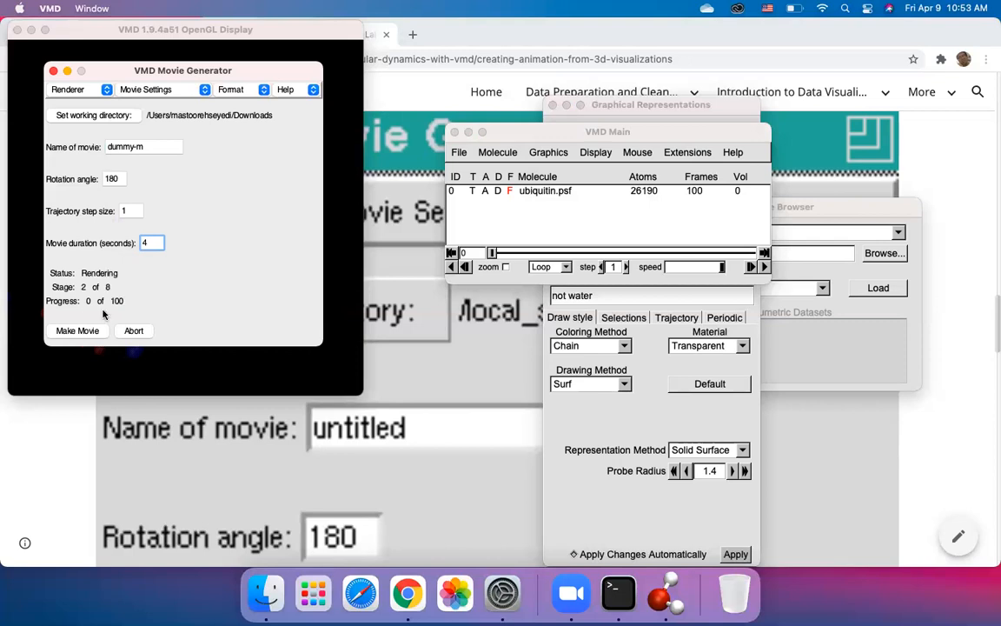
{"action": "left_click", "coordinate": [162, 28]}
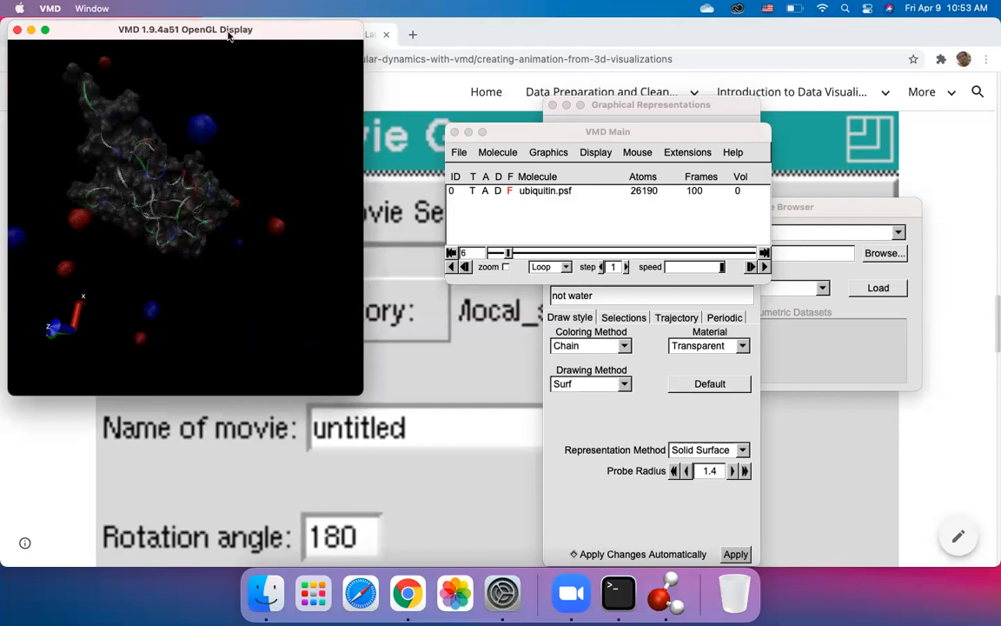
{"action": "left_click_drag", "start_coordinate": [231, 29], "coordinate": [481, 67]}
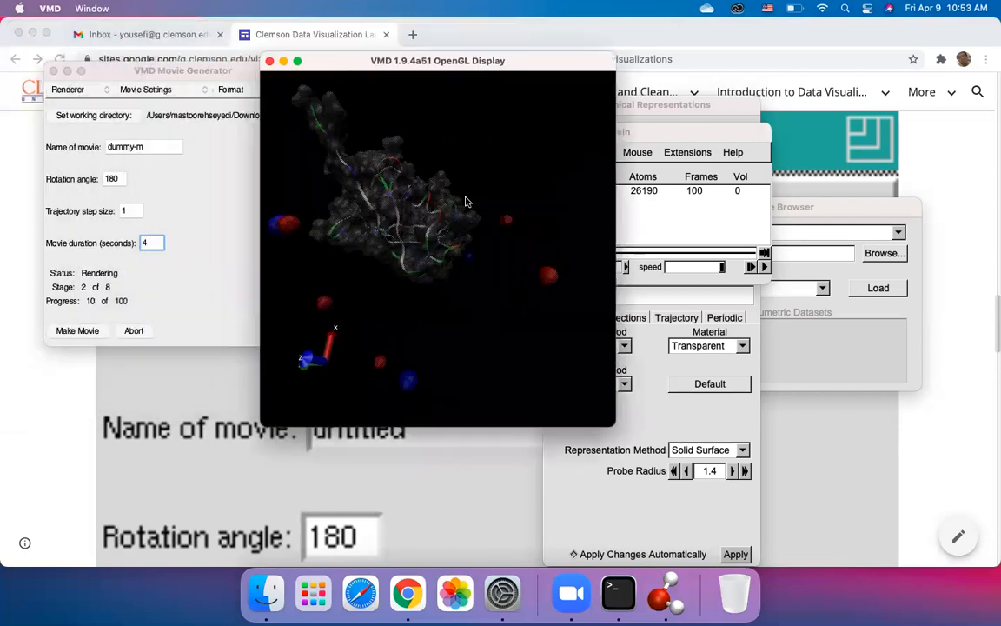
Step: Switch to Finder and examine the dummy-m image frames being written to the Downloads folder
{"action": "left_click", "coordinate": [272, 591]}
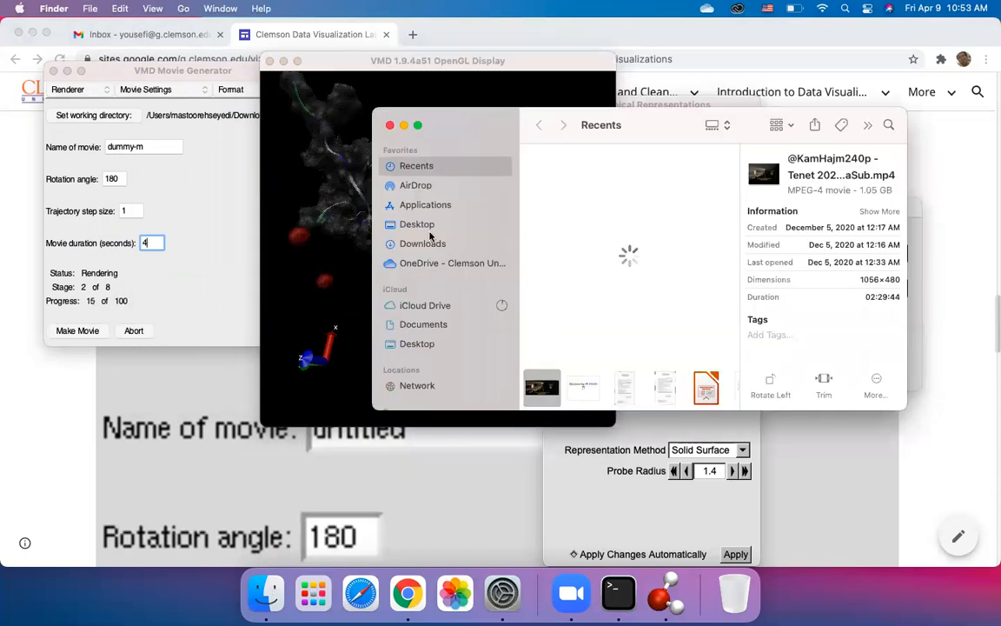
{"action": "left_click", "coordinate": [423, 243]}
{"action": "scroll", "coordinate": [561, 244], "scroll_direction": "up", "scroll_amount": 10}
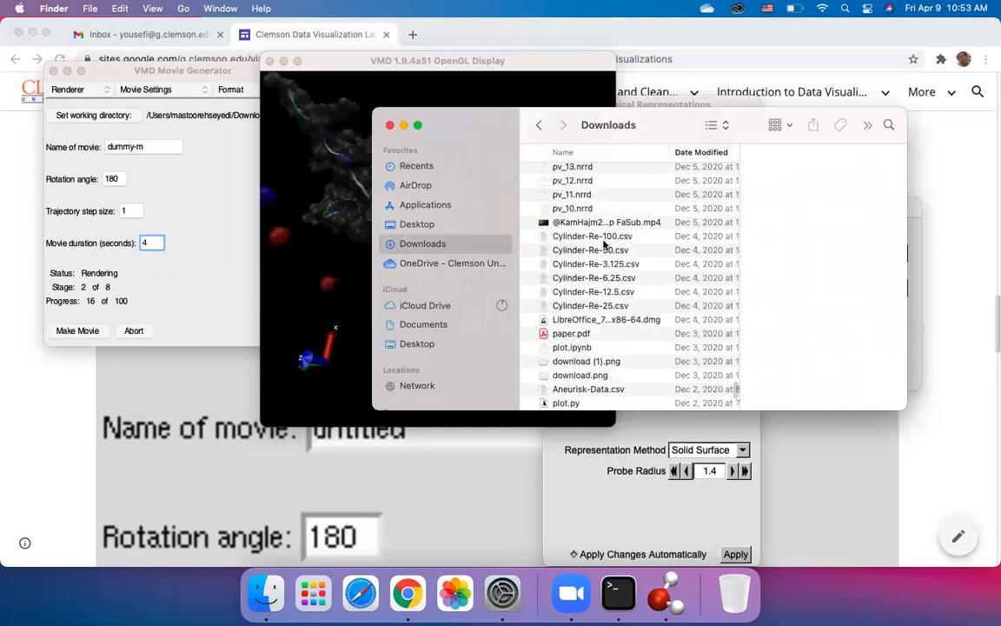
{"action": "scroll", "coordinate": [604, 207], "scroll_direction": "up", "scroll_amount": 10}
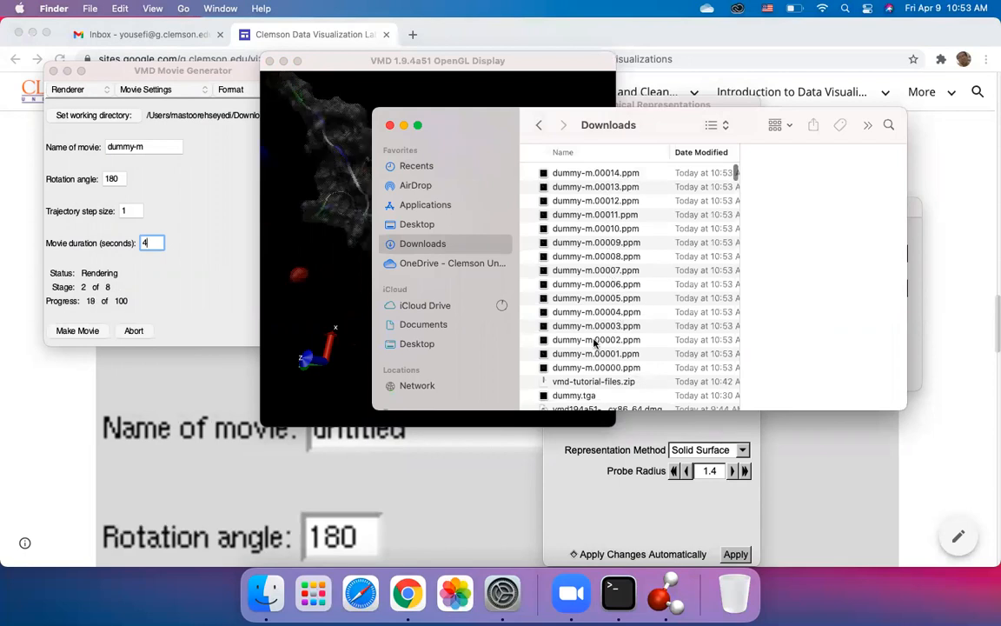
{"action": "scroll", "coordinate": [607, 309], "scroll_direction": "down", "scroll_amount": 3}
{"action": "scroll", "coordinate": [607, 310], "scroll_direction": "down", "scroll_amount": 3}
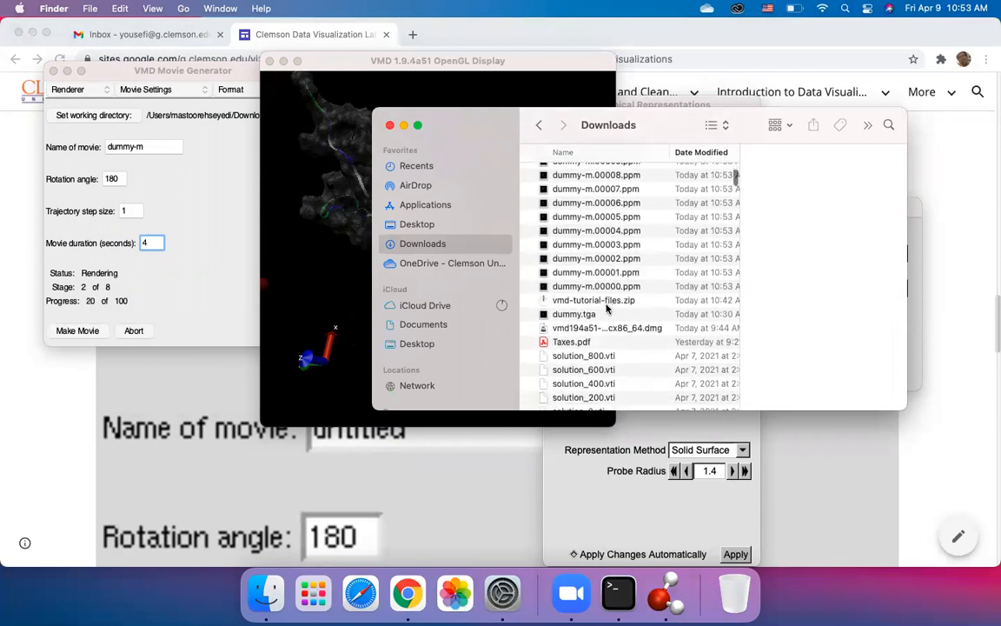
{"action": "scroll", "coordinate": [607, 309], "scroll_direction": "up", "scroll_amount": 5}
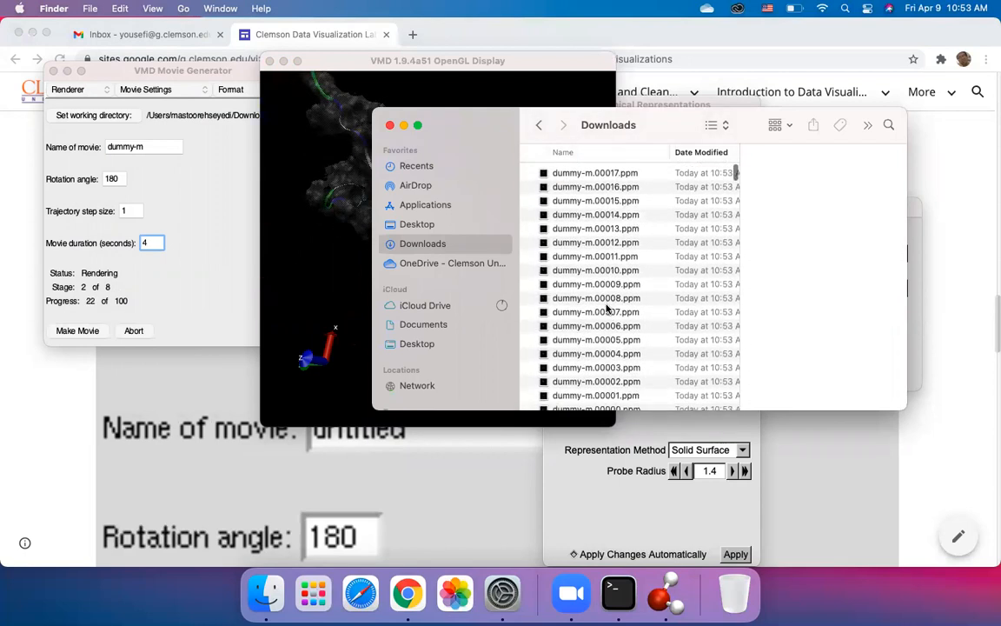
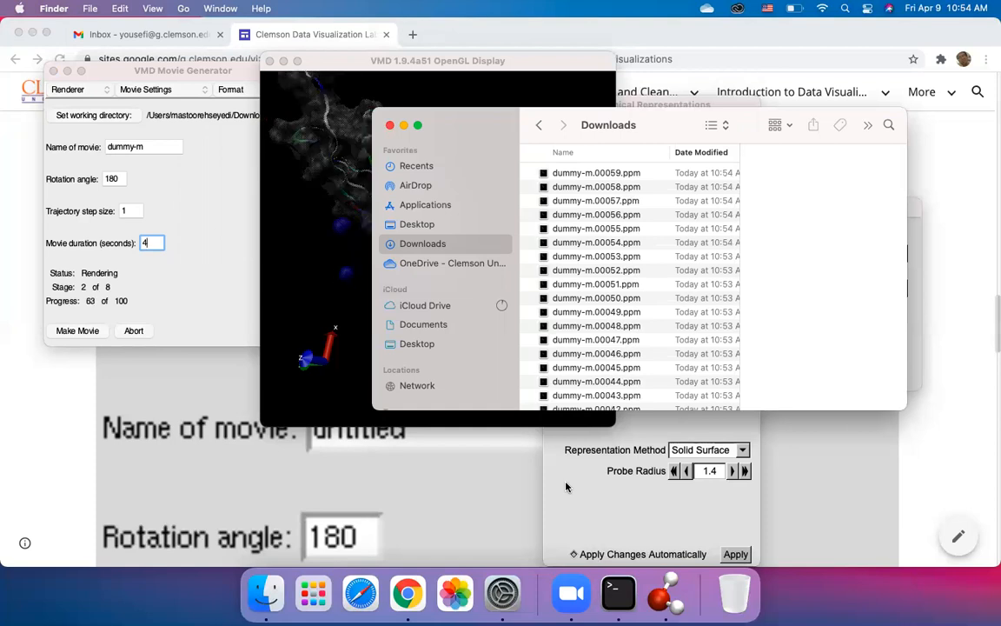
Step: Switch to Chrome and review the movie settings notes and the example animation on the tutorial page
{"action": "left_click", "coordinate": [437, 486]}
{"action": "scroll", "coordinate": [423, 379], "scroll_direction": "down", "scroll_amount": 15}
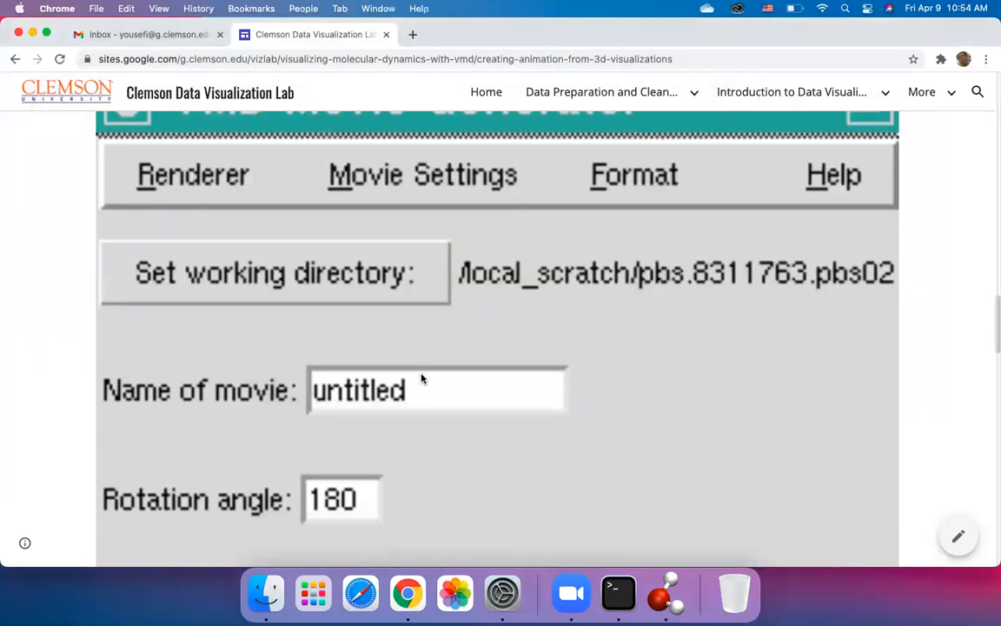
{"action": "scroll", "coordinate": [423, 379], "scroll_direction": "up", "scroll_amount": 5}
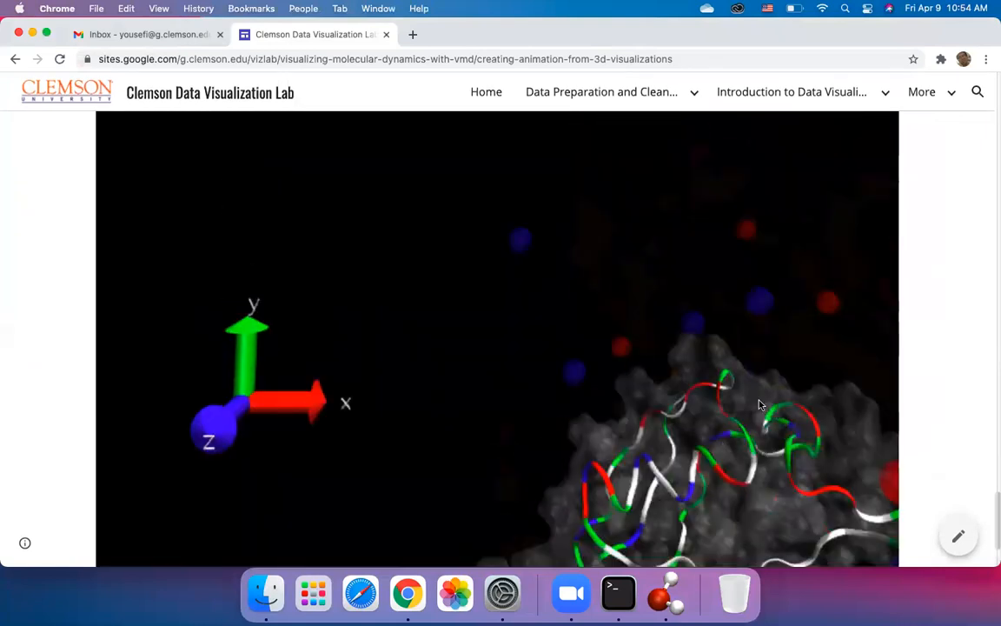
{"action": "scroll", "coordinate": [756, 391], "scroll_direction": "down", "scroll_amount": 1}
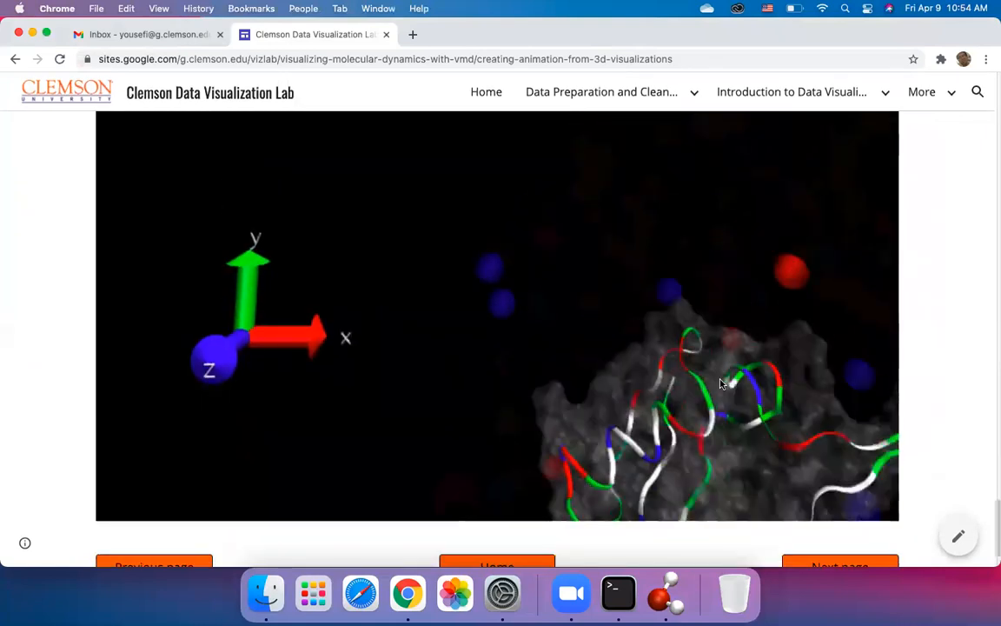
{"action": "scroll", "coordinate": [806, 398], "scroll_direction": "down", "scroll_amount": 1}
{"action": "scroll", "coordinate": [807, 398], "scroll_direction": "up", "scroll_amount": 5}
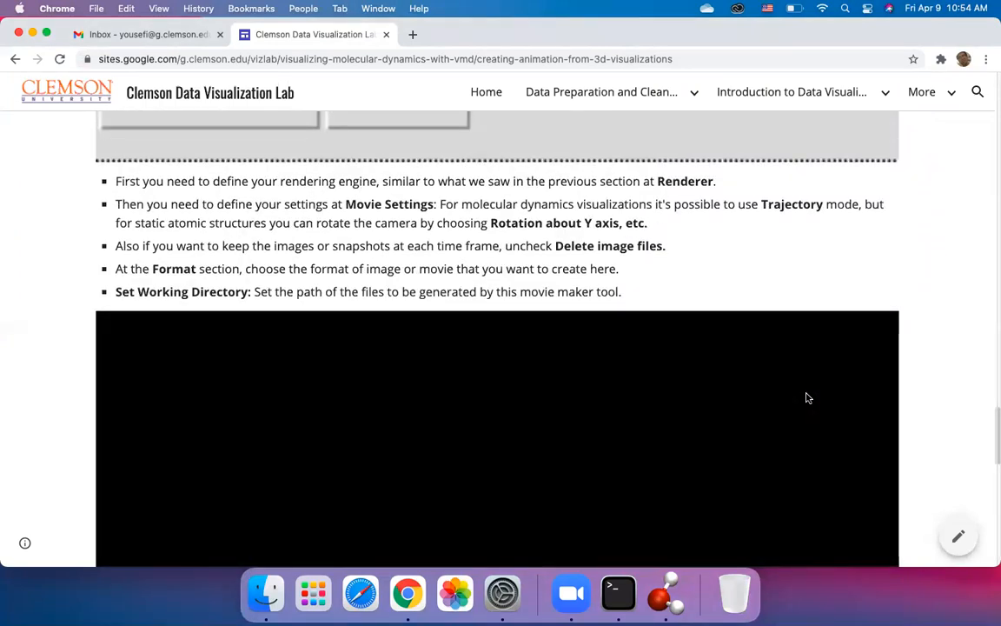
{"action": "scroll", "coordinate": [807, 398], "scroll_direction": "down", "scroll_amount": 1}
{"action": "scroll", "coordinate": [807, 399], "scroll_direction": "down", "scroll_amount": 4}
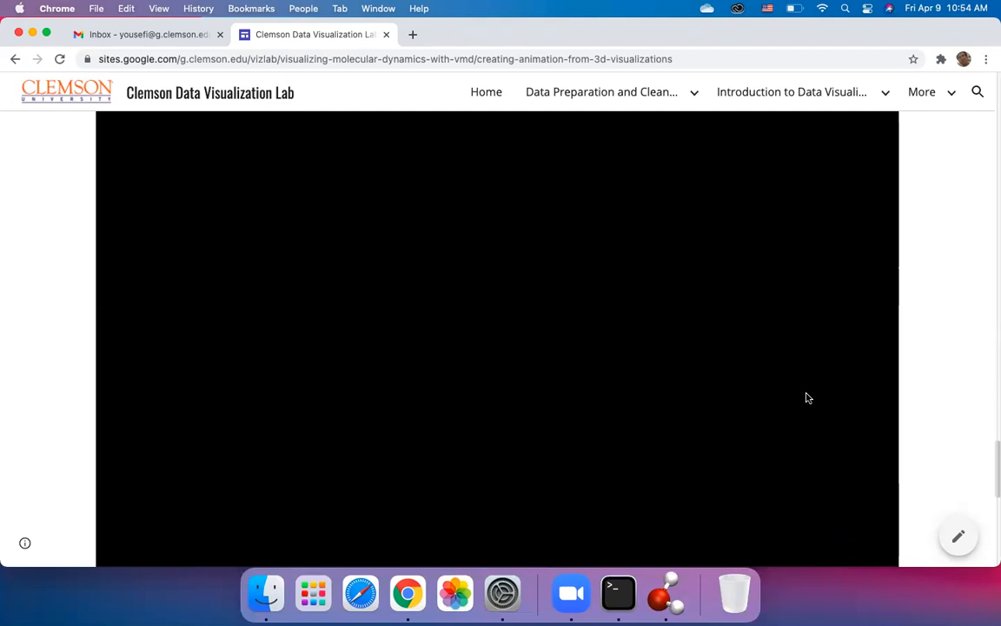
{"action": "scroll", "coordinate": [806, 398], "scroll_direction": "down", "scroll_amount": 5}
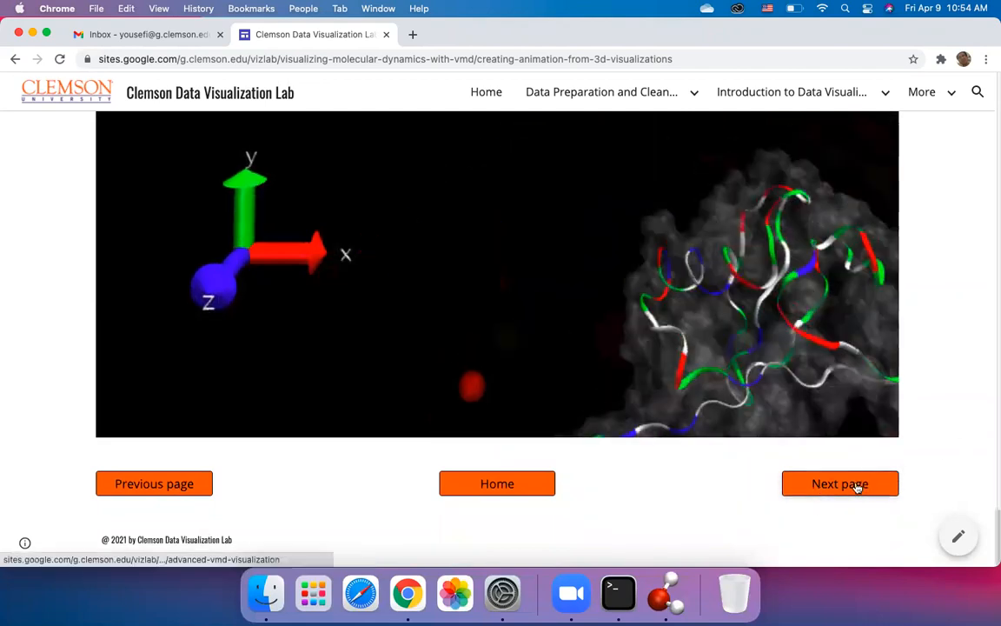
Step: Go to the tutorial's Advanced VMD Visualization page and read the section on finding protein sequences with the Multiseq plugin
{"action": "left_click", "coordinate": [856, 487]}
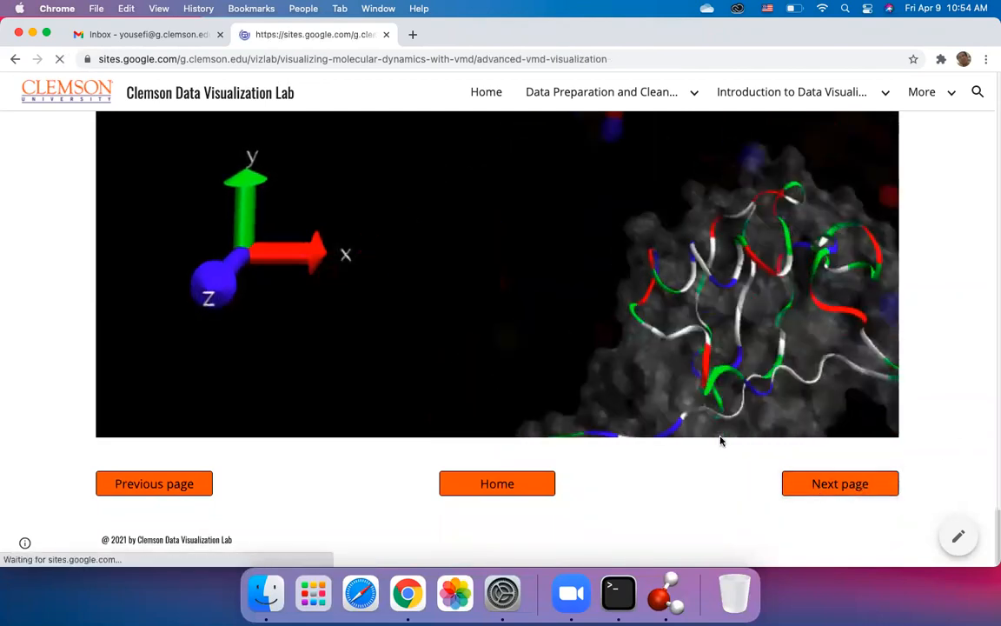
{"action": "scroll", "coordinate": [779, 405], "scroll_direction": "down", "scroll_amount": 2}
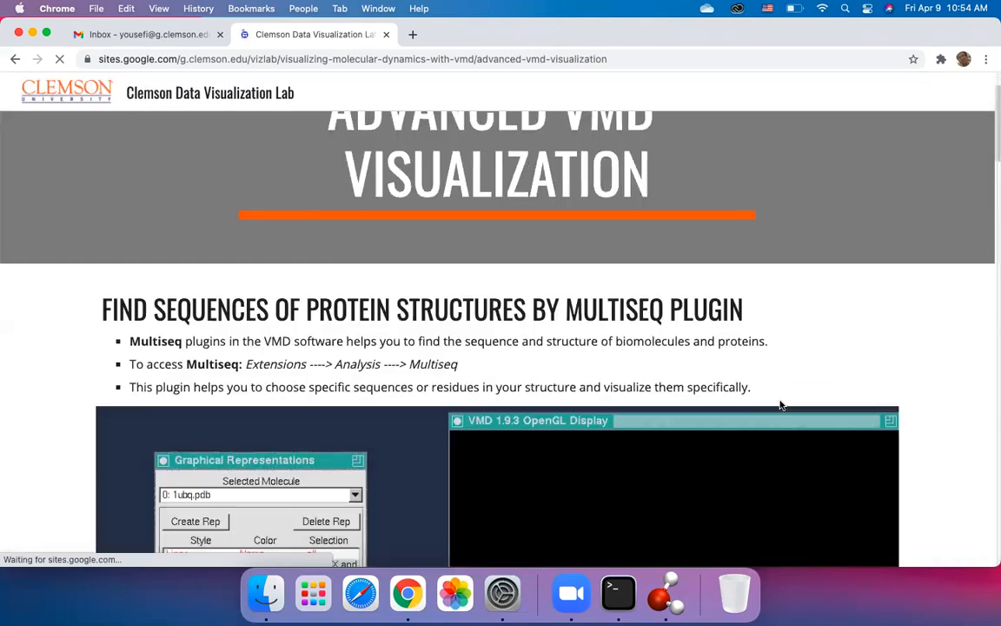
{"action": "scroll", "coordinate": [801, 327], "scroll_direction": "down", "scroll_amount": 1}
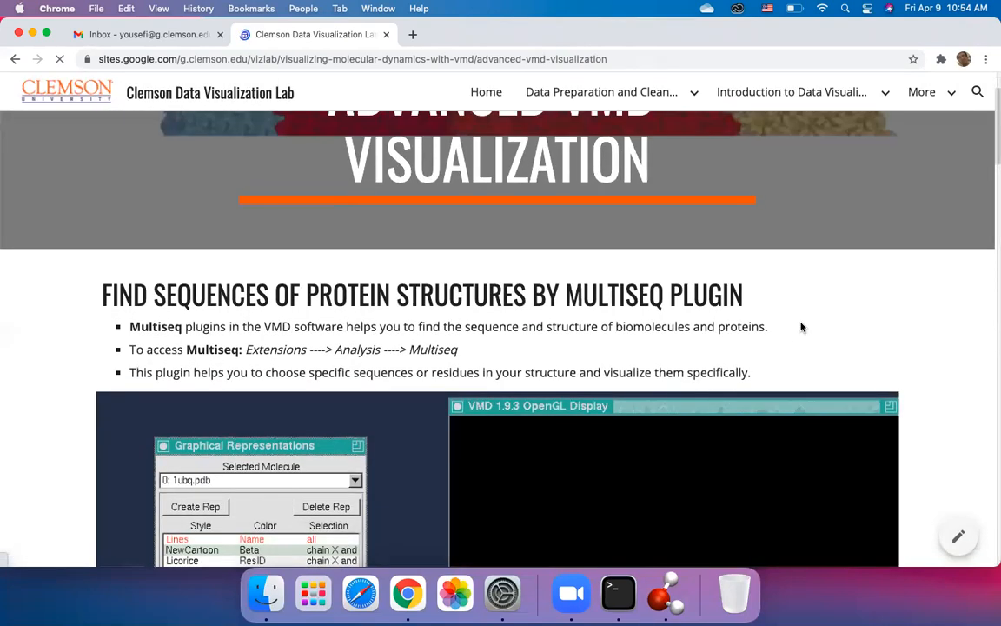
{"action": "scroll", "coordinate": [802, 327], "scroll_direction": "down", "scroll_amount": 3}
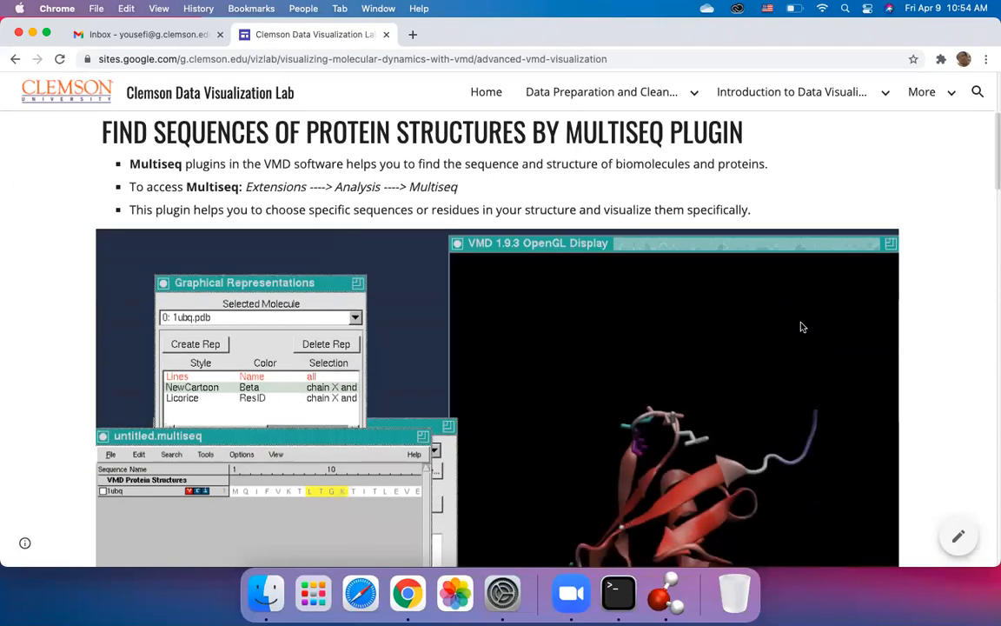
{"action": "scroll", "coordinate": [802, 327], "scroll_direction": "up", "scroll_amount": 1}
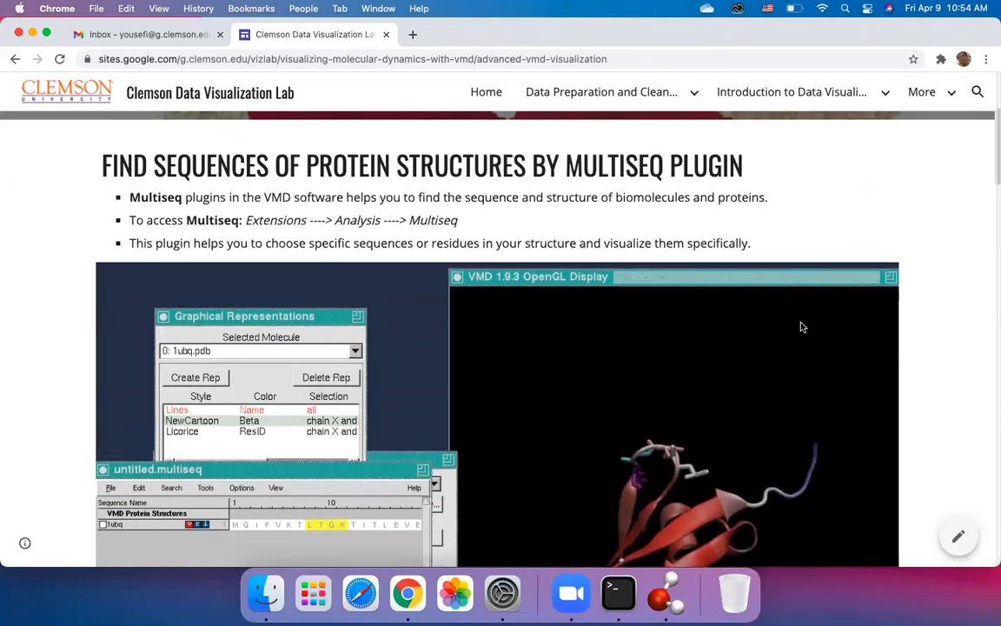
{"action": "scroll", "coordinate": [801, 327], "scroll_direction": "down", "scroll_amount": 1}
{"action": "scroll", "coordinate": [729, 313], "scroll_direction": "up", "scroll_amount": 1}
{"action": "scroll", "coordinate": [729, 313], "scroll_direction": "down", "scroll_amount": 3}
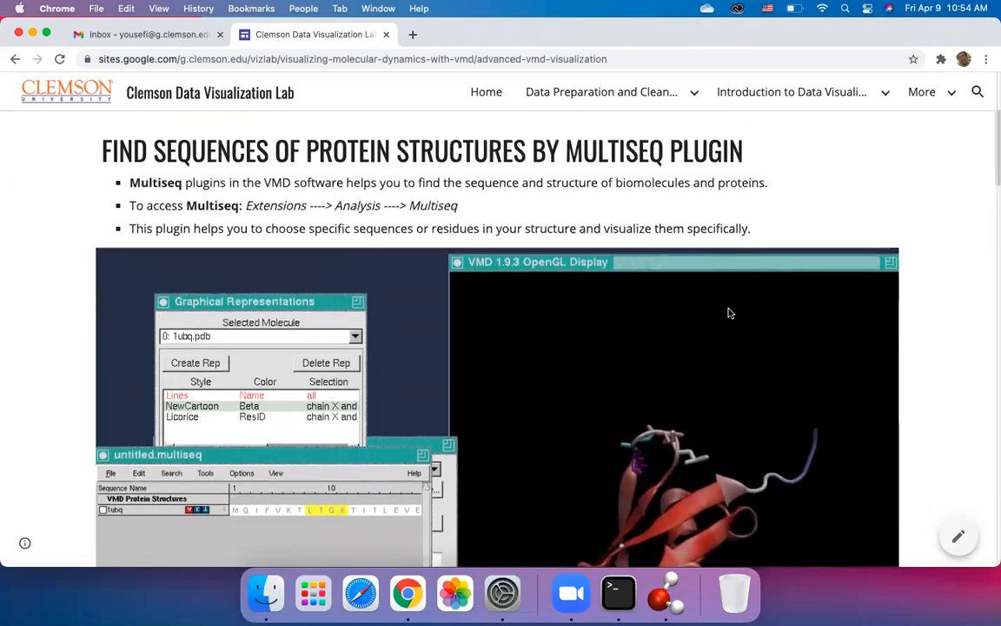
{"action": "scroll", "coordinate": [729, 313], "scroll_direction": "down", "scroll_amount": 3}
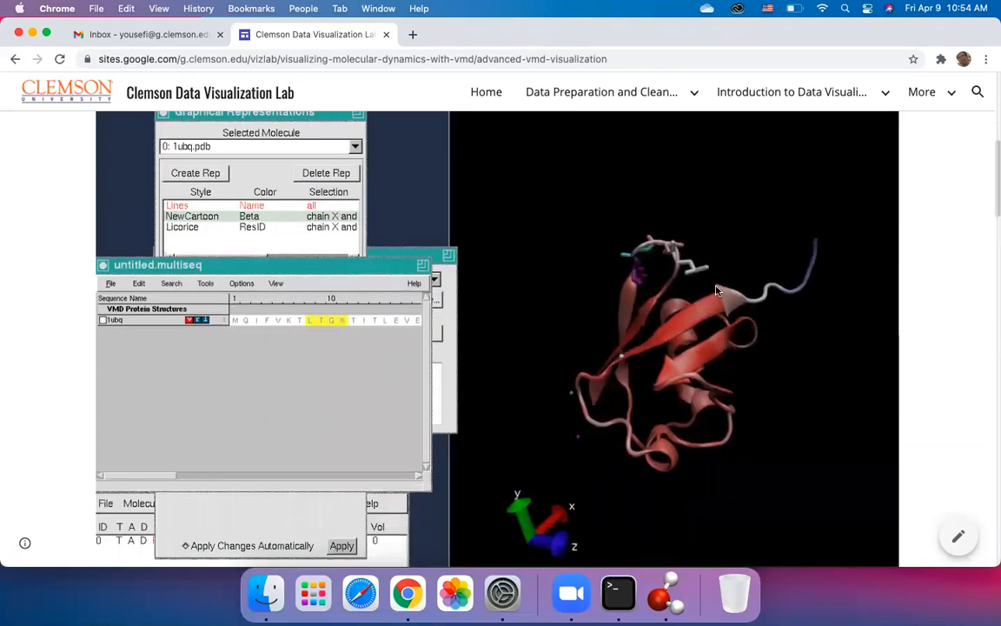
{"action": "scroll", "coordinate": [717, 290], "scroll_direction": "up", "scroll_amount": 5}
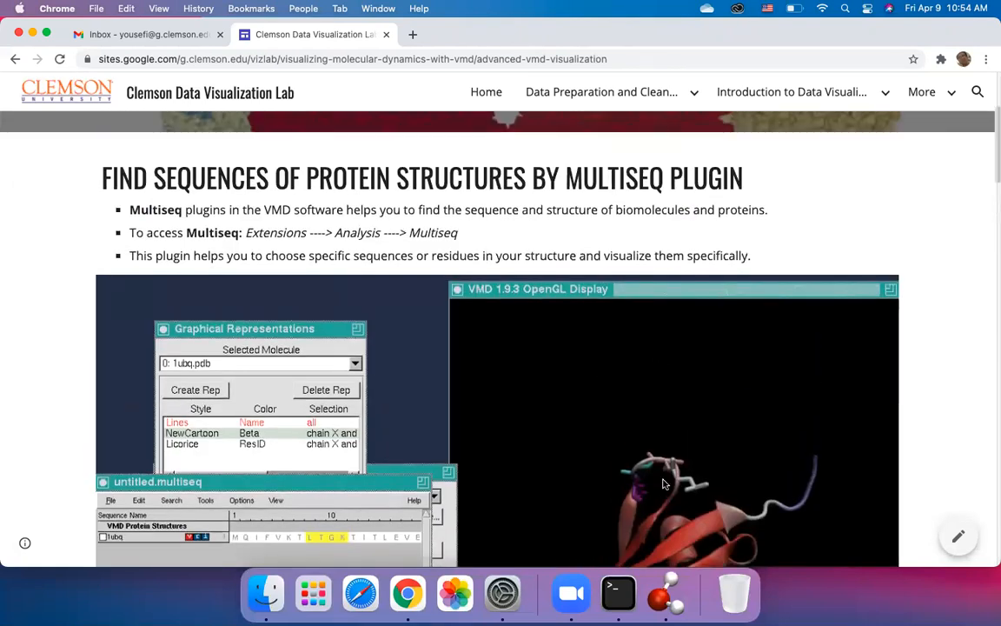
Step: Switch to VMD, decline to specify a path for ppmtompeg, and quit the program
{"action": "left_click", "coordinate": [656, 600]}
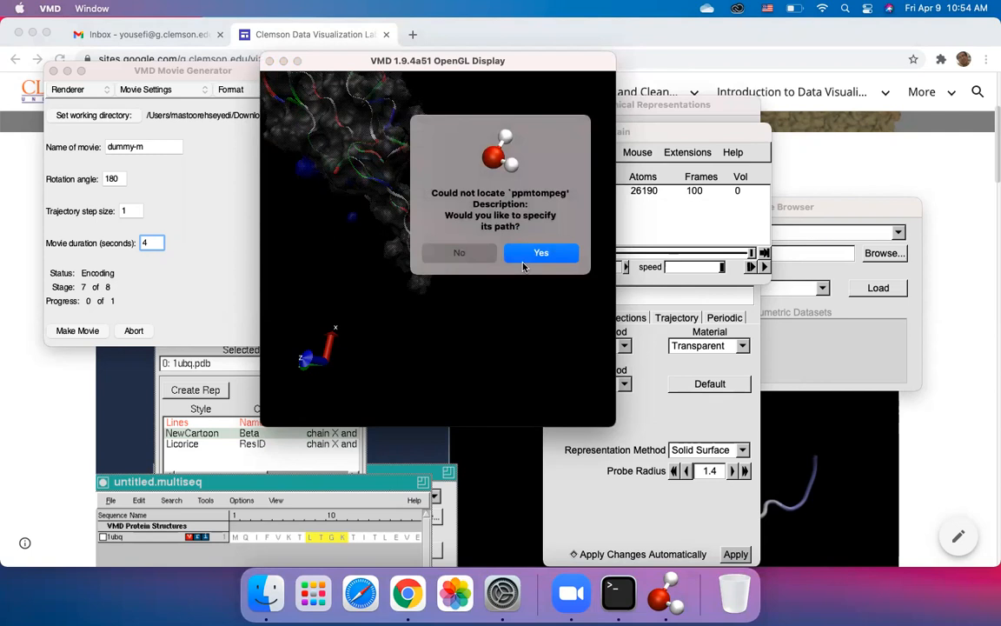
{"action": "left_click", "coordinate": [461, 253]}
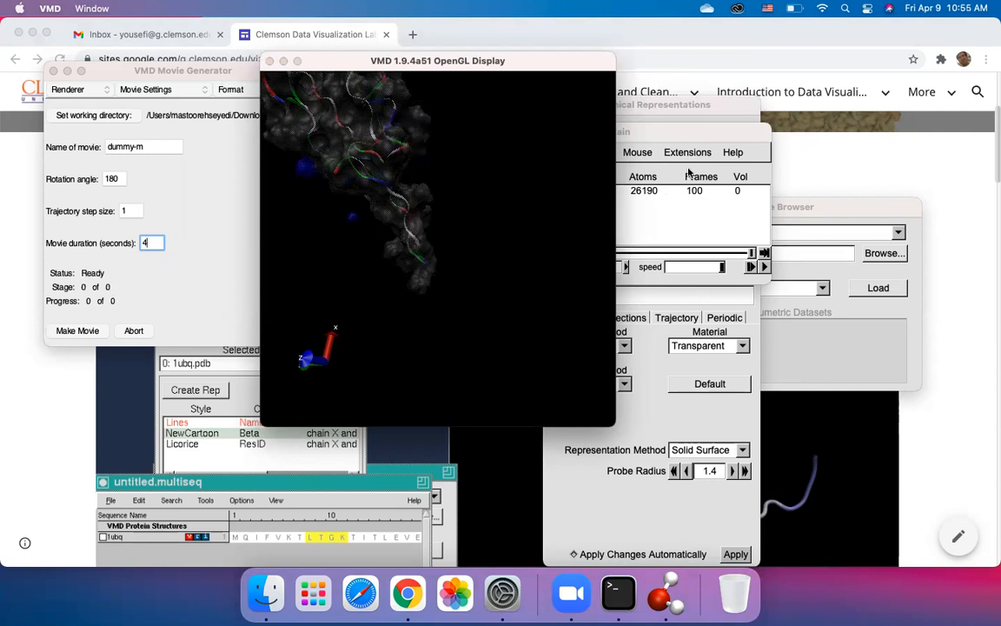
{"action": "left_click", "coordinate": [658, 135]}
{"action": "left_click", "coordinate": [459, 152]}
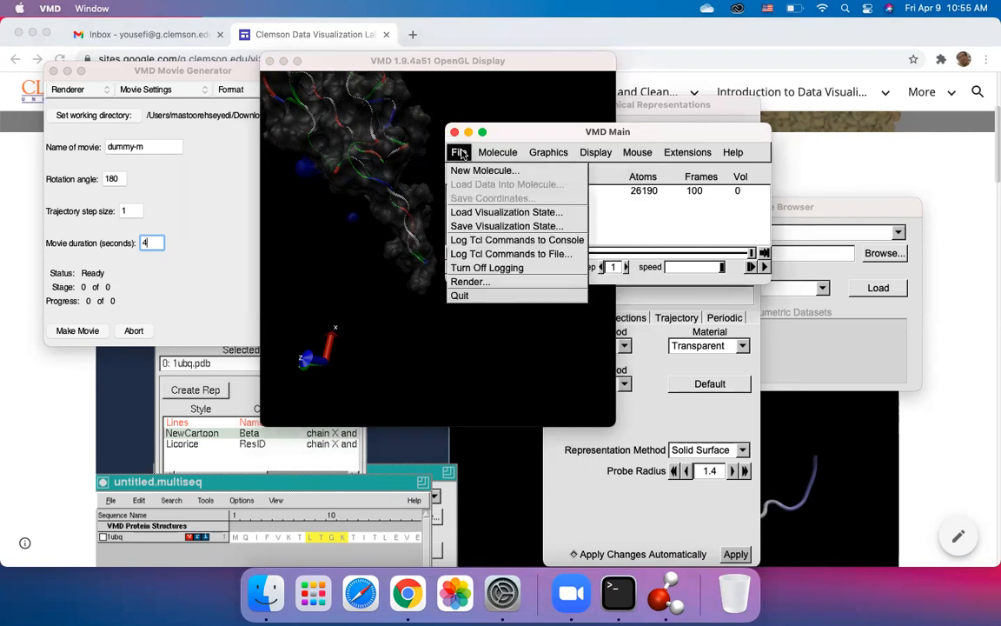
{"action": "left_click", "coordinate": [470, 295]}
{"action": "left_click", "coordinate": [431, 306]}
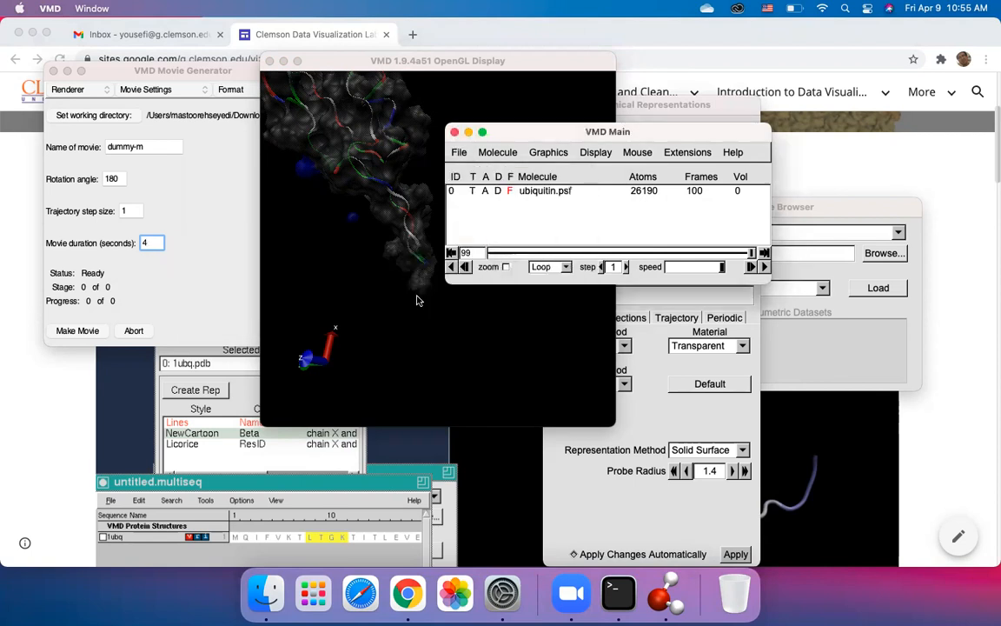
Step: Close what remains of the old VMD session, quitting VMD and Terminal from the Dock
{"action": "right_click", "coordinate": [651, 600]}
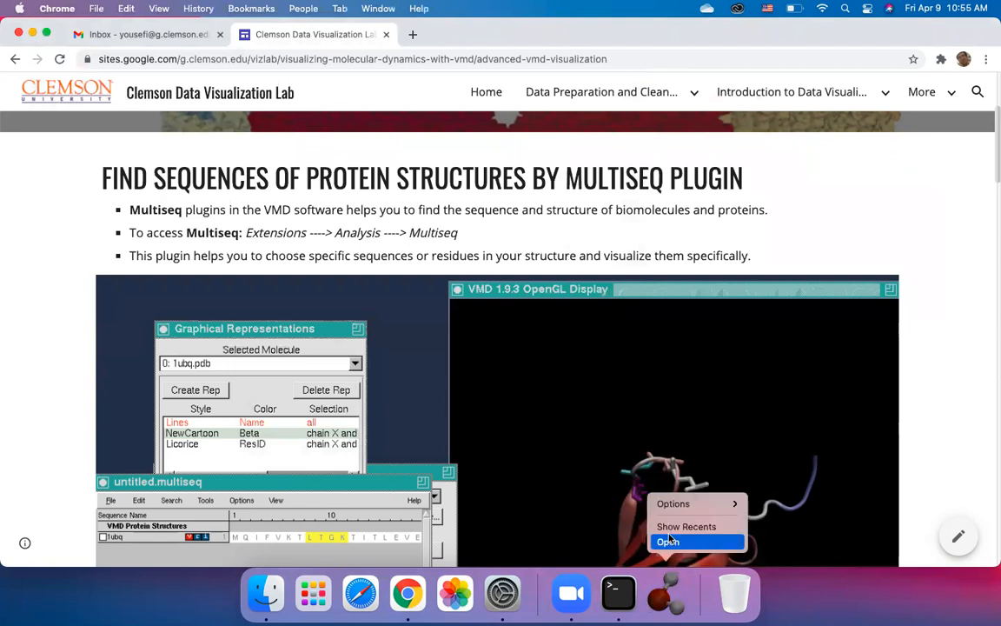
{"action": "mouse_move", "coordinate": [668, 509]}
{"action": "left_click", "coordinate": [785, 520]}
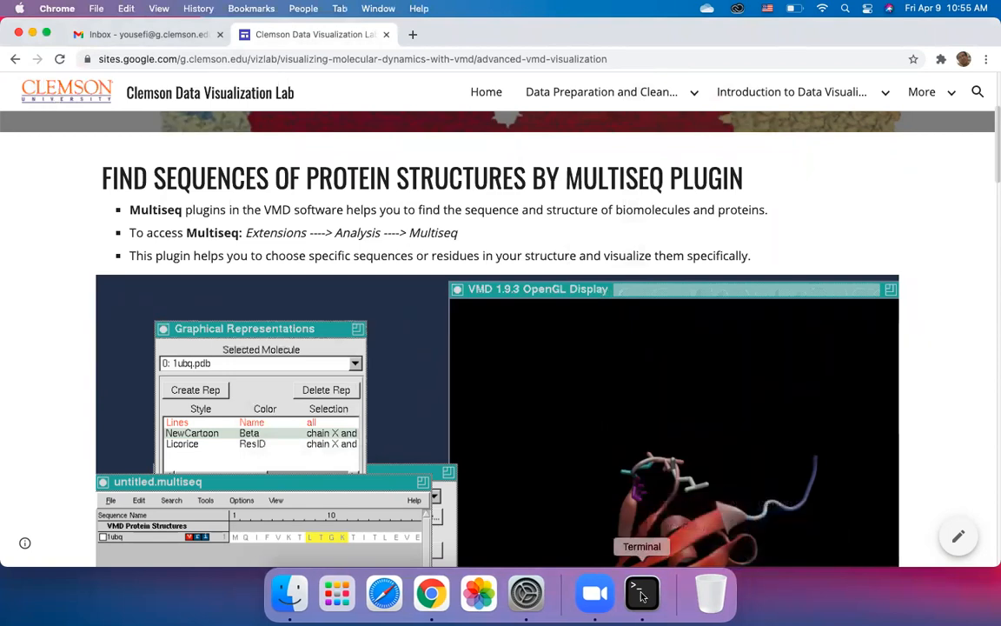
{"action": "right_click", "coordinate": [642, 591]}
{"action": "left_click", "coordinate": [640, 540]}
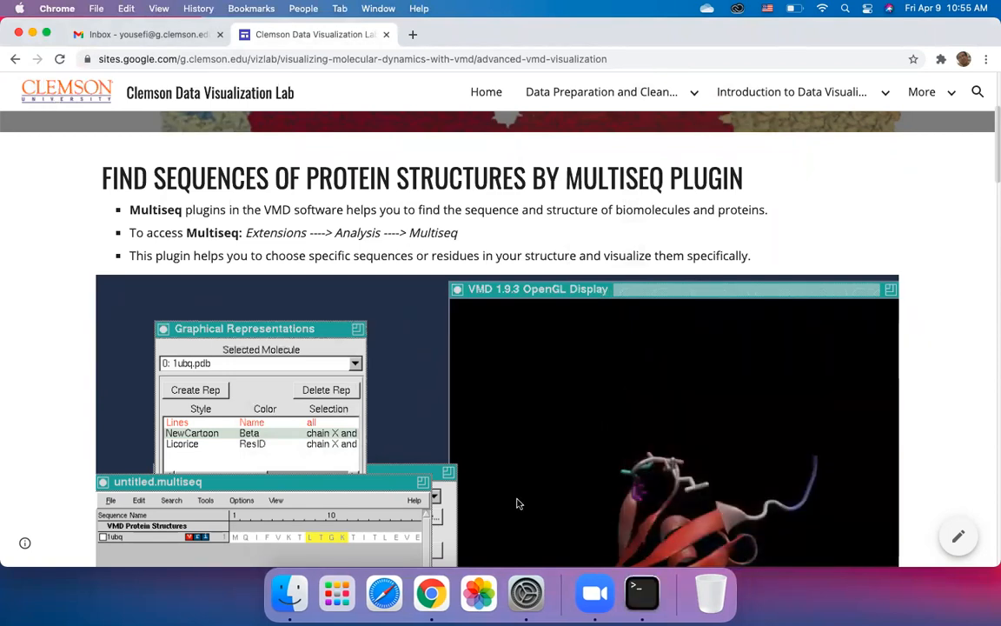
Step: Launch VMD 1.9.4 again and move the VMD Main window clear of the OpenGL Display
{"action": "left_click", "coordinate": [336, 593]}
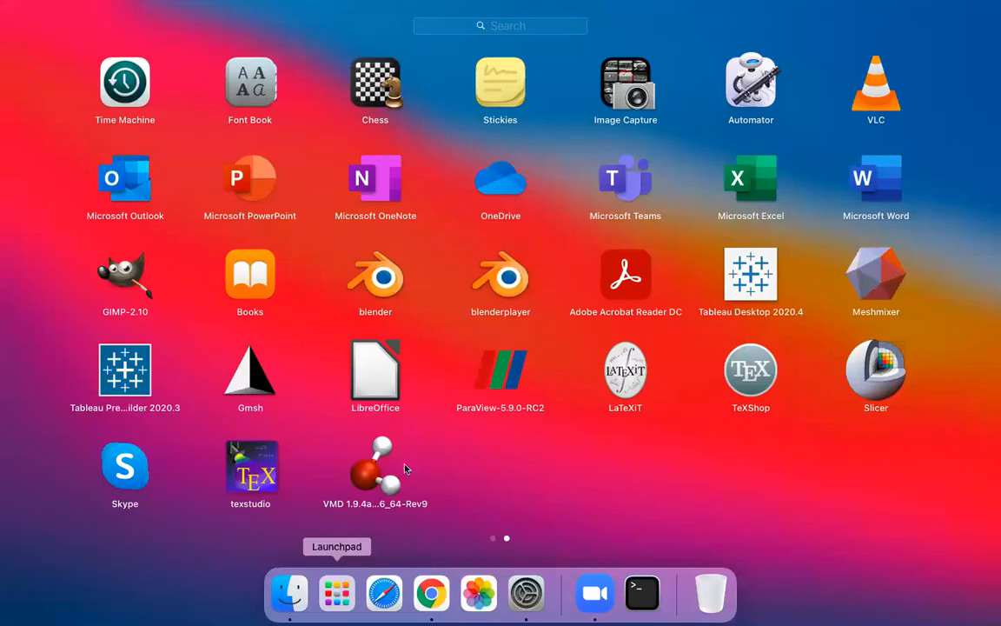
{"action": "left_click", "coordinate": [357, 465]}
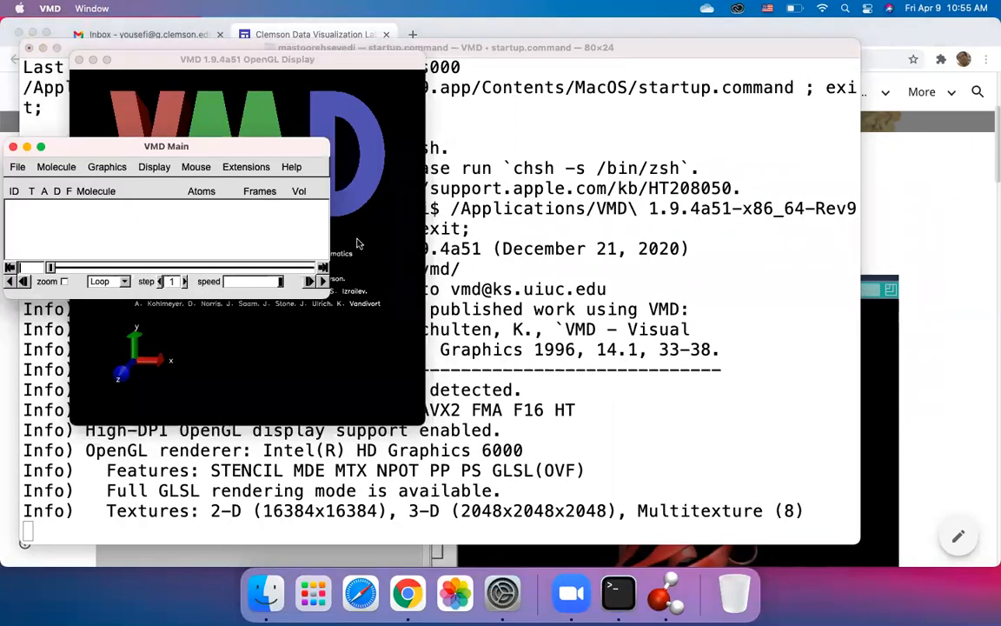
{"action": "left_click_drag", "start_coordinate": [224, 149], "coordinate": [671, 172]}
Step: Start loading a new molecule and browse to the vmd-tutorial-files folder inside Downloads
{"action": "left_click", "coordinate": [463, 184]}
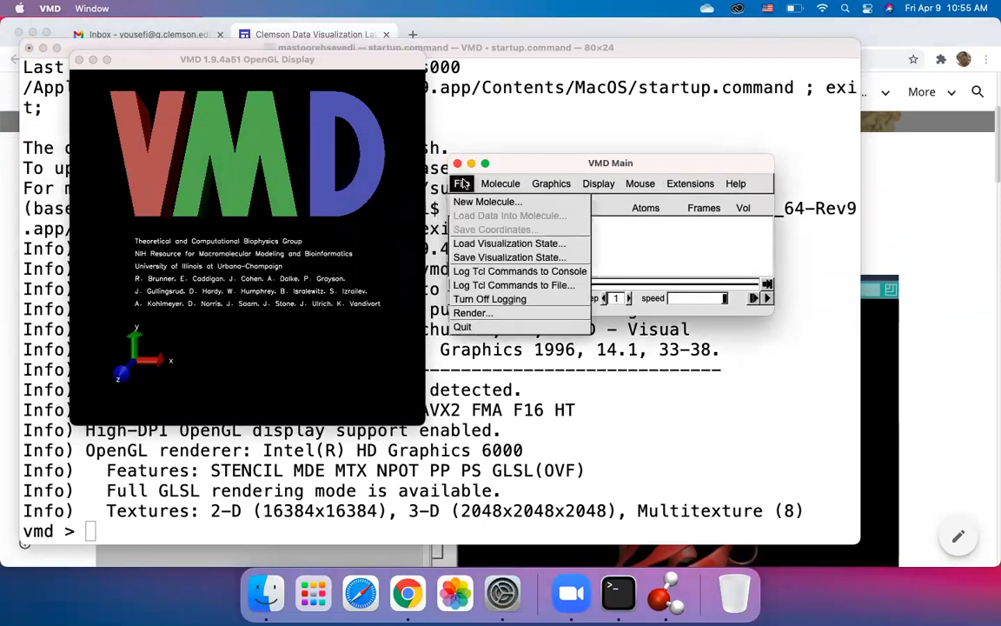
{"action": "left_click", "coordinate": [480, 202]}
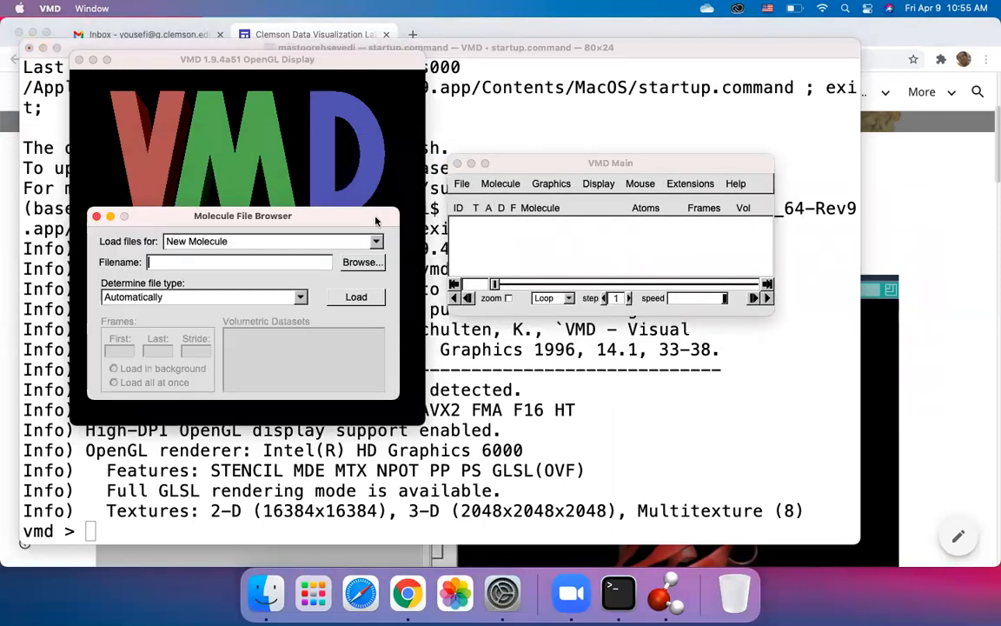
{"action": "left_click", "coordinate": [362, 262]}
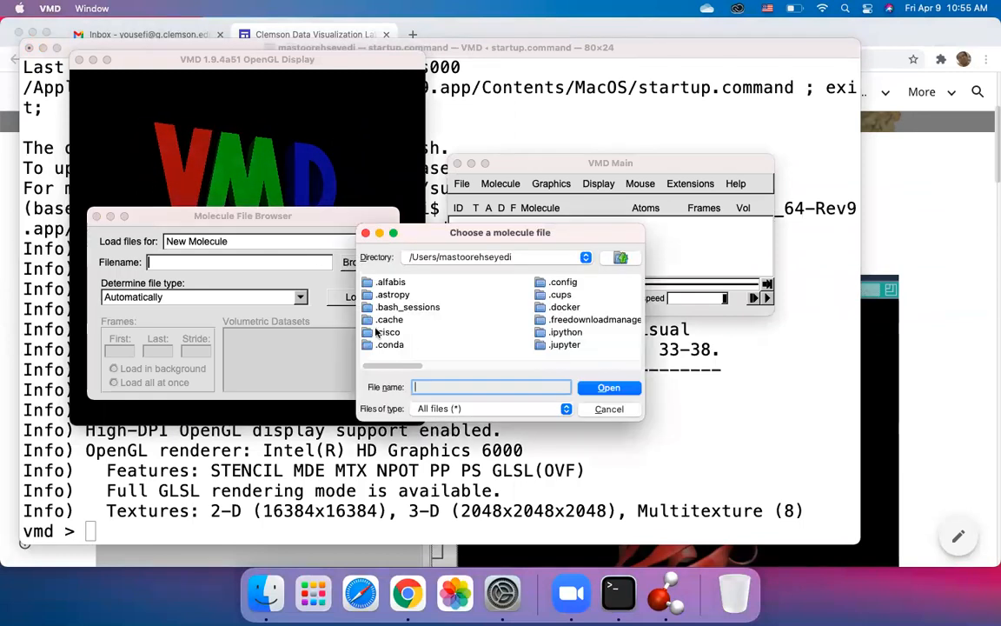
{"action": "scroll", "coordinate": [400, 321], "scroll_direction": "right", "scroll_amount": 5}
{"action": "scroll", "coordinate": [445, 332], "scroll_direction": "right", "scroll_amount": 6}
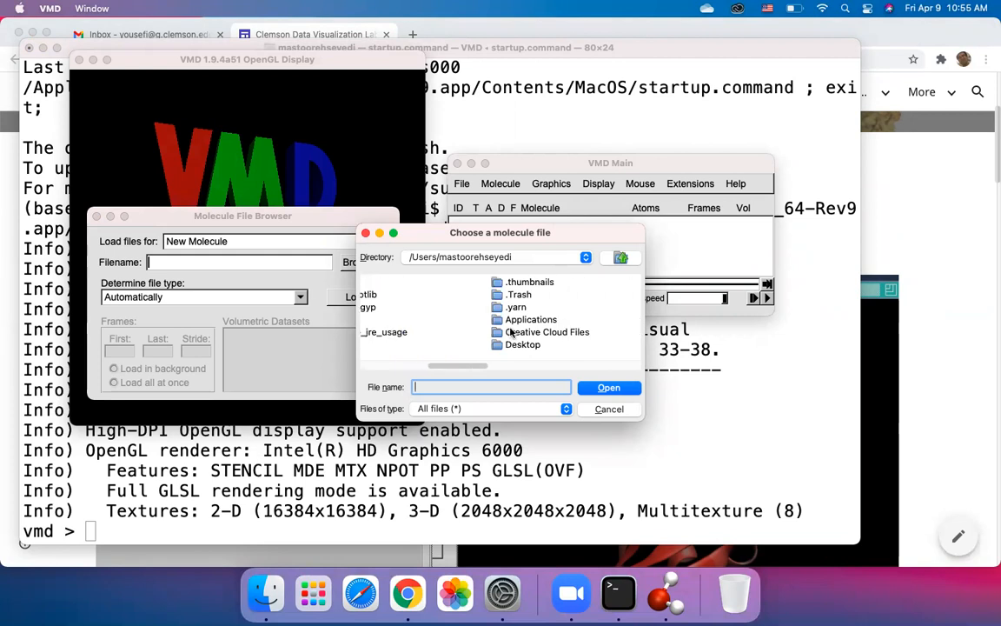
{"action": "scroll", "coordinate": [487, 334], "scroll_direction": "right", "scroll_amount": 5}
{"action": "double_click", "coordinate": [545, 296]}
{"action": "scroll", "coordinate": [474, 326], "scroll_direction": "right", "scroll_amount": 10}
{"action": "scroll", "coordinate": [474, 326], "scroll_direction": "right", "scroll_amount": 8}
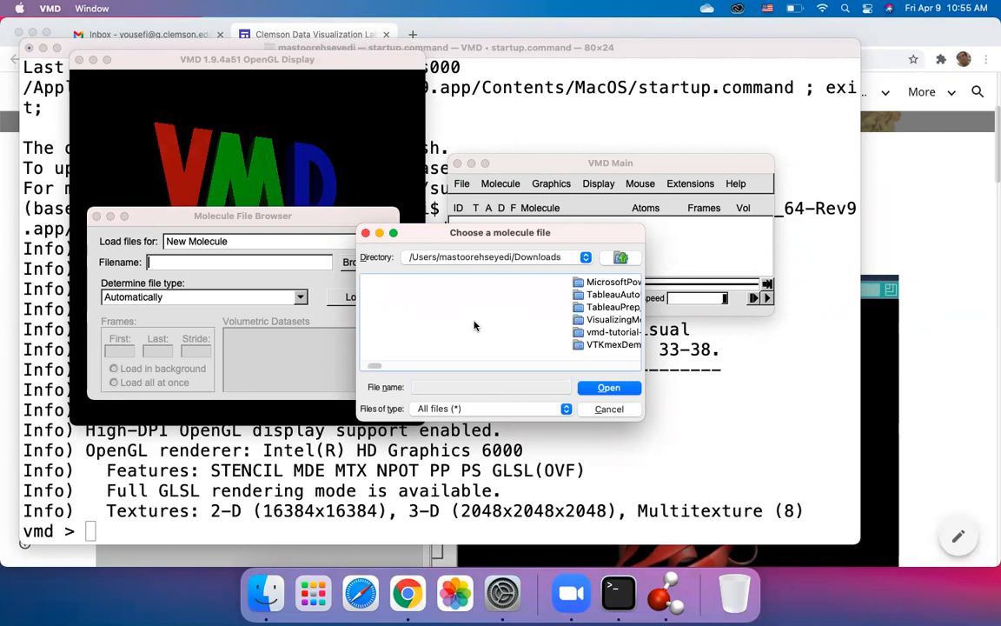
{"action": "double_click", "coordinate": [489, 333]}
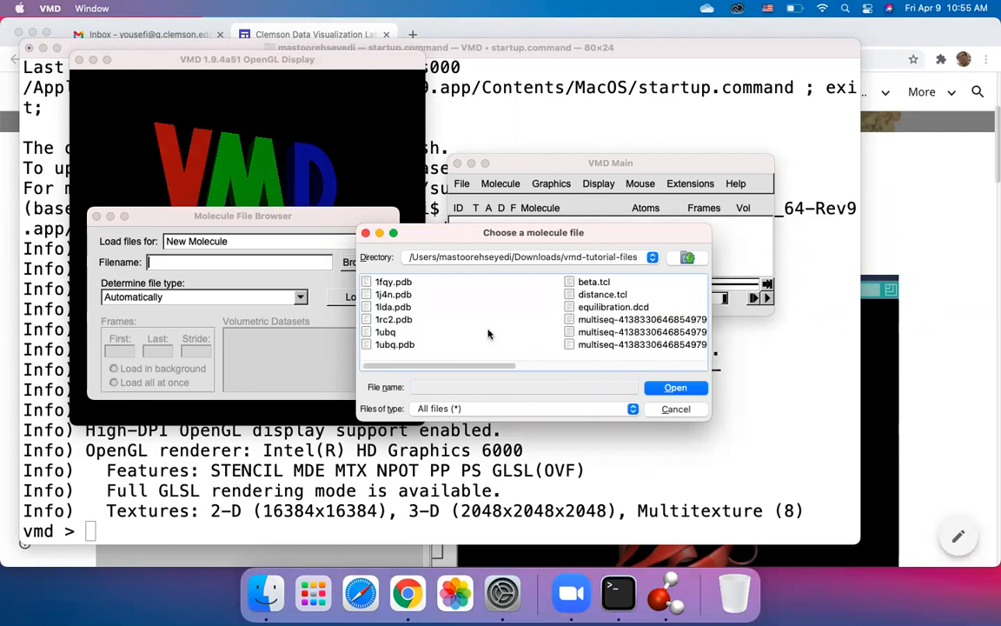
Step: Load 1ubq.pdb as a new molecule and move the Molecule File Browser off the OpenGL Display
{"action": "left_click", "coordinate": [393, 346]}
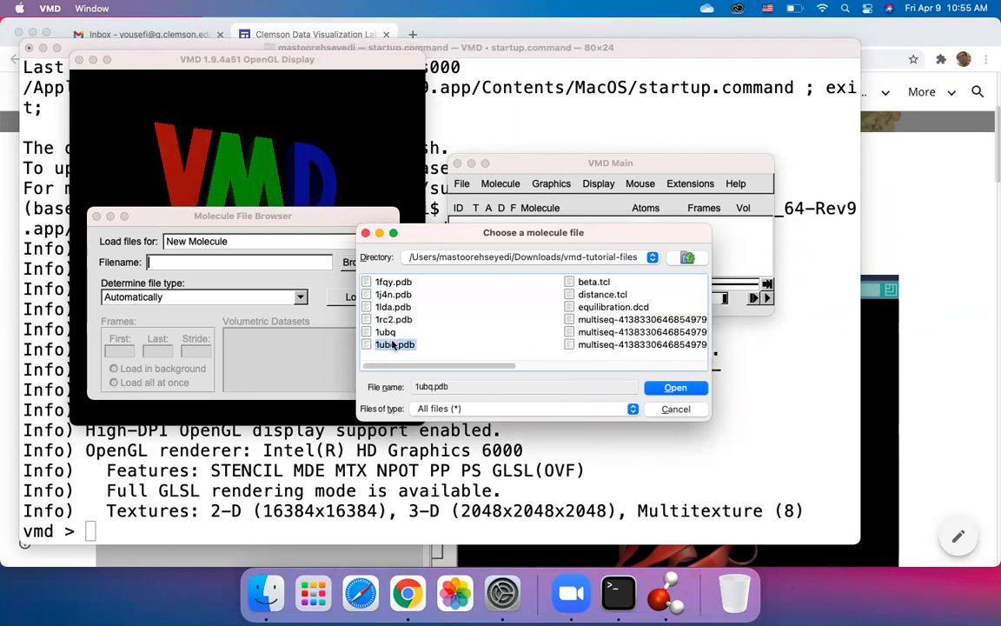
{"action": "left_click", "coordinate": [672, 388]}
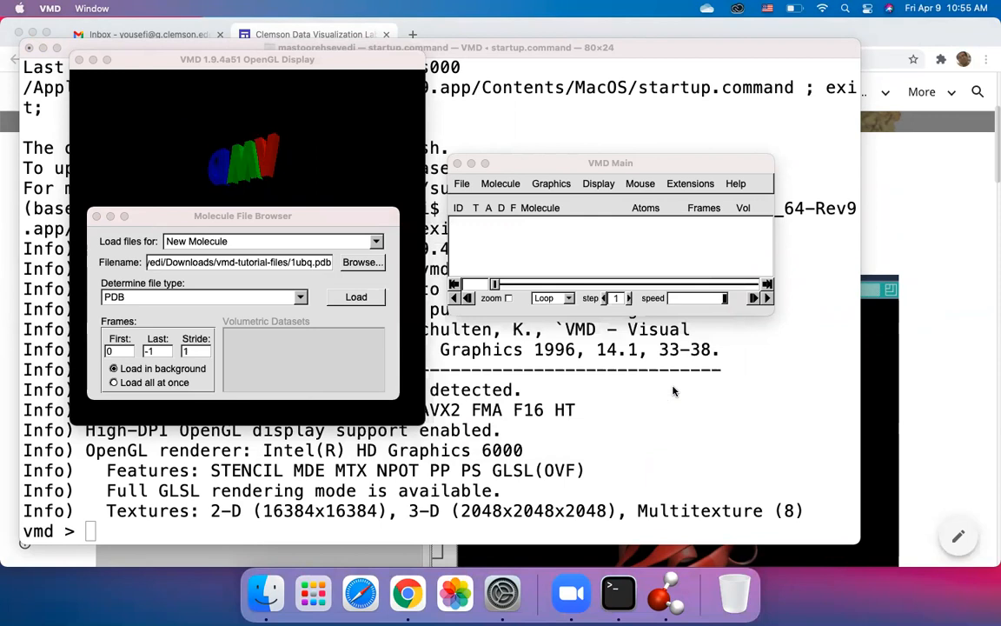
{"action": "left_click", "coordinate": [361, 298]}
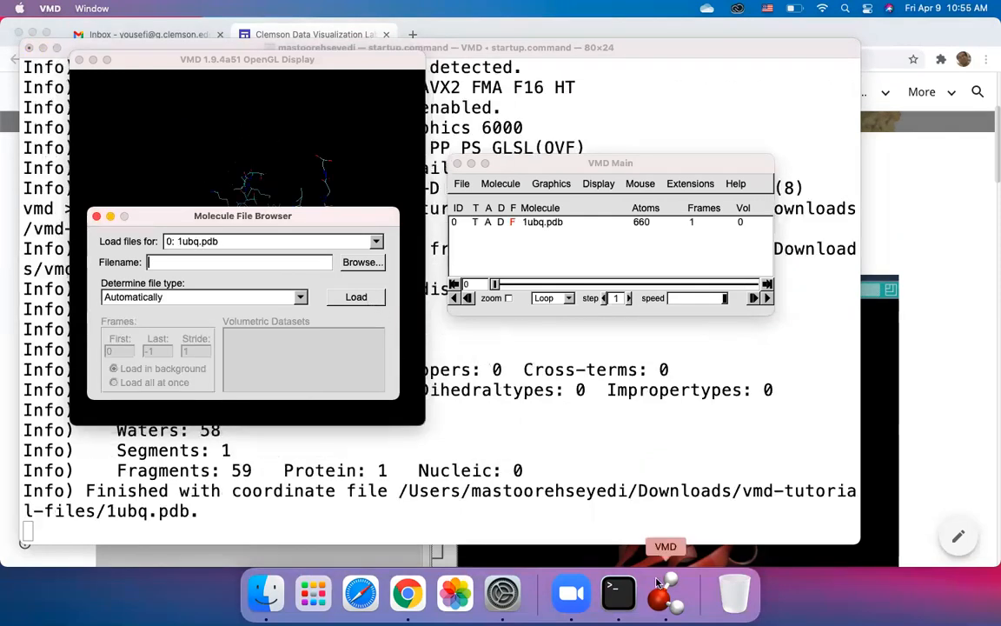
{"action": "left_click_drag", "start_coordinate": [275, 222], "coordinate": [690, 271]}
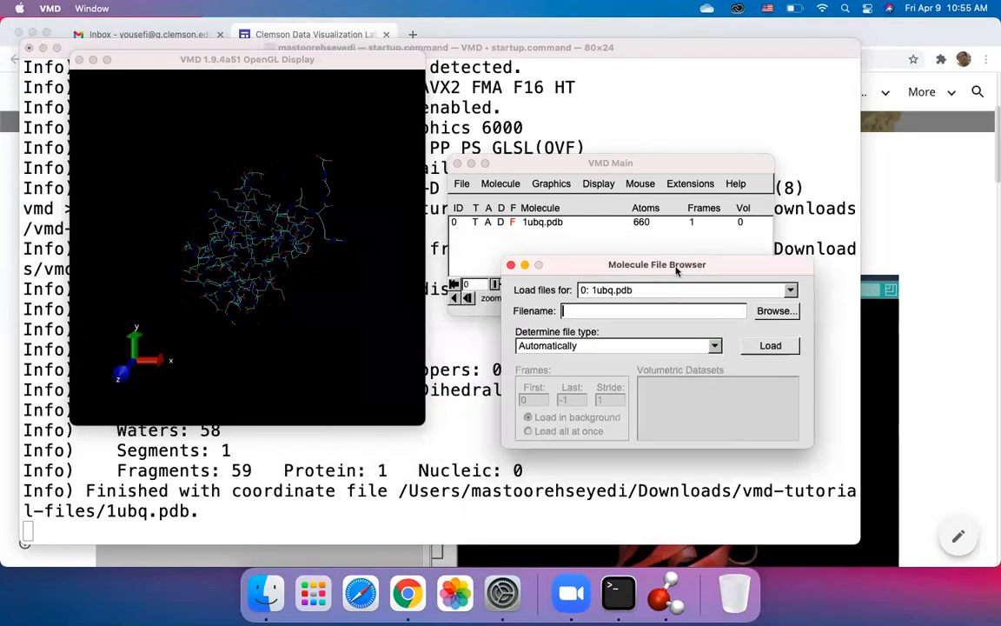
Step: Bring the Chrome tutorial page up behind VMD and move the OpenGL Display and VMD Main windows clear of its Multiseq example
{"action": "left_click", "coordinate": [249, 544]}
{"action": "left_click", "coordinate": [387, 552]}
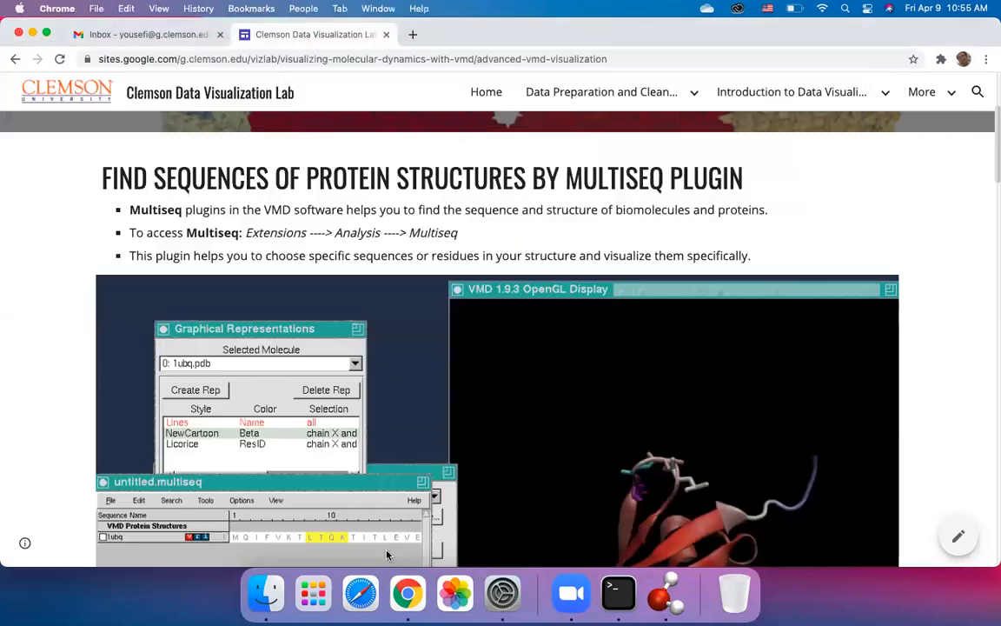
{"action": "scroll", "coordinate": [476, 485], "scroll_direction": "down", "scroll_amount": 1}
{"action": "left_click", "coordinate": [665, 593]}
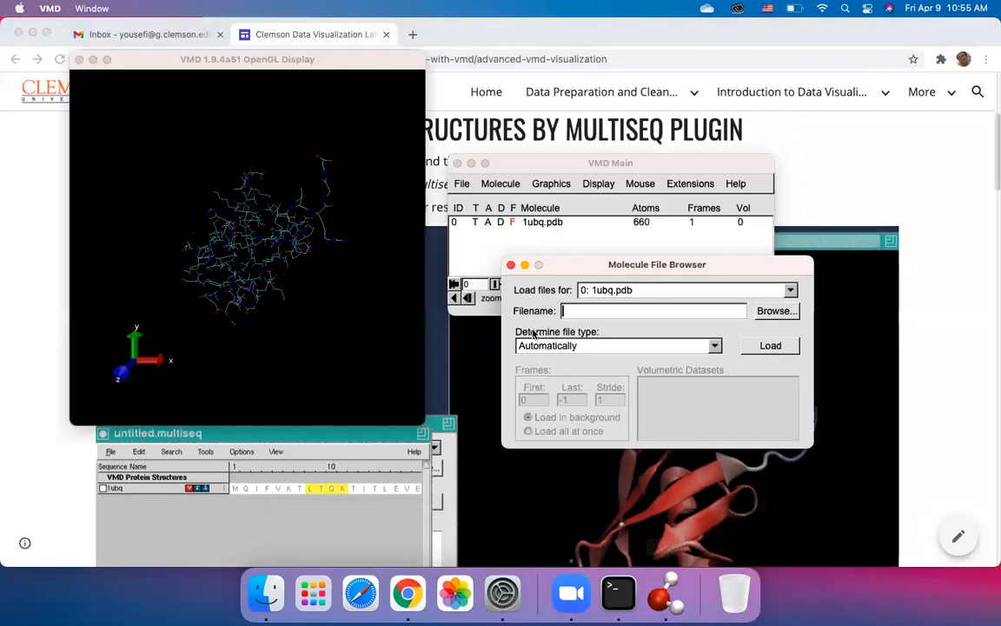
{"action": "left_click_drag", "start_coordinate": [274, 60], "coordinate": [821, 116]}
{"action": "left_click_drag", "start_coordinate": [505, 163], "coordinate": [453, 139]}
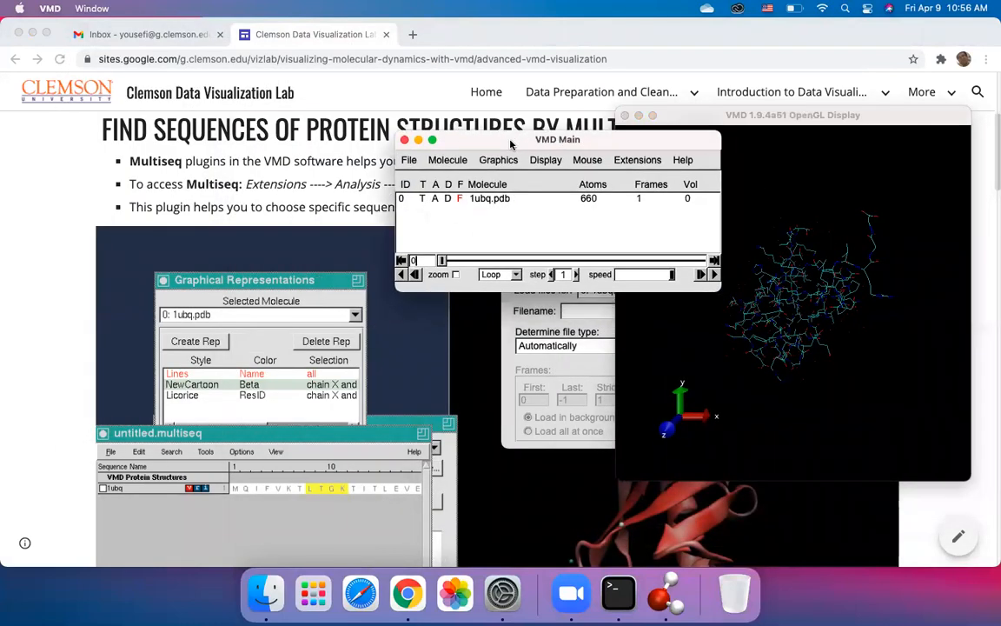
Step: Open the Graphical Representations window for 1ubq.pdb and place it beside the OpenGL Display
{"action": "left_click", "coordinate": [545, 160]}
{"action": "left_click", "coordinate": [513, 176]}
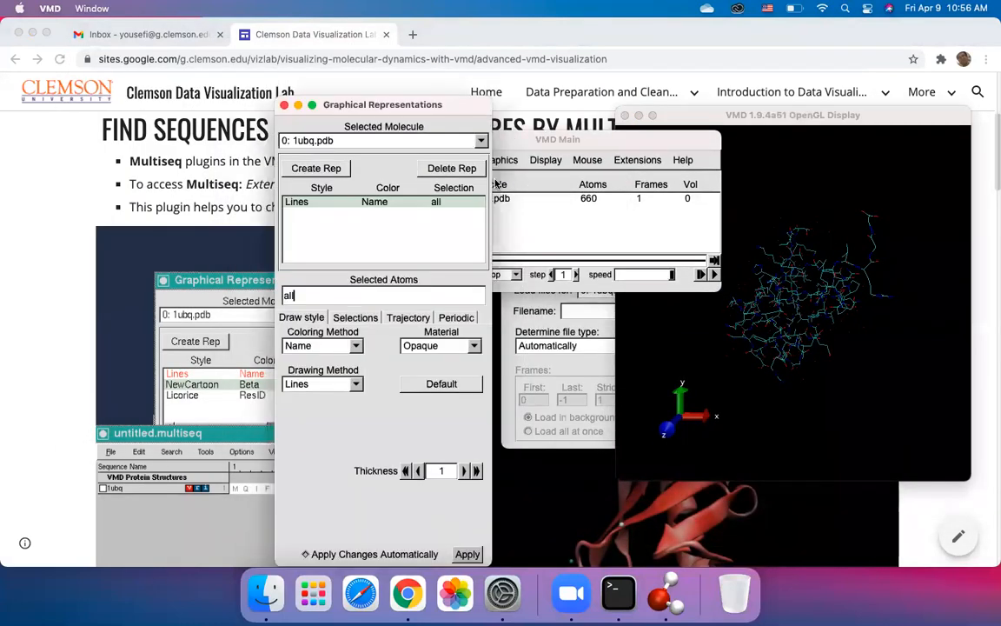
{"action": "left_click_drag", "start_coordinate": [391, 108], "coordinate": [514, 109]}
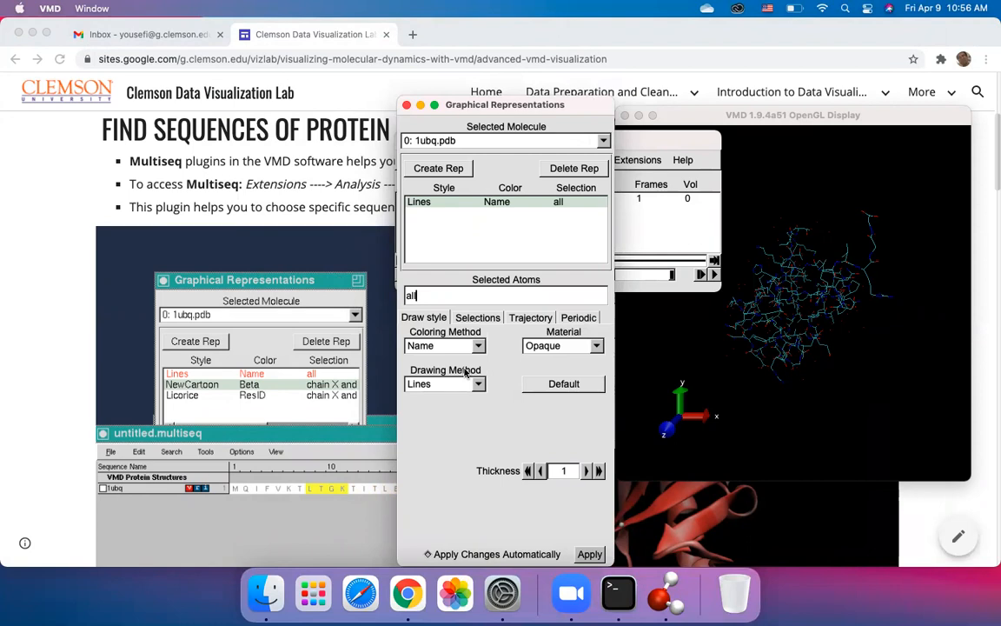
Step: Add a second representation of all atoms drawn as NewRibbons and colored by Beta, and delete it again
{"action": "left_click", "coordinate": [430, 168]}
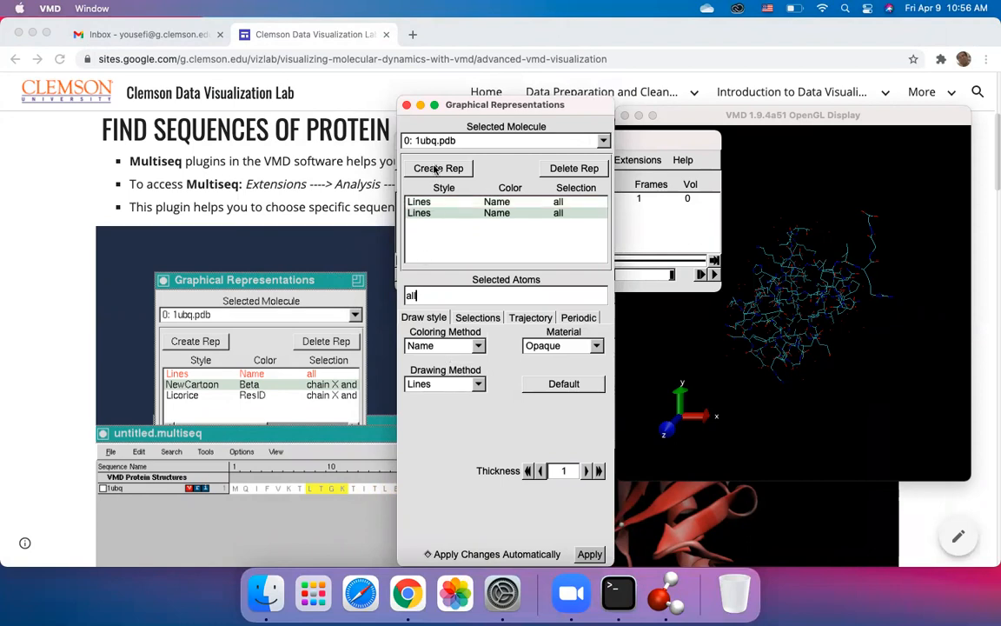
{"action": "left_click", "coordinate": [443, 383]}
{"action": "left_click", "coordinate": [440, 550]}
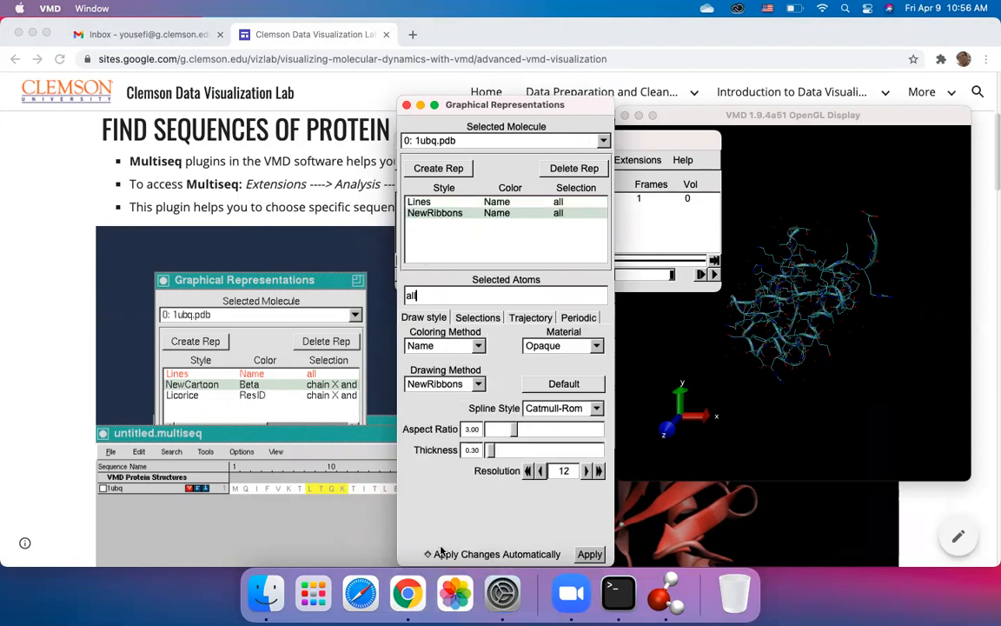
{"action": "left_click", "coordinate": [423, 345]}
{"action": "left_click", "coordinate": [421, 512]}
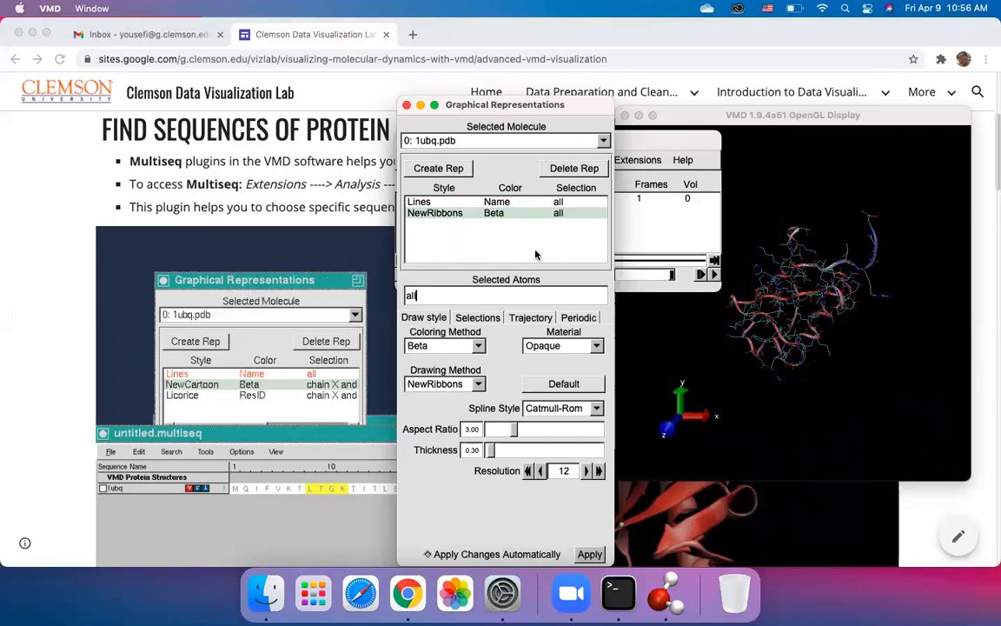
{"action": "left_click", "coordinate": [569, 170]}
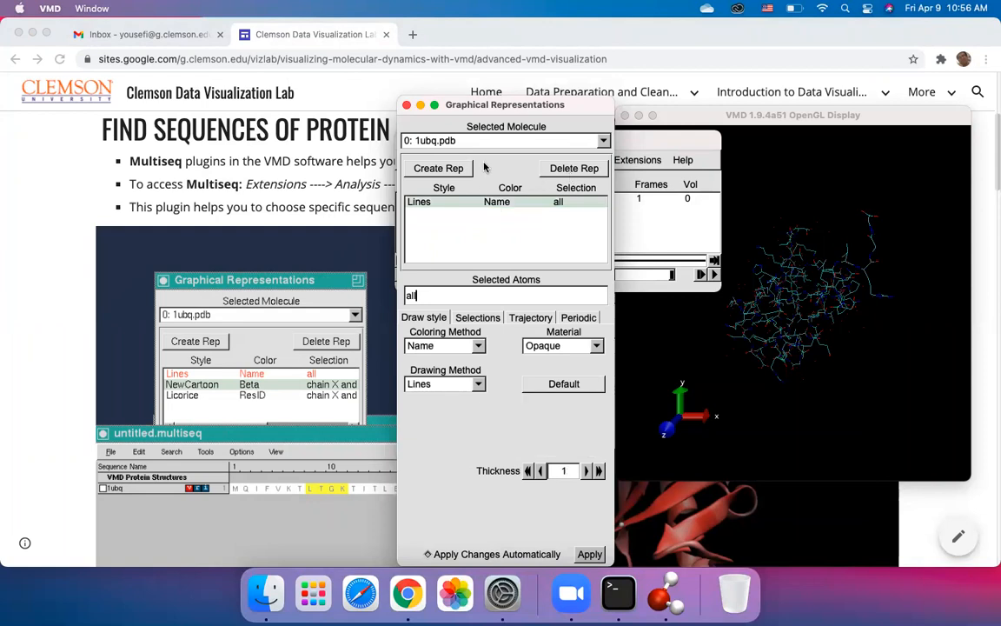
Step: Return to the Chrome tutorial page and reread how to access the Multiseq plugin
{"action": "left_click", "coordinate": [638, 141]}
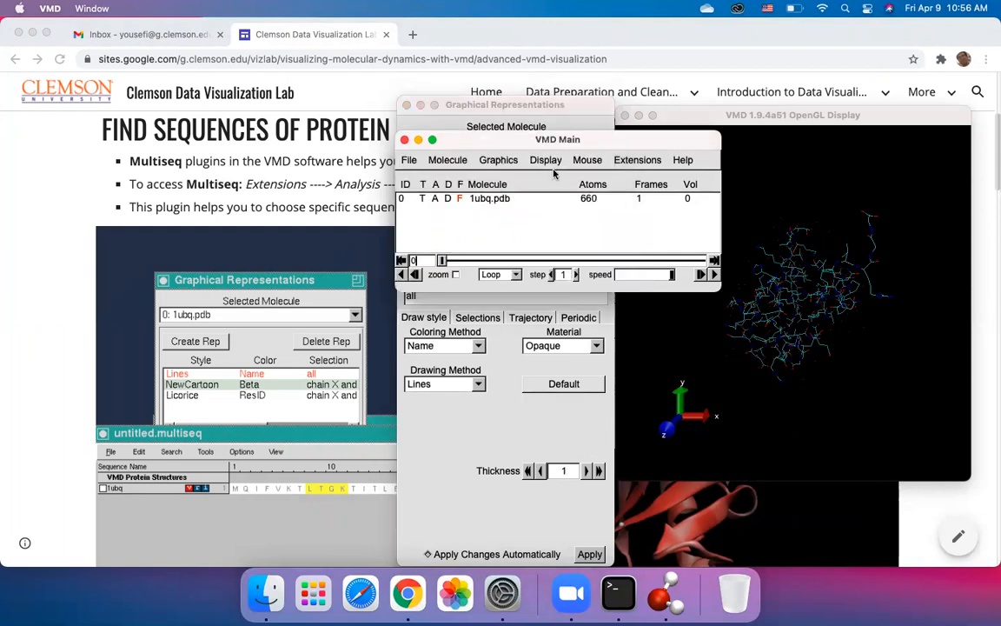
{"action": "left_click", "coordinate": [264, 171]}
{"action": "scroll", "coordinate": [331, 208], "scroll_direction": "up", "scroll_amount": 3}
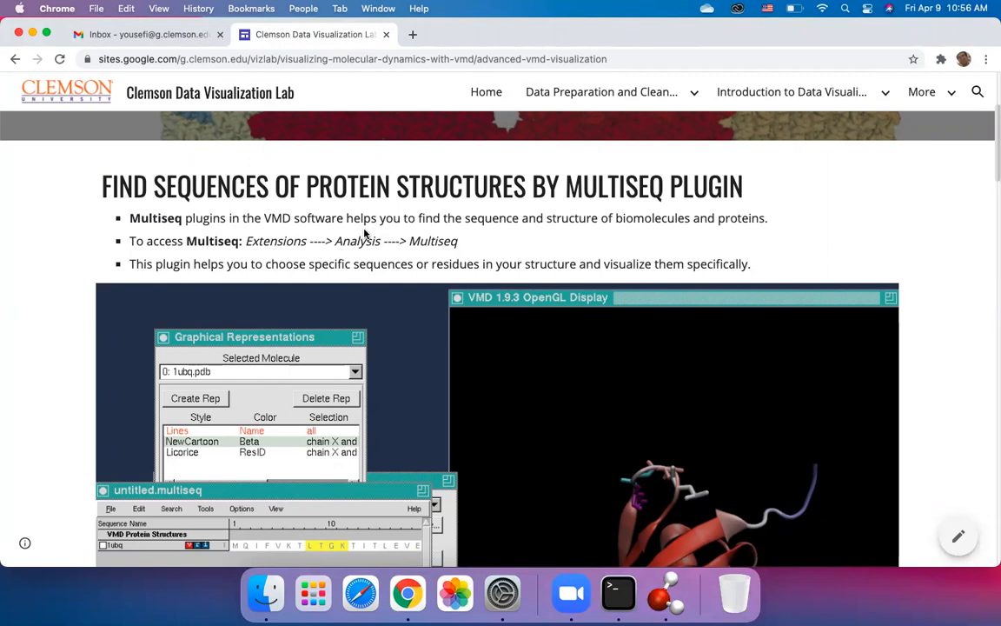
{"action": "left_click", "coordinate": [666, 594]}
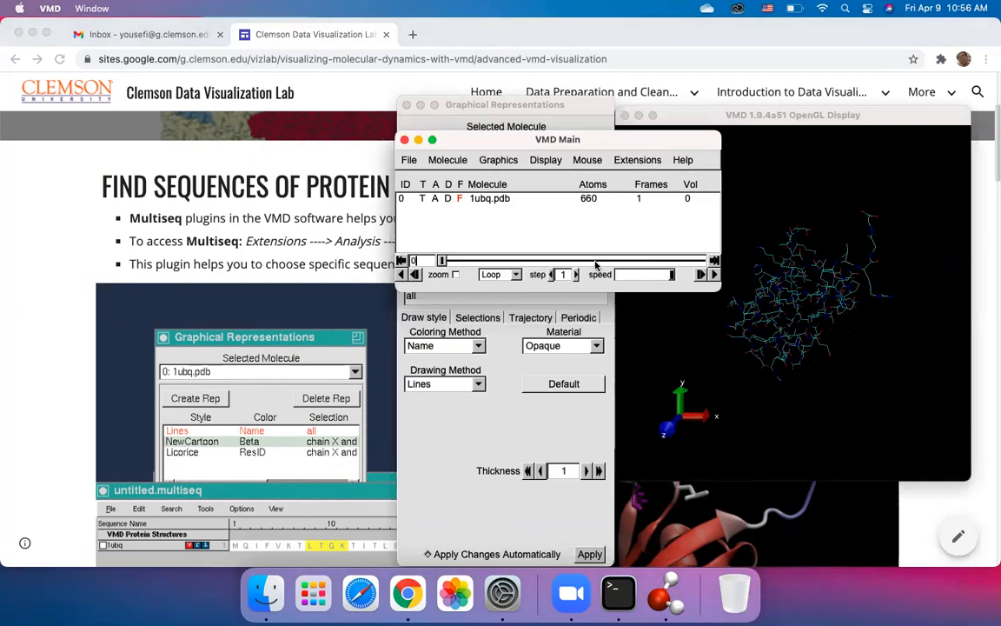
{"action": "left_click", "coordinate": [286, 292]}
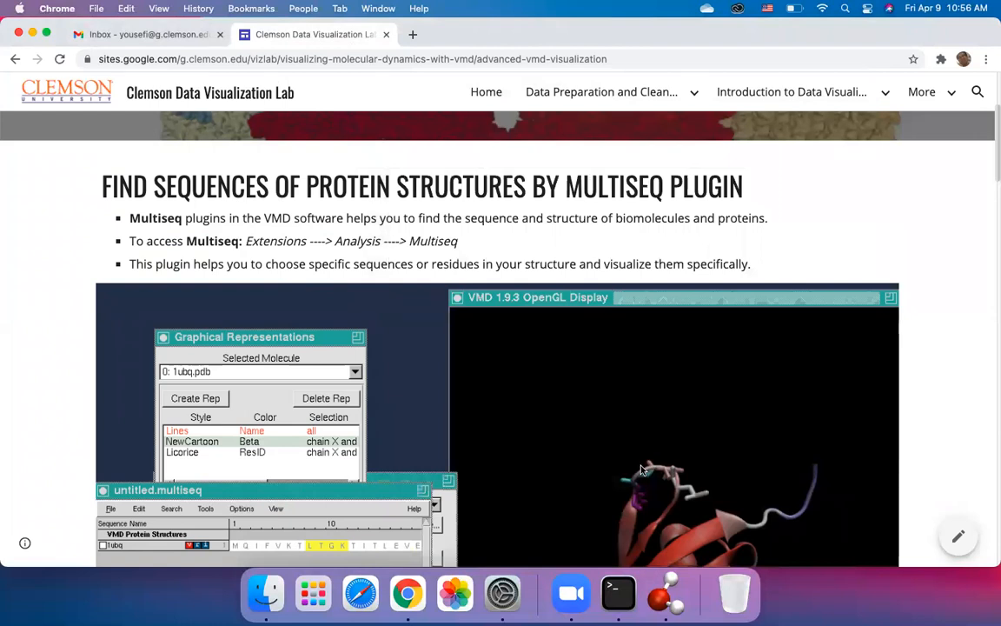
Step: Switch to VMD and start the MultiSeq analysis extension for the loaded 1ubq molecule
{"action": "left_click", "coordinate": [675, 588]}
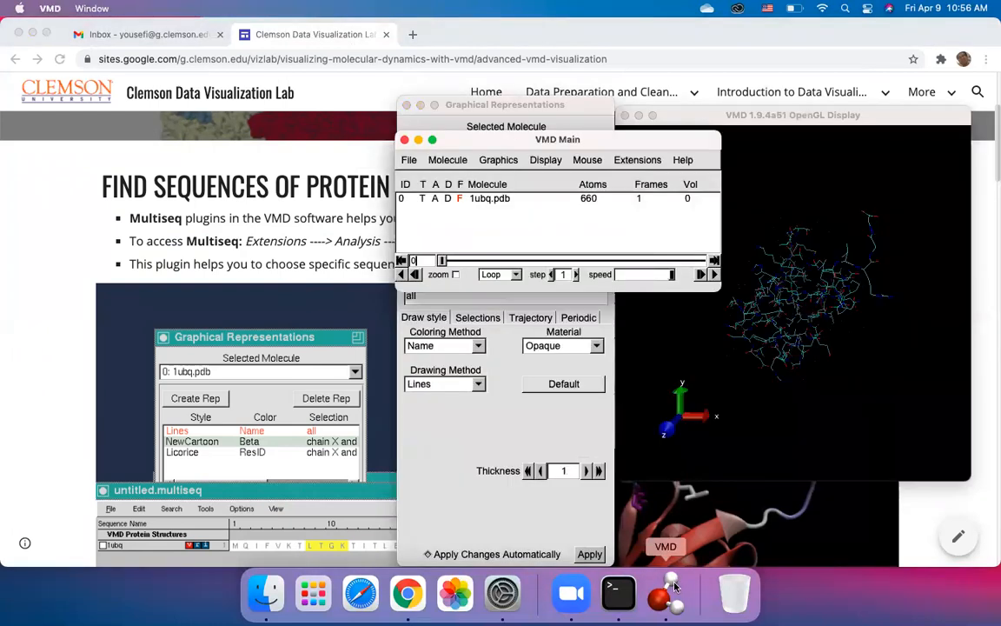
{"action": "left_click", "coordinate": [624, 159]}
{"action": "mouse_move", "coordinate": [635, 181]}
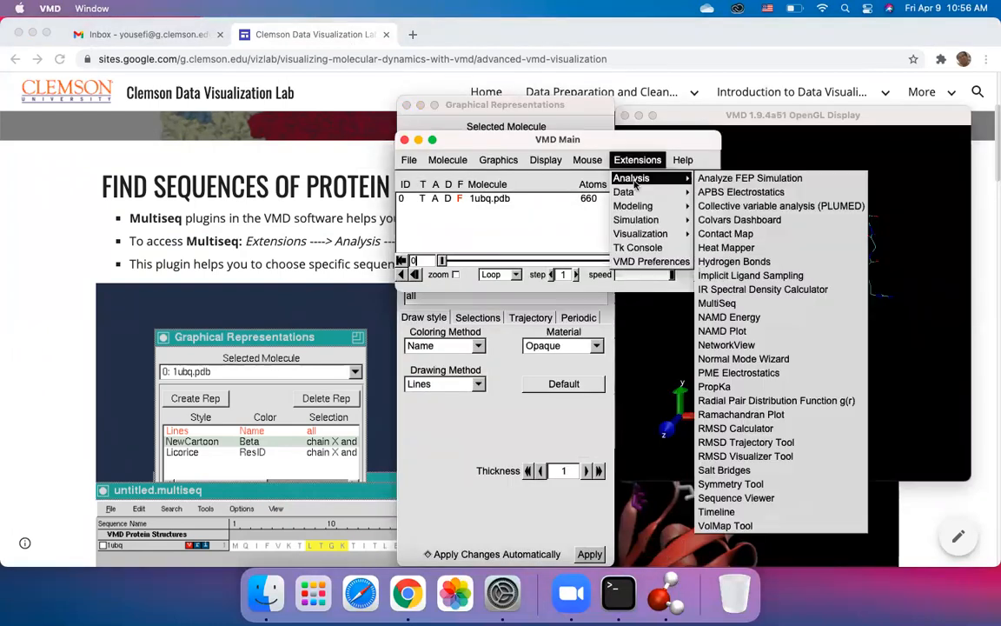
{"action": "left_click", "coordinate": [736, 304]}
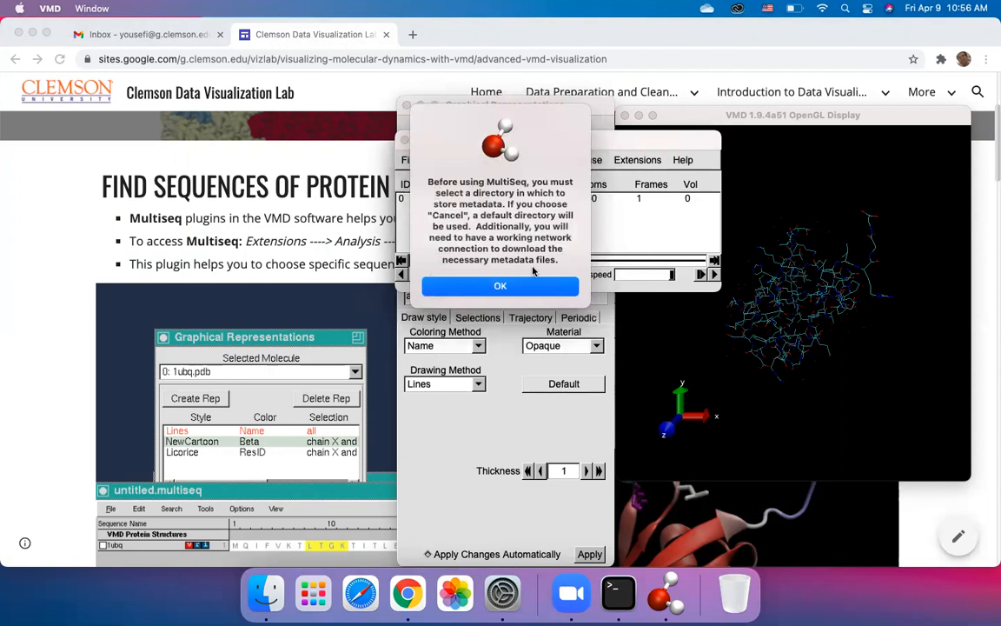
Step: Choose the Untitled disk as MultiSeq's metadata directory and accept downloading the new metadata databases
{"action": "left_click", "coordinate": [494, 287]}
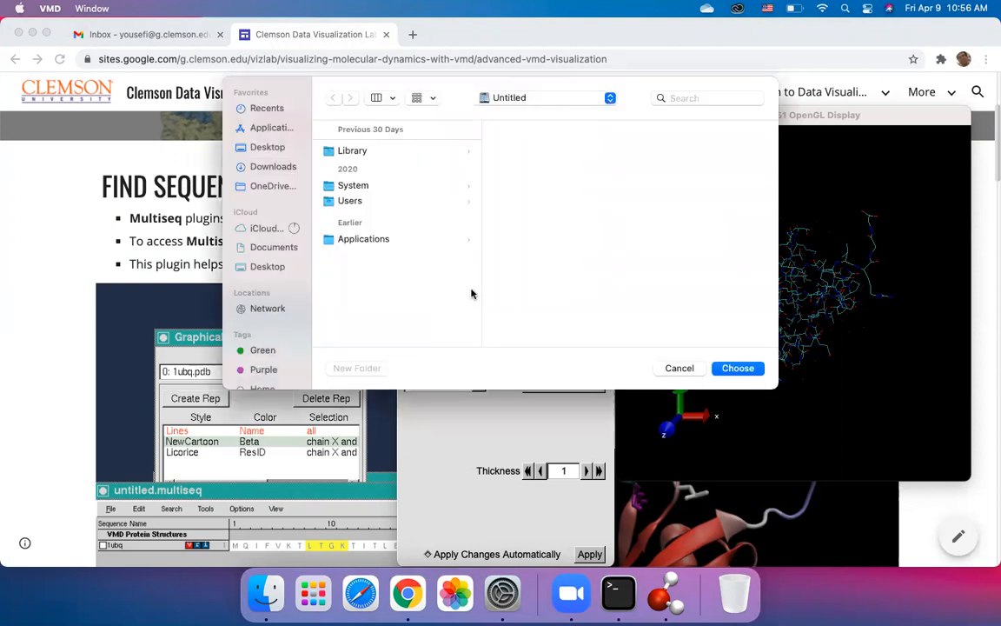
{"action": "left_click", "coordinate": [738, 368]}
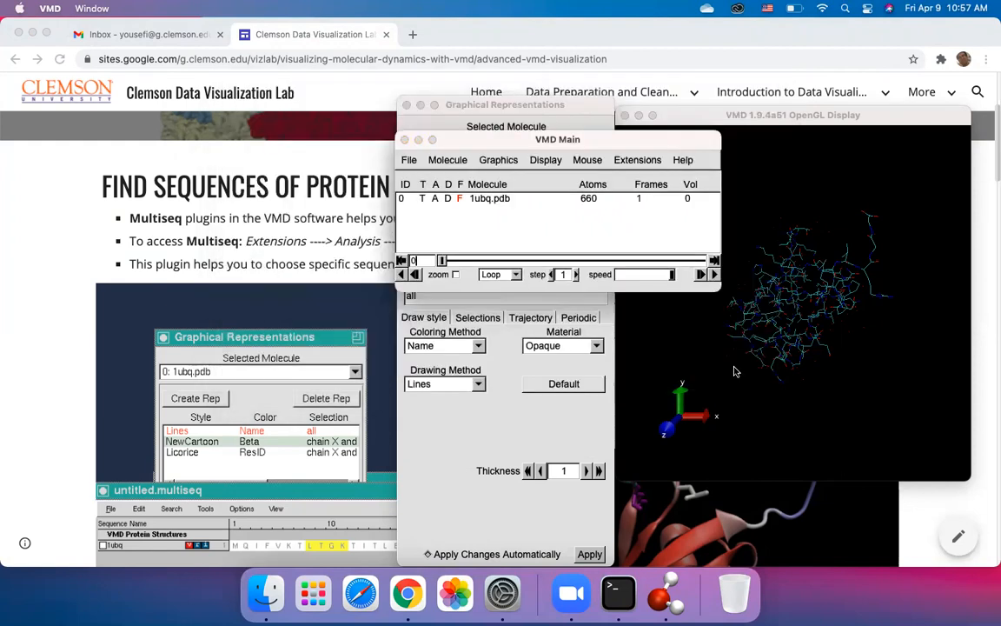
{"action": "left_click", "coordinate": [619, 594]}
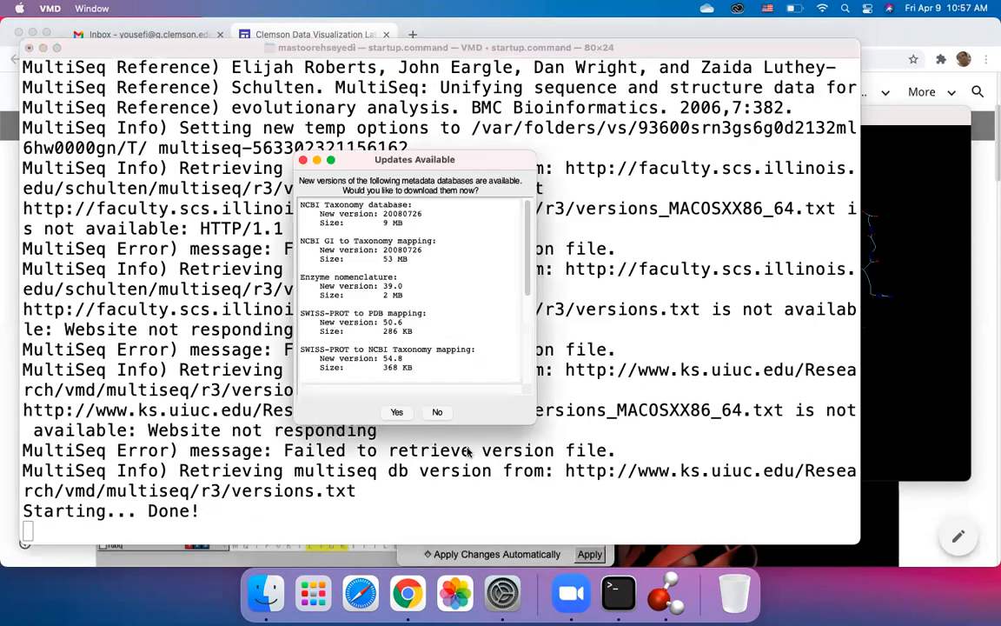
{"action": "left_click", "coordinate": [396, 412]}
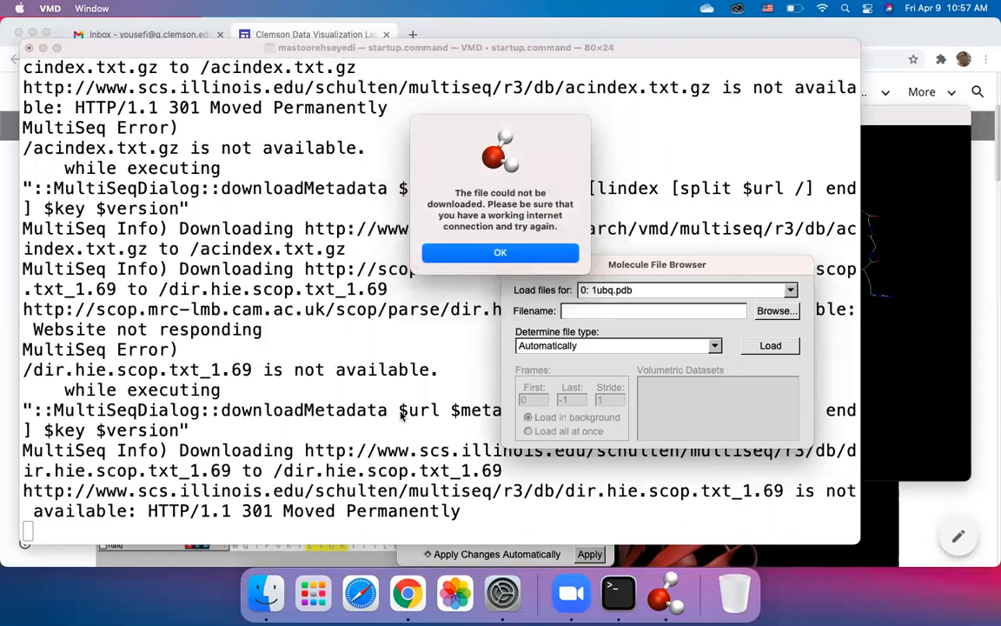
Step: Dismiss MultiSeq's download error messages, bringing VMD back in front of the Terminal output
{"action": "left_click", "coordinate": [460, 253]}
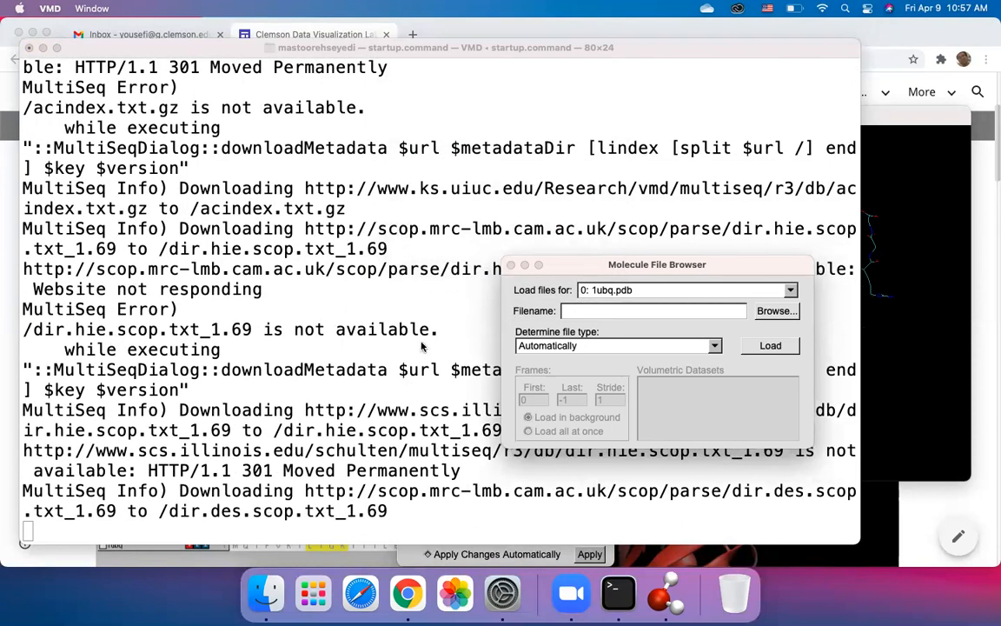
{"action": "left_click", "coordinate": [389, 359]}
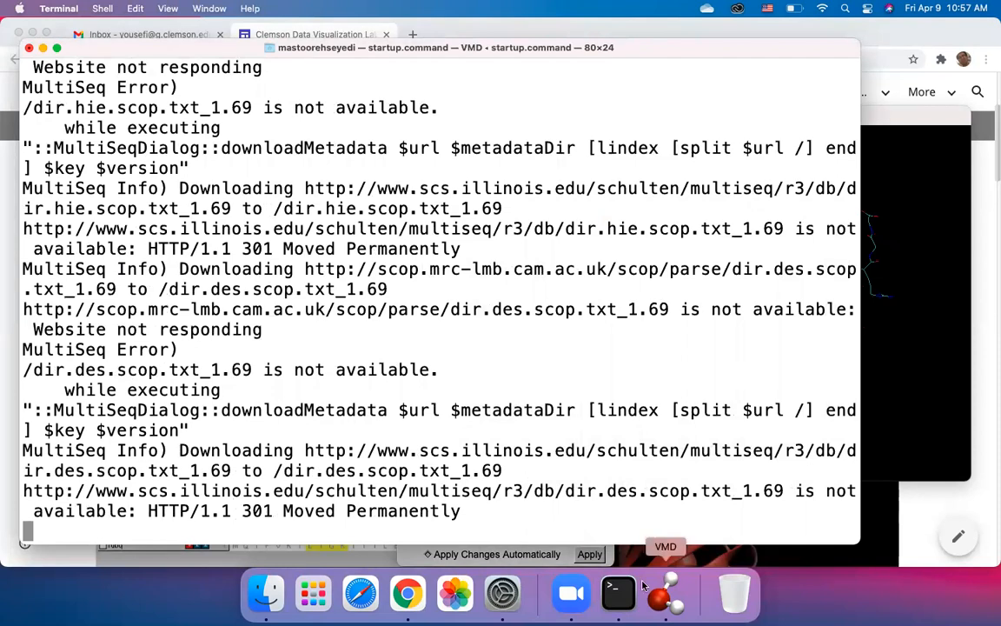
{"action": "left_click", "coordinate": [666, 596]}
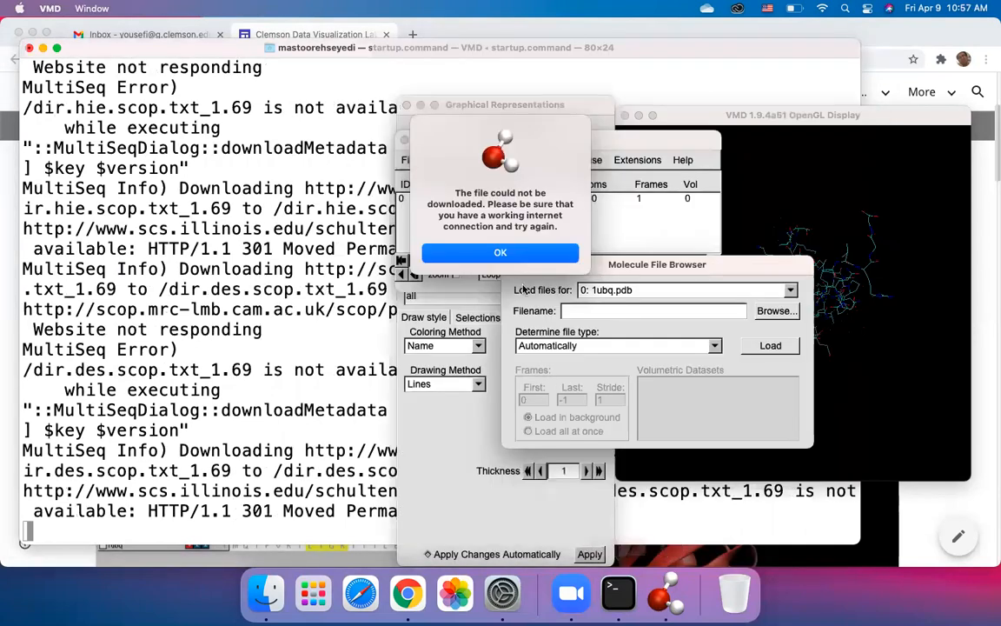
{"action": "left_click", "coordinate": [502, 252]}
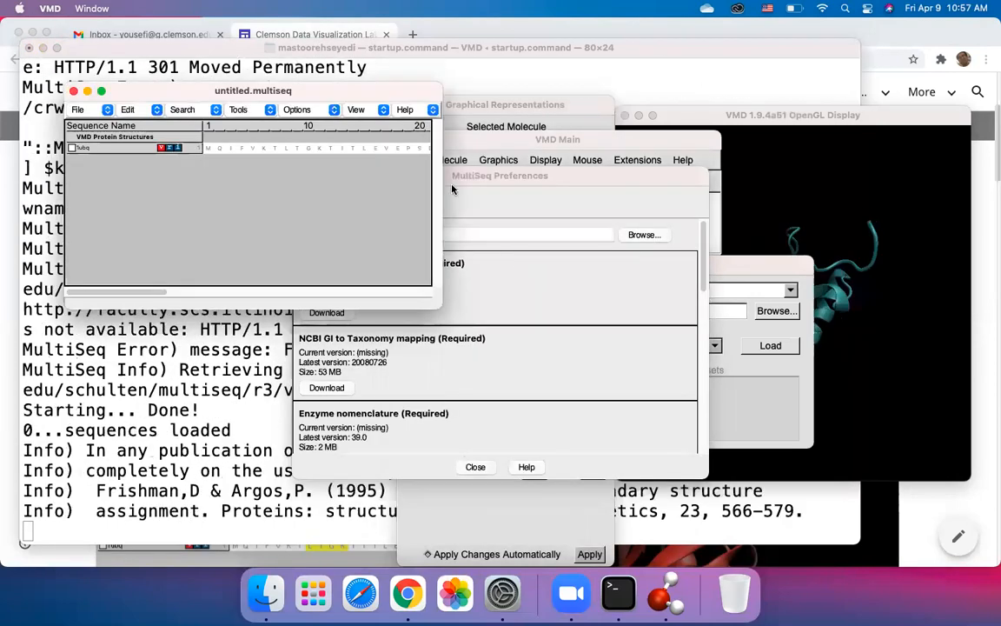
Step: Close the MultiSeq Preferences, the untitled.multiseq window and the Molecule File Browser
{"action": "left_click", "coordinate": [497, 433]}
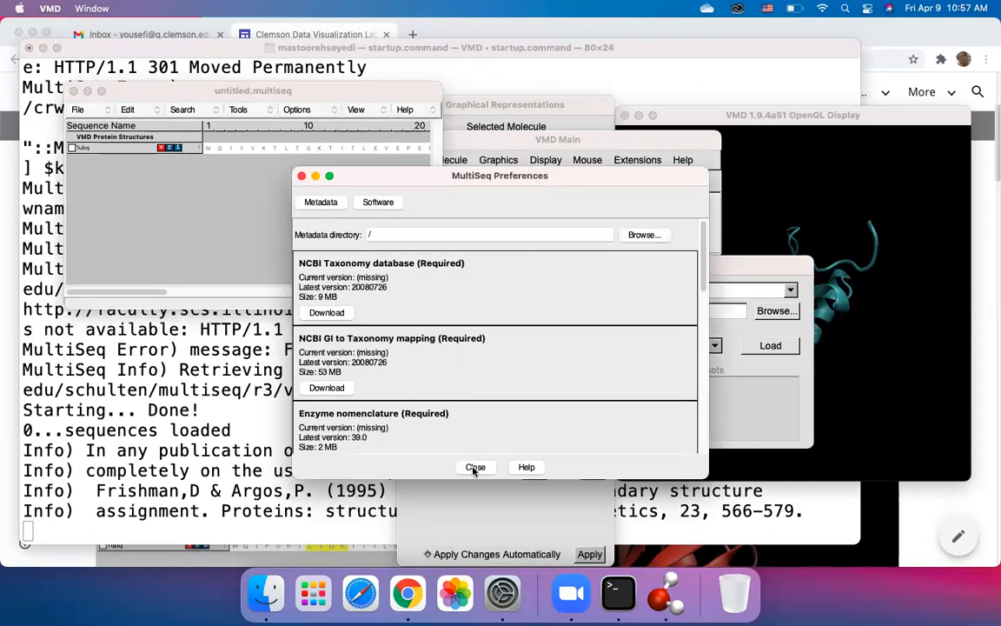
{"action": "left_click", "coordinate": [475, 468]}
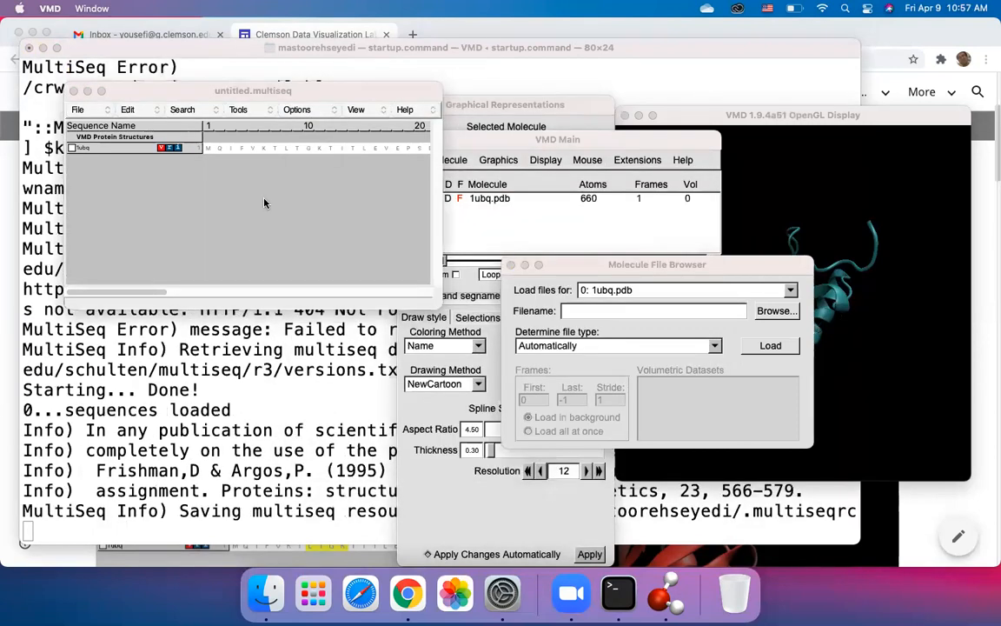
{"action": "left_click", "coordinate": [73, 90]}
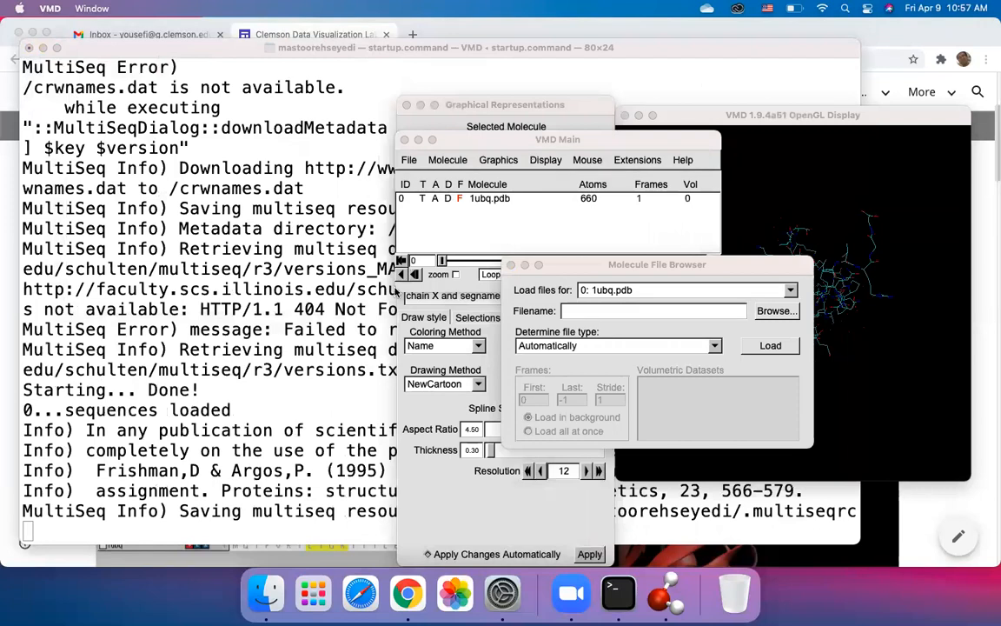
{"action": "left_click", "coordinate": [511, 265]}
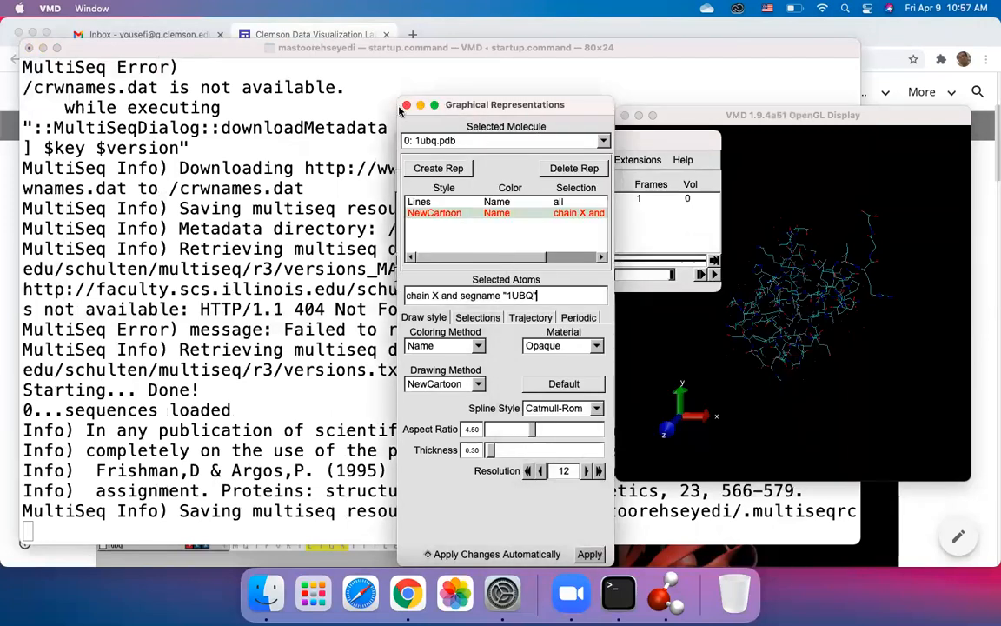
Step: Quit VMD, confirm the exit, and quit the Terminal application as well
{"action": "left_click", "coordinate": [635, 160]}
{"action": "mouse_move", "coordinate": [643, 223]}
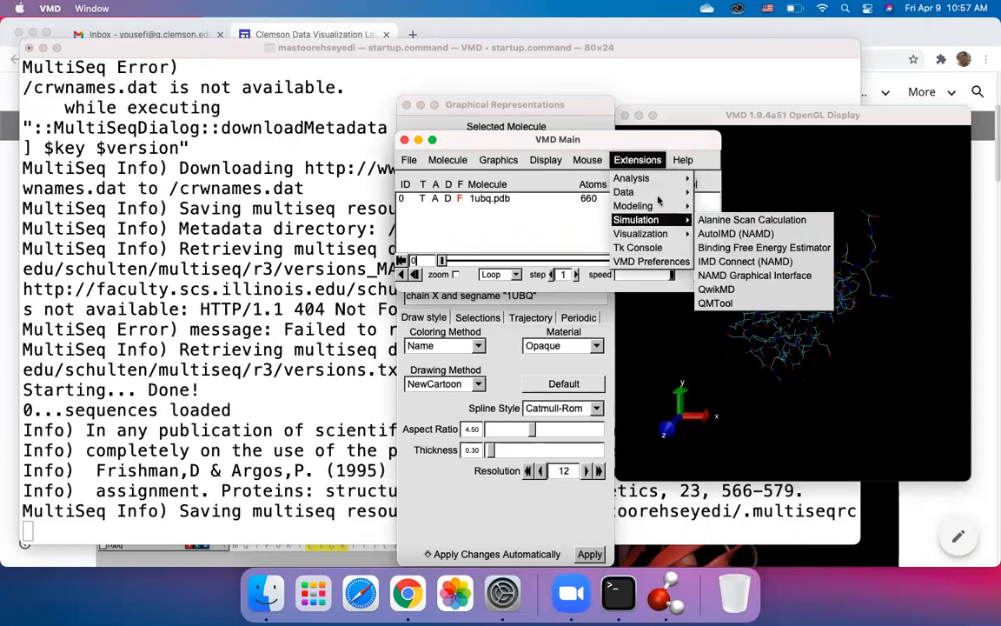
{"action": "mouse_move", "coordinate": [656, 180]}
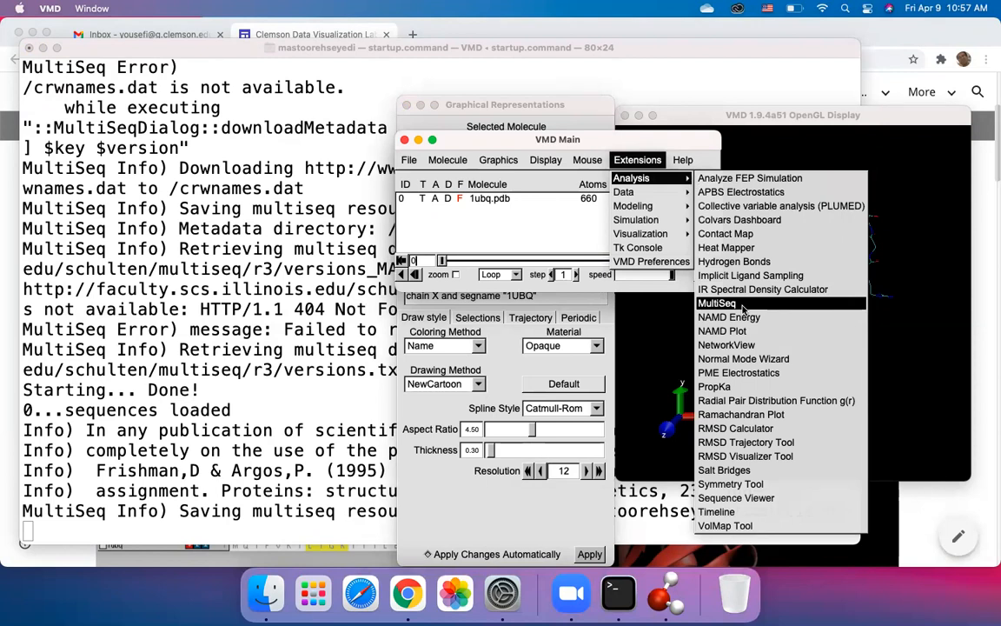
{"action": "mouse_move", "coordinate": [413, 162]}
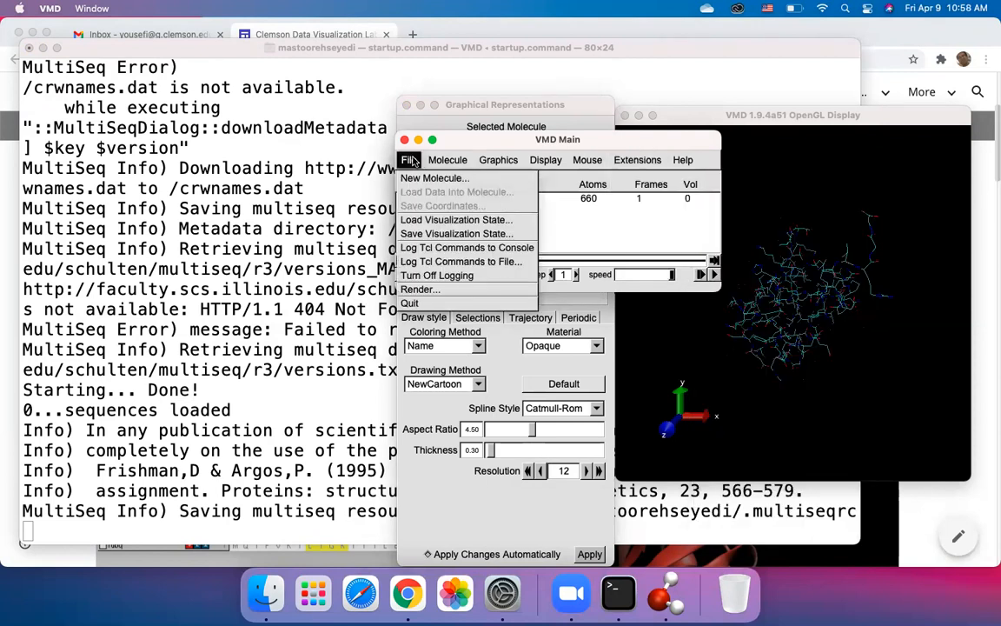
{"action": "left_click", "coordinate": [411, 304]}
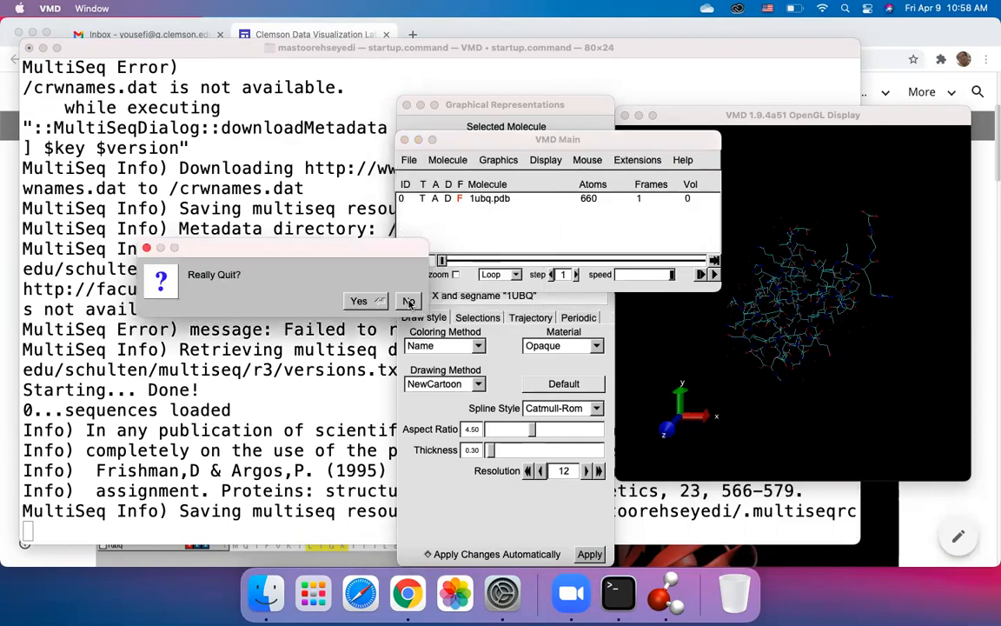
{"action": "left_click", "coordinate": [372, 306]}
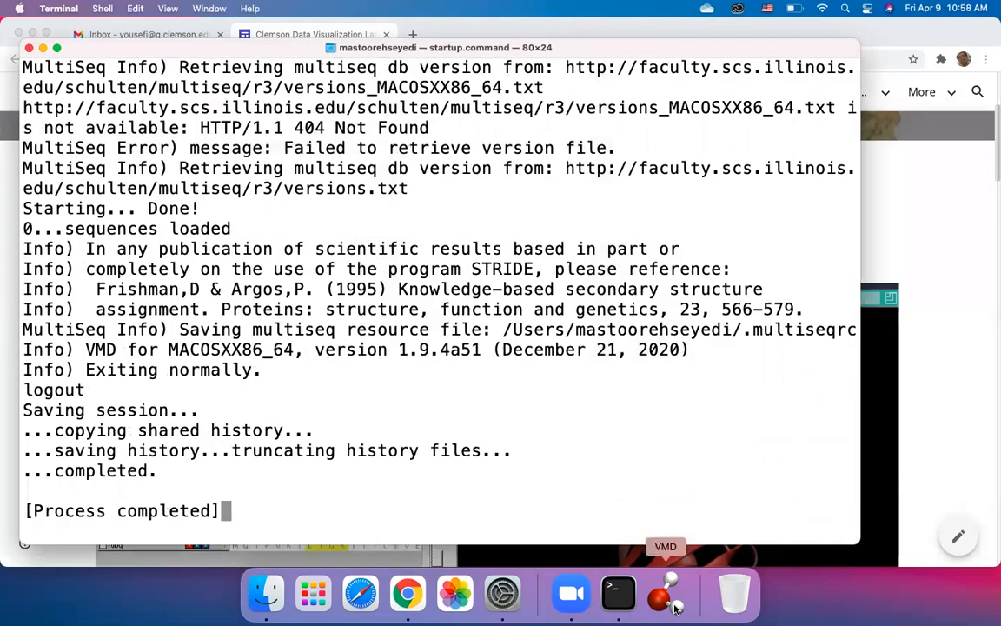
{"action": "right_click", "coordinate": [618, 594]}
{"action": "left_click", "coordinate": [621, 543]}
Step: Remove the VMD icon from the Dock
{"action": "right_click", "coordinate": [666, 593]}
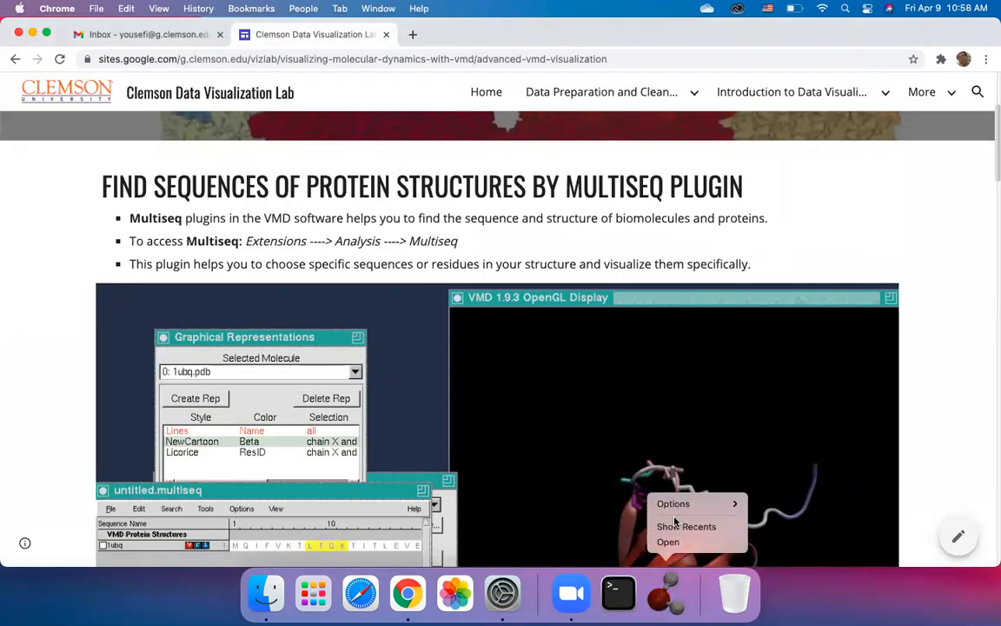
{"action": "mouse_move", "coordinate": [674, 506]}
{"action": "left_click", "coordinate": [784, 533]}
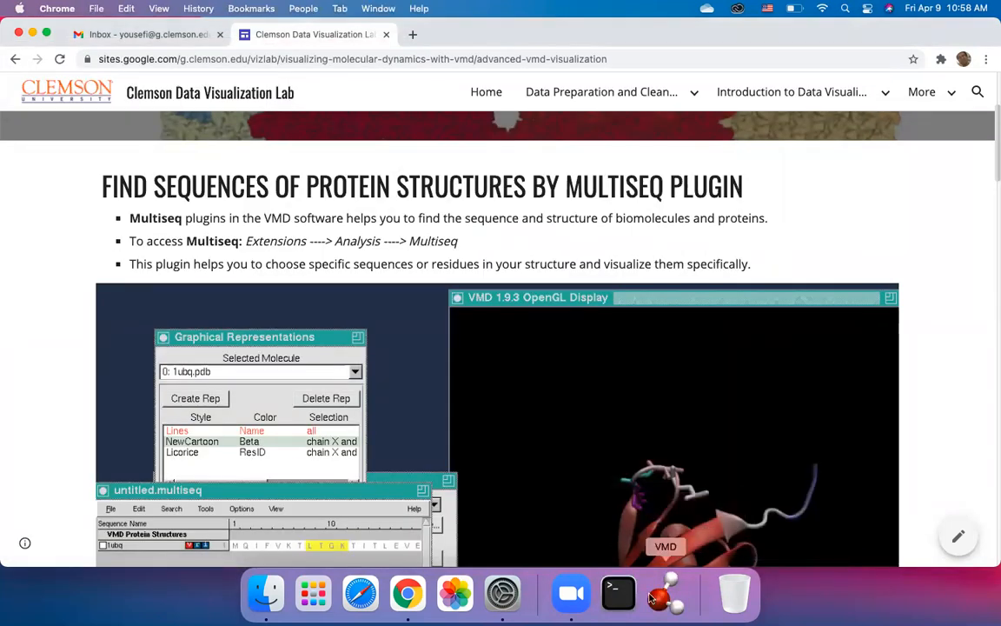
{"action": "right_click", "coordinate": [654, 598]}
{"action": "left_click", "coordinate": [755, 532]}
{"action": "right_click", "coordinate": [659, 594]}
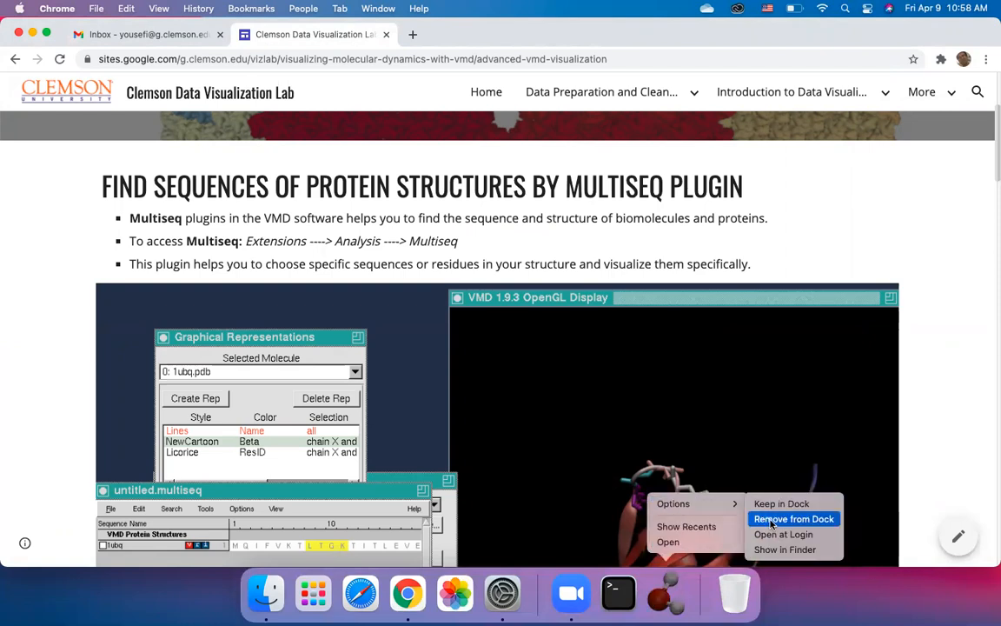
{"action": "left_click", "coordinate": [787, 517]}
Step: Relaunch VMD from the installed applications and start the MultiSeq analysis extension with no molecule loaded
{"action": "left_click", "coordinate": [318, 606]}
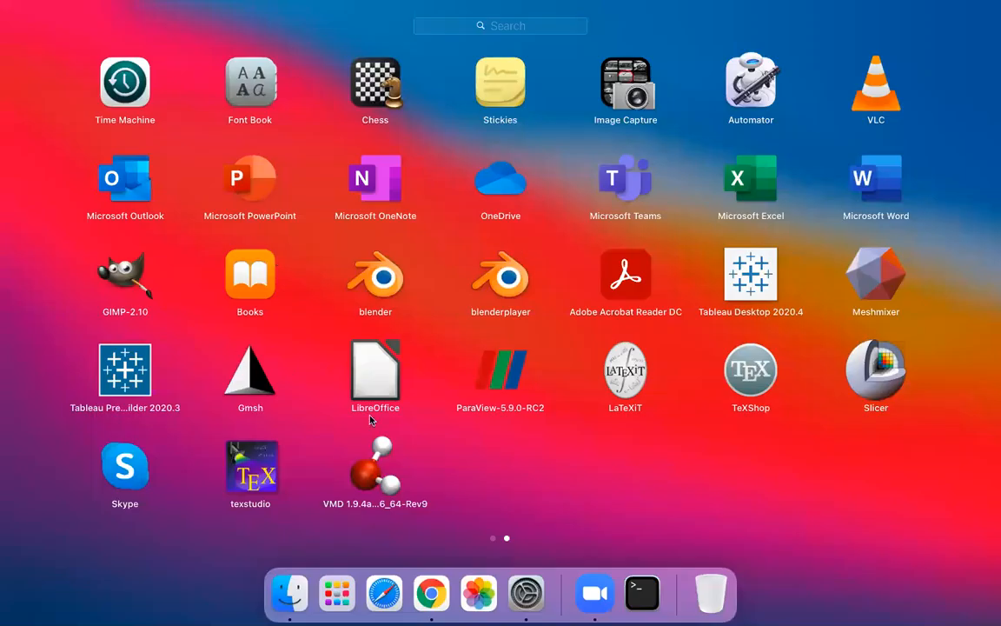
{"action": "left_click", "coordinate": [356, 478]}
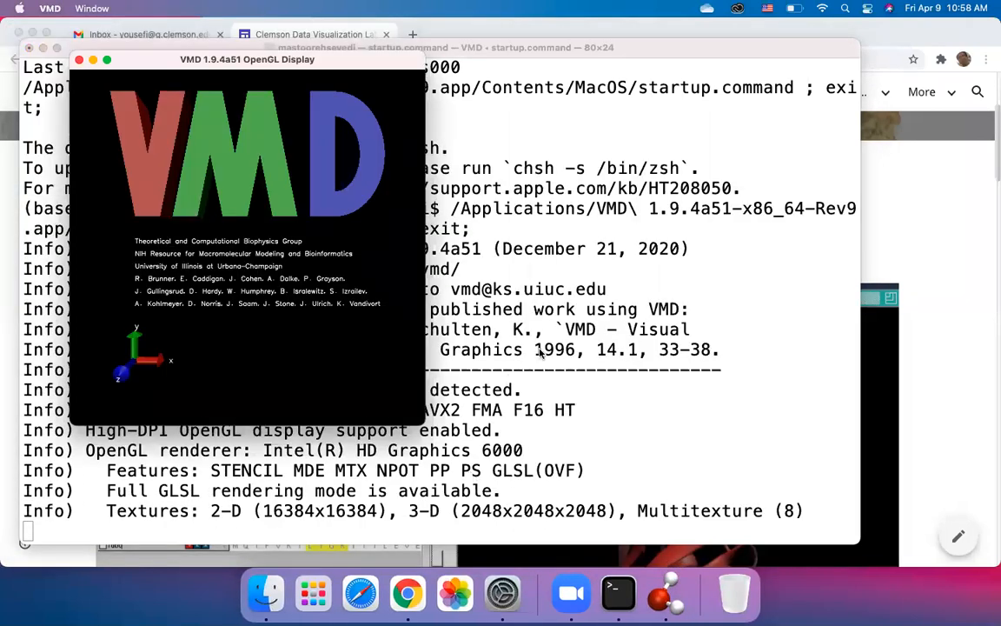
{"action": "left_click", "coordinate": [251, 166]}
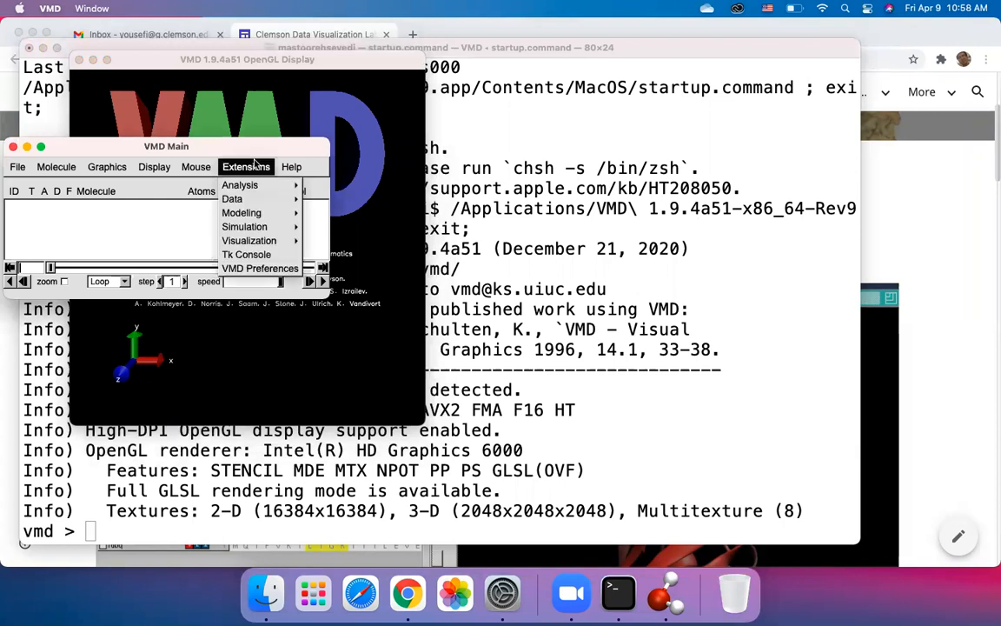
{"action": "mouse_move", "coordinate": [236, 192]}
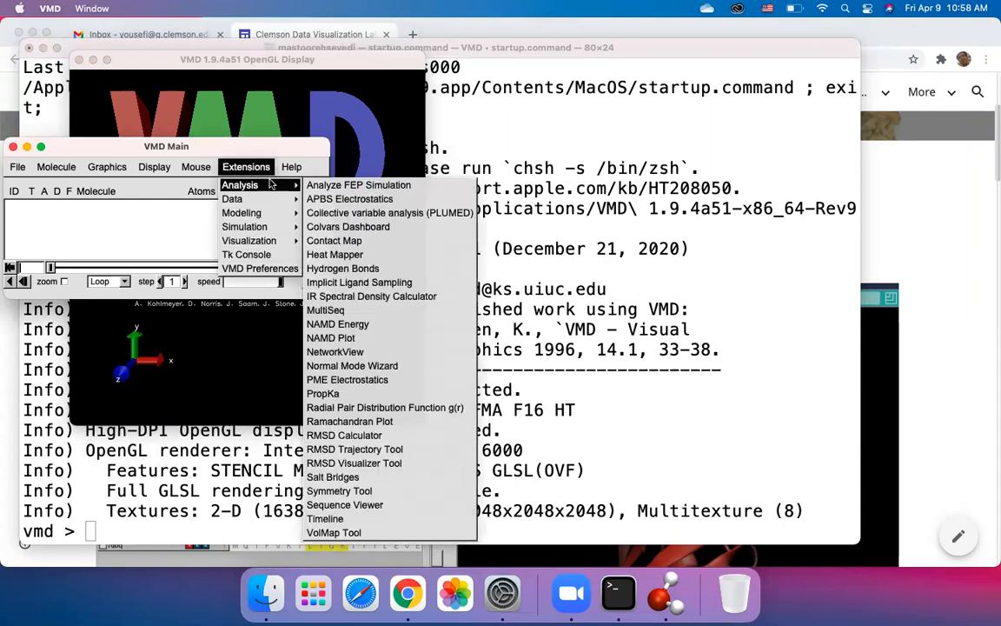
{"action": "left_click", "coordinate": [326, 309]}
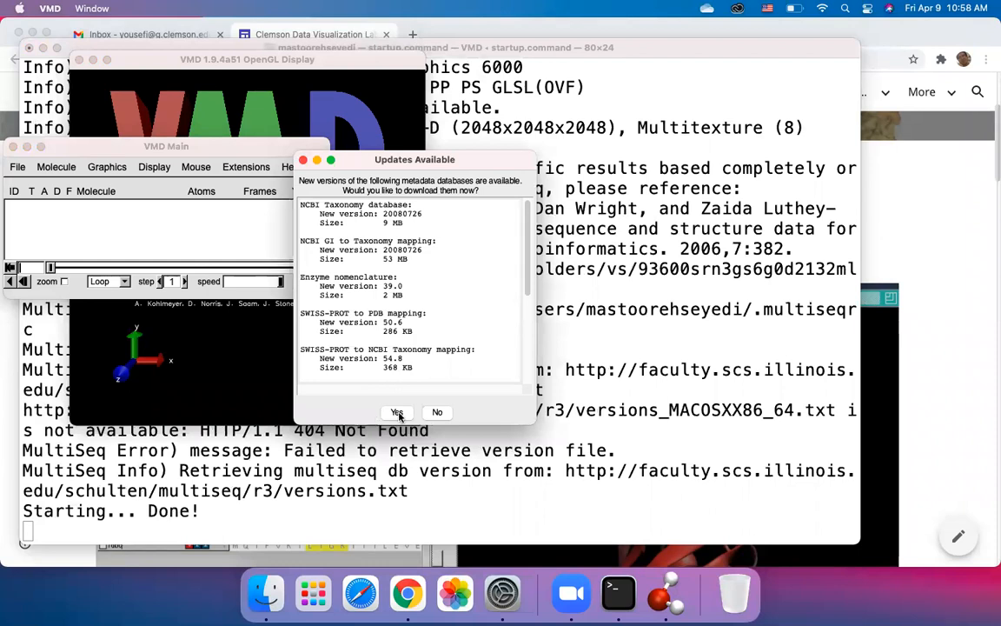
Step: Accept downloading the listed metadata database updates again and dismiss the download error messages
{"action": "scroll", "coordinate": [406, 342], "scroll_direction": "down", "scroll_amount": 5}
{"action": "scroll", "coordinate": [406, 342], "scroll_direction": "up", "scroll_amount": 5}
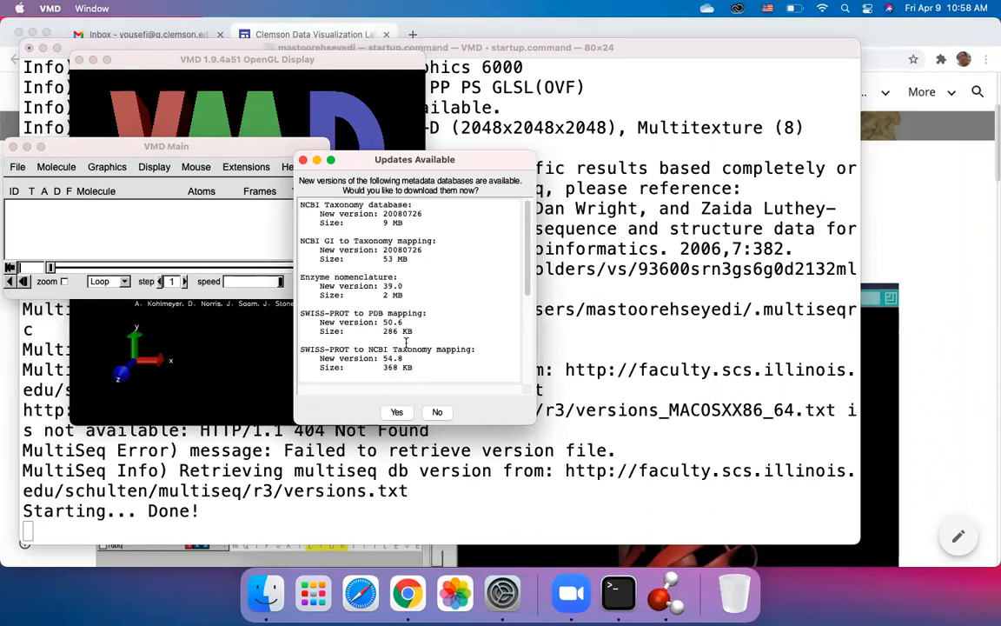
{"action": "left_click", "coordinate": [396, 413]}
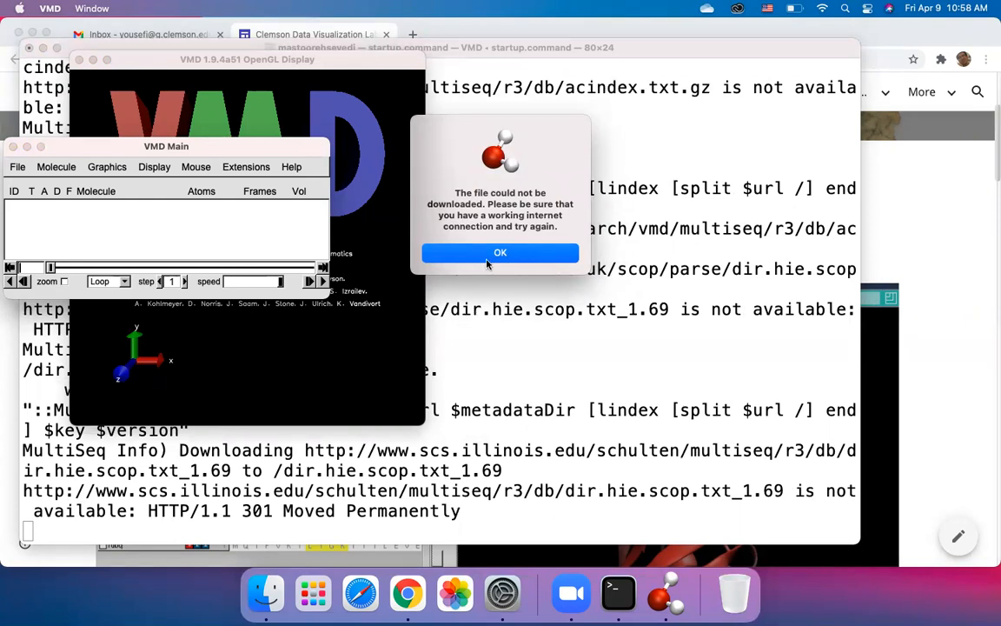
{"action": "left_click", "coordinate": [488, 257]}
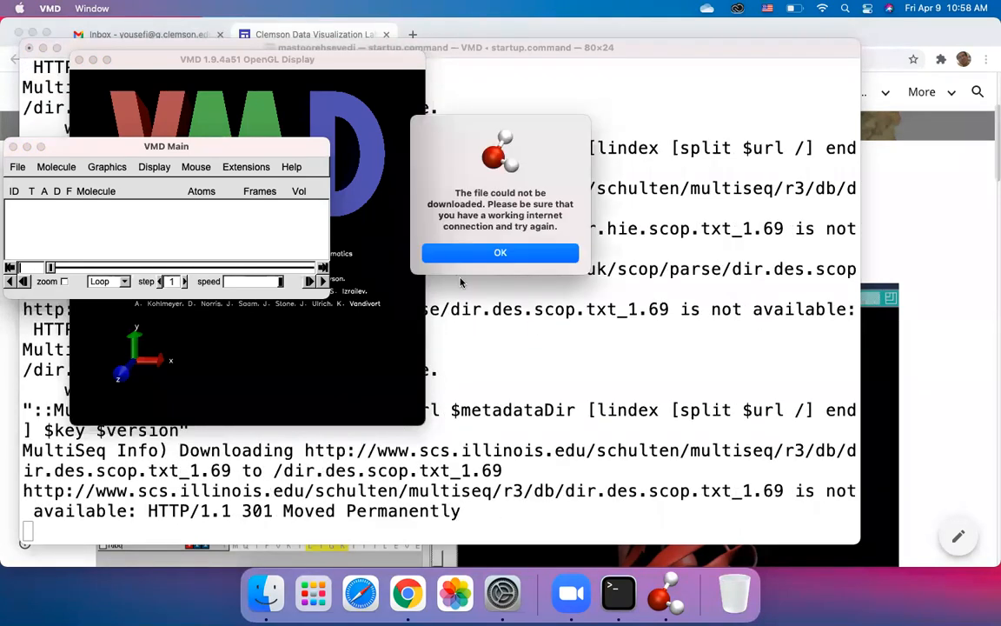
{"action": "left_click", "coordinate": [485, 254]}
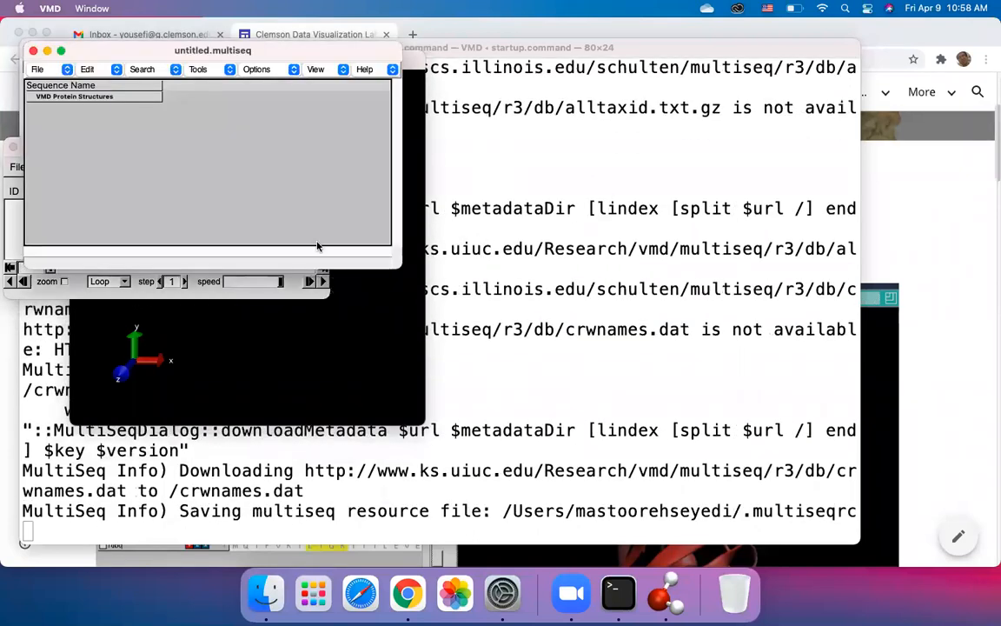
Step: Move the empty untitled.multiseq window clear of VMD Main and close it
{"action": "left_click_drag", "start_coordinate": [208, 60], "coordinate": [572, 200]}
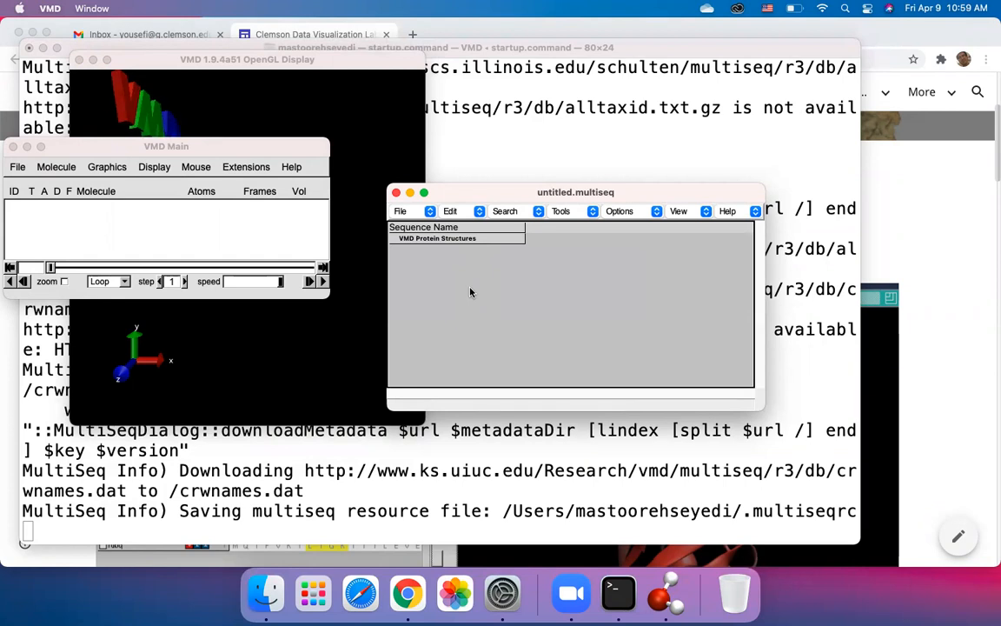
{"action": "left_click", "coordinate": [397, 193]}
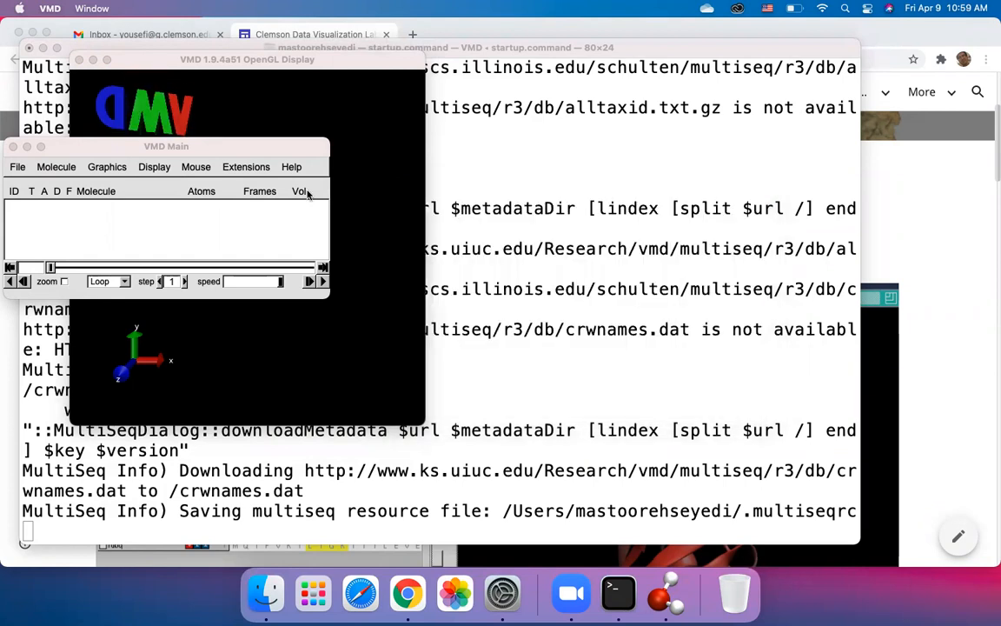
{"action": "left_click", "coordinate": [17, 166]}
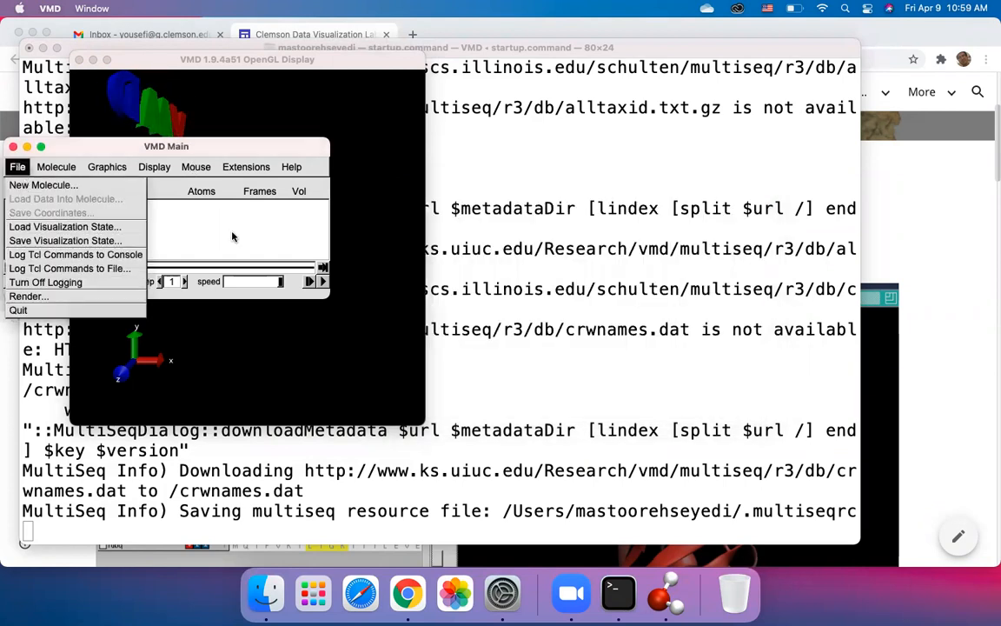
{"action": "left_click", "coordinate": [207, 207]}
Step: Switch to Terminal and open a new tab with the Basic profile
{"action": "left_click", "coordinate": [557, 276]}
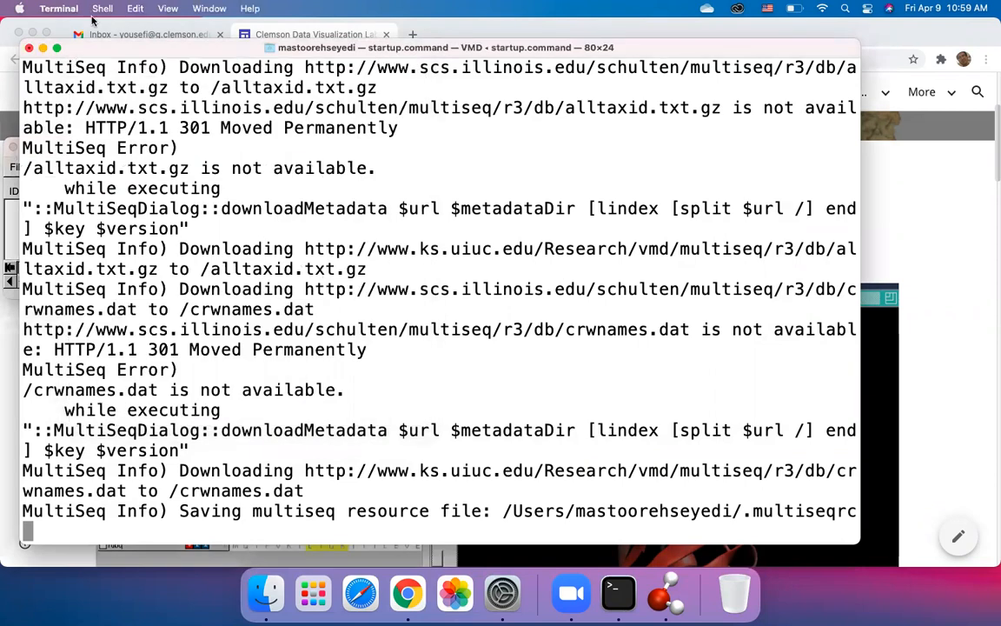
{"action": "key", "text": "super+h"}
{"action": "left_click", "coordinate": [616, 594]}
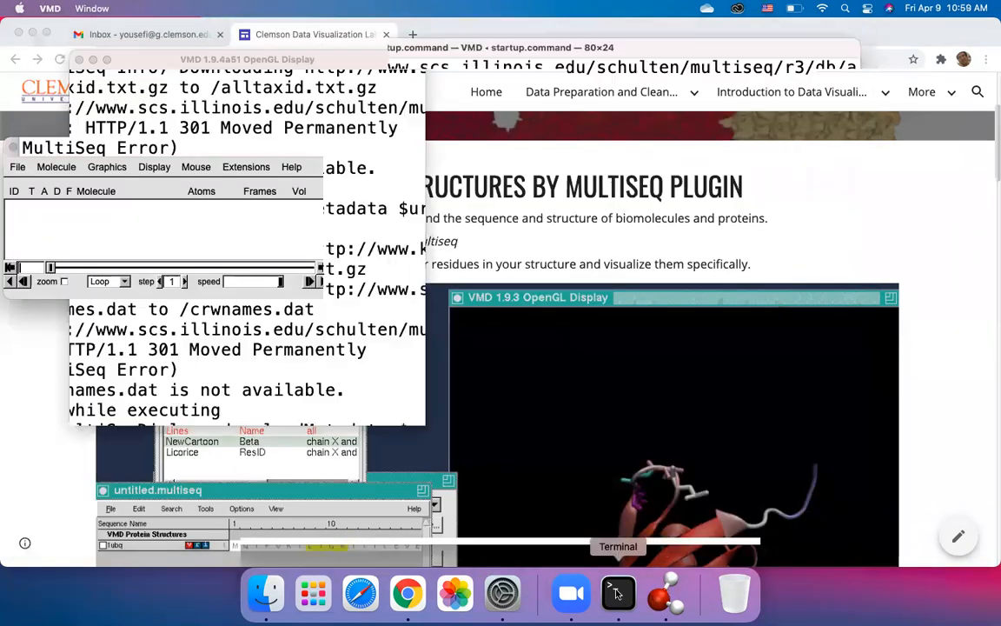
{"action": "left_click", "coordinate": [103, 8]}
{"action": "mouse_move", "coordinate": [114, 43]}
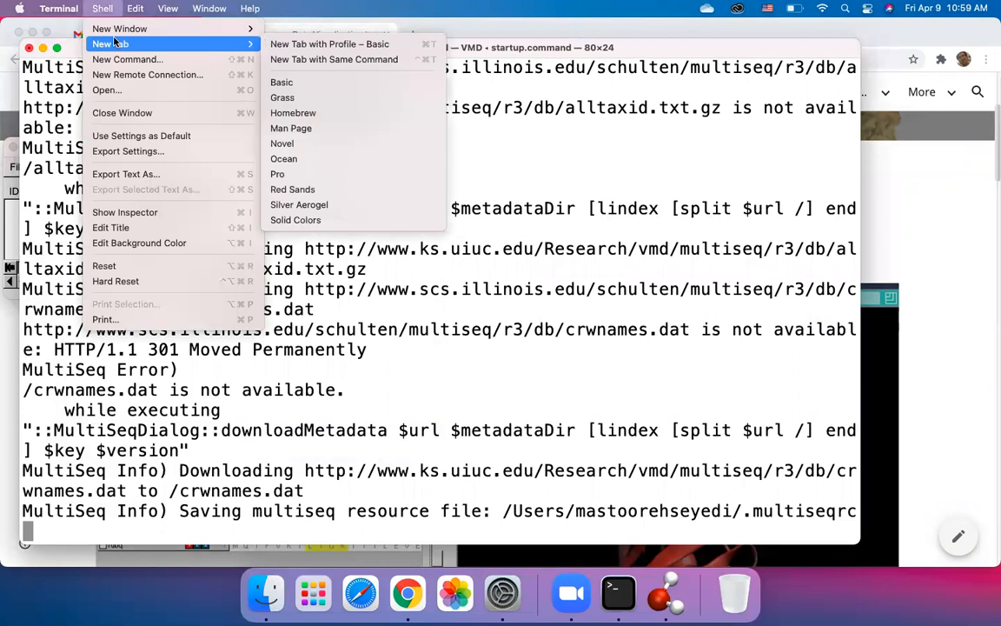
{"action": "left_click", "coordinate": [285, 82]}
Step: Copy the full path of the .multiseqrc resource file from the VMD log in the original Terminal tab
{"action": "left_click", "coordinate": [281, 67]}
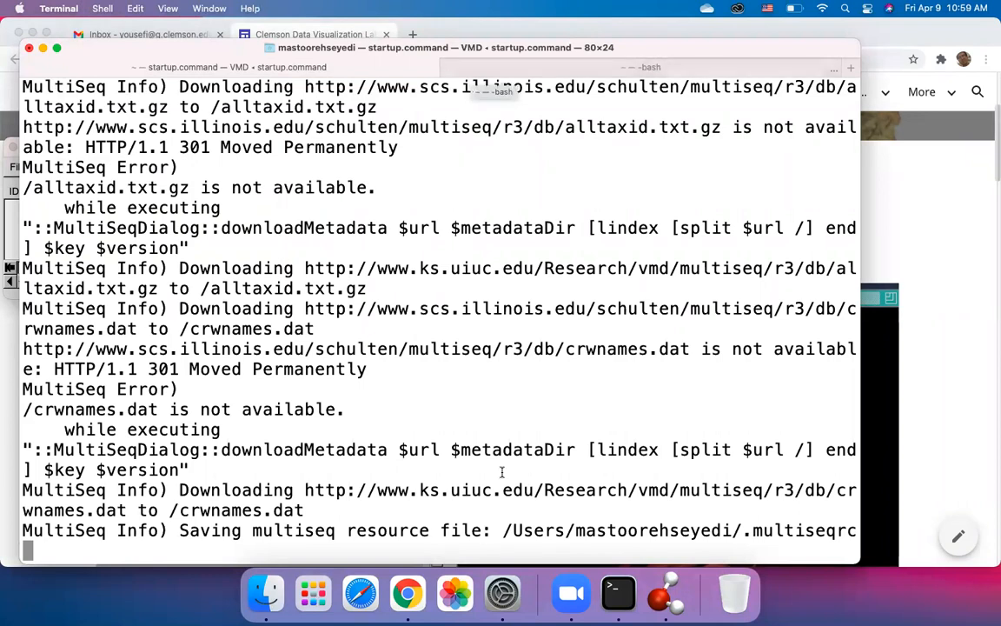
{"action": "left_click_drag", "start_coordinate": [502, 530], "coordinate": [628, 530]}
{"action": "left_click_drag", "start_coordinate": [794, 515], "coordinate": [860, 526]}
{"action": "key", "text": "super+c"}
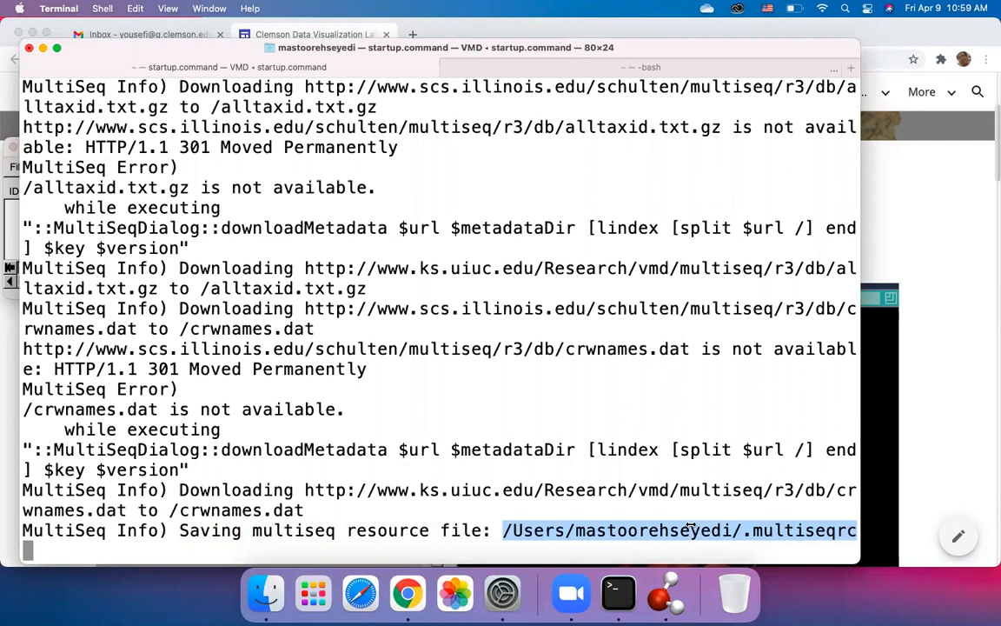
Step: Delete the .multiseqrc resource file with rm -rf and the copied path in the new bash tab
{"action": "left_click", "coordinate": [485, 107]}
{"action": "left_click", "coordinate": [439, 74]}
{"action": "type", "text": "rm -rf"}
{"action": "key", "text": "super+v"}
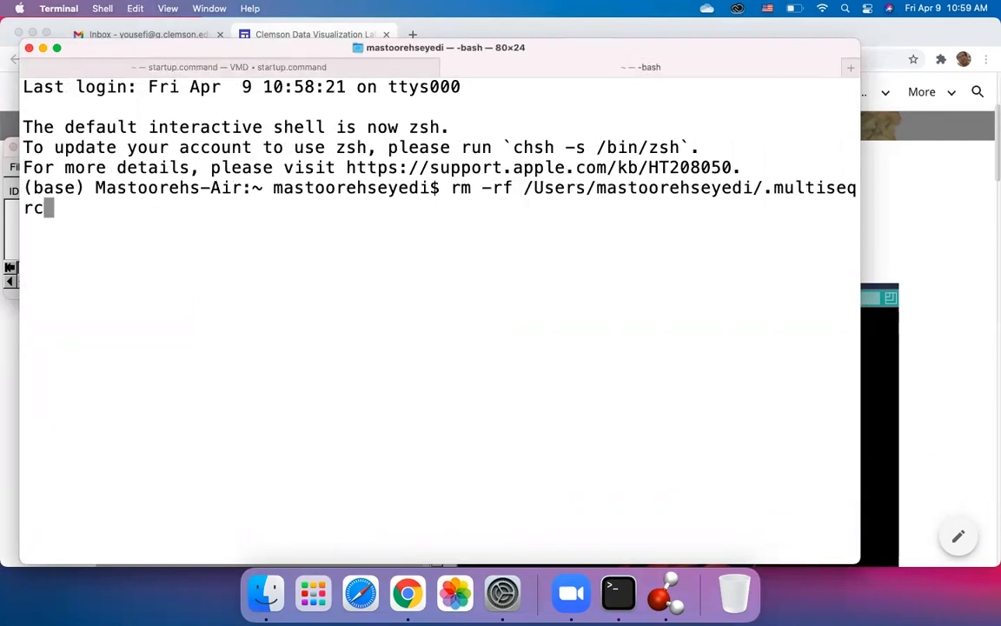
{"action": "key", "text": "Return"}
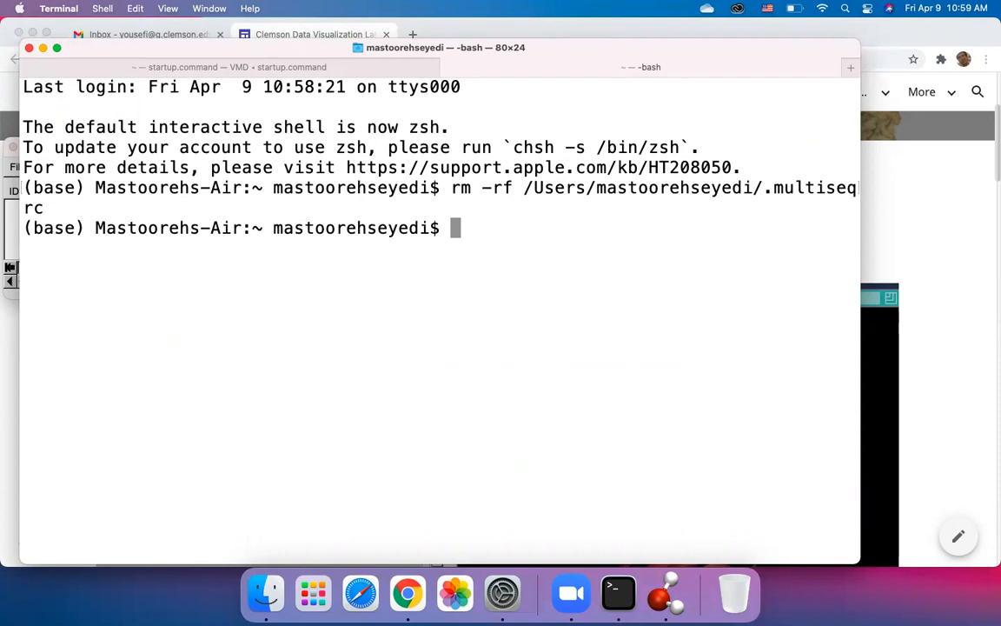
Step: List the home folder's contents with ls -l and ls -lhtr
{"action": "type", "text": "ls -l"}
{"action": "key", "text": "Return"}
{"action": "type", "text": "ls -lhtr"}
{"action": "key", "text": "Return"}
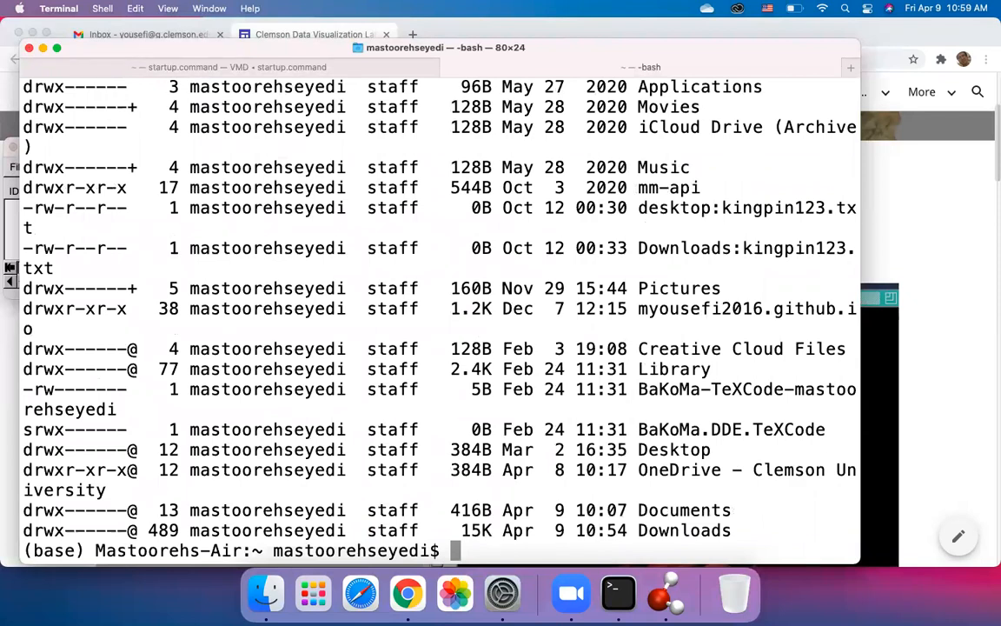
Step: Check the home folder's hidden entries by completing the path in "ls -lh .", and clear the unfinished command
{"action": "type", "text": "ls -lh ."}
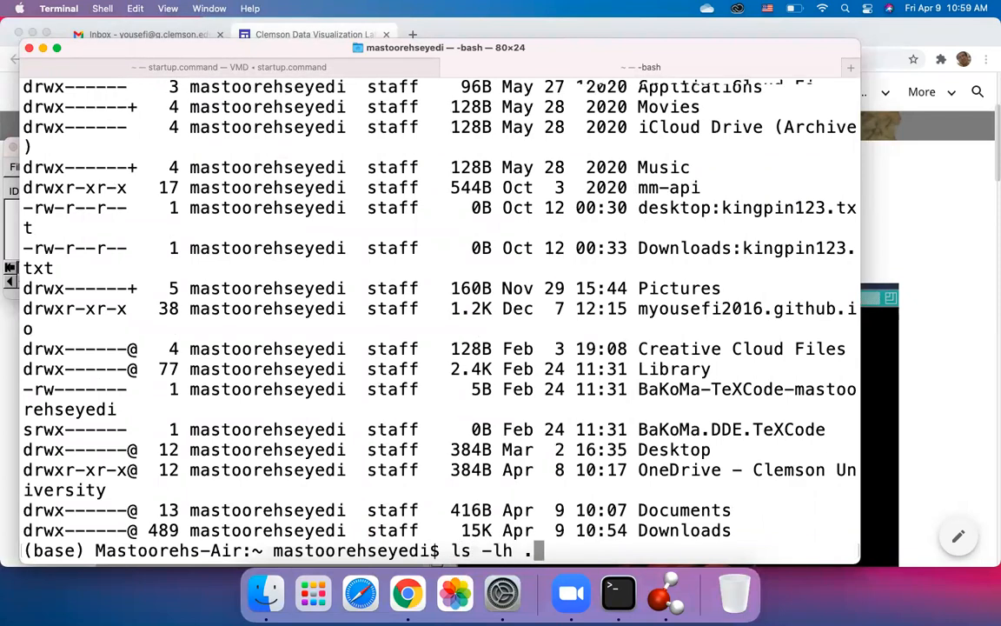
{"action": "key", "text": "Tab"}
{"action": "key", "text": "Tab"}
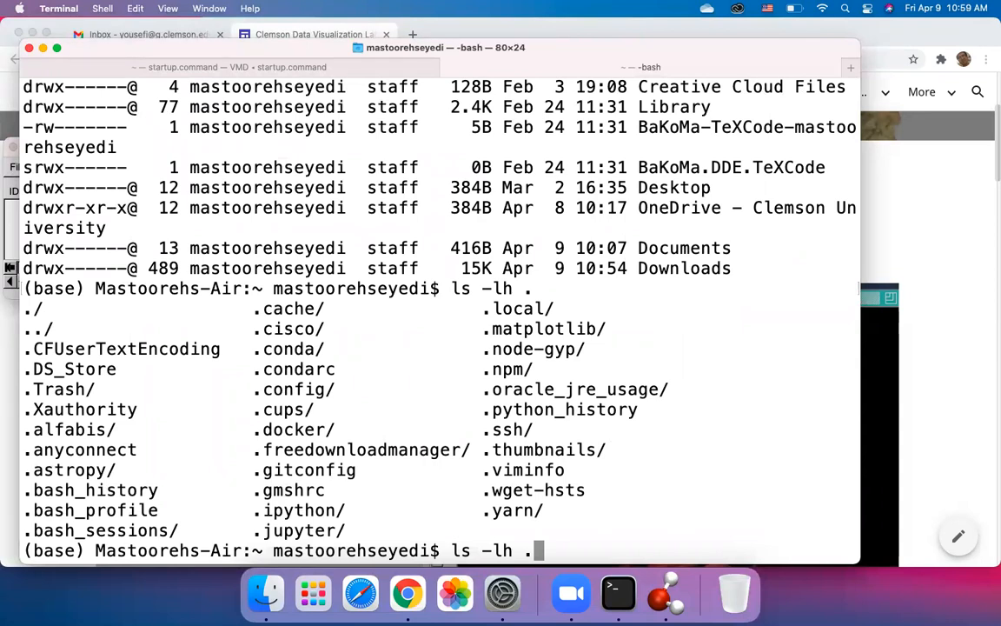
{"action": "key", "text": "BackSpace"}
{"action": "key", "text": "BackSpace"}
{"action": "key", "text": "BackSpace"}
{"action": "key", "text": "BackSpace"}
{"action": "key", "text": "BackSpace"}
{"action": "key", "text": "BackSpace"}
{"action": "key", "text": "BackSpace"}
{"action": "key", "text": "BackSpace"}
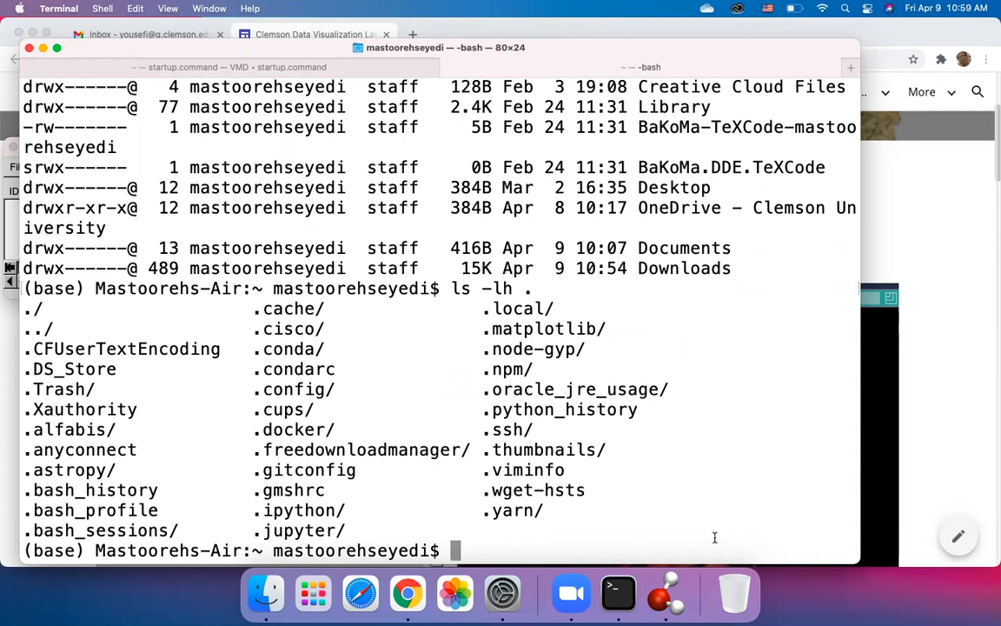
Step: Quit VMD and relaunch it from the installed applications
{"action": "right_click", "coordinate": [665, 594]}
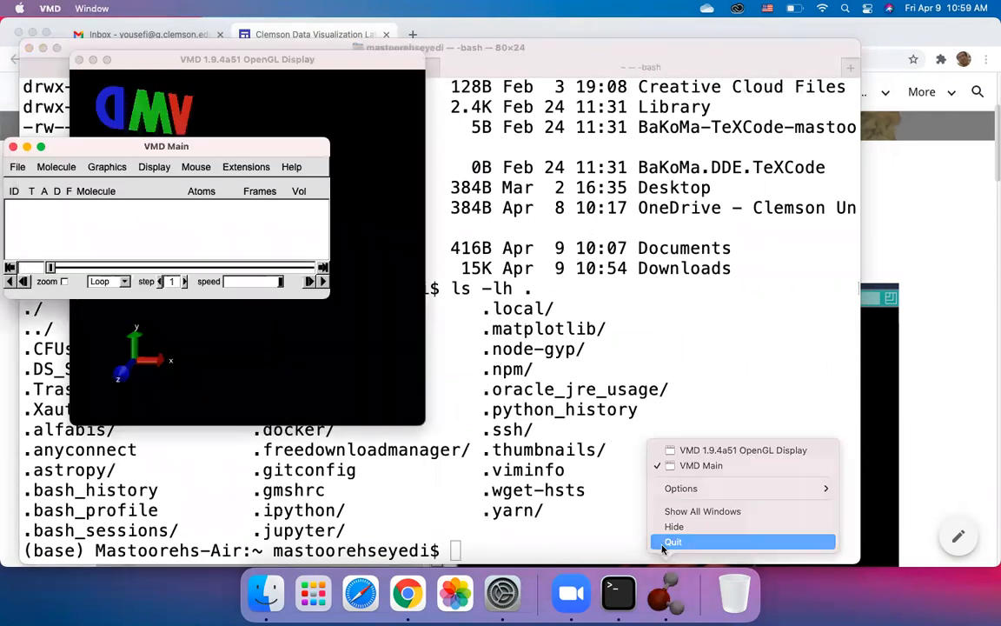
{"action": "left_click", "coordinate": [672, 542]}
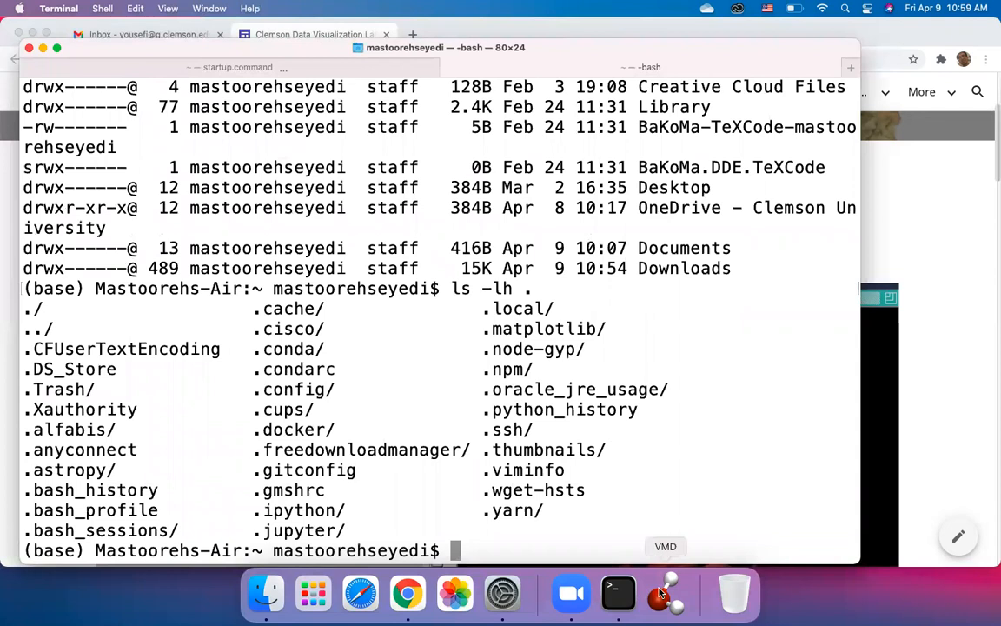
{"action": "left_click", "coordinate": [313, 594]}
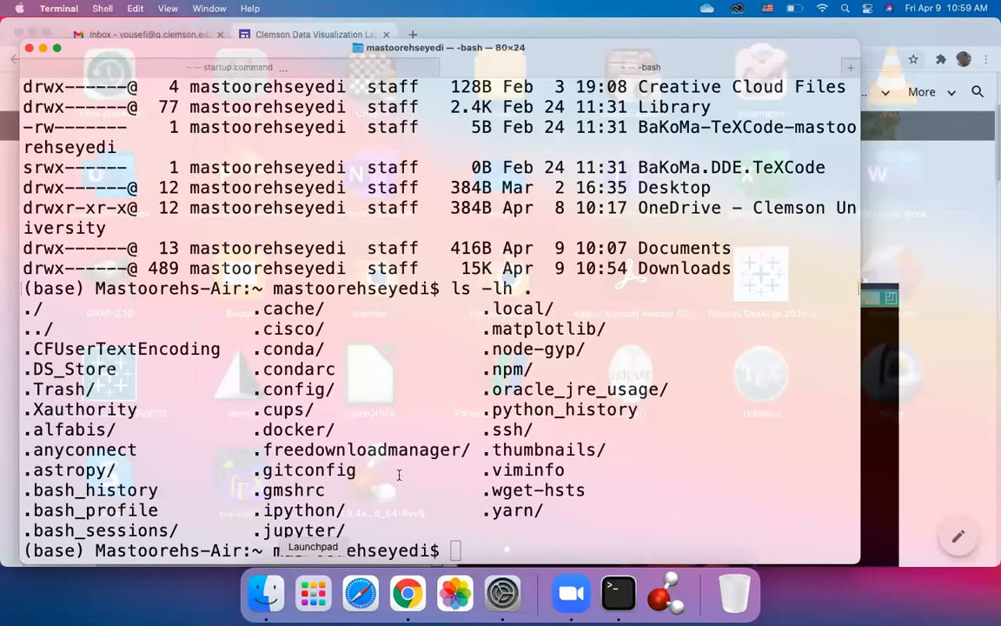
{"action": "left_click", "coordinate": [399, 475]}
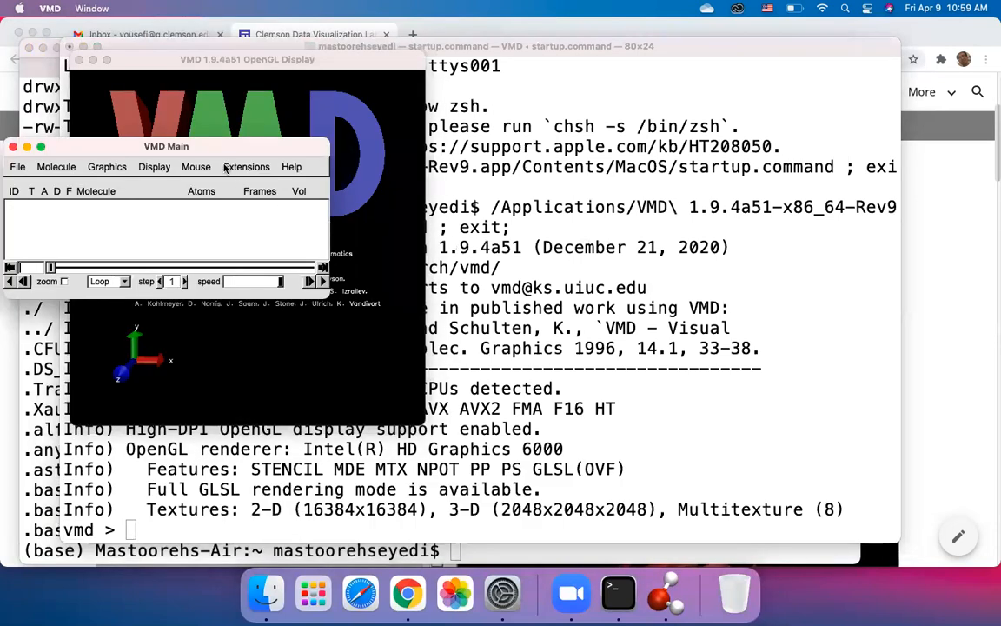
Step: Start the MultiSeq analysis extension and choose the Downloads folder as its metadata directory
{"action": "left_click", "coordinate": [227, 169]}
{"action": "mouse_move", "coordinate": [230, 185]}
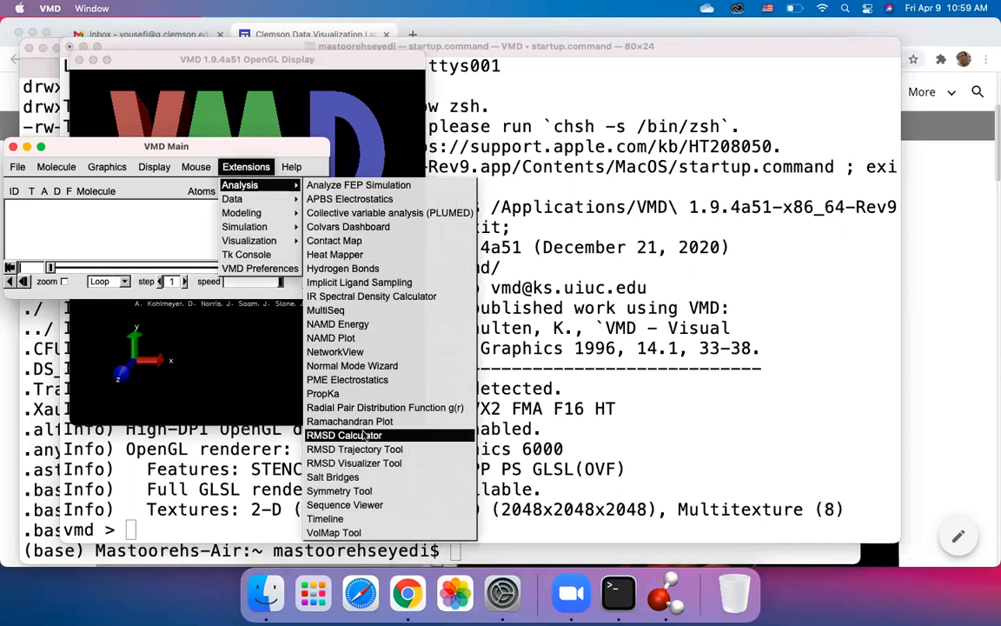
{"action": "left_click", "coordinate": [347, 309]}
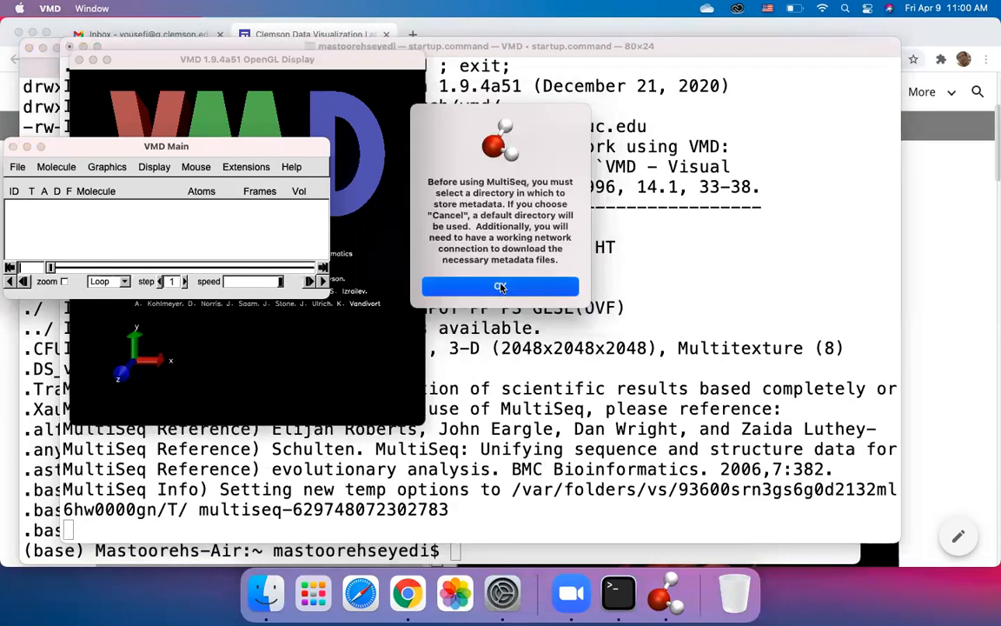
{"action": "left_click", "coordinate": [426, 273]}
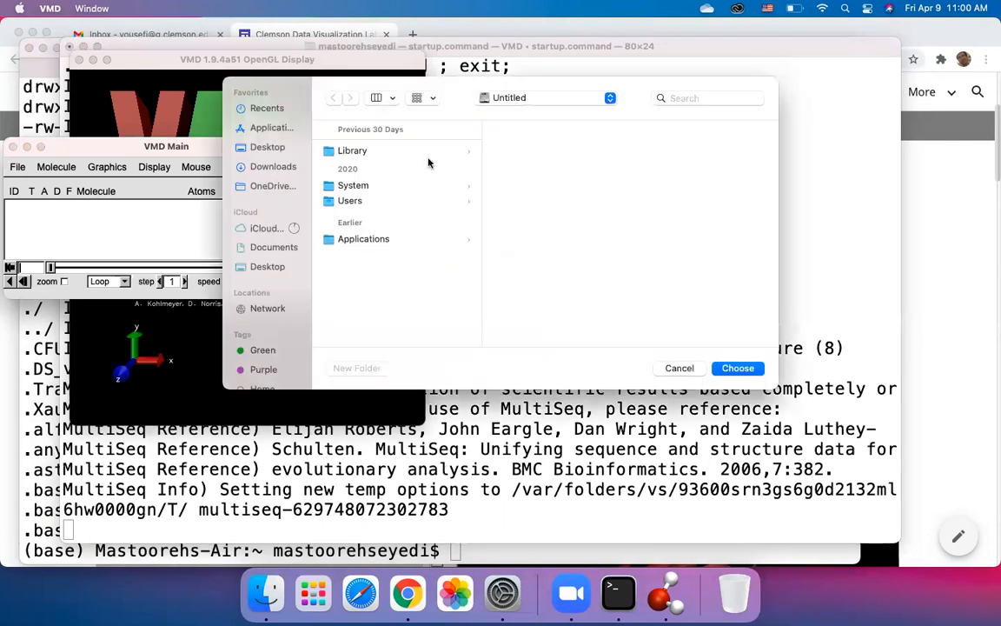
{"action": "left_click", "coordinate": [268, 166]}
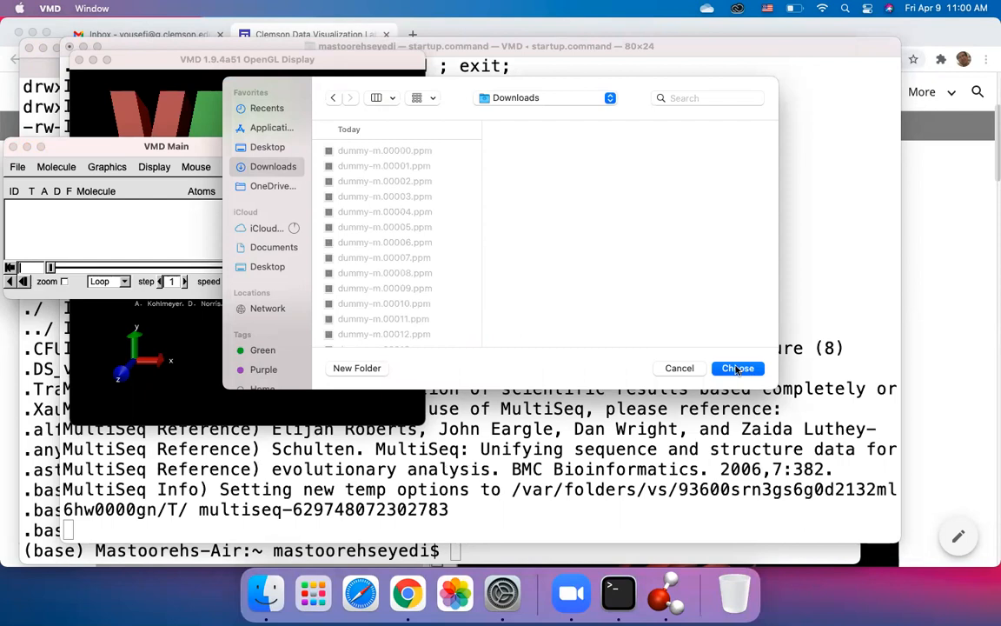
{"action": "left_click", "coordinate": [737, 368]}
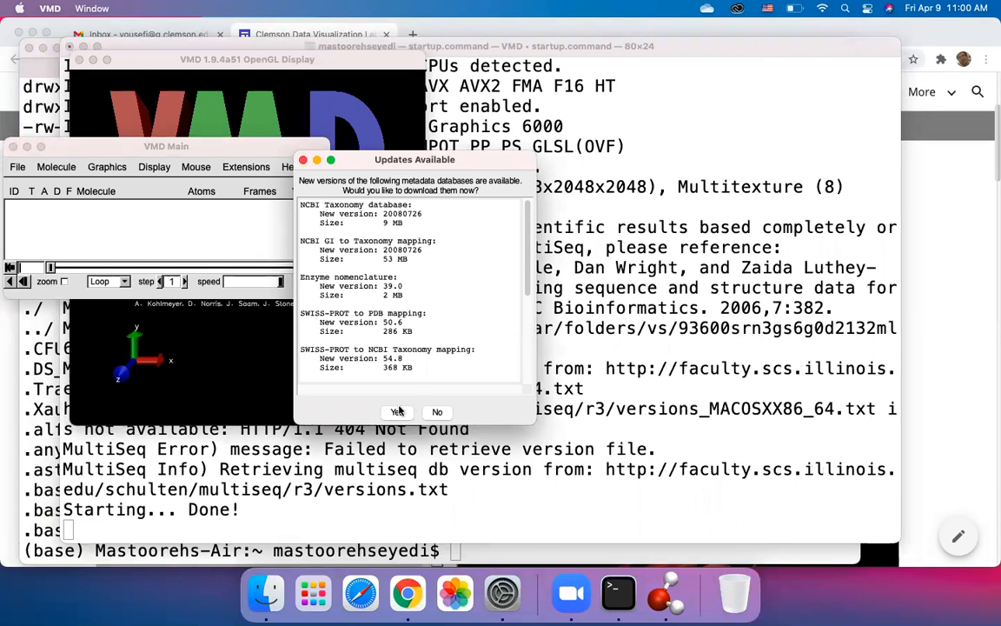
Step: Review the list of available metadata databases and accept downloading them
{"action": "scroll", "coordinate": [453, 267], "scroll_direction": "down", "scroll_amount": 5}
{"action": "scroll", "coordinate": [453, 267], "scroll_direction": "up", "scroll_amount": 5}
{"action": "left_click", "coordinate": [400, 412]}
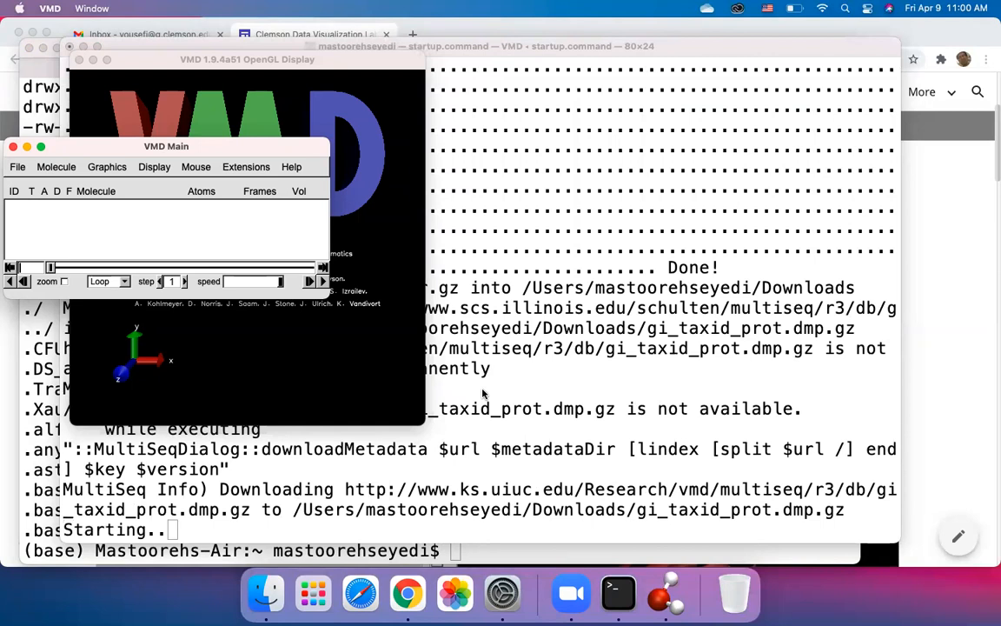
Step: Examine the Terminal log of the MultiSeq metadata downloads, including the gi_taxid_prot.dmp.gz entry, while they run
{"action": "left_click", "coordinate": [483, 392]}
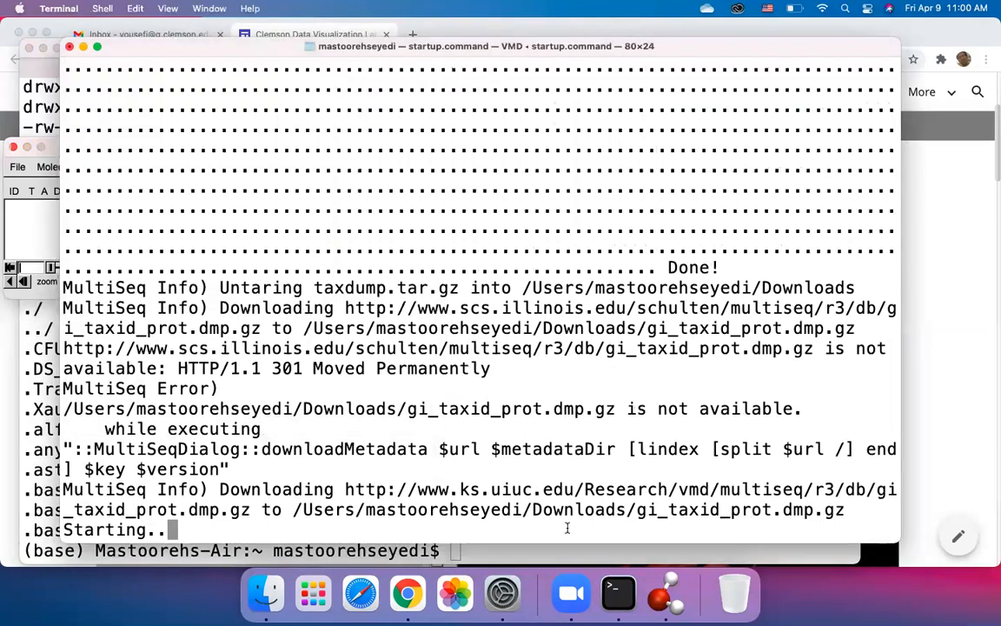
{"action": "left_click", "coordinate": [665, 596]}
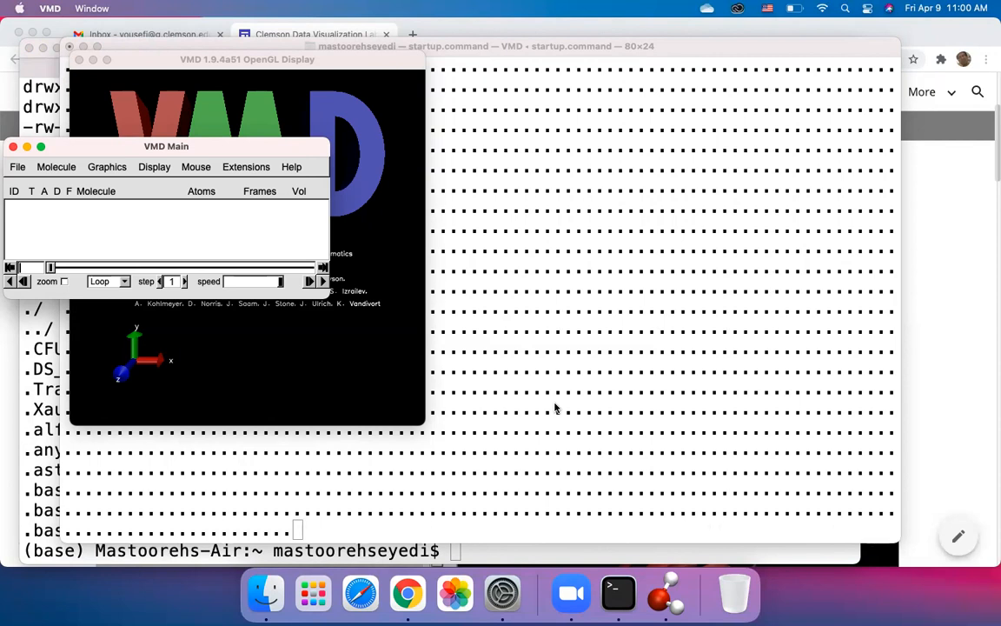
{"action": "type", "text": ".........................................................................................................................................................................."}
{"action": "left_click", "coordinate": [644, 357]}
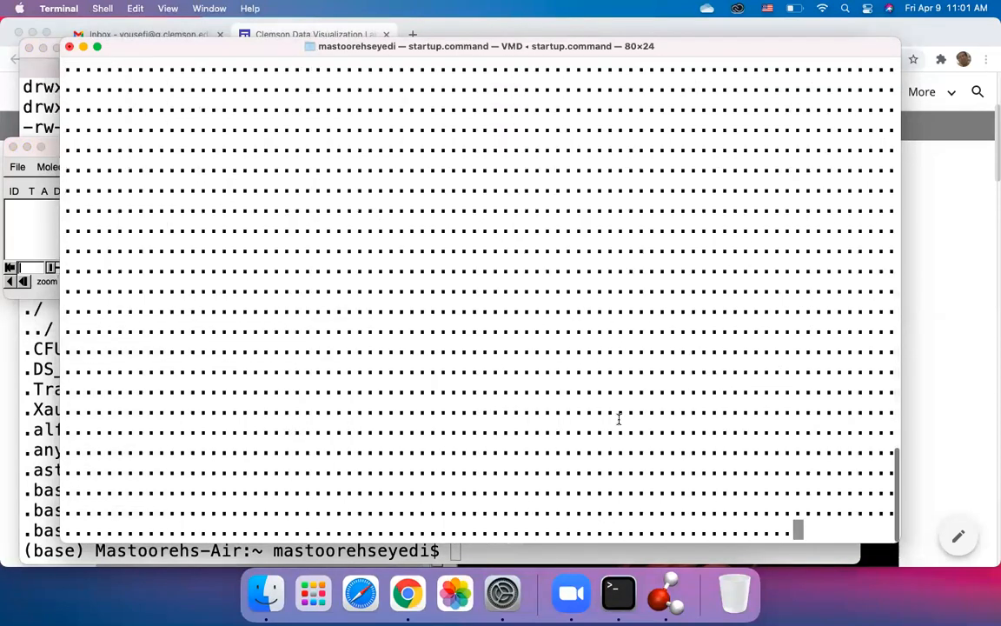
{"action": "left_click", "coordinate": [644, 604]}
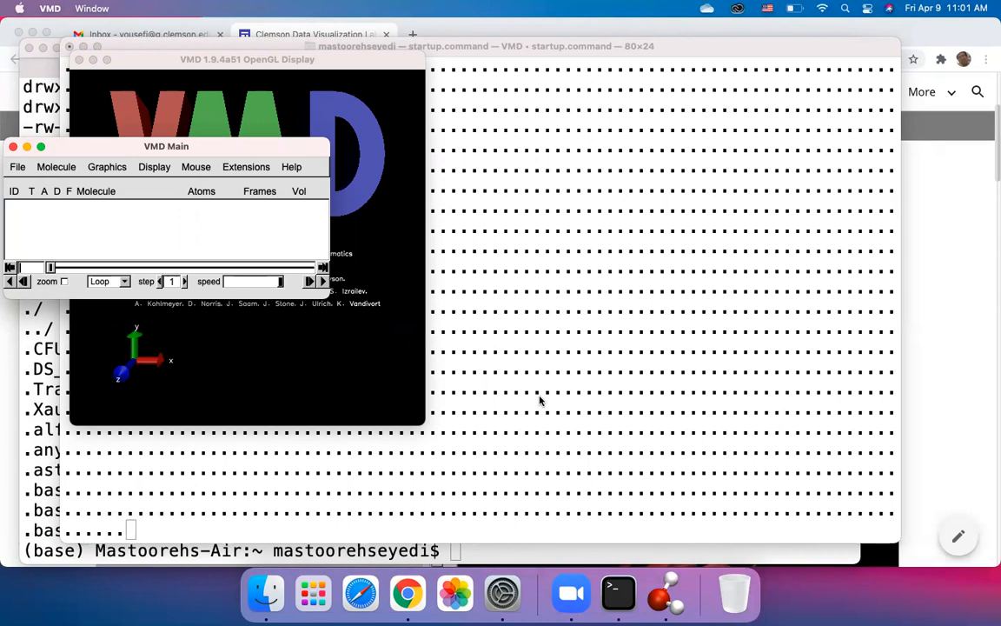
{"action": "left_click", "coordinate": [509, 254]}
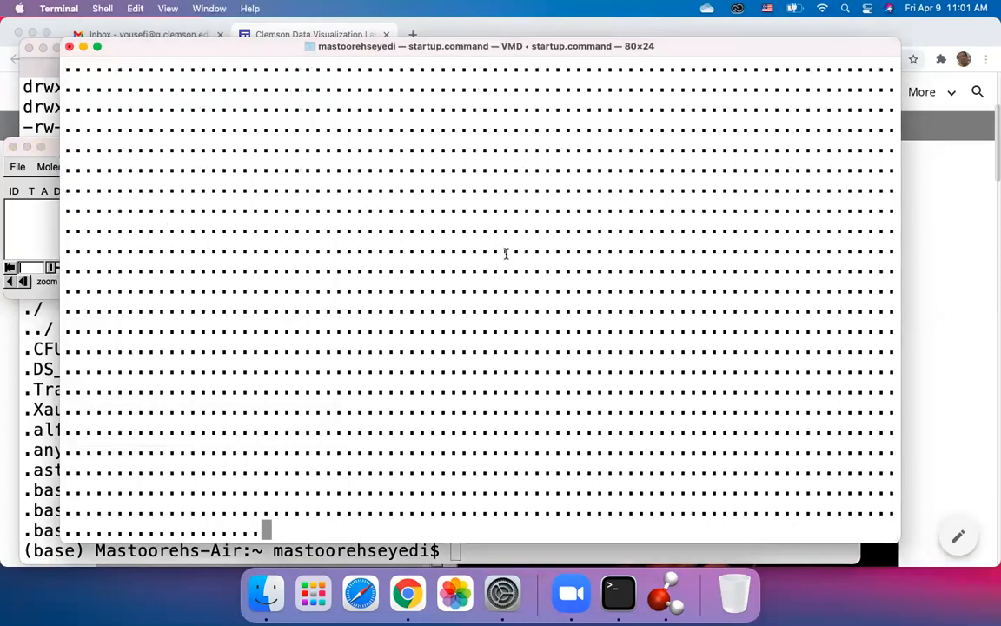
{"action": "scroll", "coordinate": [518, 275], "scroll_direction": "up", "scroll_amount": 10}
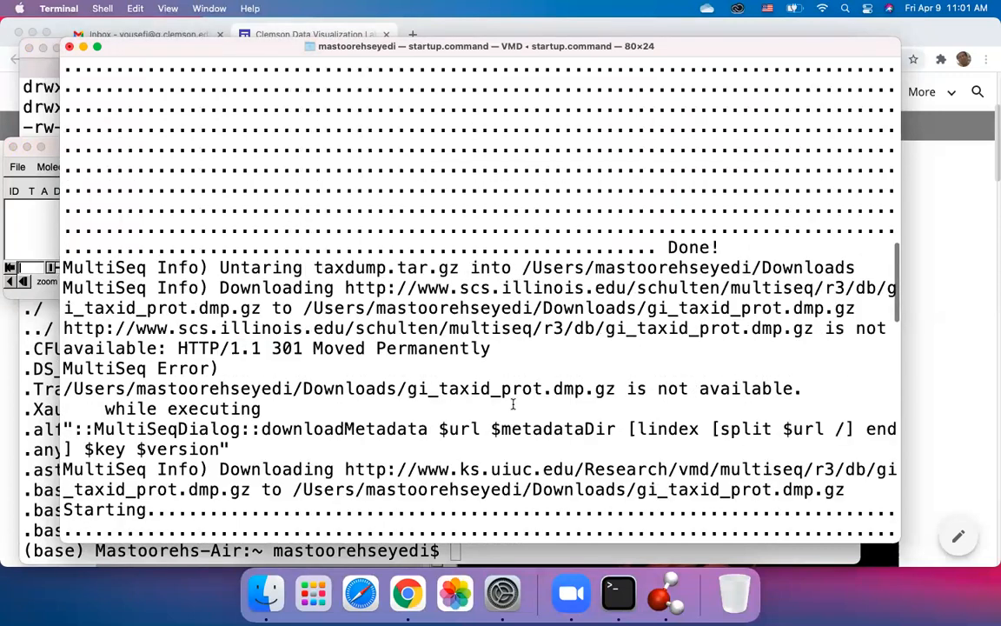
{"action": "scroll", "coordinate": [513, 404], "scroll_direction": "down", "scroll_amount": 15}
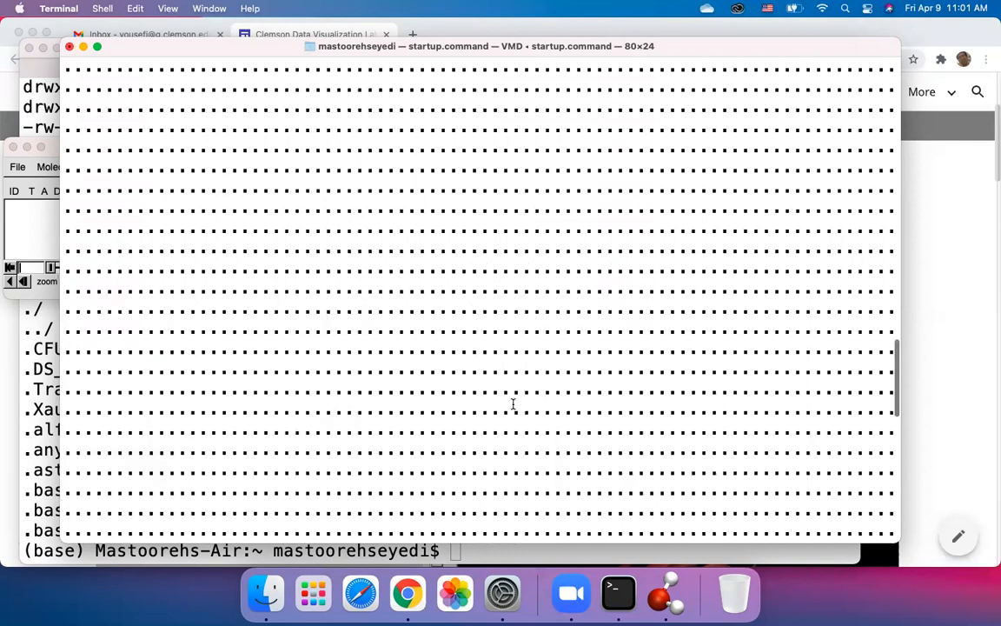
{"action": "scroll", "coordinate": [513, 404], "scroll_direction": "up", "scroll_amount": 10}
{"action": "scroll", "coordinate": [513, 403], "scroll_direction": "up", "scroll_amount": 10}
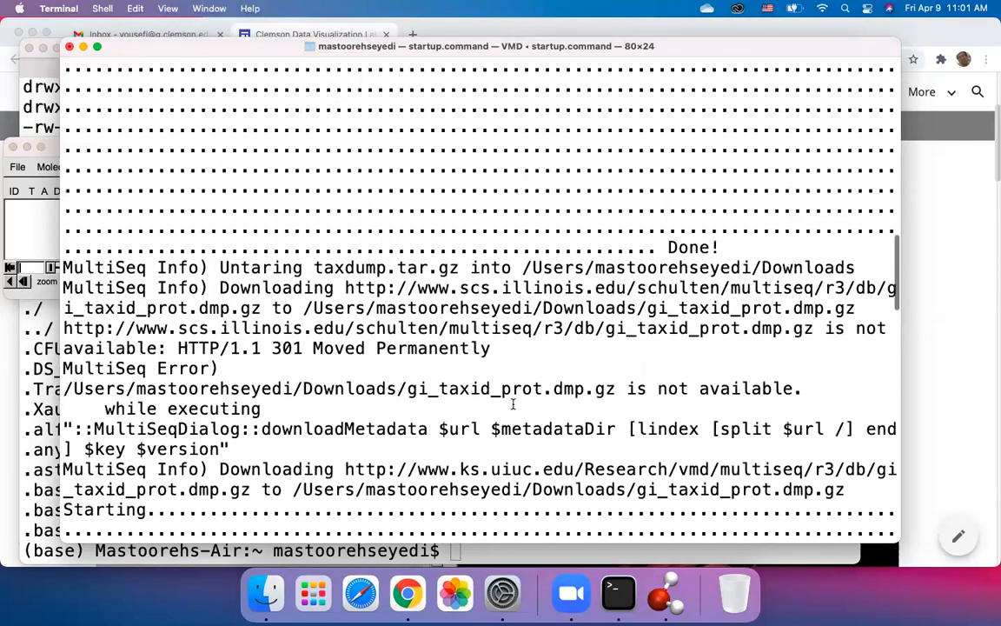
{"action": "scroll", "coordinate": [513, 403], "scroll_direction": "down", "scroll_amount": 6}
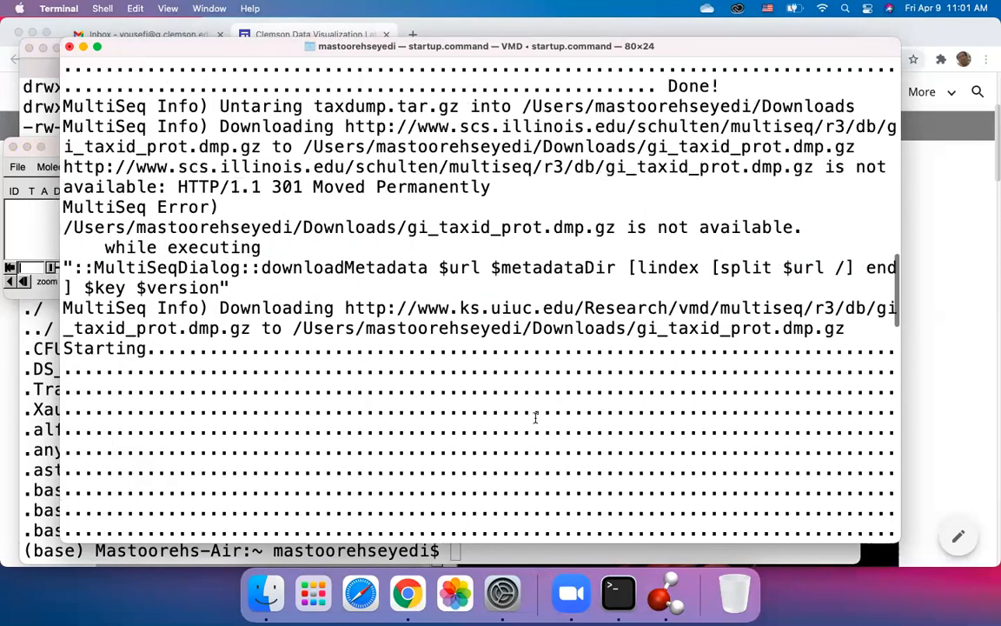
{"action": "scroll", "coordinate": [535, 418], "scroll_direction": "down", "scroll_amount": 10}
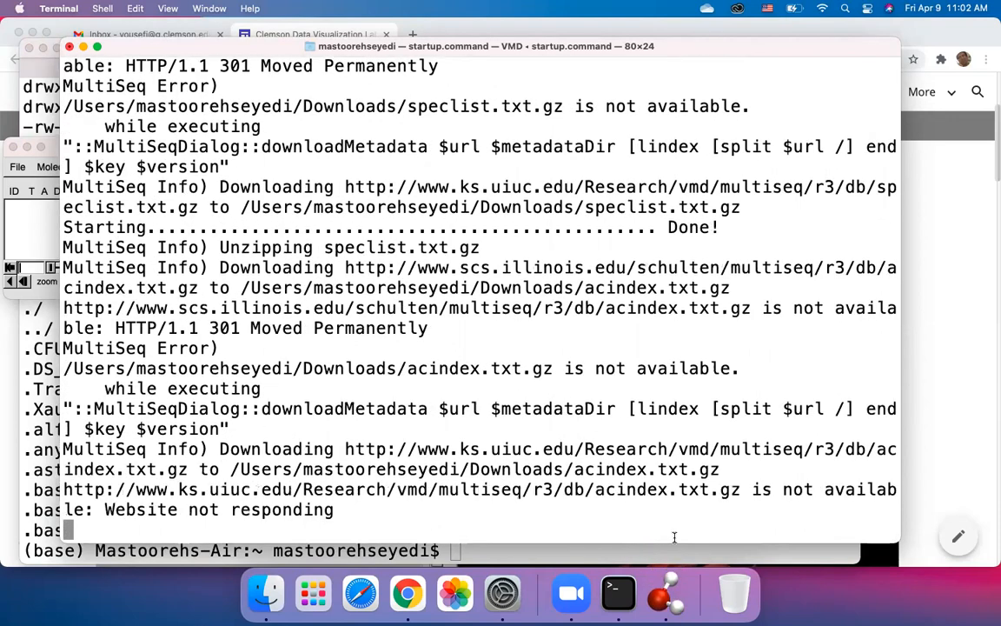
Step: Return to VMD and dismiss the file download error messages
{"action": "left_click", "coordinate": [666, 592]}
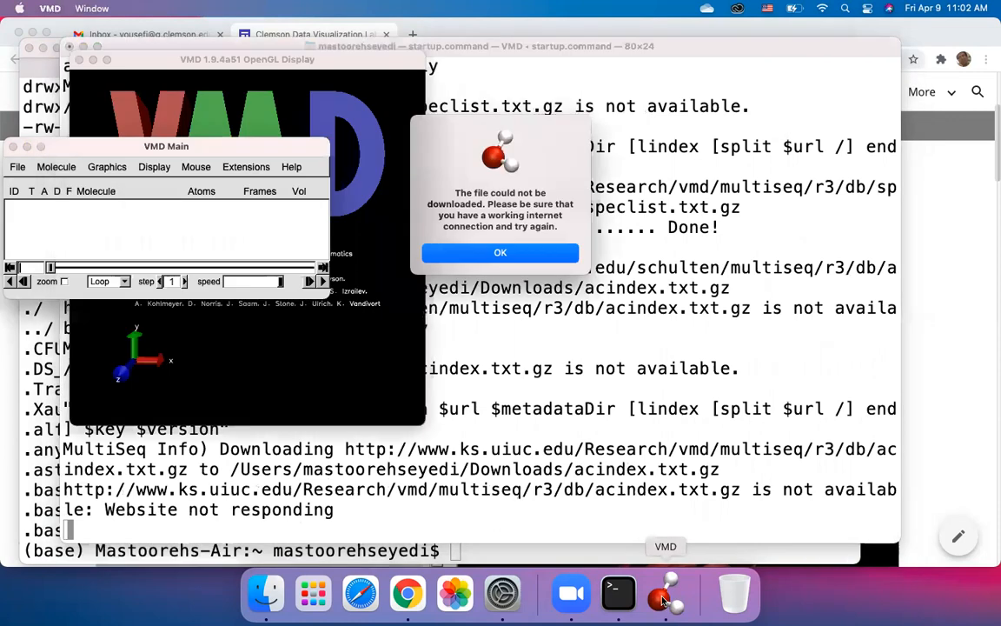
{"action": "left_click", "coordinate": [501, 253]}
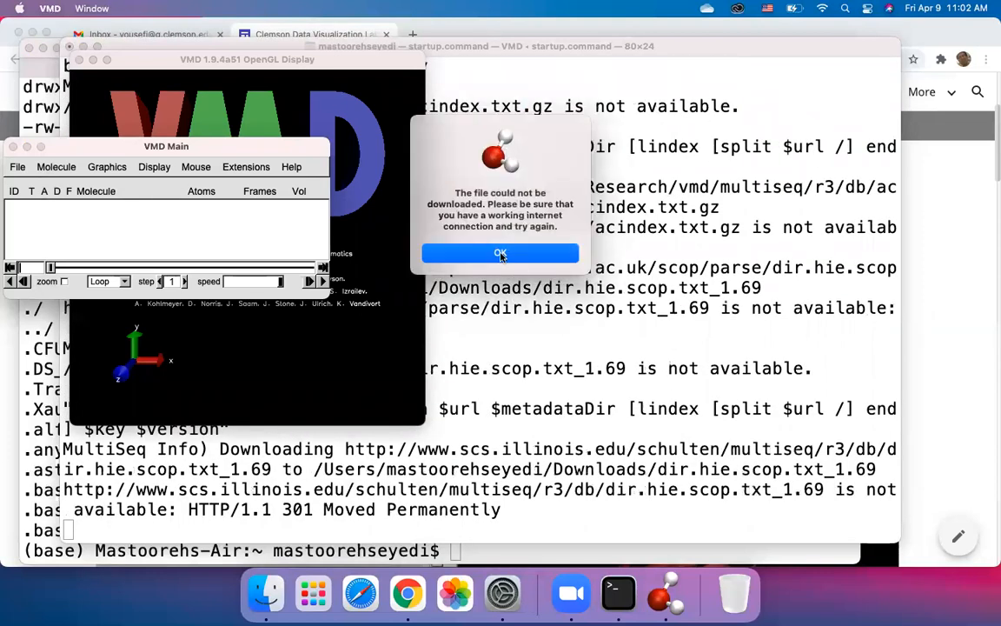
{"action": "left_click", "coordinate": [501, 253]}
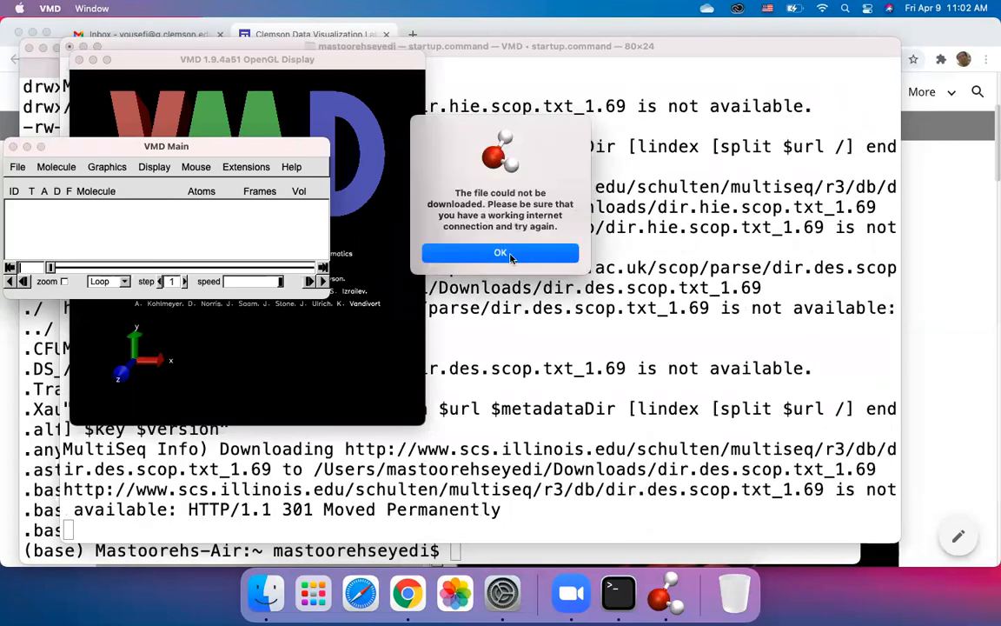
{"action": "left_click", "coordinate": [501, 252]}
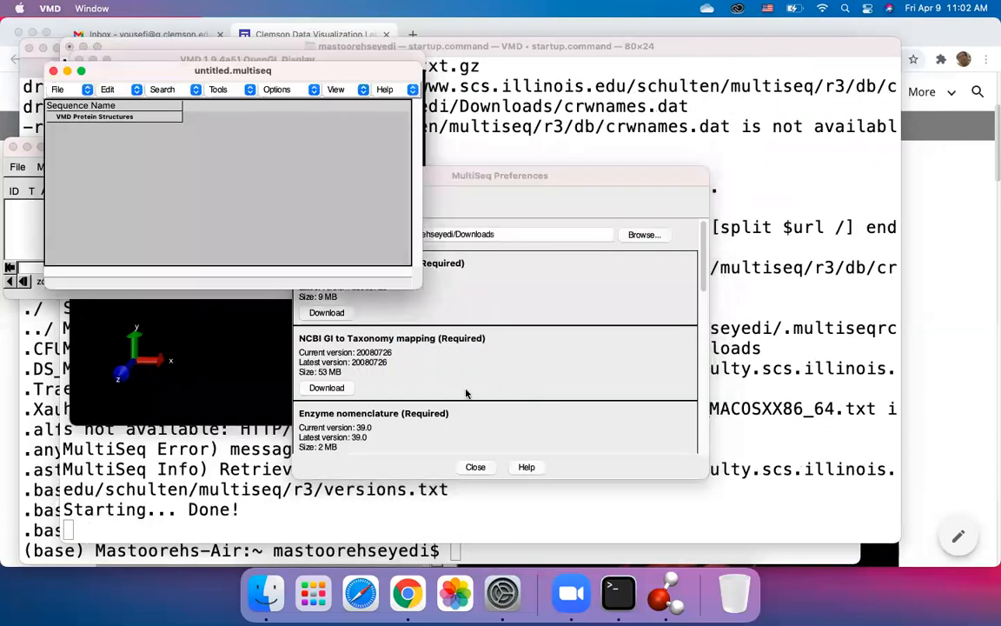
Step: Close the MultiSeq Preferences window and move the MultiSeq and VMD Main windows apart
{"action": "left_click", "coordinate": [482, 468]}
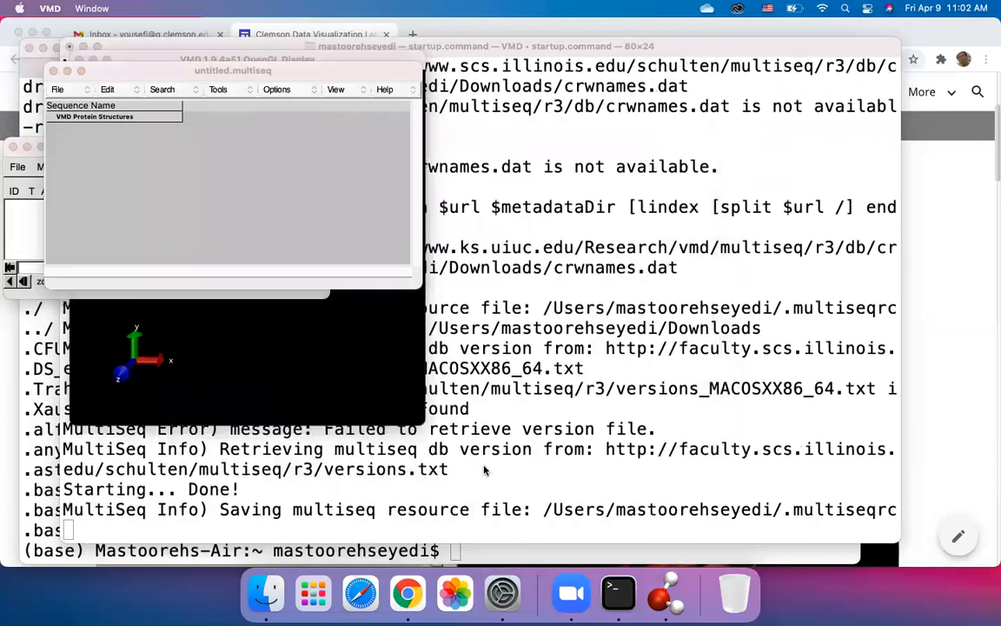
{"action": "left_click_drag", "start_coordinate": [224, 73], "coordinate": [524, 135]}
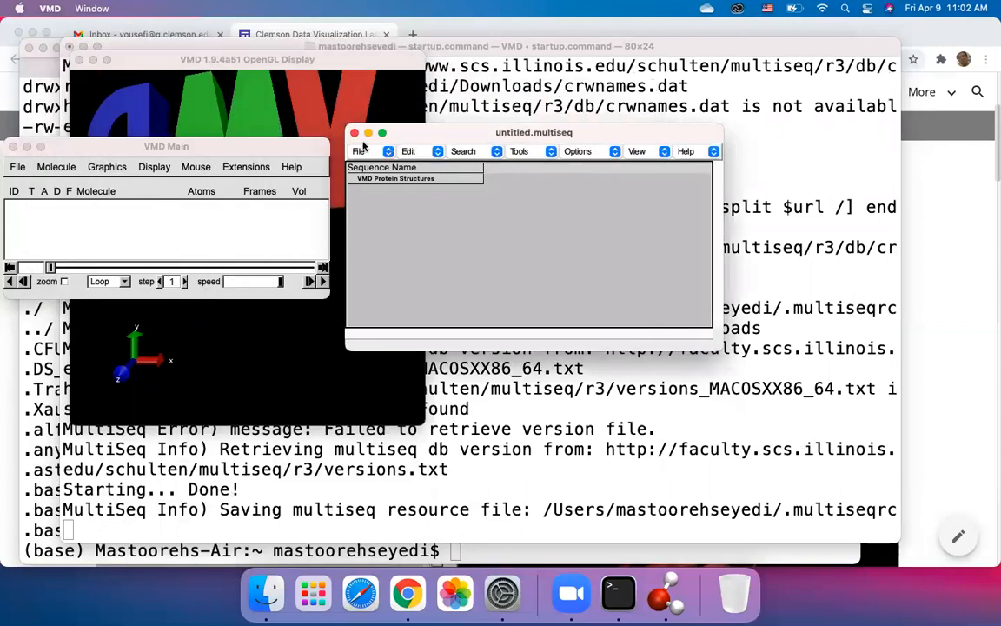
{"action": "left_click_drag", "start_coordinate": [199, 152], "coordinate": [284, 150]}
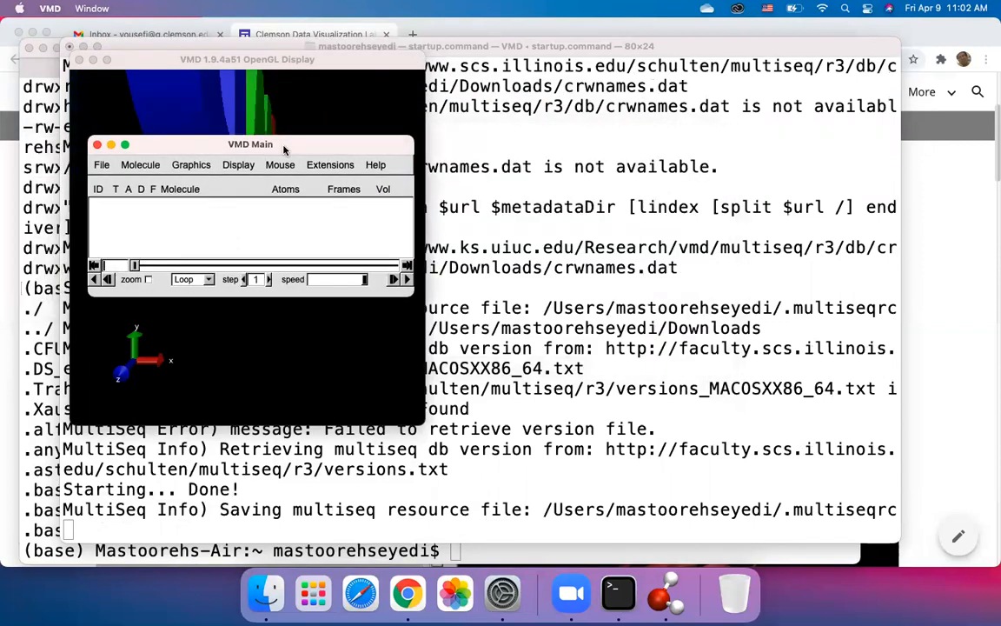
{"action": "left_click", "coordinate": [101, 164]}
{"action": "mouse_move", "coordinate": [191, 164]}
{"action": "left_click", "coordinate": [193, 184]}
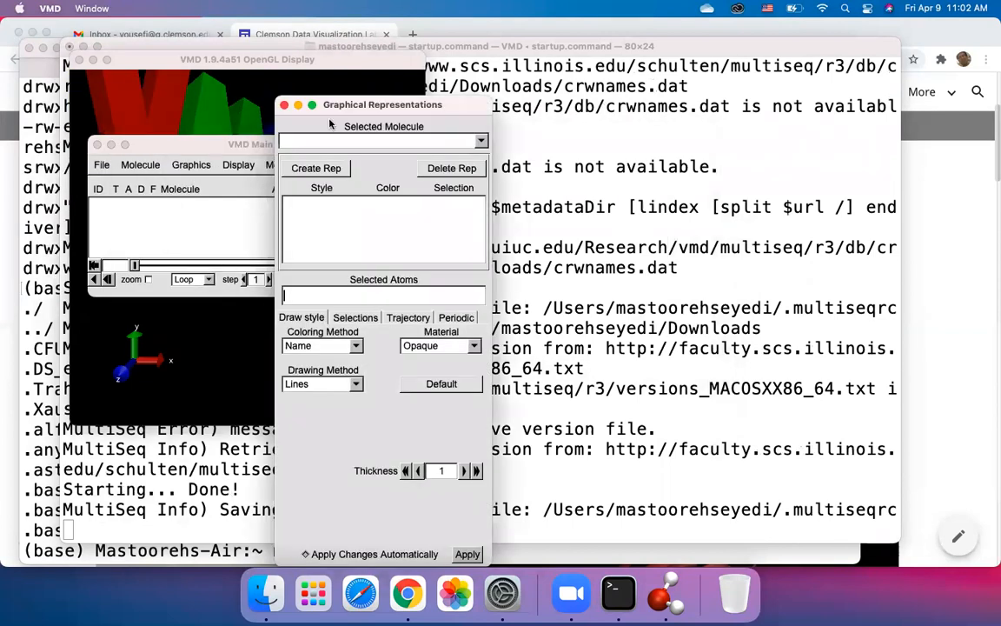
{"action": "left_click", "coordinate": [284, 104]}
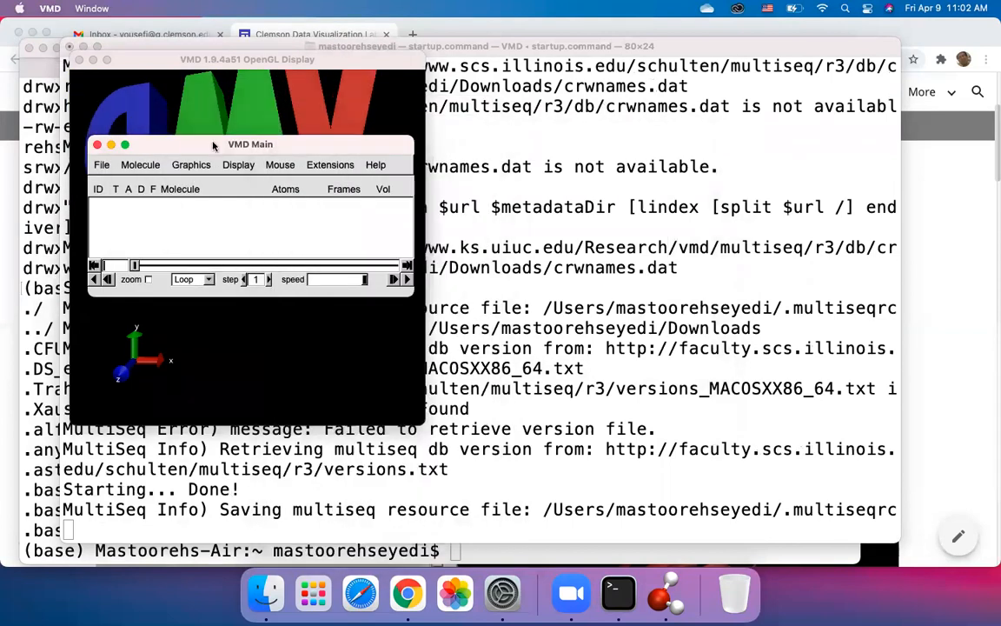
Step: Start loading a new molecule and browse to the vmd-tutorial-files folder in Downloads
{"action": "left_click", "coordinate": [102, 164]}
{"action": "left_click", "coordinate": [117, 181]}
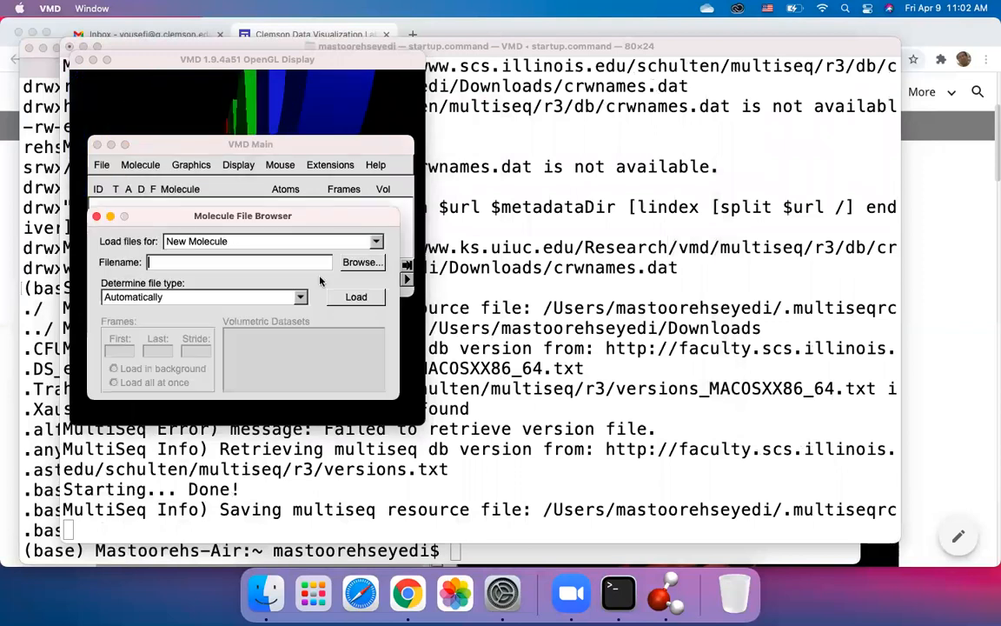
{"action": "left_click", "coordinate": [360, 262]}
{"action": "scroll", "coordinate": [427, 328], "scroll_direction": "right", "scroll_amount": 10}
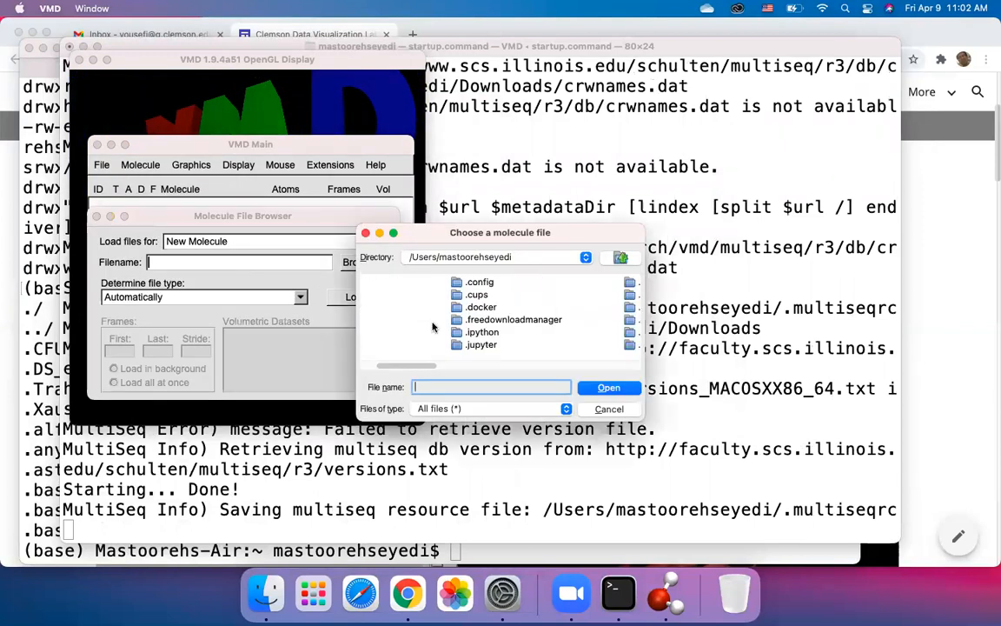
{"action": "double_click", "coordinate": [563, 295]}
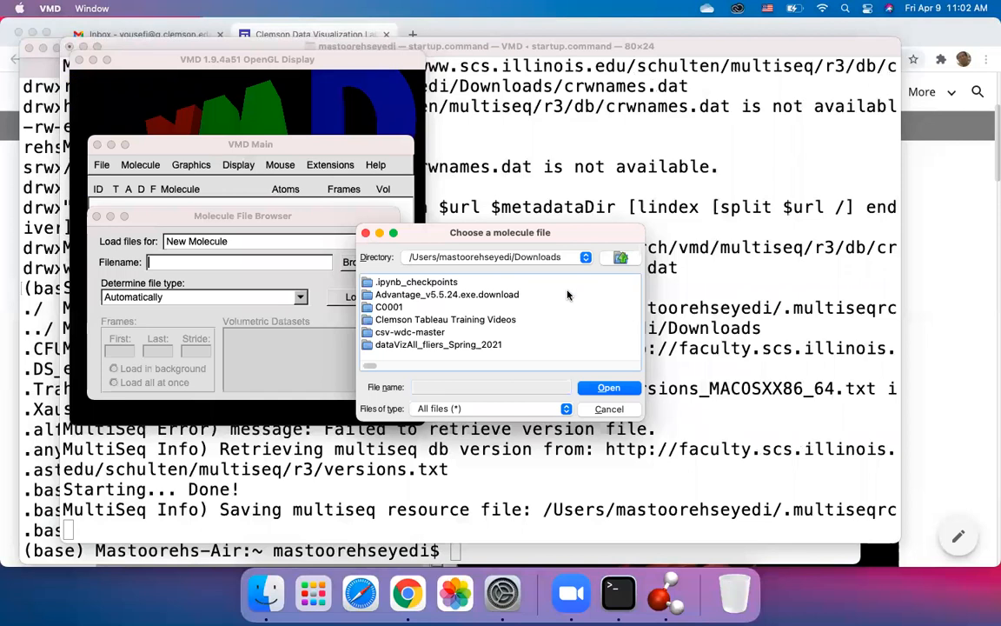
{"action": "scroll", "coordinate": [480, 329], "scroll_direction": "right", "scroll_amount": 5}
{"action": "scroll", "coordinate": [480, 329], "scroll_direction": "right", "scroll_amount": 5}
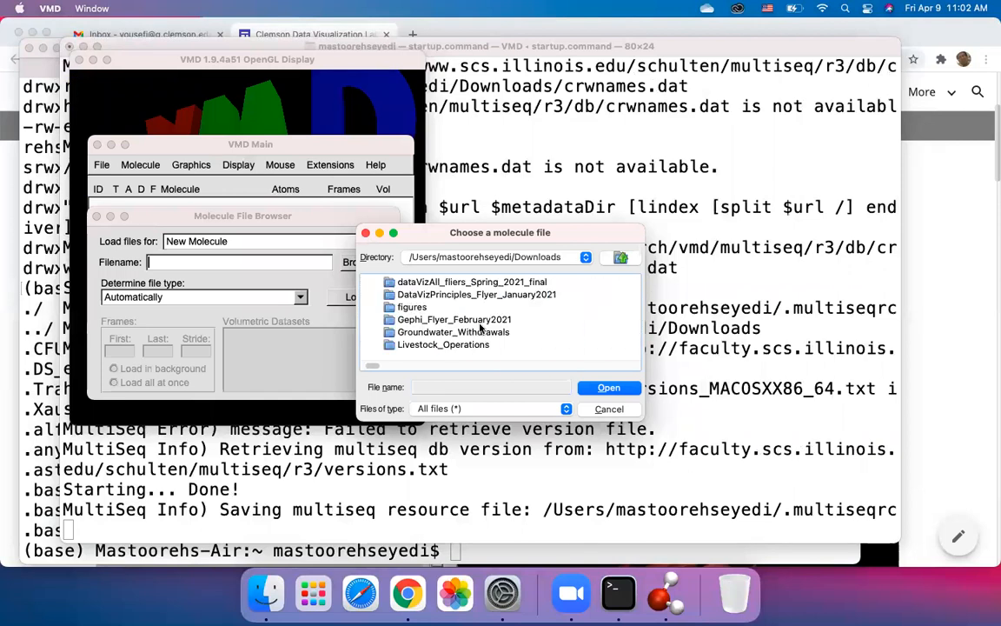
{"action": "double_click", "coordinate": [500, 332]}
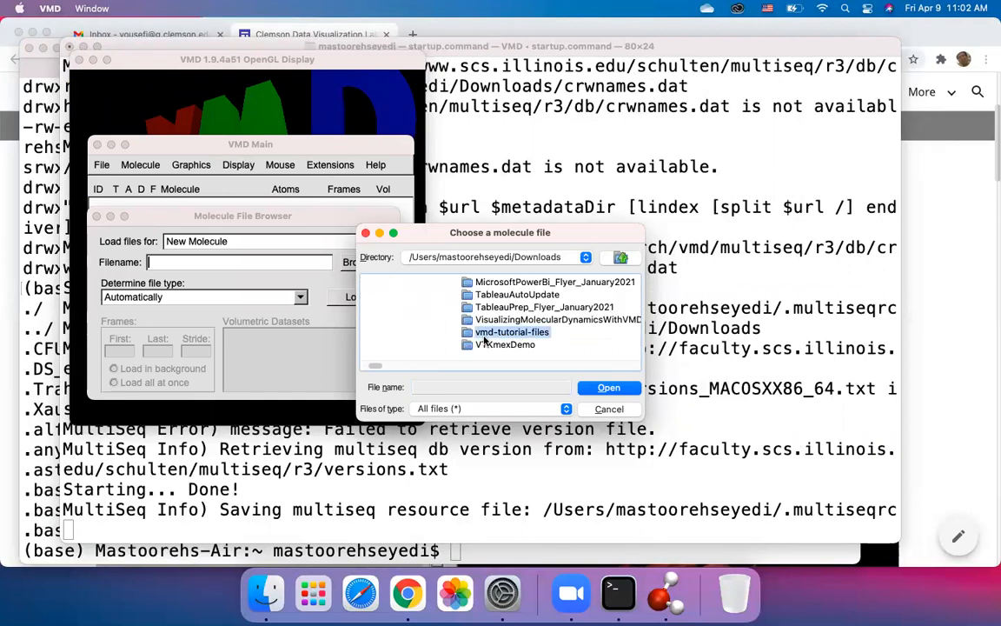
Step: Load 1ubq.pdb as a new molecule and move the OpenGL Display window clear of VMD Main
{"action": "left_click", "coordinate": [393, 344]}
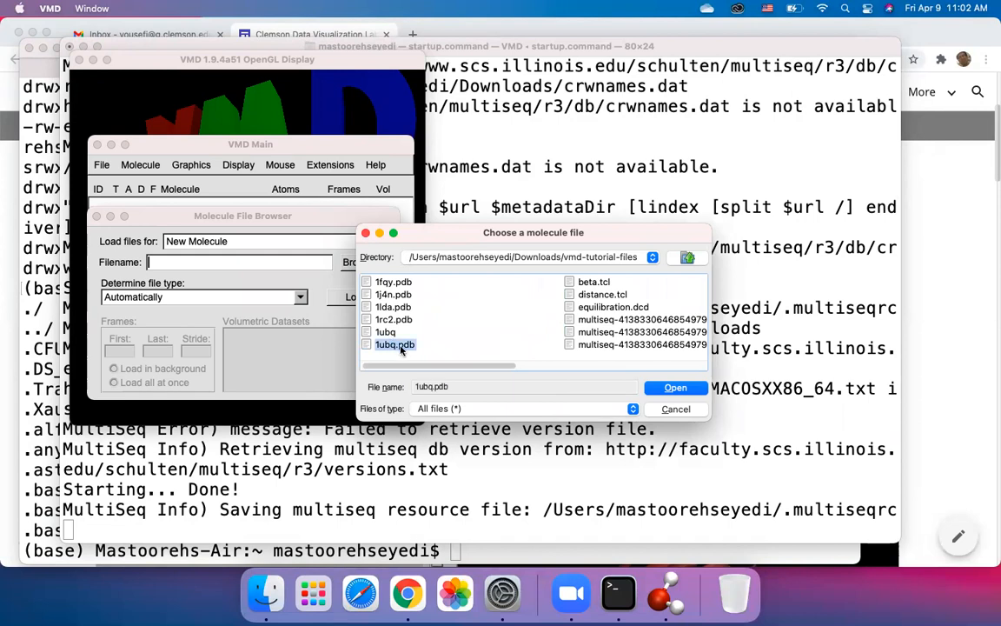
{"action": "double_click", "coordinate": [398, 346]}
{"action": "left_click", "coordinate": [352, 298]}
{"action": "left_click", "coordinate": [301, 96]}
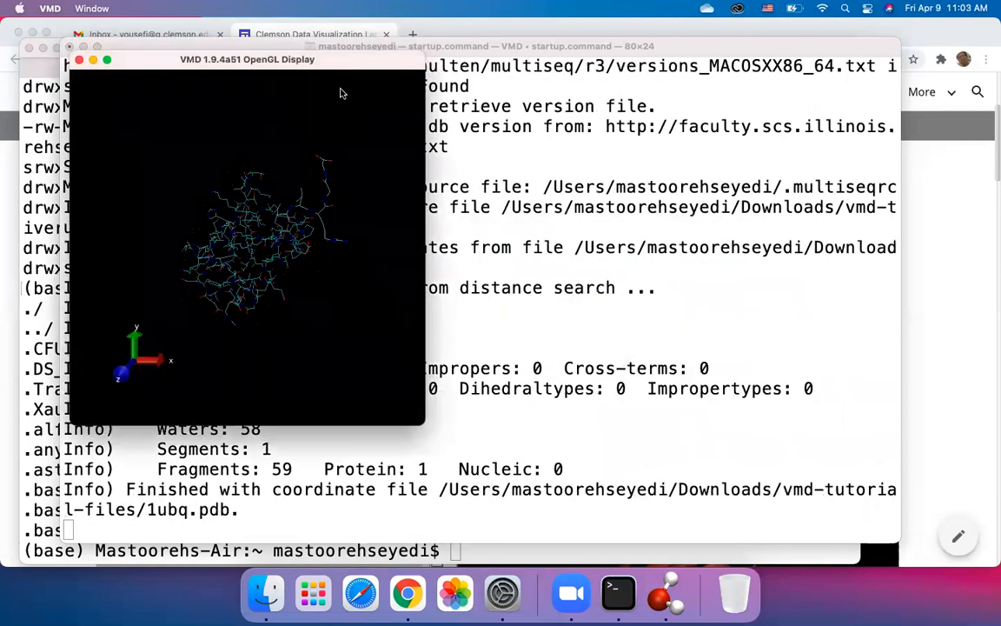
{"action": "left_click_drag", "start_coordinate": [270, 67], "coordinate": [488, 66]}
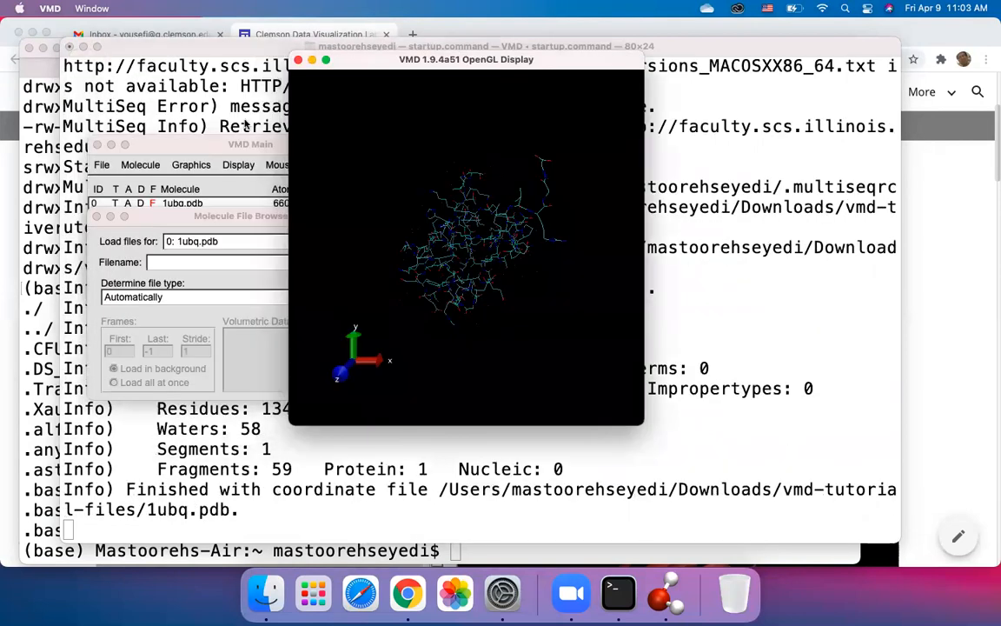
Step: Run the MultiSeq analysis extension on the loaded 1ubq.pdb and move its window off the OpenGL Display
{"action": "left_click", "coordinate": [186, 143]}
{"action": "left_click", "coordinate": [324, 165]}
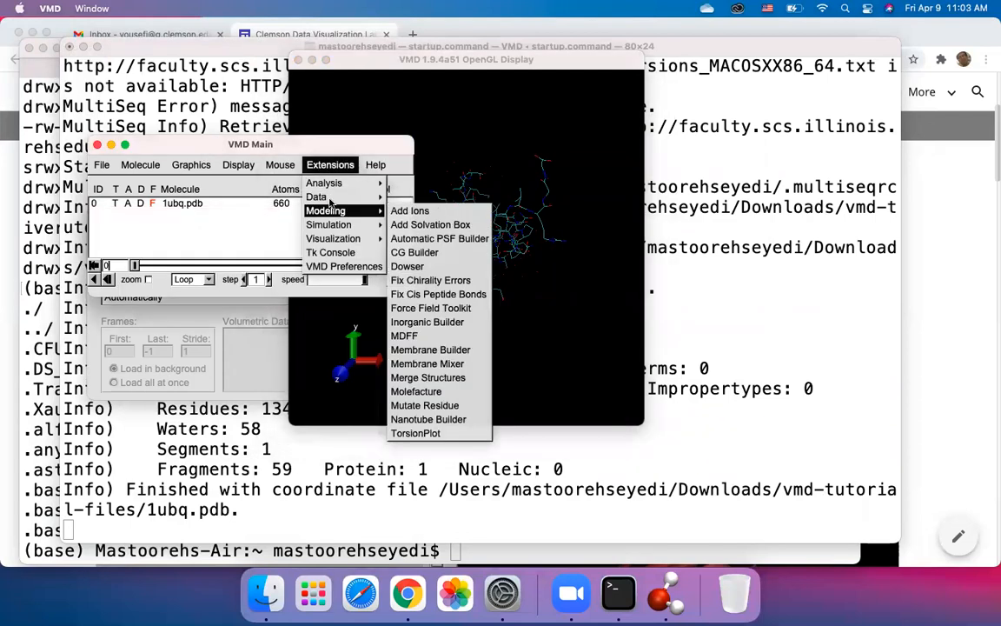
{"action": "mouse_move", "coordinate": [344, 196]}
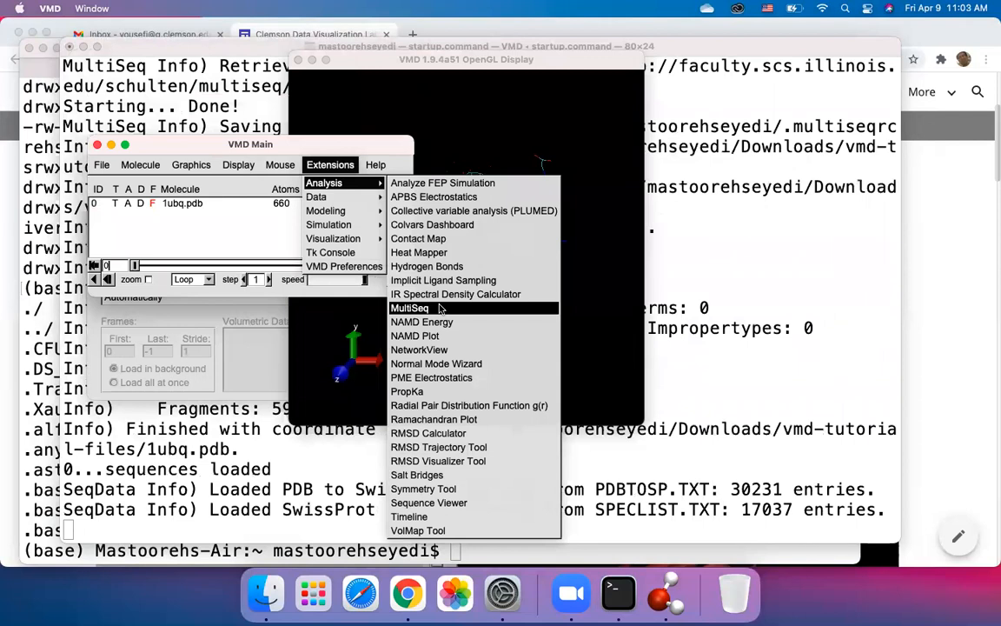
{"action": "left_click", "coordinate": [442, 309]}
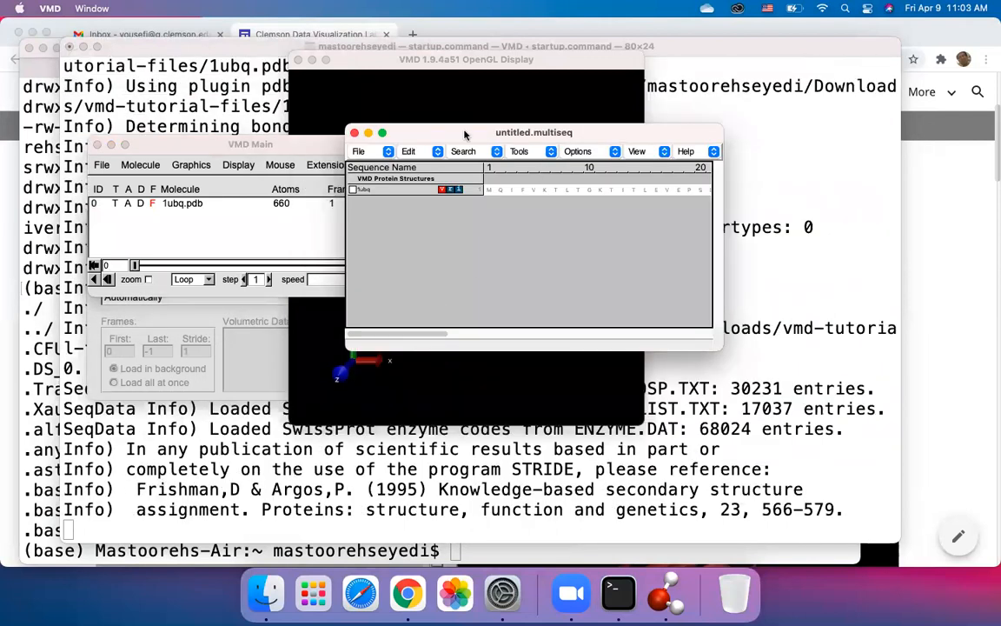
{"action": "left_click", "coordinate": [459, 100]}
{"action": "left_click", "coordinate": [670, 134]}
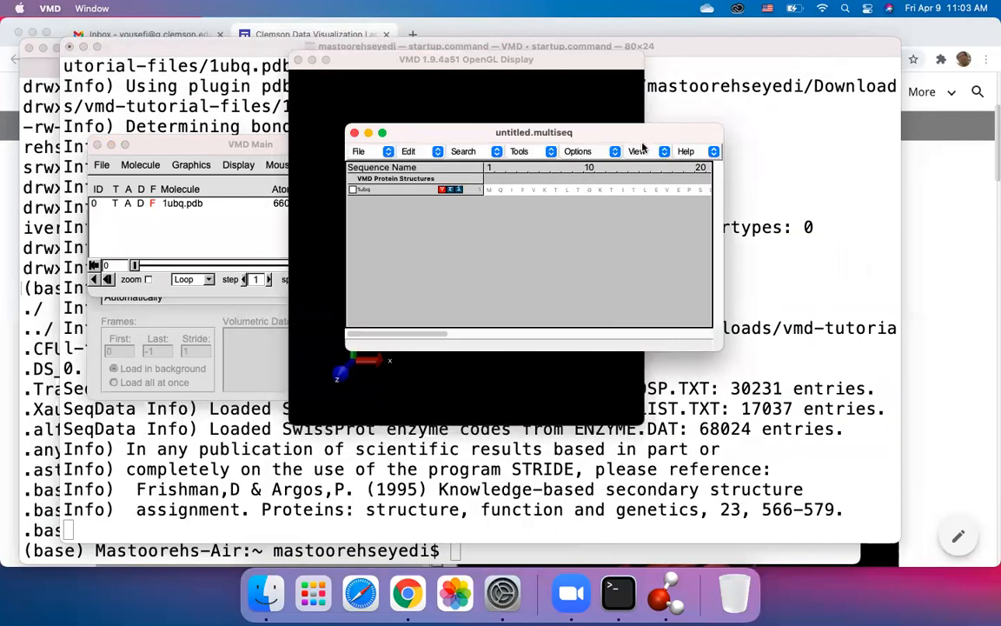
{"action": "left_click", "coordinate": [640, 151]}
{"action": "left_click_drag", "start_coordinate": [679, 139], "coordinate": [768, 163]}
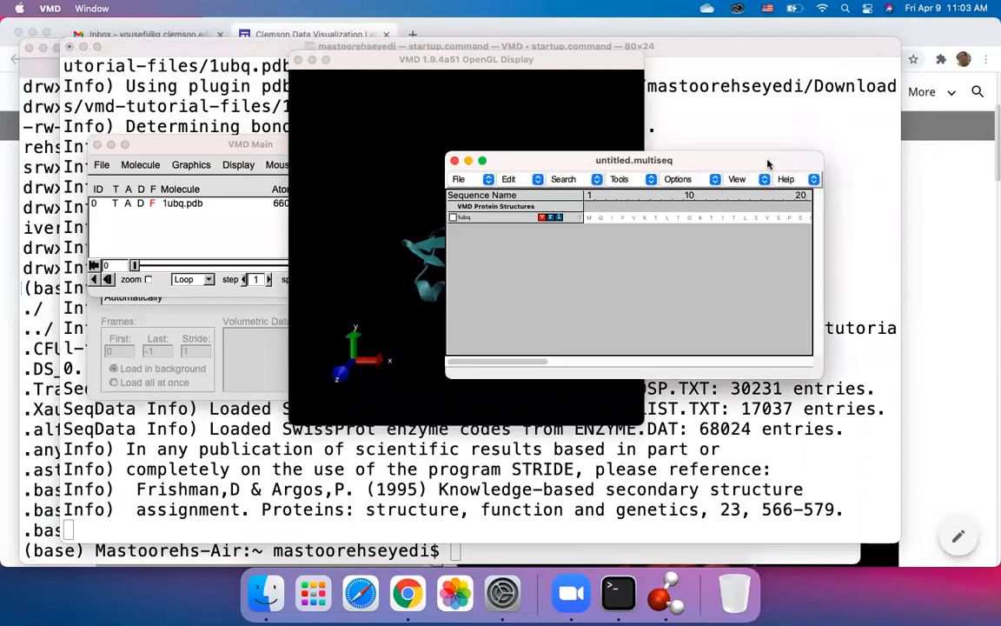
Step: Select residues 2 to 11 in the 1ubq sequence in MultiSeq and inspect their highlighting on the 3D structure
{"action": "left_click", "coordinate": [600, 219]}
{"action": "left_click", "coordinate": [644, 221], "text": "shift"}
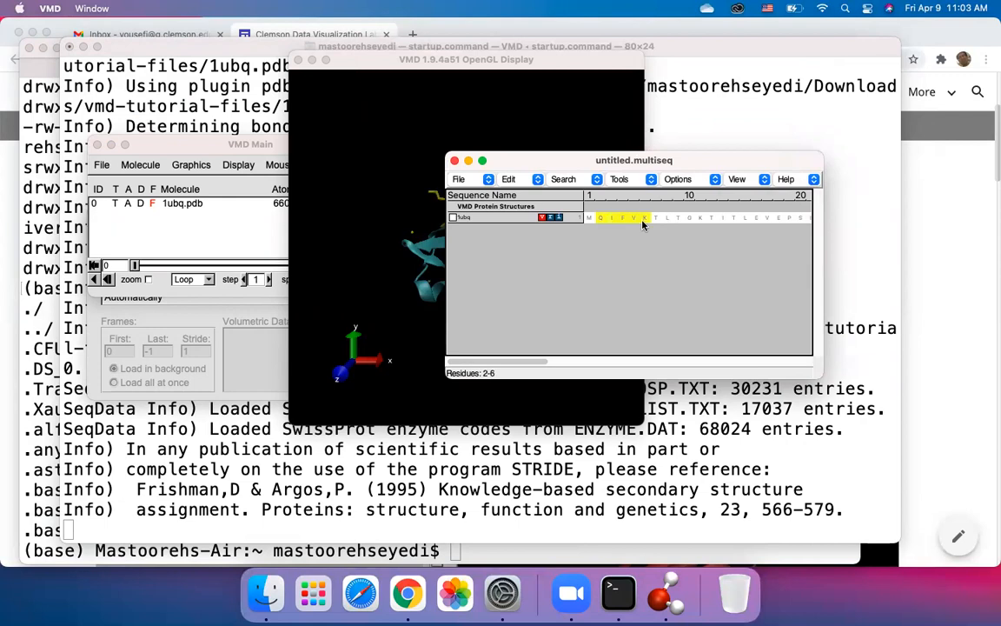
{"action": "left_click", "coordinate": [665, 219], "text": "shift"}
{"action": "left_click", "coordinate": [696, 219], "text": "shift"}
{"action": "left_click", "coordinate": [518, 106]}
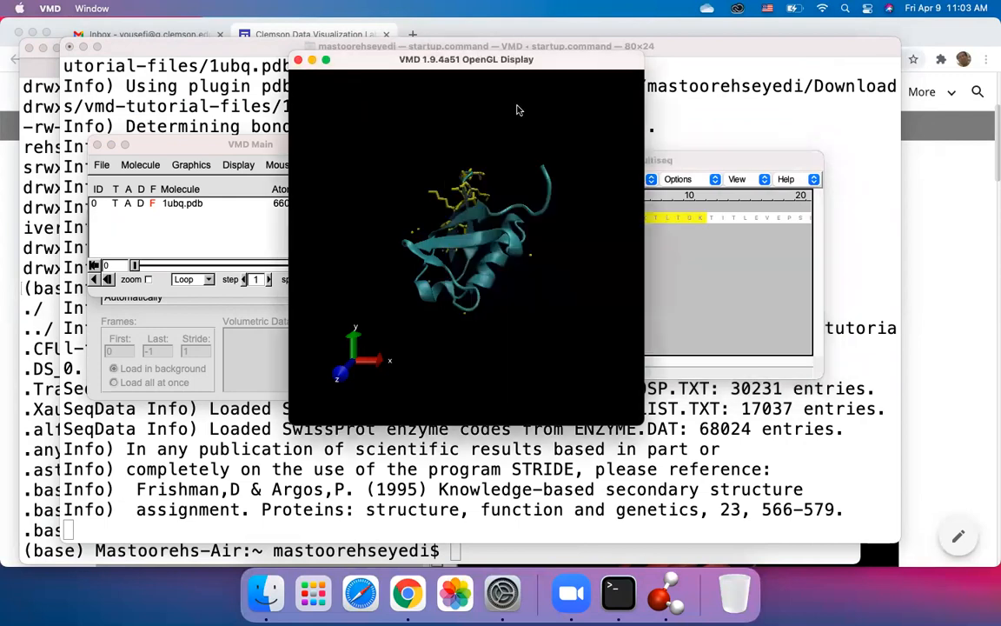
{"action": "left_click_drag", "start_coordinate": [522, 163], "coordinate": [449, 258]}
{"action": "left_click", "coordinate": [686, 161]}
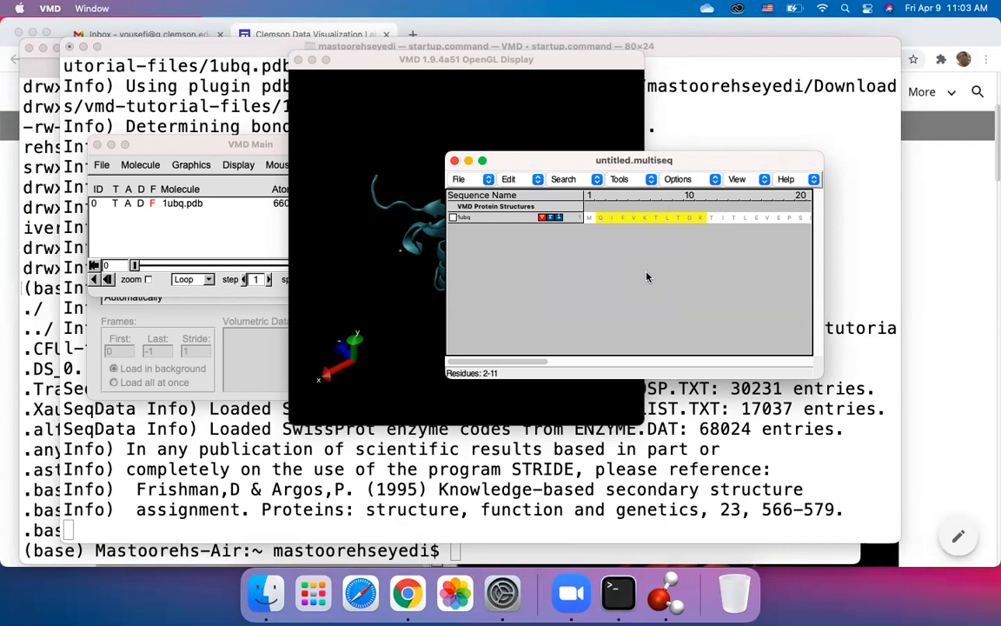
Step: Switch to Chrome and review the web page's MultiSeq plugin section with its example image of selected residues
{"action": "left_click", "coordinate": [407, 594]}
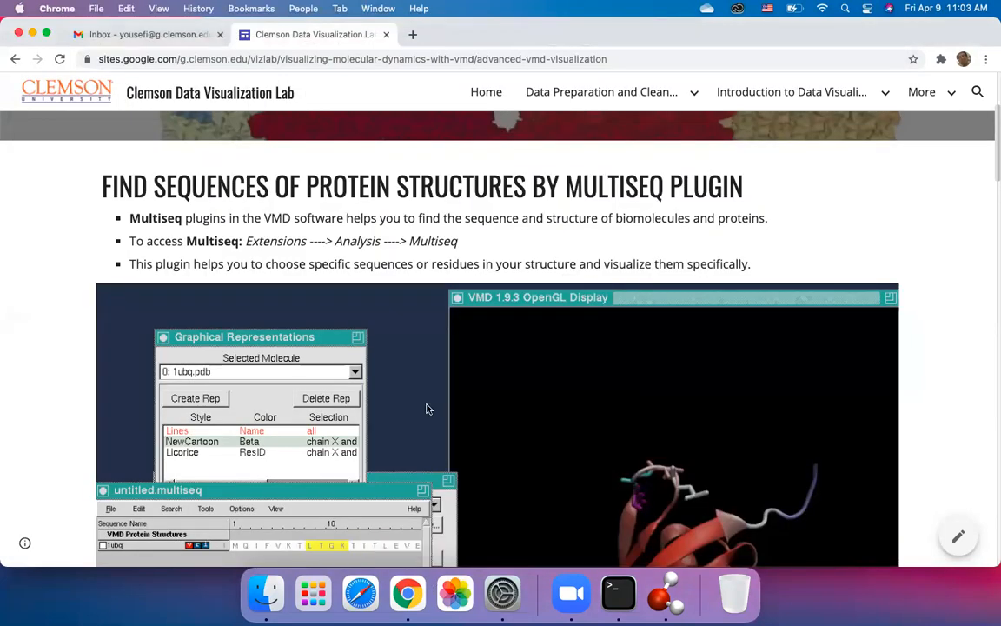
{"action": "scroll", "coordinate": [427, 407], "scroll_direction": "down", "scroll_amount": 3}
{"action": "scroll", "coordinate": [427, 407], "scroll_direction": "down", "scroll_amount": 5}
{"action": "scroll", "coordinate": [427, 408], "scroll_direction": "up", "scroll_amount": 6}
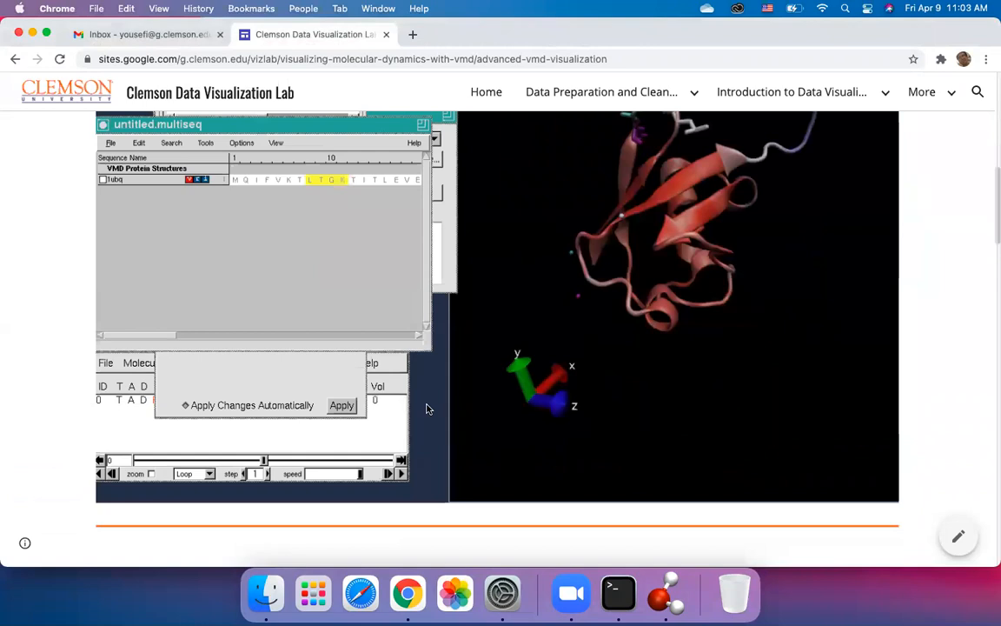
{"action": "scroll", "coordinate": [427, 409], "scroll_direction": "down", "scroll_amount": 1}
{"action": "scroll", "coordinate": [440, 339], "scroll_direction": "up", "scroll_amount": 1}
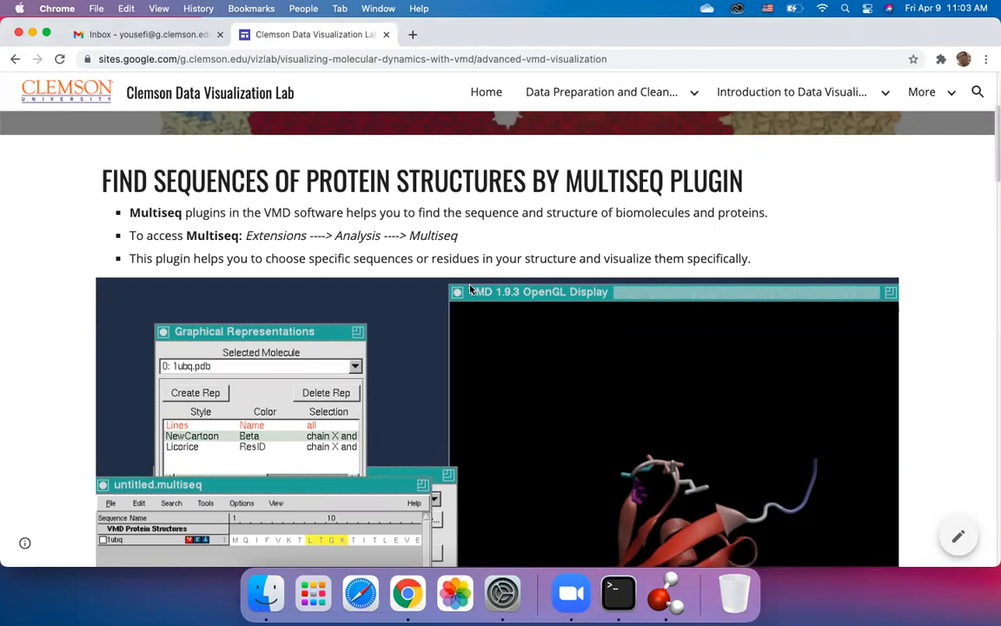
{"action": "scroll", "coordinate": [470, 289], "scroll_direction": "down", "scroll_amount": 10}
{"action": "scroll", "coordinate": [469, 290], "scroll_direction": "up", "scroll_amount": 6}
{"action": "scroll", "coordinate": [469, 290], "scroll_direction": "up", "scroll_amount": 3}
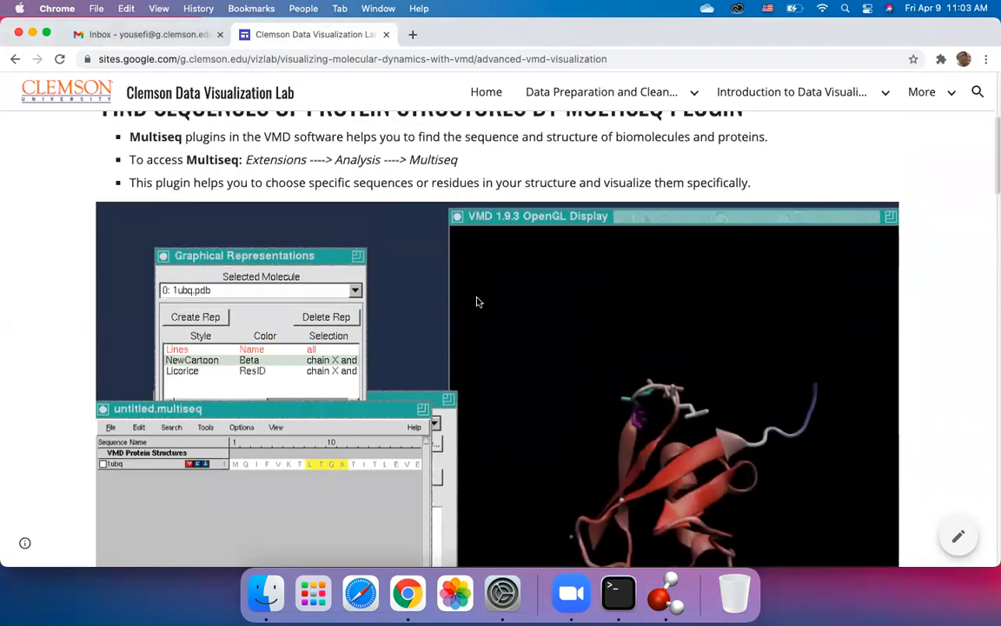
Step: Return to VMD and compare the residues selected in MultiSeq with the highlighted part of the protein structure
{"action": "left_click", "coordinate": [666, 594]}
{"action": "left_click", "coordinate": [399, 233]}
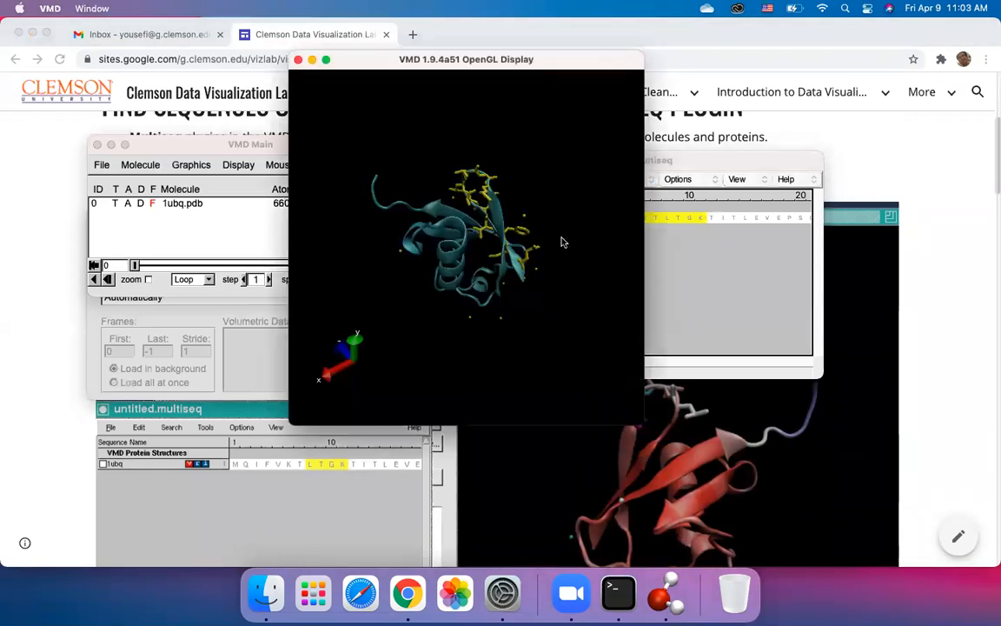
{"action": "left_click", "coordinate": [675, 154]}
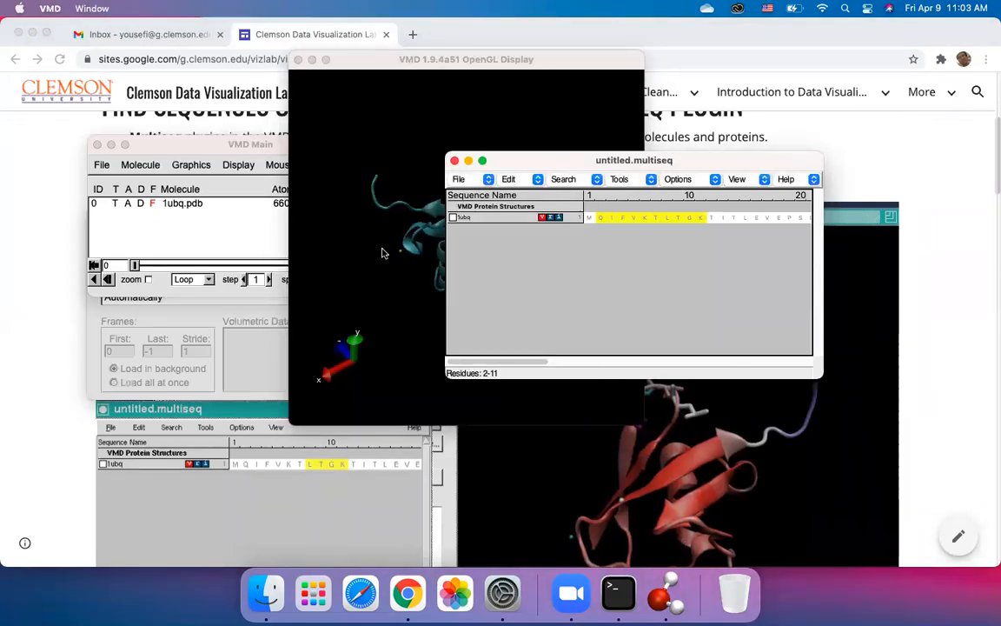
{"action": "left_click", "coordinate": [382, 253]}
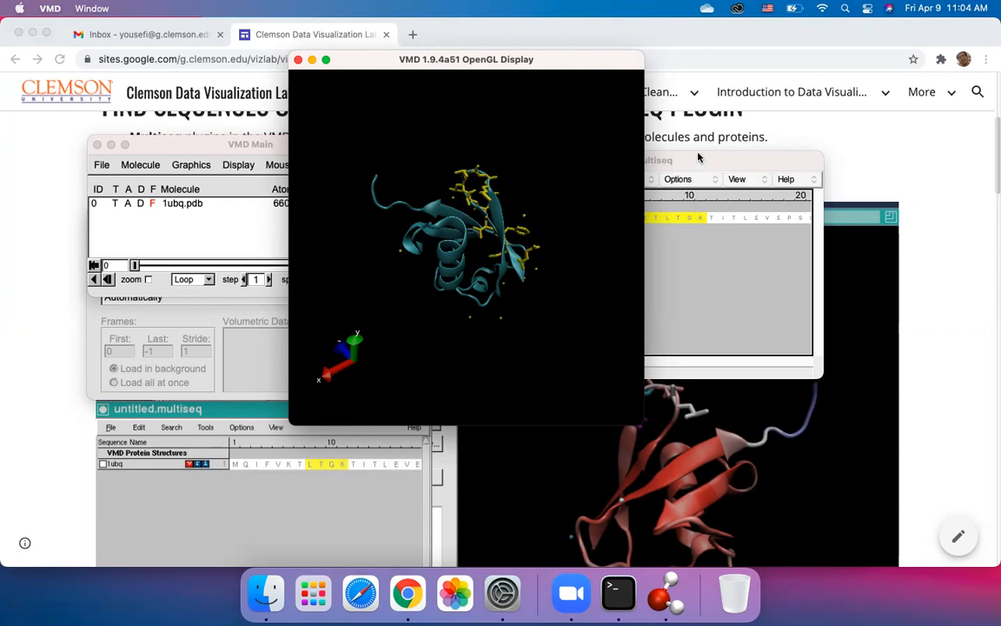
{"action": "left_click", "coordinate": [696, 200]}
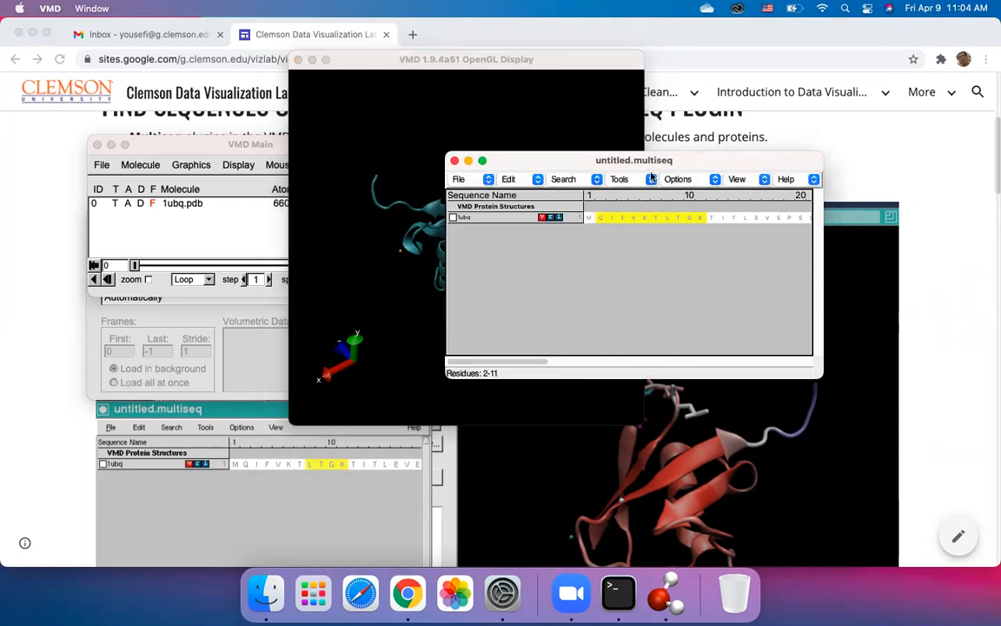
{"action": "left_click", "coordinate": [402, 235]}
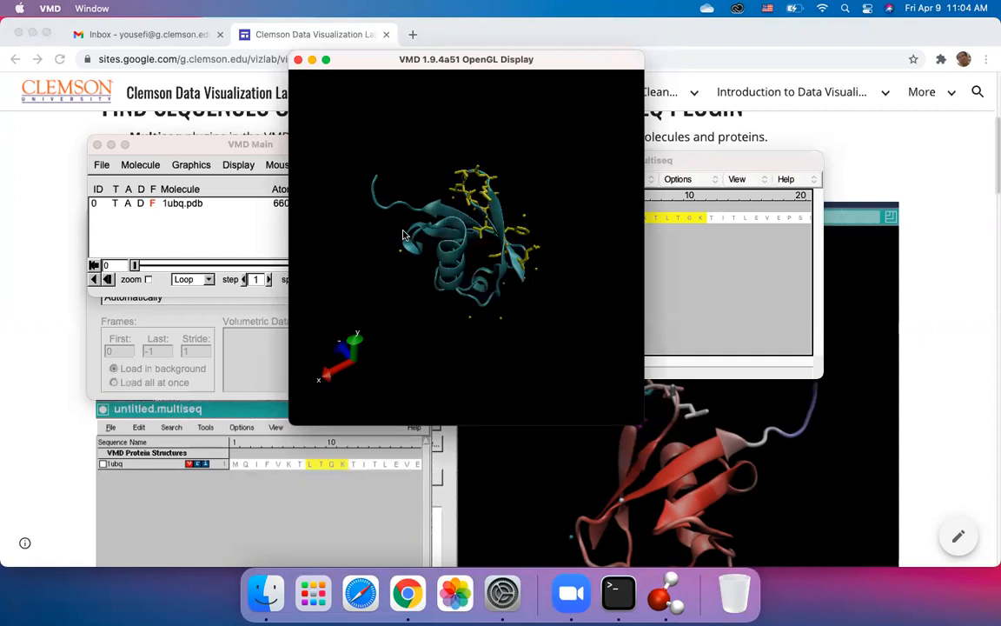
Step: Go back to Chrome and read the section on finding the contact map of biomolecules and proteins
{"action": "left_click", "coordinate": [886, 357]}
{"action": "scroll", "coordinate": [717, 289], "scroll_direction": "down", "scroll_amount": 10}
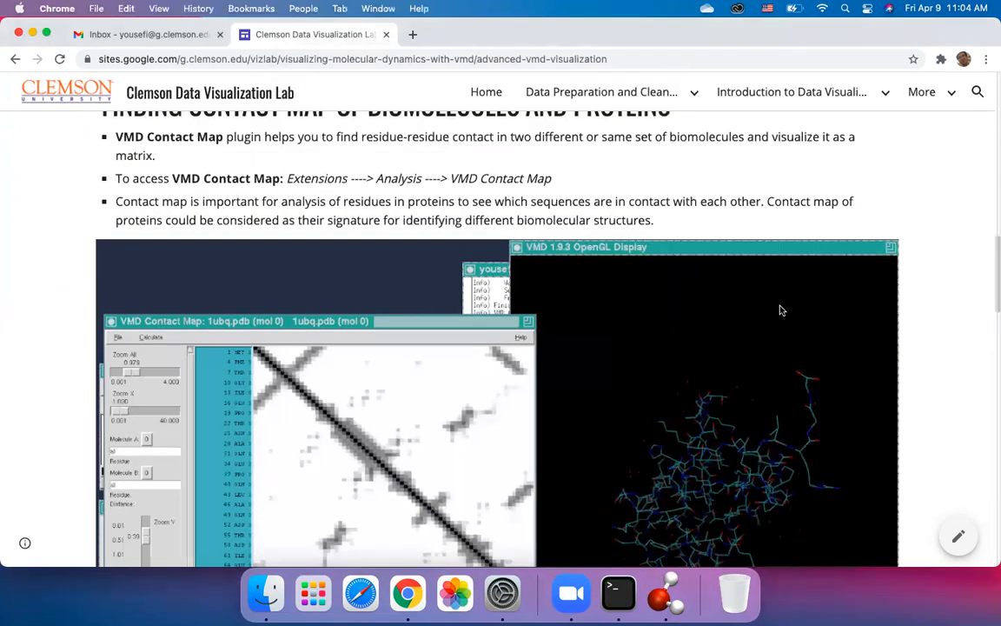
{"action": "scroll", "coordinate": [695, 285], "scroll_direction": "up", "scroll_amount": 2}
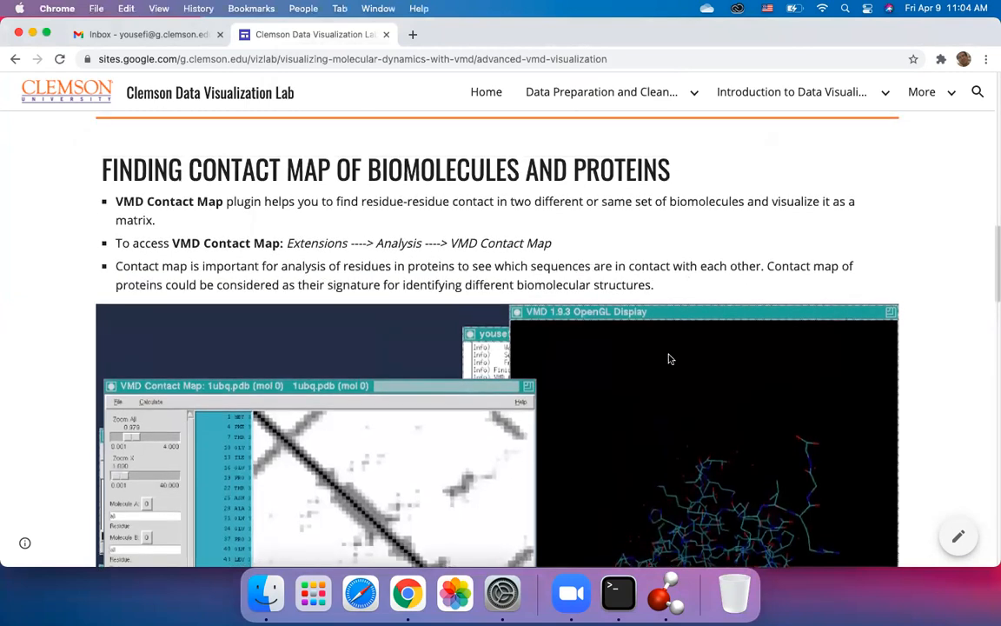
{"action": "scroll", "coordinate": [669, 359], "scroll_direction": "down", "scroll_amount": 1}
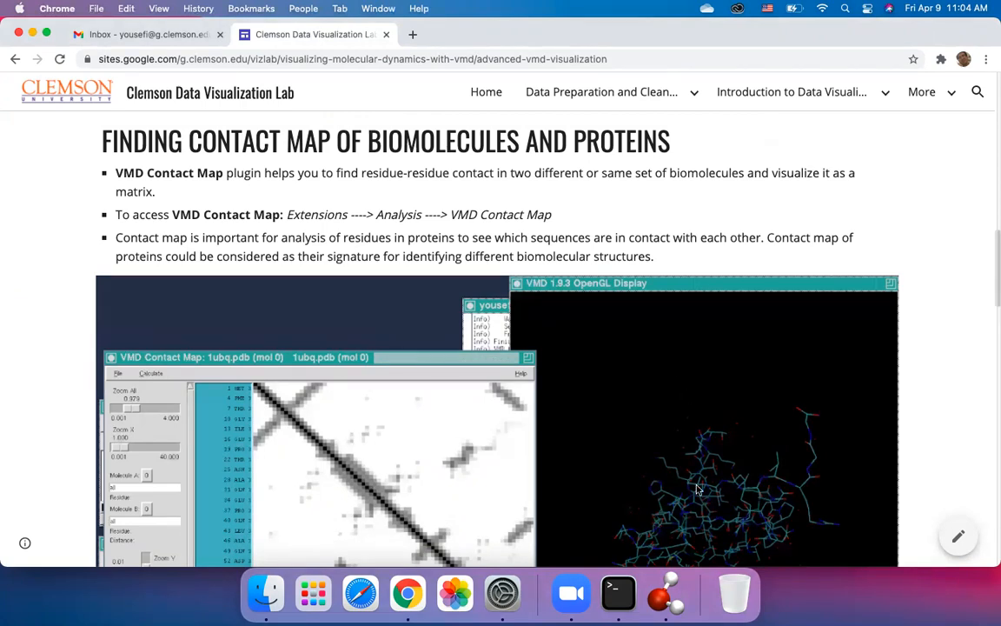
Step: Switch to VMD, open the Contact Map analysis extension for 1ubq.pdb and move its window beside VMD Main
{"action": "left_click", "coordinate": [678, 587]}
{"action": "left_click", "coordinate": [235, 146]}
{"action": "left_click", "coordinate": [331, 164]}
{"action": "mouse_move", "coordinate": [345, 196]}
{"action": "mouse_move", "coordinate": [326, 182]}
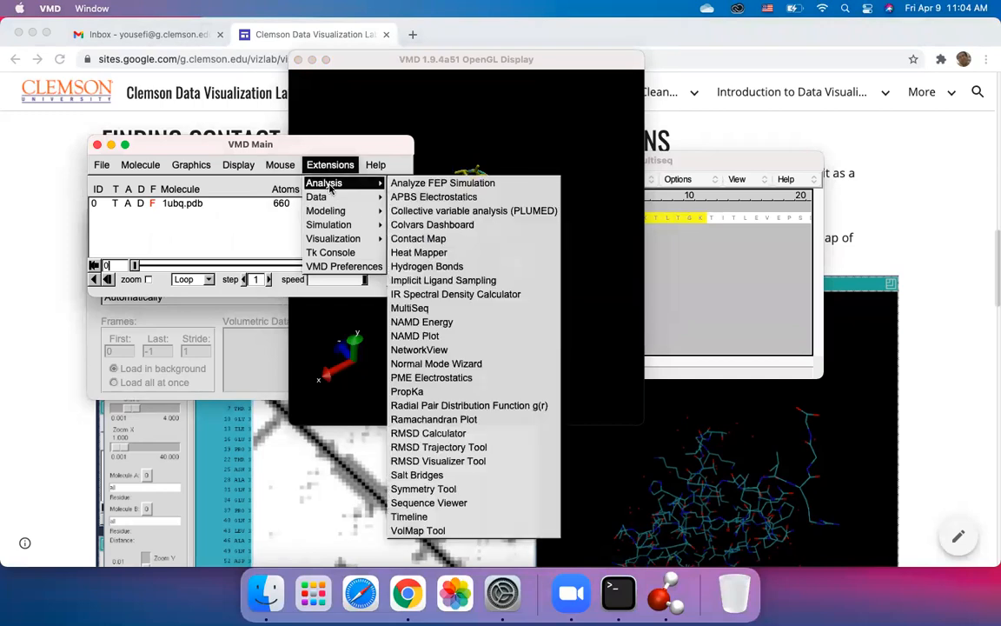
{"action": "left_click", "coordinate": [434, 242]}
{"action": "left_click_drag", "start_coordinate": [432, 112], "coordinate": [668, 123]}
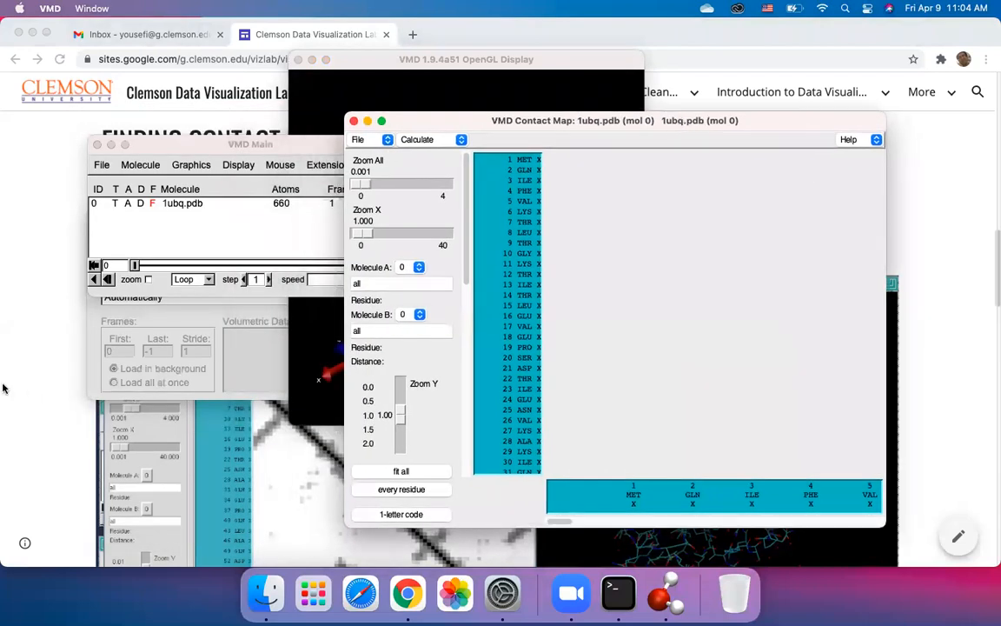
Step: Switch to Chrome, examine the example contact map of 1ubq.pdb on the web page, and return to VMD
{"action": "left_click", "coordinate": [17, 384]}
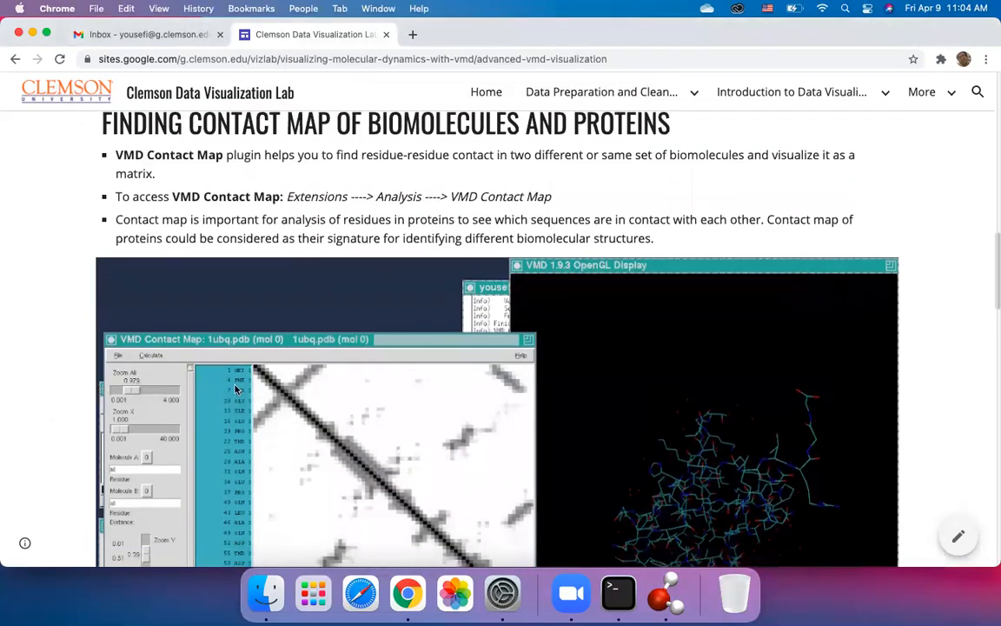
{"action": "scroll", "coordinate": [438, 380], "scroll_direction": "down", "scroll_amount": 4}
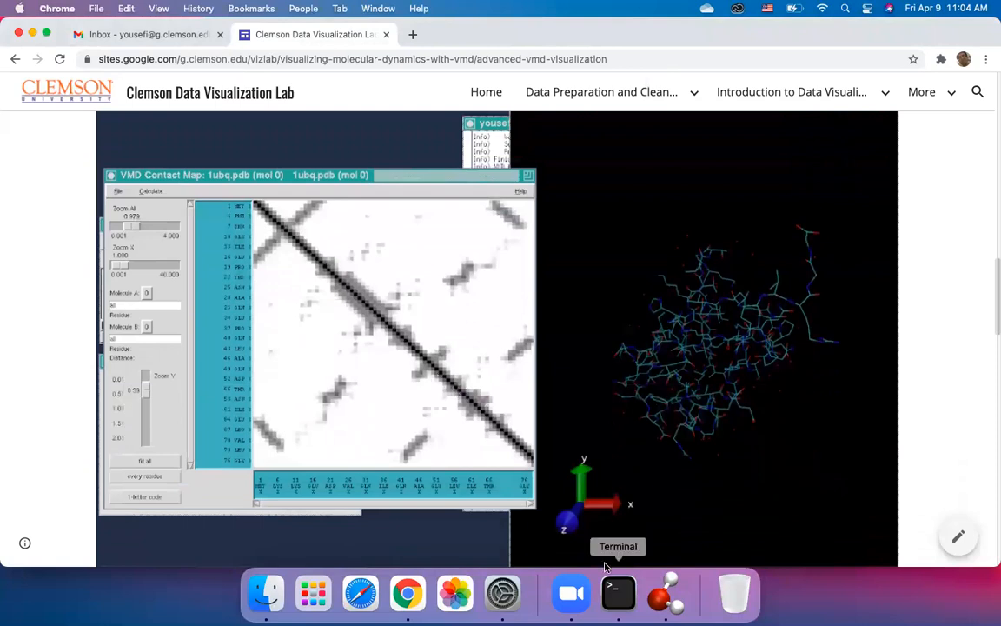
{"action": "left_click", "coordinate": [667, 594]}
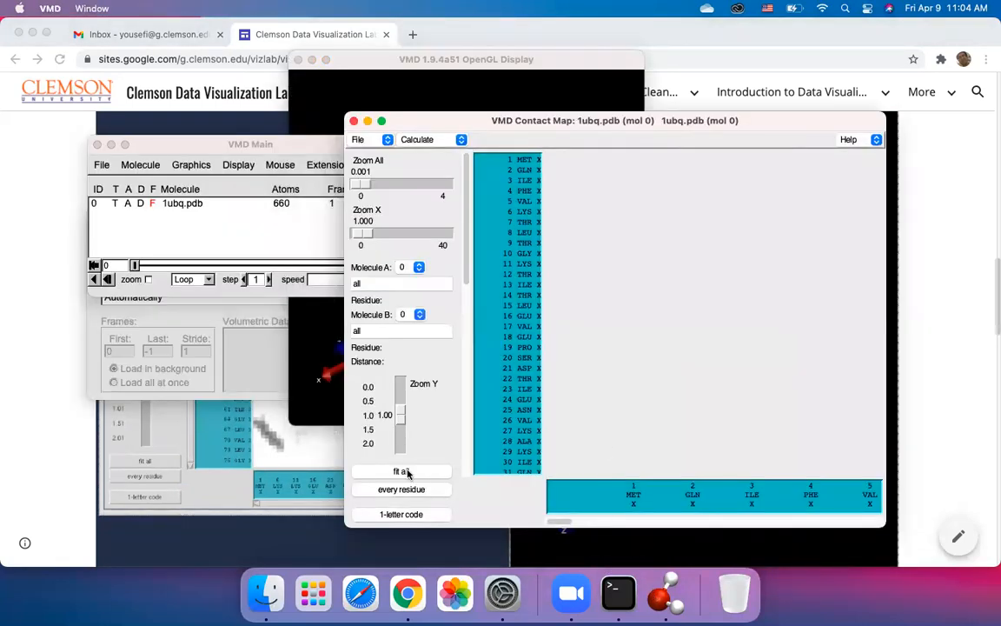
Step: Try the Contact Map's fit all and every residue display options, and set Zoom All to its minimum of 0.001
{"action": "left_click", "coordinate": [401, 472]}
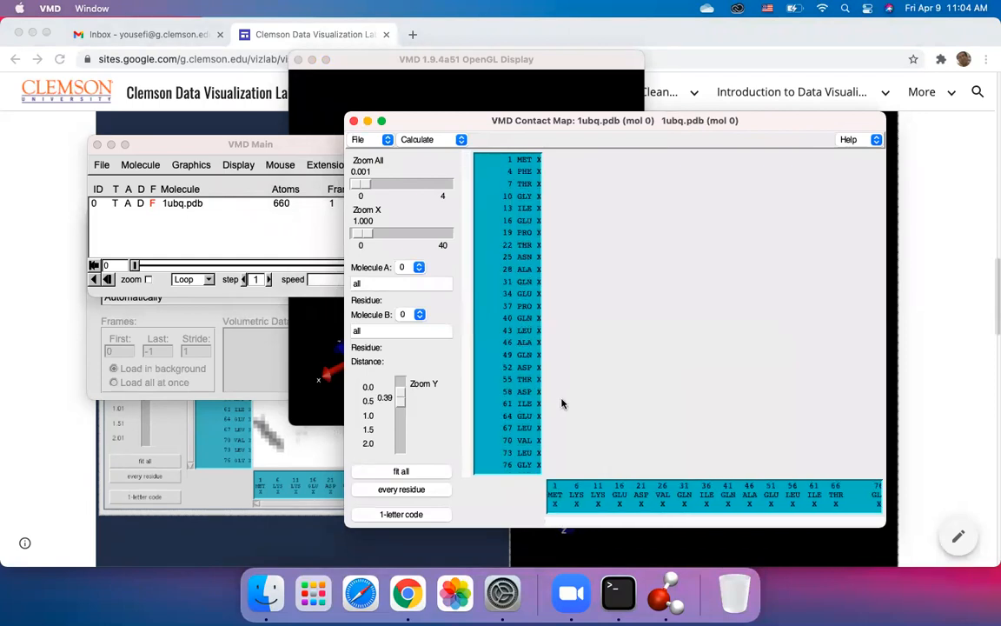
{"action": "left_click", "coordinate": [386, 490]}
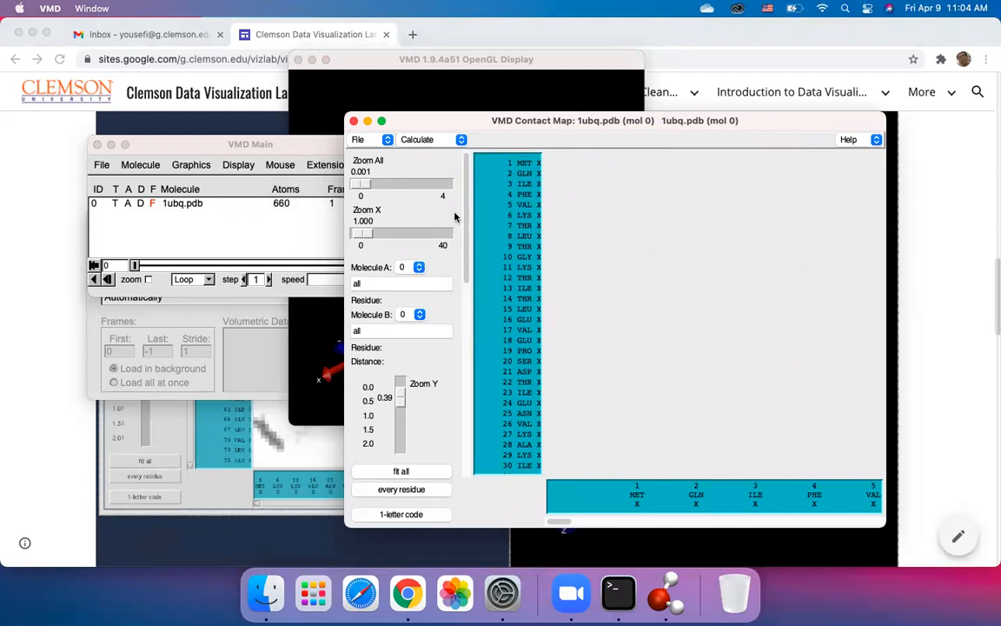
{"action": "mouse_move", "coordinate": [363, 185]}
{"action": "left_mouse_down"}
{"action": "mouse_move", "coordinate": [442, 193]}
{"action": "mouse_move", "coordinate": [363, 185]}
{"action": "left_mouse_up"}
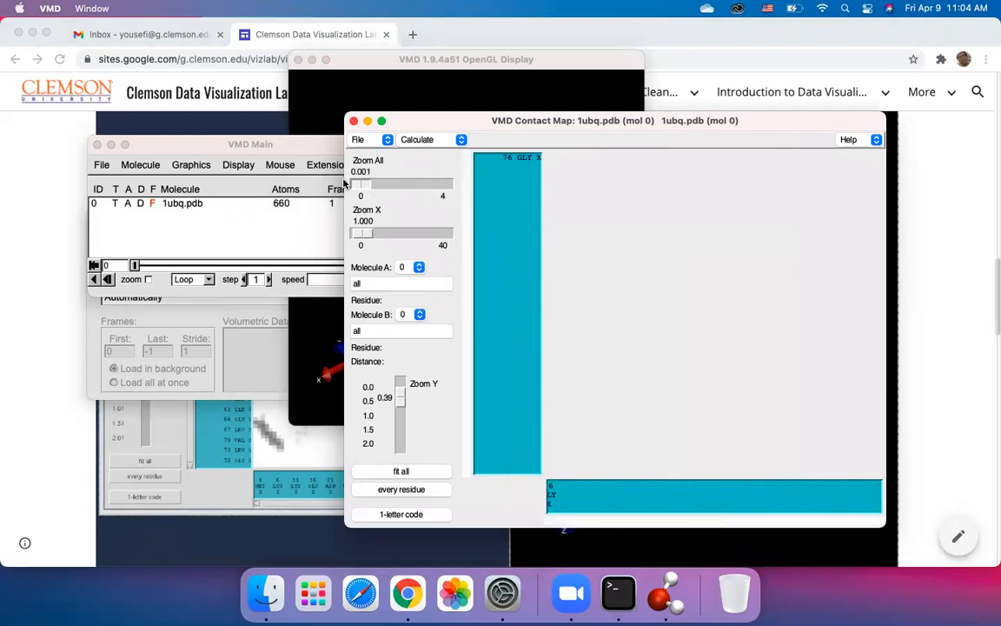
Step: Try to calculate the residue-residue distances of 1ubq.pdb at the minimum zoom
{"action": "left_click", "coordinate": [415, 140]}
{"action": "left_click", "coordinate": [437, 170]}
{"action": "left_click", "coordinate": [411, 141]}
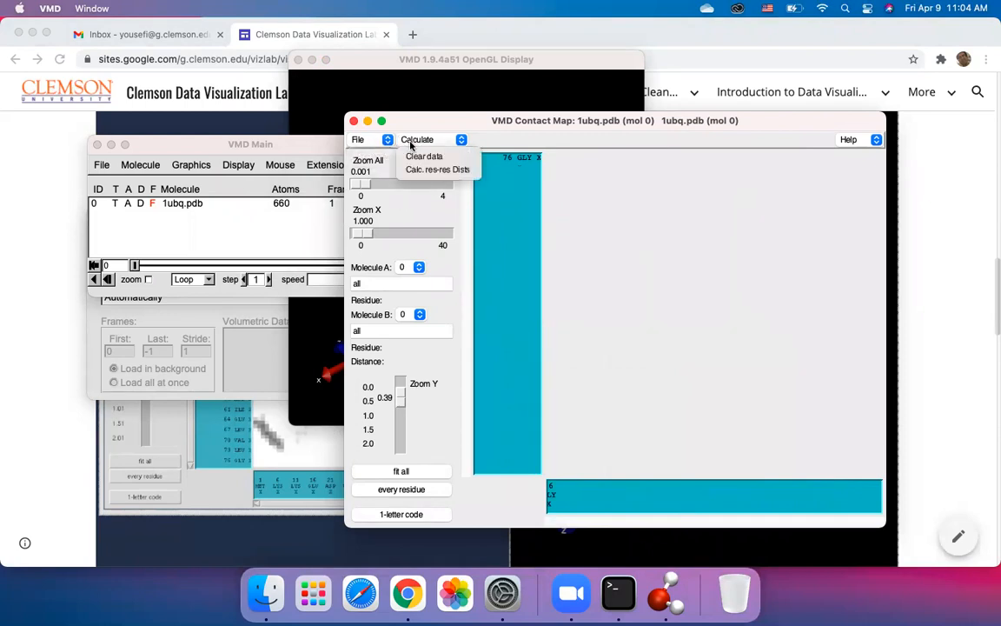
{"action": "left_click", "coordinate": [430, 166]}
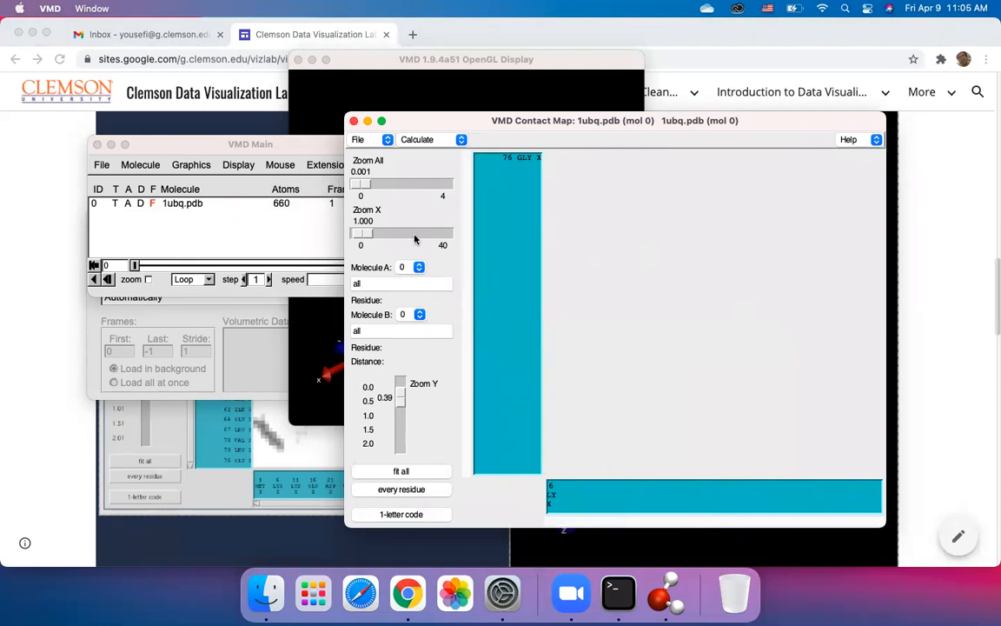
Step: Set Zoom All to 4.000 and Zoom X to about 7.119, and calculate the residue-residue distances for 1ubq.pdb
{"action": "left_click_drag", "start_coordinate": [364, 184], "coordinate": [443, 184]}
{"action": "mouse_move", "coordinate": [372, 235]}
{"action": "left_mouse_down"}
{"action": "mouse_move", "coordinate": [448, 233]}
{"action": "mouse_move", "coordinate": [315, 236]}
{"action": "mouse_move", "coordinate": [378, 237]}
{"action": "left_mouse_up"}
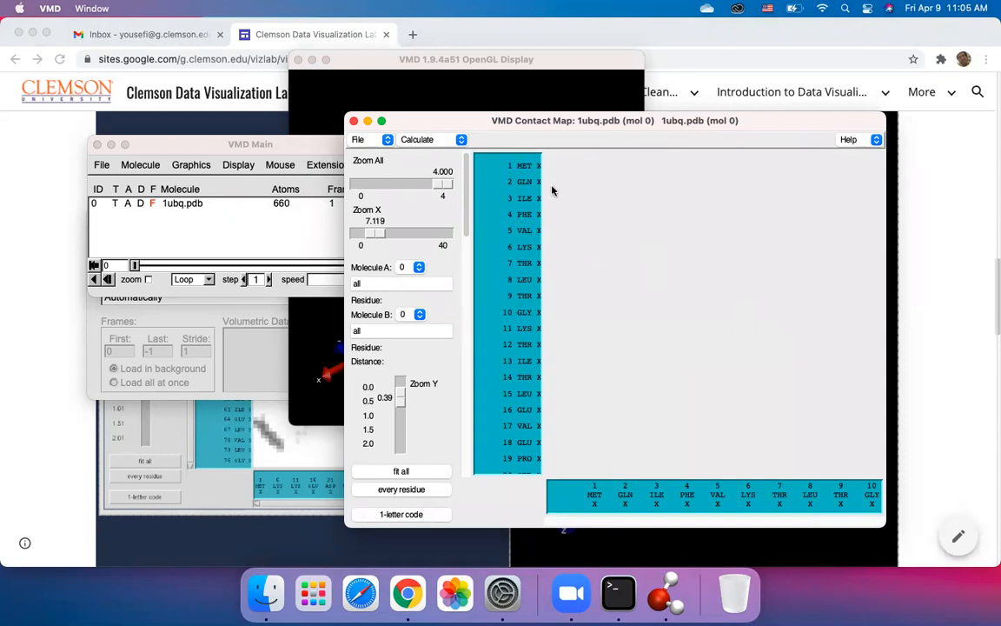
{"action": "left_click", "coordinate": [415, 140]}
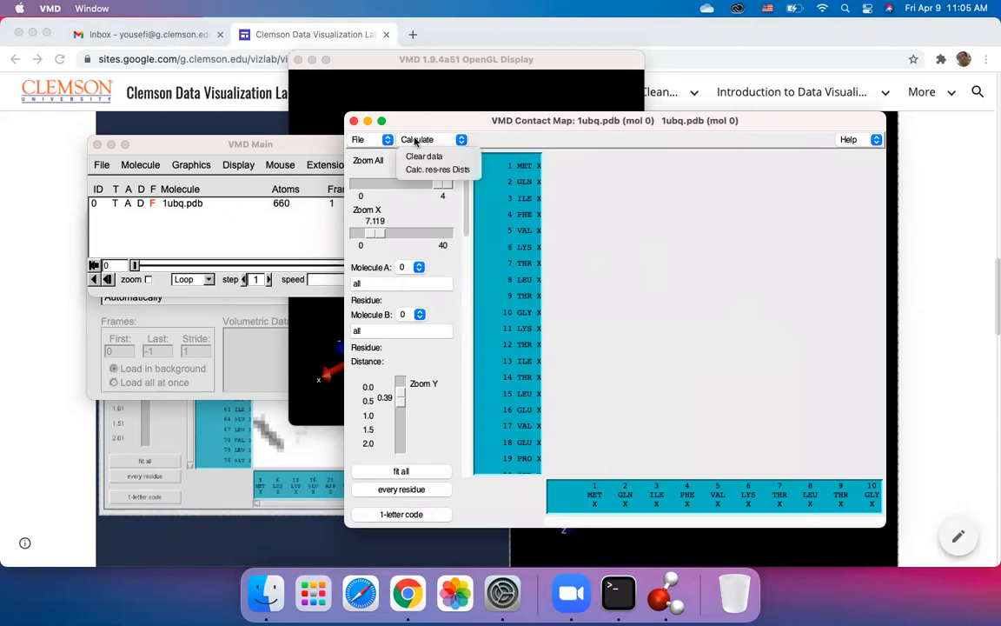
{"action": "left_click", "coordinate": [437, 169]}
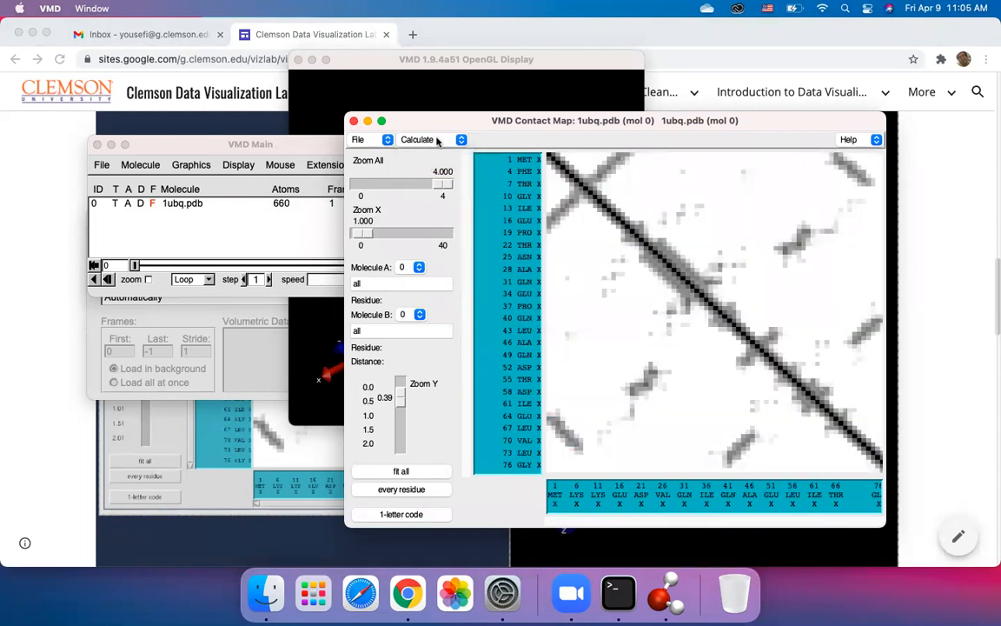
{"action": "left_click", "coordinate": [417, 139]}
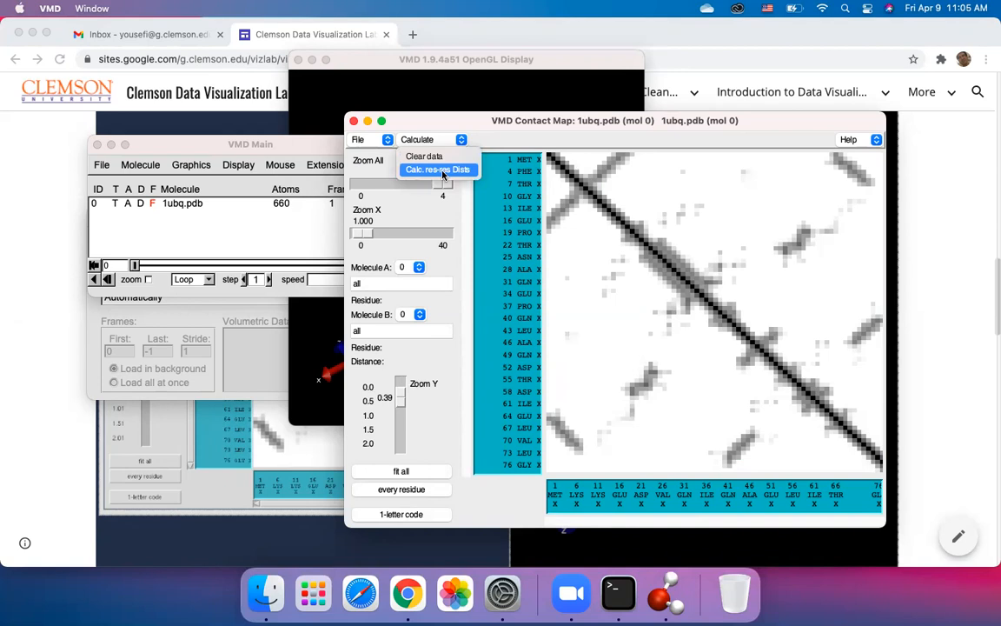
{"action": "left_click", "coordinate": [487, 117]}
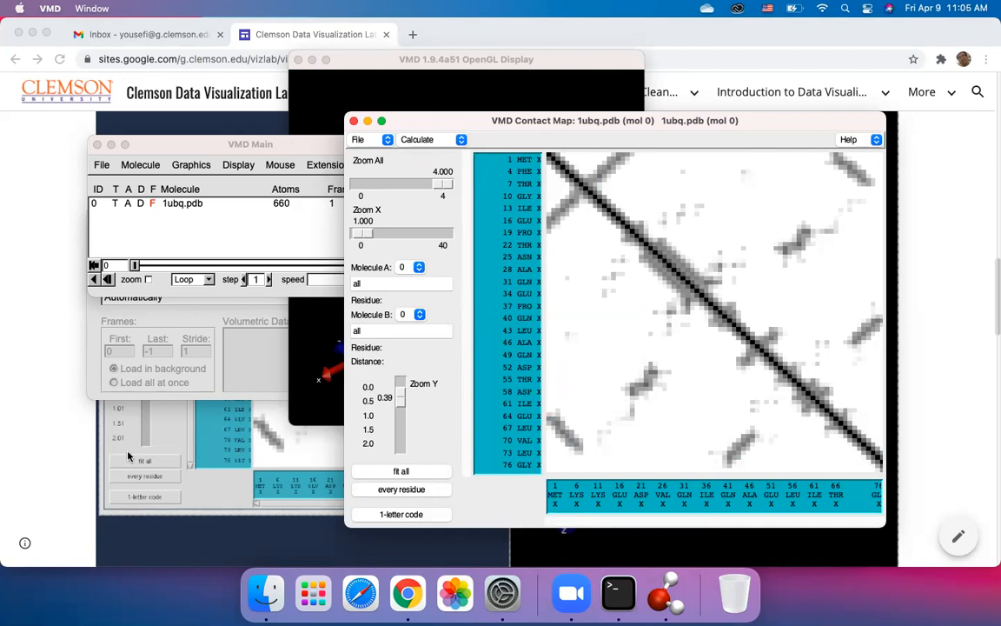
Step: Switch to Chrome and read the section on finding hydrogen bonds for molecular dynamics results, including its required files
{"action": "left_click", "coordinate": [35, 406]}
{"action": "scroll", "coordinate": [105, 404], "scroll_direction": "down", "scroll_amount": 10}
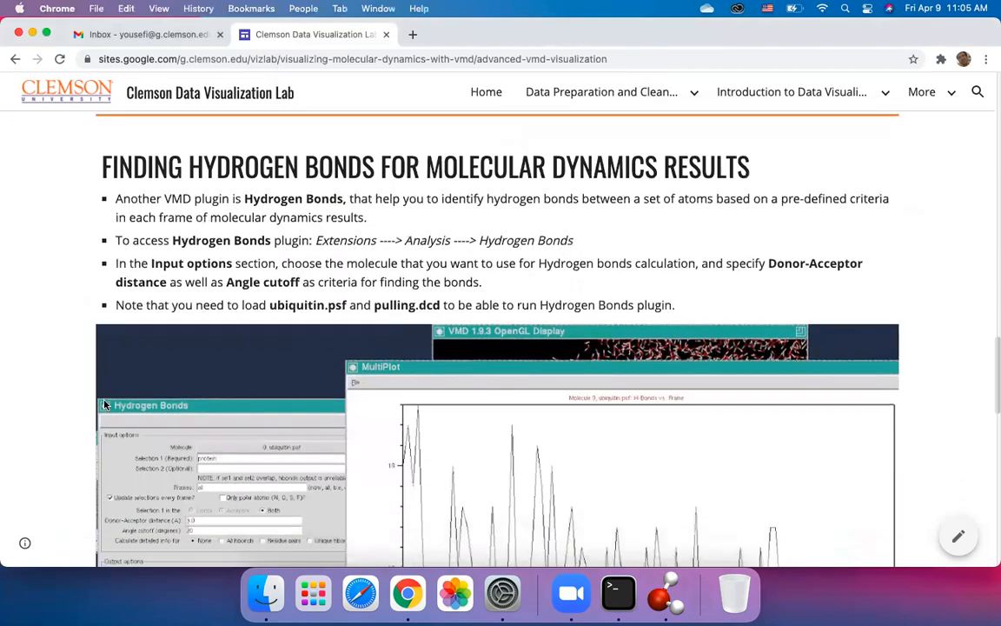
{"action": "scroll", "coordinate": [176, 383], "scroll_direction": "down", "scroll_amount": 1}
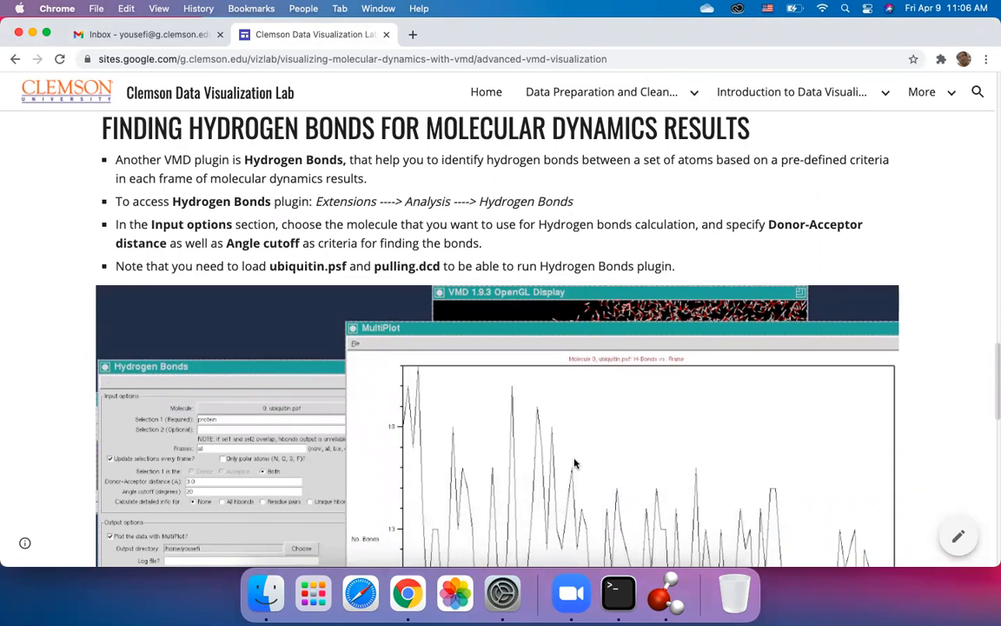
{"action": "scroll", "coordinate": [574, 464], "scroll_direction": "down", "scroll_amount": 2}
{"action": "scroll", "coordinate": [574, 444], "scroll_direction": "up", "scroll_amount": 2}
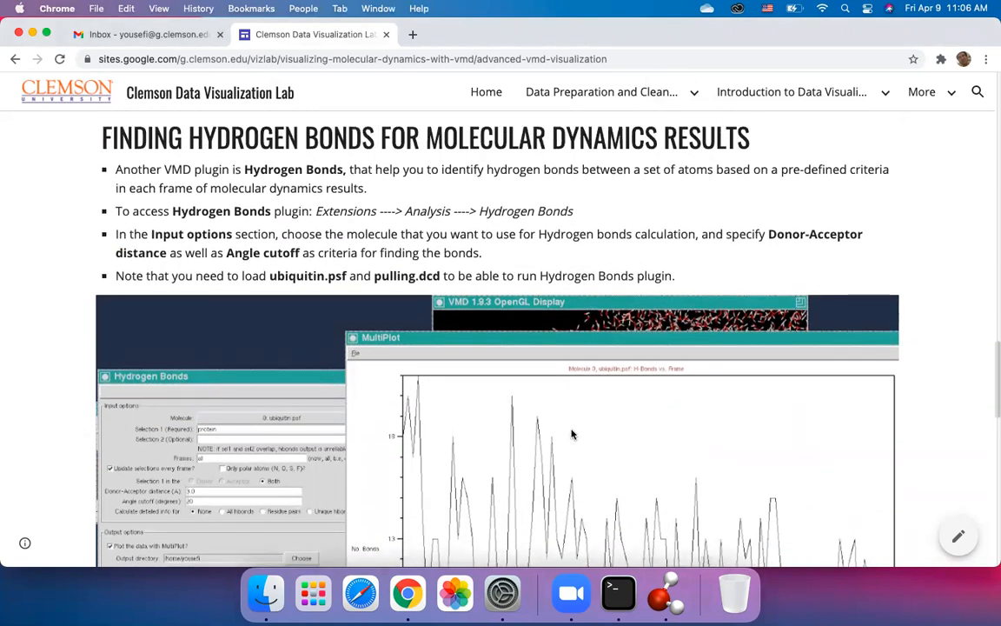
{"action": "scroll", "coordinate": [572, 433], "scroll_direction": "down", "scroll_amount": 1}
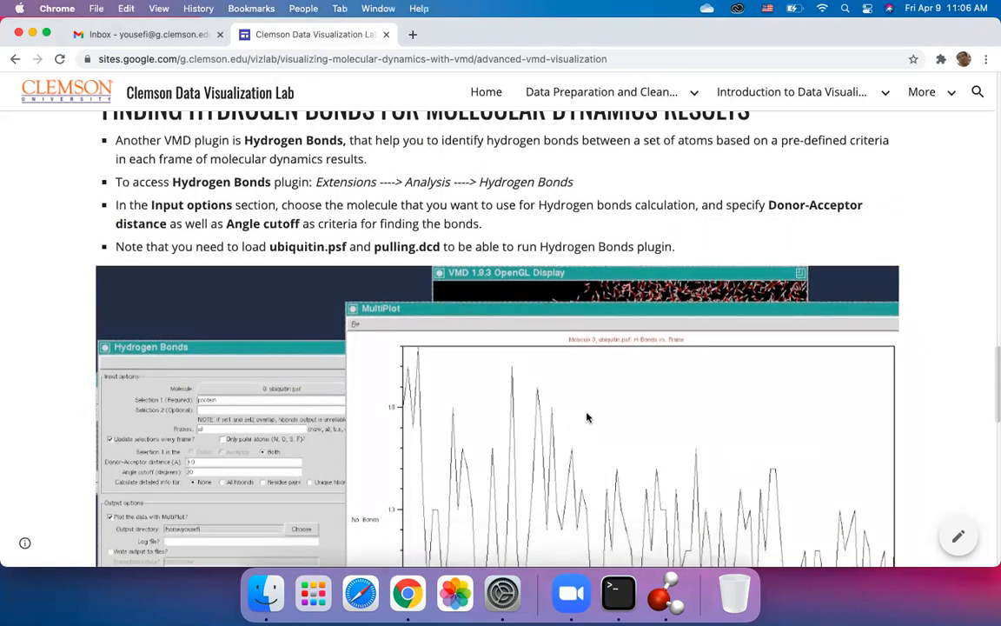
Step: Switch to VMD, quit the current VMD session and quit Terminal as well
{"action": "left_click", "coordinate": [653, 594]}
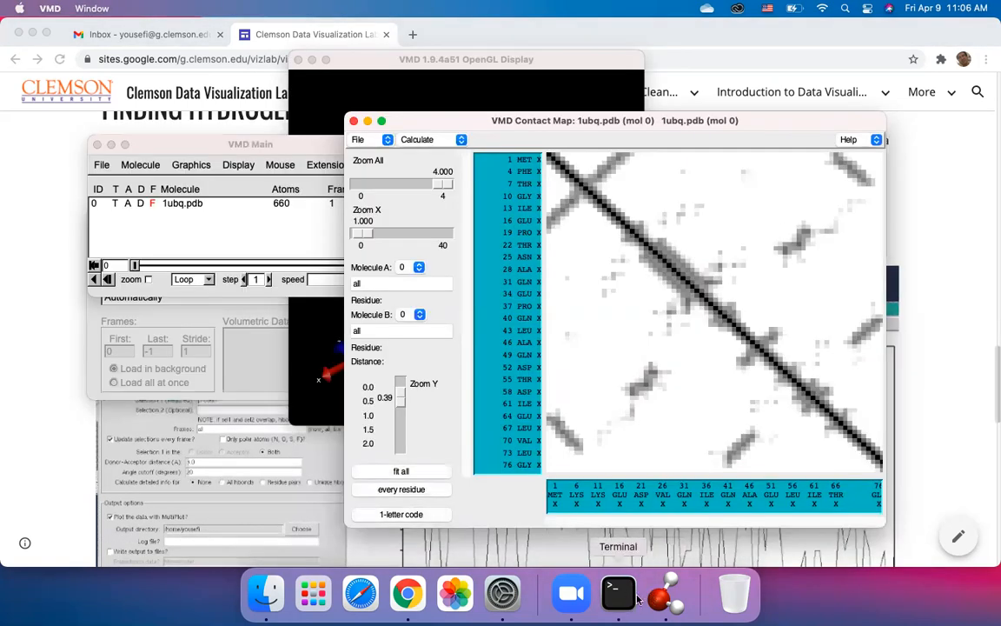
{"action": "left_click", "coordinate": [618, 593]}
{"action": "left_click", "coordinate": [652, 594]}
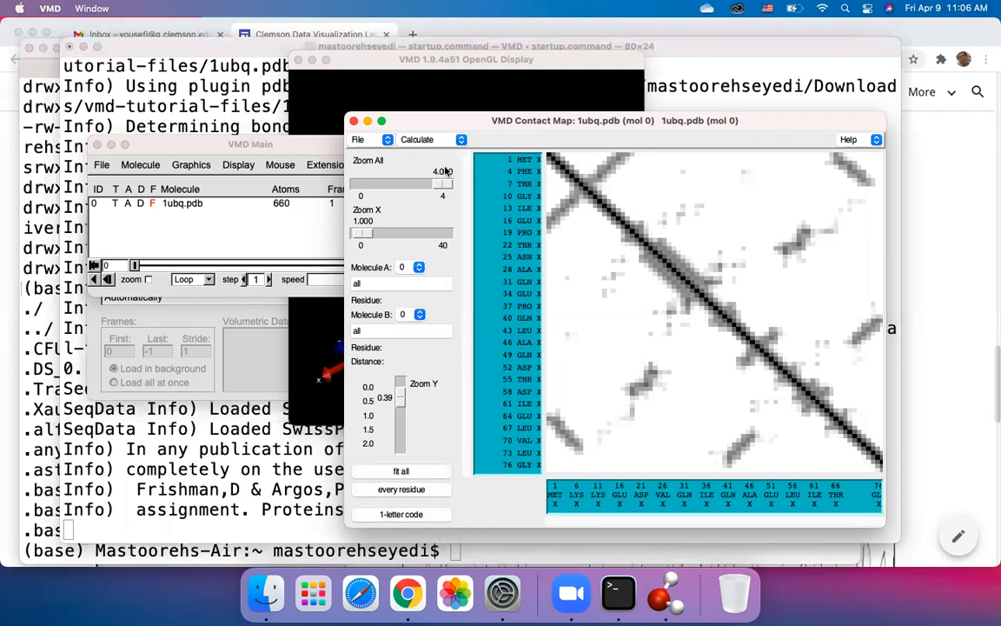
{"action": "left_click", "coordinate": [280, 145]}
{"action": "left_click", "coordinate": [102, 164]}
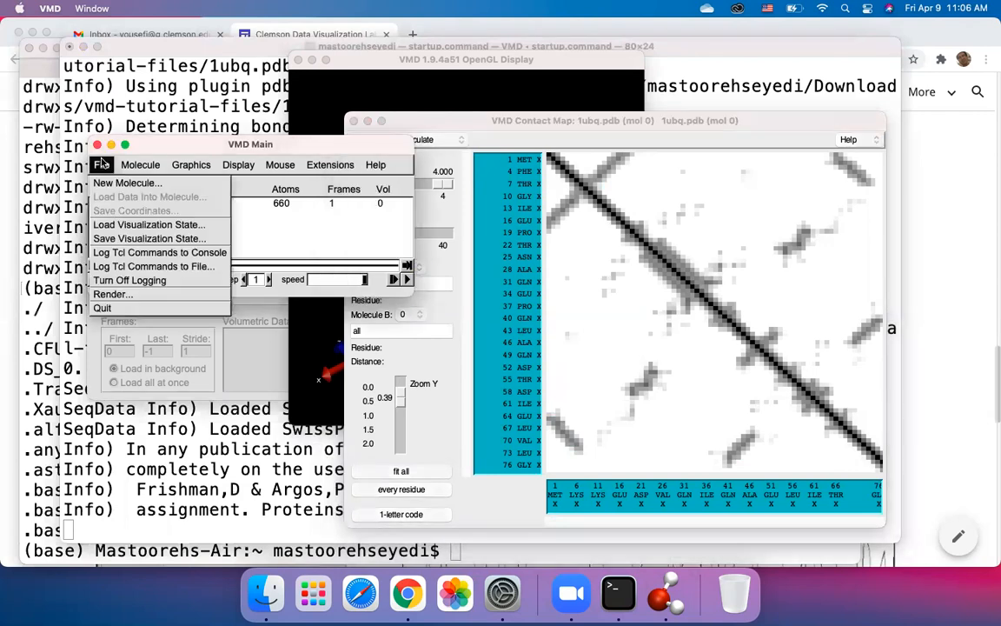
{"action": "left_click", "coordinate": [122, 309]}
{"action": "left_click", "coordinate": [228, 306]}
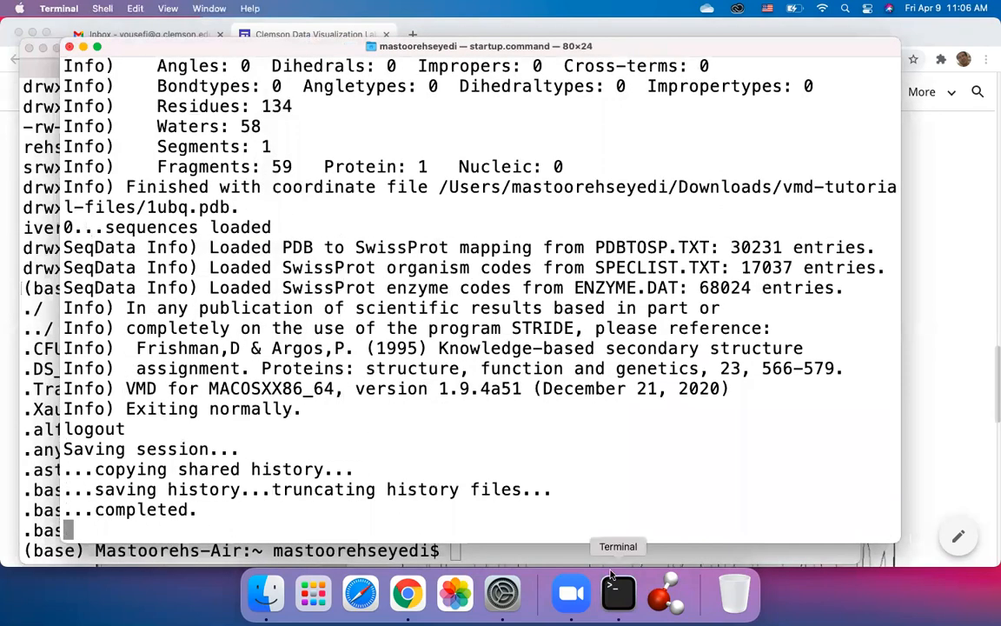
{"action": "right_click", "coordinate": [618, 594]}
{"action": "left_click", "coordinate": [624, 543]}
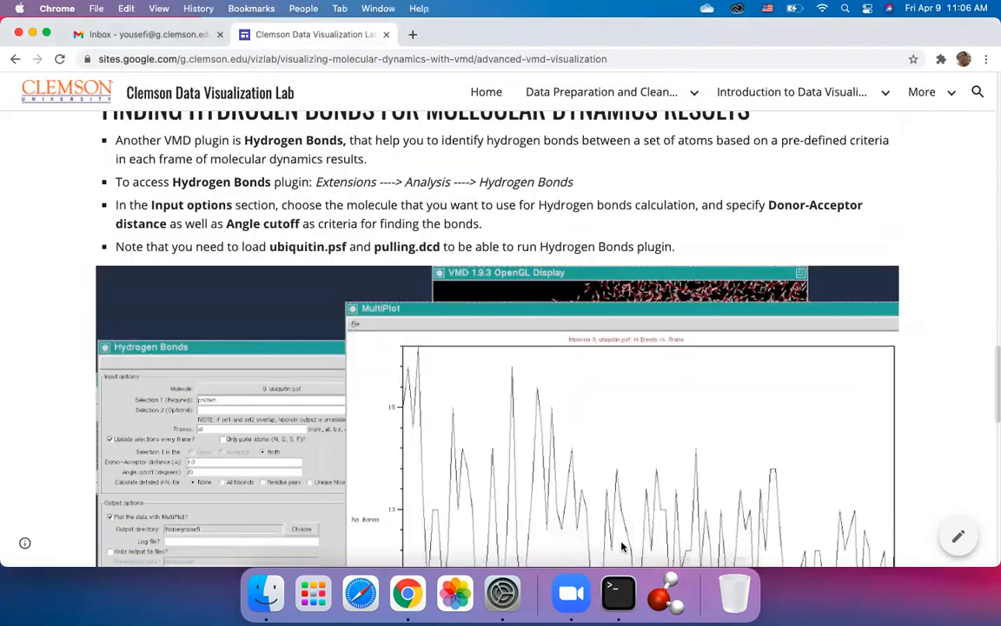
Step: Relaunch VMD 1.9.4a51 and move the VMD Main window beside the OpenGL Display
{"action": "right_click", "coordinate": [665, 595]}
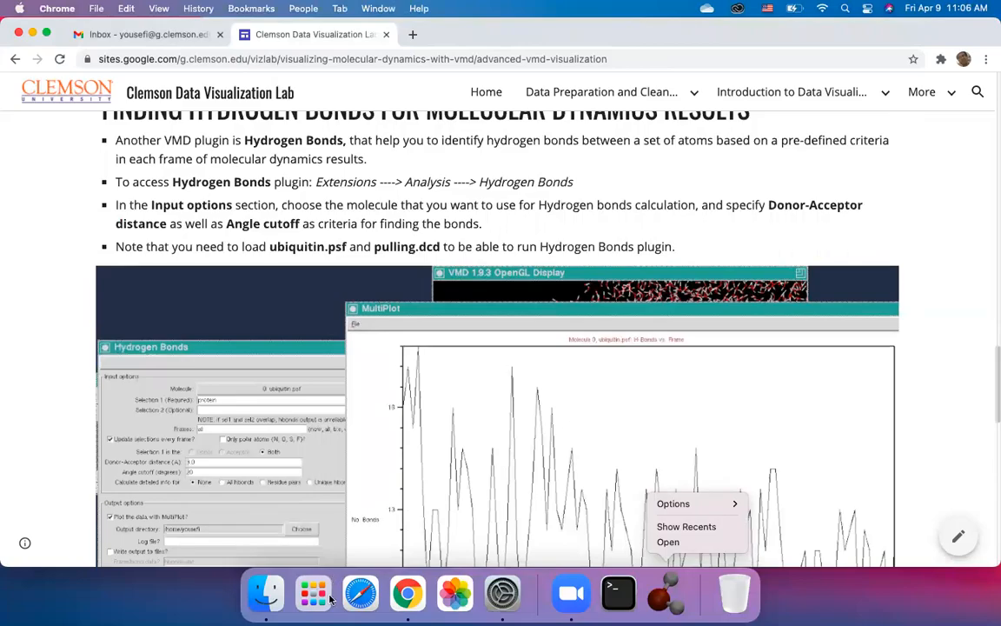
{"action": "left_click", "coordinate": [298, 539]}
{"action": "left_click", "coordinate": [314, 593]}
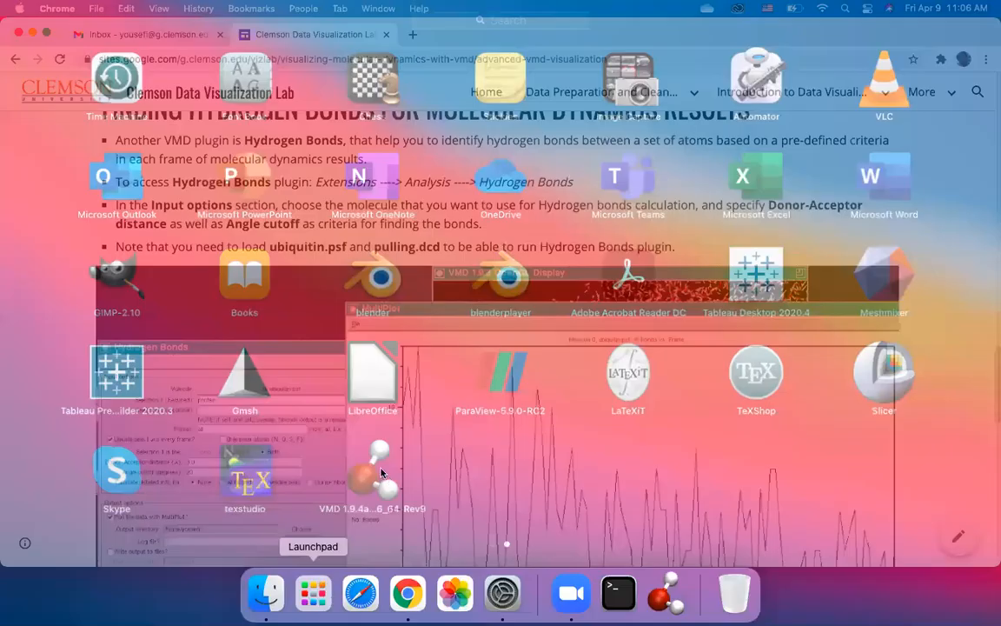
{"action": "left_click", "coordinate": [381, 473]}
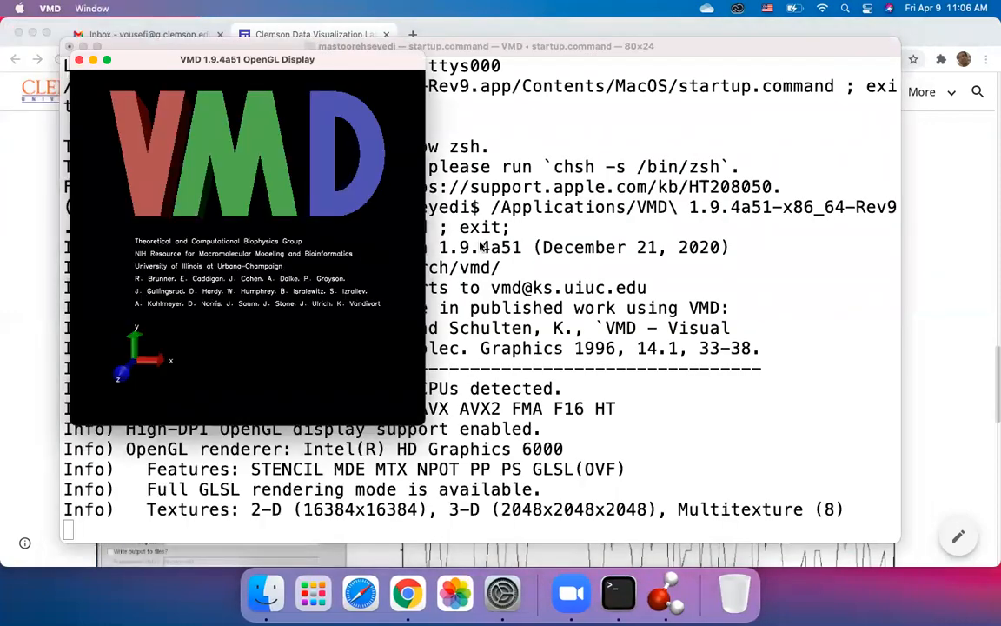
{"action": "left_click_drag", "start_coordinate": [265, 146], "coordinate": [676, 163]}
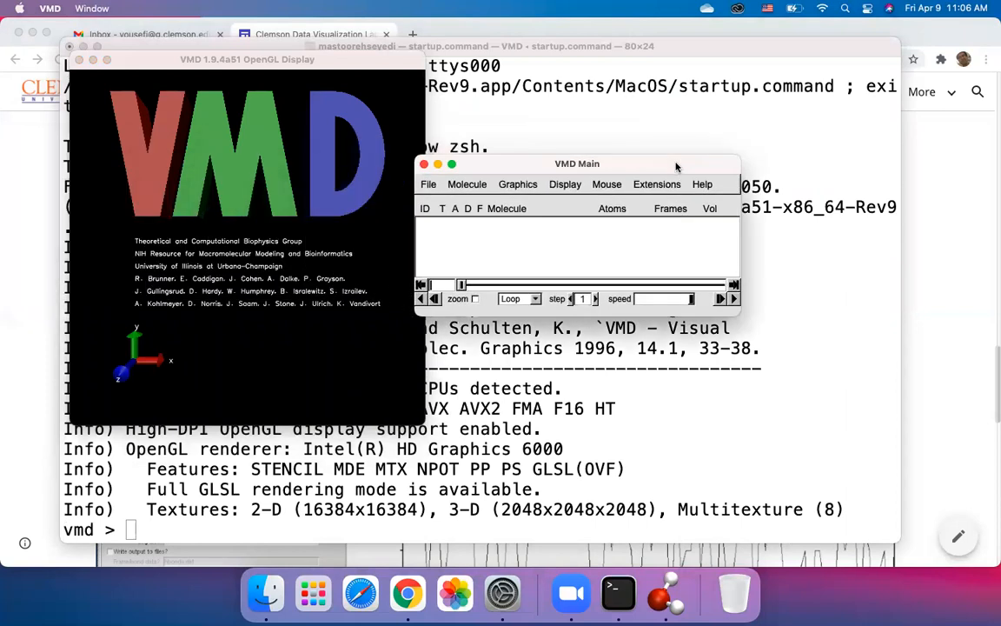
Step: Load ubiquitin.psf from the vmd-tutorial-files folder in Downloads as a new molecule
{"action": "left_click", "coordinate": [428, 184]}
{"action": "left_click", "coordinate": [434, 202]}
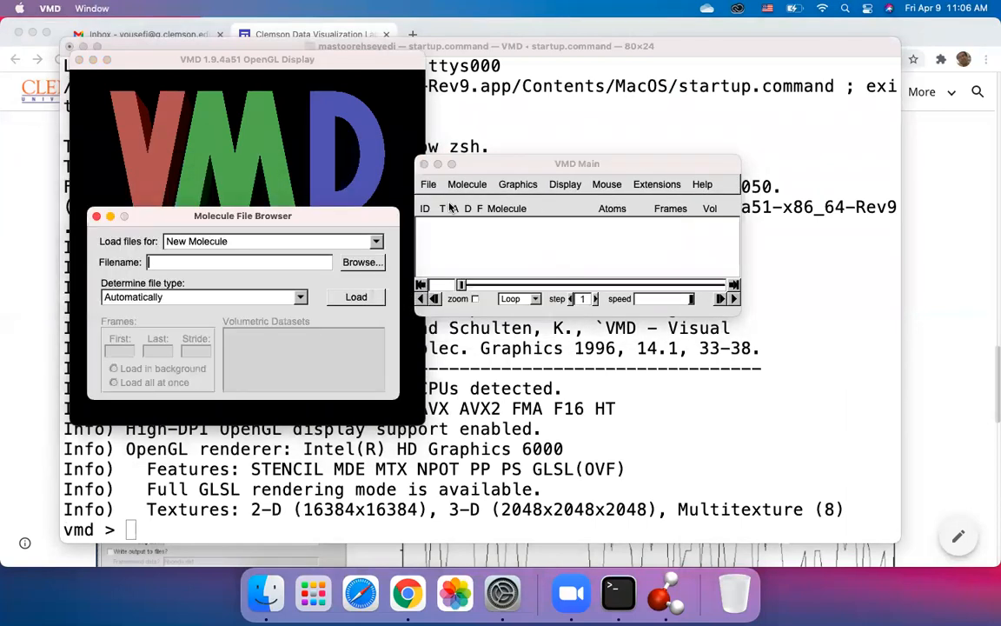
{"action": "left_click", "coordinate": [356, 262]}
{"action": "scroll", "coordinate": [393, 299], "scroll_direction": "right", "scroll_amount": 5}
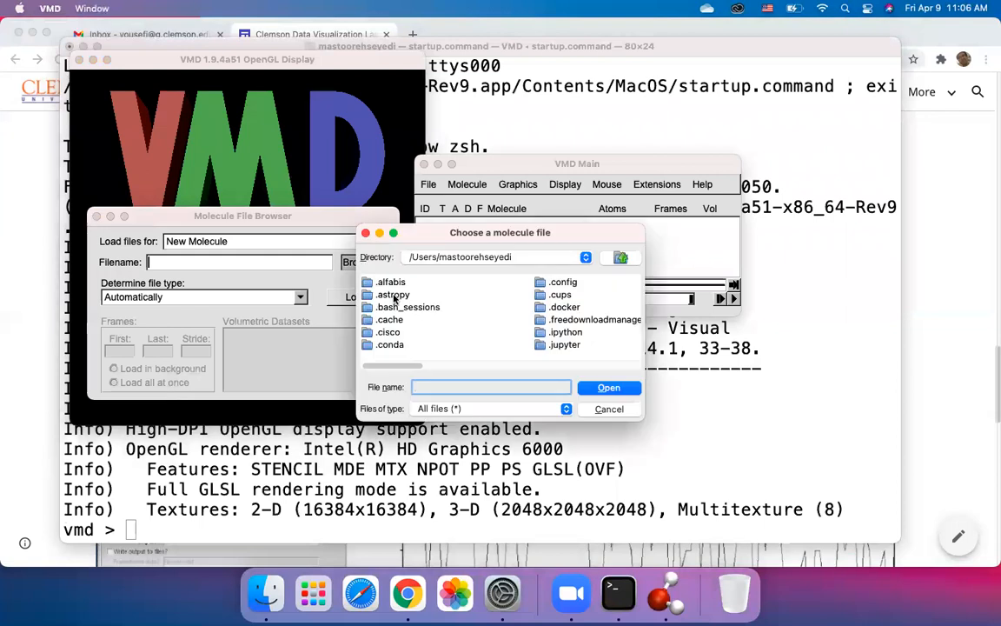
{"action": "scroll", "coordinate": [393, 299], "scroll_direction": "right", "scroll_amount": 3}
{"action": "scroll", "coordinate": [393, 299], "scroll_direction": "right", "scroll_amount": 2}
{"action": "double_click", "coordinate": [565, 295]}
{"action": "scroll", "coordinate": [490, 330], "scroll_direction": "right", "scroll_amount": 5}
{"action": "scroll", "coordinate": [489, 329], "scroll_direction": "left", "scroll_amount": 5}
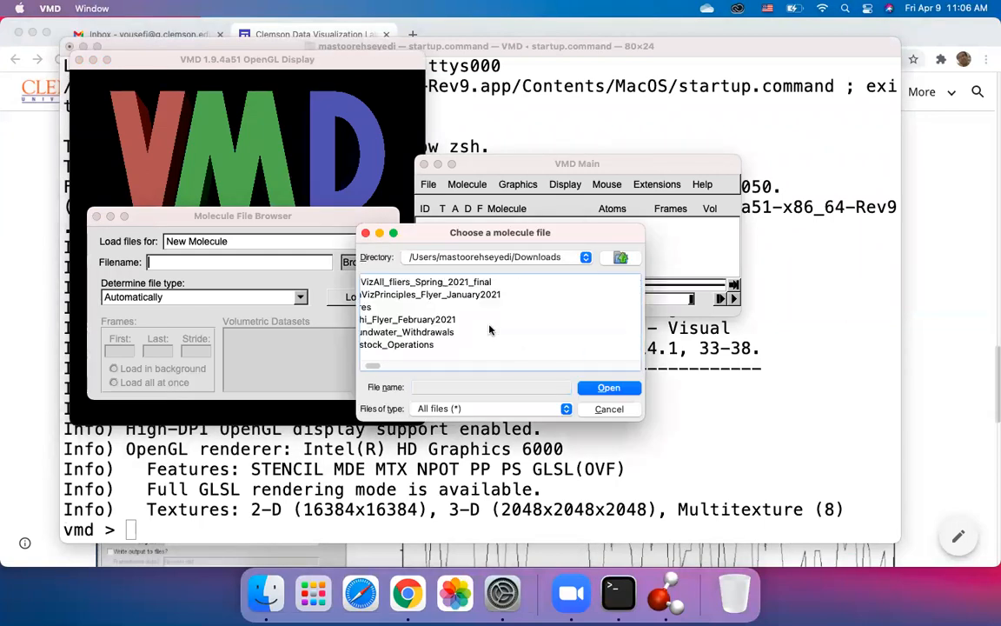
{"action": "double_click", "coordinate": [486, 335]}
{"action": "scroll", "coordinate": [486, 335], "scroll_direction": "right", "scroll_amount": 5}
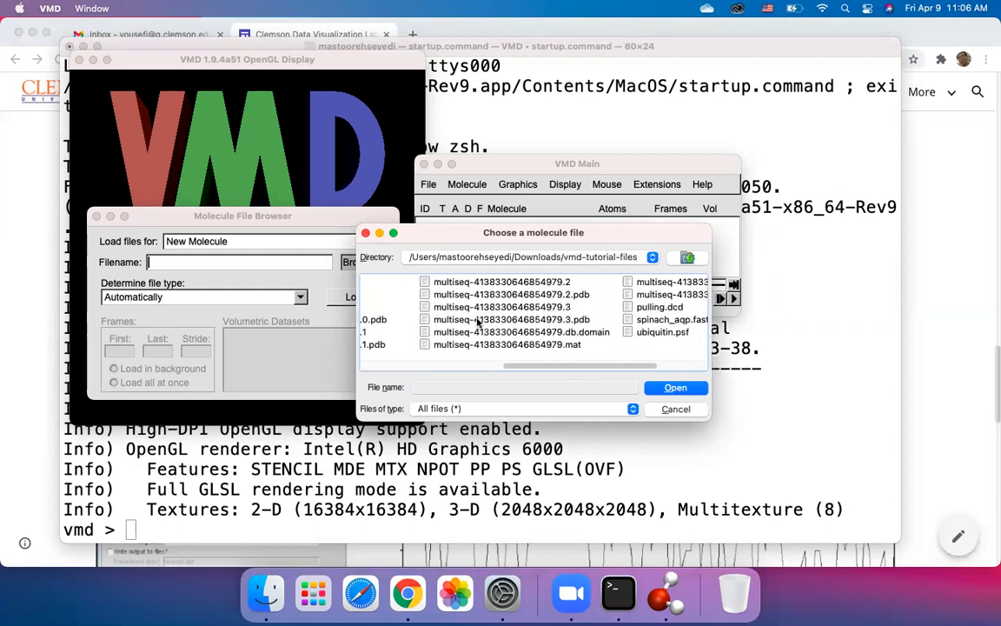
{"action": "double_click", "coordinate": [532, 333]}
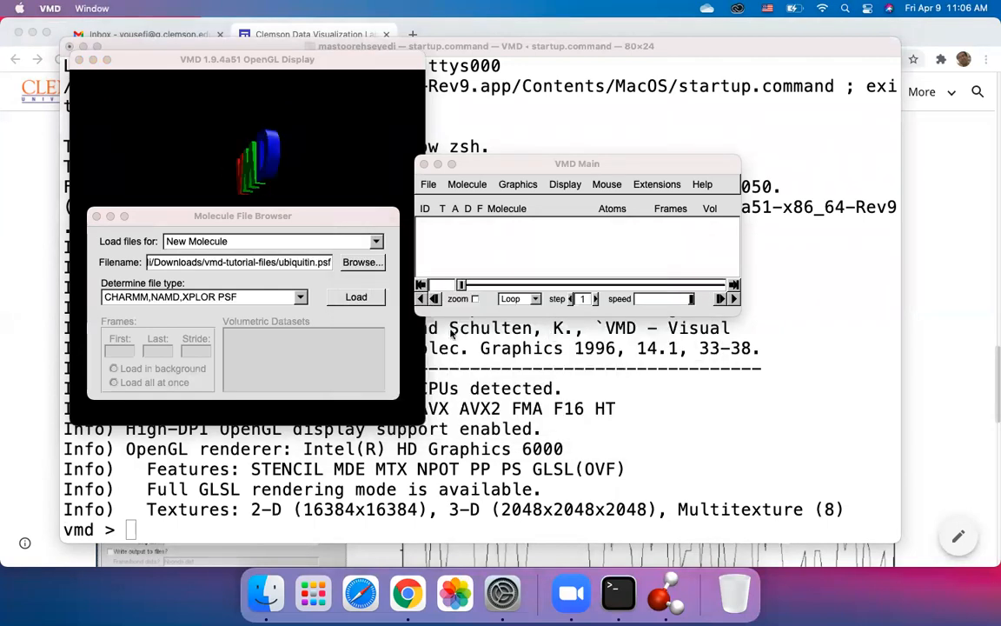
{"action": "left_click", "coordinate": [355, 297]}
Step: Load the trajectory pulling.dcd from the same folder into the ubiquitin.psf molecule
{"action": "left_click", "coordinate": [359, 262]}
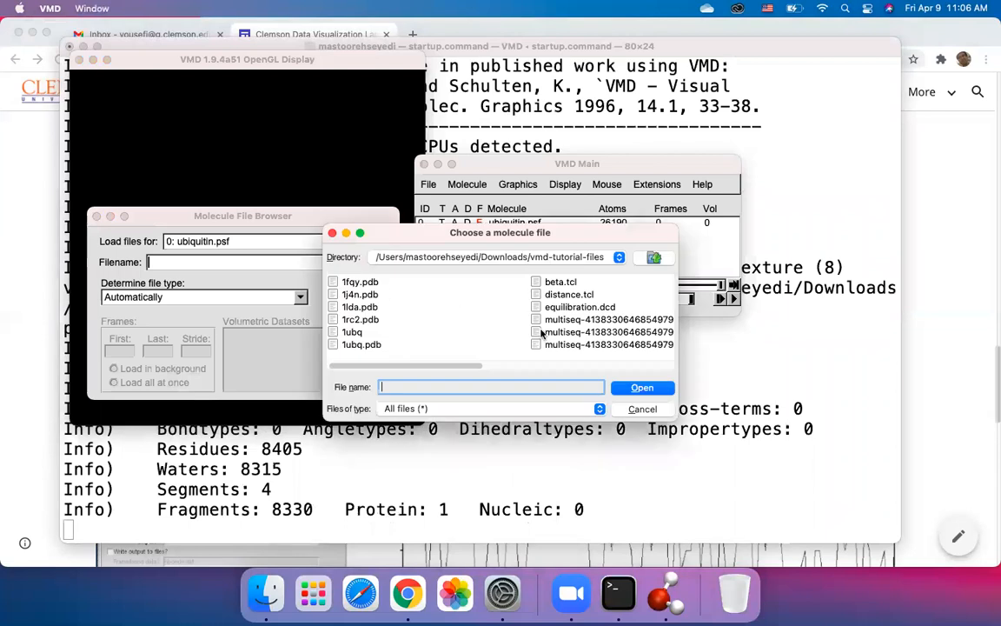
{"action": "scroll", "coordinate": [487, 302], "scroll_direction": "right", "scroll_amount": 5}
{"action": "double_click", "coordinate": [517, 313]}
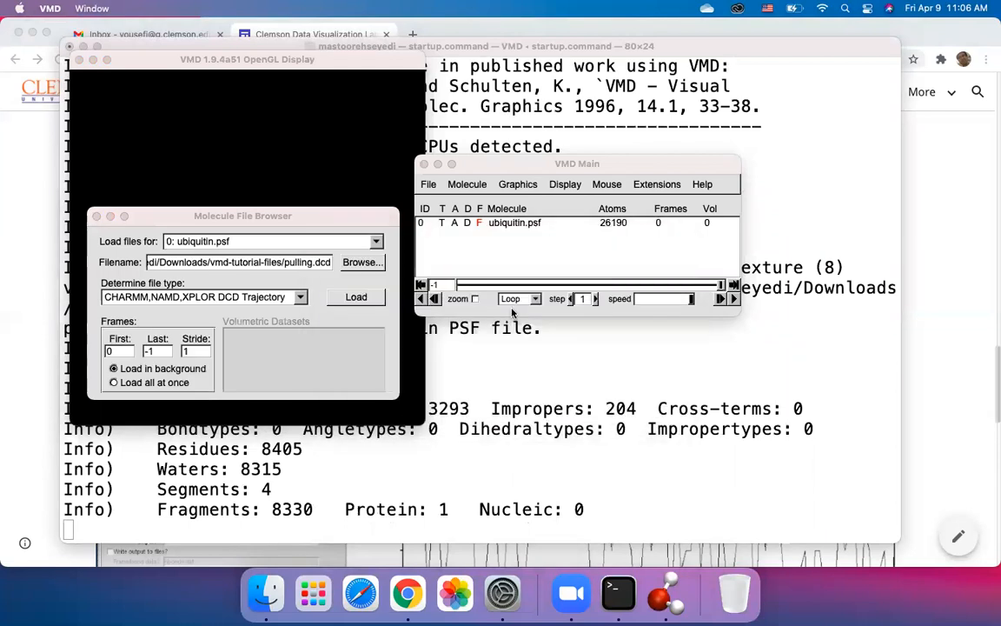
{"action": "left_click", "coordinate": [356, 296]}
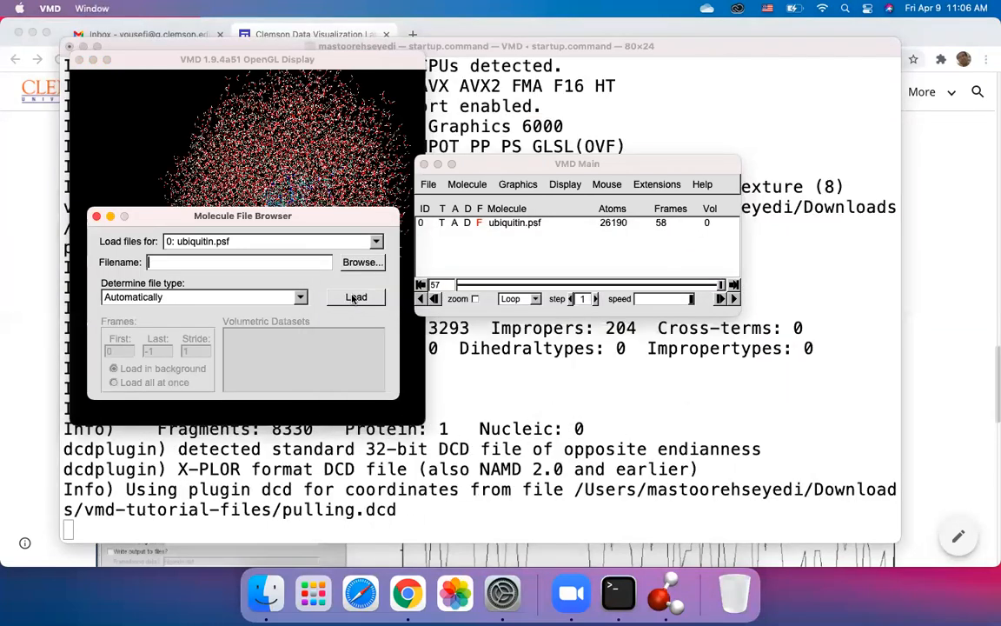
Step: Check the Hydrogen Bonds instructions on the tutorial page in Chrome and open the Hydrogen Bonds analysis plugin in VMD
{"action": "left_click", "coordinate": [38, 279]}
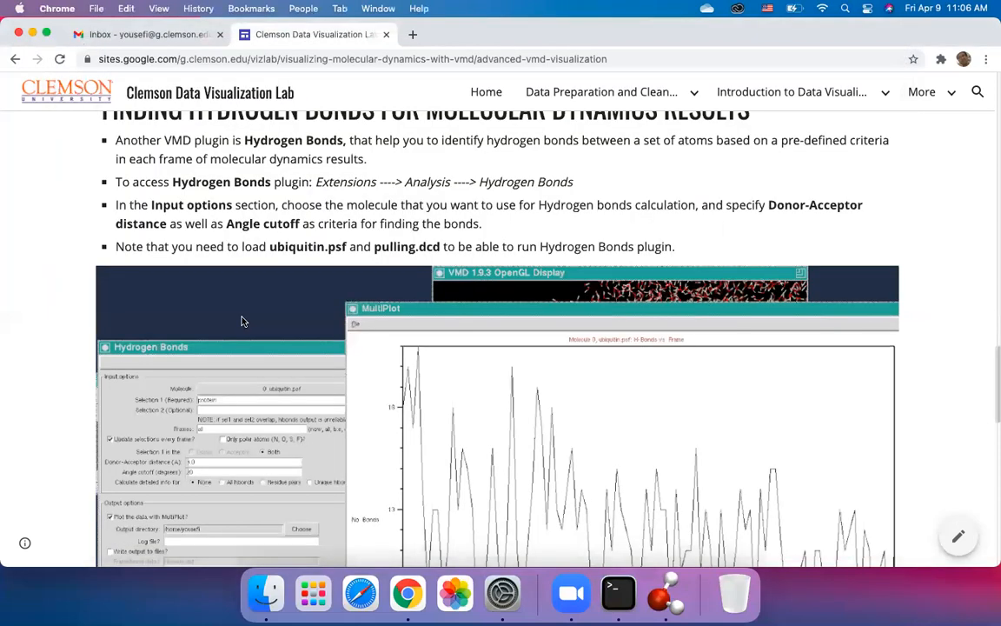
{"action": "scroll", "coordinate": [248, 220], "scroll_direction": "up", "scroll_amount": 2}
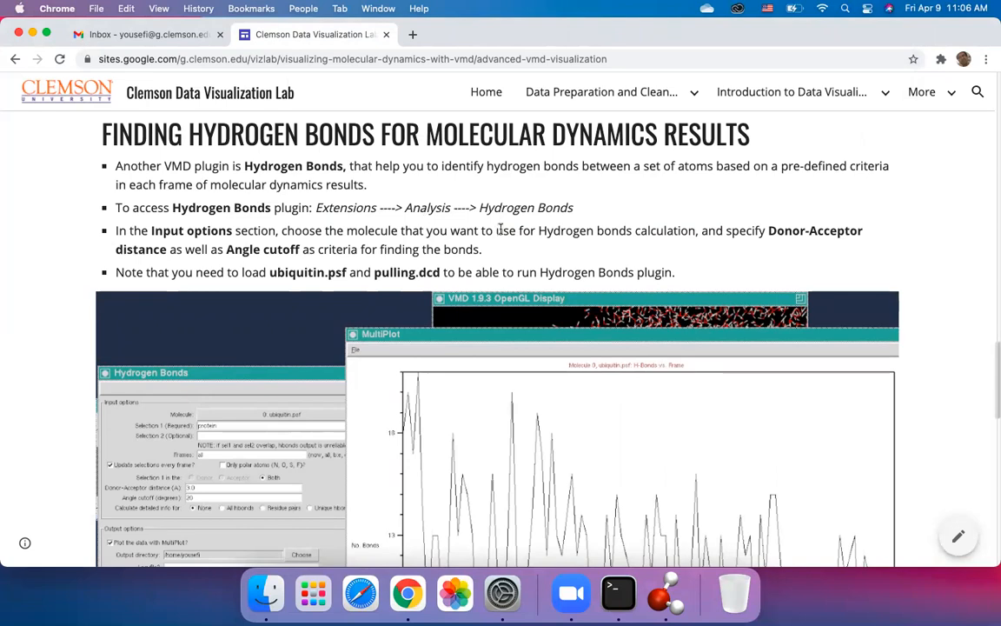
{"action": "left_click", "coordinate": [666, 594]}
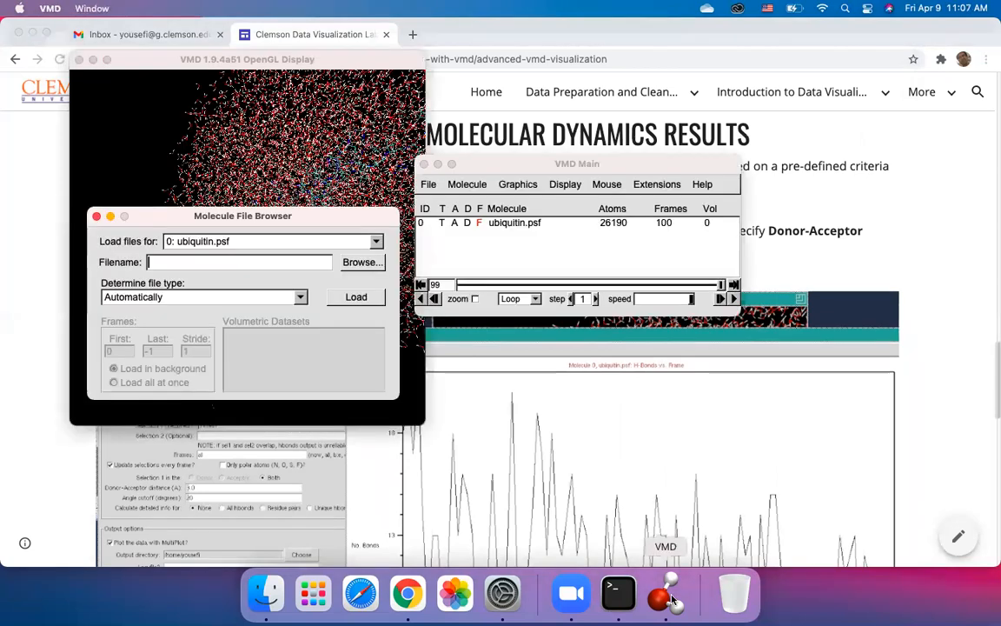
{"action": "left_click", "coordinate": [658, 185]}
{"action": "mouse_move", "coordinate": [661, 202]}
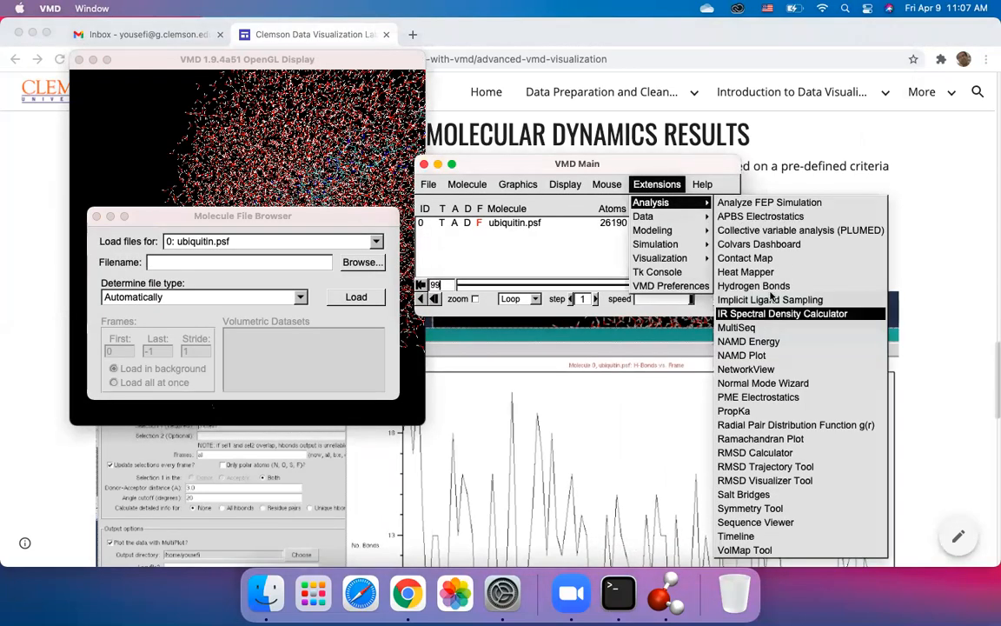
{"action": "left_click", "coordinate": [735, 286]}
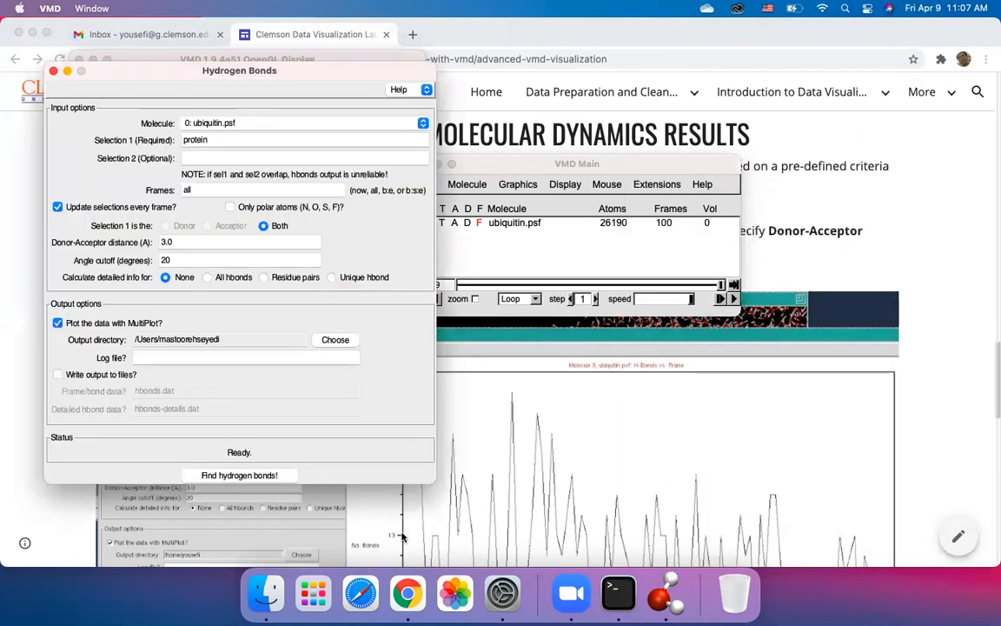
Step: Compare the tutorial's Hydrogen Bonds example in Chrome with the plugin's input and output options in VMD
{"action": "left_click", "coordinate": [407, 593]}
{"action": "scroll", "coordinate": [469, 463], "scroll_direction": "down", "scroll_amount": 2}
{"action": "scroll", "coordinate": [469, 467], "scroll_direction": "down", "scroll_amount": 1}
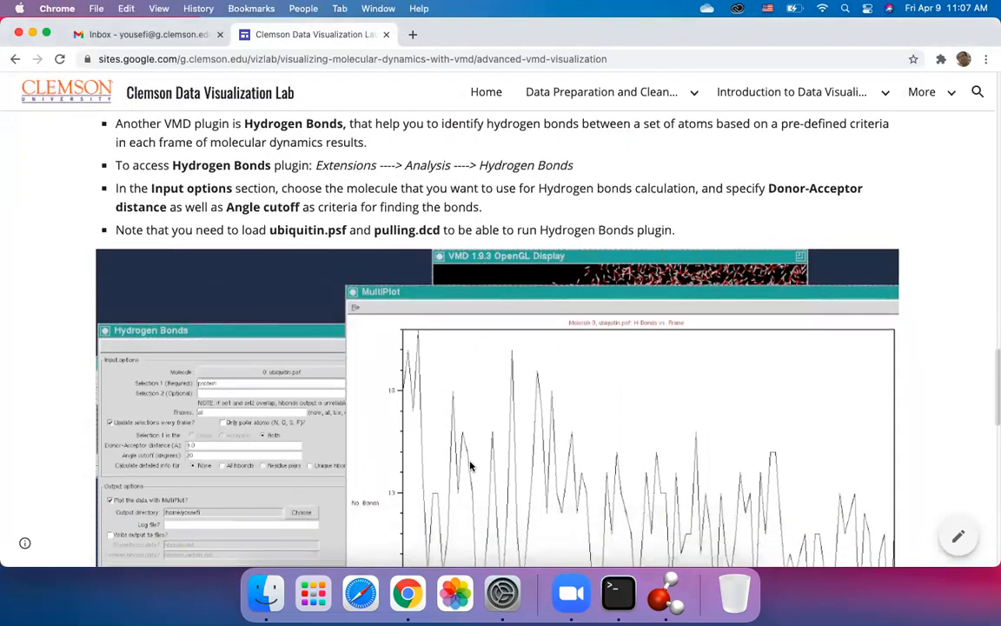
{"action": "left_click", "coordinate": [665, 594]}
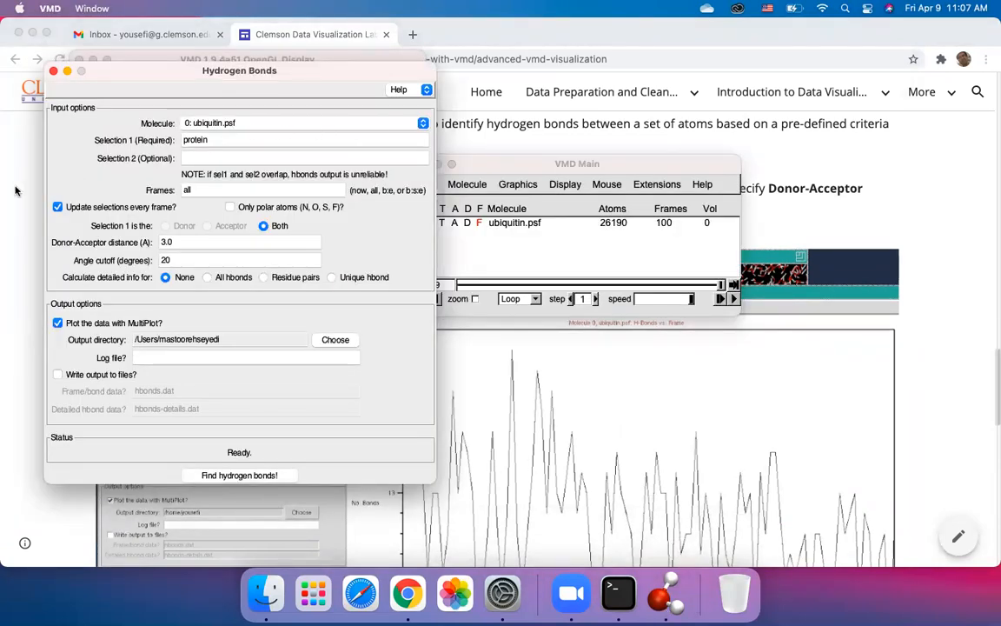
{"action": "left_click", "coordinate": [30, 215]}
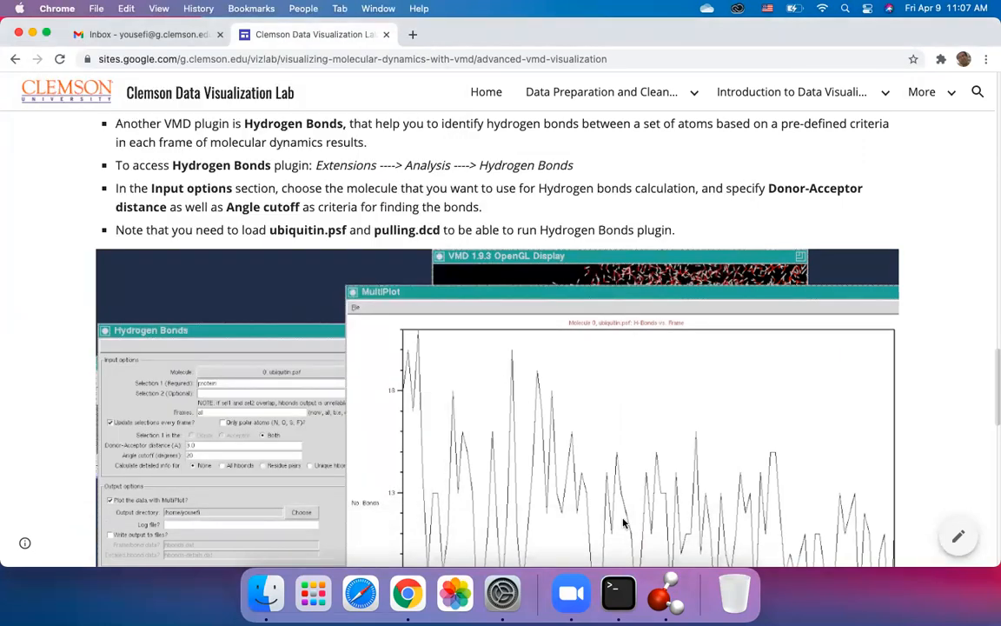
{"action": "left_click", "coordinate": [666, 594]}
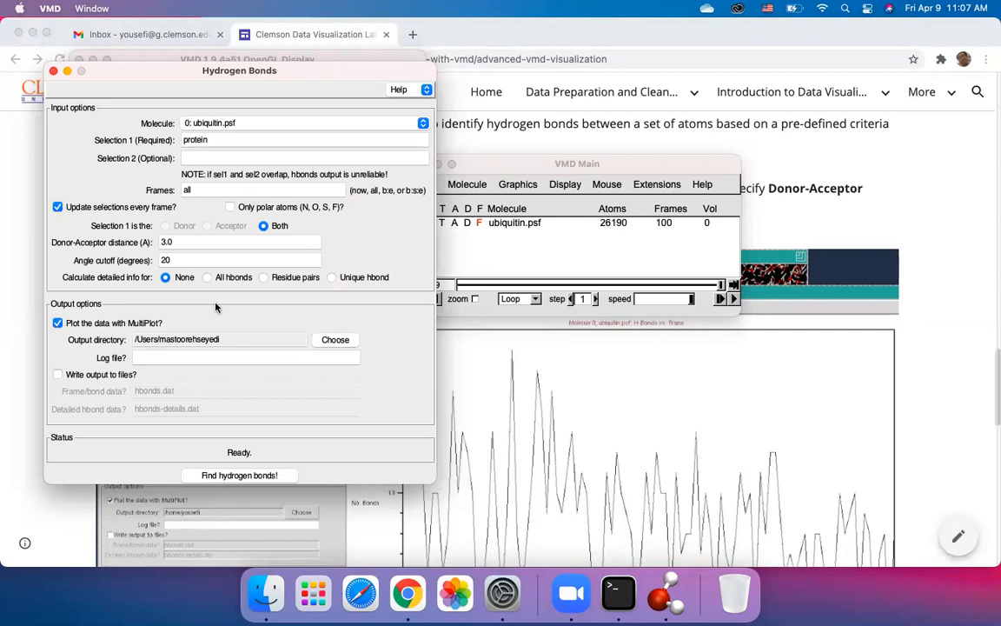
Step: Review the tutorial's example in Chrome, return to VMD and run the hydrogen bond search on ubiquitin.psf with MultiPlot output
{"action": "left_click", "coordinate": [7, 293]}
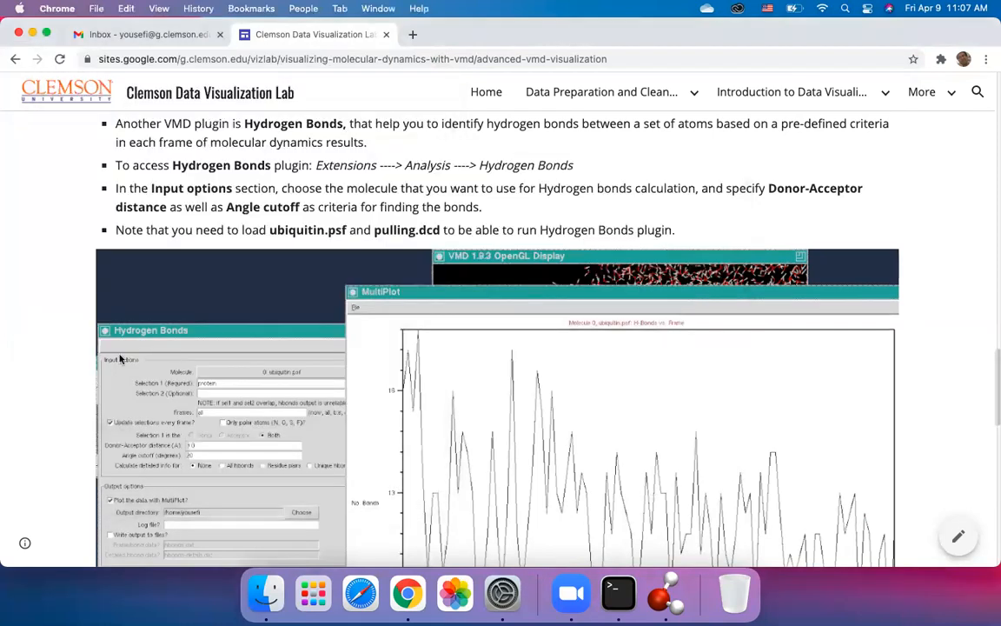
{"action": "scroll", "coordinate": [120, 358], "scroll_direction": "down", "scroll_amount": 3}
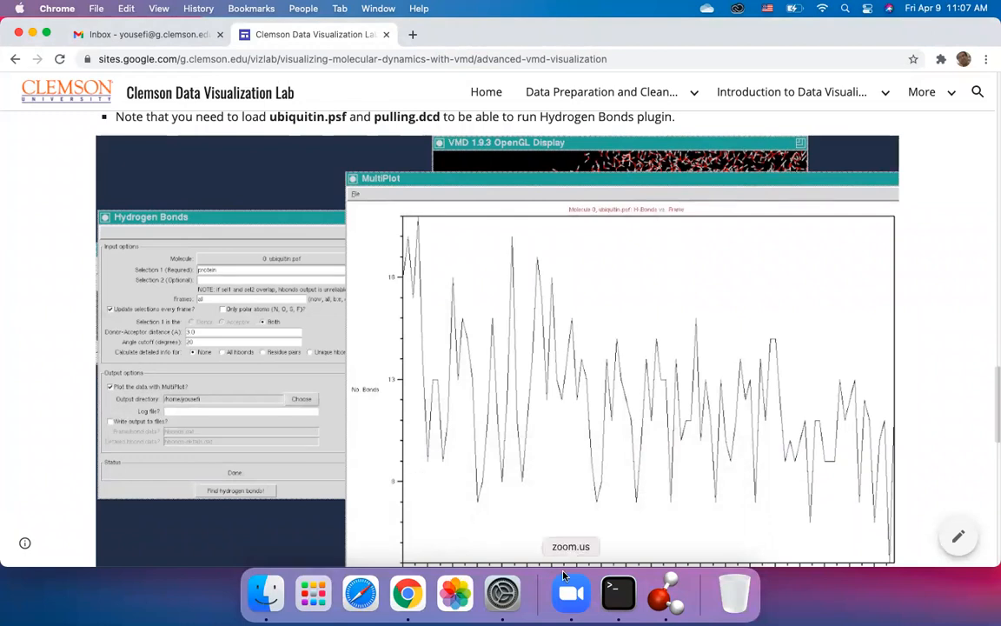
{"action": "left_click", "coordinate": [665, 594]}
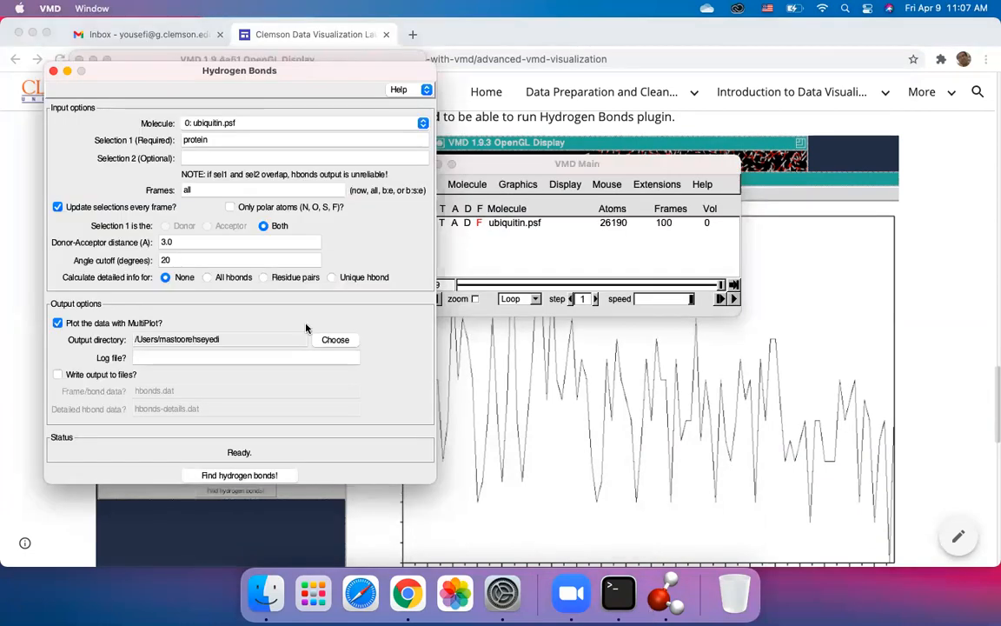
{"action": "left_click", "coordinate": [201, 479]}
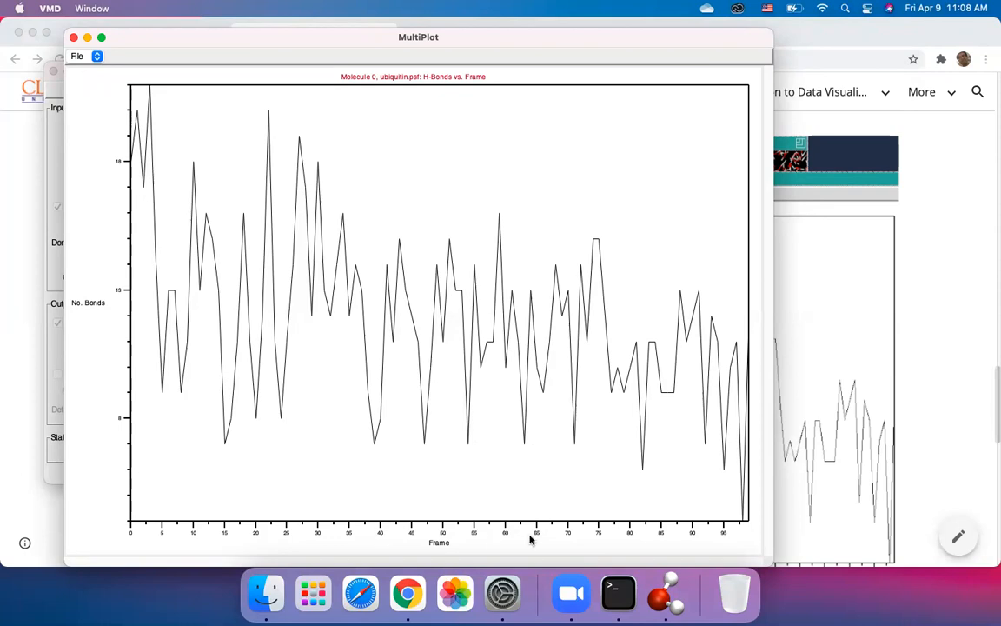
Step: Switch to Chrome and read the tutorial section on calculating the Radial Pair Distribution Function
{"action": "left_click", "coordinate": [785, 420]}
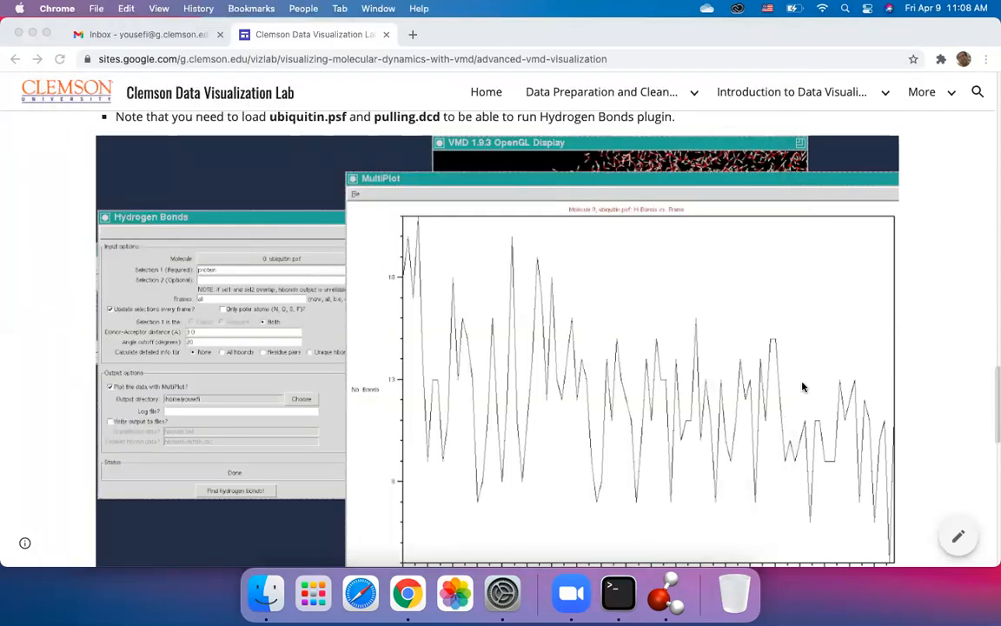
{"action": "scroll", "coordinate": [919, 361], "scroll_direction": "down", "scroll_amount": 15}
{"action": "scroll", "coordinate": [920, 365], "scroll_direction": "up", "scroll_amount": 5}
{"action": "scroll", "coordinate": [921, 365], "scroll_direction": "down", "scroll_amount": 1}
{"action": "scroll", "coordinate": [921, 365], "scroll_direction": "up", "scroll_amount": 3}
{"action": "scroll", "coordinate": [921, 365], "scroll_direction": "down", "scroll_amount": 4}
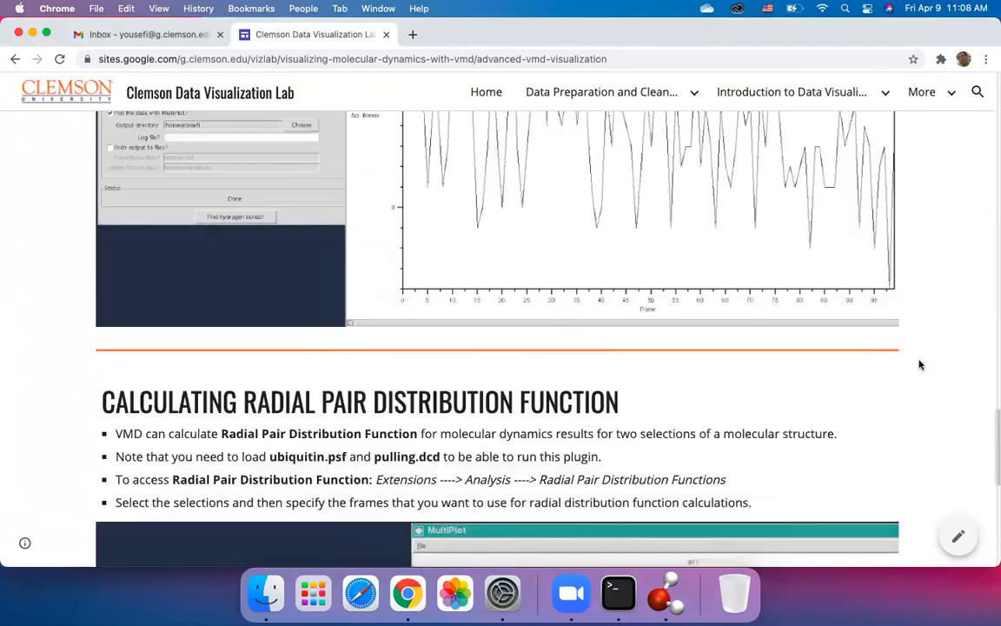
{"action": "scroll", "coordinate": [842, 370], "scroll_direction": "down", "scroll_amount": 3}
{"action": "scroll", "coordinate": [841, 371], "scroll_direction": "up", "scroll_amount": 2}
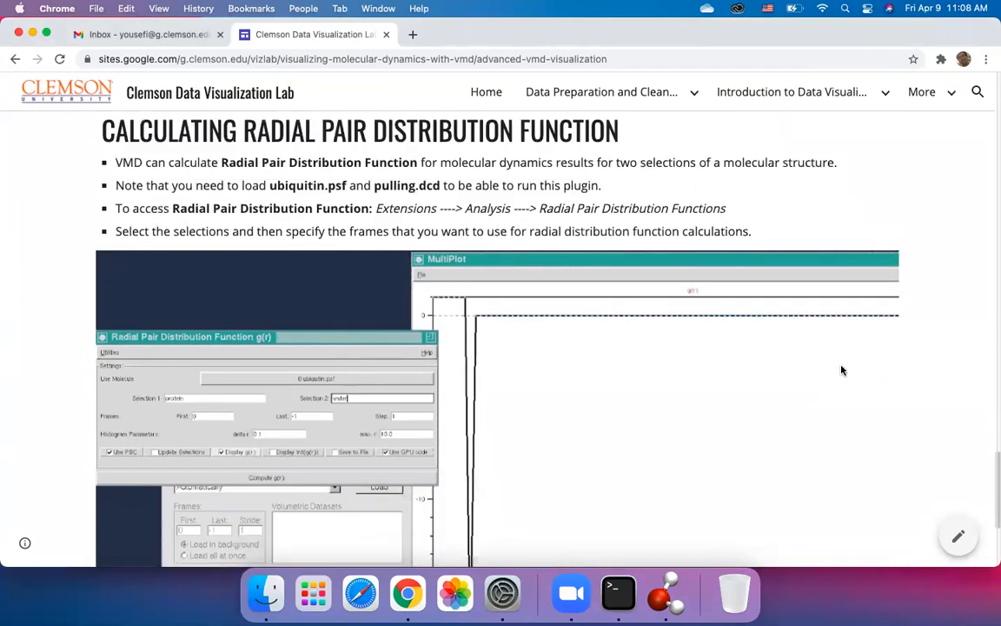
Step: Return to VMD and review the Hydrogen Bonds settings and the MultiPlot graph of hydrogen bonds per frame
{"action": "left_click", "coordinate": [666, 594]}
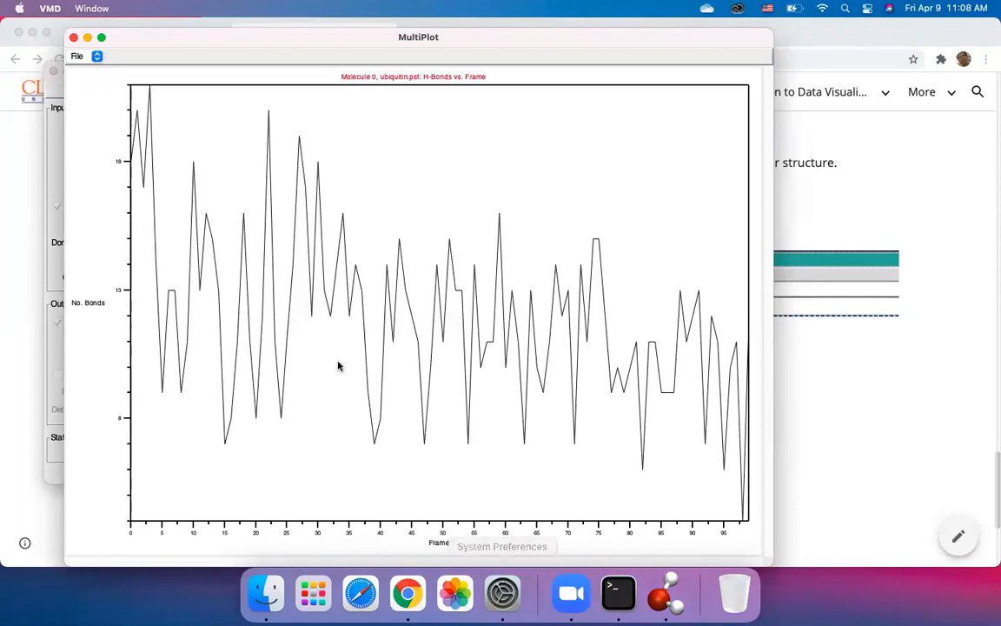
{"action": "left_click", "coordinate": [48, 164]}
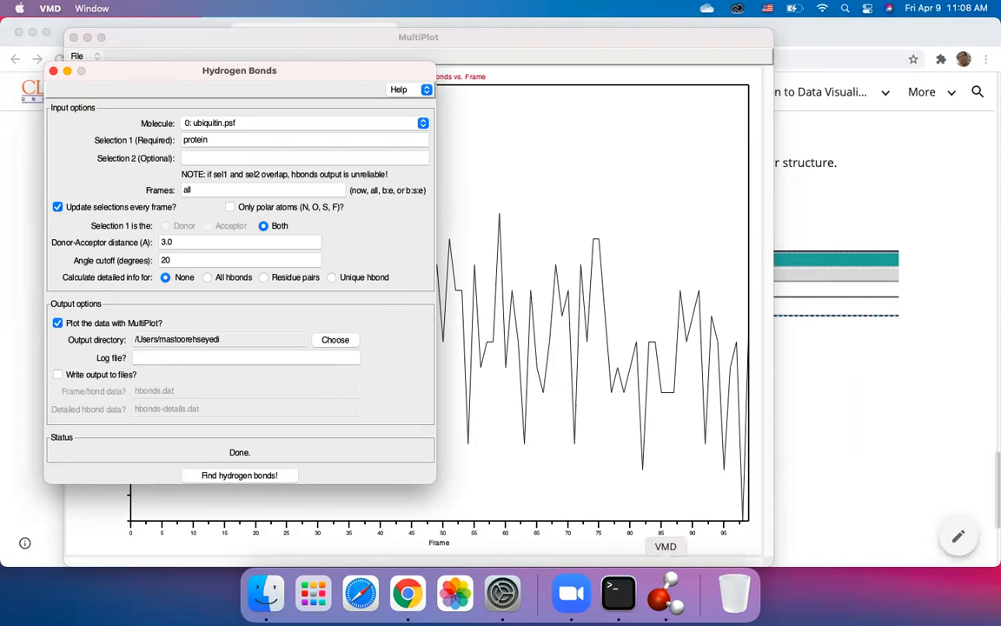
{"action": "right_click", "coordinate": [665, 593]}
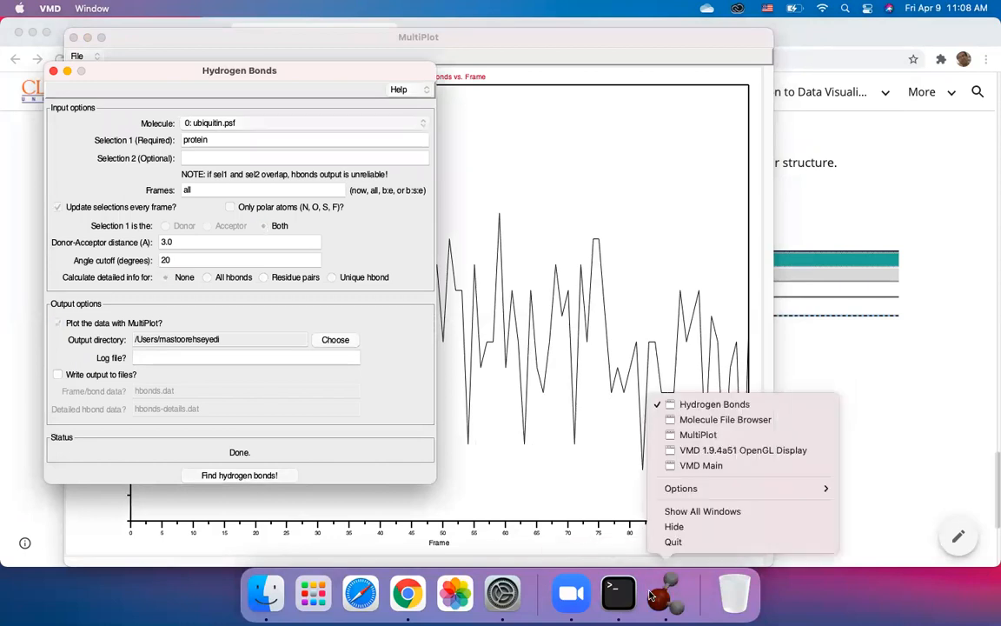
{"action": "left_click", "coordinate": [687, 435]}
Step: Bring the OpenGL Display forward and inspect the ubiquitin structure by rotating and zooming it
{"action": "right_click", "coordinate": [669, 594]}
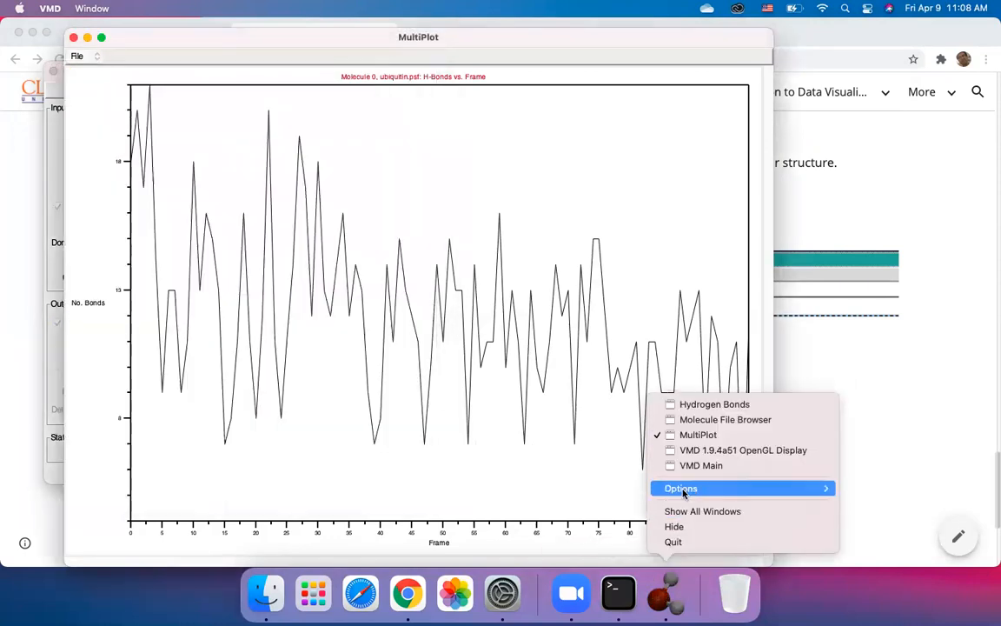
{"action": "left_click", "coordinate": [670, 450]}
{"action": "left_click_drag", "start_coordinate": [328, 240], "coordinate": [375, 163]}
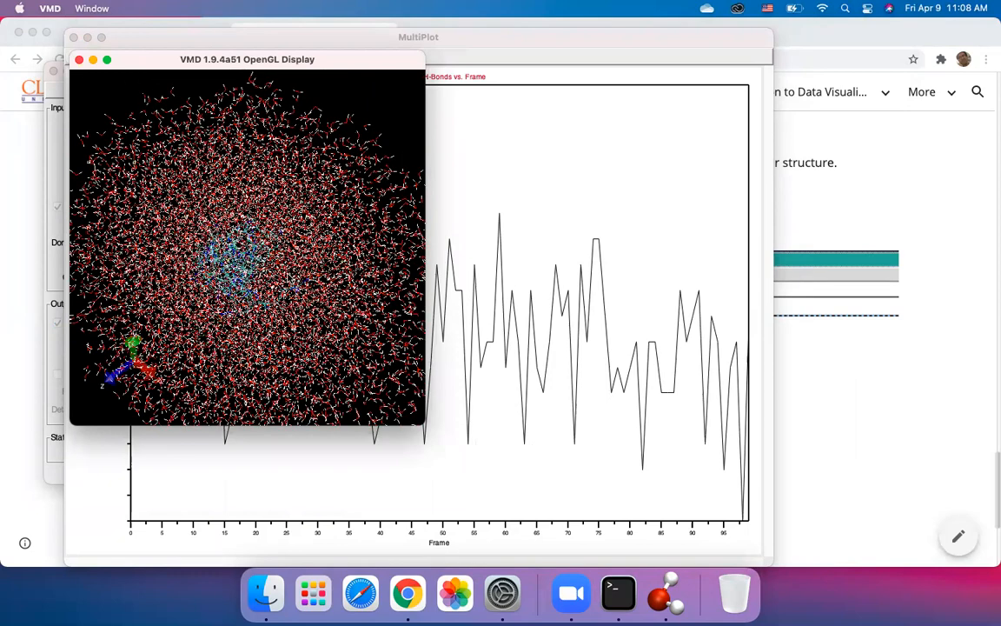
{"action": "scroll", "coordinate": [250, 251], "scroll_direction": "down", "scroll_amount": 5}
{"action": "left_click_drag", "start_coordinate": [240, 250], "coordinate": [260, 280]}
{"action": "scroll", "coordinate": [281, 293], "scroll_direction": "up", "scroll_amount": 5}
{"action": "scroll", "coordinate": [236, 248], "scroll_direction": "up", "scroll_amount": 3}
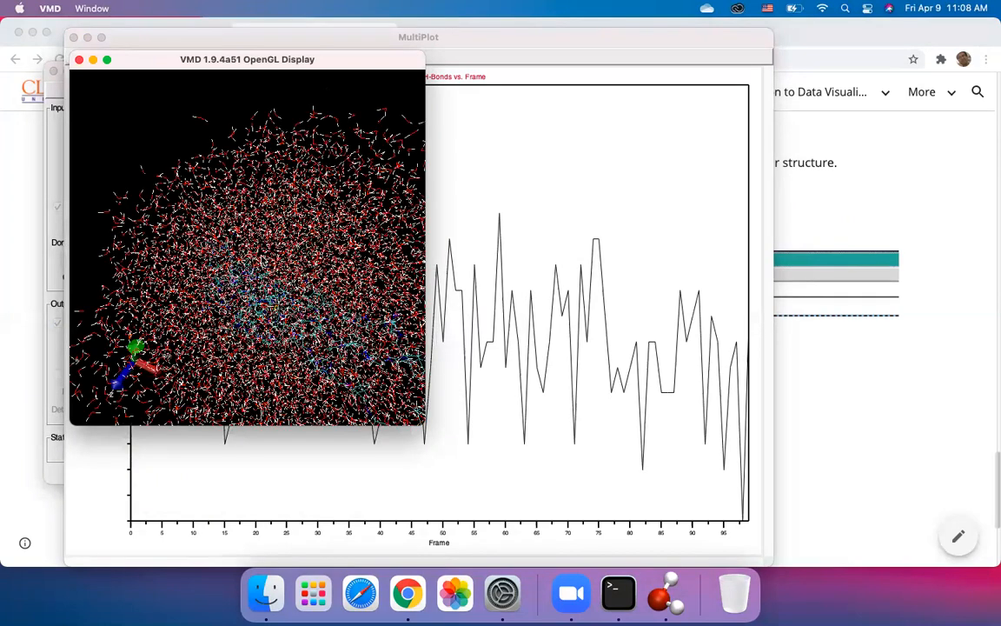
{"action": "scroll", "coordinate": [235, 229], "scroll_direction": "down", "scroll_amount": 3}
{"action": "left_click_drag", "start_coordinate": [247, 218], "coordinate": [219, 198]}
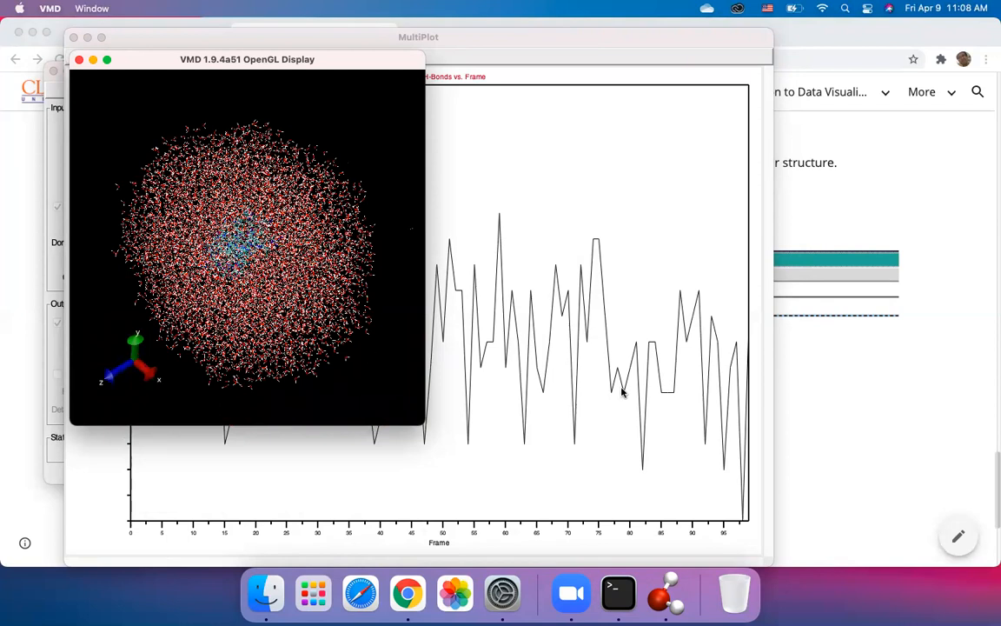
Step: View the MultiPlot graph and the OpenGL Display once more, and switch to the Radial Pair Distribution Function section in Chrome
{"action": "left_click", "coordinate": [679, 384]}
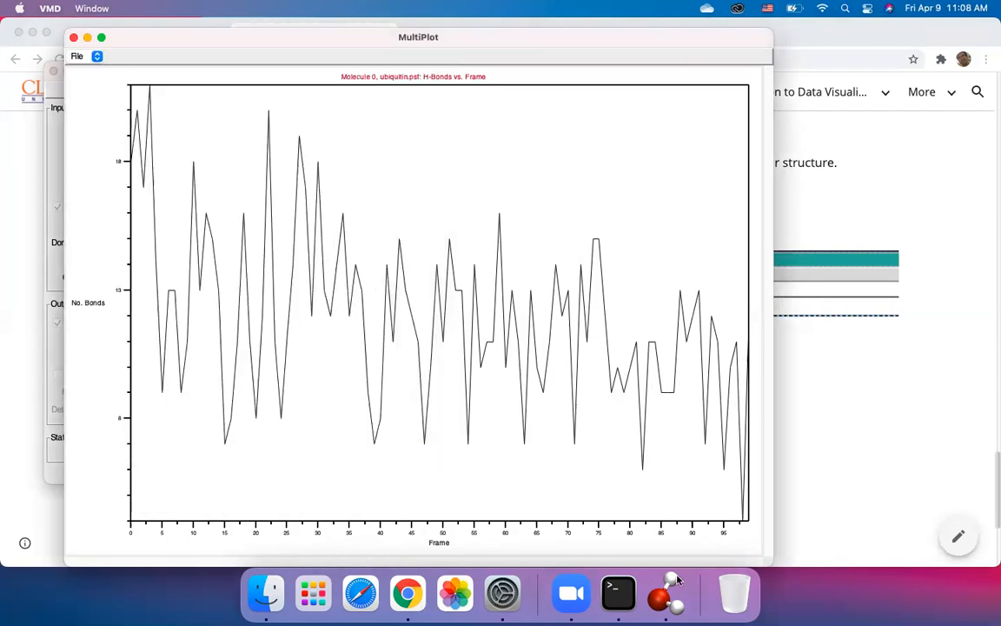
{"action": "right_click", "coordinate": [665, 603]}
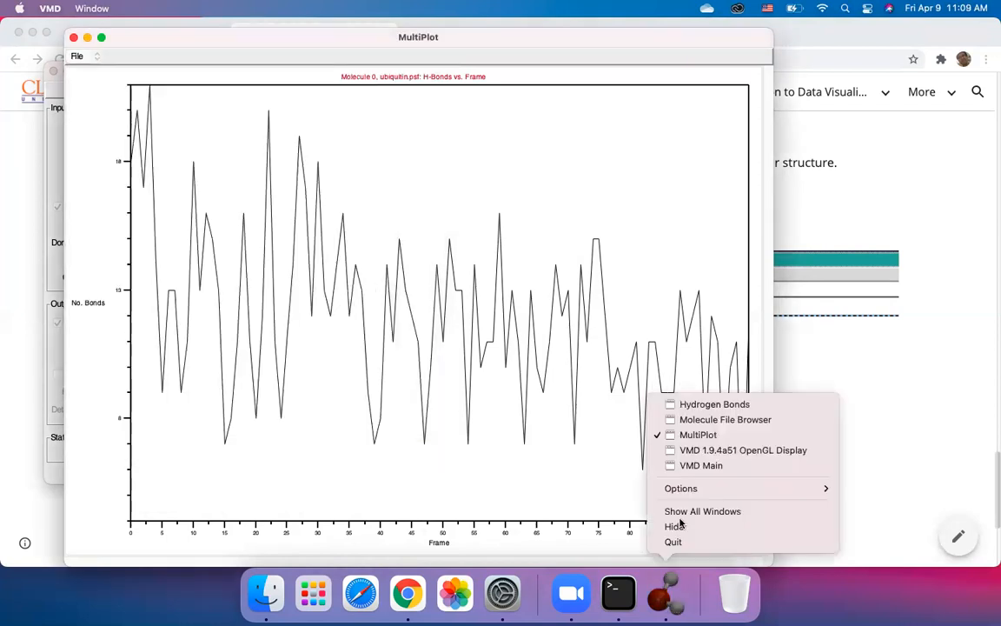
{"action": "left_click", "coordinate": [695, 447]}
{"action": "left_click", "coordinate": [852, 426]}
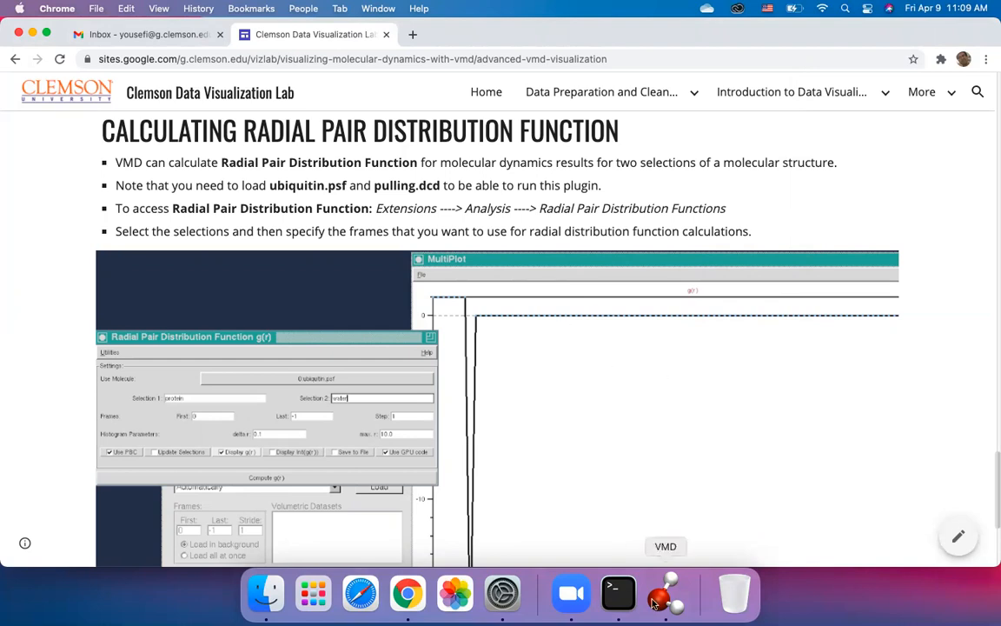
{"action": "scroll", "coordinate": [684, 477], "scroll_direction": "down", "scroll_amount": 1}
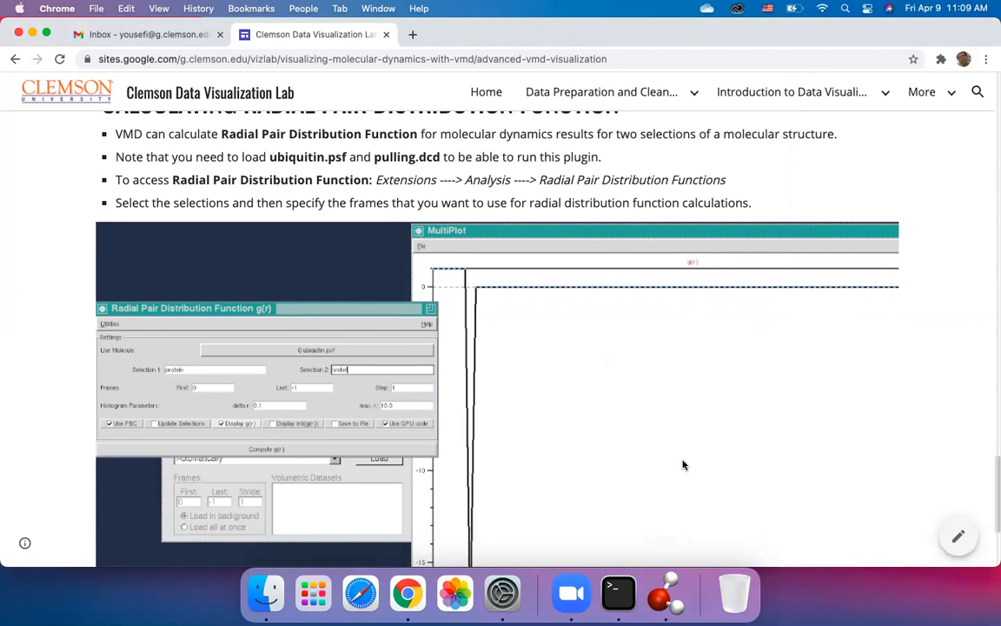
Step: Switch to VMD, bring the MultiPlot graph forward and move the Hydrogen Bonds window to its right side
{"action": "left_click", "coordinate": [666, 598]}
{"action": "right_click", "coordinate": [659, 588]}
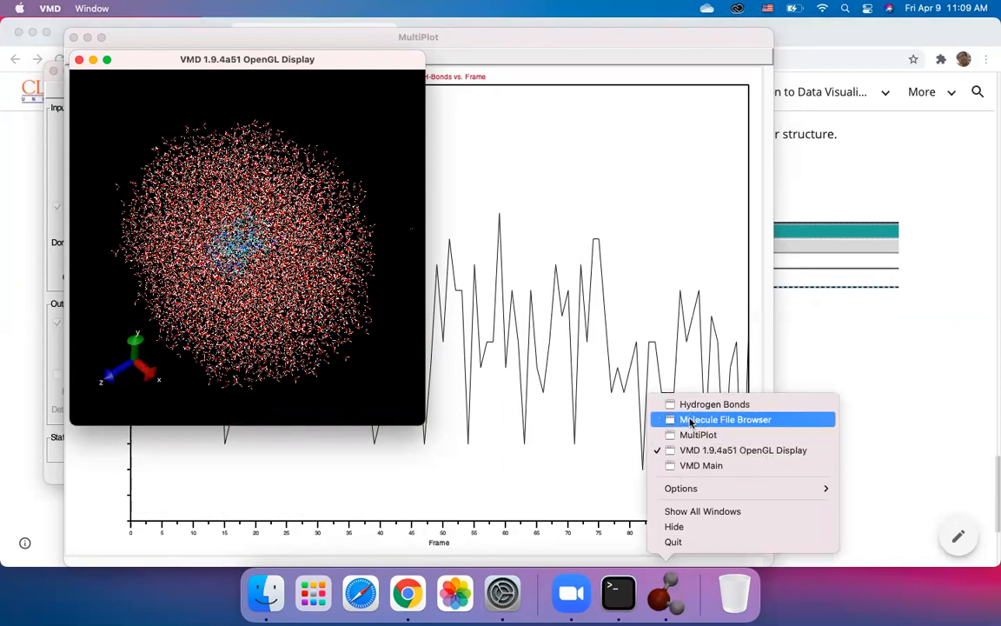
{"action": "left_click", "coordinate": [687, 465]}
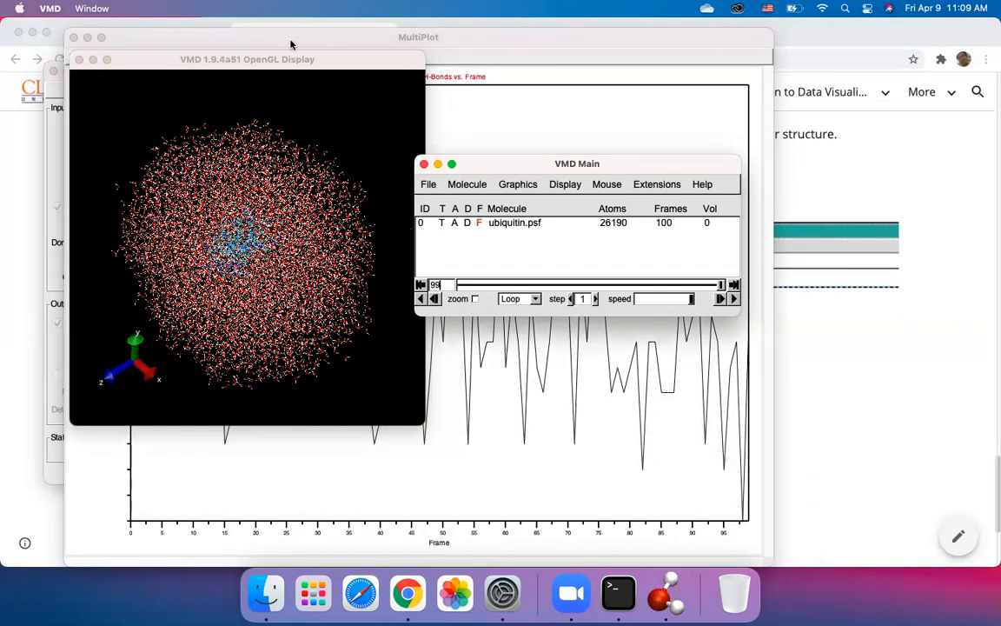
{"action": "left_click", "coordinate": [263, 39]}
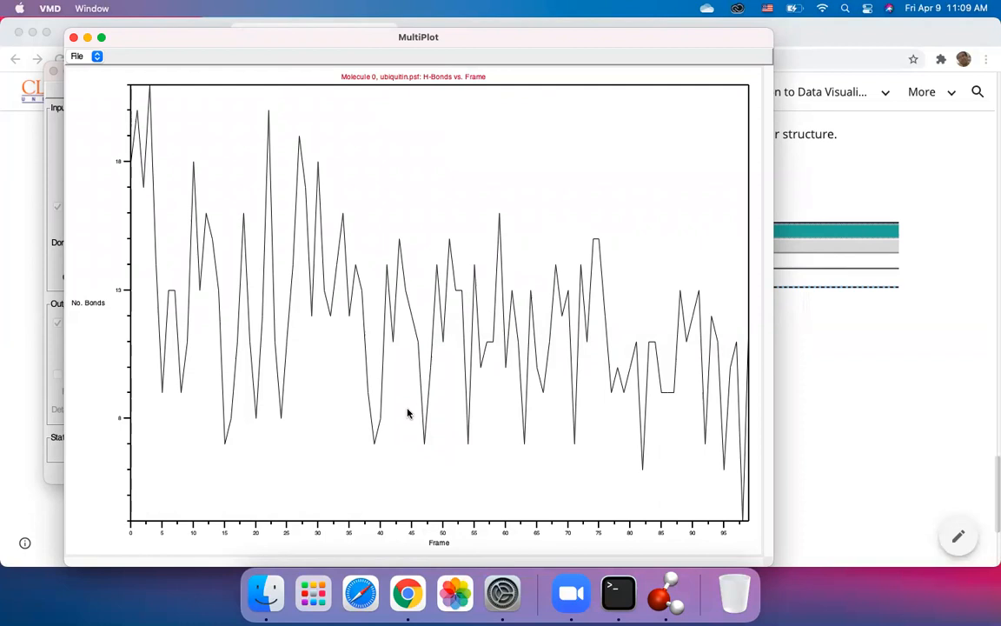
{"action": "left_click", "coordinate": [49, 183]}
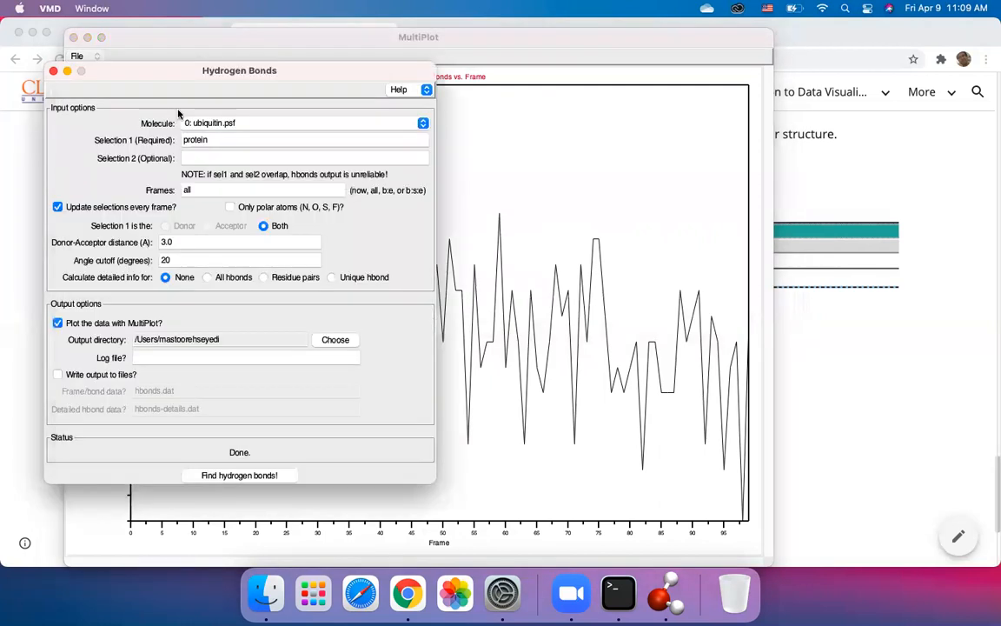
{"action": "left_click_drag", "start_coordinate": [258, 84], "coordinate": [725, 109]}
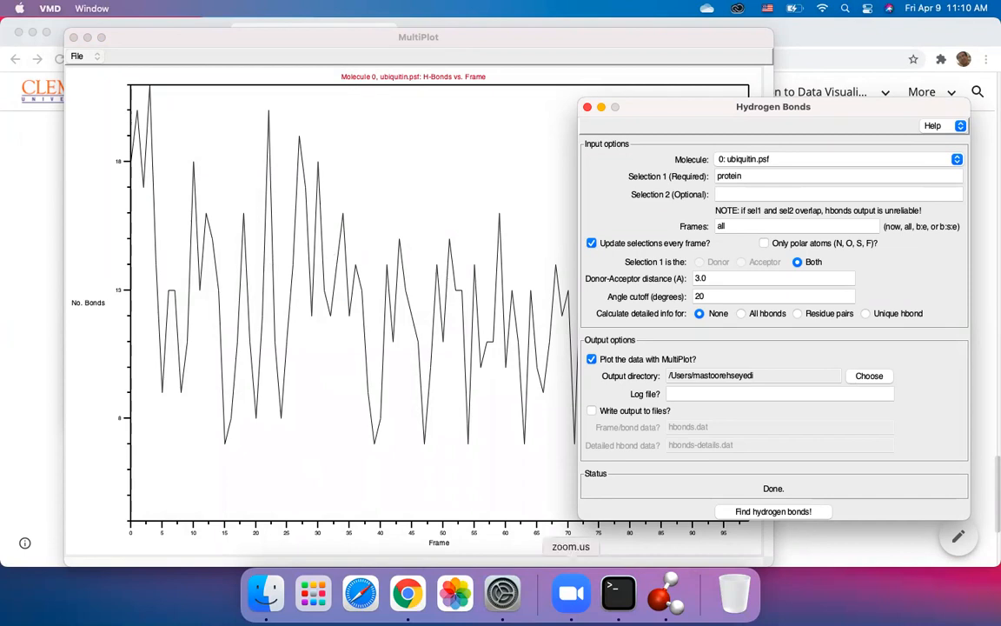
Step: Bring VMD Main forward, inspect the Surface and Labels categories in Color Controls, and close that window
{"action": "right_click", "coordinate": [661, 602]}
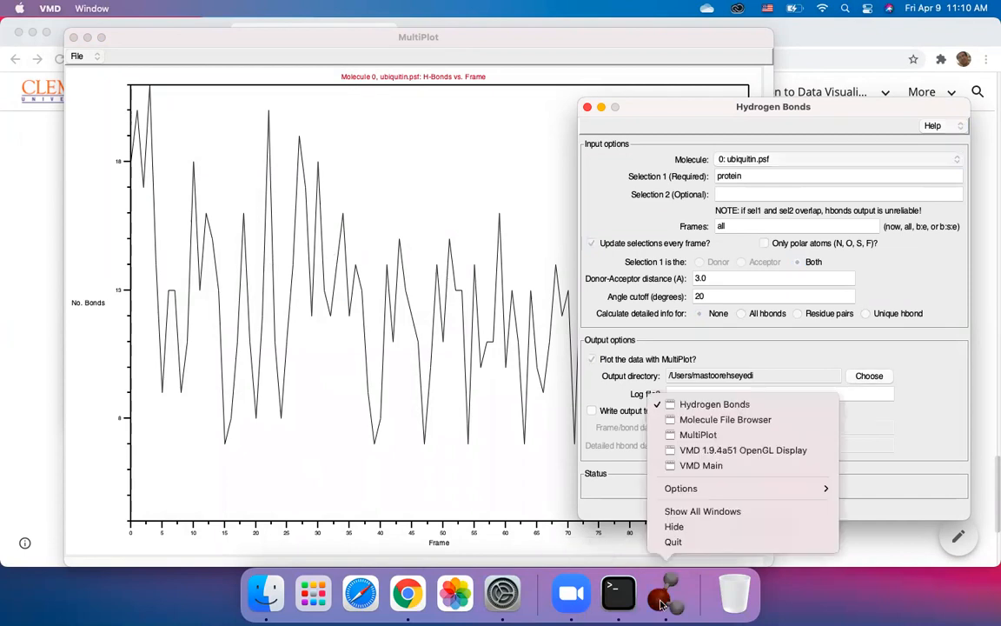
{"action": "left_click", "coordinate": [692, 466]}
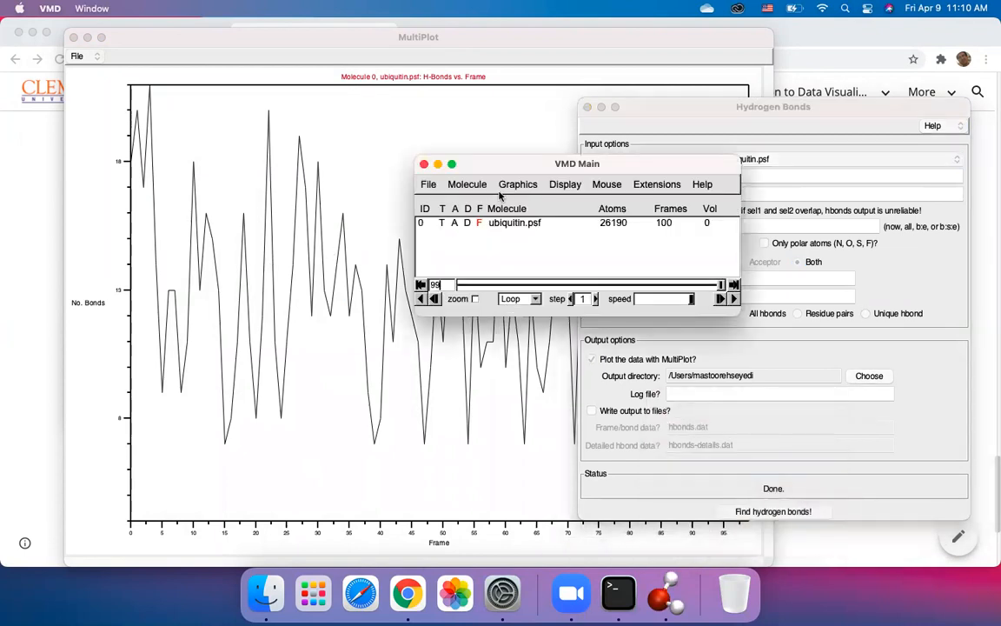
{"action": "left_click", "coordinate": [515, 184]}
{"action": "left_click", "coordinate": [513, 219]}
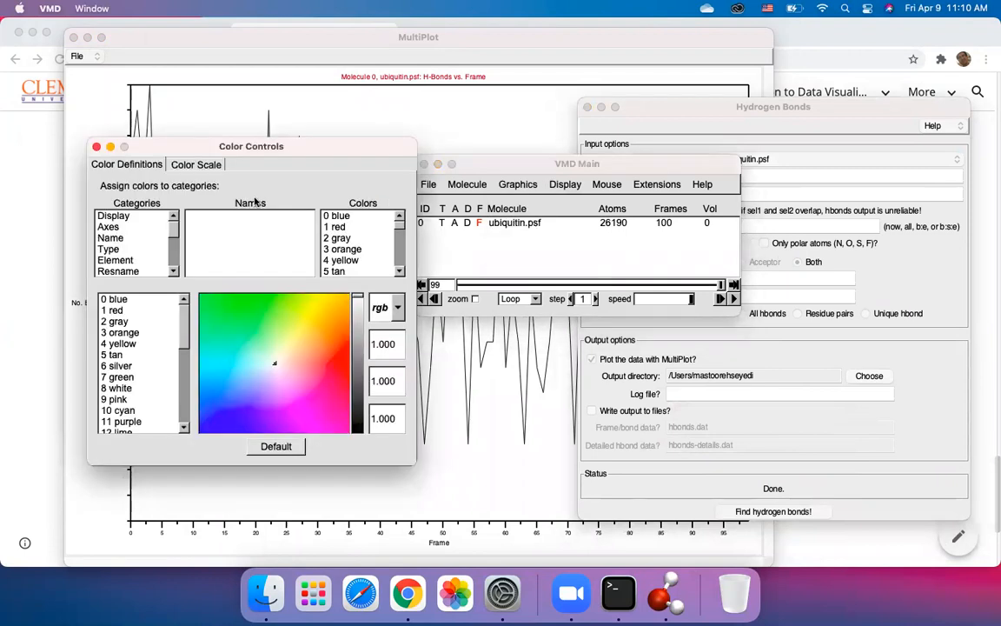
{"action": "scroll", "coordinate": [133, 238], "scroll_direction": "down", "scroll_amount": 5}
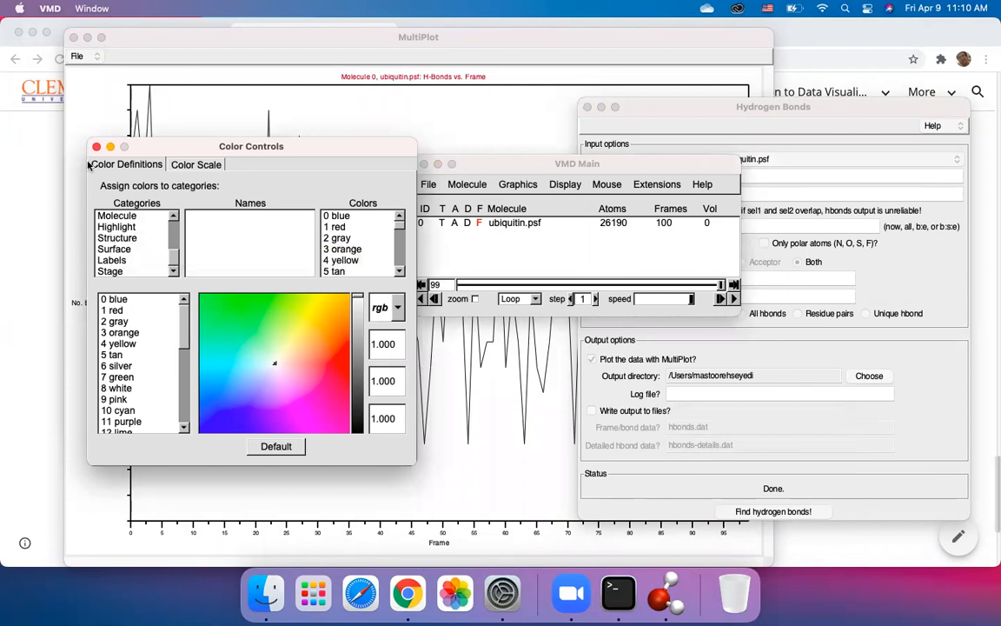
{"action": "left_click", "coordinate": [113, 249]}
{"action": "left_click", "coordinate": [111, 261]}
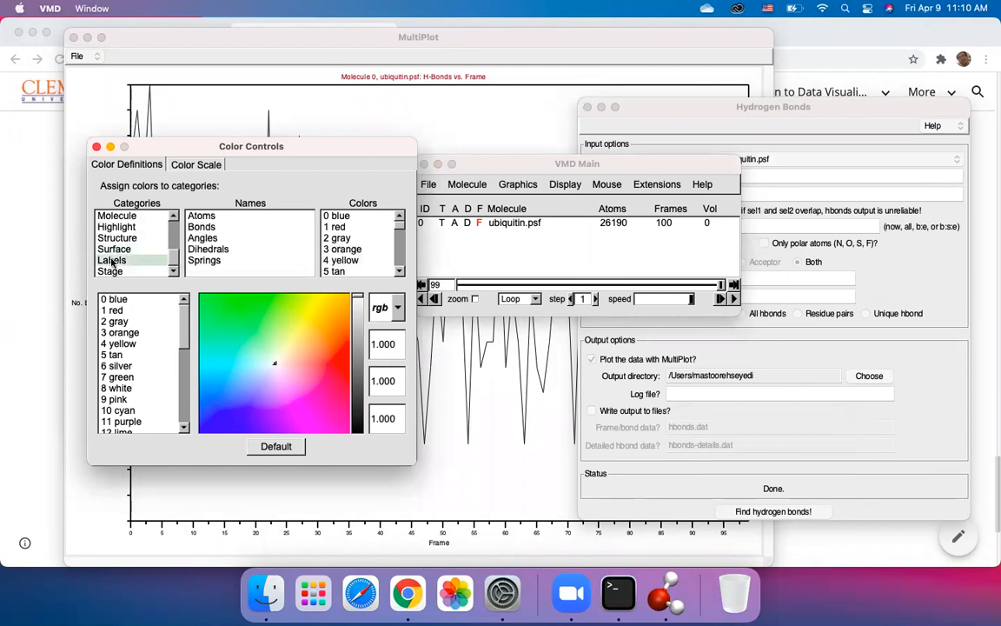
{"action": "left_click", "coordinate": [97, 146]}
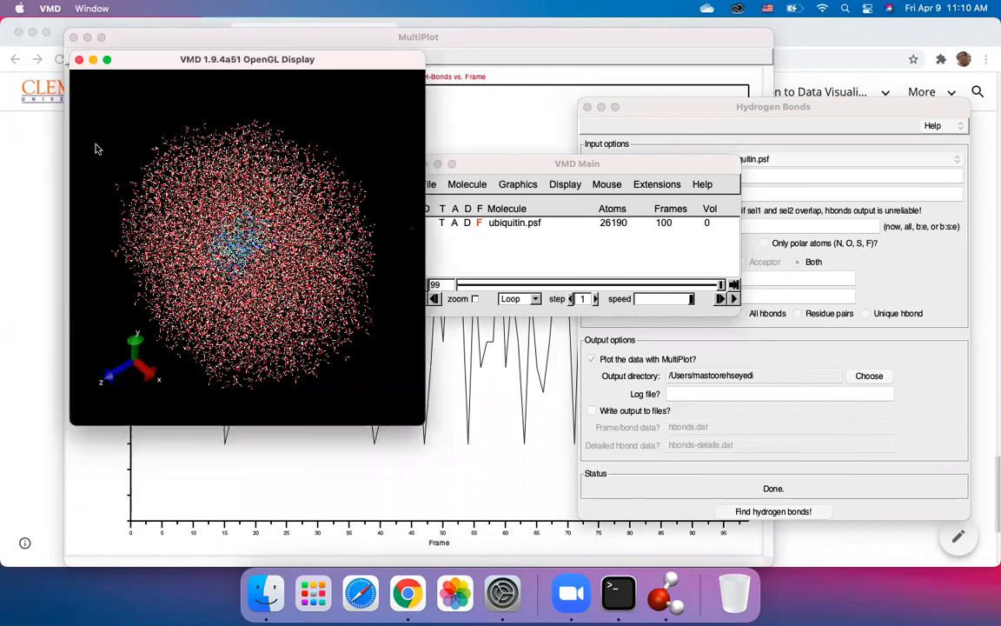
Step: Open the Labels window, look over its atom label options, and close it
{"action": "left_click", "coordinate": [518, 184]}
{"action": "left_click", "coordinate": [474, 222]}
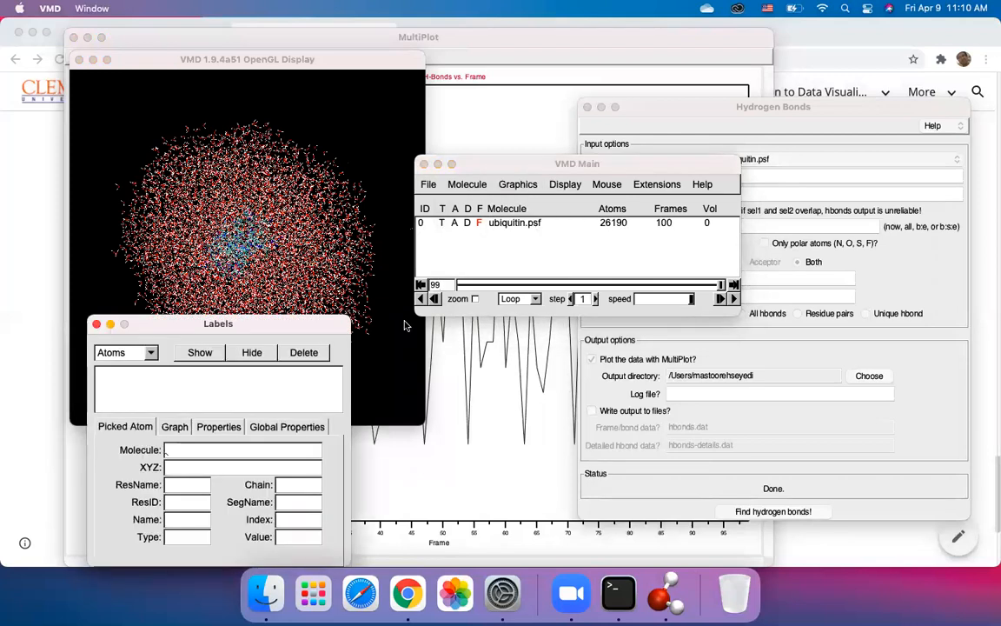
{"action": "left_click_drag", "start_coordinate": [255, 324], "coordinate": [276, 271]}
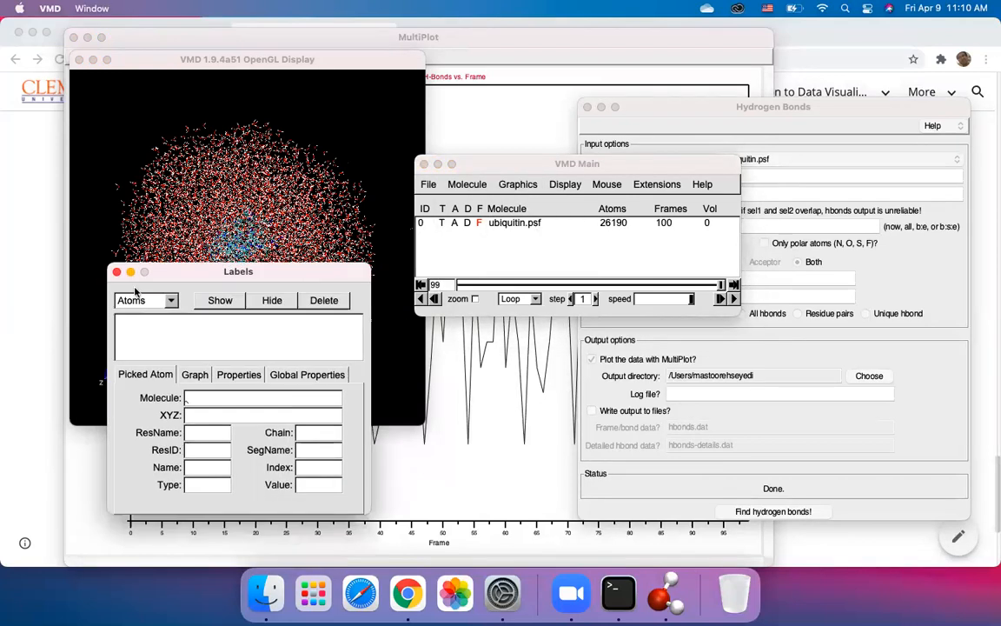
{"action": "left_click", "coordinate": [117, 272]}
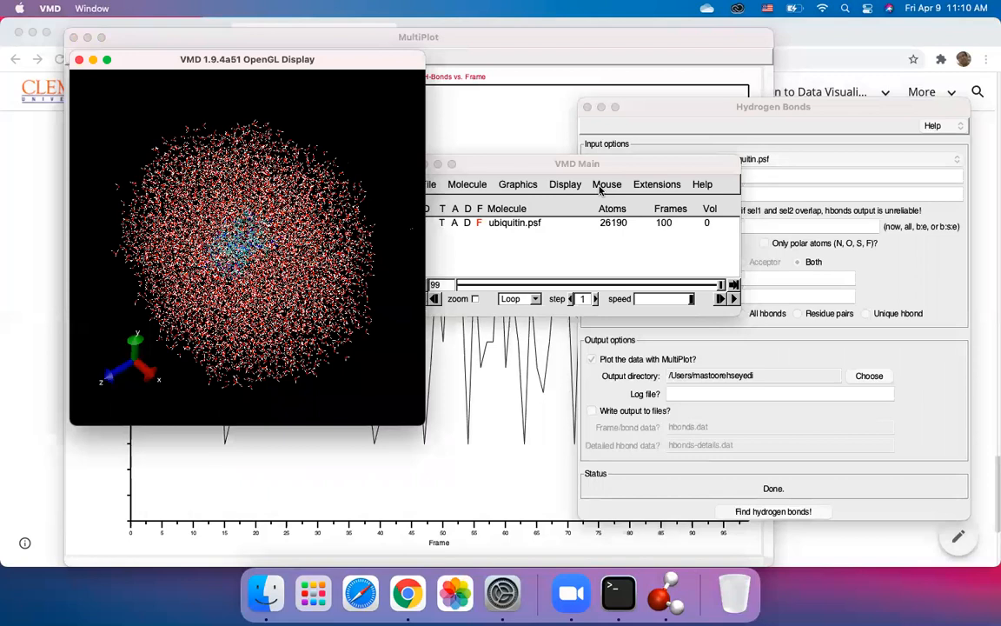
Step: Bring the MultiPlot graph forward and check which export formats it offers, without exporting
{"action": "left_click", "coordinate": [512, 130]}
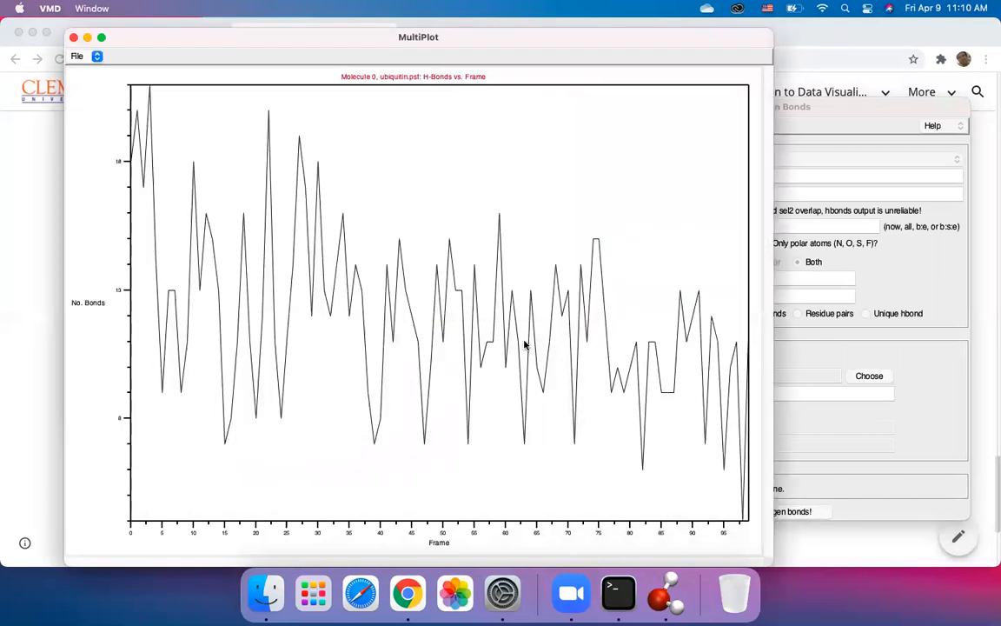
{"action": "left_click", "coordinate": [80, 56]}
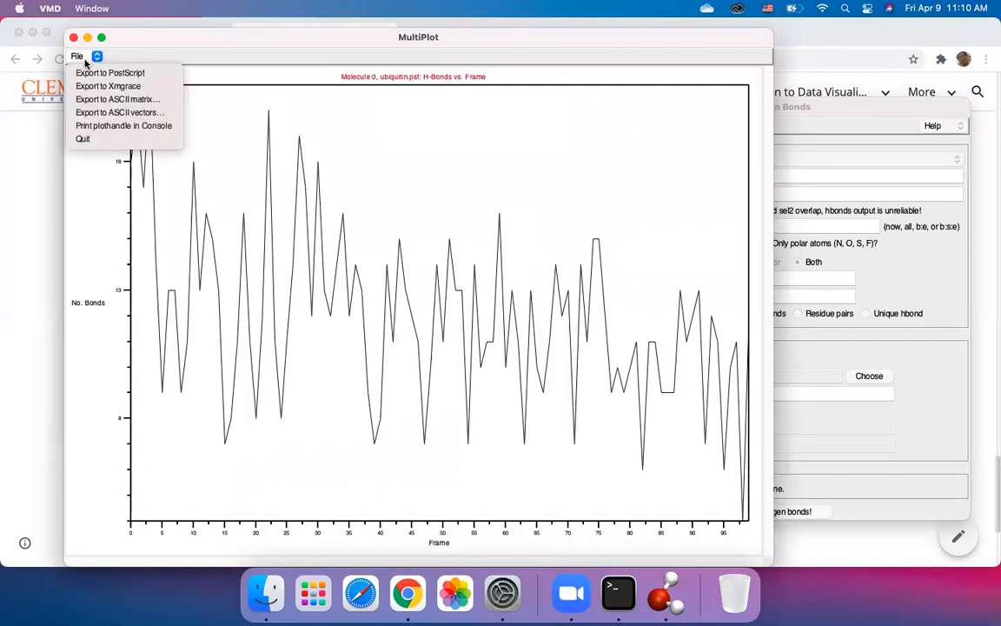
{"action": "left_click", "coordinate": [107, 207]}
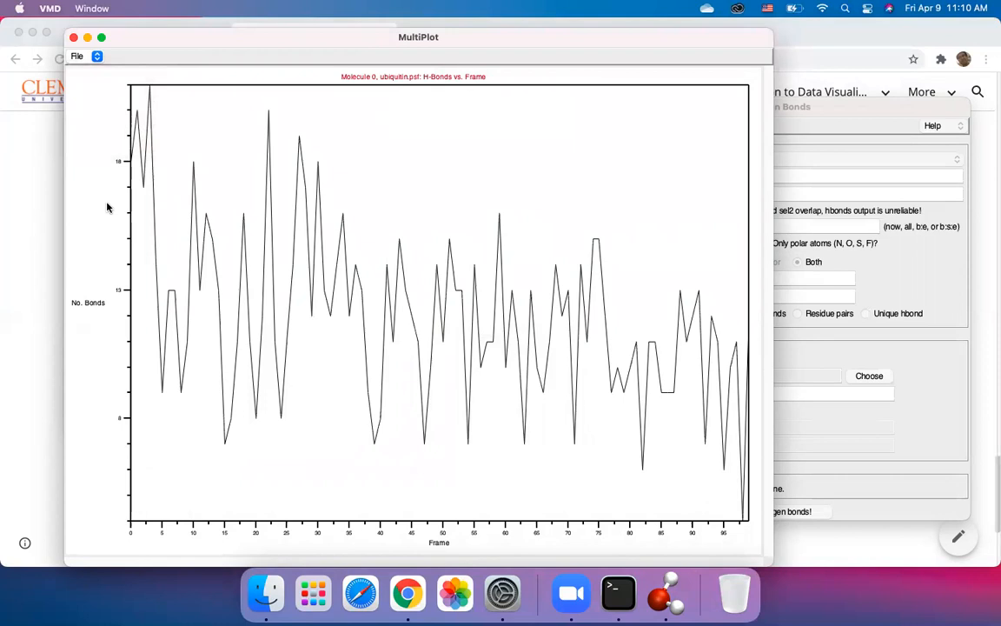
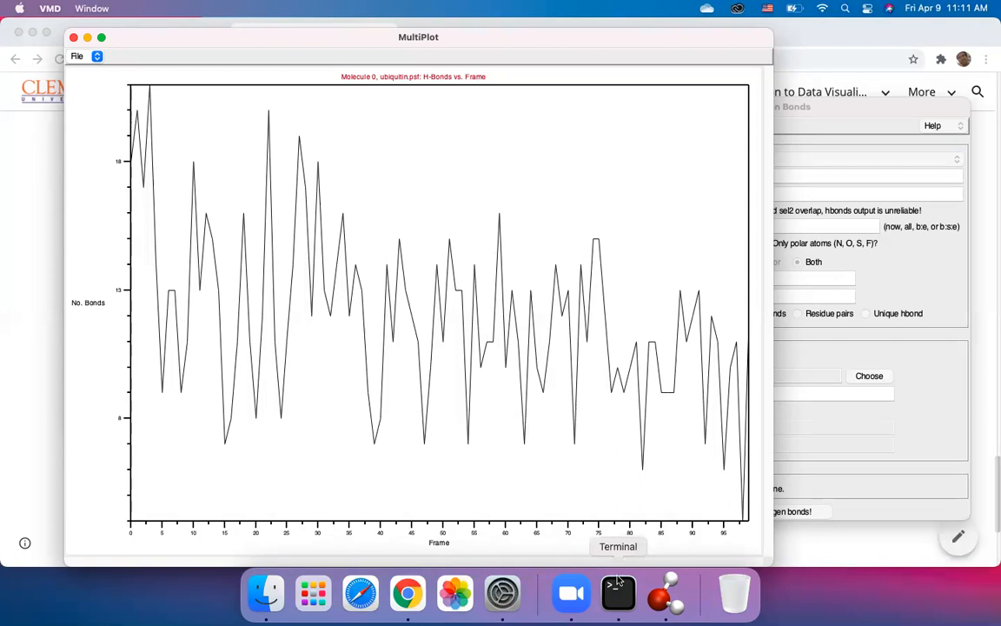
Step: View the OpenGL Display, check the Radial Pair Distribution Function instructions in Chrome, and return to VMD
{"action": "right_click", "coordinate": [666, 594]}
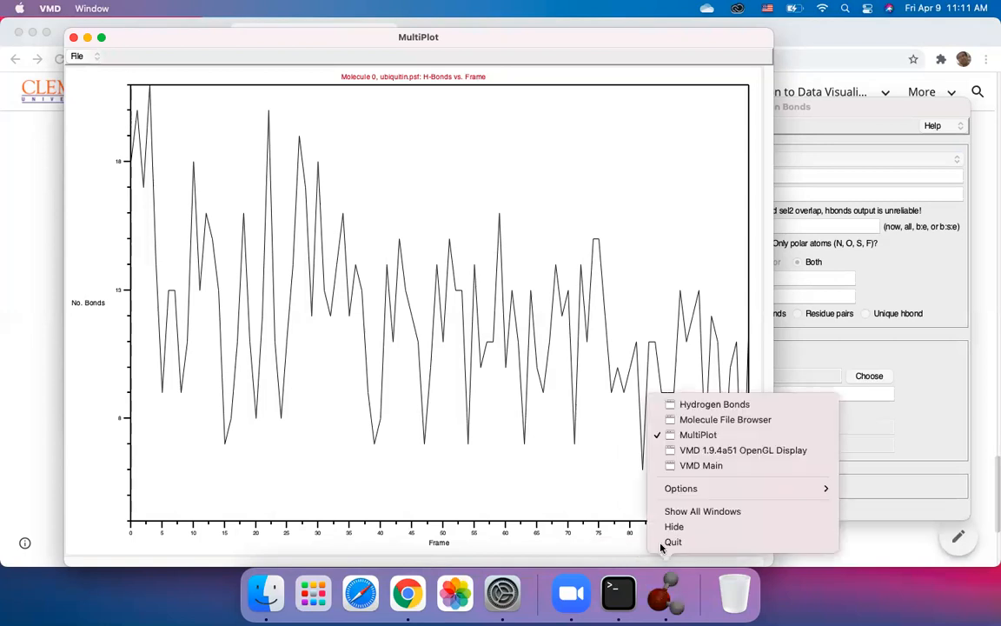
{"action": "left_click", "coordinate": [691, 458]}
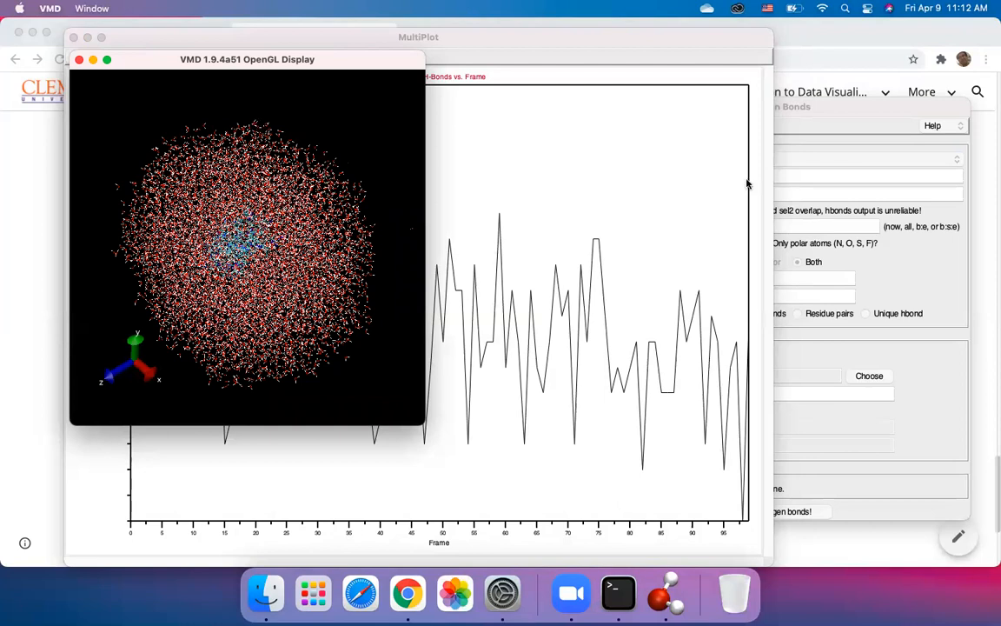
{"action": "left_click", "coordinate": [409, 593]}
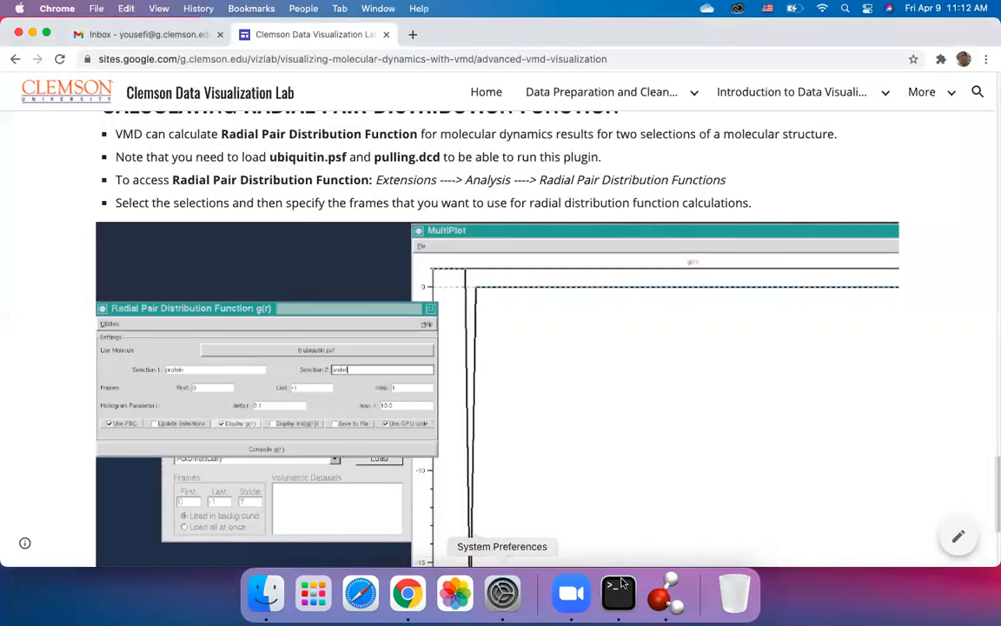
{"action": "left_click", "coordinate": [666, 593]}
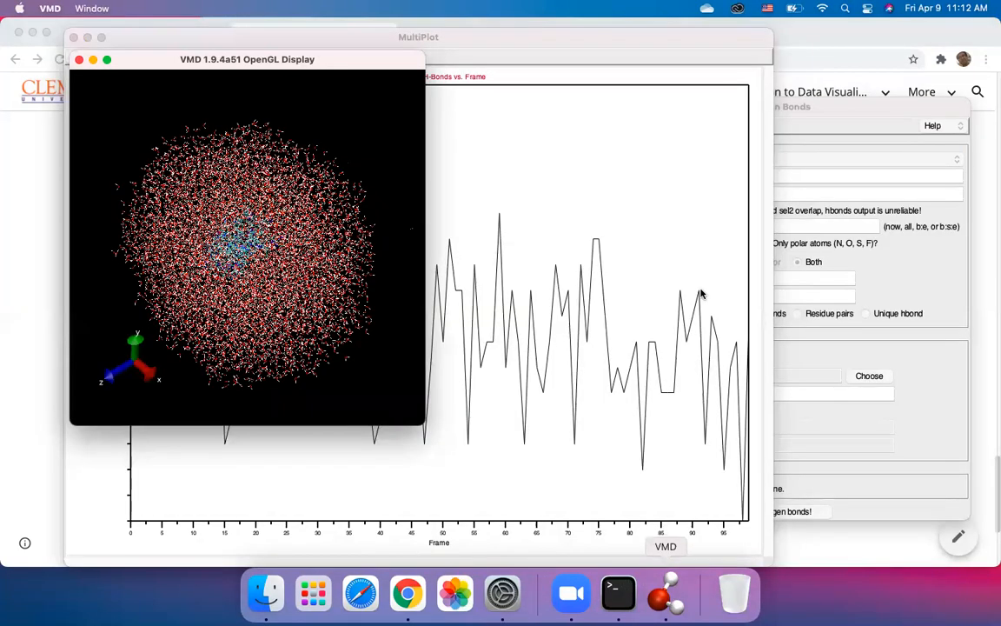
Step: Open the Radial Pair Distribution Function g(r) analysis plugin from VMD Main and use ubiquitin.psf as its molecule
{"action": "right_click", "coordinate": [666, 593]}
{"action": "left_click", "coordinate": [706, 466]}
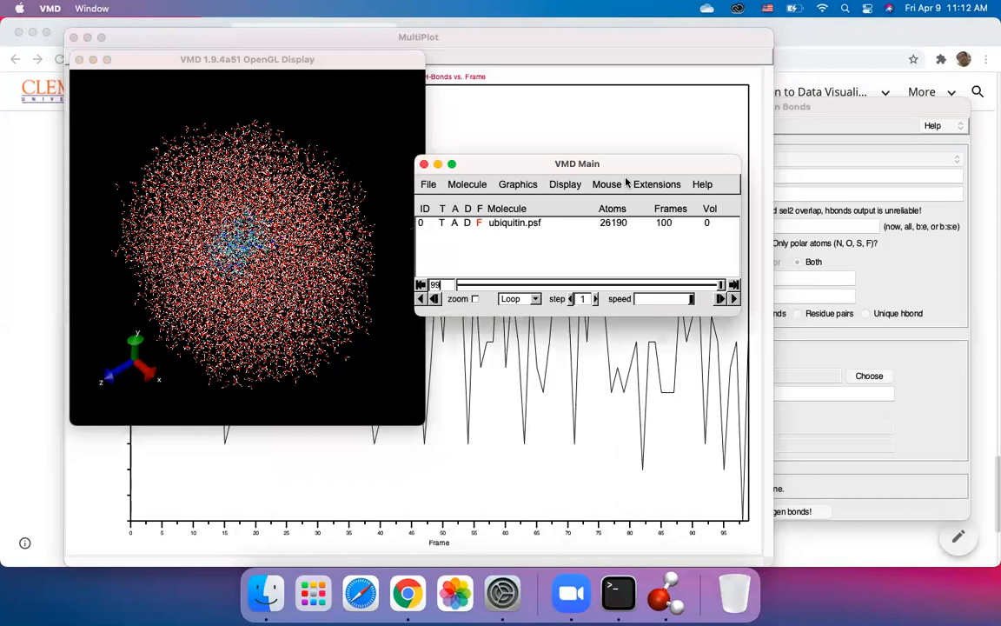
{"action": "left_click", "coordinate": [657, 184]}
{"action": "mouse_move", "coordinate": [670, 202]}
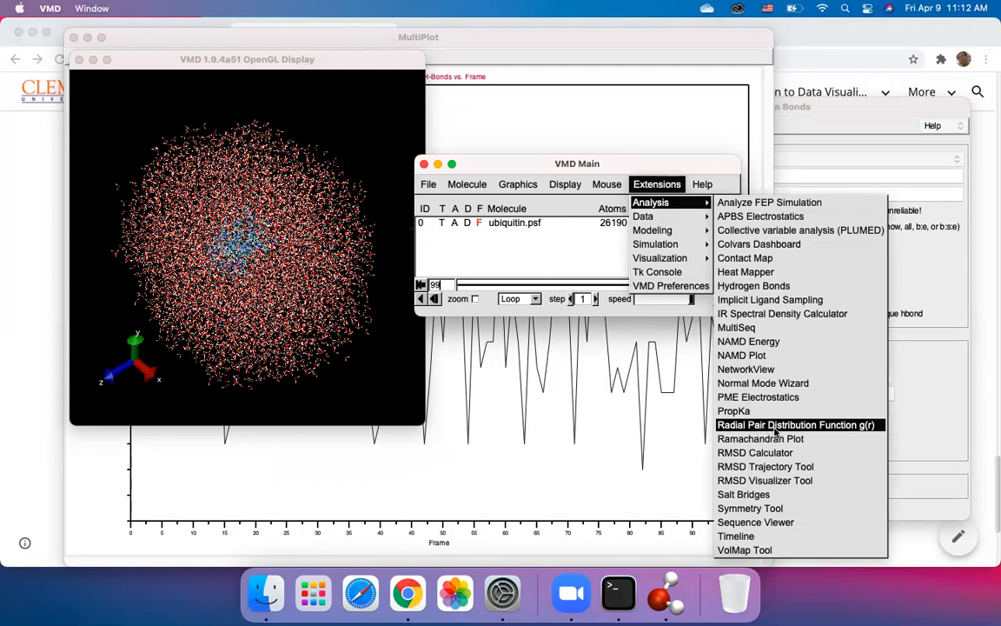
{"action": "left_click", "coordinate": [740, 426]}
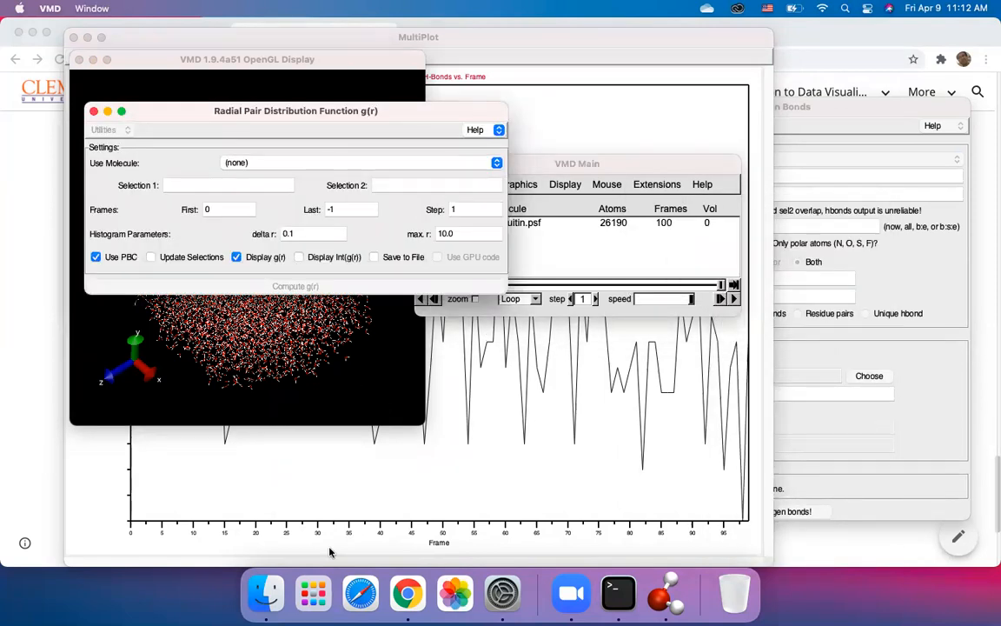
{"action": "left_click", "coordinate": [263, 164]}
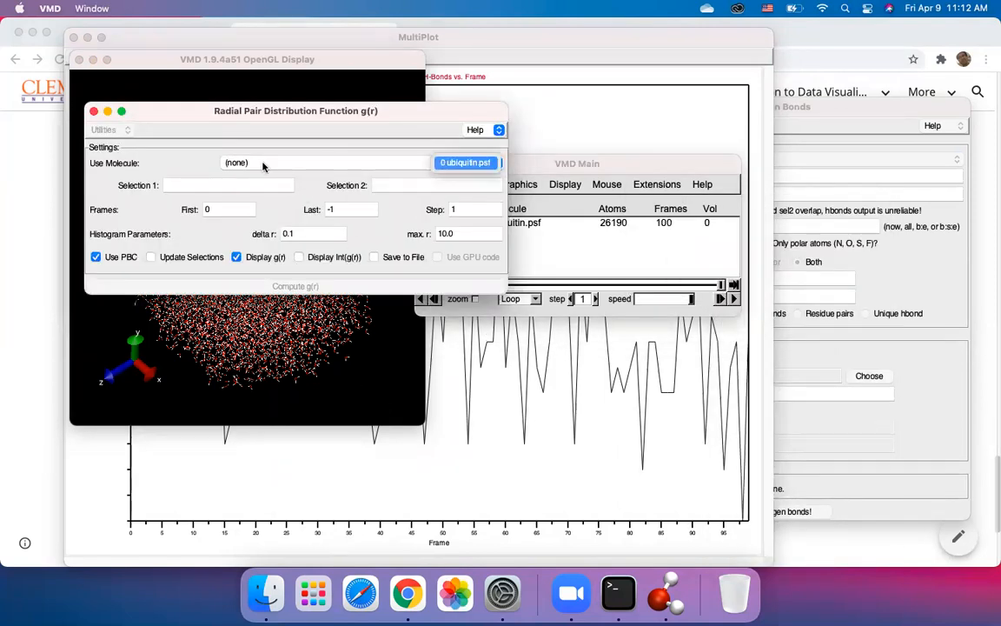
{"action": "left_click", "coordinate": [464, 164]}
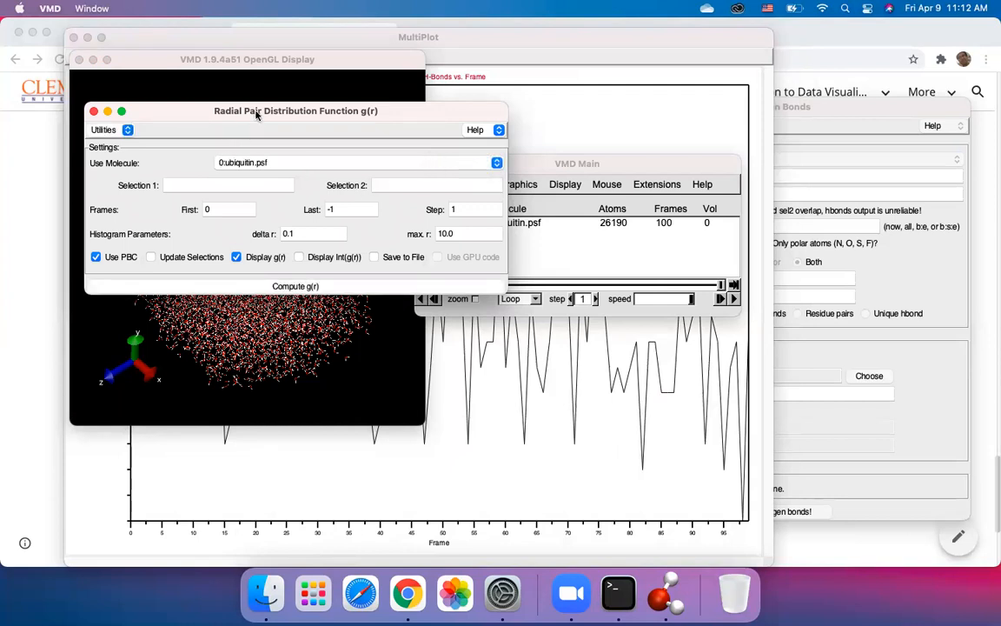
Step: Try to compute g(r) with both selections empty, and enter "all" as Selection 1
{"action": "left_click", "coordinate": [261, 287]}
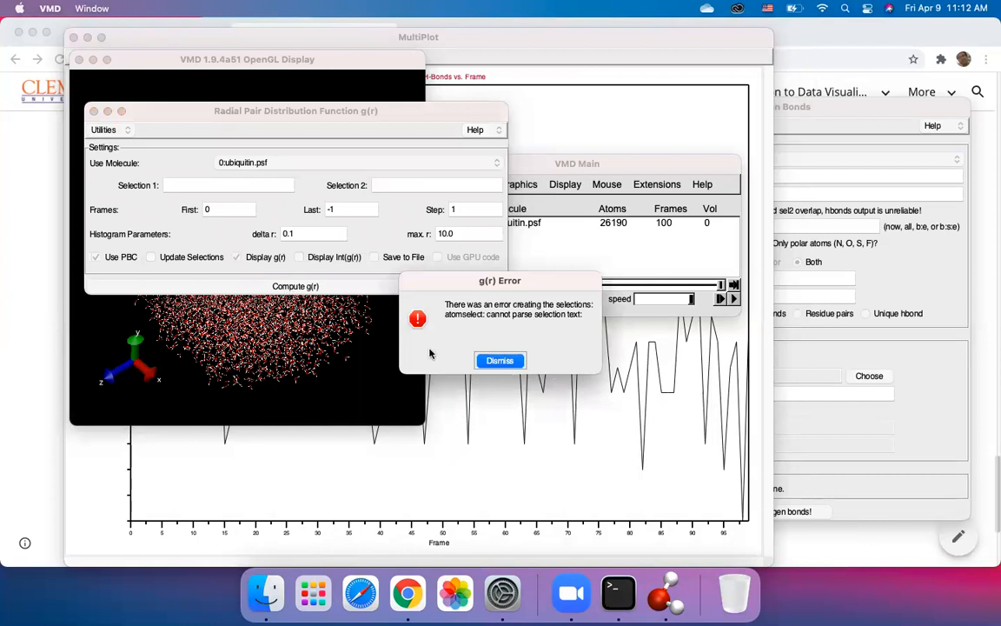
{"action": "left_click", "coordinate": [497, 360]}
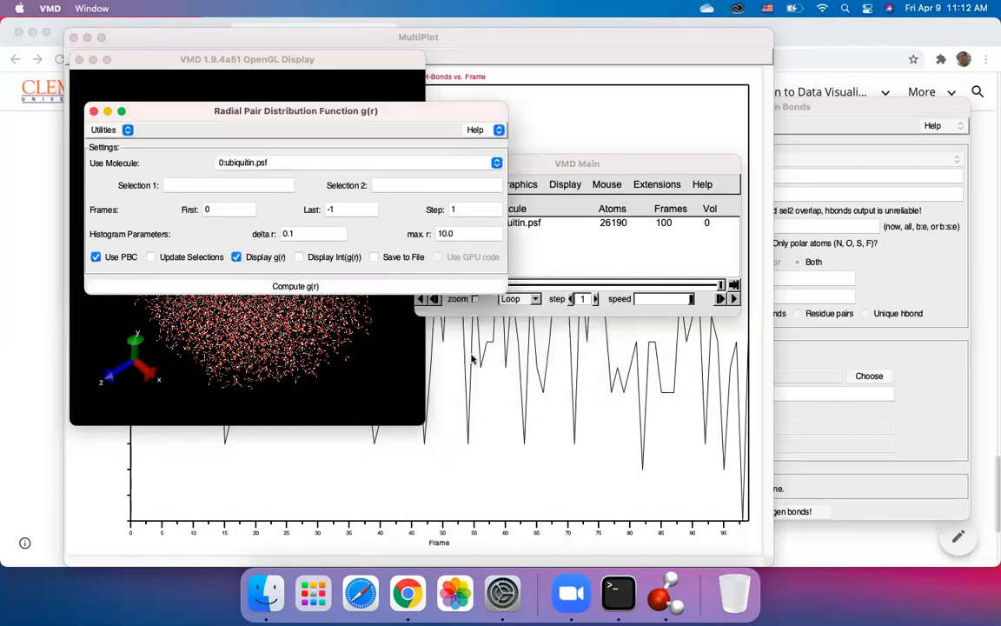
{"action": "left_click", "coordinate": [218, 183]}
{"action": "type", "text": "all"}
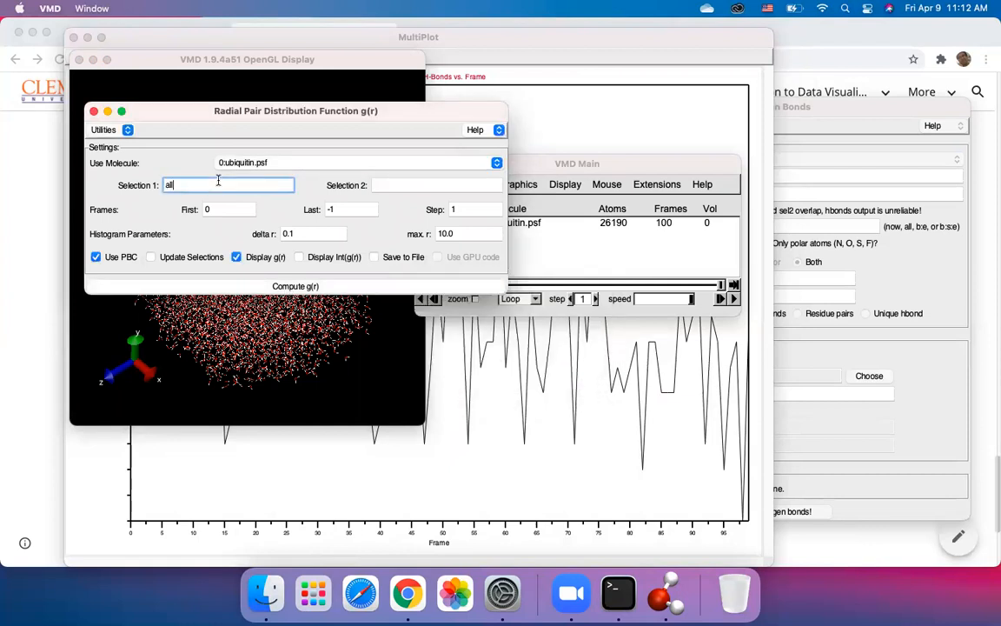
Step: Switch to Chrome and review the example g(r) settings screenshot for the two selections
{"action": "left_click", "coordinate": [77, 456]}
{"action": "left_click", "coordinate": [43, 431]}
{"action": "scroll", "coordinate": [202, 456], "scroll_direction": "down", "scroll_amount": 1}
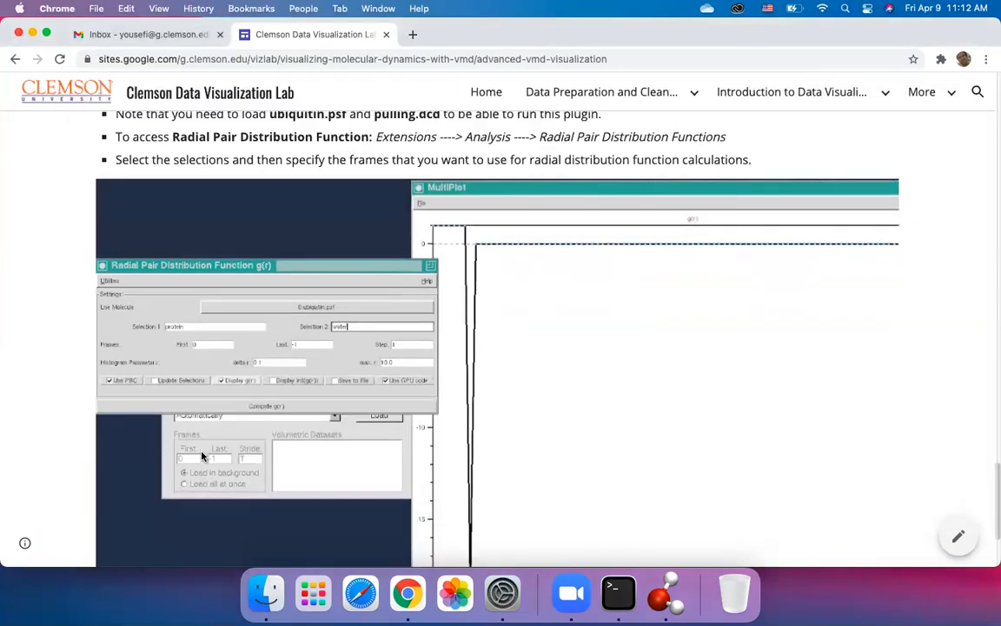
{"action": "scroll", "coordinate": [240, 439], "scroll_direction": "down", "scroll_amount": 3}
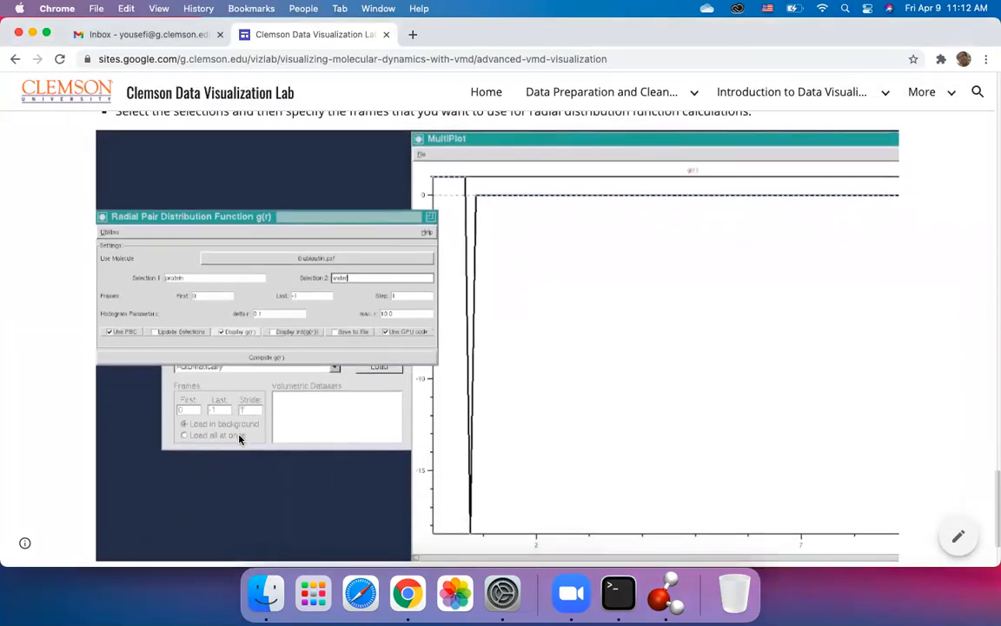
Step: Return to the g(r) window in VMD, replace Selection 1 with "protein", and try to compute g(r)
{"action": "left_click", "coordinate": [659, 598]}
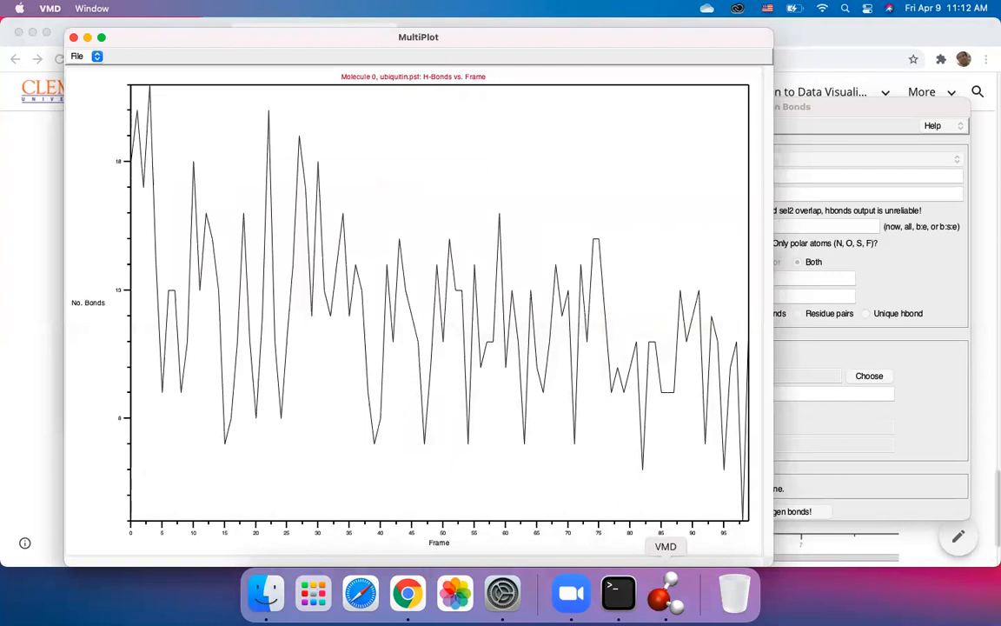
{"action": "right_click", "coordinate": [665, 598]}
{"action": "left_click", "coordinate": [721, 435]}
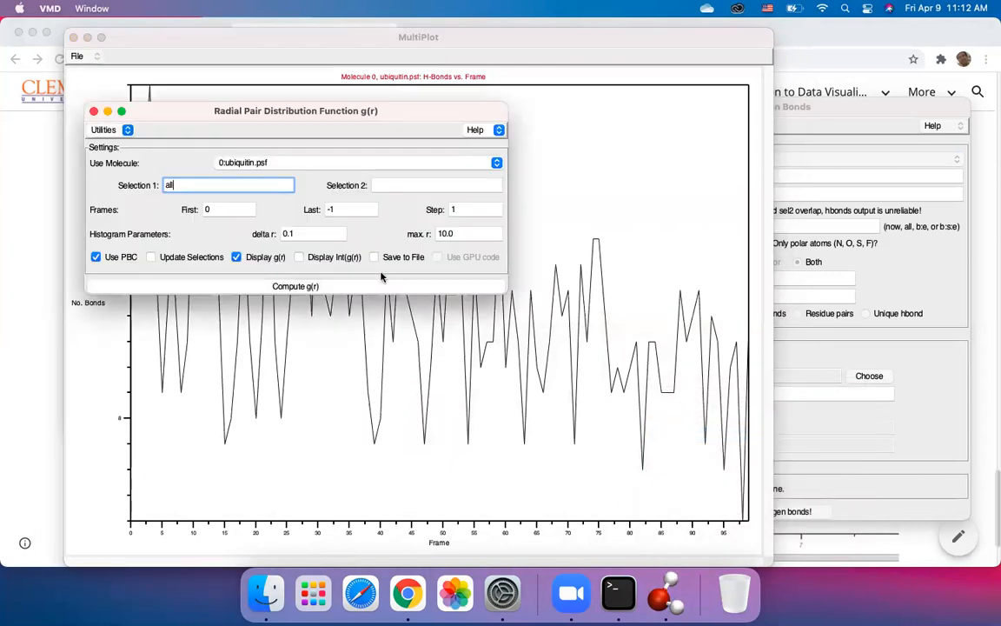
{"action": "key", "text": "BackSpace"}
{"action": "key", "text": "BackSpace"}
{"action": "key", "text": "BackSpace"}
{"action": "type", "text": "protein"}
{"action": "left_click", "coordinate": [270, 289]}
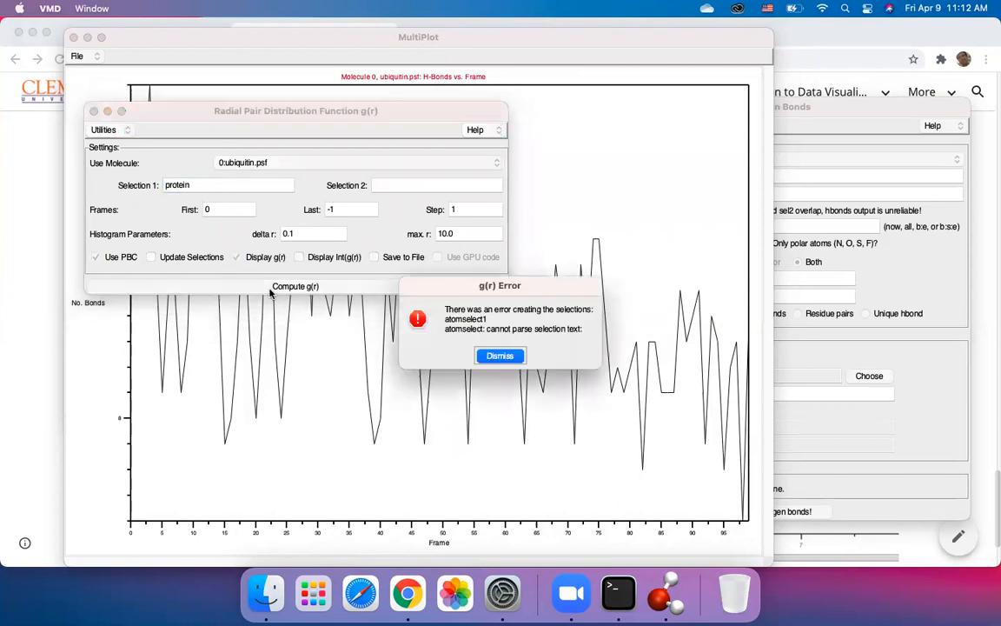
{"action": "left_click", "coordinate": [502, 357]}
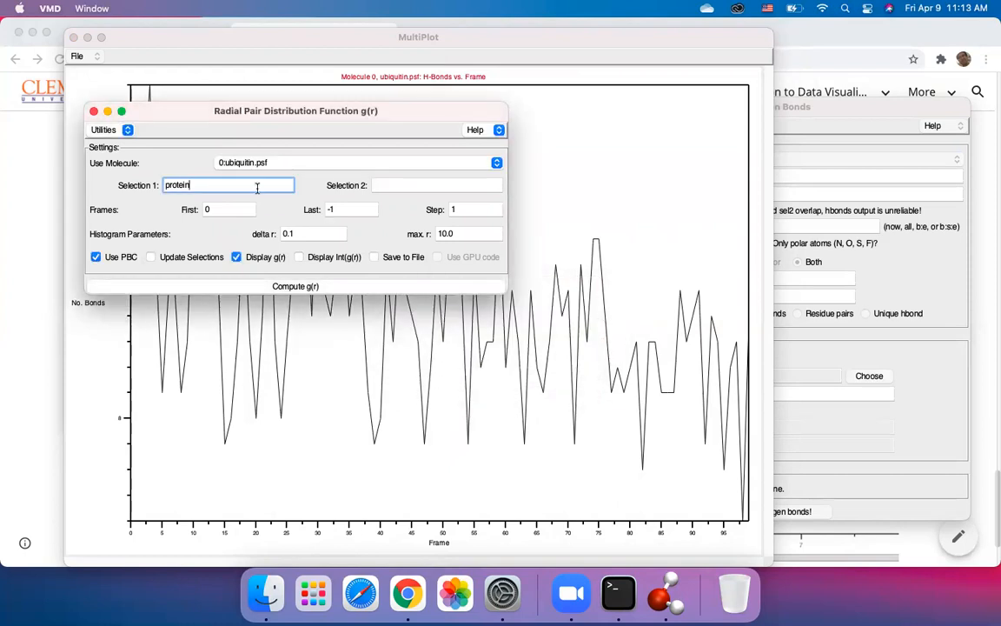
Step: Following the example in Chrome, set Selection 2 to "water" in VMD and try to compute g(r)
{"action": "left_click", "coordinate": [38, 408]}
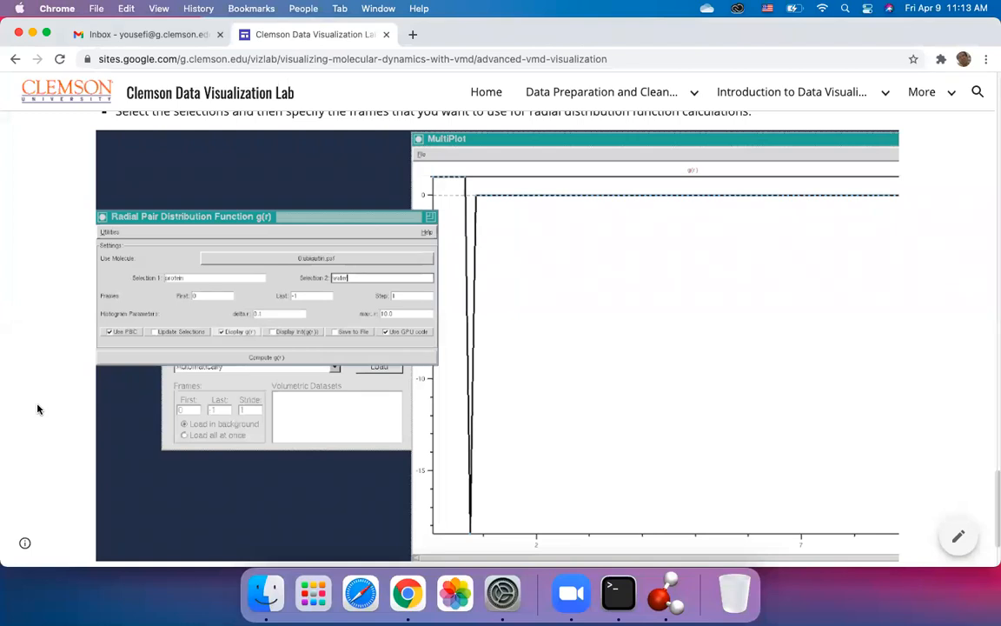
{"action": "right_click", "coordinate": [666, 594]}
{"action": "left_click", "coordinate": [709, 437]}
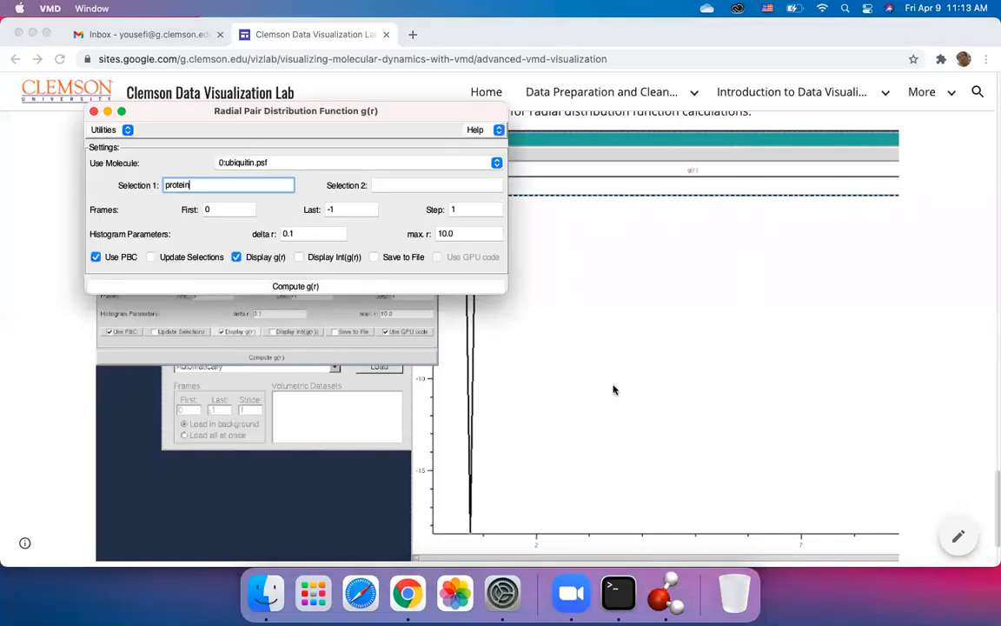
{"action": "left_click", "coordinate": [421, 186]}
{"action": "type", "text": "water"}
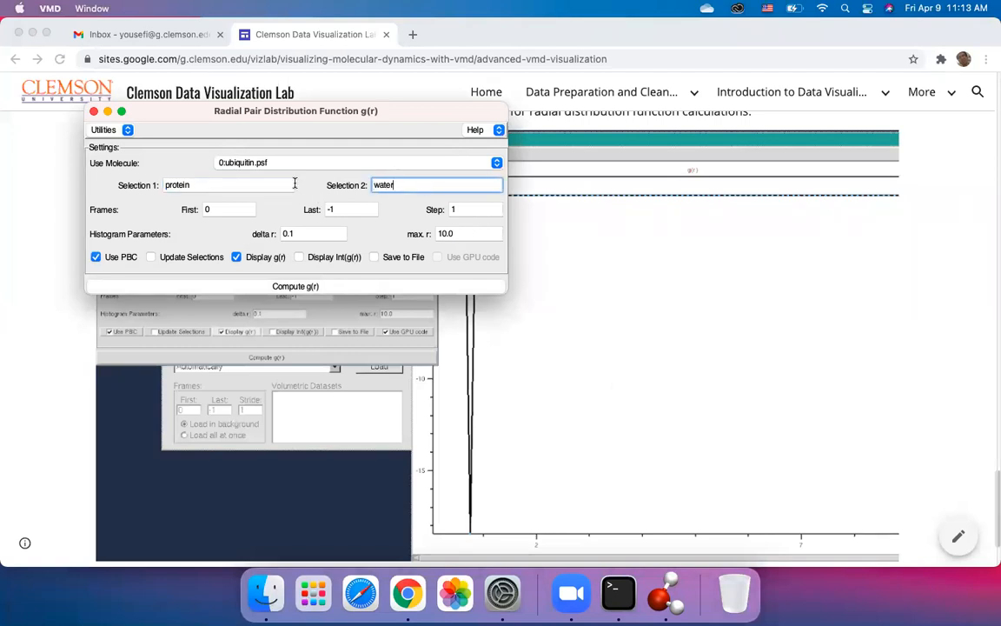
{"action": "left_click", "coordinate": [286, 286]}
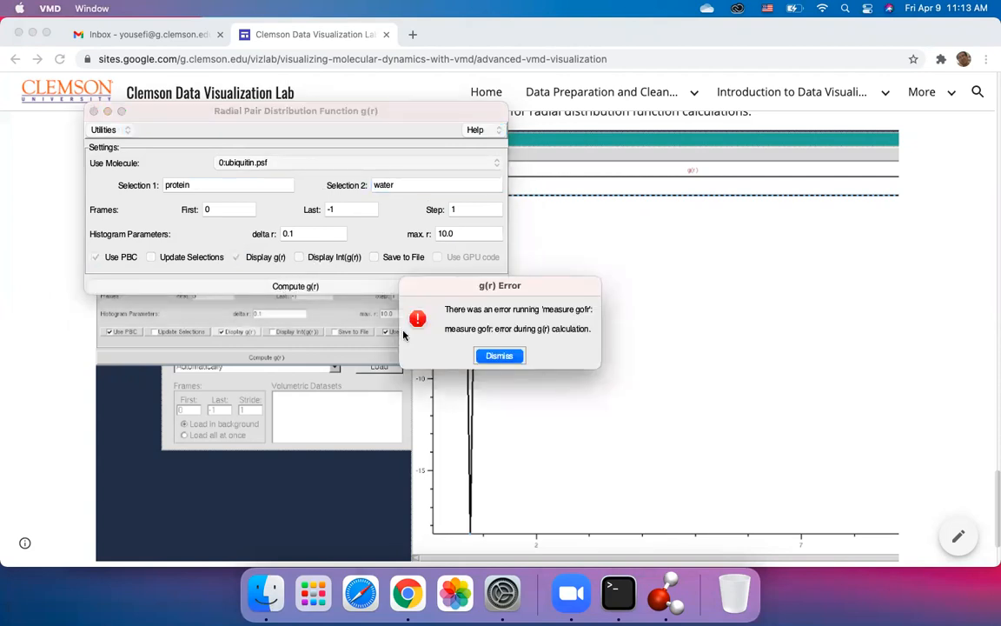
Step: Dismiss the g(r) error message and recheck the example g(r) settings on the tutorial page in Chrome
{"action": "left_click", "coordinate": [498, 364]}
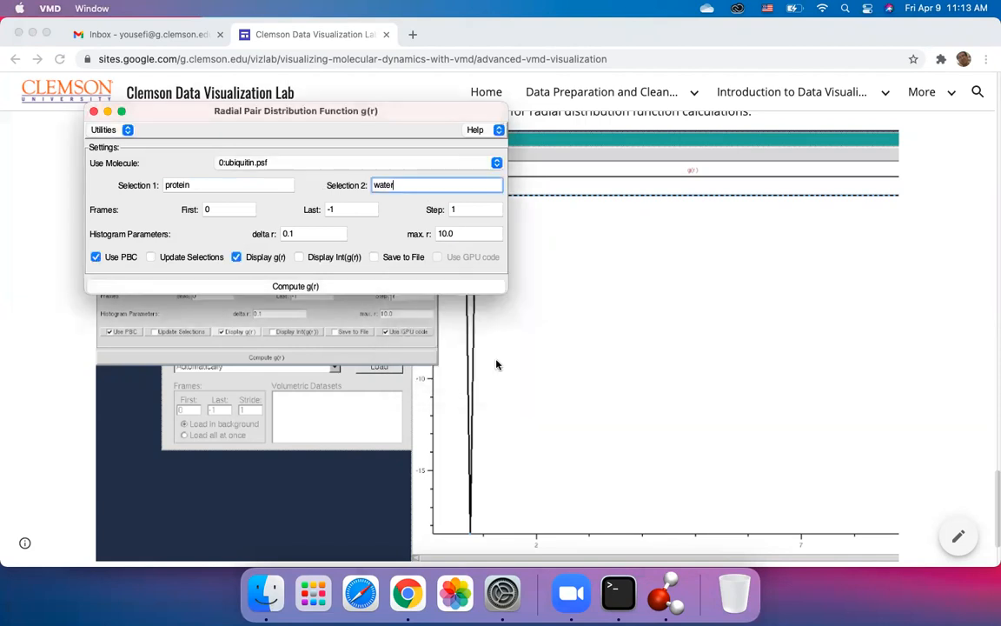
{"action": "left_click", "coordinate": [69, 365]}
{"action": "scroll", "coordinate": [117, 397], "scroll_direction": "down", "scroll_amount": 1}
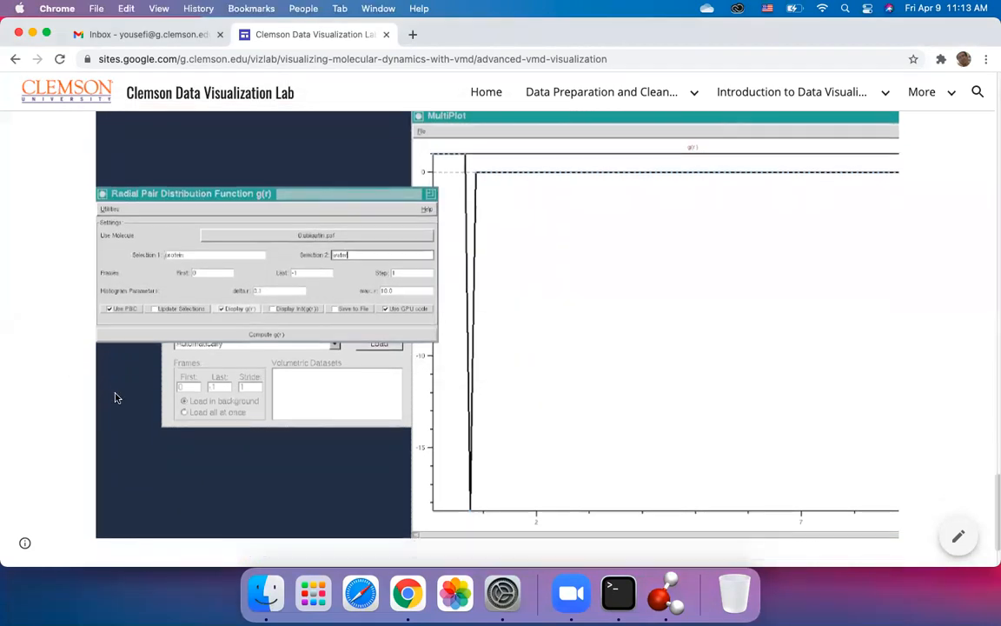
{"action": "scroll", "coordinate": [117, 397], "scroll_direction": "up", "scroll_amount": 1}
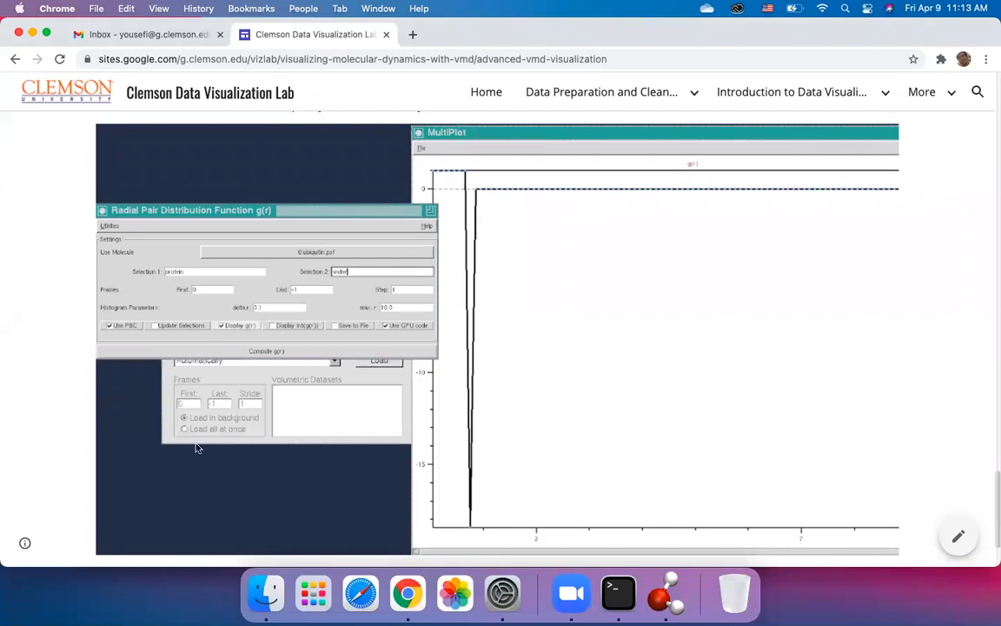
Step: Try again to compute the protein–water g(r) in VMD, and check the console output in Terminal for the error's cause
{"action": "right_click", "coordinate": [666, 594]}
{"action": "left_click", "coordinate": [698, 436]}
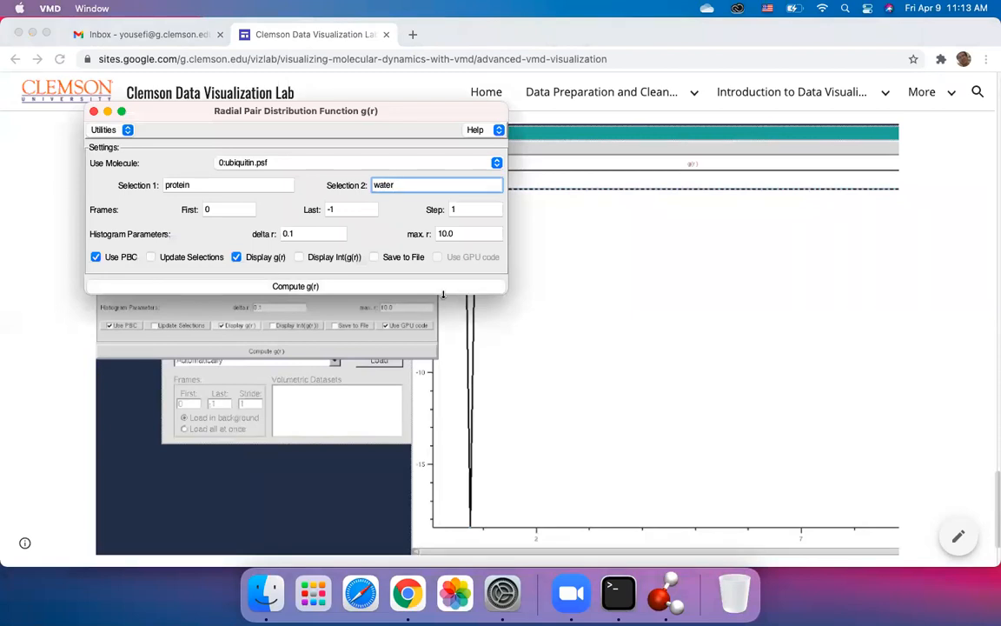
{"action": "left_click", "coordinate": [354, 282]}
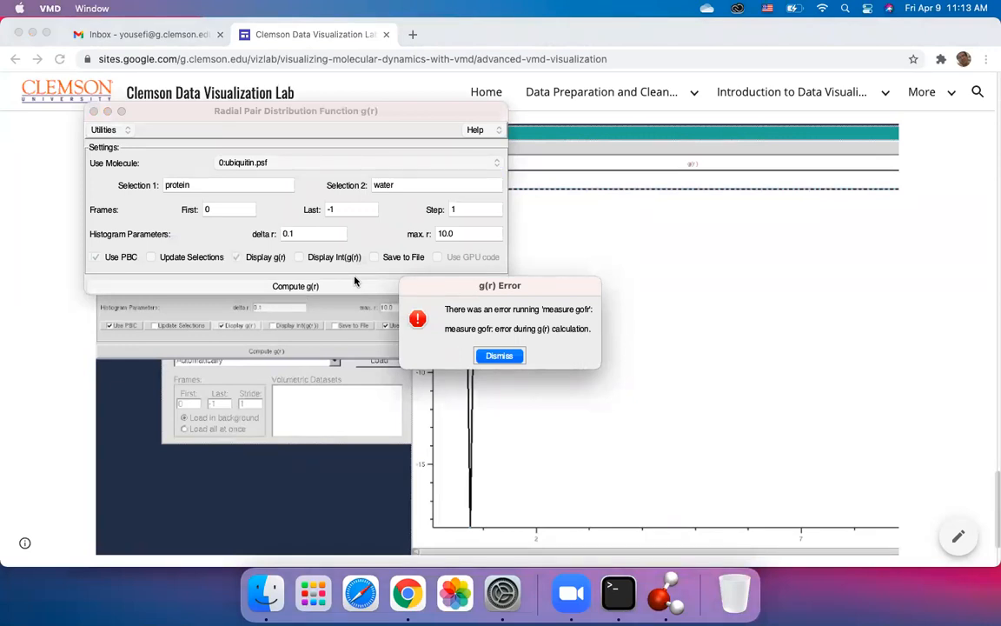
{"action": "key", "text": "Return"}
{"action": "left_click", "coordinate": [618, 593]}
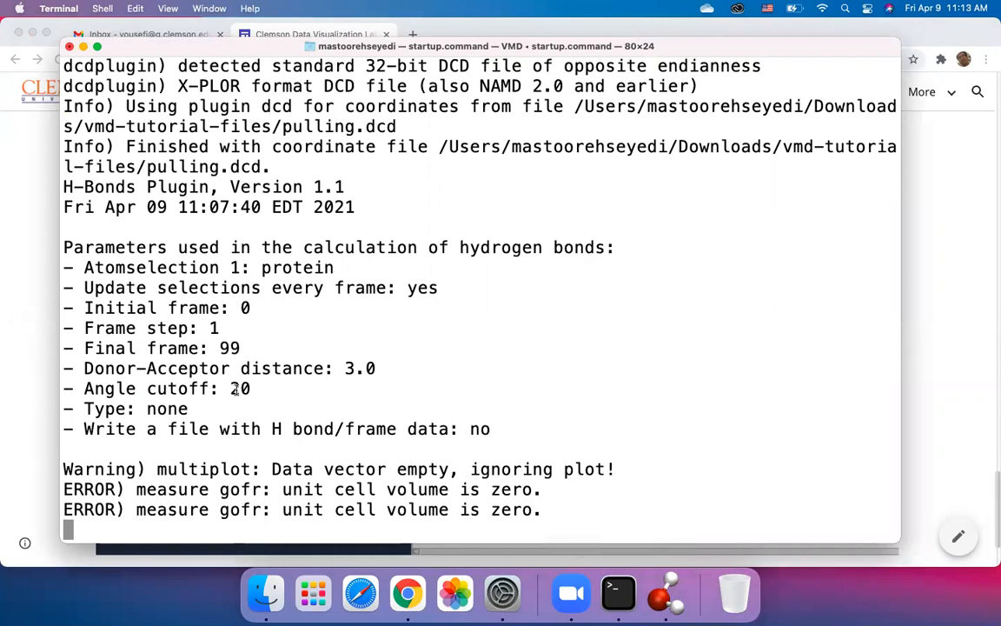
{"action": "left_click", "coordinate": [31, 254]}
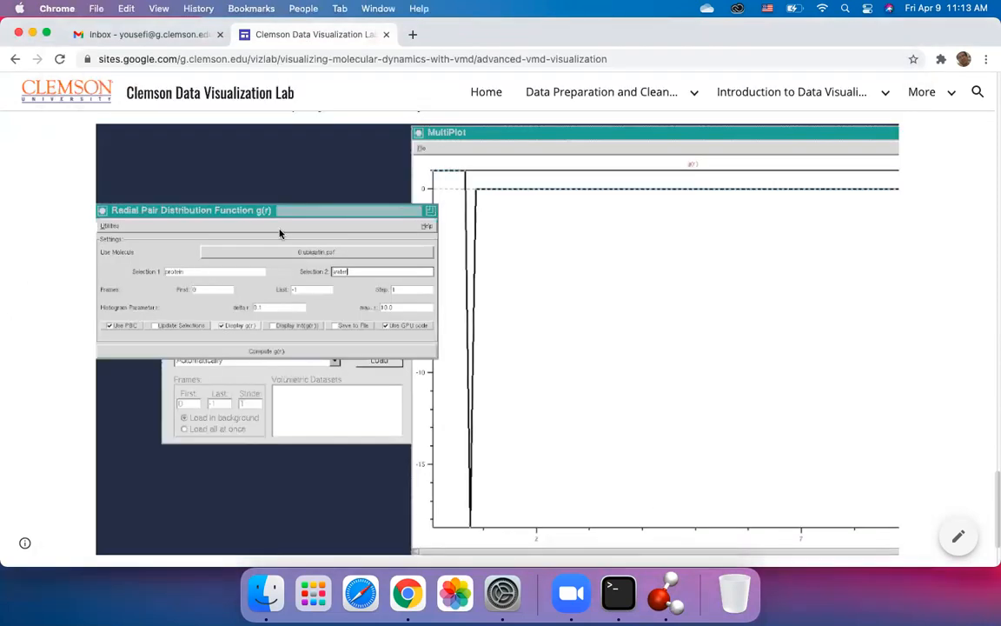
Step: Return to the g(r) window in VMD, turn off Use PBC, and compute g(r) between protein and water
{"action": "right_click", "coordinate": [665, 593]}
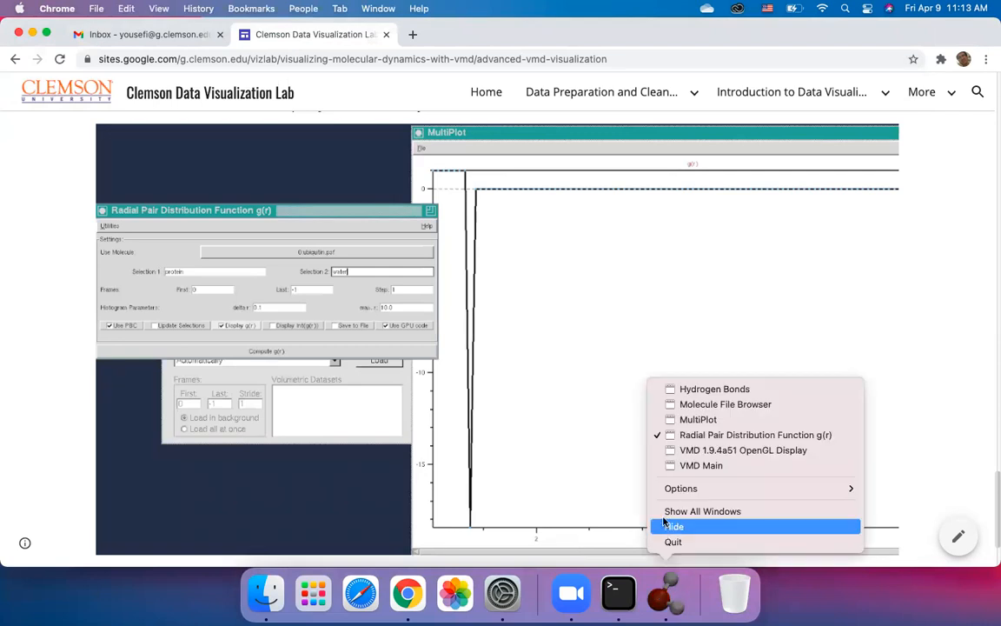
{"action": "left_click", "coordinate": [702, 434]}
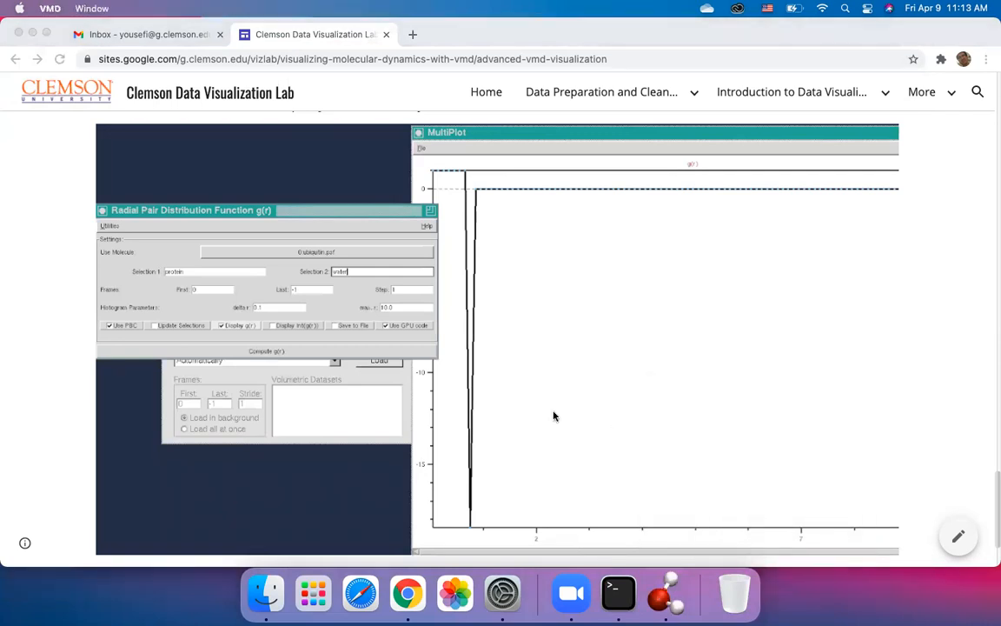
{"action": "right_click", "coordinate": [665, 594]}
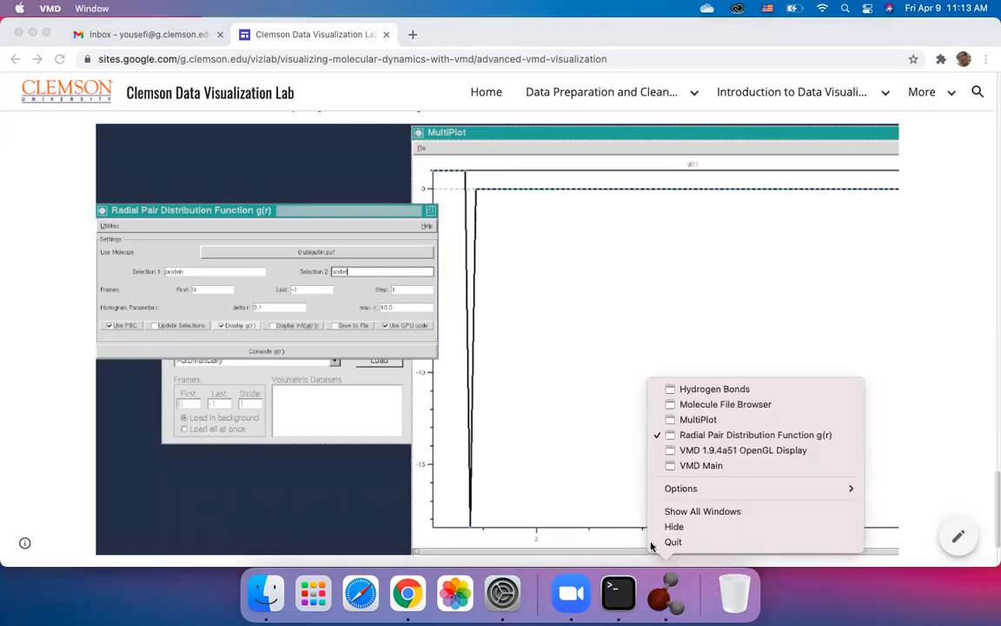
{"action": "left_click", "coordinate": [696, 434]}
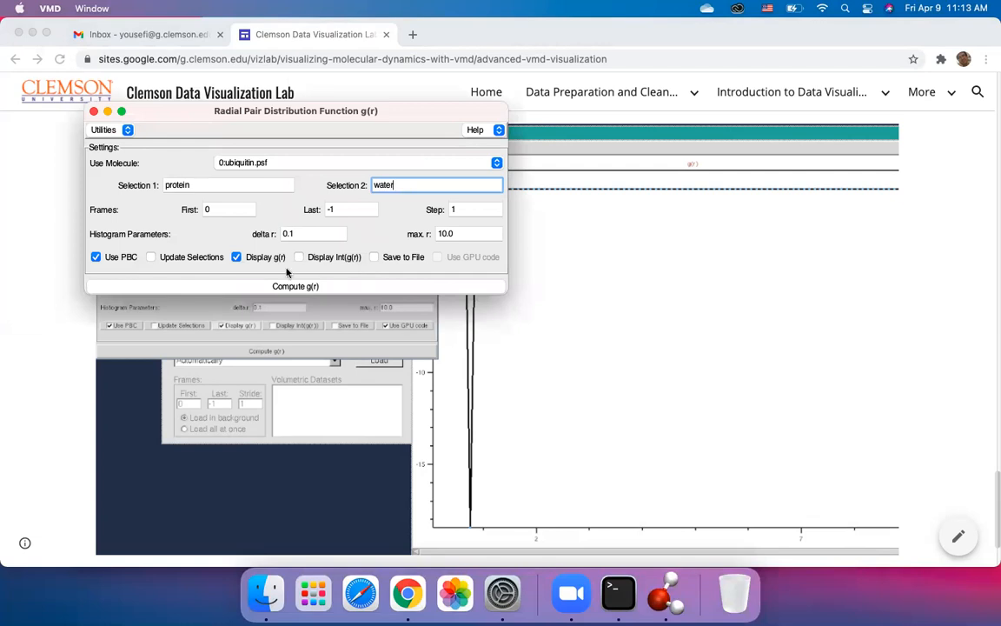
{"action": "left_click", "coordinate": [114, 258]}
{"action": "left_click", "coordinate": [150, 287]}
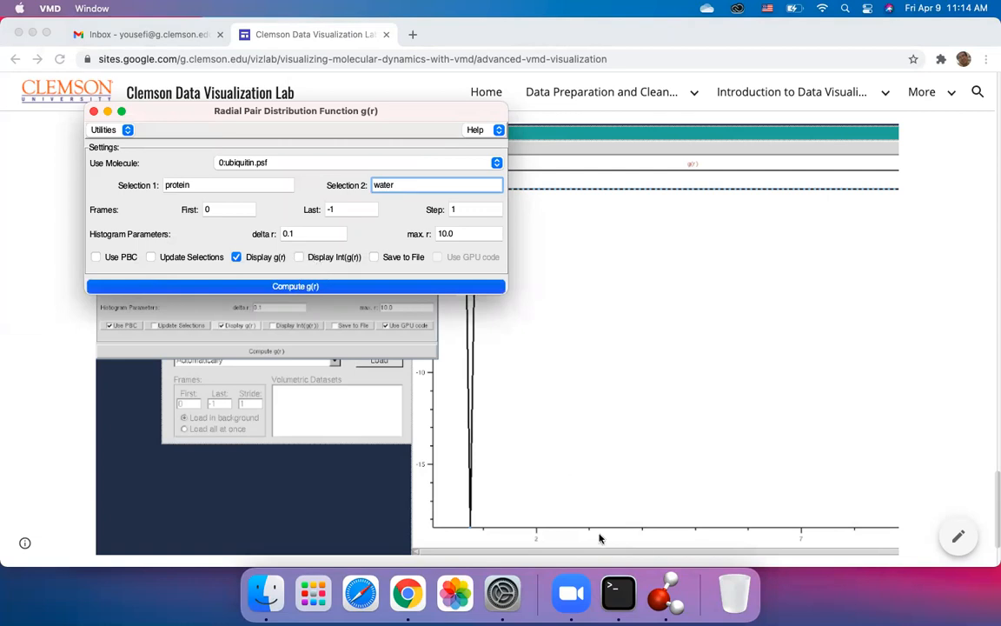
Step: Monitor the g(r) calculation in the Terminal window, moving it aside, and close the calculation's completion message
{"action": "left_click", "coordinate": [619, 594]}
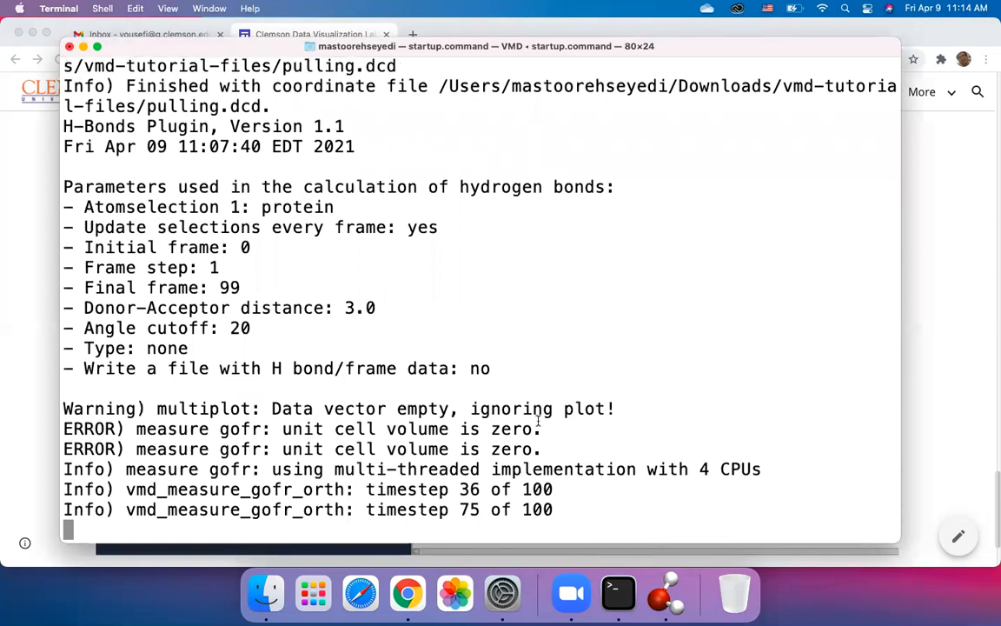
{"action": "left_click_drag", "start_coordinate": [207, 53], "coordinate": [539, 94]}
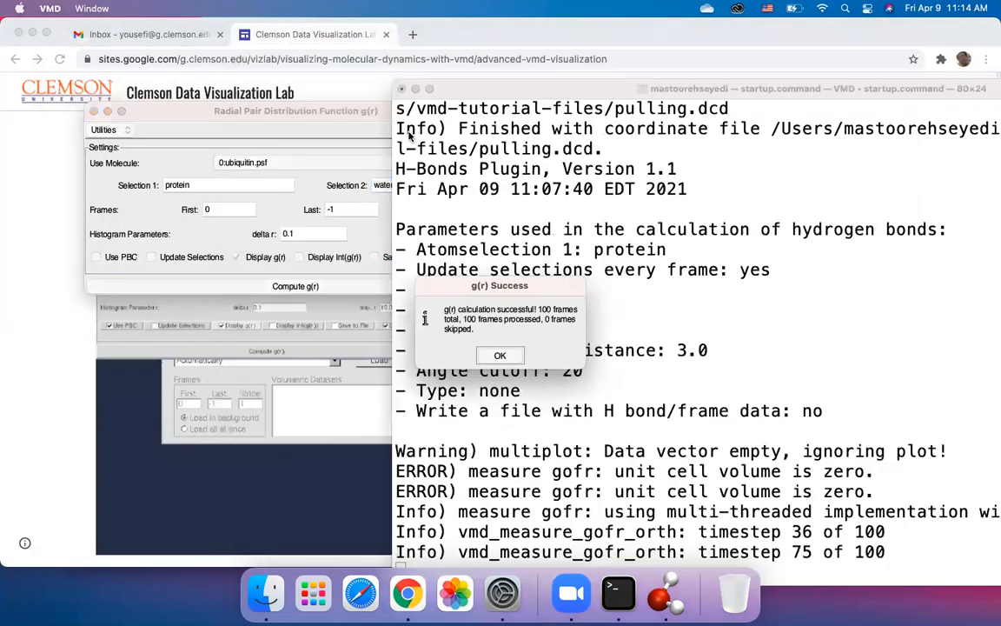
{"action": "left_click", "coordinate": [512, 357]}
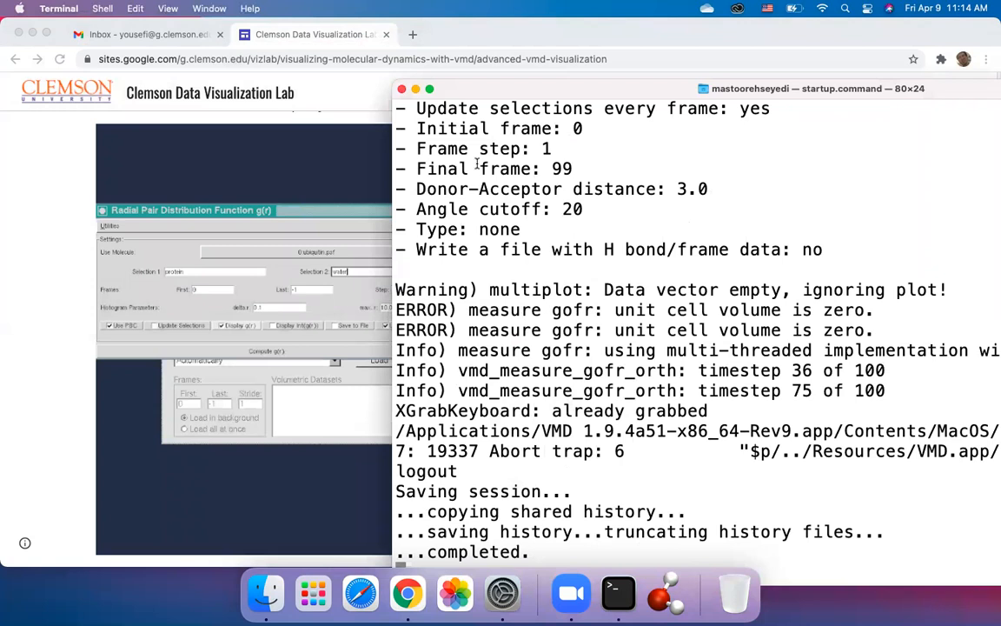
Step: Relaunch VMD and move its main window away from the OpenGL display's left edge
{"action": "left_click", "coordinate": [902, 78]}
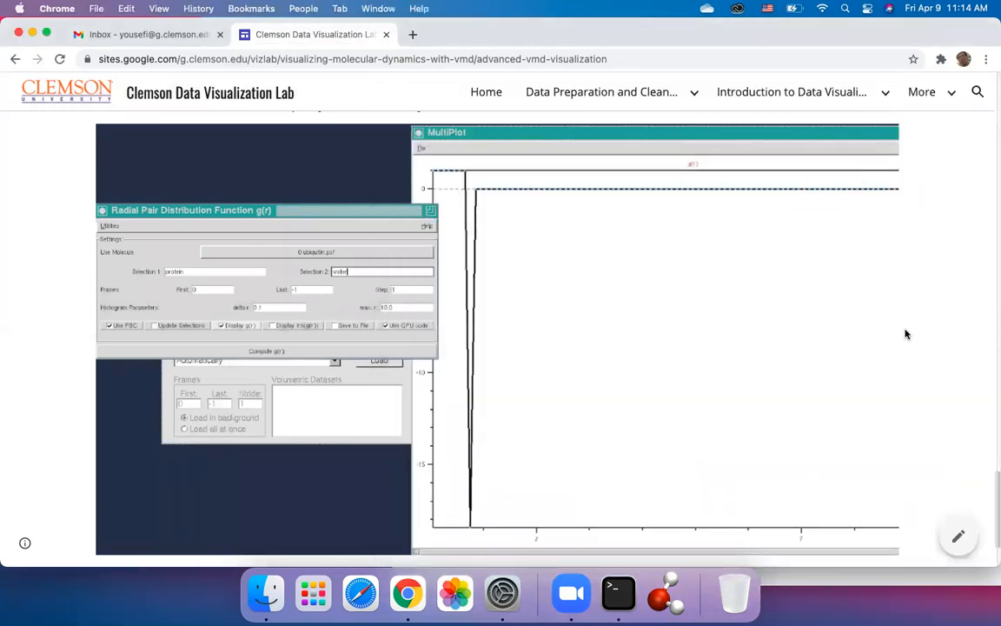
{"action": "right_click", "coordinate": [649, 609]}
{"action": "mouse_move", "coordinate": [683, 504]}
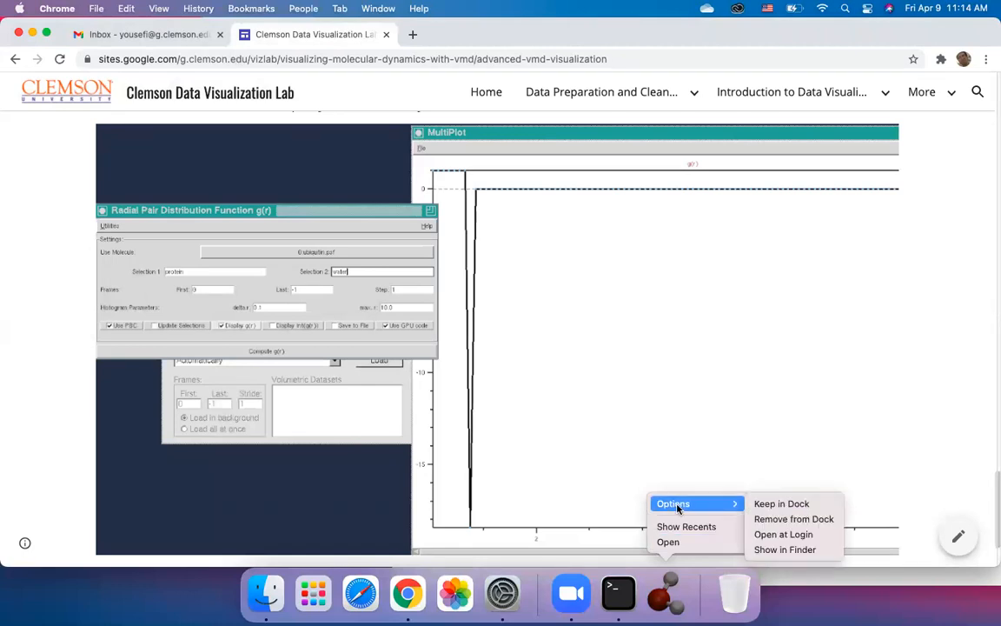
{"action": "left_click", "coordinate": [666, 600]}
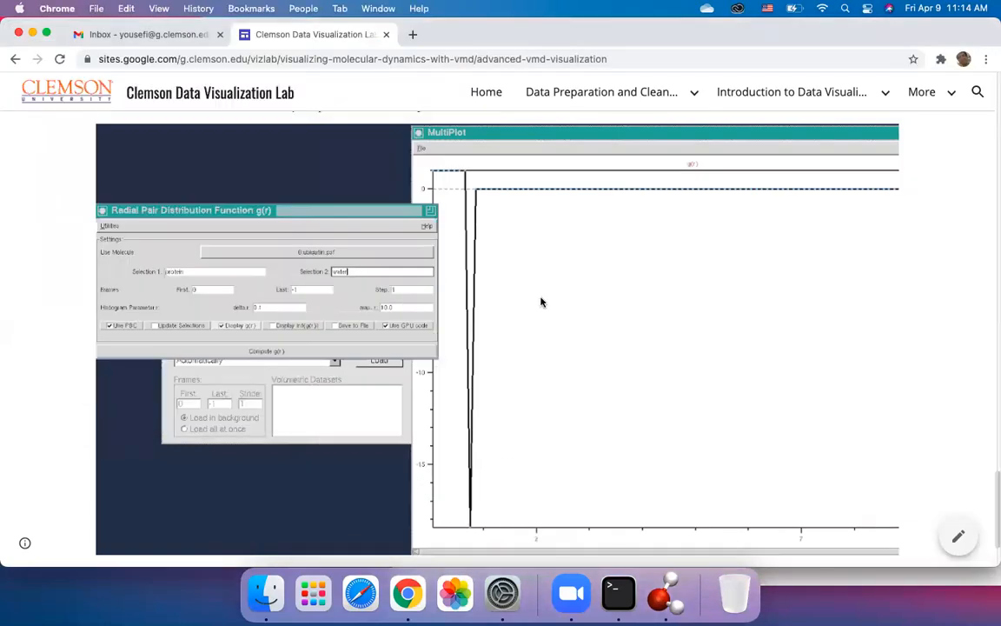
{"action": "left_click", "coordinate": [313, 594]}
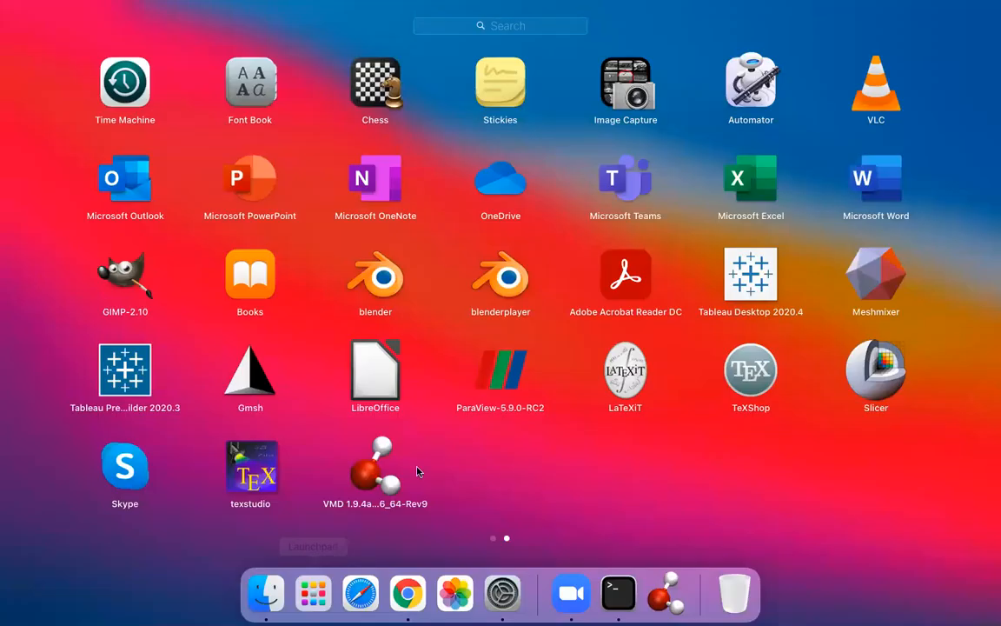
{"action": "left_click", "coordinate": [379, 467]}
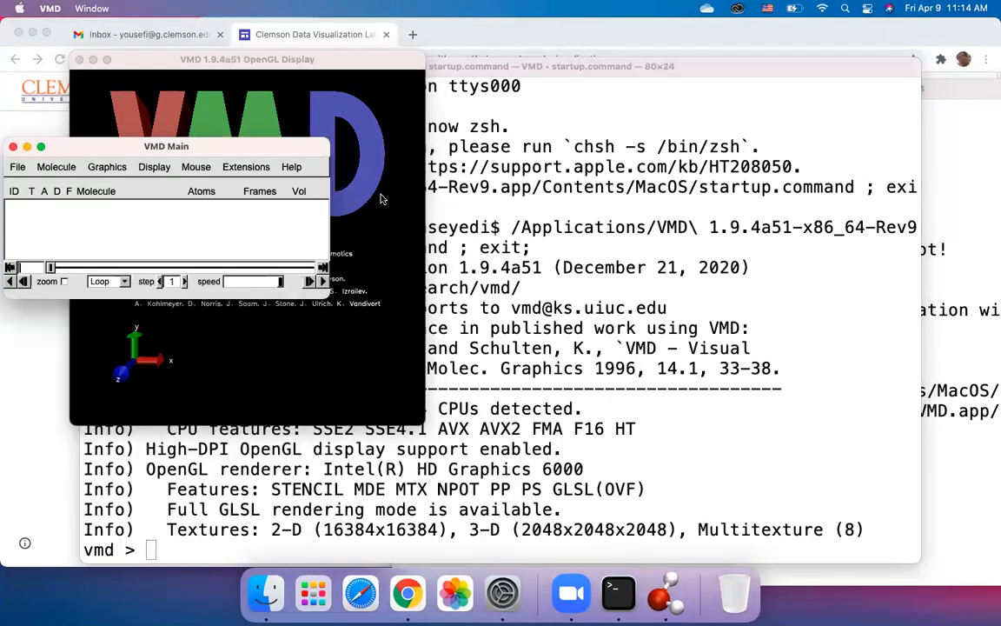
{"action": "left_click_drag", "start_coordinate": [236, 137], "coordinate": [554, 151]}
Step: Load ubiquitin.psf from the Downloads/vmd-tutorial-files folder as a new molecule
{"action": "left_click", "coordinate": [334, 180]}
{"action": "left_click", "coordinate": [345, 201]}
{"action": "left_click", "coordinate": [358, 261]}
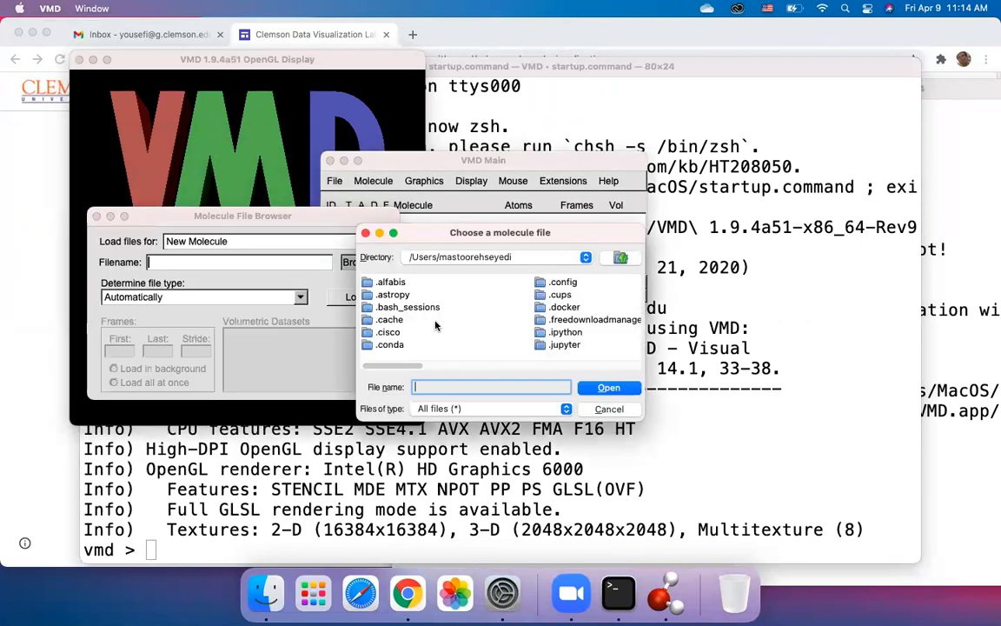
{"action": "scroll", "coordinate": [438, 326], "scroll_direction": "right", "scroll_amount": 10}
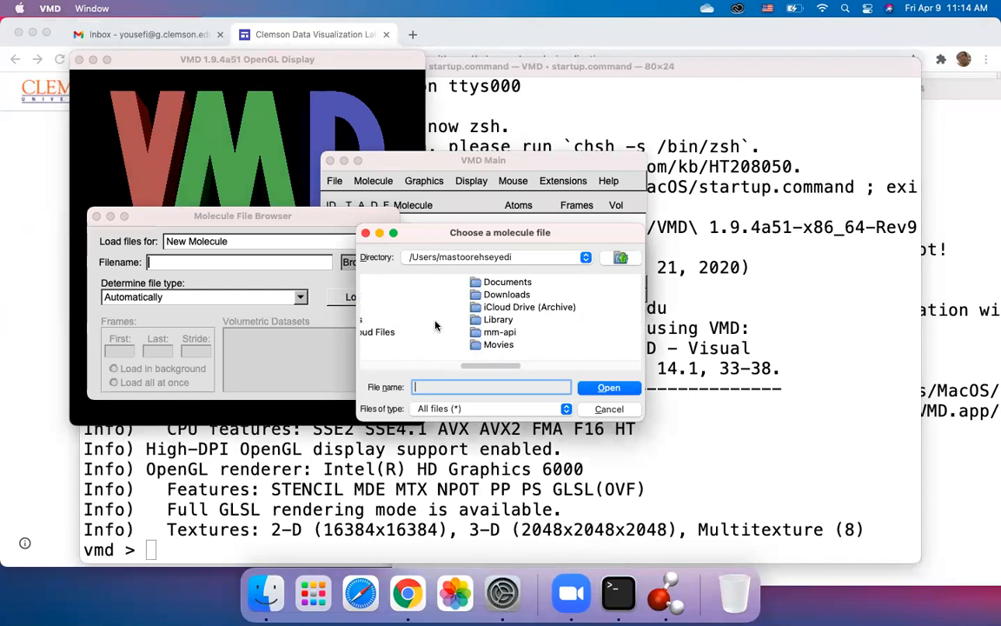
{"action": "double_click", "coordinate": [508, 294]}
{"action": "scroll", "coordinate": [504, 330], "scroll_direction": "right", "scroll_amount": 15}
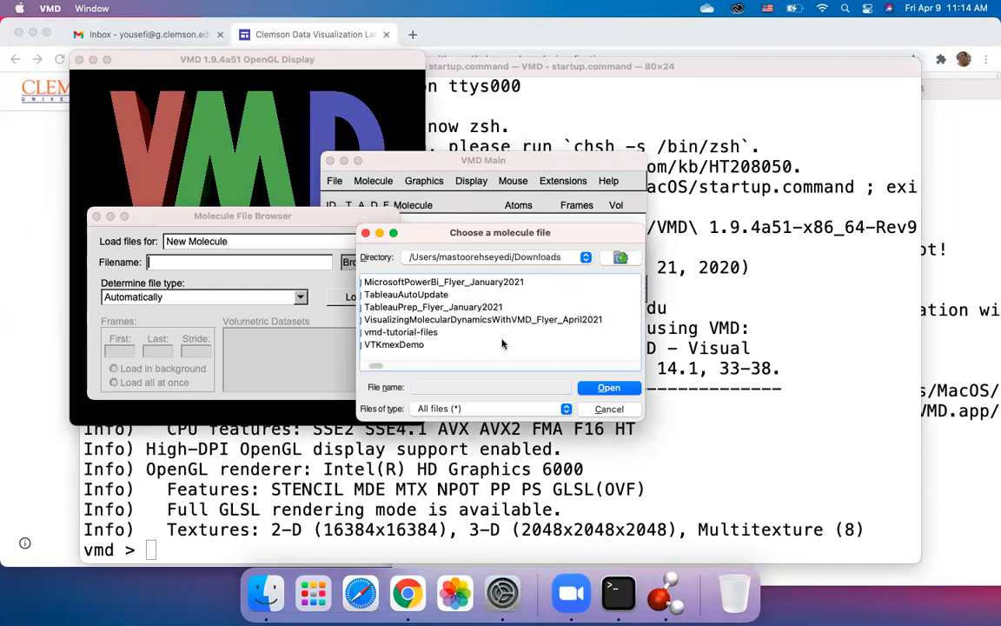
{"action": "double_click", "coordinate": [483, 332]}
{"action": "scroll", "coordinate": [517, 338], "scroll_direction": "right", "scroll_amount": 10}
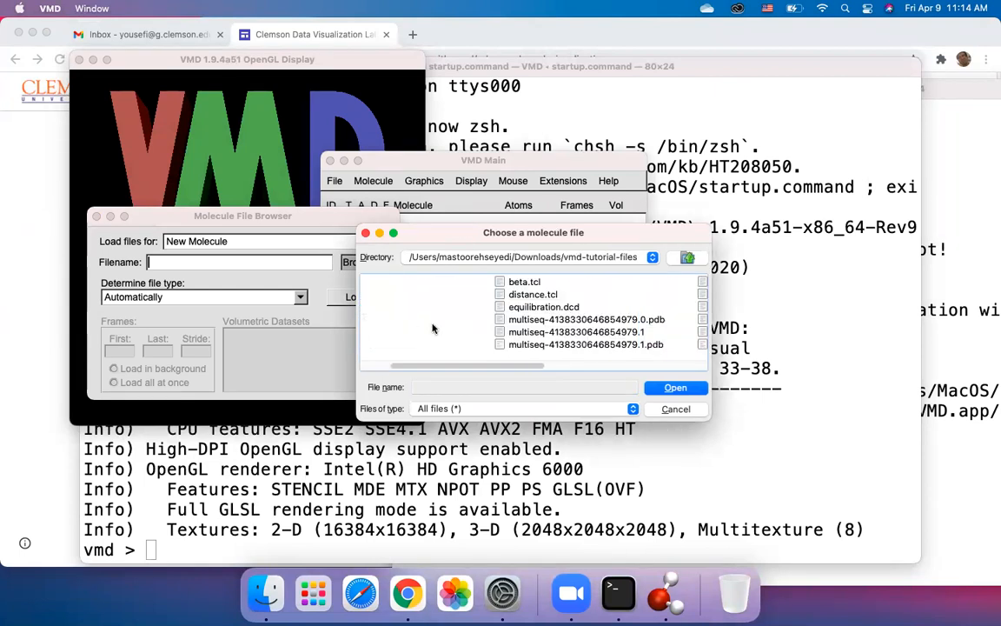
{"action": "double_click", "coordinate": [530, 332]}
{"action": "left_click", "coordinate": [356, 297]}
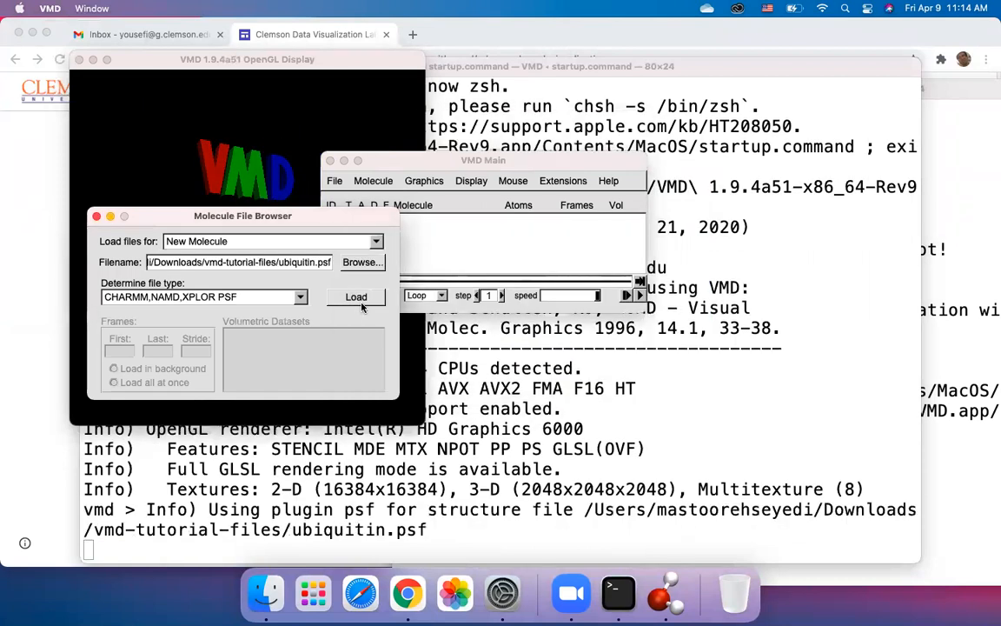
Step: Load the pulling.dcd trajectory from vmd-tutorial-files into the ubiquitin.psf molecule
{"action": "left_click", "coordinate": [358, 261]}
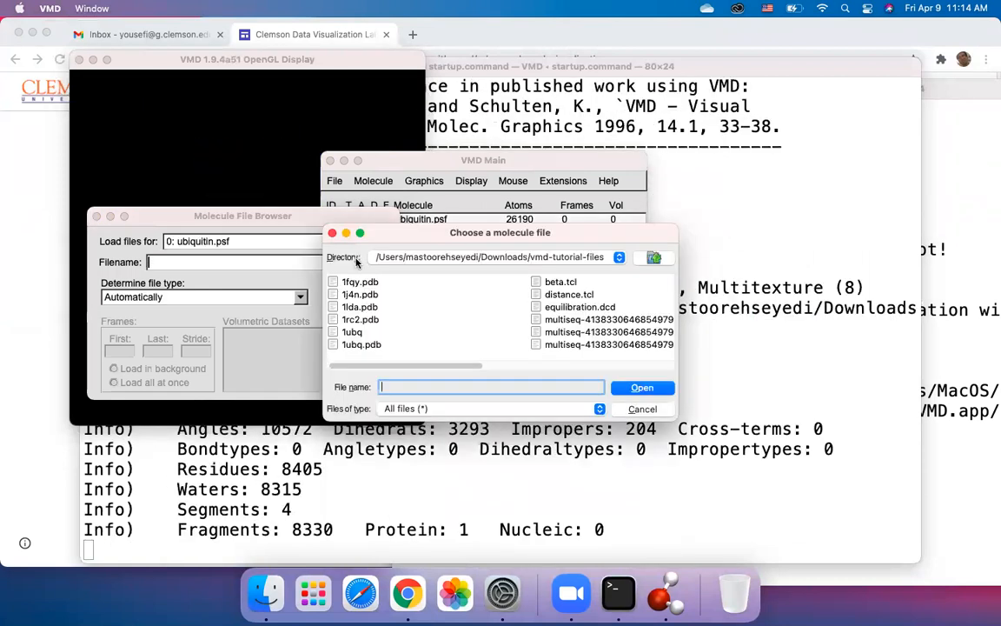
{"action": "scroll", "coordinate": [524, 338], "scroll_direction": "right", "scroll_amount": 5}
{"action": "double_click", "coordinate": [489, 307]}
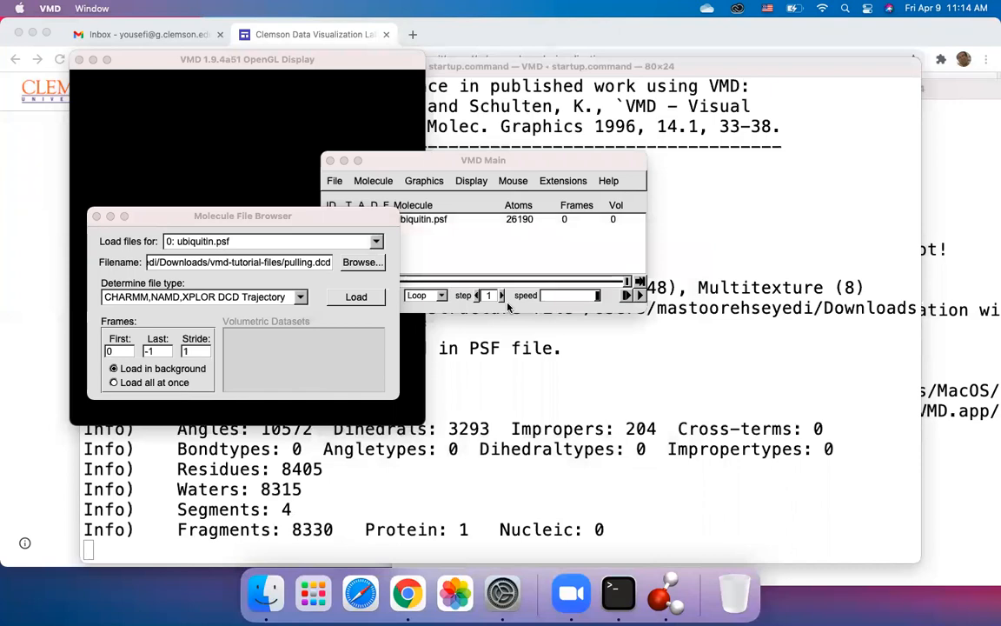
{"action": "left_click", "coordinate": [346, 298]}
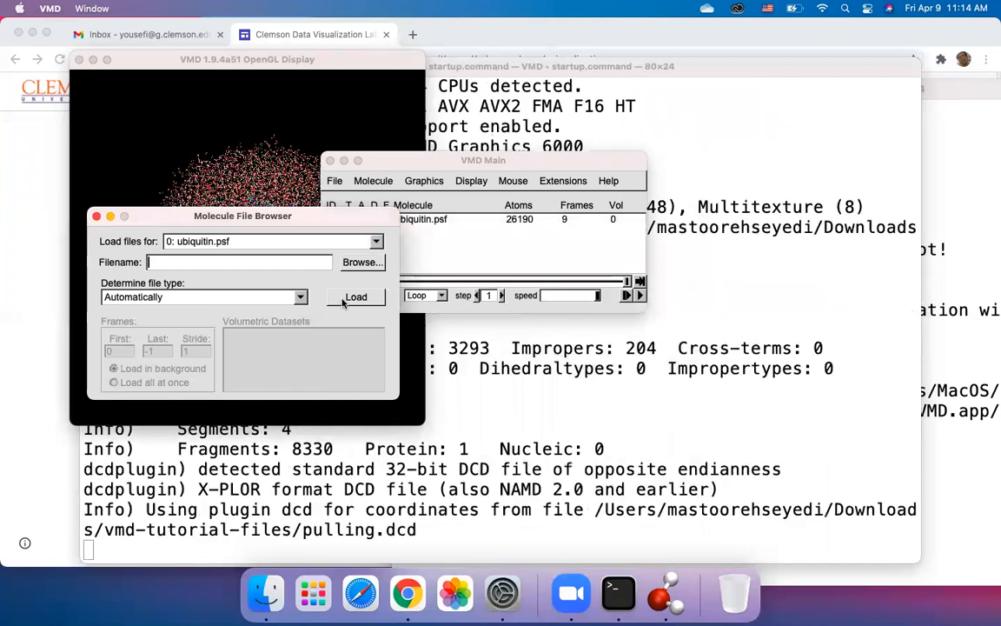
Step: Open the Radial Pair Distribution Function g(r) analysis plugin and choose 0:ubiquitin.psf as the molecule
{"action": "left_click", "coordinate": [563, 181]}
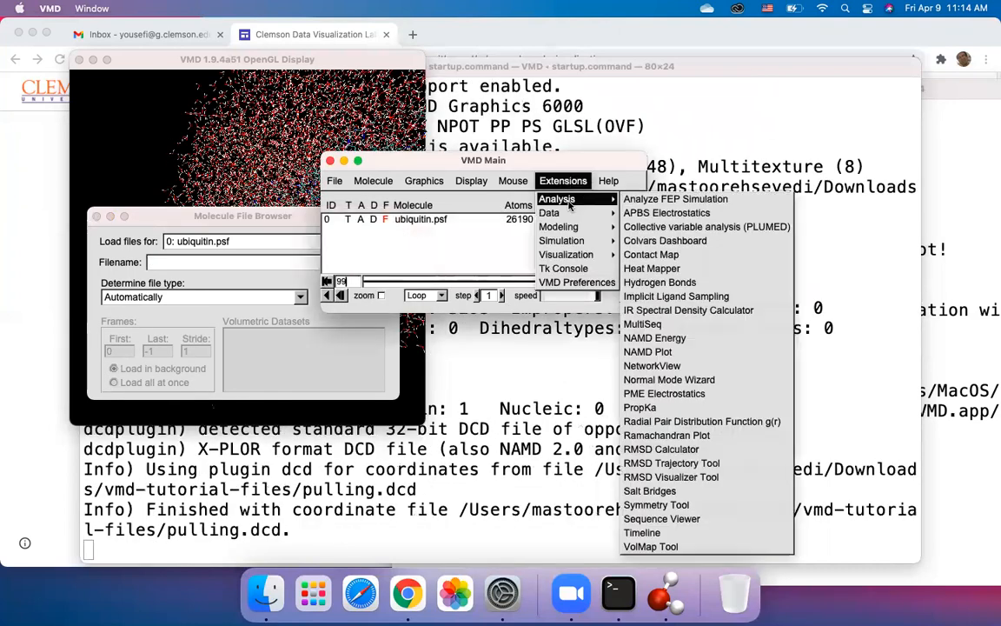
{"action": "mouse_move", "coordinate": [554, 213]}
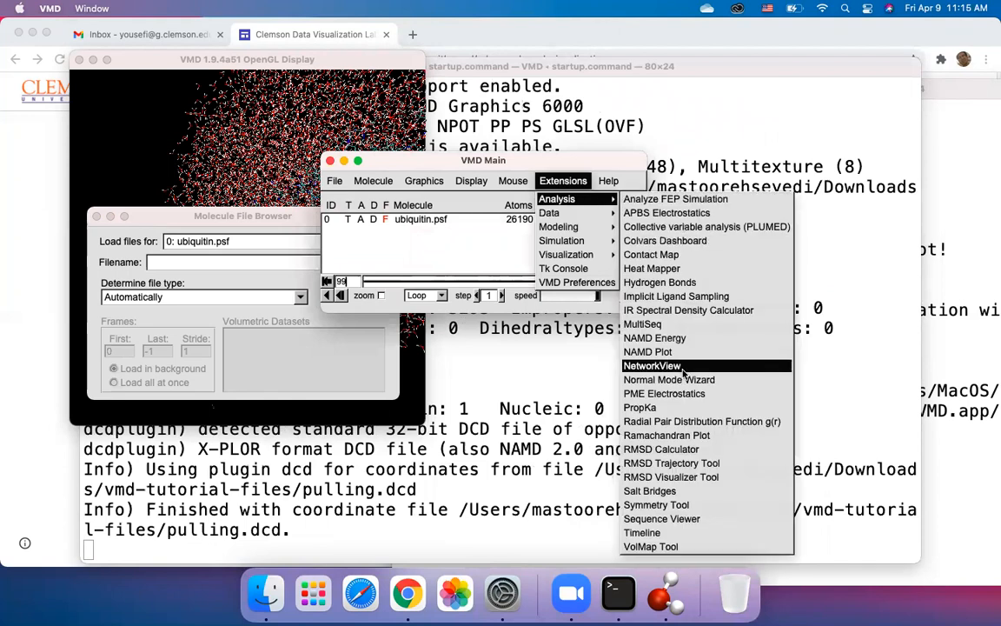
{"action": "left_click", "coordinate": [678, 423]}
{"action": "left_click", "coordinate": [407, 122]}
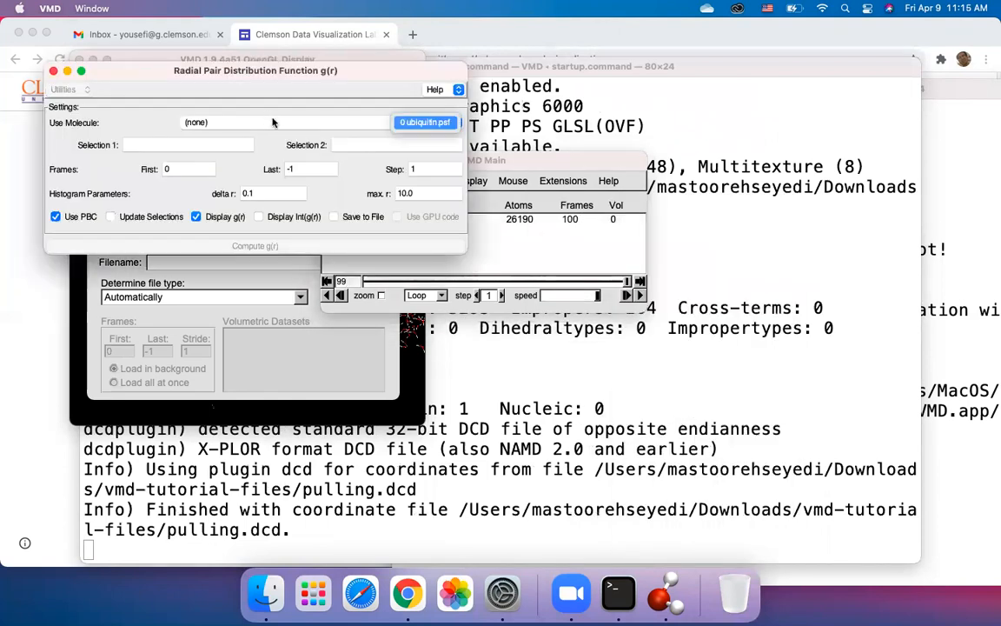
{"action": "left_click", "coordinate": [402, 122]}
Step: Enter "potei" as Selection 1 and "water" as Selection 2 for the g(r) calculation
{"action": "left_click", "coordinate": [195, 146]}
{"action": "type", "text": "potei"}
{"action": "key", "text": "Tab"}
{"action": "type", "text": "water"}
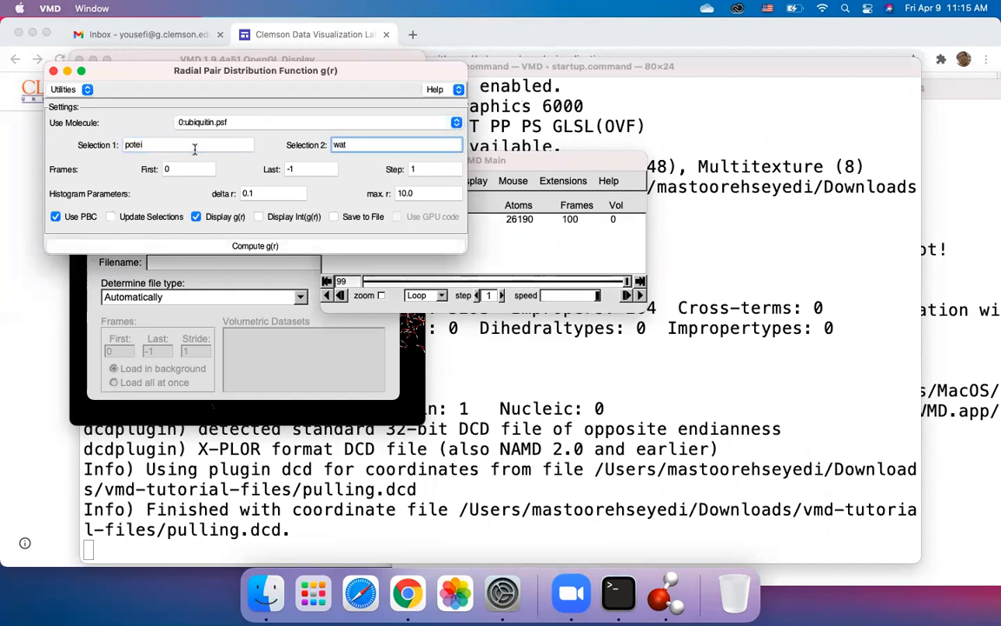
Step: Review the example g(r) settings and plot on the tutorial page in Chrome, and return to VMD's g(r) window
{"action": "left_click", "coordinate": [408, 595]}
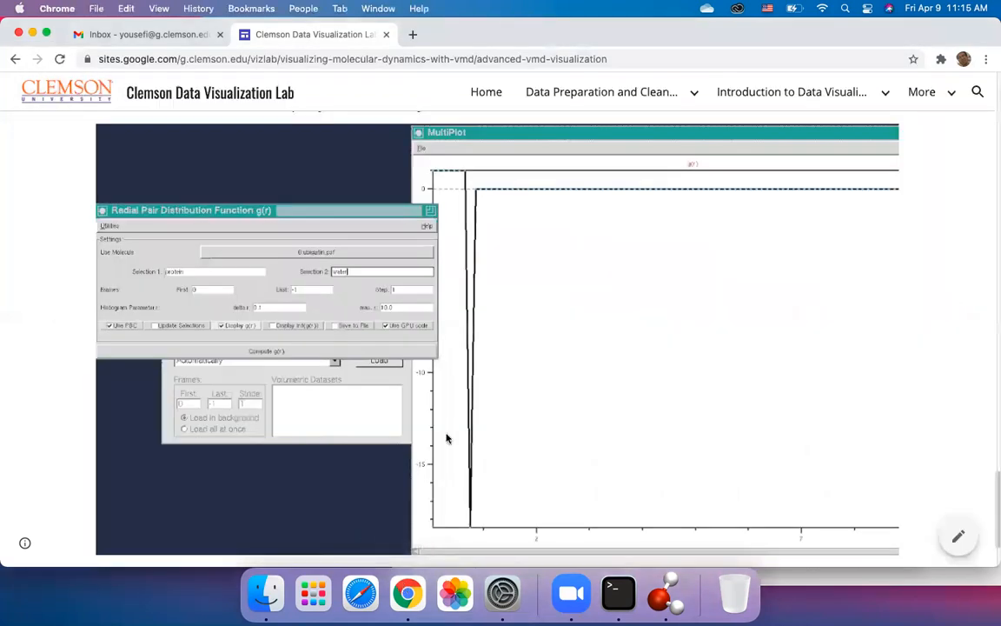
{"action": "scroll", "coordinate": [443, 383], "scroll_direction": "up", "scroll_amount": 3}
{"action": "scroll", "coordinate": [448, 347], "scroll_direction": "down", "scroll_amount": 5}
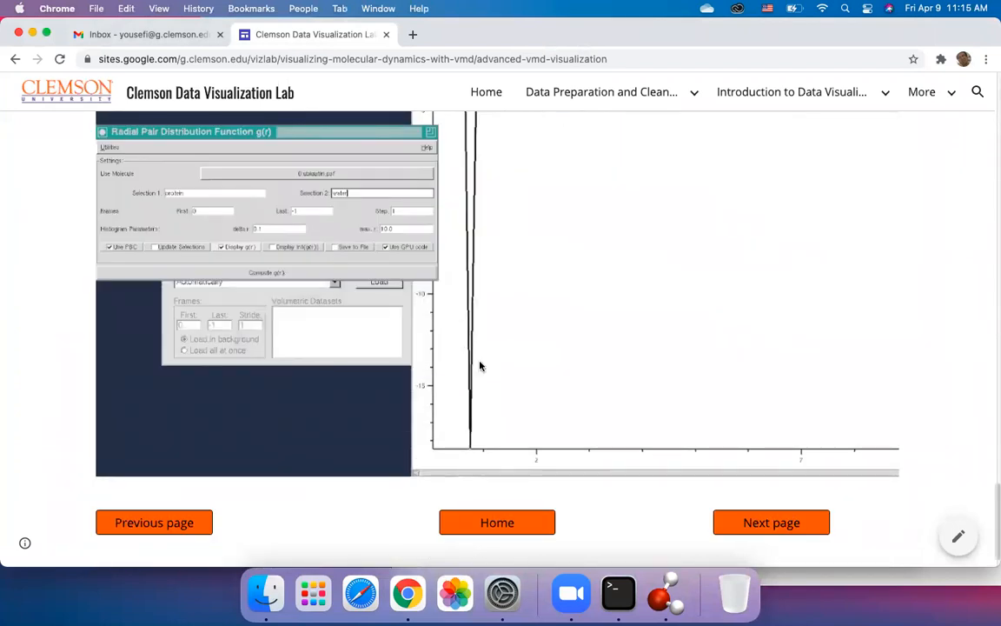
{"action": "left_click", "coordinate": [660, 580]}
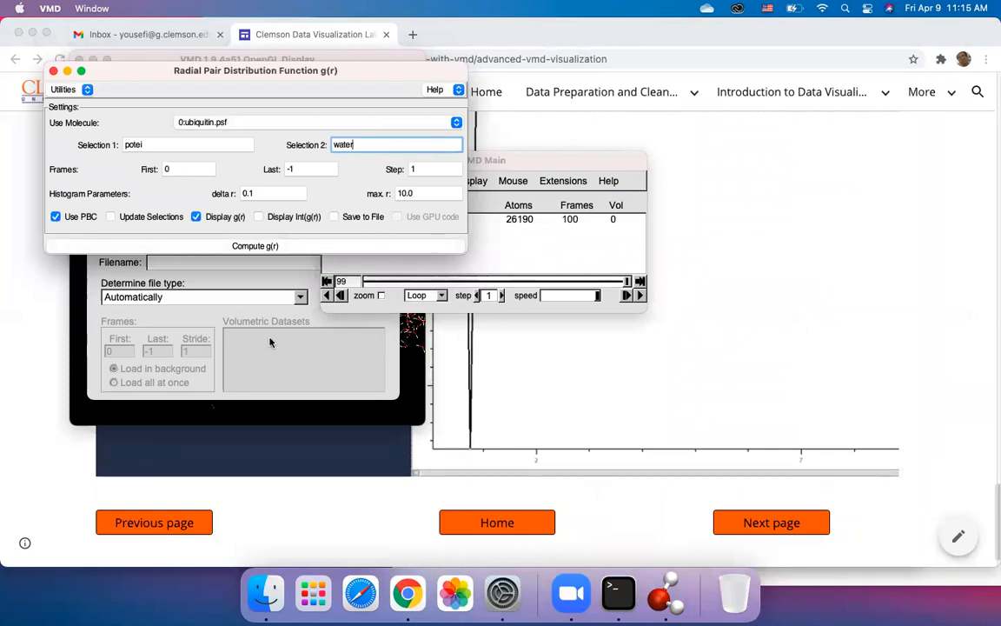
Step: Try to compute g(r) for the "potei" and "water" selections in VMD's Radial Pair Distribution Function window
{"action": "left_click", "coordinate": [79, 372]}
{"action": "left_click", "coordinate": [40, 397]}
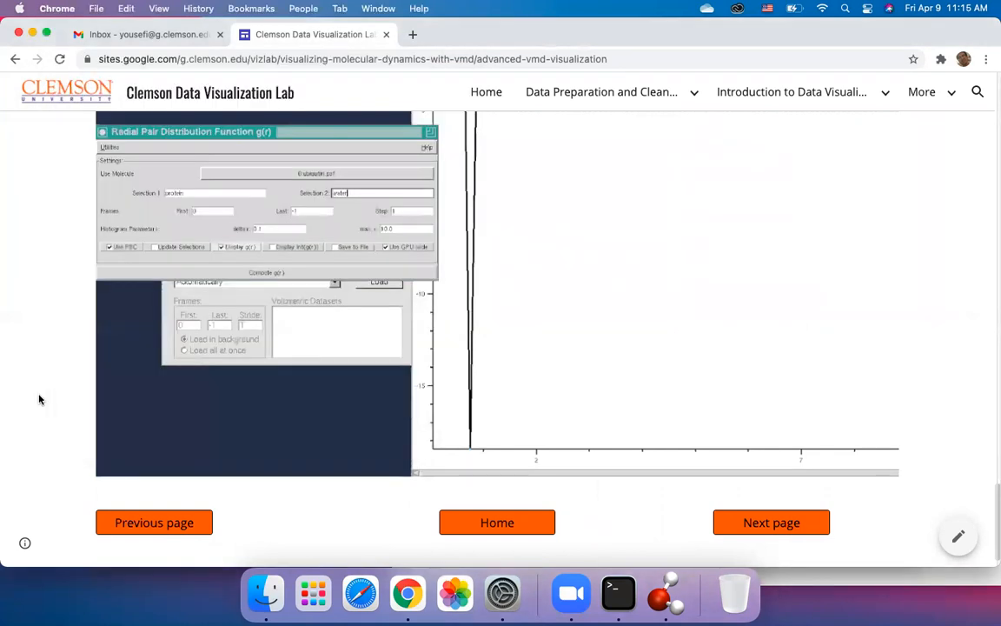
{"action": "right_click", "coordinate": [660, 600]}
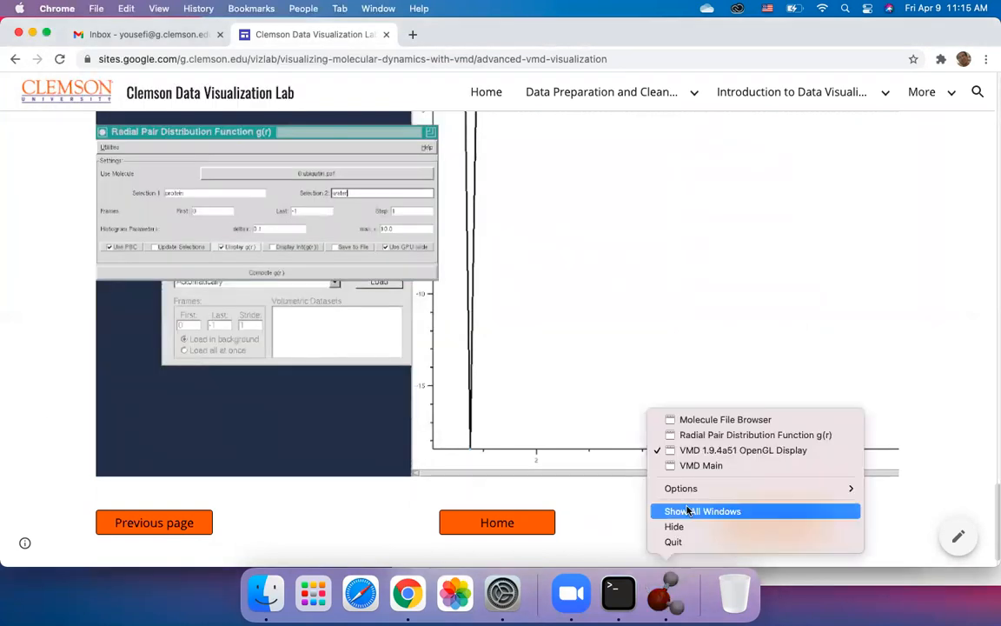
{"action": "left_click", "coordinate": [686, 436]}
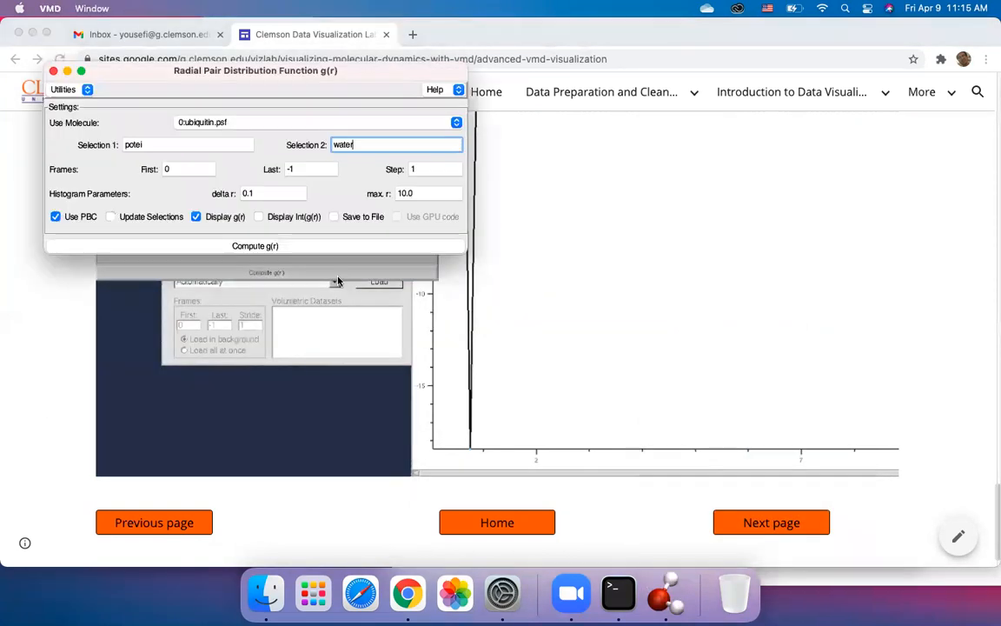
{"action": "left_click", "coordinate": [275, 246]}
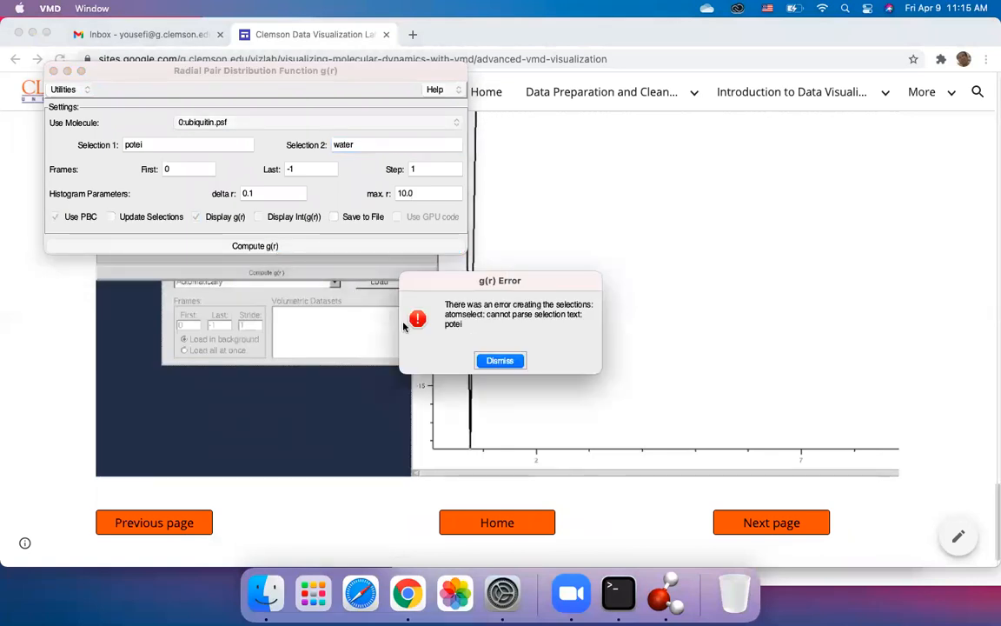
{"action": "left_click", "coordinate": [497, 361]}
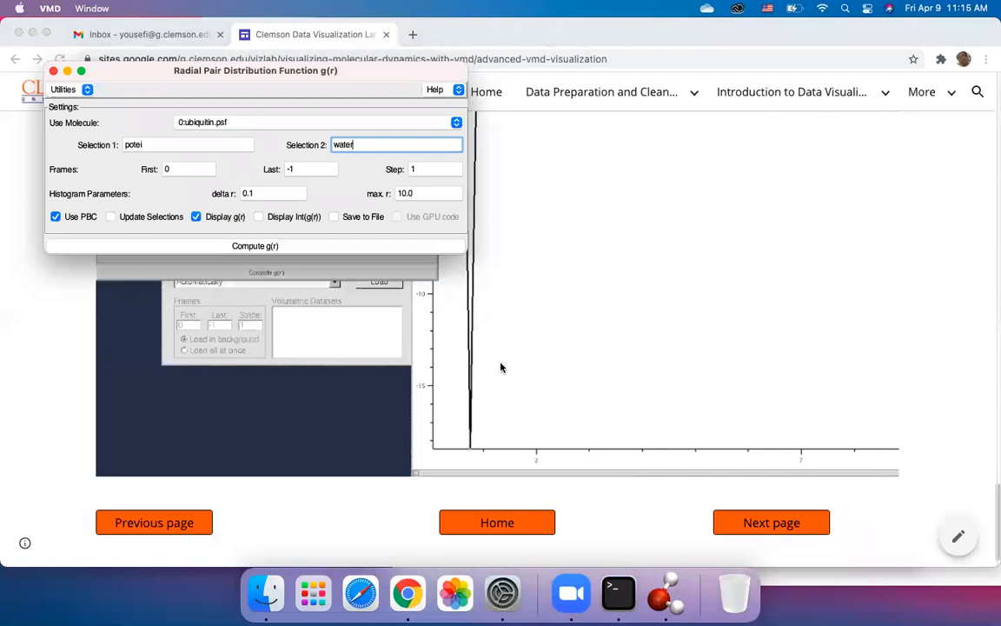
Step: Switch to Chrome and examine the Radial Pair Distribution Function instructions, example settings and plot on the tutorial page
{"action": "left_click", "coordinate": [421, 358]}
{"action": "scroll", "coordinate": [420, 359], "scroll_direction": "up", "scroll_amount": 4}
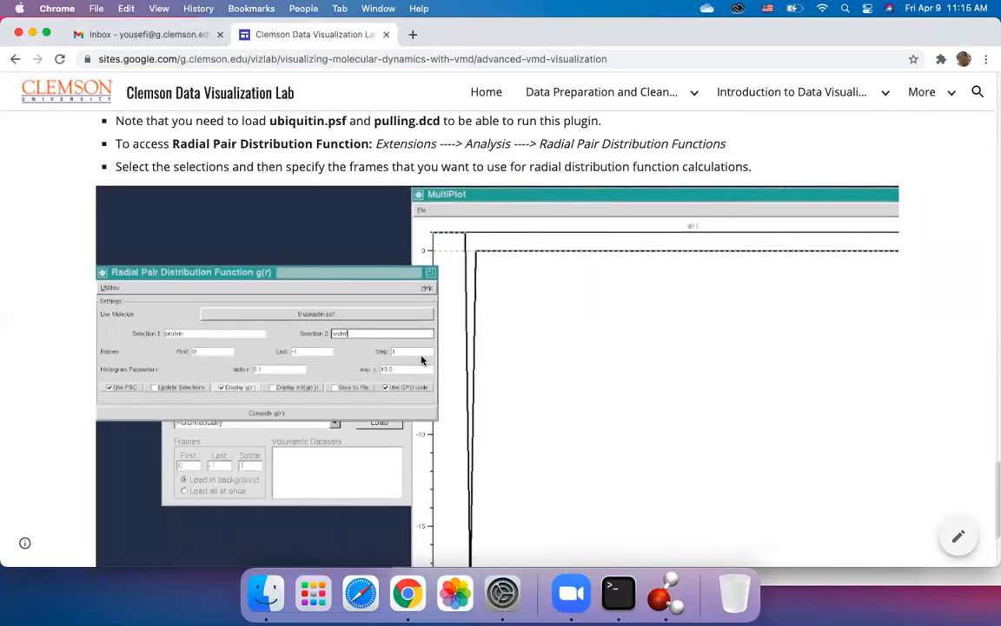
{"action": "scroll", "coordinate": [422, 359], "scroll_direction": "up", "scroll_amount": 1}
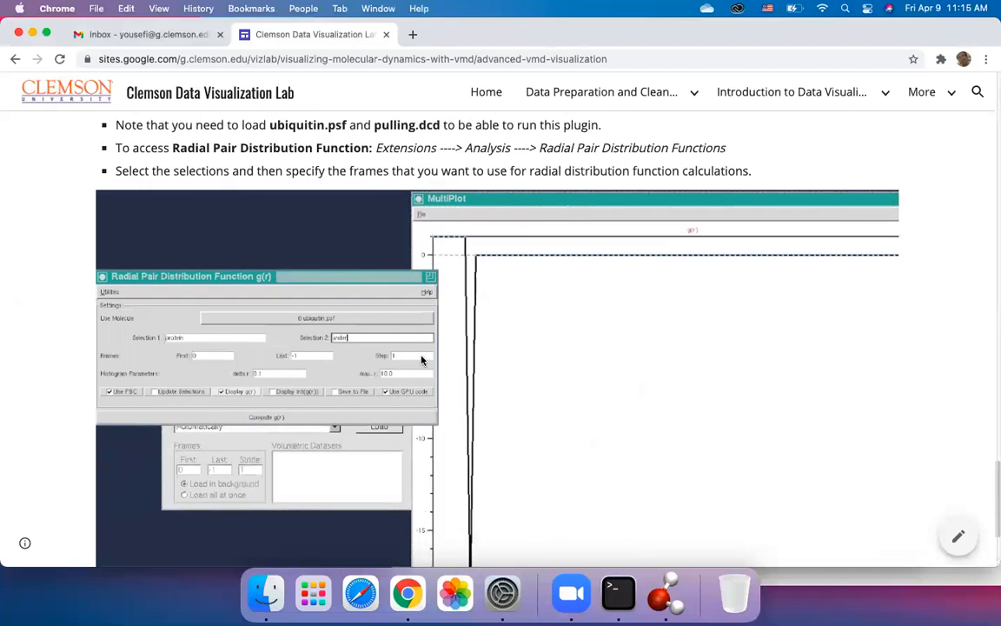
{"action": "scroll", "coordinate": [436, 374], "scroll_direction": "down", "scroll_amount": 2}
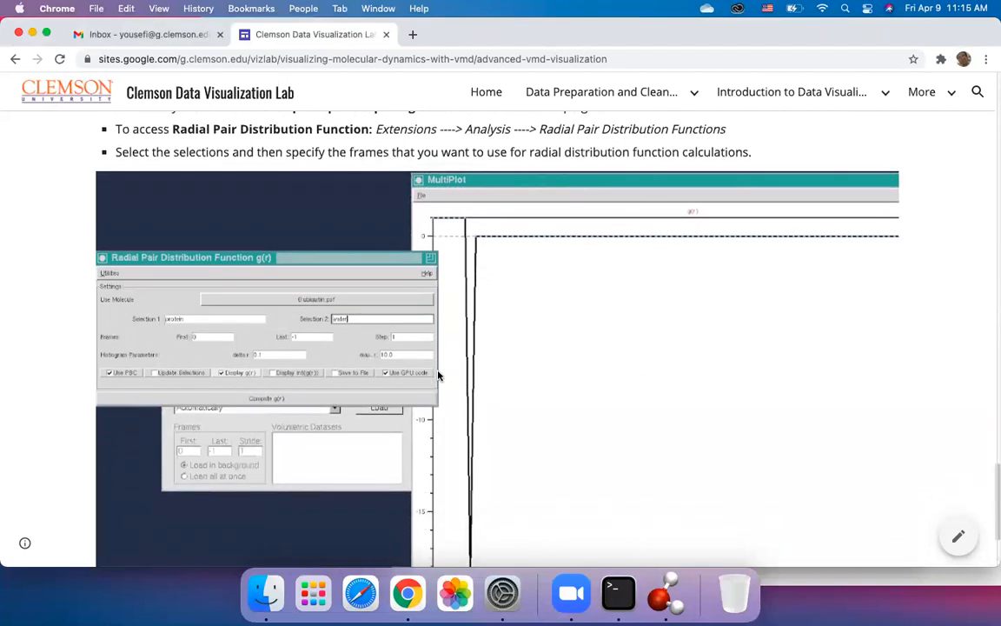
{"action": "scroll", "coordinate": [438, 376], "scroll_direction": "down", "scroll_amount": 2}
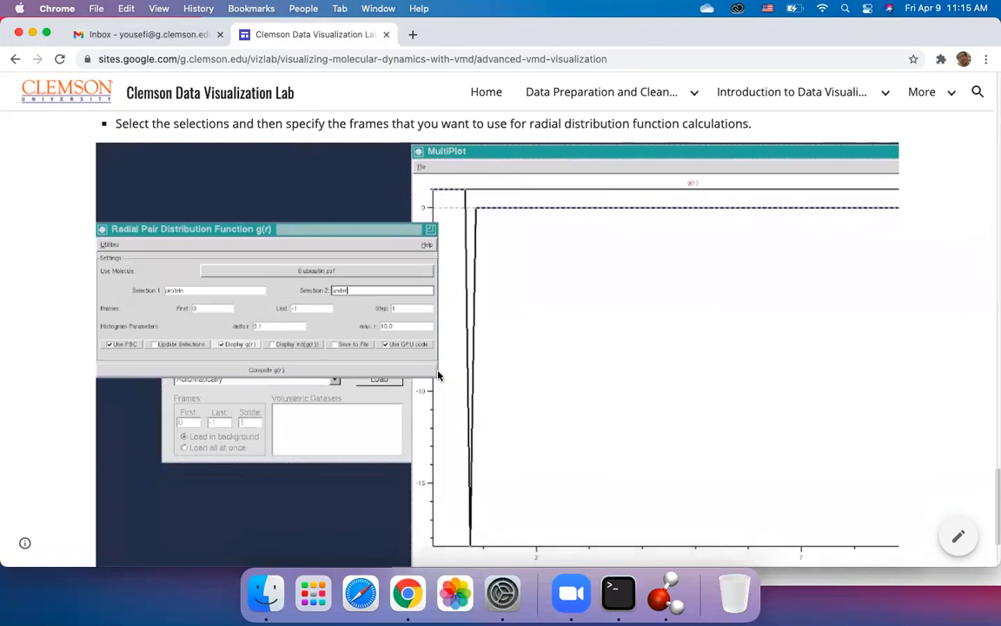
{"action": "scroll", "coordinate": [438, 376], "scroll_direction": "up", "scroll_amount": 2}
{"action": "scroll", "coordinate": [438, 376], "scroll_direction": "up", "scroll_amount": 1}
{"action": "scroll", "coordinate": [438, 376], "scroll_direction": "down", "scroll_amount": 2}
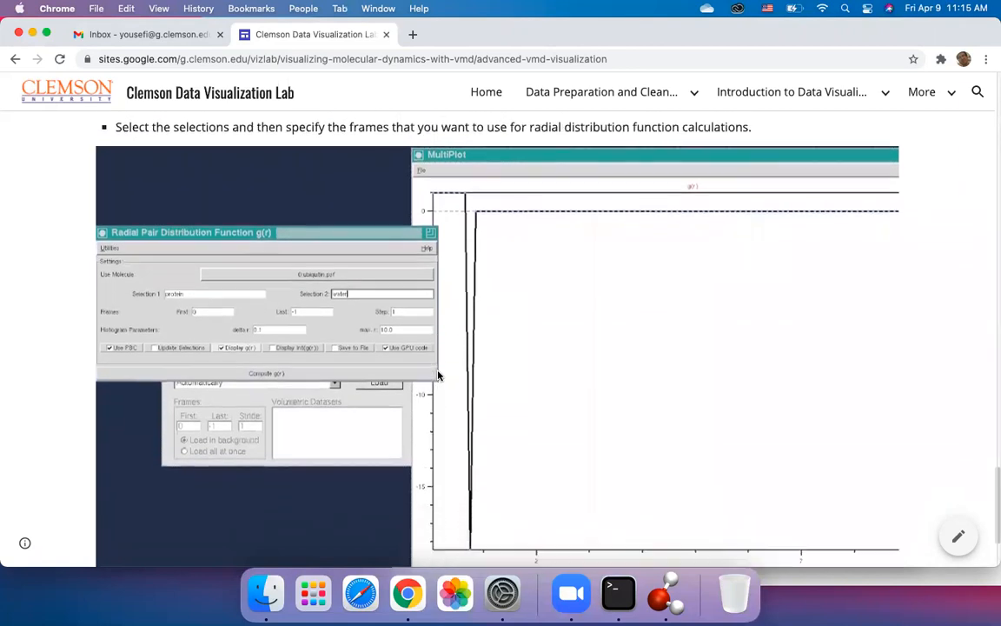
{"action": "scroll", "coordinate": [438, 375], "scroll_direction": "up", "scroll_amount": 4}
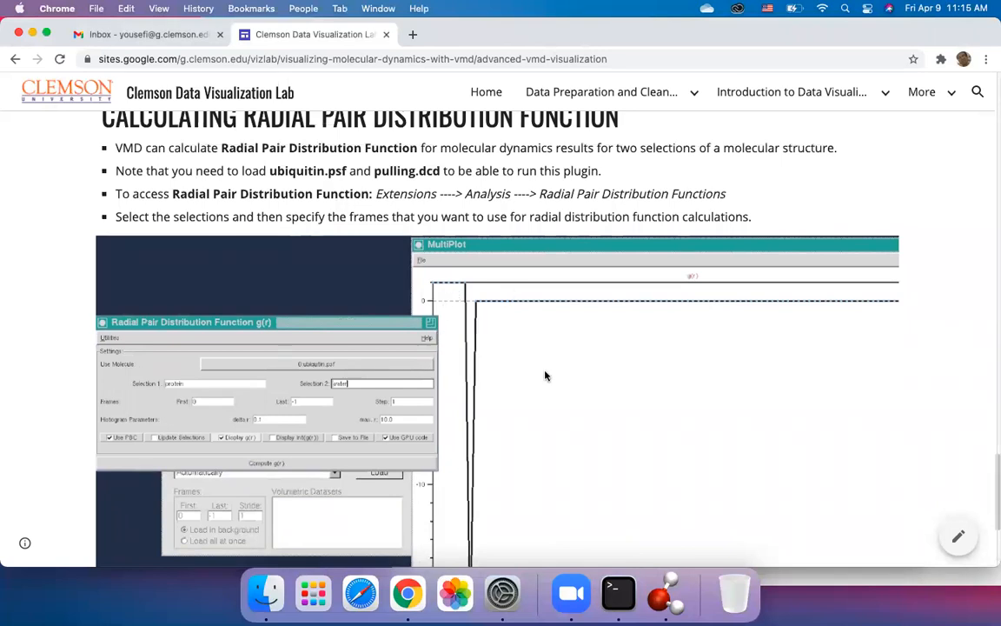
{"action": "scroll", "coordinate": [546, 375], "scroll_direction": "down", "scroll_amount": 3}
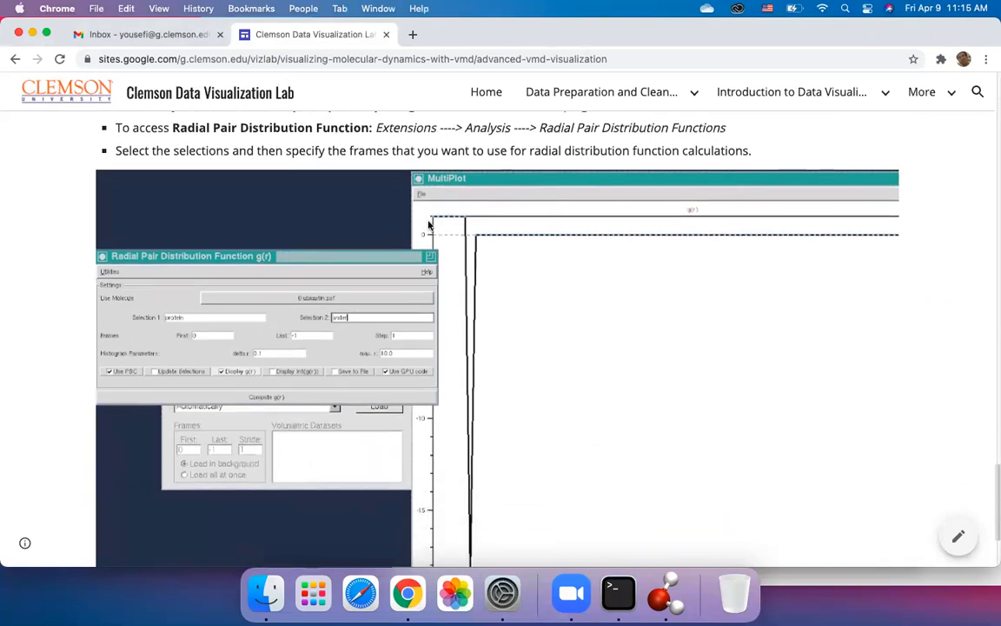
{"action": "scroll", "coordinate": [650, 290], "scroll_direction": "down", "scroll_amount": 1}
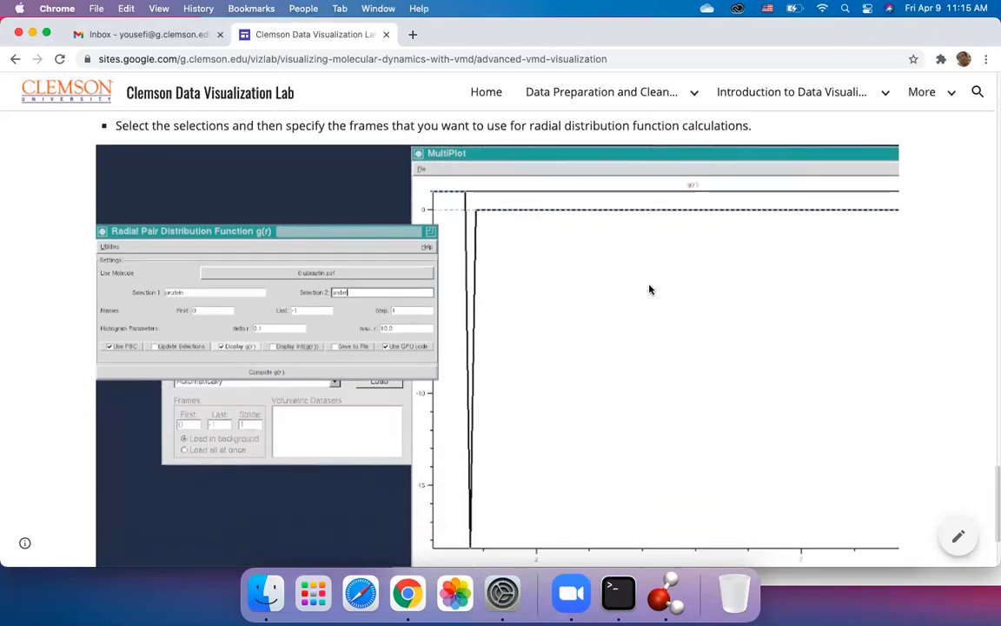
{"action": "scroll", "coordinate": [650, 290], "scroll_direction": "down", "scroll_amount": 2}
{"action": "scroll", "coordinate": [643, 279], "scroll_direction": "up", "scroll_amount": 1}
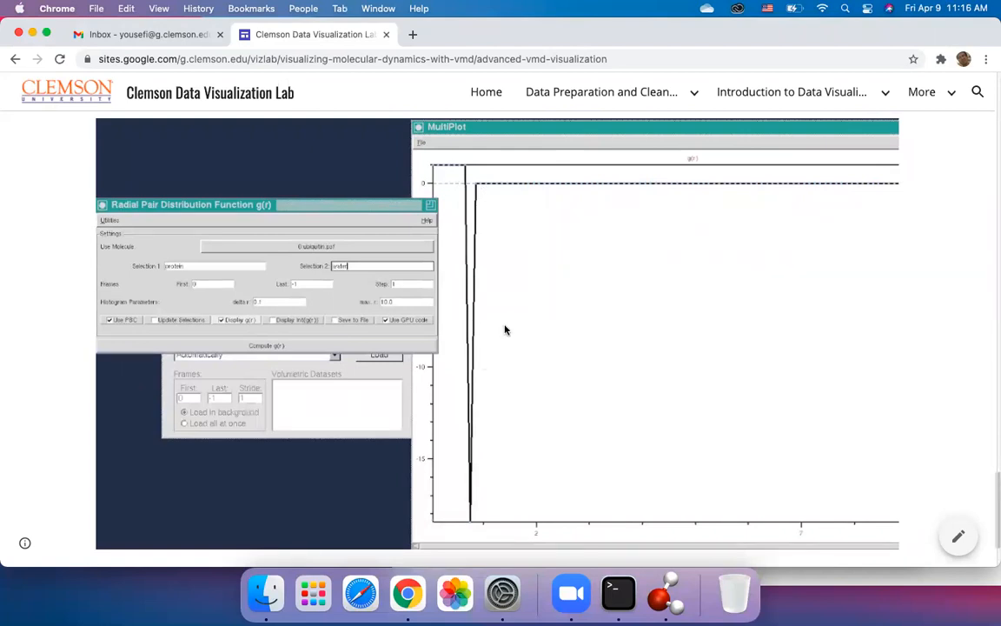
{"action": "scroll", "coordinate": [517, 347], "scroll_direction": "down", "scroll_amount": 1}
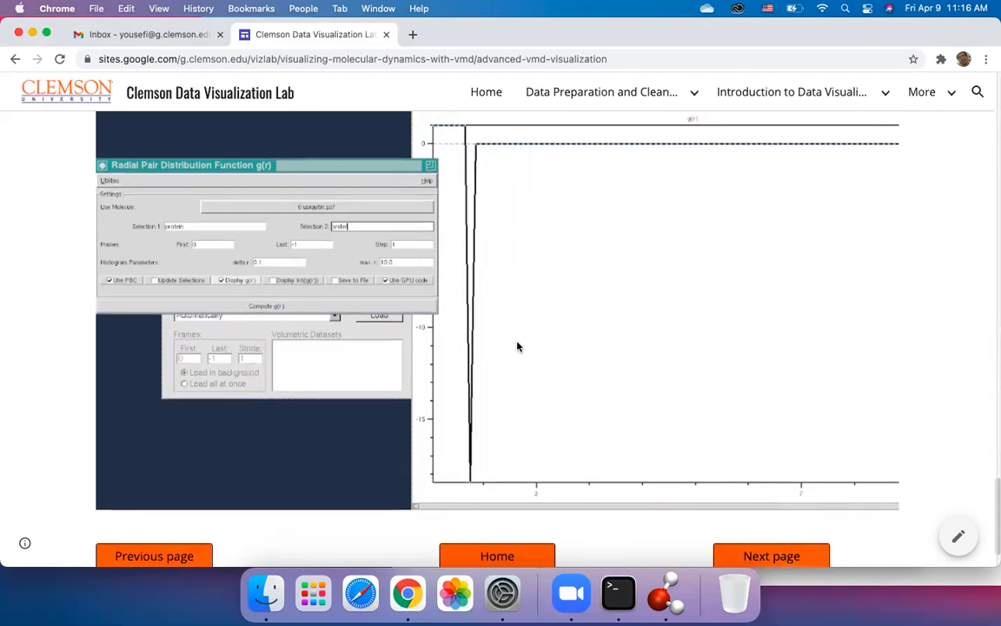
{"action": "scroll", "coordinate": [518, 346], "scroll_direction": "down", "scroll_amount": 1}
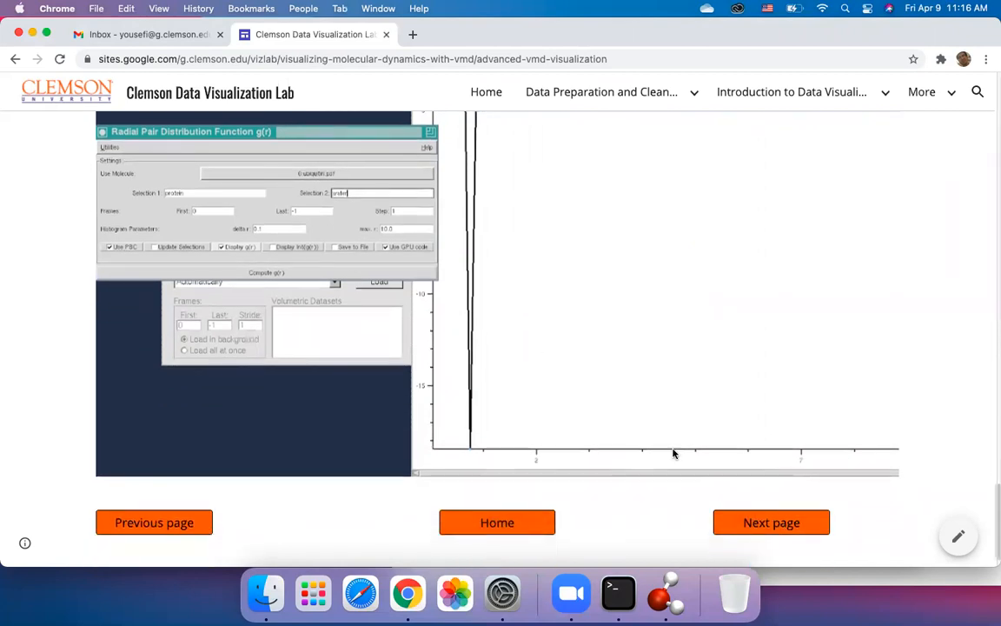
Step: Bring VMD's Main and OpenGL Display windows forward to view the loaded ubiquitin system
{"action": "right_click", "coordinate": [682, 593]}
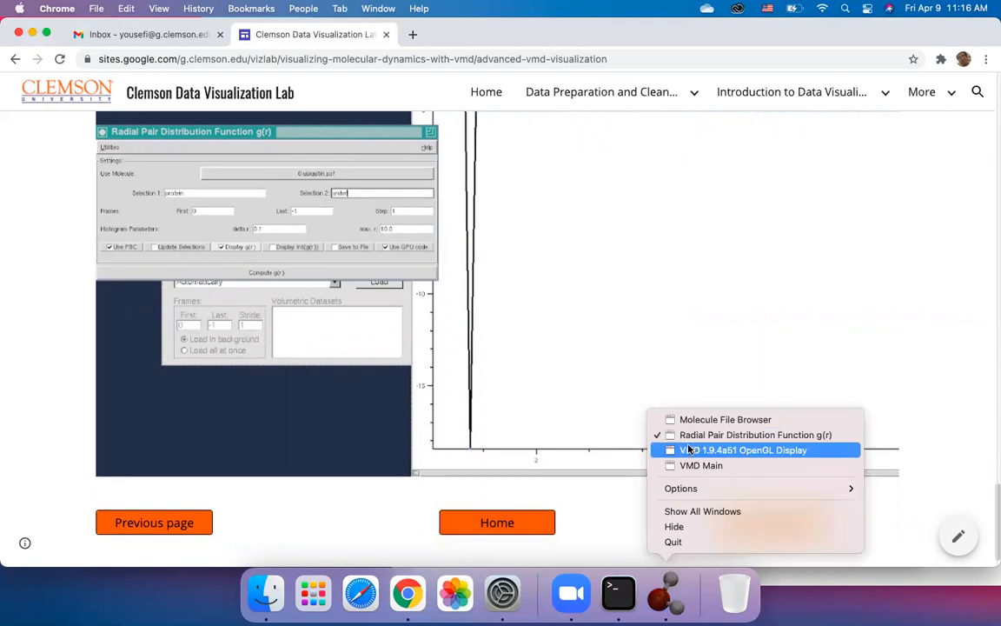
{"action": "left_click", "coordinate": [693, 465]}
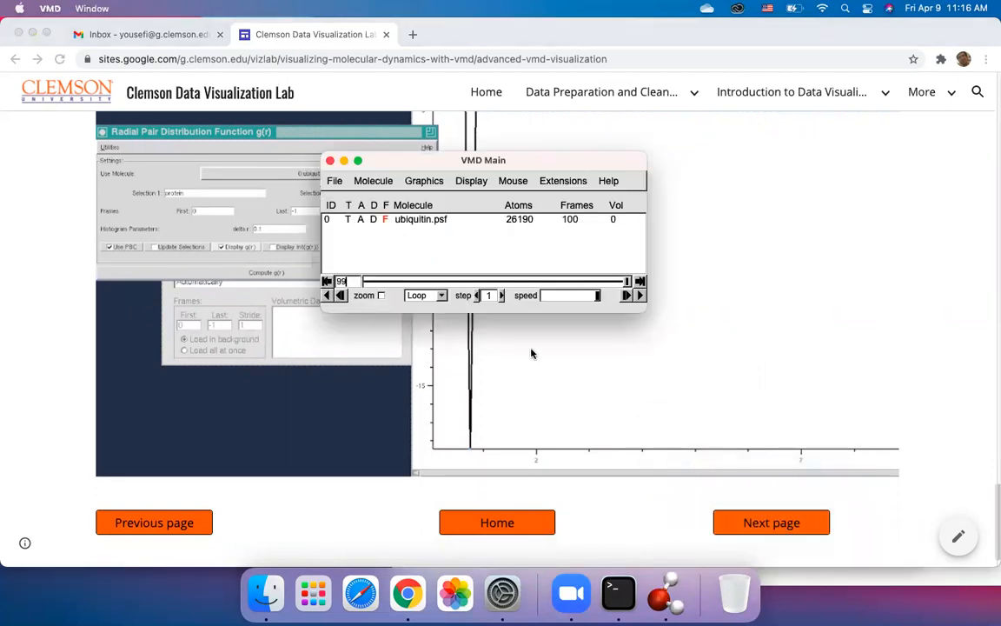
{"action": "right_click", "coordinate": [663, 600]}
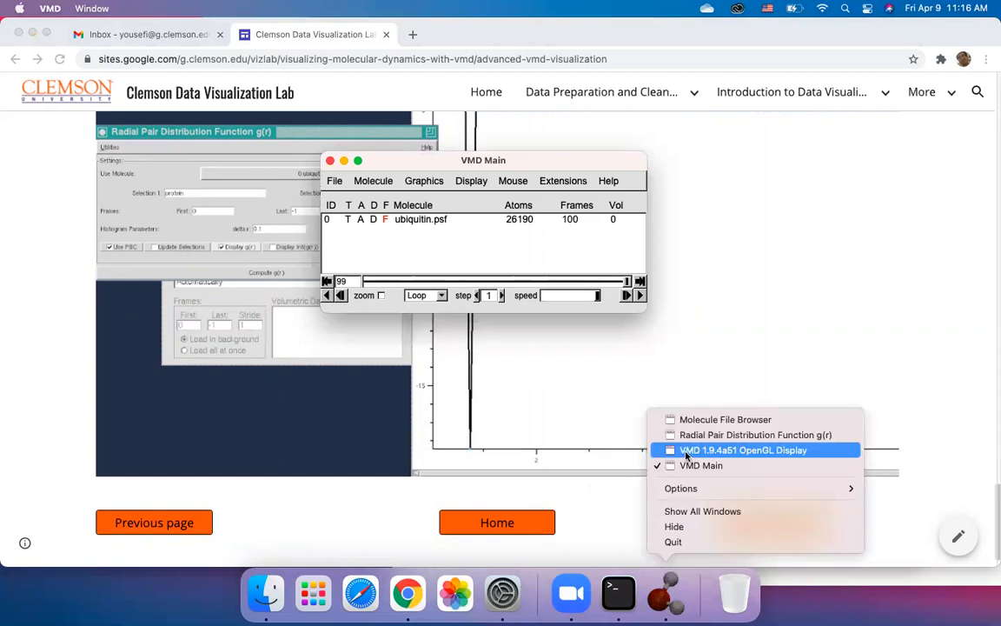
{"action": "left_click", "coordinate": [731, 450]}
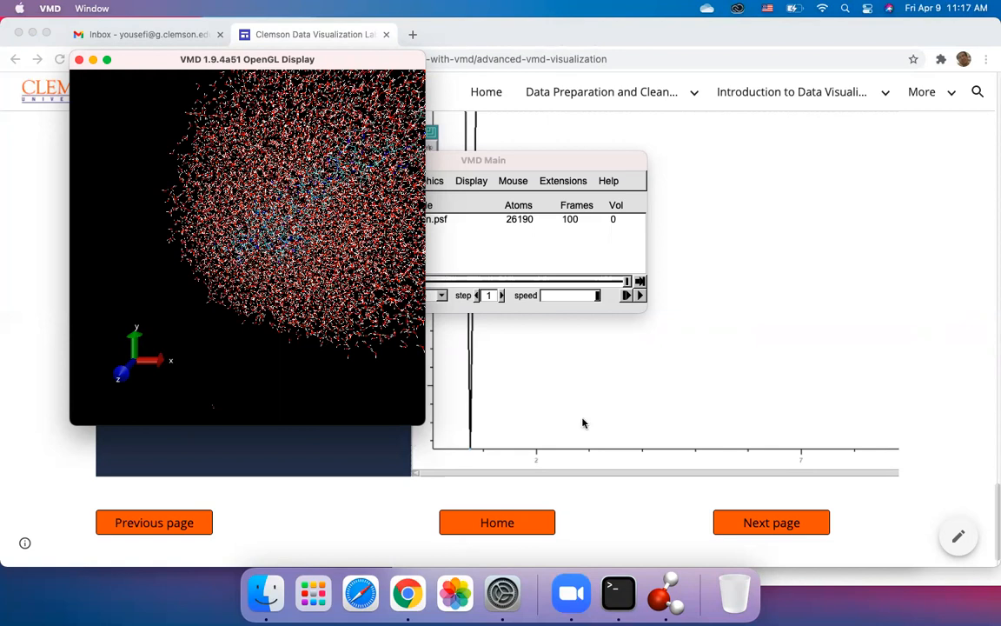
Step: Switch to Chrome, advance to the next tutorial page and read the workshop's outline, prerequisites and instructor sections
{"action": "left_click", "coordinate": [669, 420]}
{"action": "left_click", "coordinate": [753, 521]}
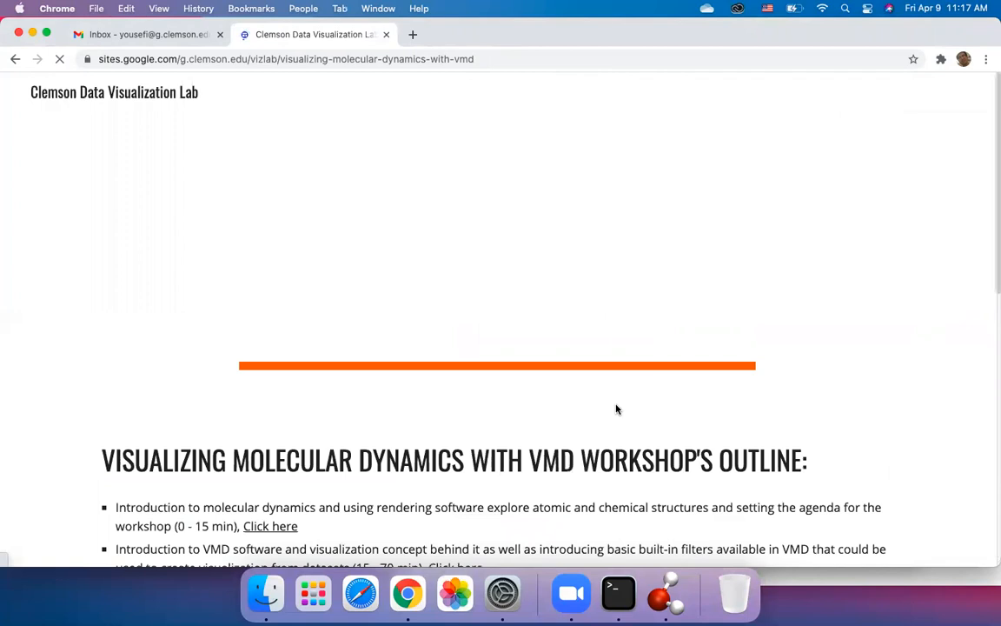
{"action": "scroll", "coordinate": [521, 402], "scroll_direction": "down", "scroll_amount": 5}
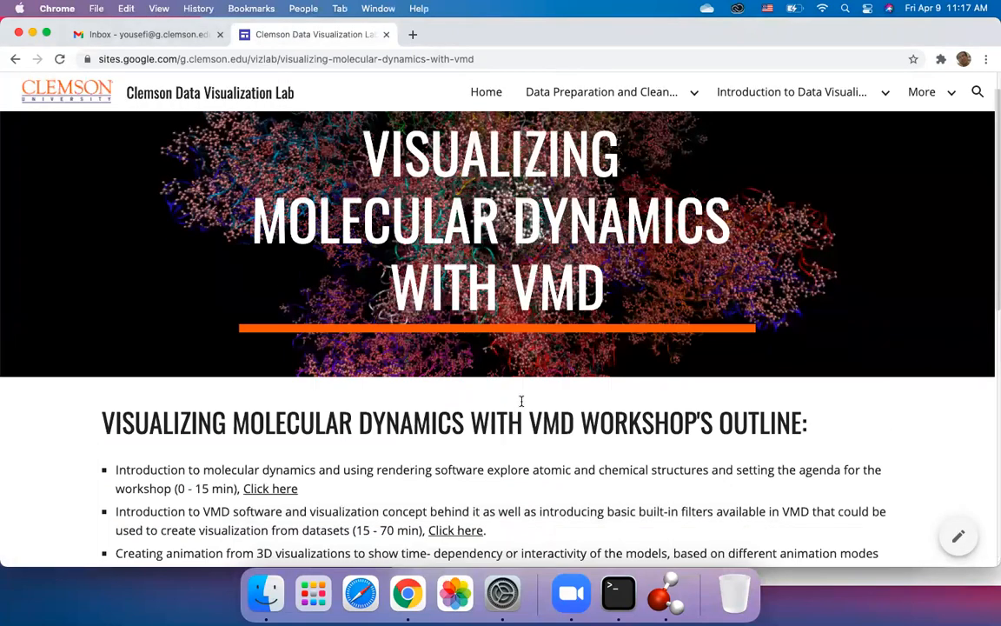
{"action": "scroll", "coordinate": [521, 402], "scroll_direction": "down", "scroll_amount": 3}
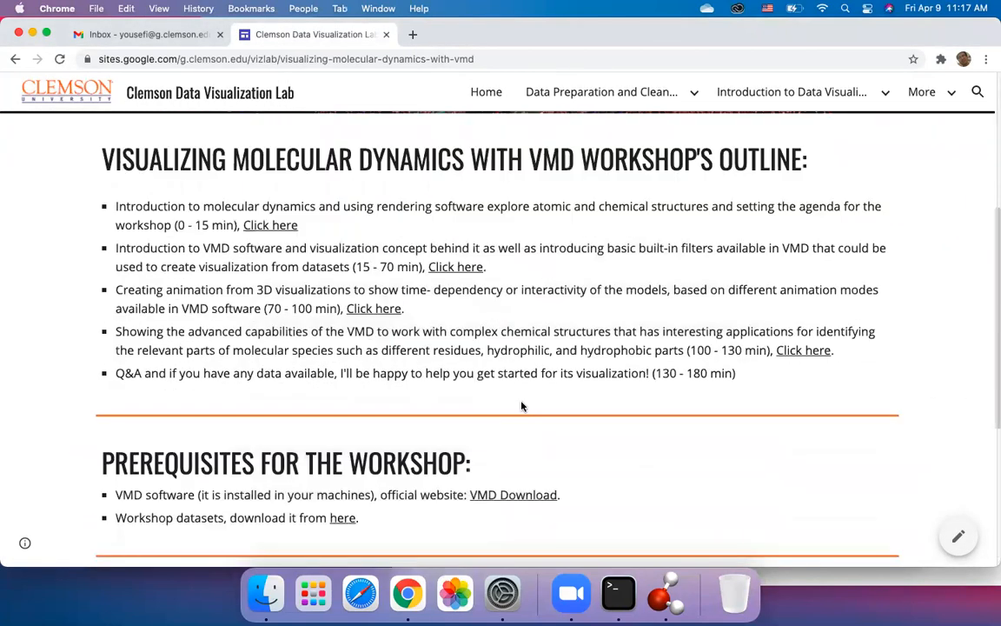
{"action": "scroll", "coordinate": [539, 382], "scroll_direction": "down", "scroll_amount": 1}
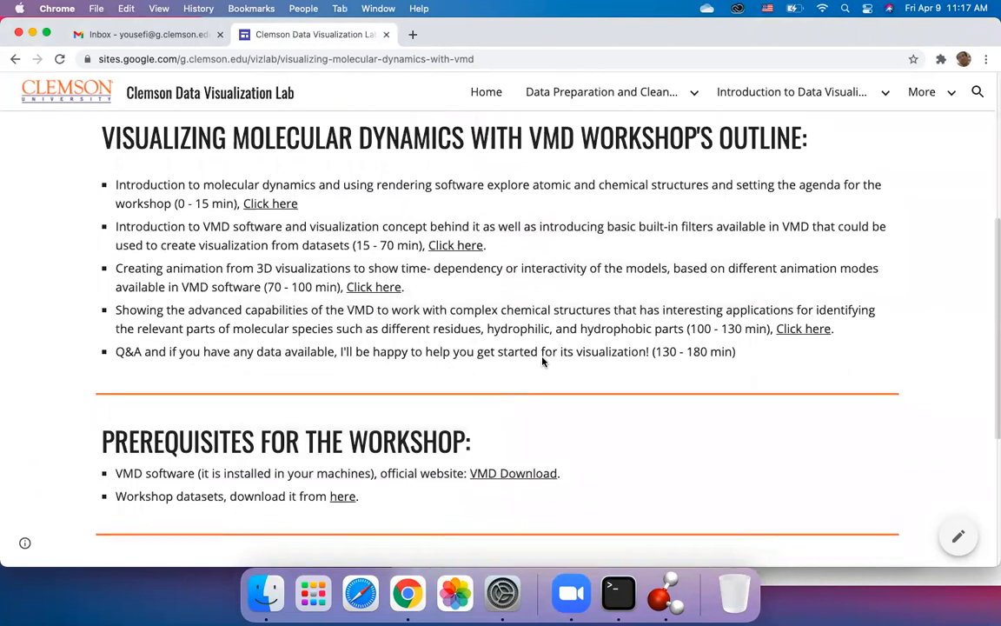
{"action": "scroll", "coordinate": [543, 362], "scroll_direction": "up", "scroll_amount": 2}
{"action": "scroll", "coordinate": [542, 361], "scroll_direction": "down", "scroll_amount": 4}
{"action": "scroll", "coordinate": [543, 362], "scroll_direction": "up", "scroll_amount": 2}
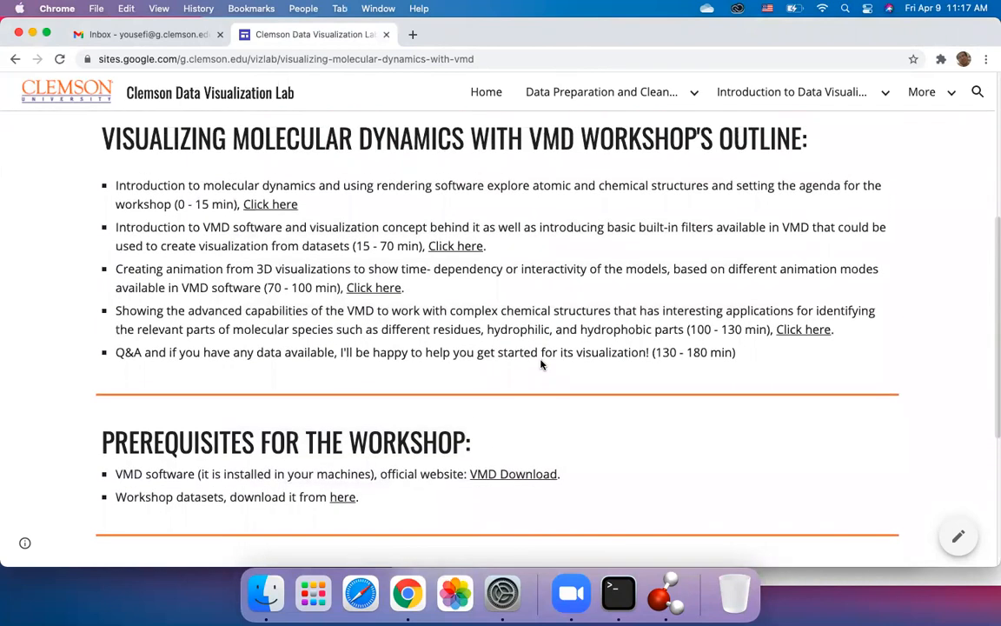
{"action": "scroll", "coordinate": [541, 364], "scroll_direction": "down", "scroll_amount": 5}
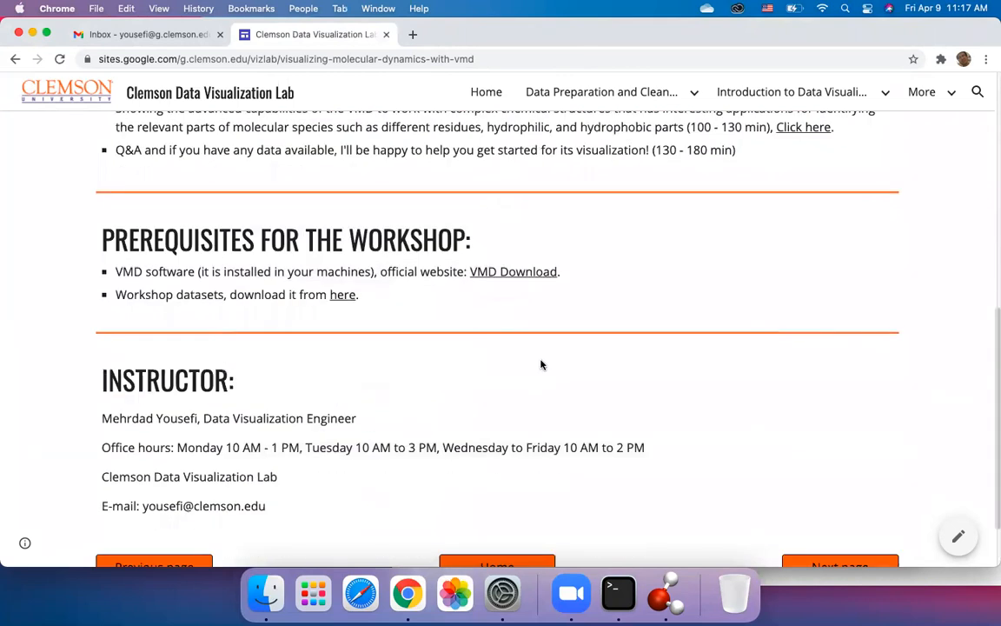
Step: Copy the instructor's e-mail line from the contact details on the workshop page
{"action": "scroll", "coordinate": [540, 364], "scroll_direction": "down", "scroll_amount": 1}
{"action": "left_click_drag", "start_coordinate": [268, 485], "coordinate": [104, 484]}
{"action": "key", "text": "super+c"}
{"action": "left_click", "coordinate": [173, 483]}
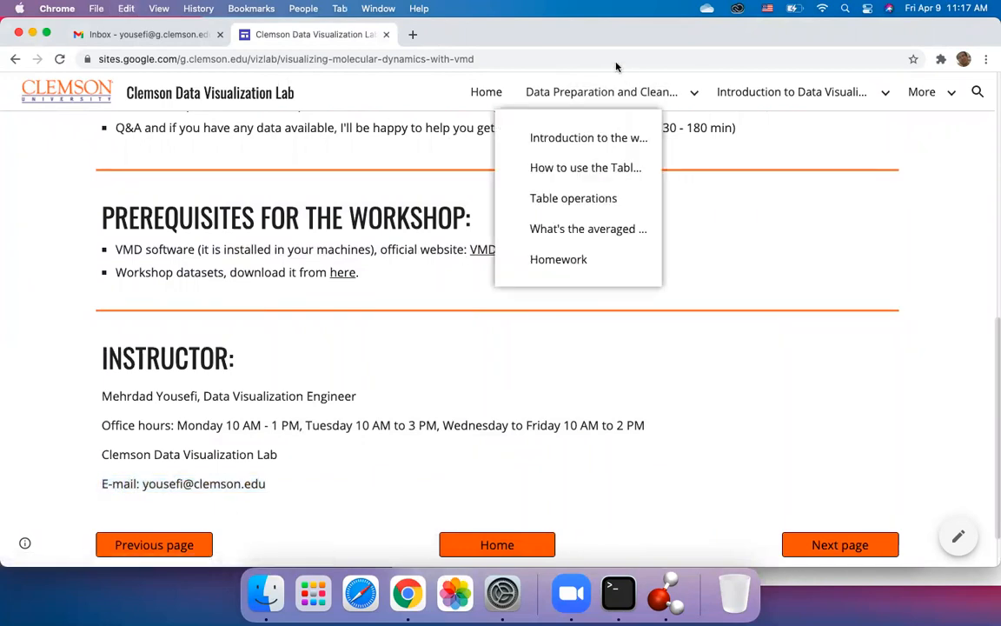
{"action": "mouse_move", "coordinate": [892, 84]}
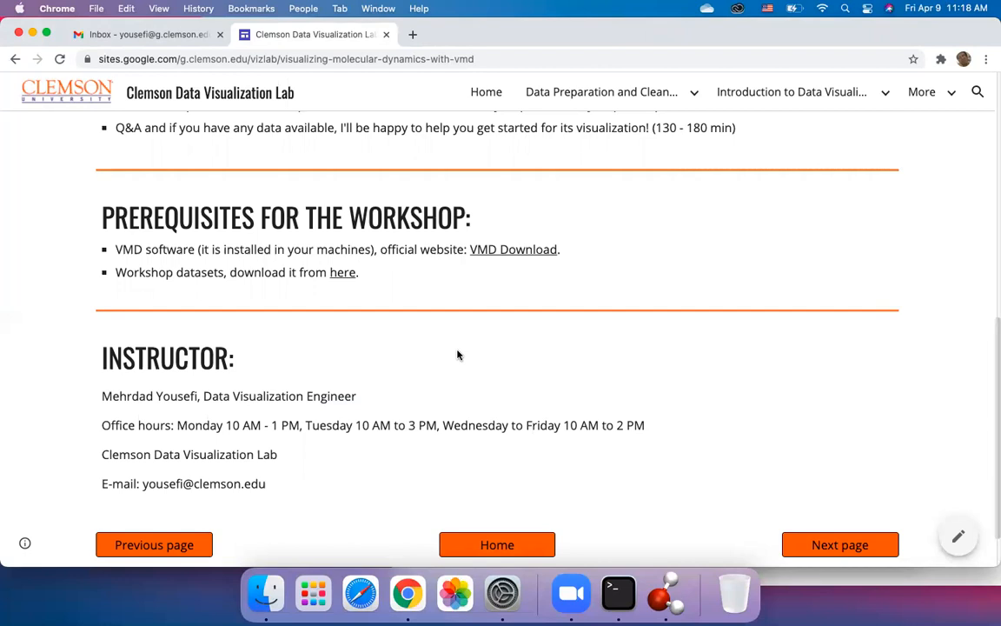
Step: Check VMD's output in Terminal, and return to the workshop outline in Chrome
{"action": "left_click", "coordinate": [618, 594]}
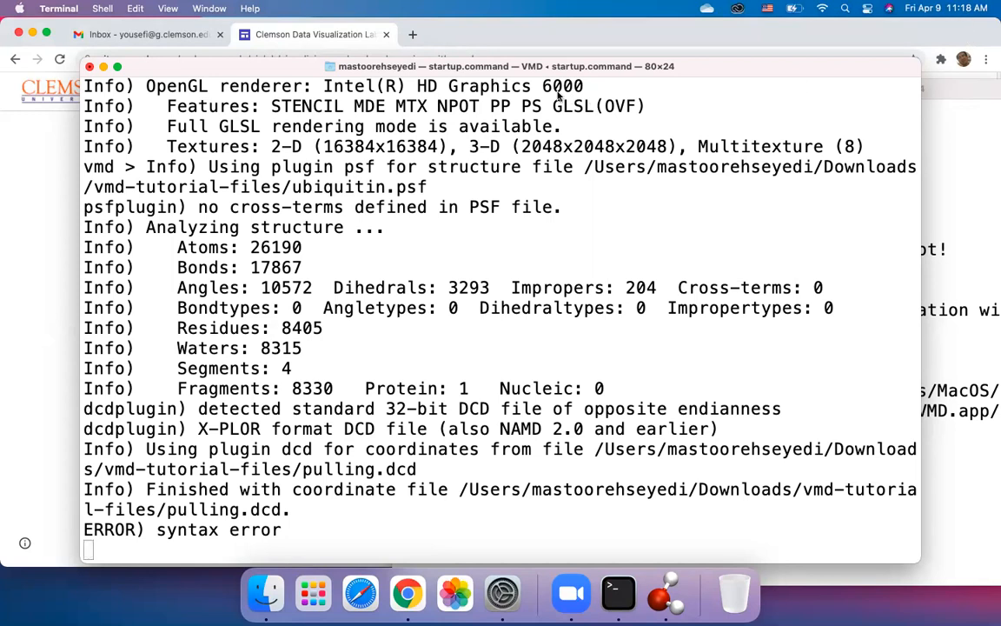
{"action": "left_click", "coordinate": [405, 78]}
{"action": "left_click", "coordinate": [4, 164]}
{"action": "scroll", "coordinate": [143, 296], "scroll_direction": "up", "scroll_amount": 5}
{"action": "scroll", "coordinate": [152, 313], "scroll_direction": "down", "scroll_amount": 1}
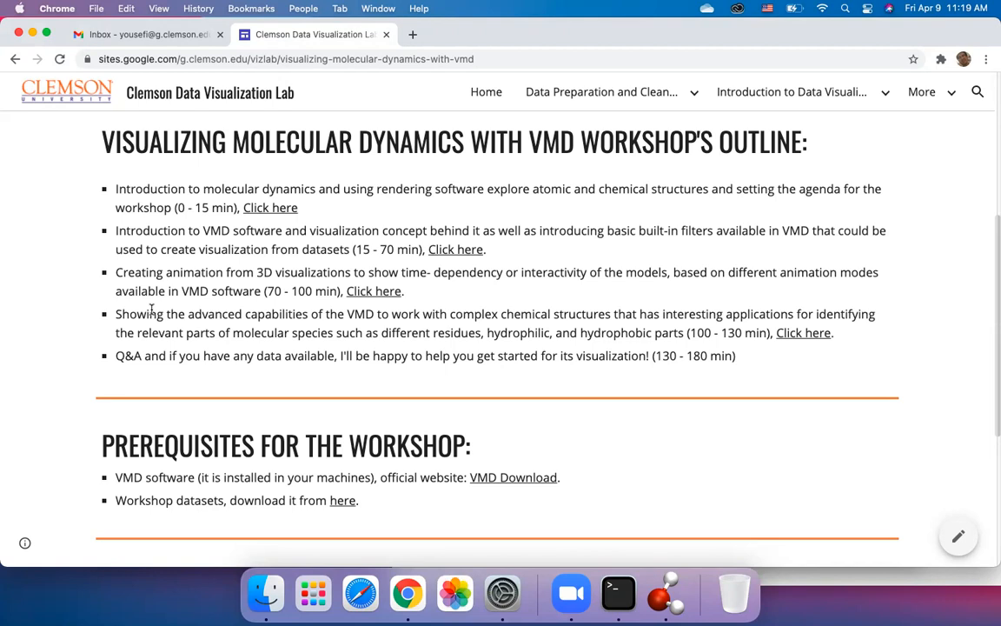
Step: Open the outline's advanced VMD capabilities page and view its hydrogen bonds and contact map examples
{"action": "left_click", "coordinate": [796, 333]}
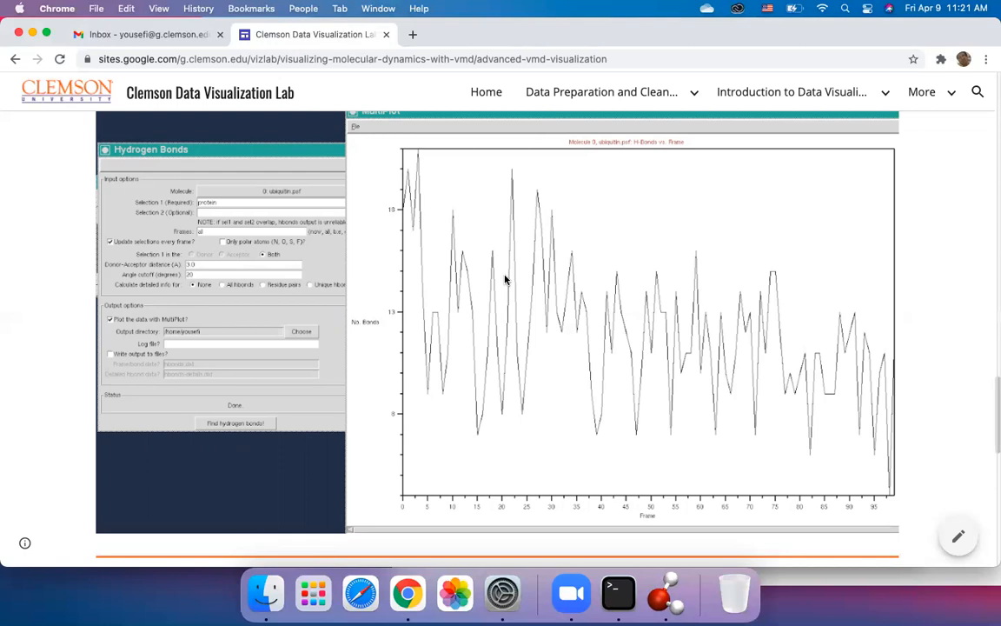
{"action": "scroll", "coordinate": [505, 279], "scroll_direction": "up", "scroll_amount": 10}
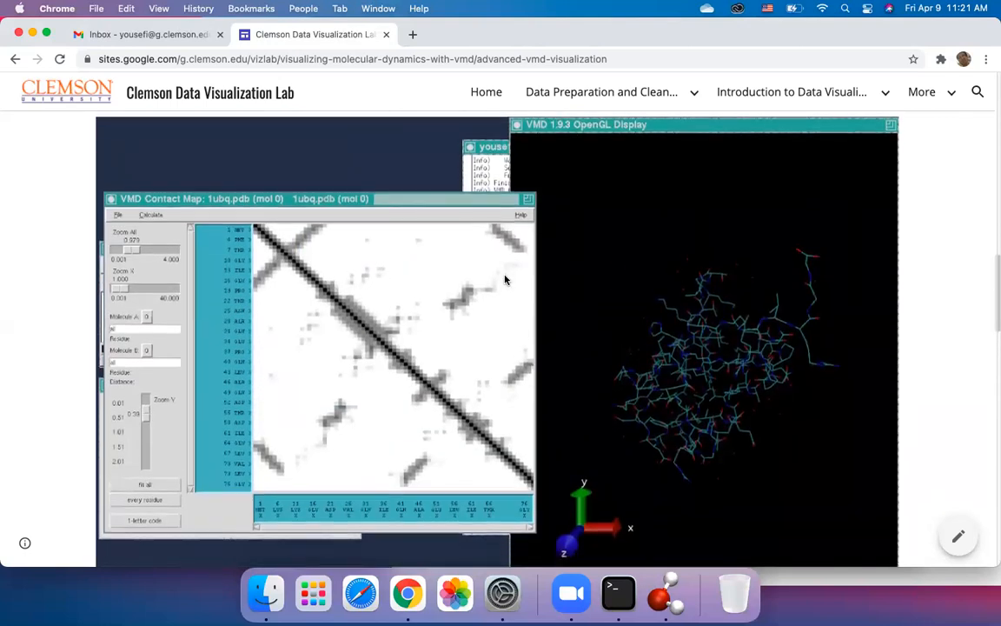
{"action": "scroll", "coordinate": [506, 279], "scroll_direction": "down", "scroll_amount": 1}
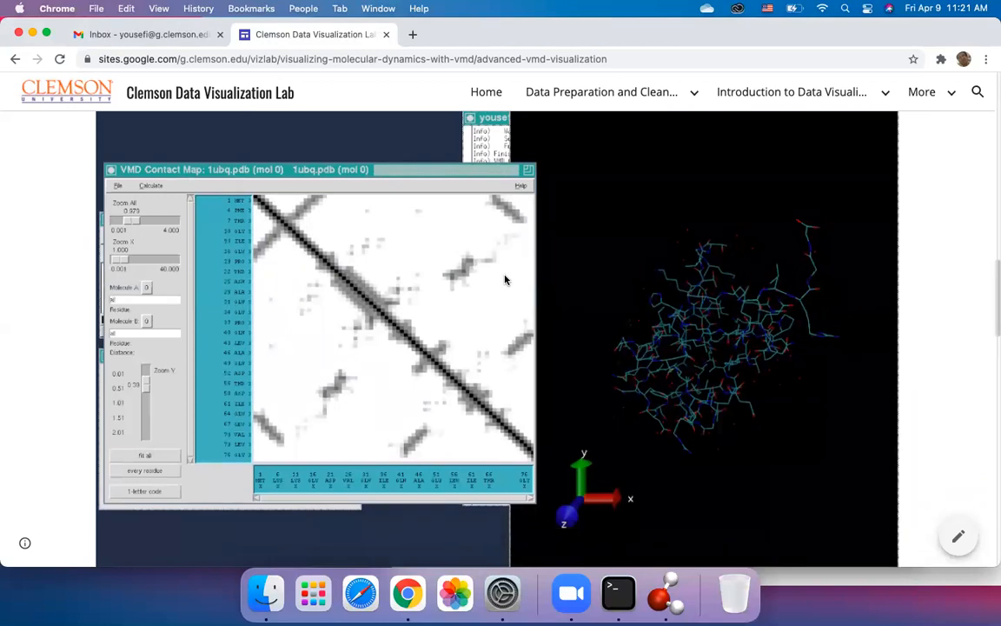